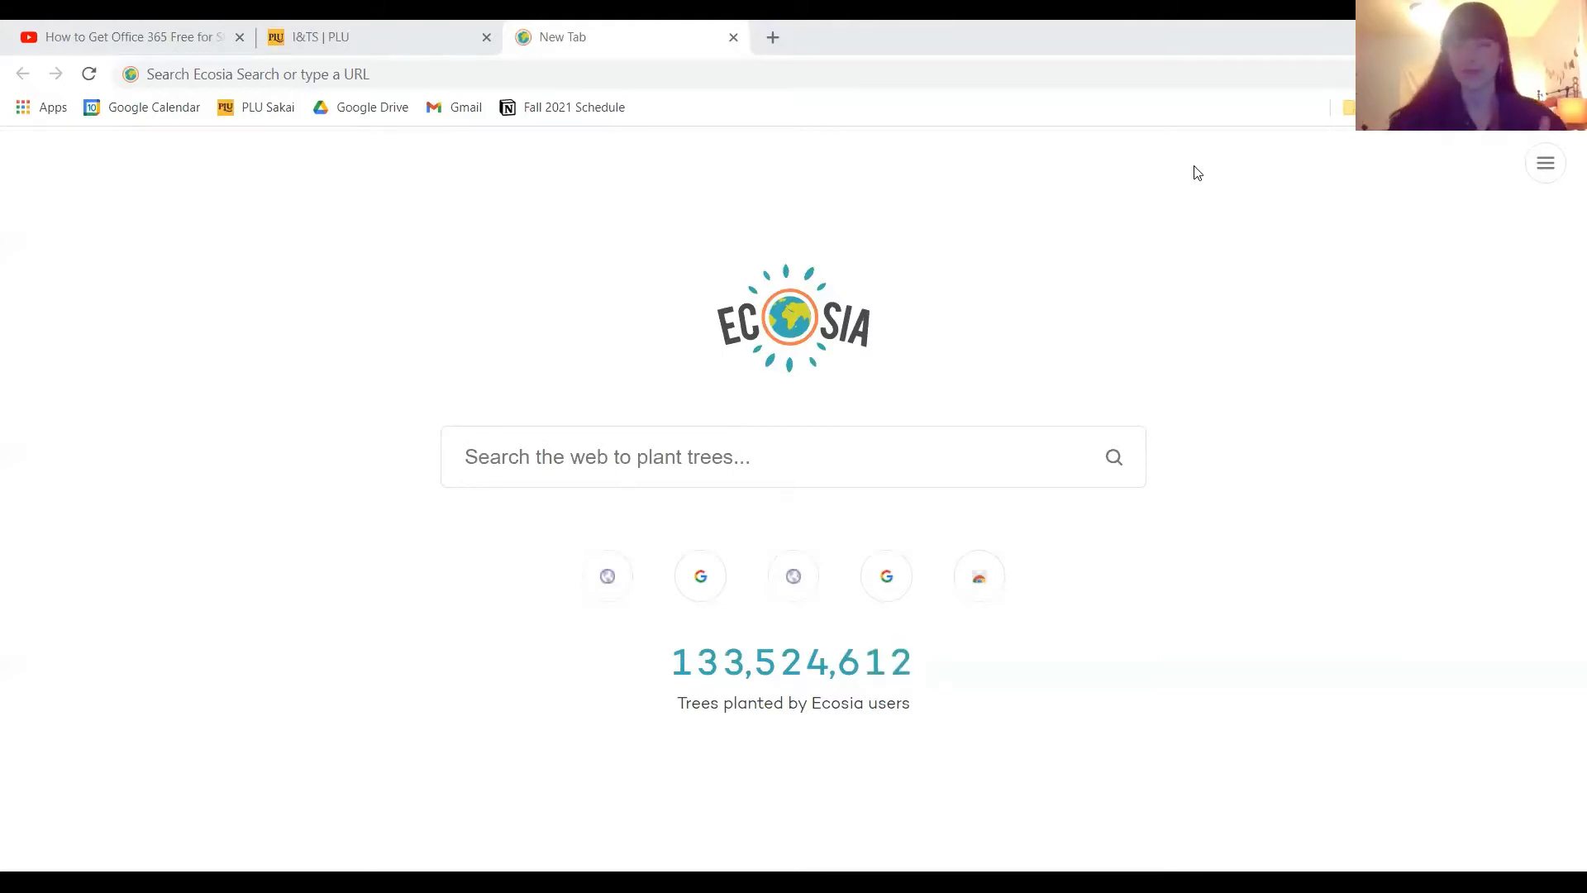
Search the web for "pacific lutheran university microsoft suite" and open the Software Licenses result from the PLU Knowledge Base.
click(508, 68)
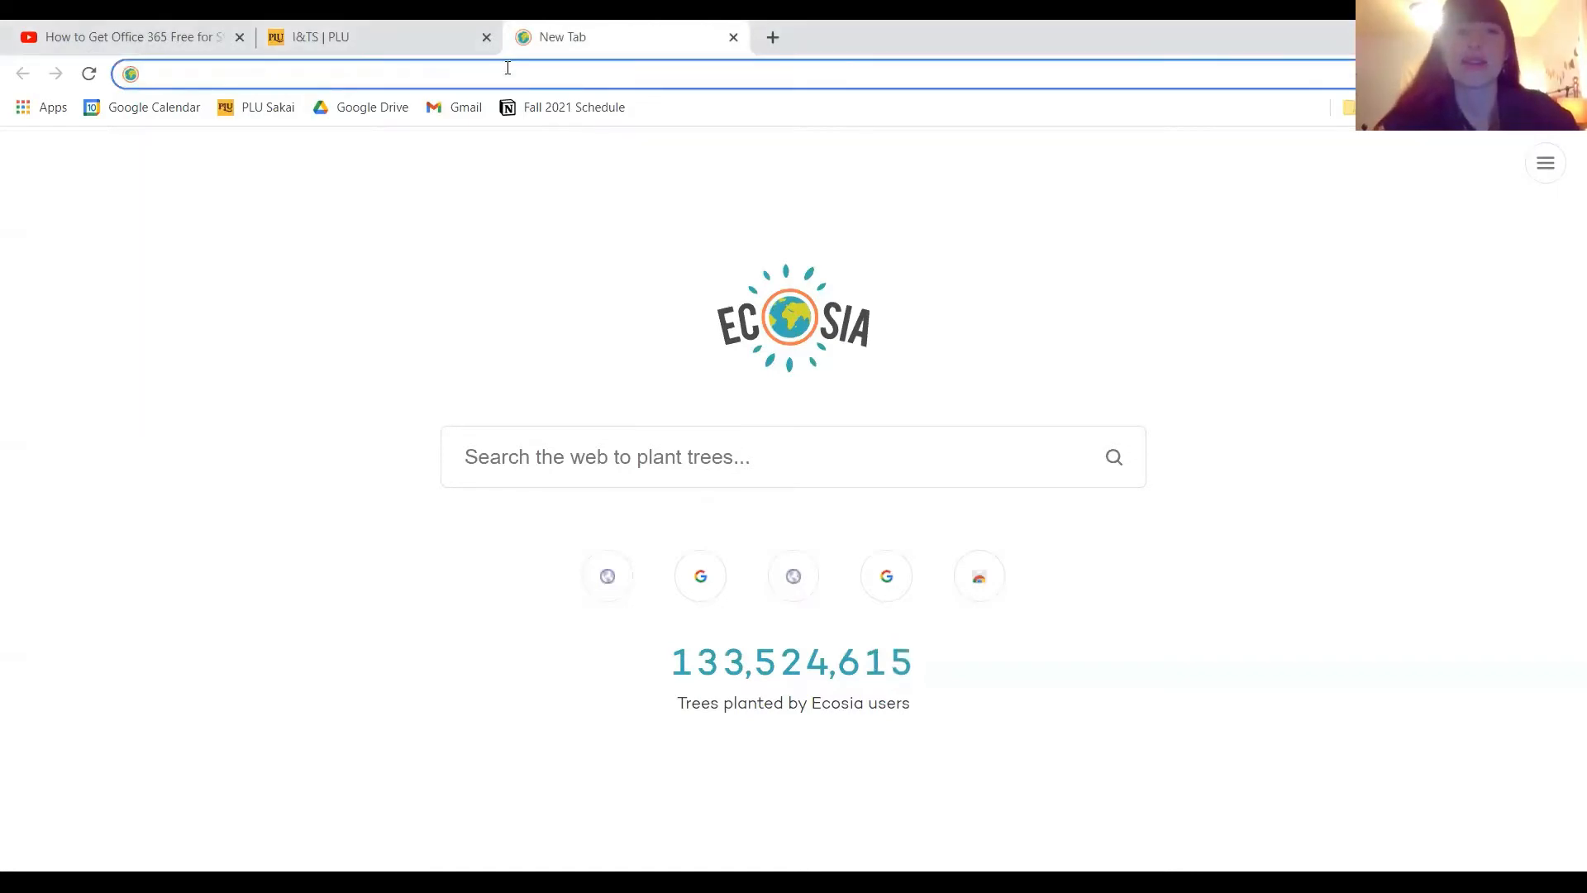
text(p)
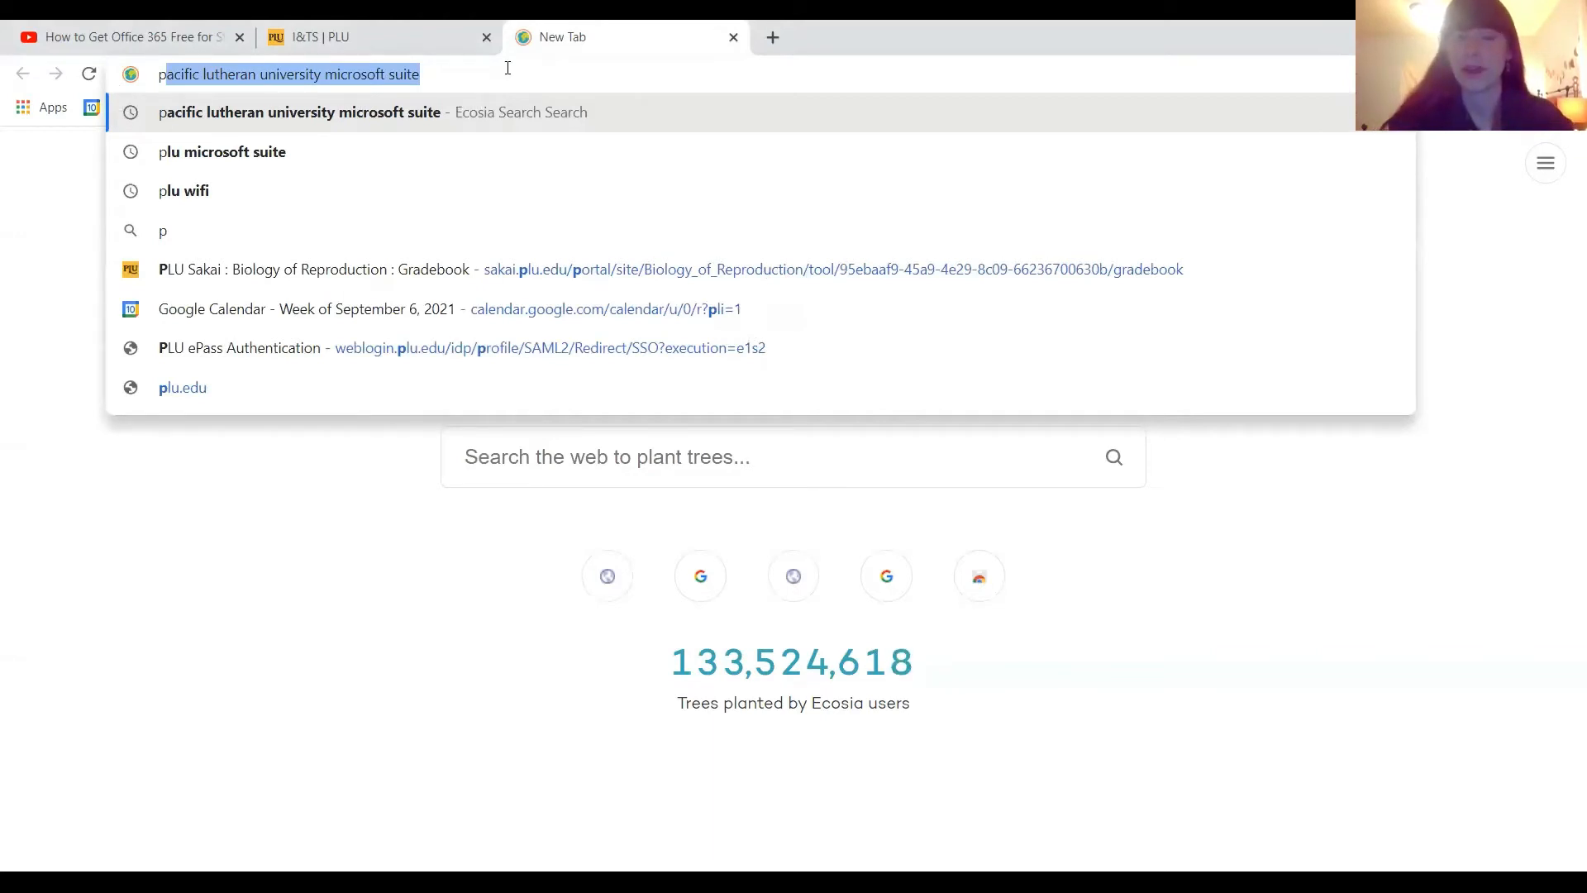
key(Return)
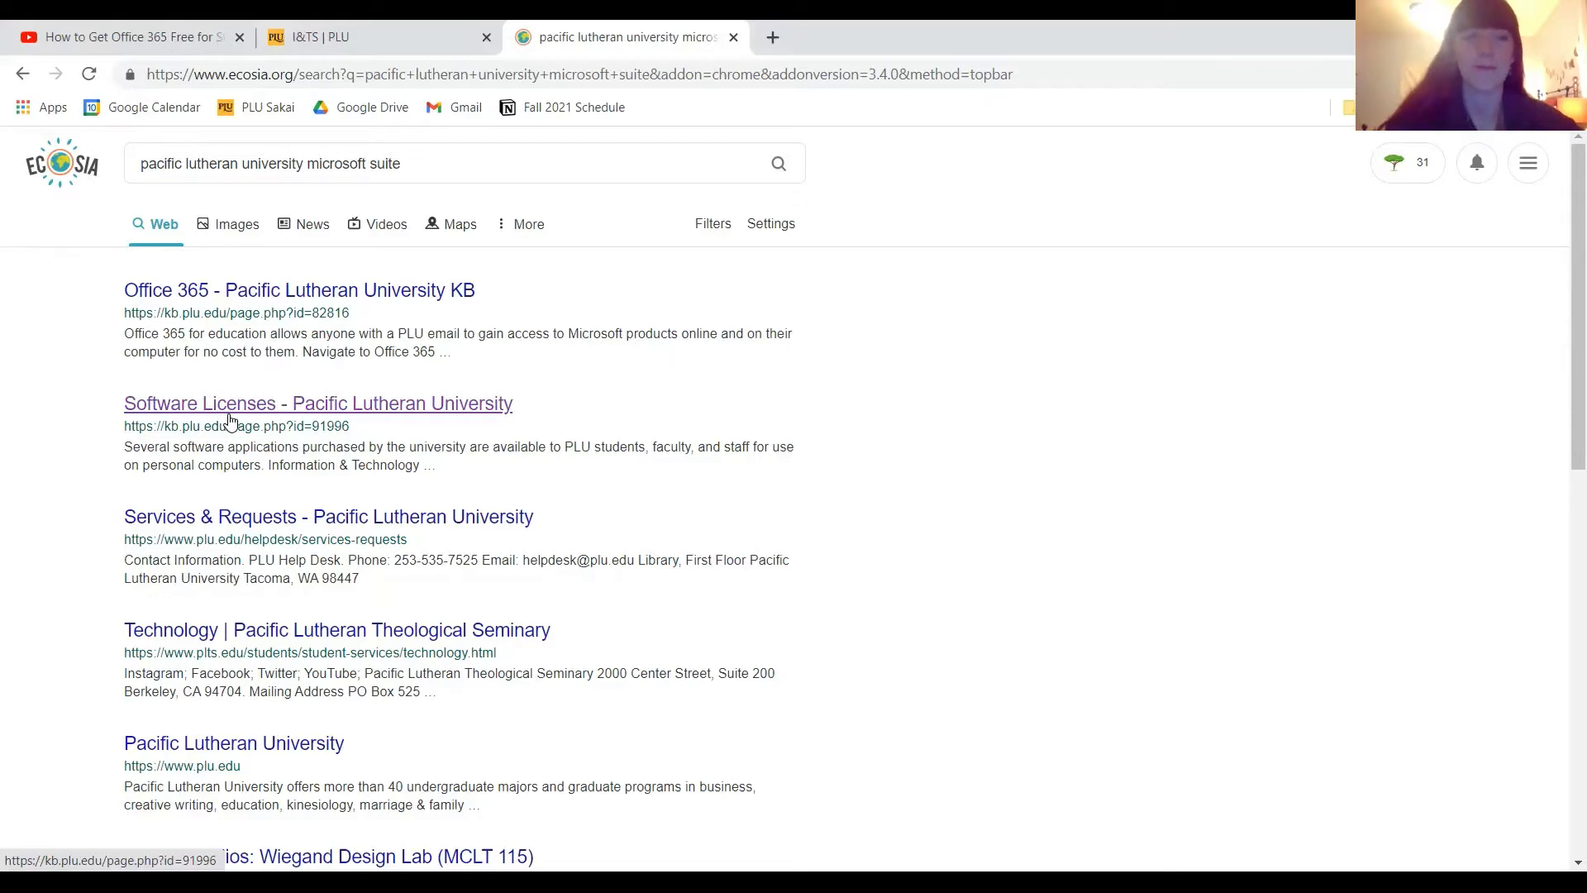
click(231, 420)
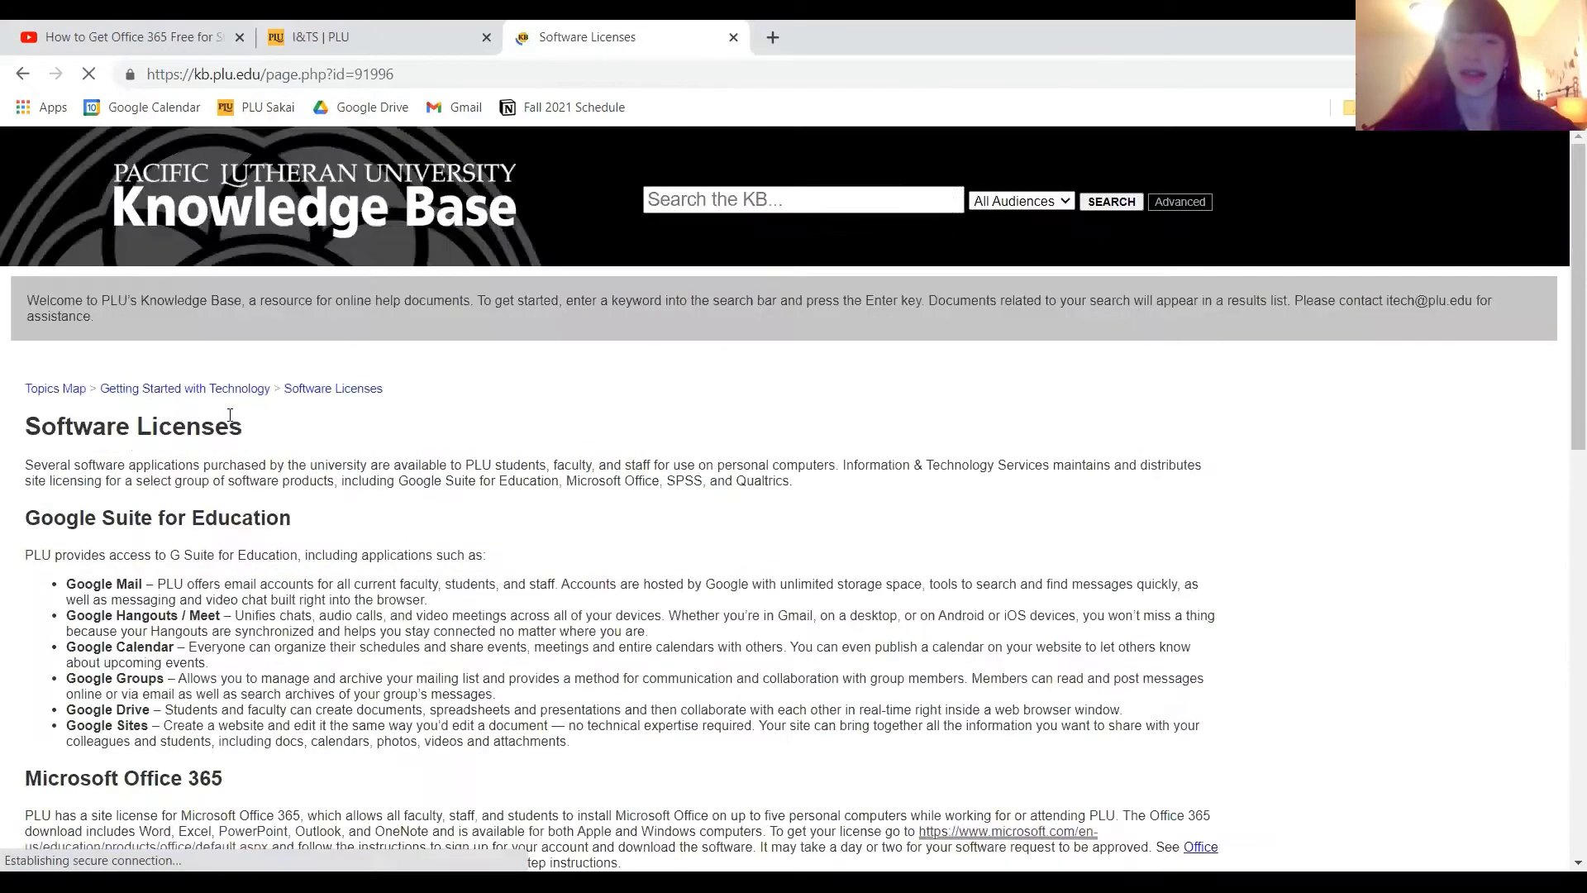
Open the Microsoft license link in the Microsoft Office 365 section and bring the school email sign-up form into view.
scroll(338, 570, down, 5)
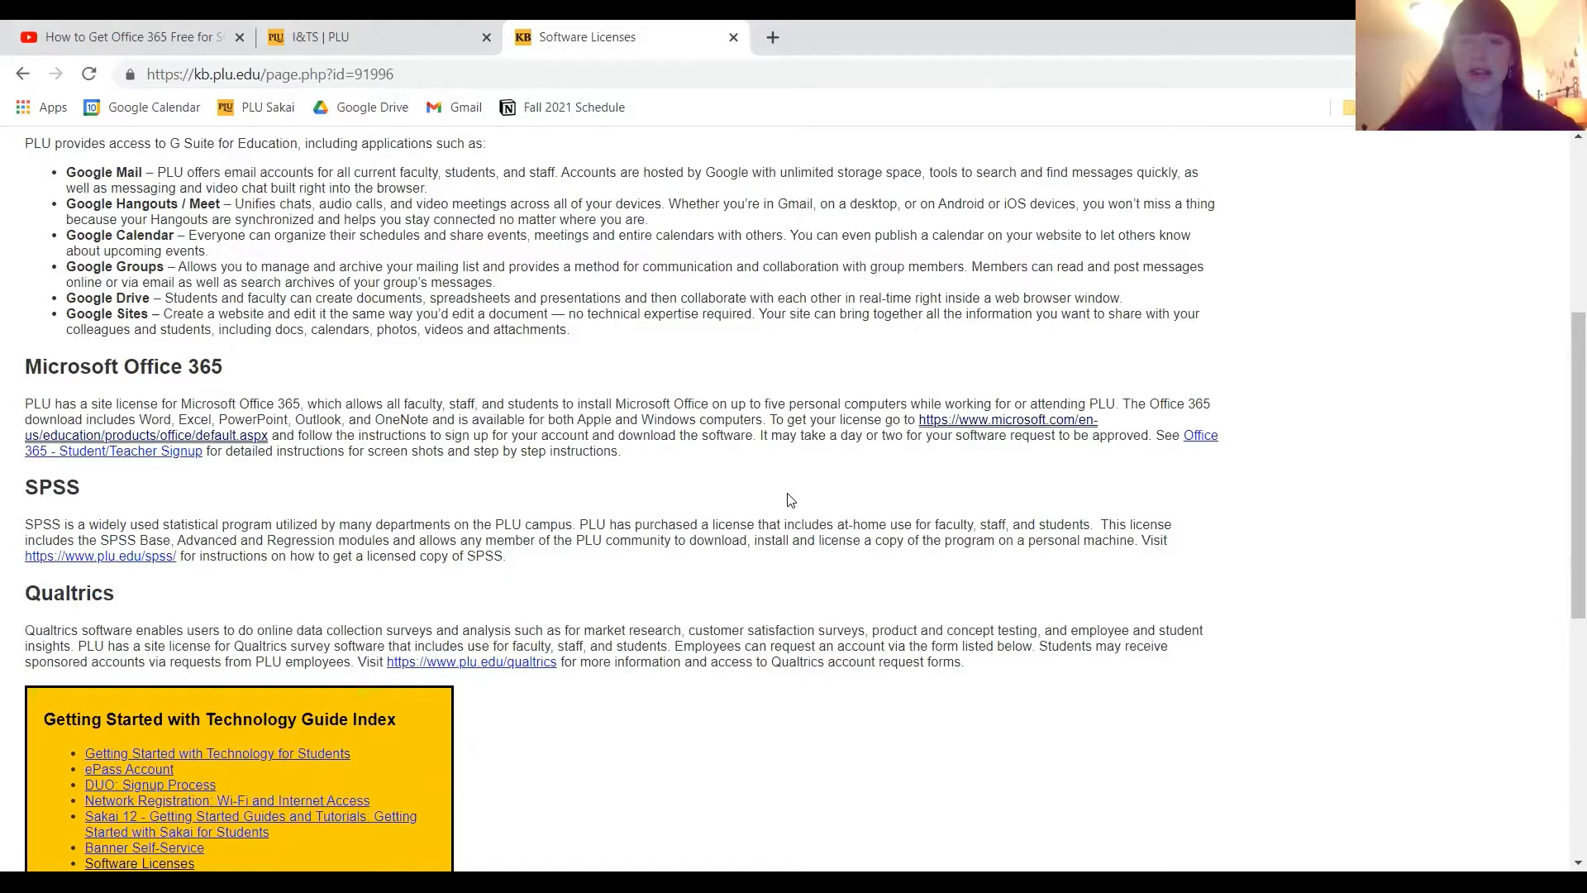
click(968, 425)
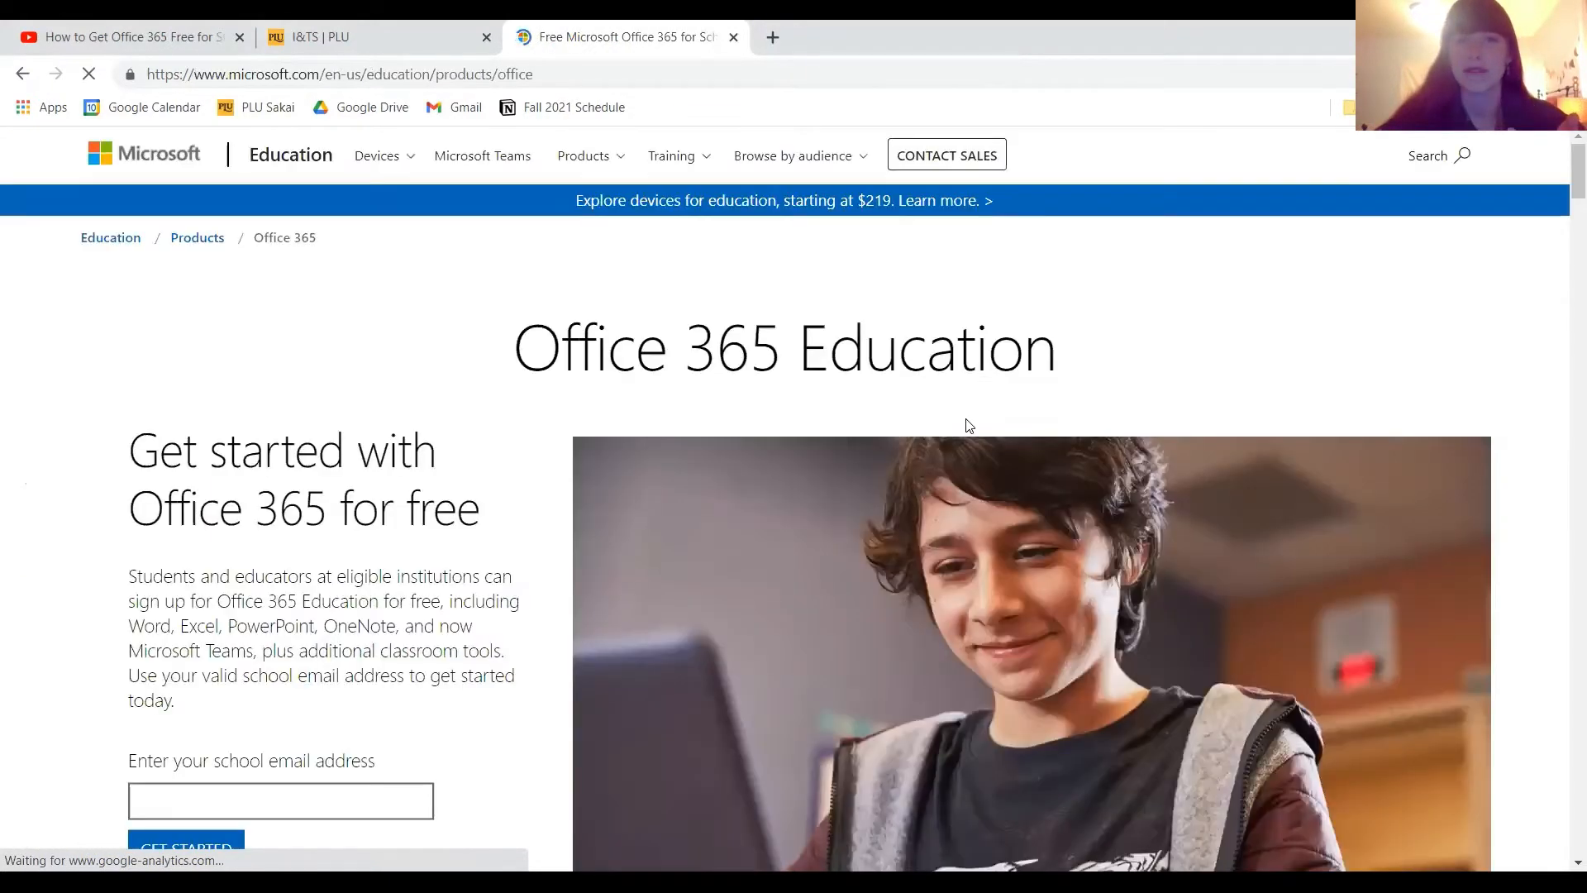
scroll(967, 421, down, 2)
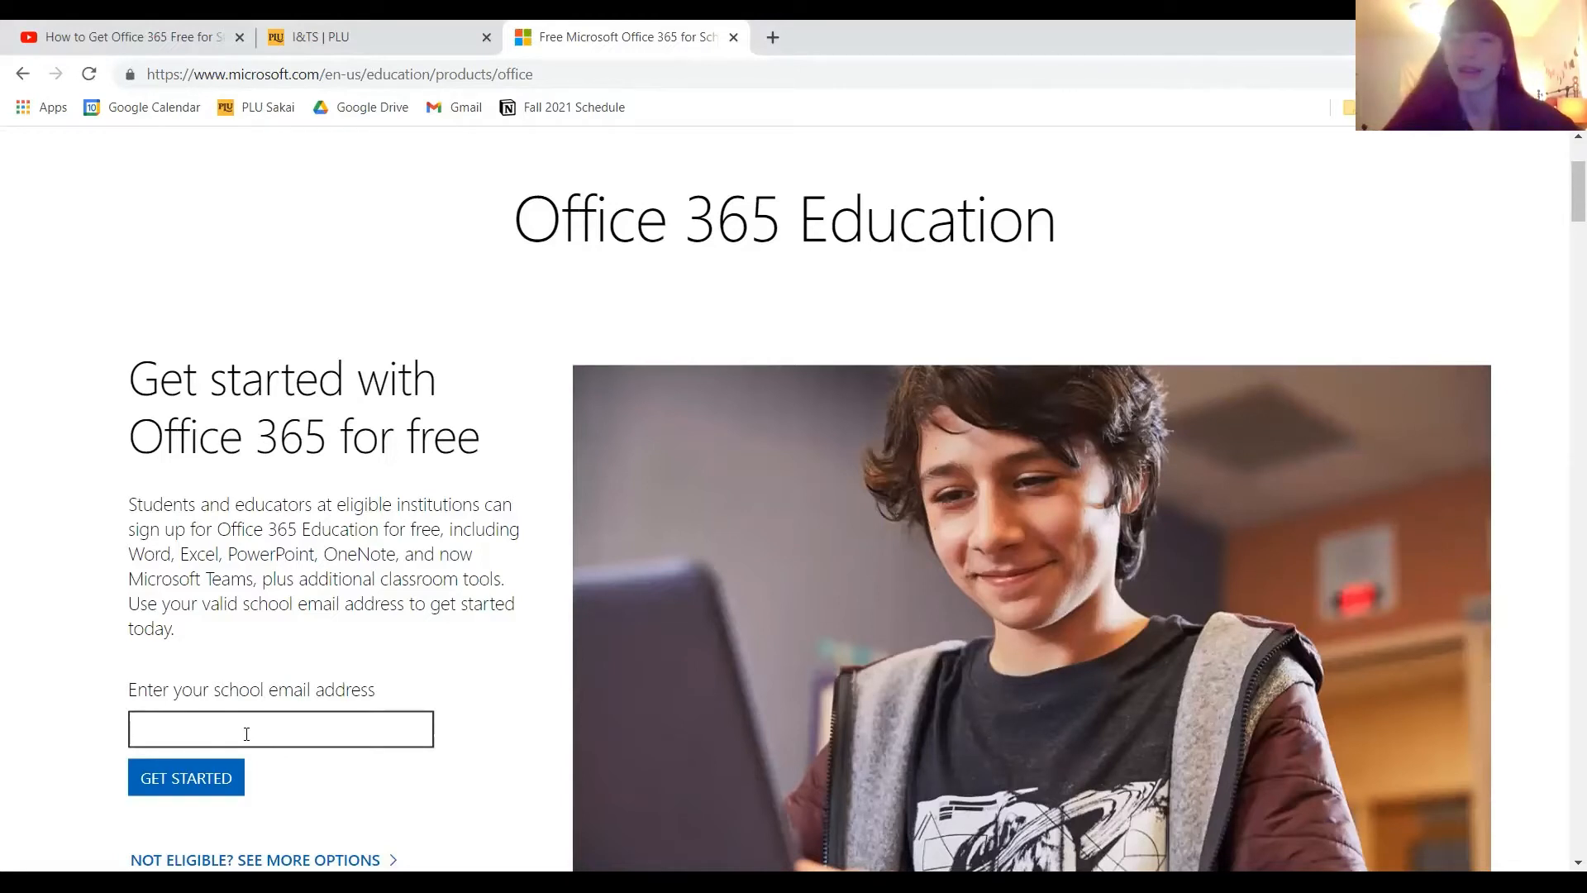
Look over the open YouTube tutorial and the PLU Information & Technology Services page with its Get Support details.
click(357, 28)
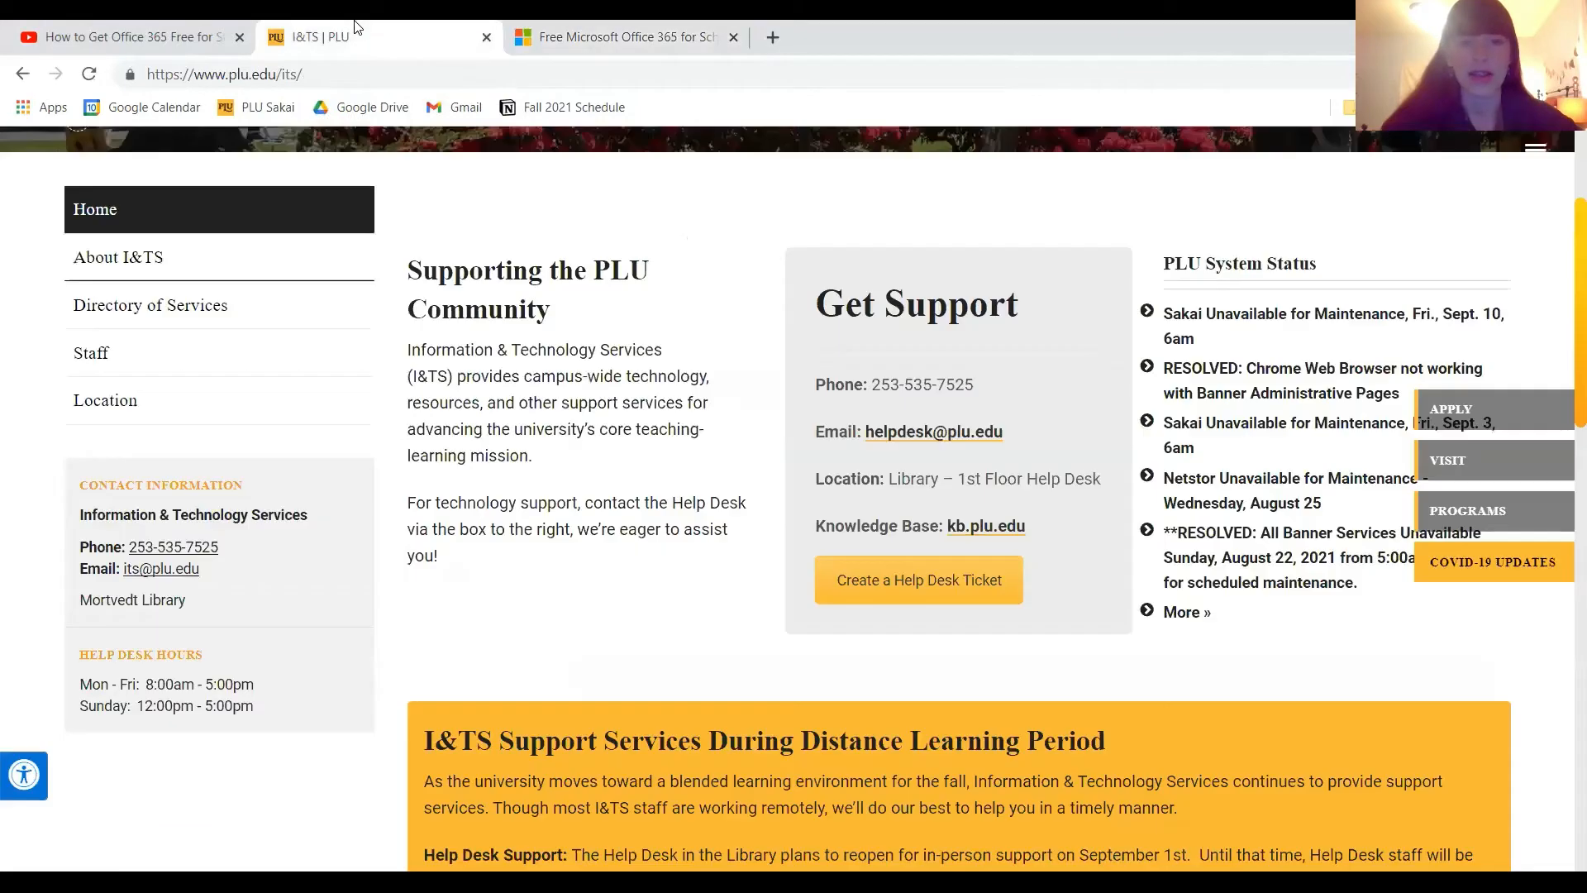
click(101, 25)
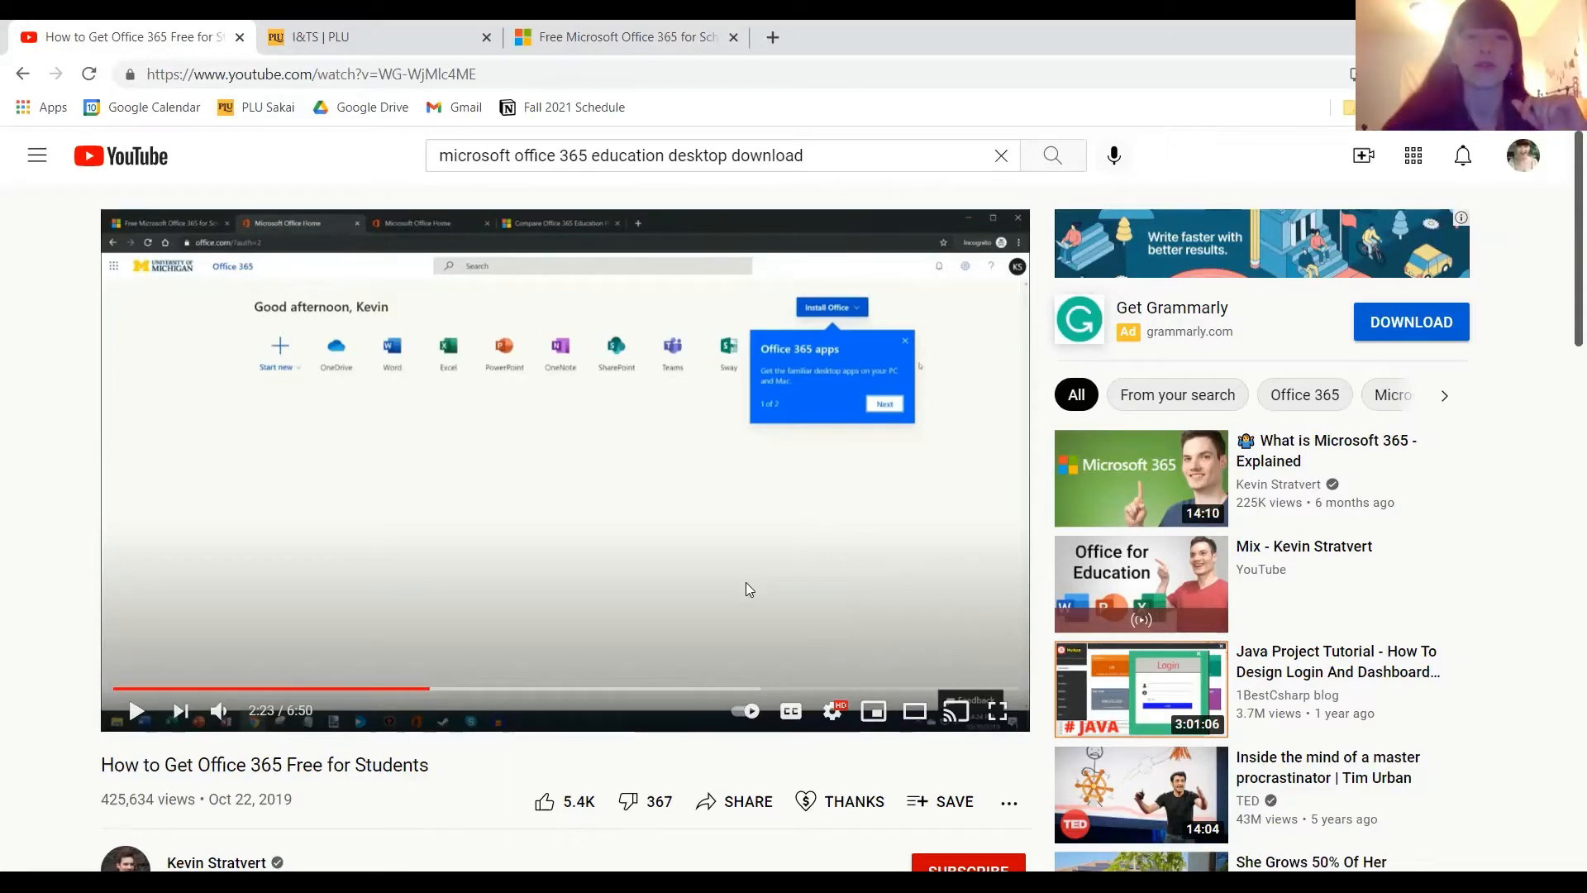
click(369, 27)
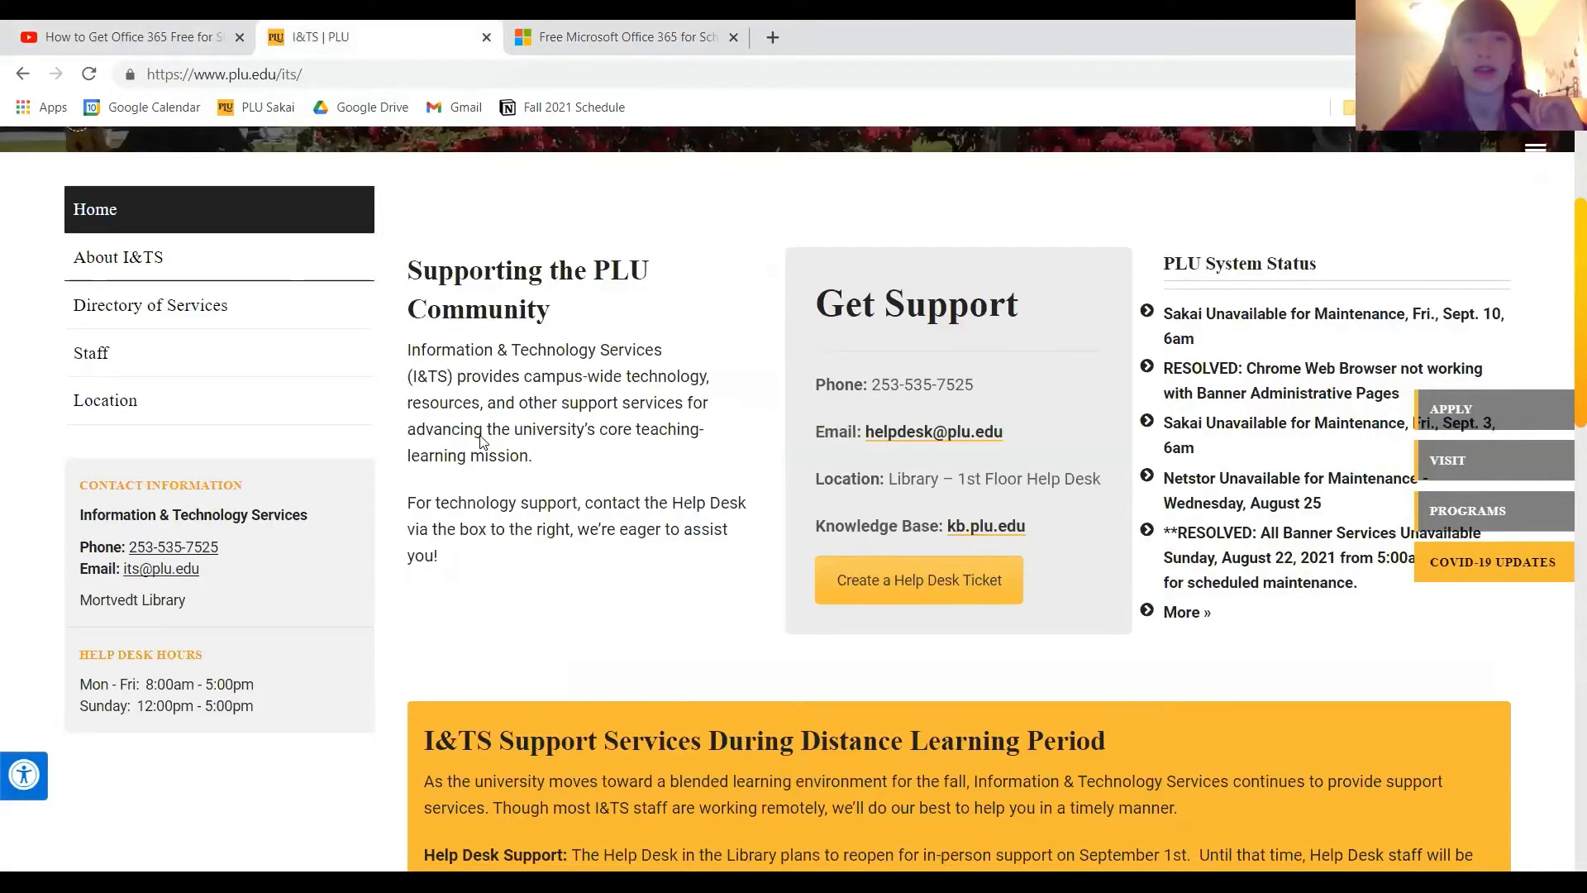
scroll(483, 442, up, 3)
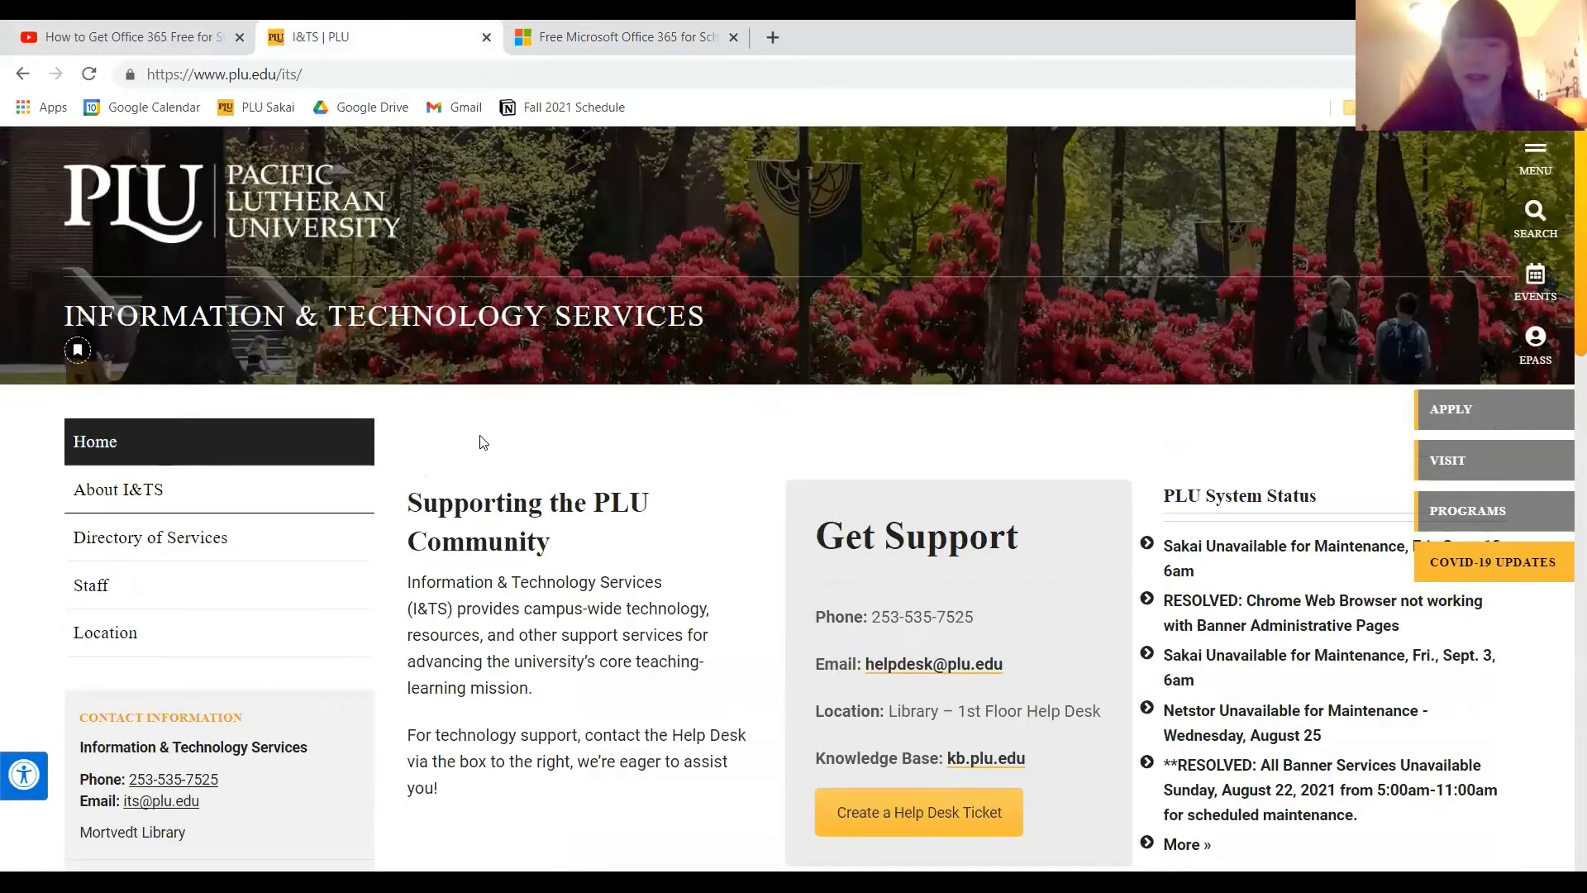
scroll(482, 442, down, 2)
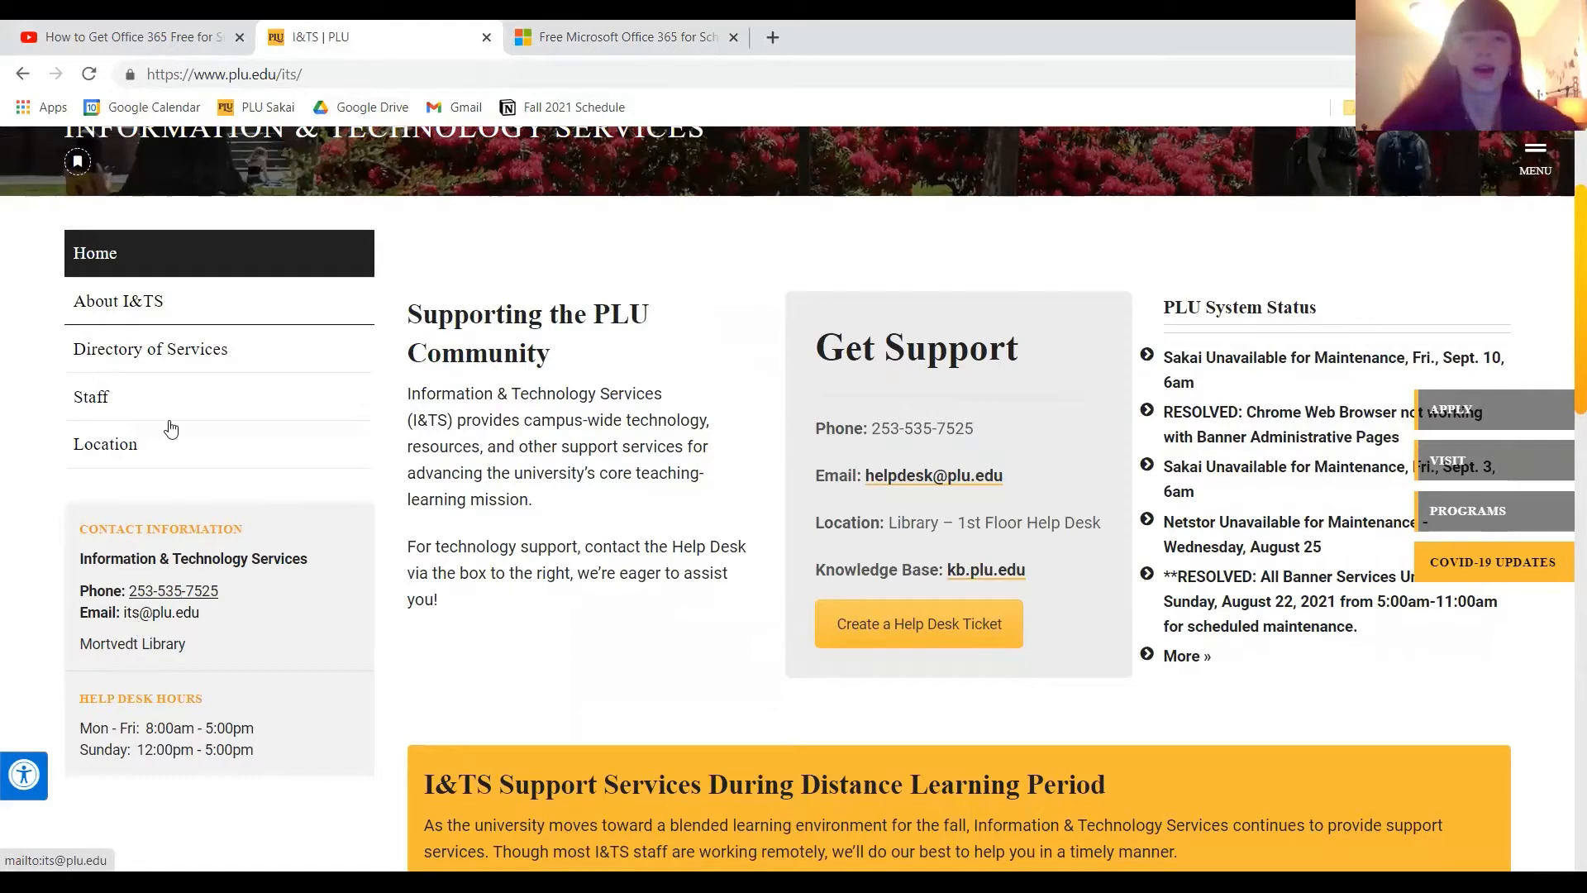
View the "How to Get Office 365 Free for Students" video in full screen, then exit full screen.
click(137, 28)
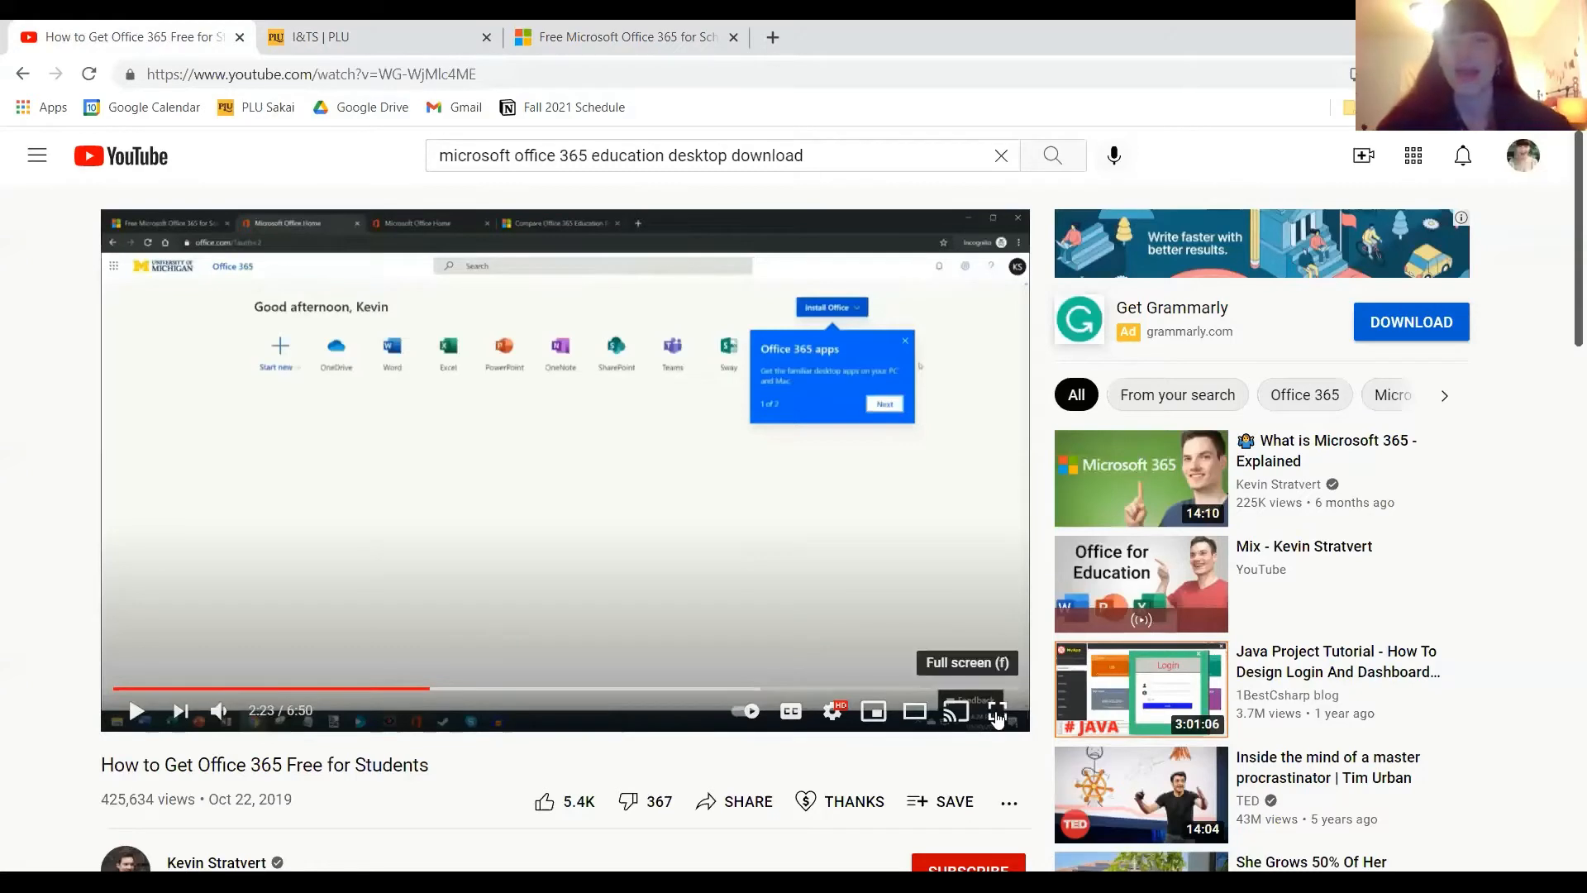
double_click(576, 492)
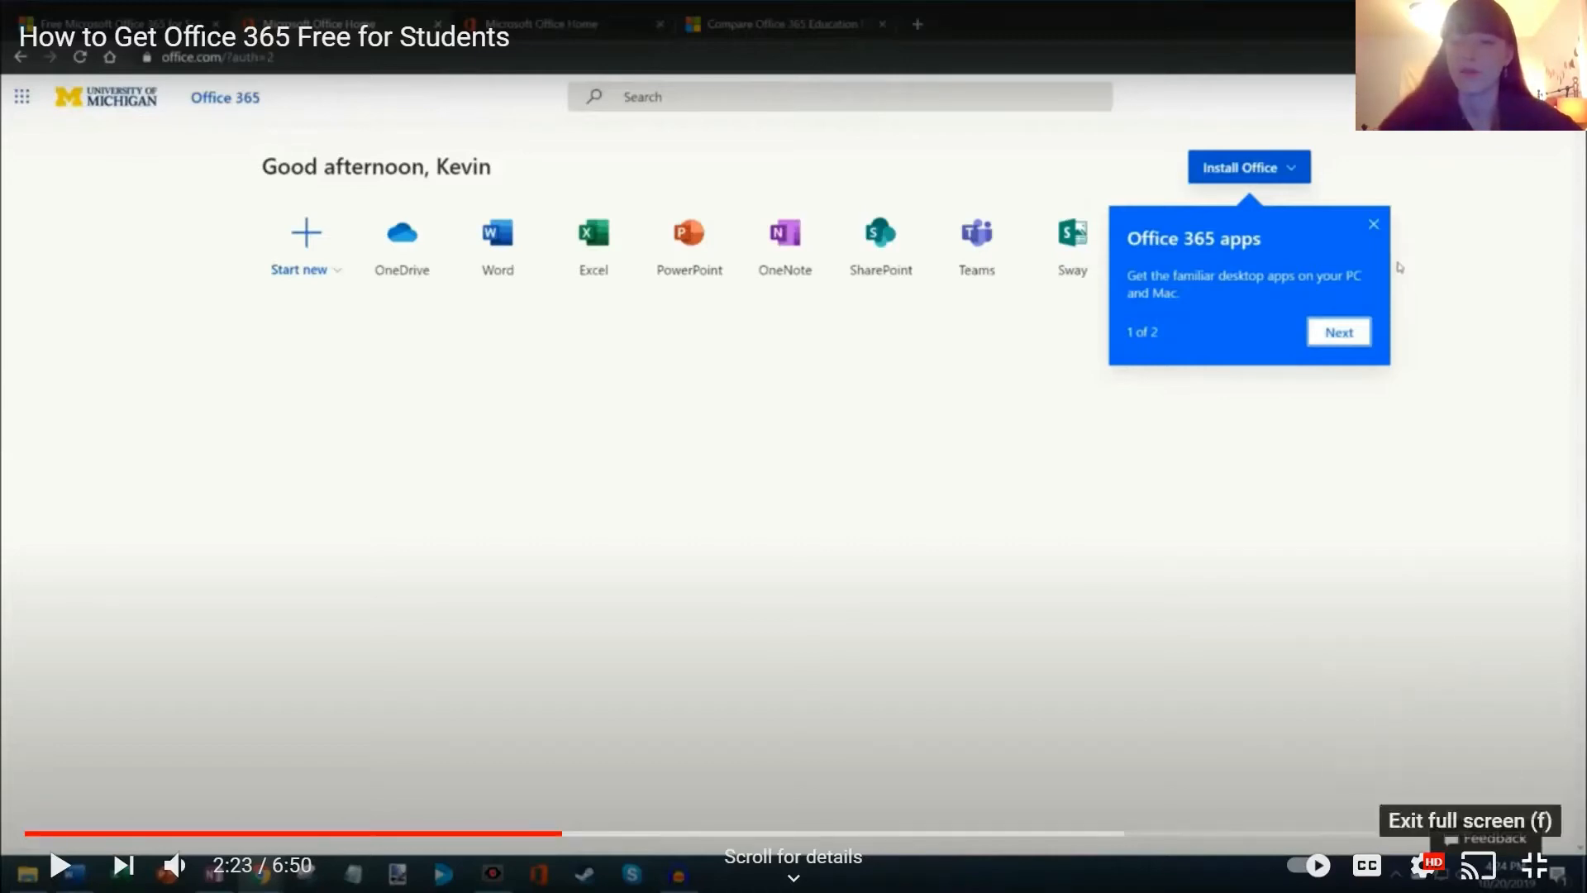
click(1534, 864)
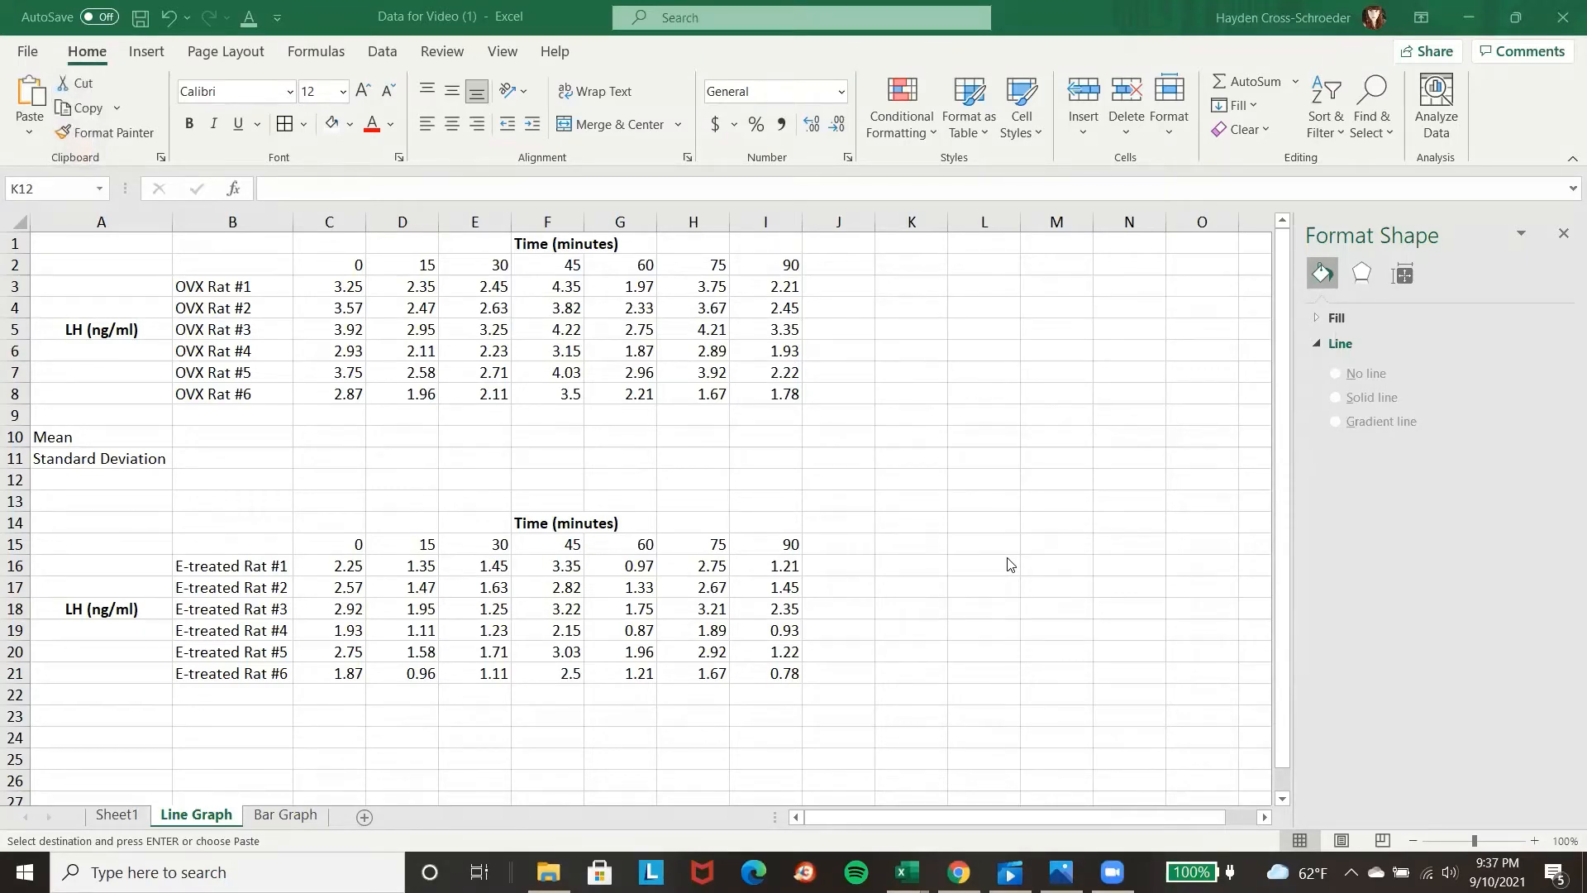
Switch to the "Data for Video (1)" workbook in Excel and close the Format Shape pane on the Line Graph sheet.
scroll(964, 532, down, 3)
scroll(861, 554, up, 3)
click(1563, 233)
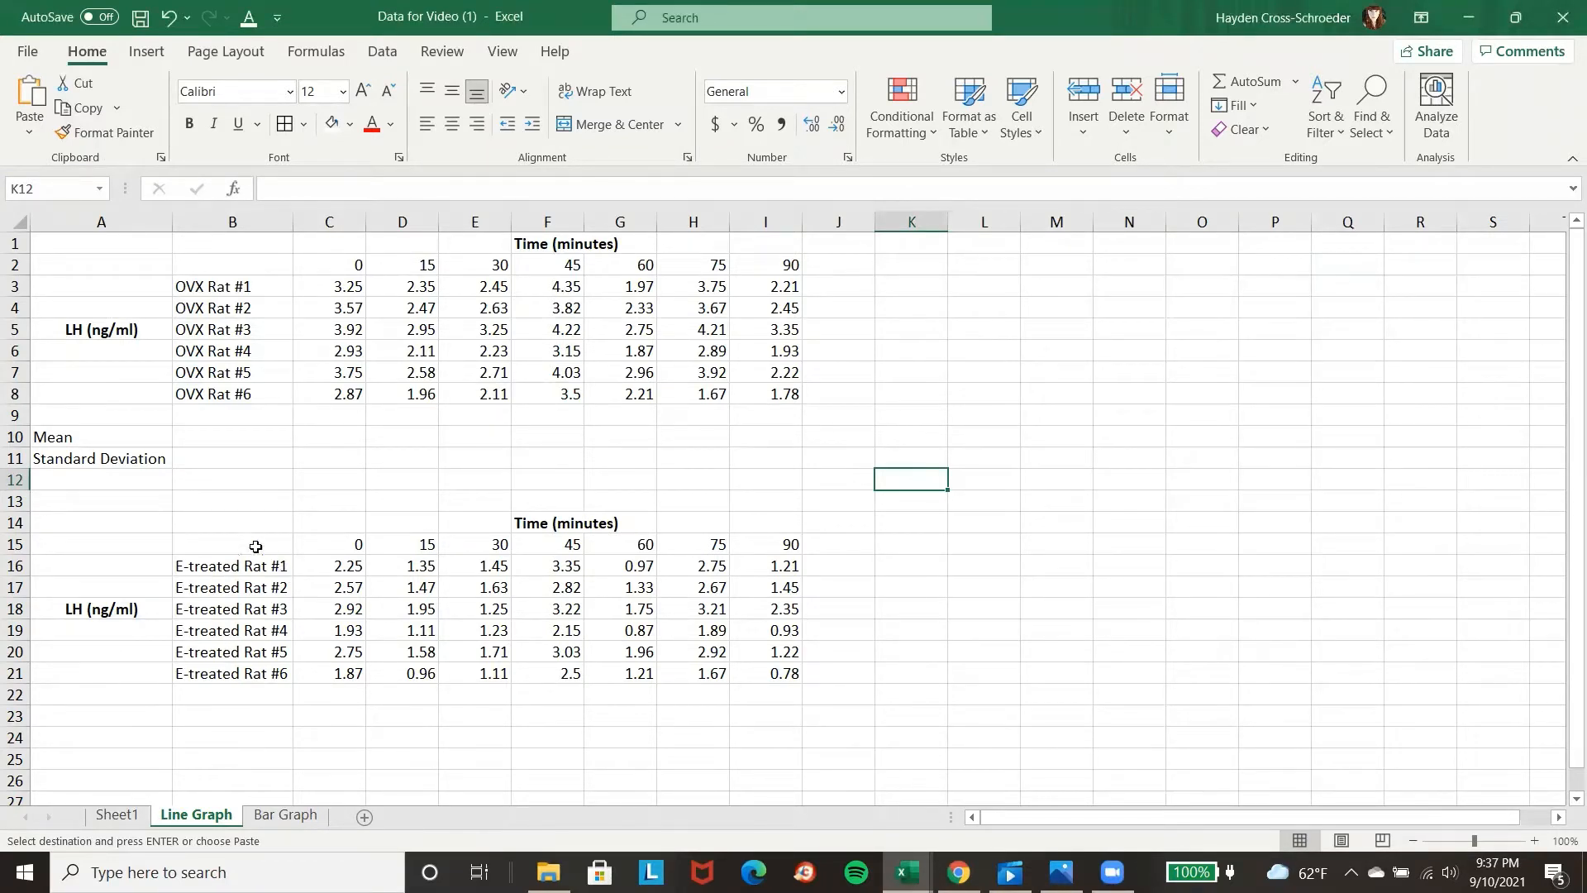
Copy the Mean and Standard Deviation labels from A10:A11 to A23:A24 below the E-treated rat table.
drag(91, 436, 99, 462)
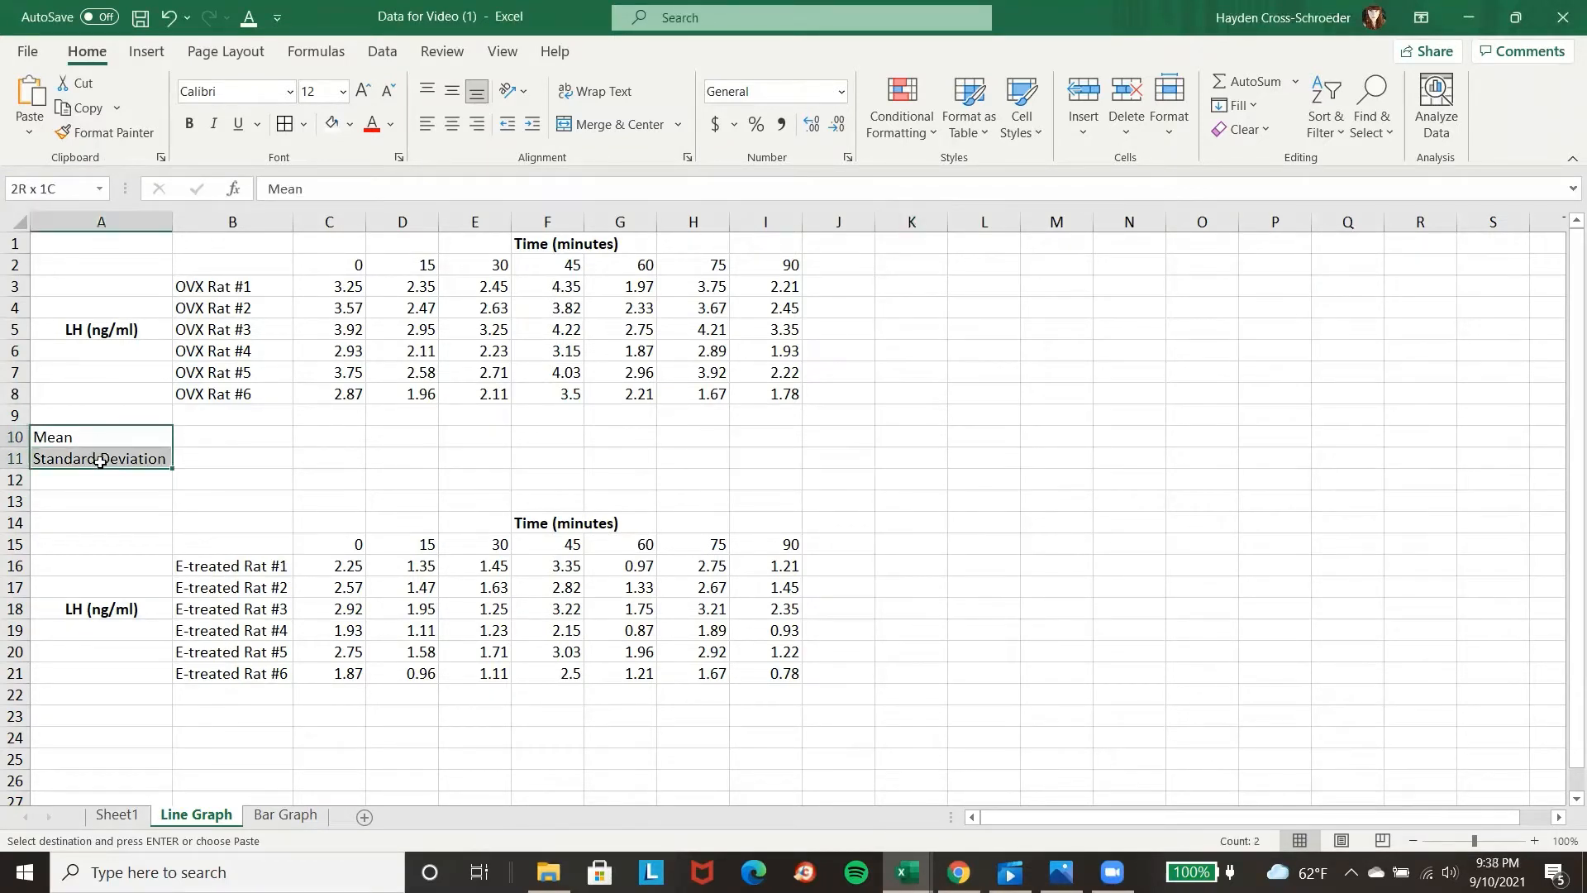
key(ctrl+c)
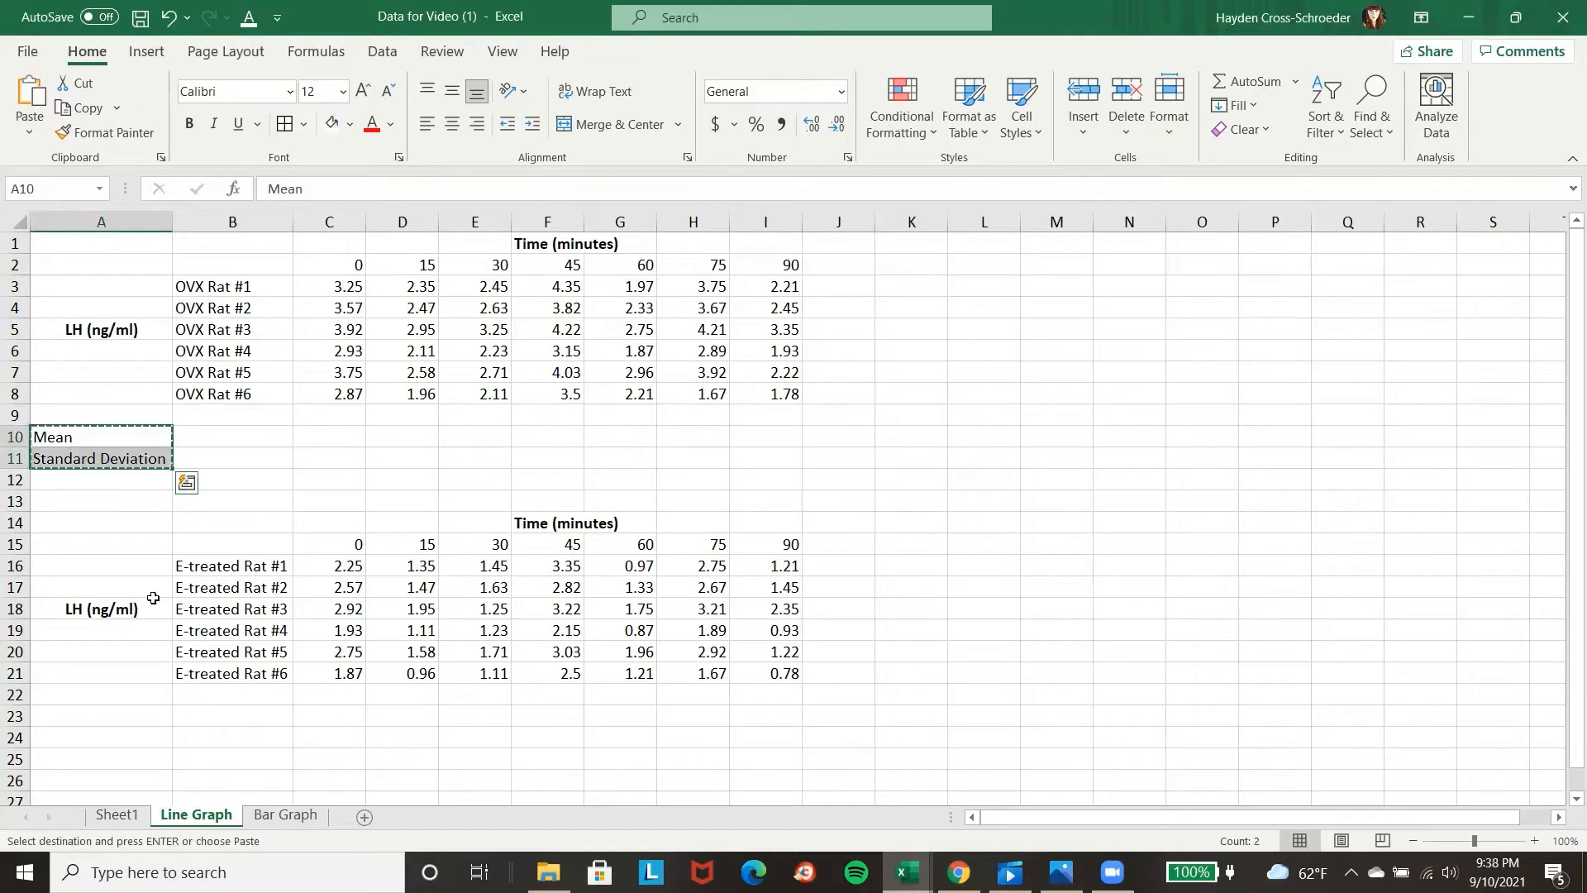
click(108, 719)
key(ctrl+v)
click(1095, 401)
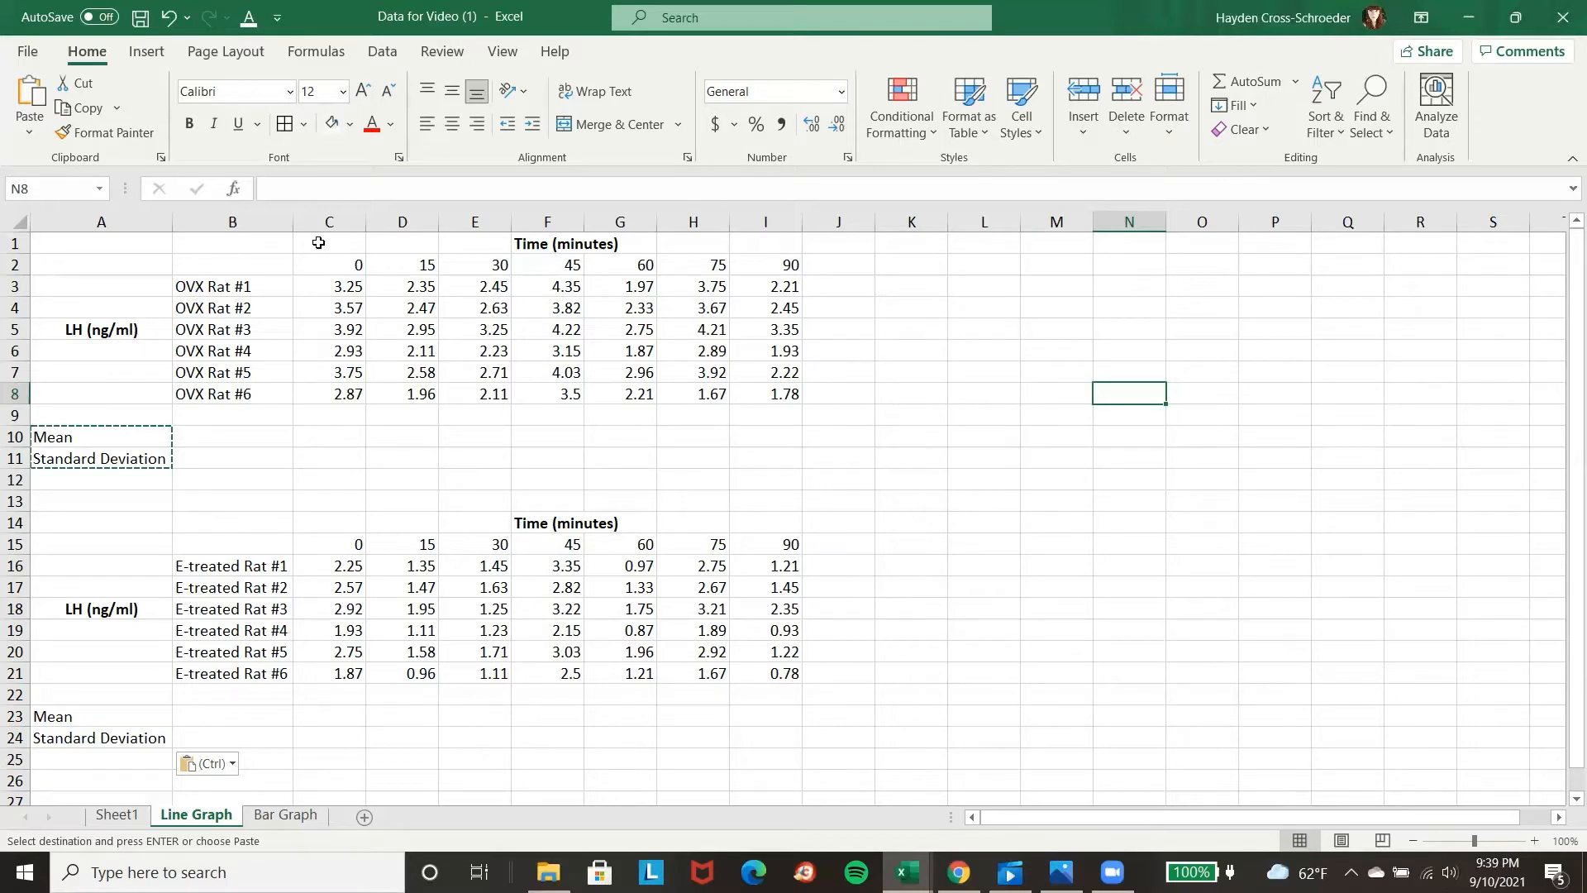
Bold the time headings in C1:I2 and the OVX rat row labels in A3:B8.
drag(317, 242, 745, 274)
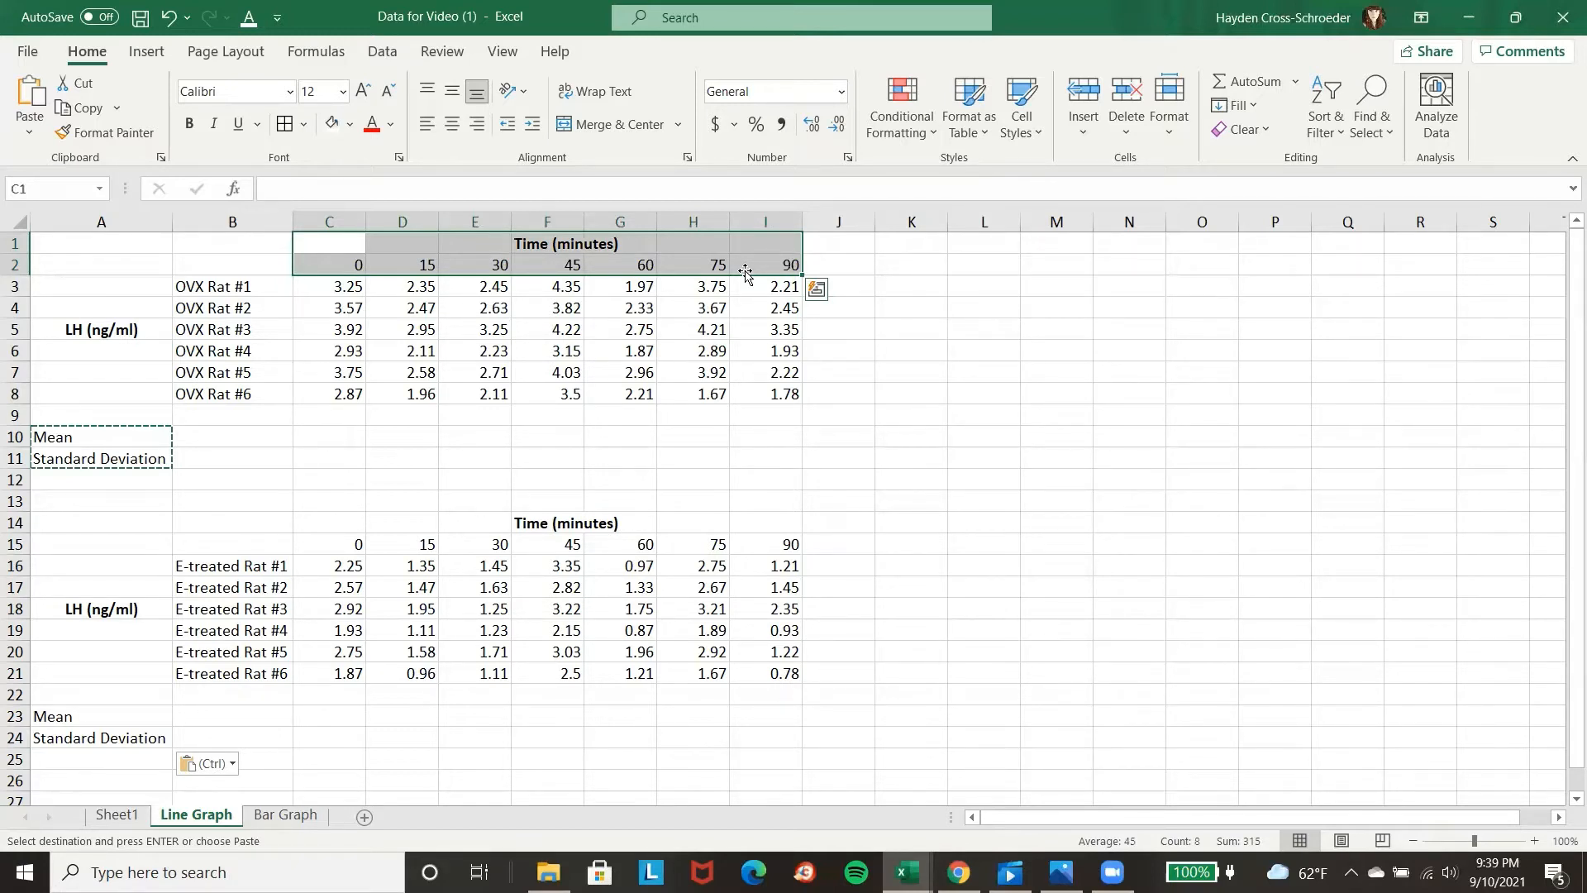
click(193, 117)
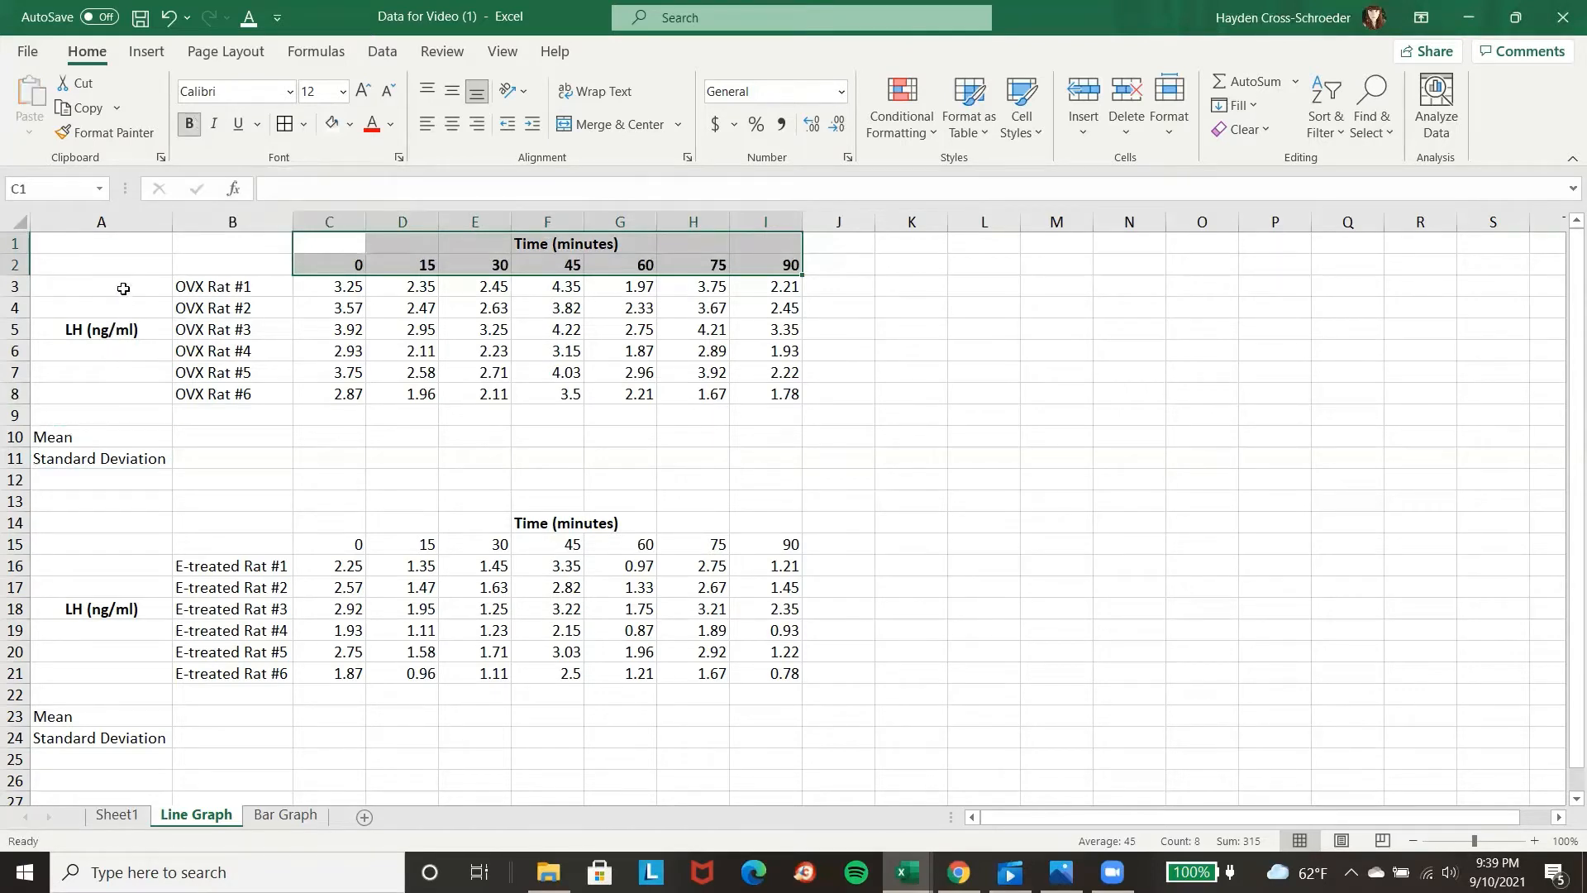
drag(124, 289, 212, 393)
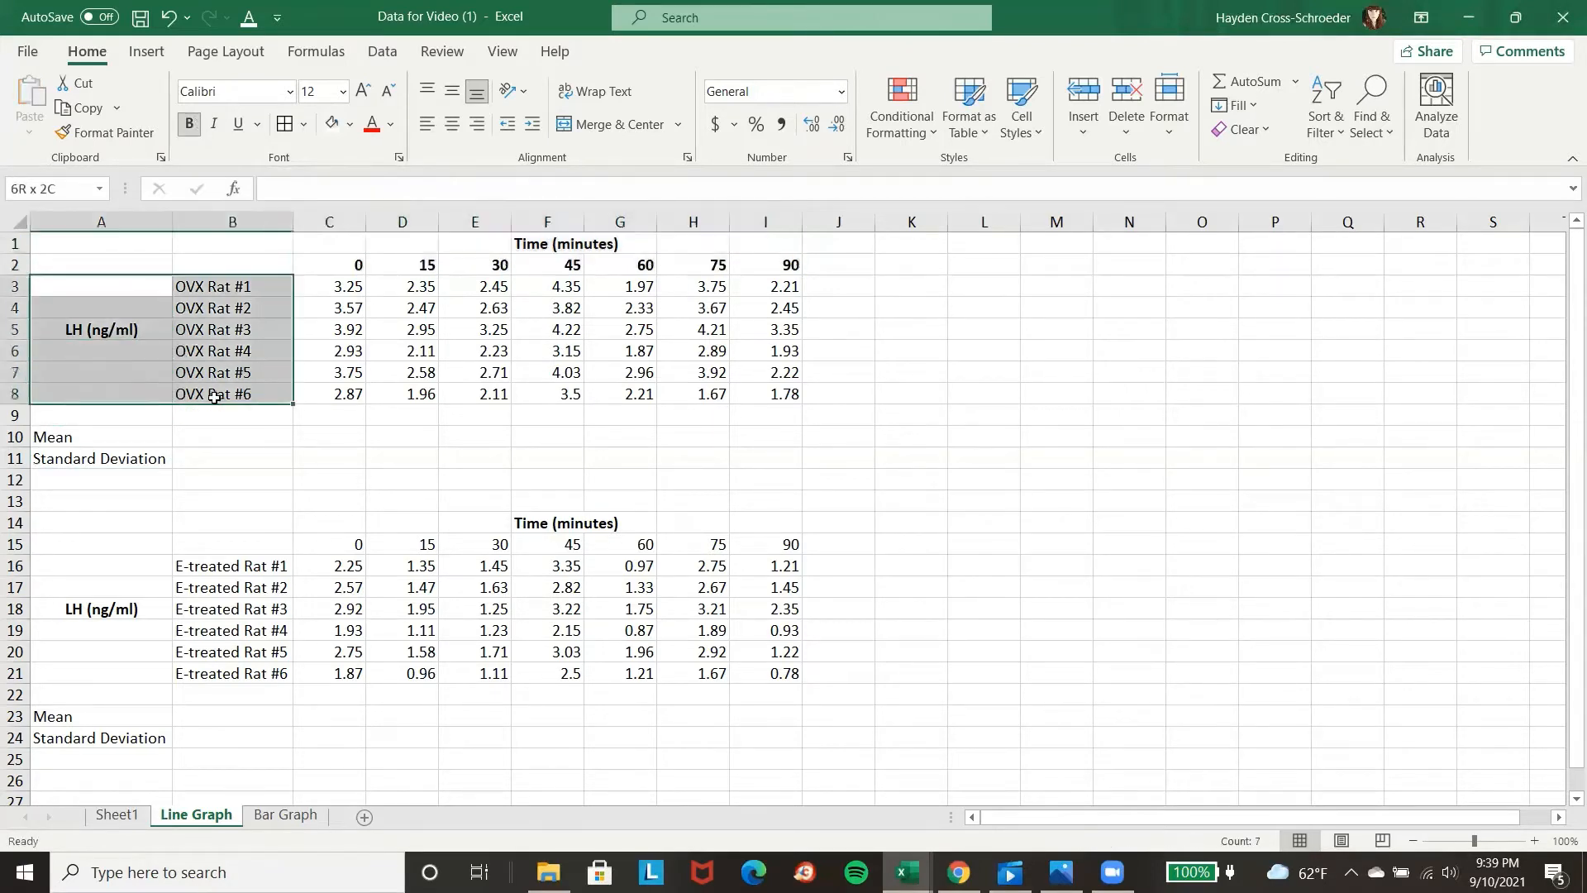
click(190, 123)
Bold the E-treated rat row labels in A16:B21 and the time headings in C14:I15.
drag(117, 567, 199, 671)
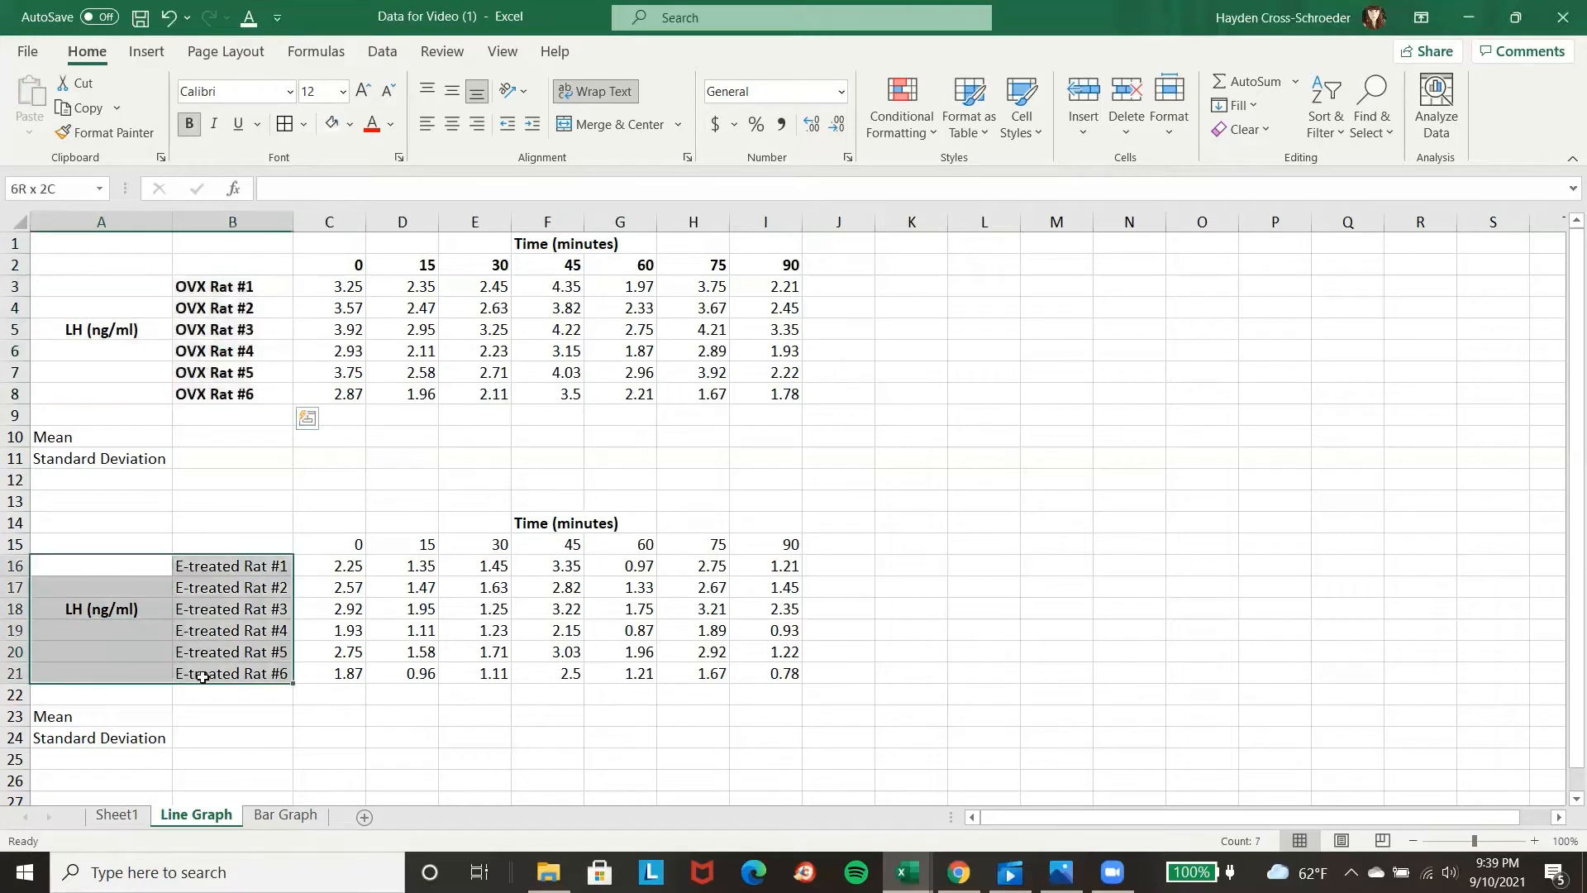
click(189, 123)
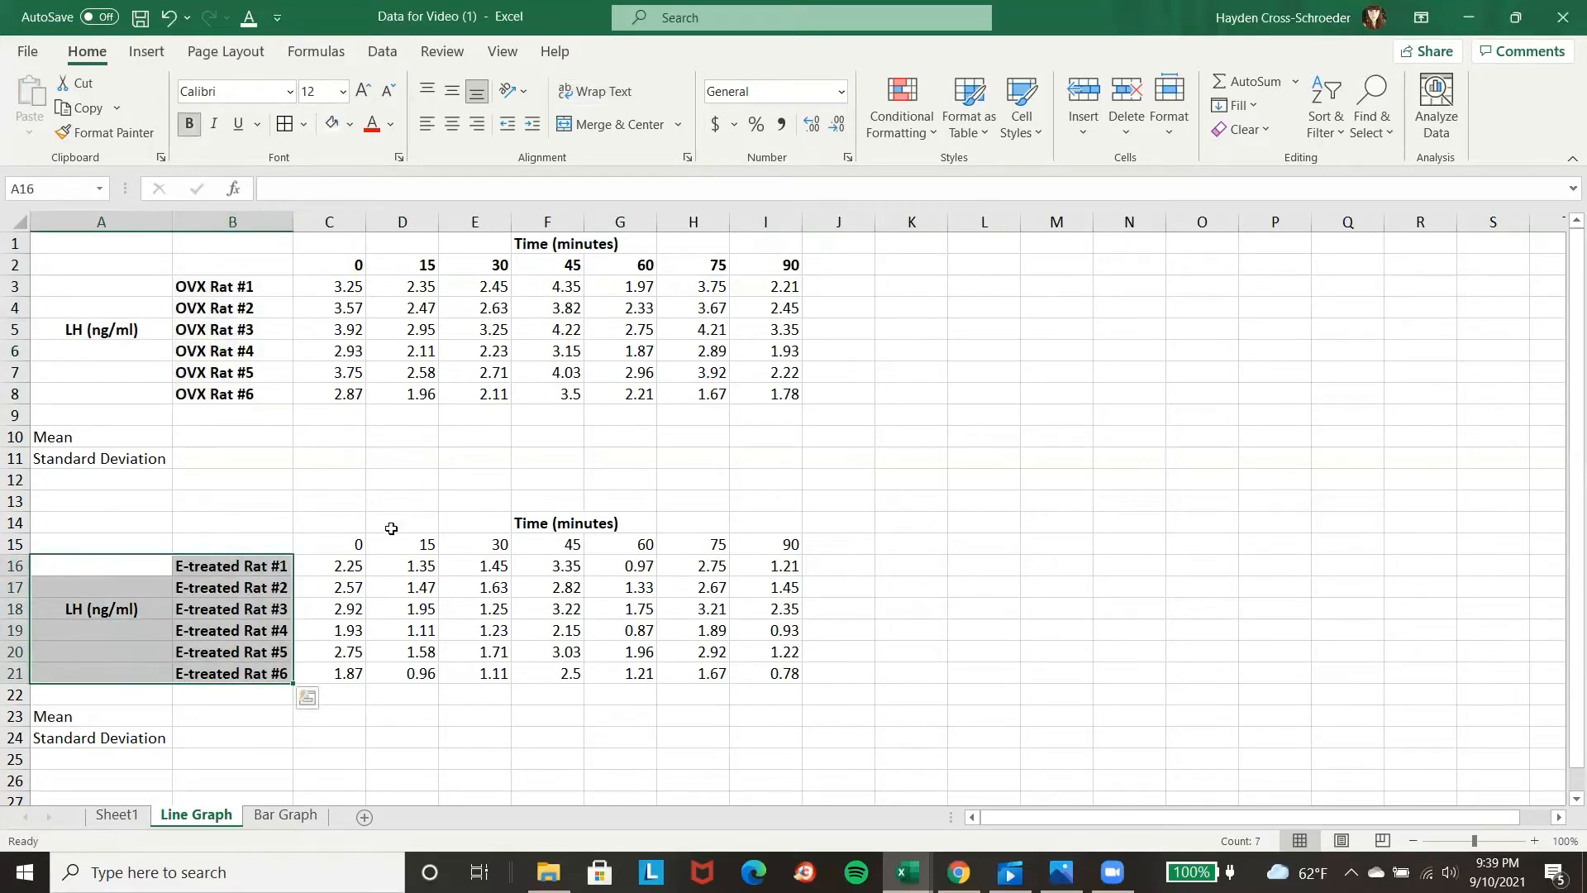
drag(350, 524, 752, 539)
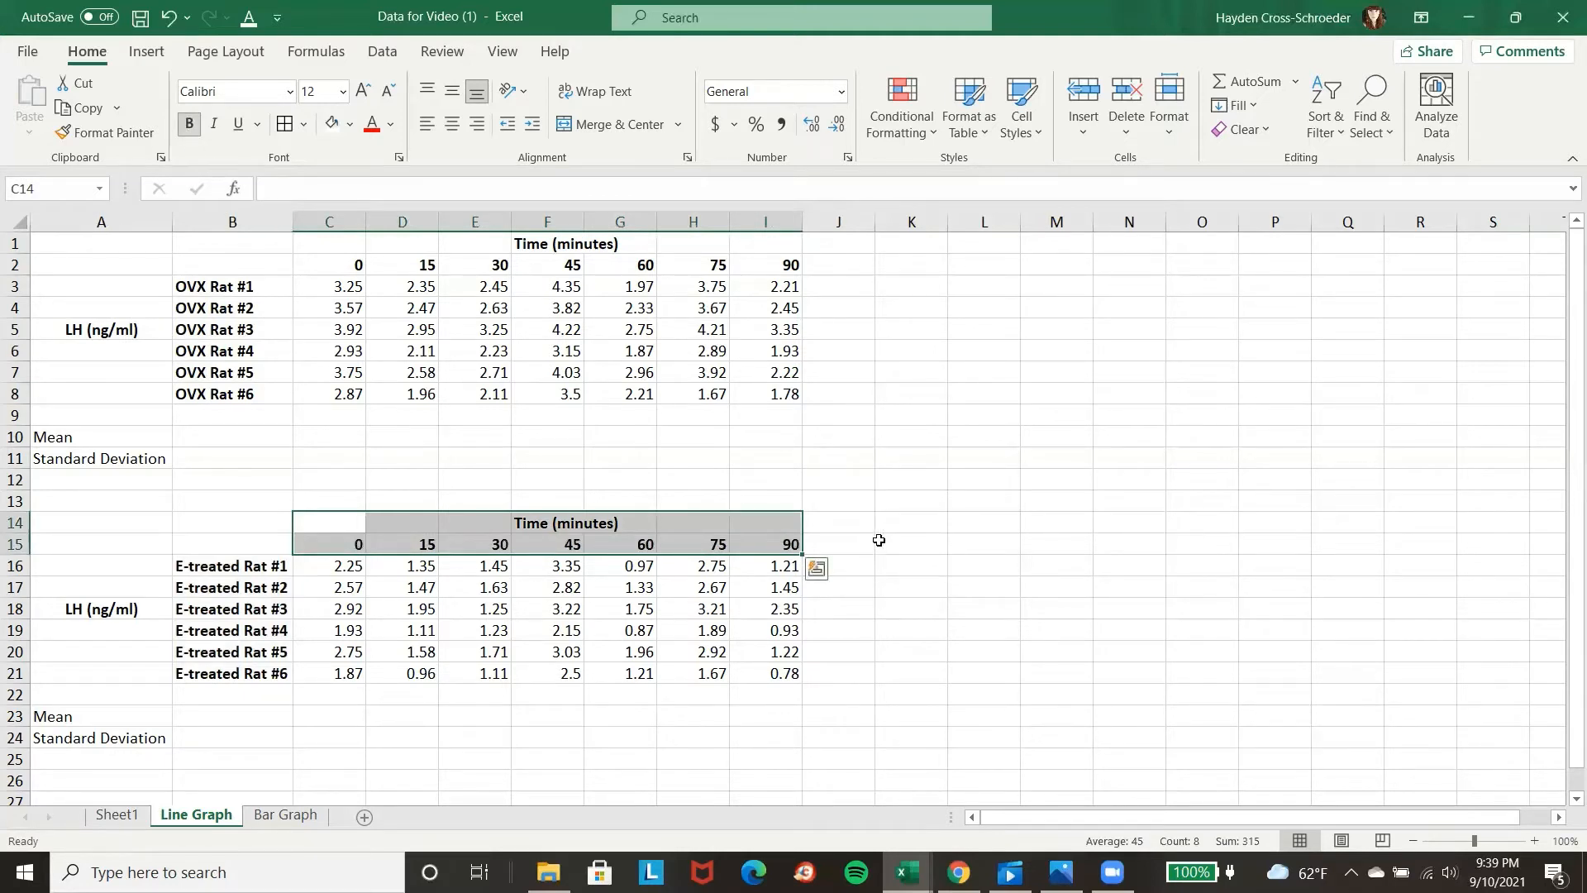
click(915, 542)
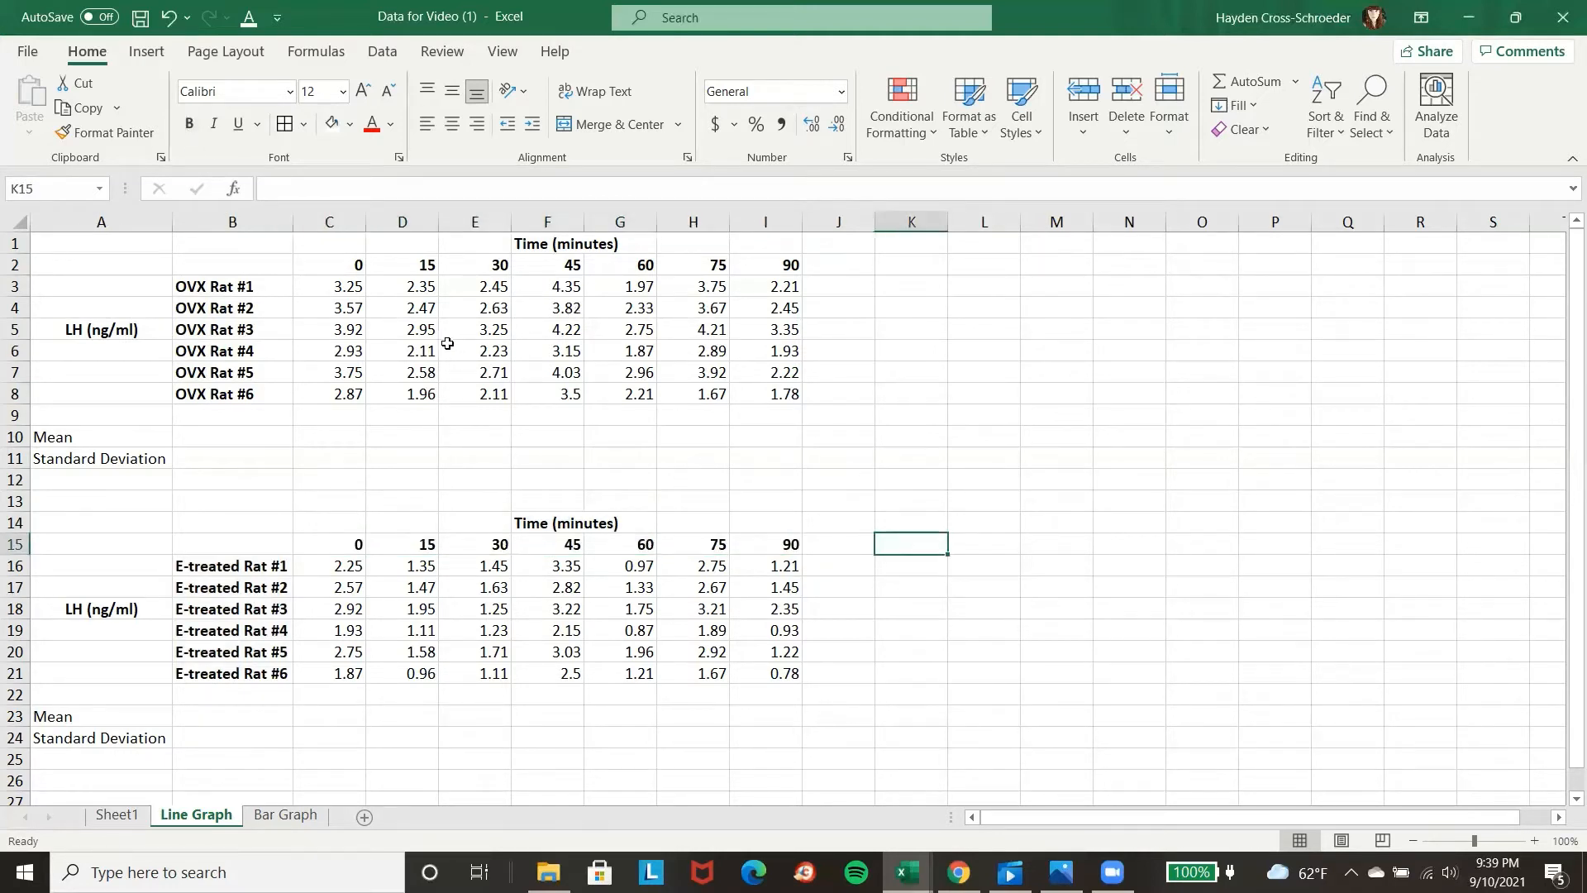
Merge and center A3:A8 for the OVX table's LH (ng/ml) label and align it vertically to the middle.
click(105, 288)
drag(105, 288, 105, 394)
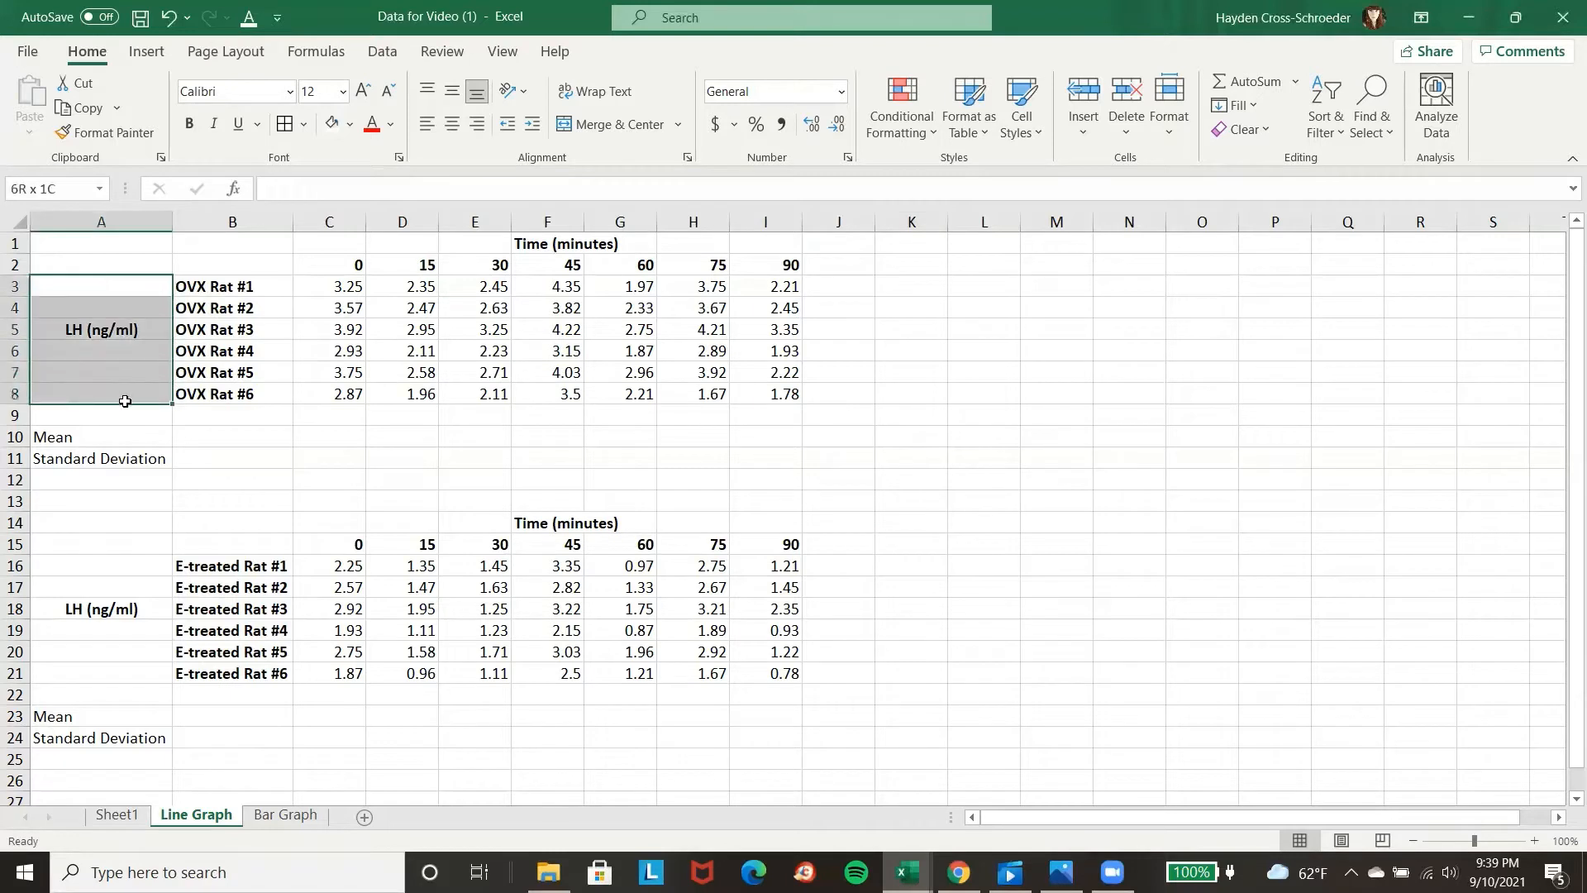
click(590, 130)
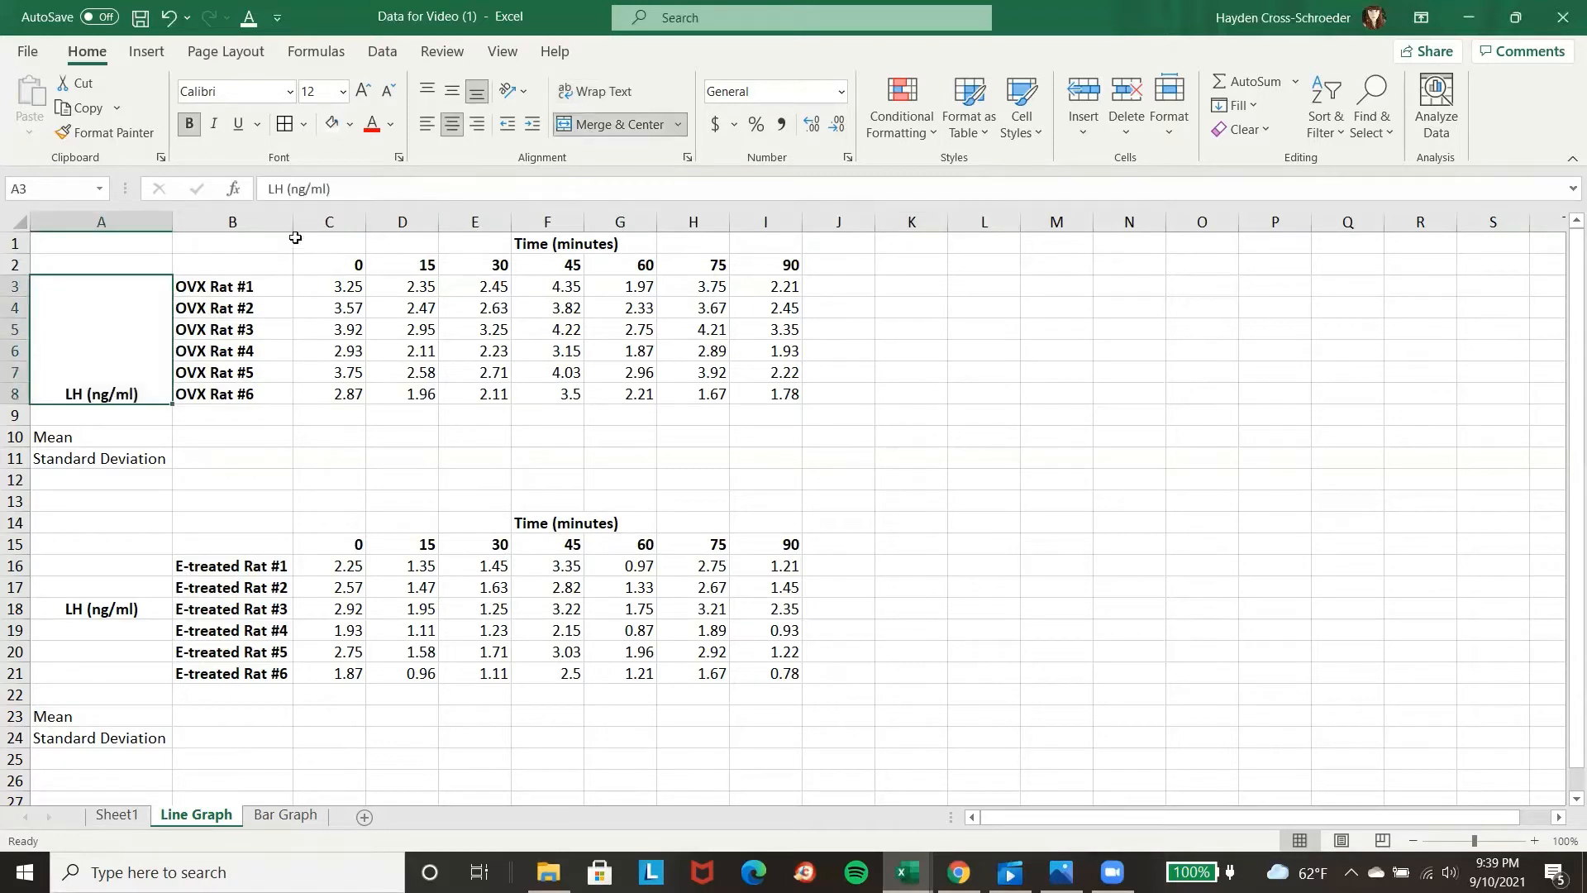
click(452, 90)
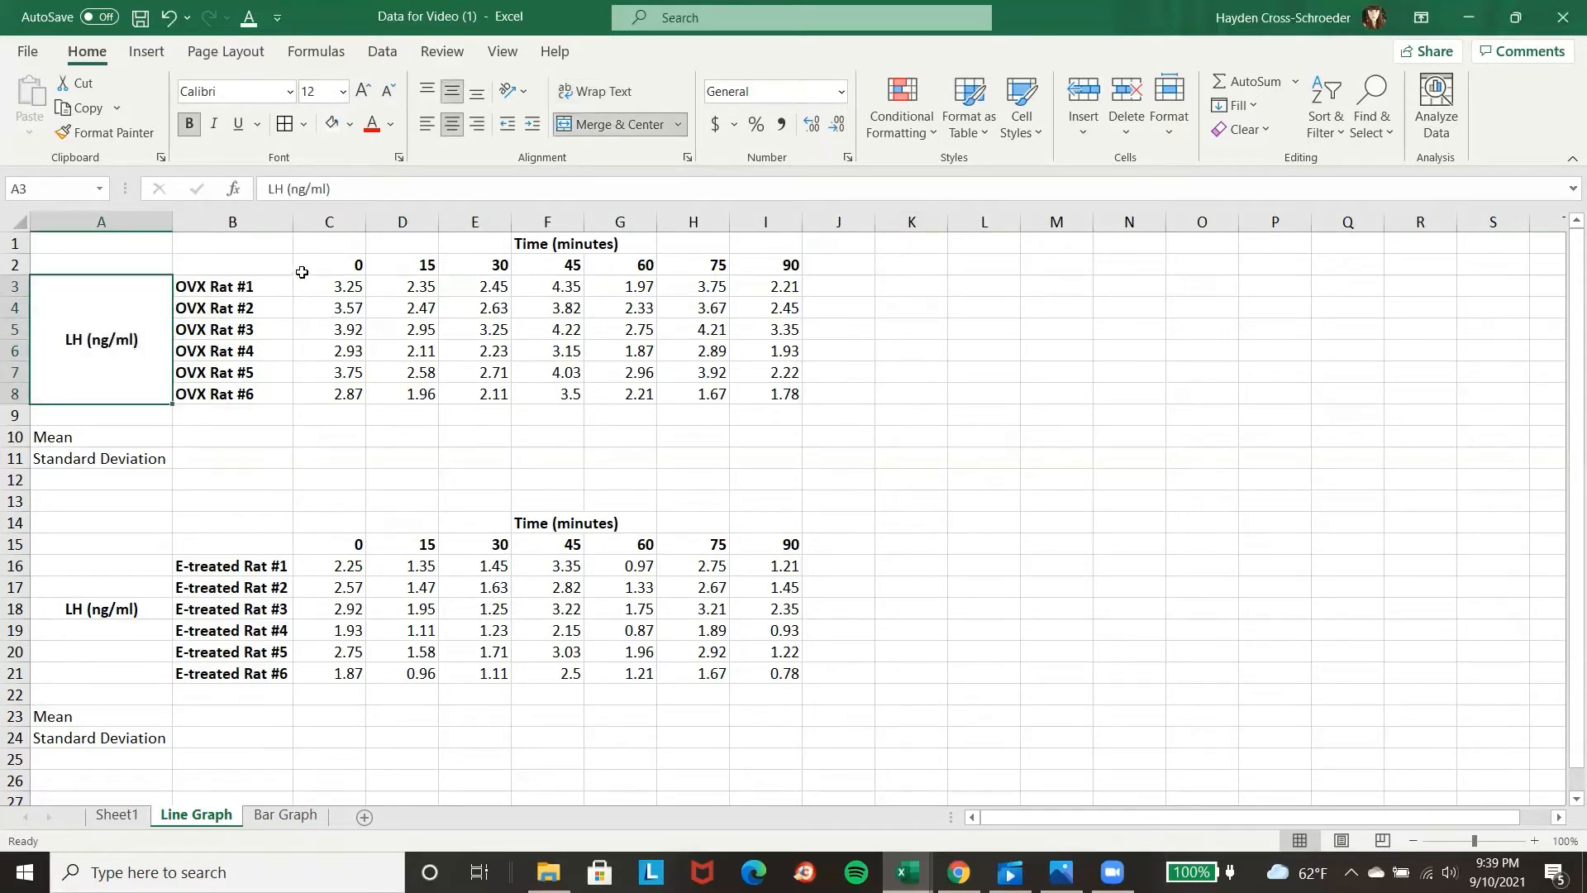
Merge and center C1:I1 so the Time (minutes) heading spans the OVX table's time columns.
drag(300, 240, 748, 240)
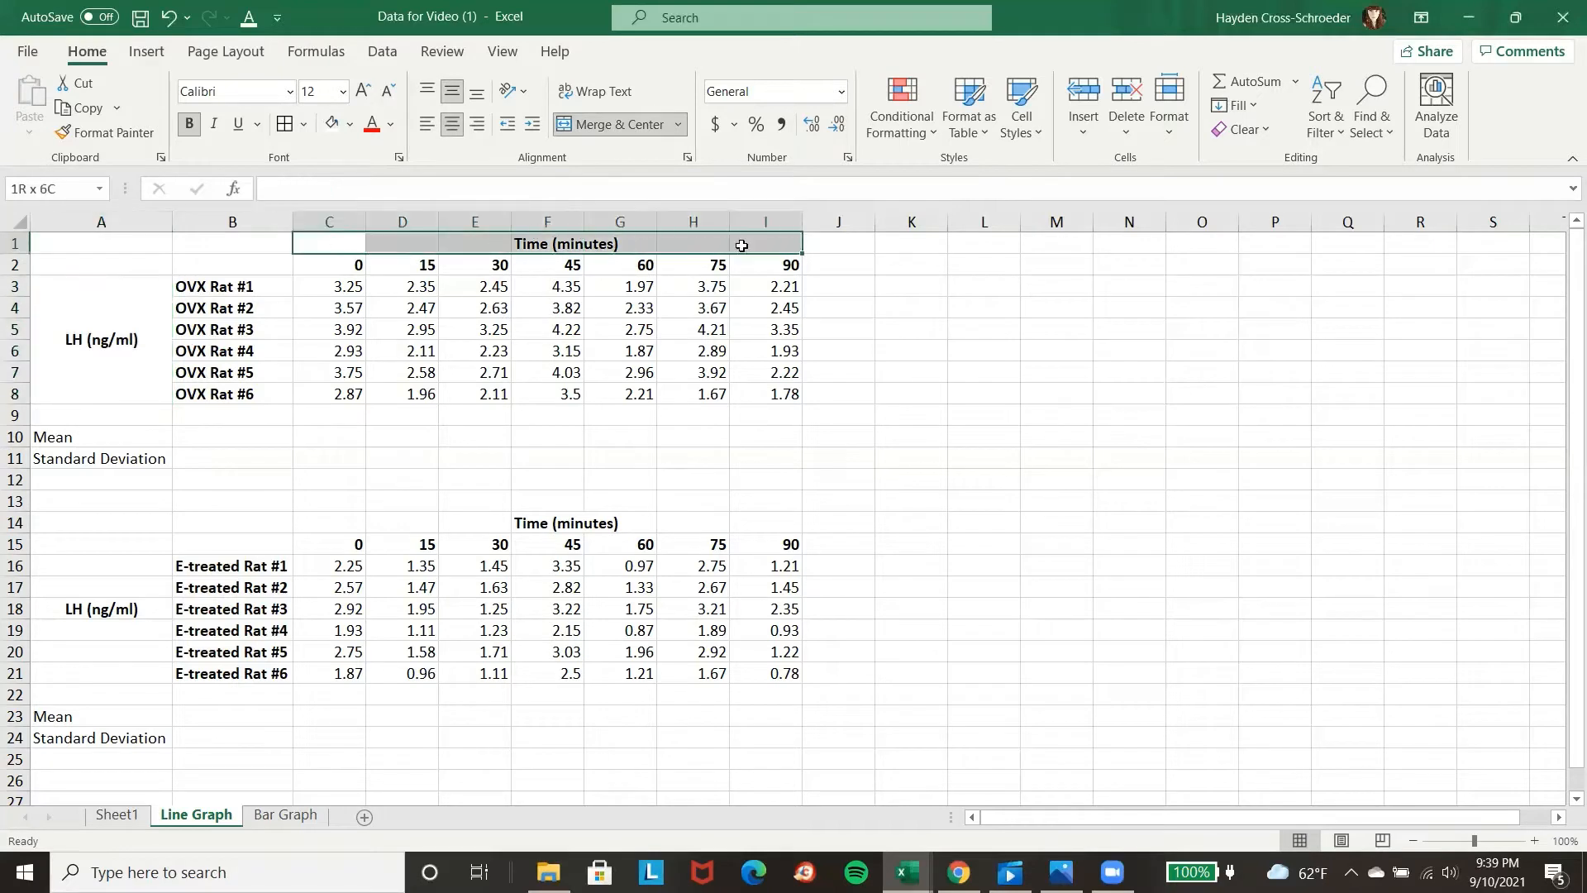
click(590, 124)
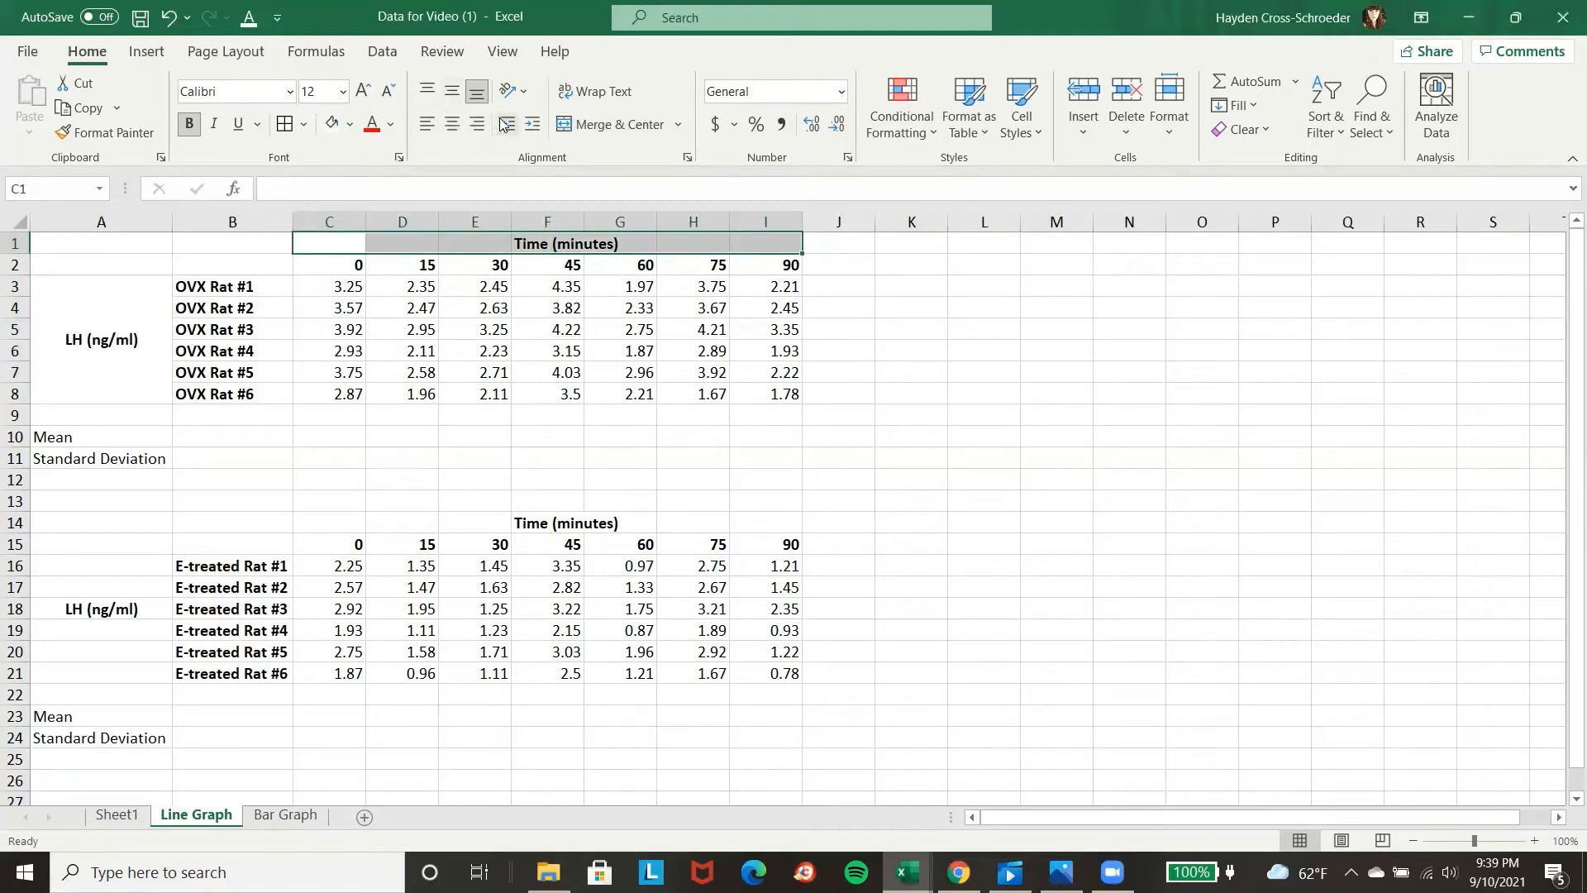
click(603, 124)
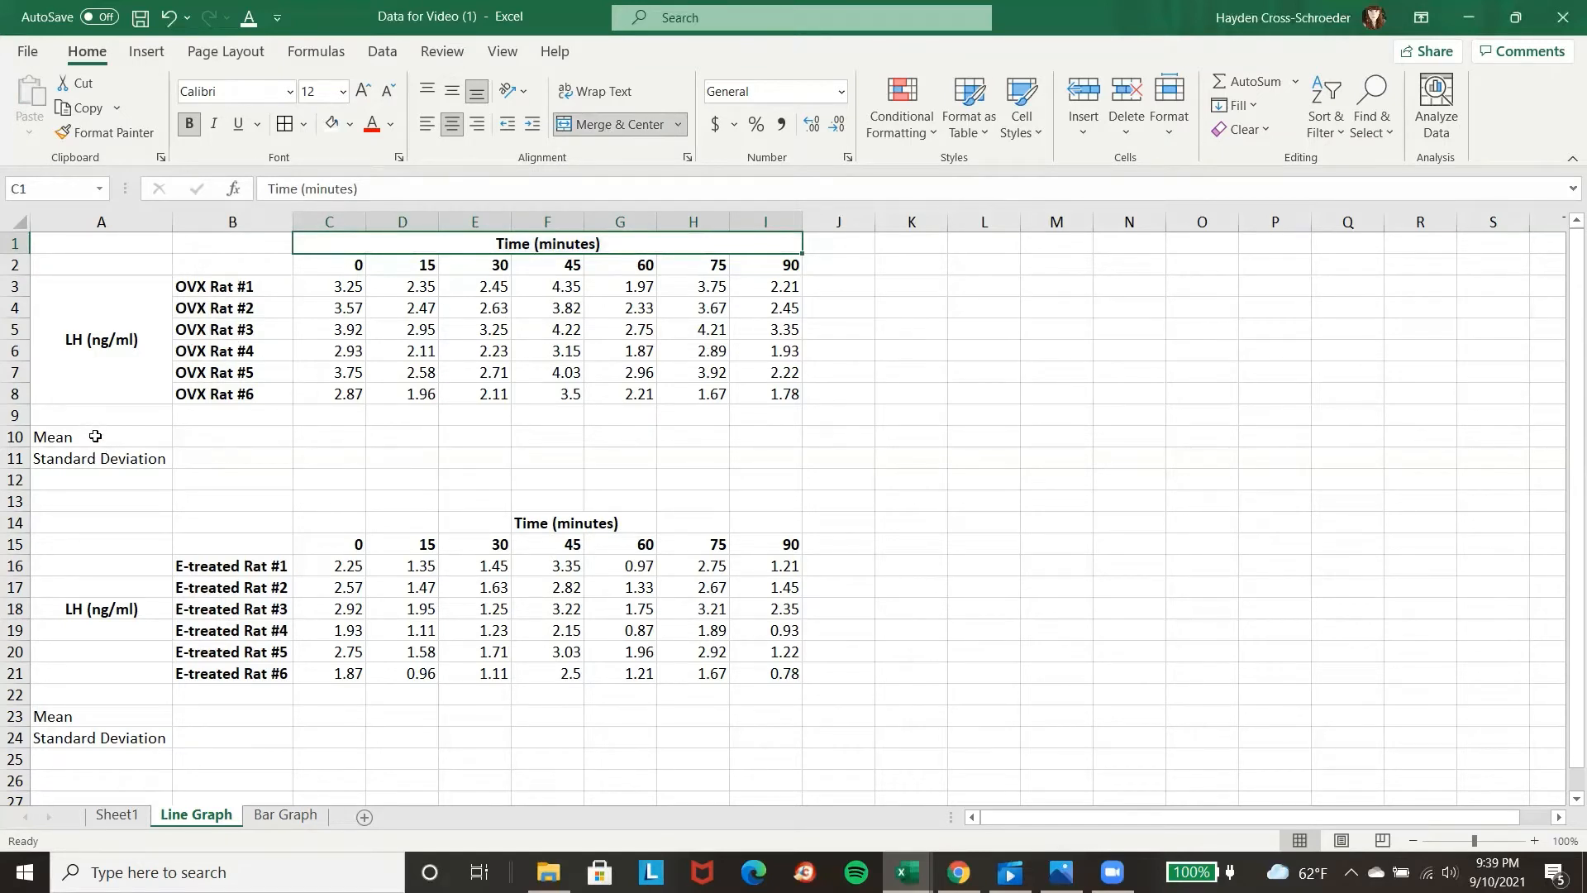
Bold the Mean and Standard Deviation labels below both tables, in A10:A11 and A23:A24.
drag(88, 437, 111, 453)
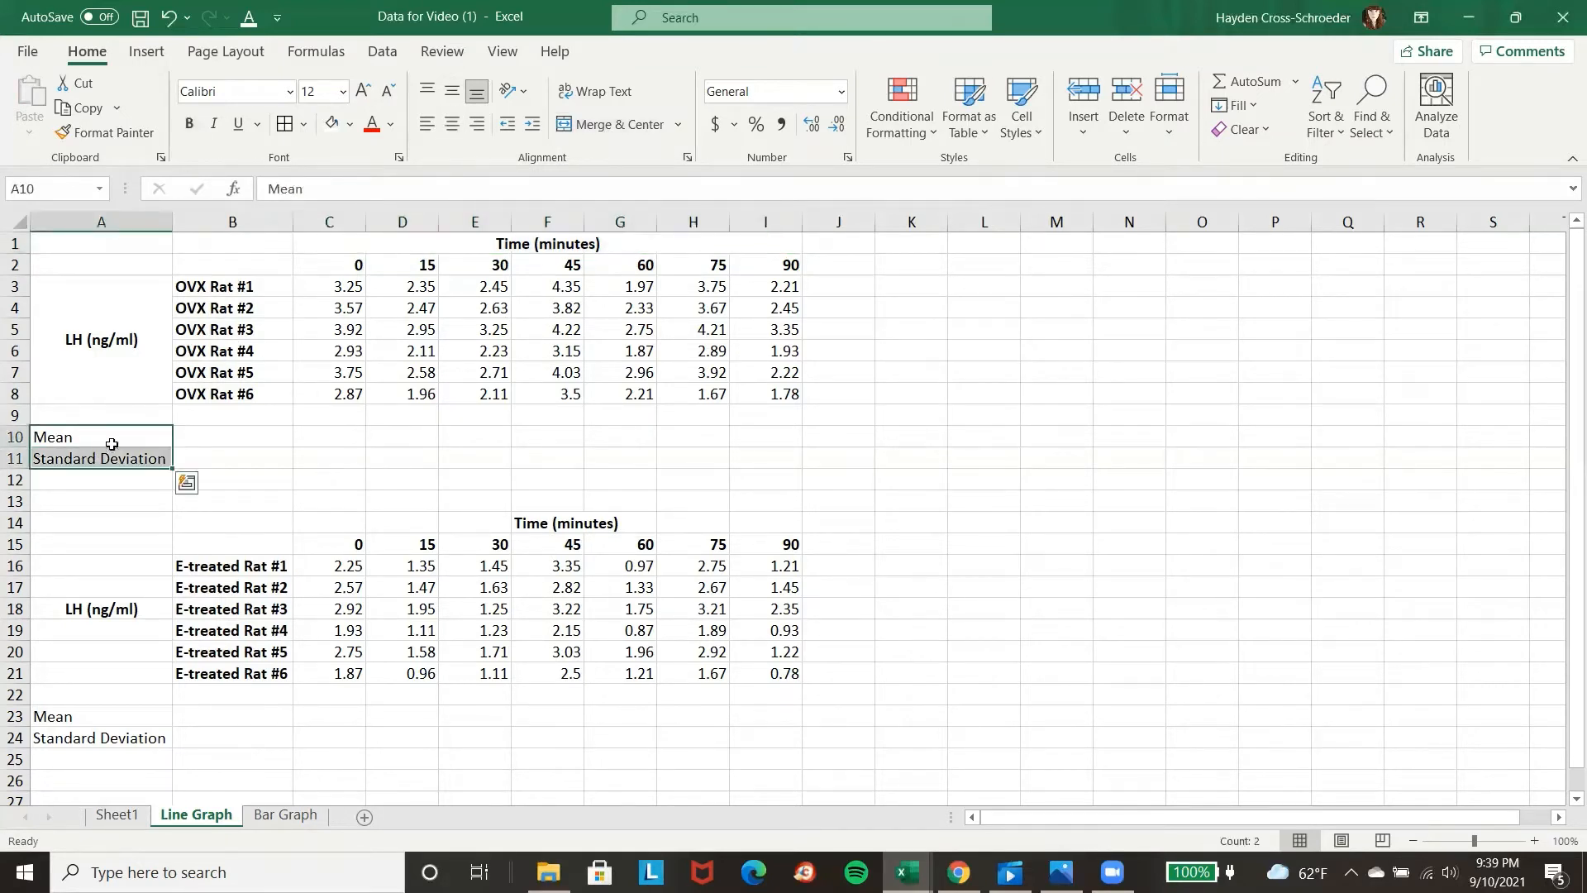
click(188, 124)
drag(111, 716, 116, 737)
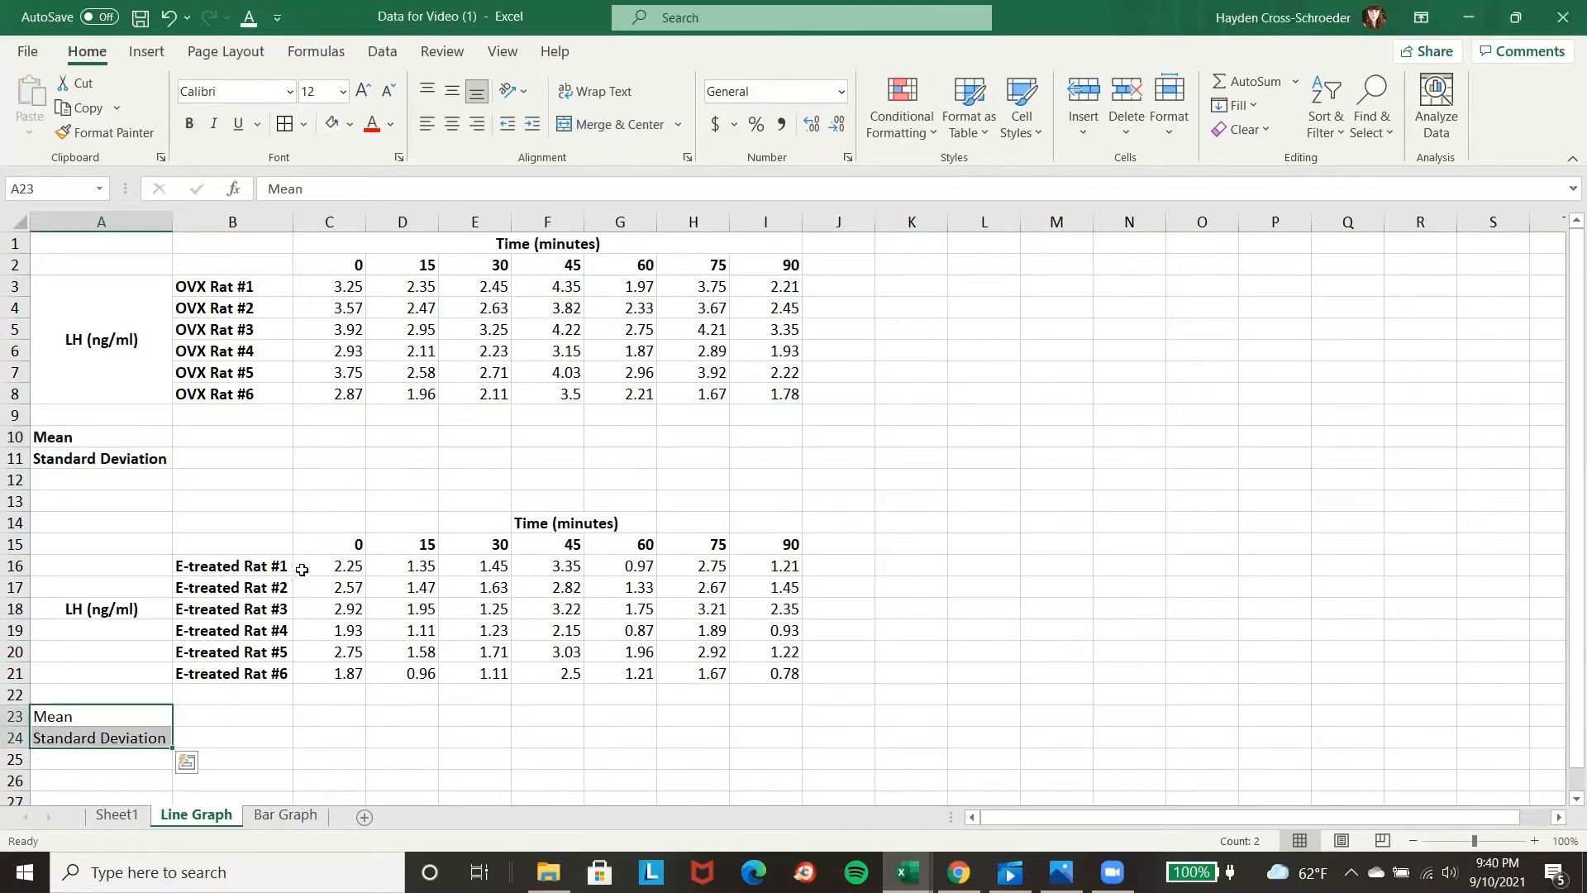
click(189, 124)
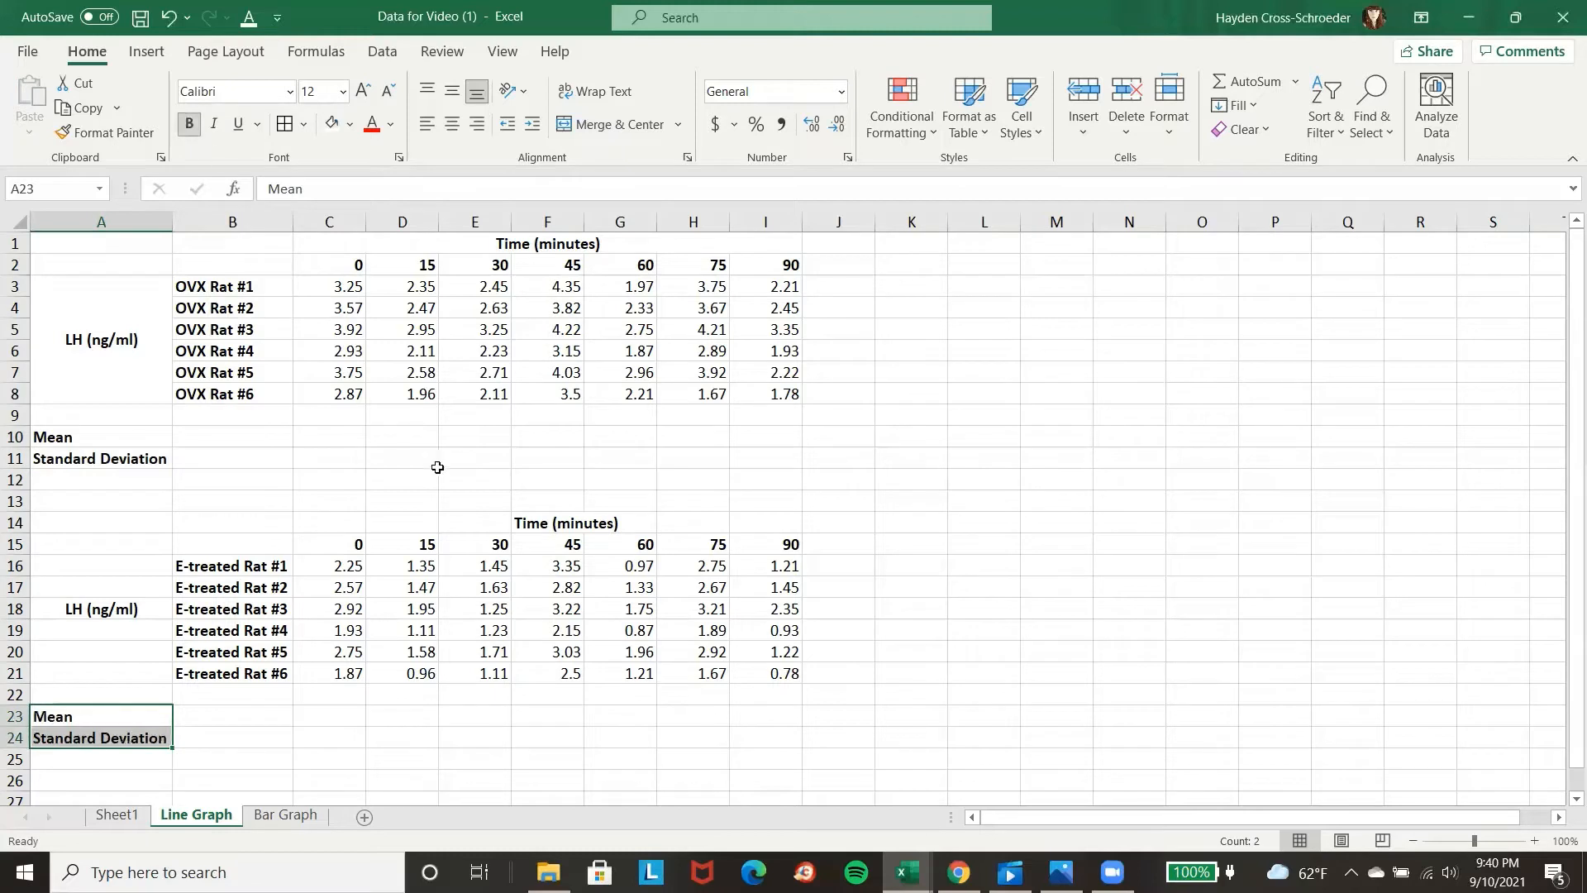
Merge and center C14:I14 so the Time (minutes) heading spans the E-treated table's time columns.
click(329, 525)
drag(328, 524, 764, 522)
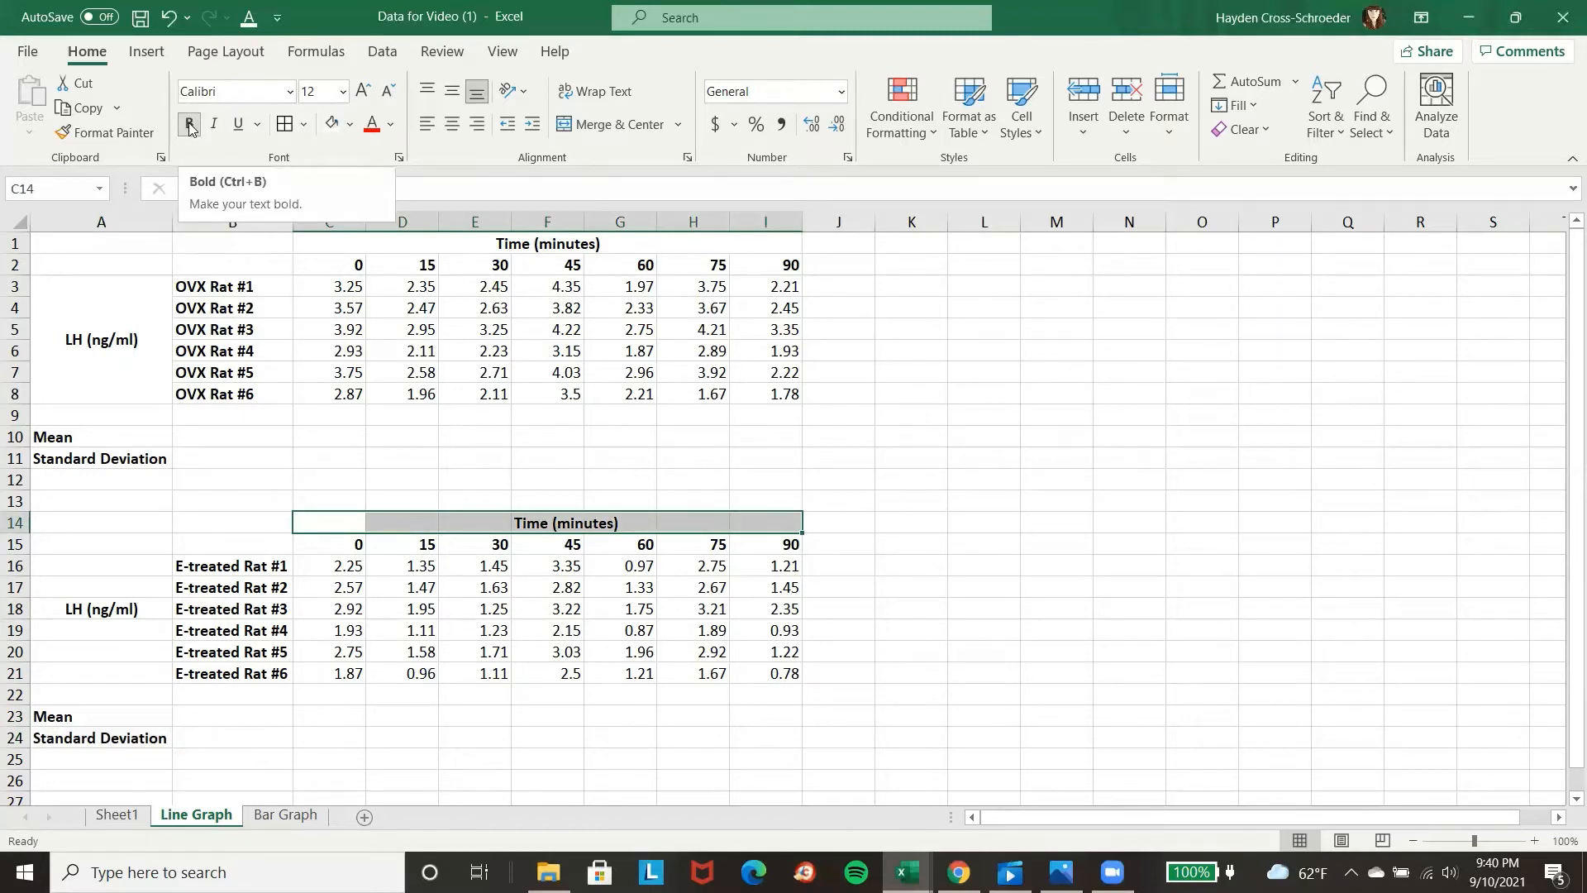
click(612, 124)
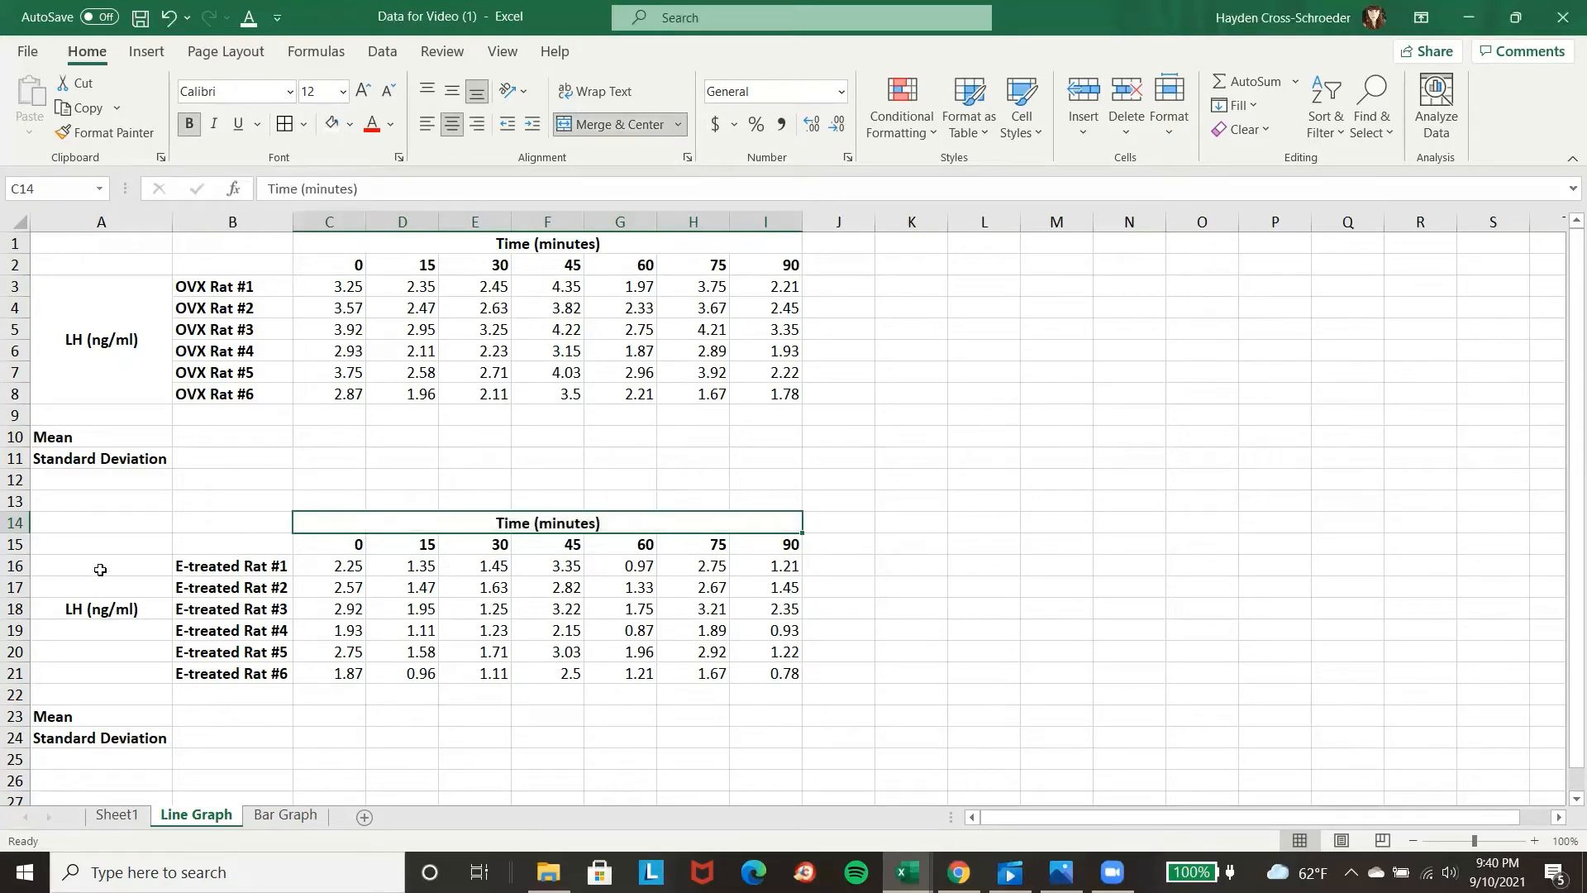
Merge and center A16:A21 for the E-treated table's LH (ng/ml) label and align it vertically to the middle.
drag(100, 569, 101, 673)
click(611, 124)
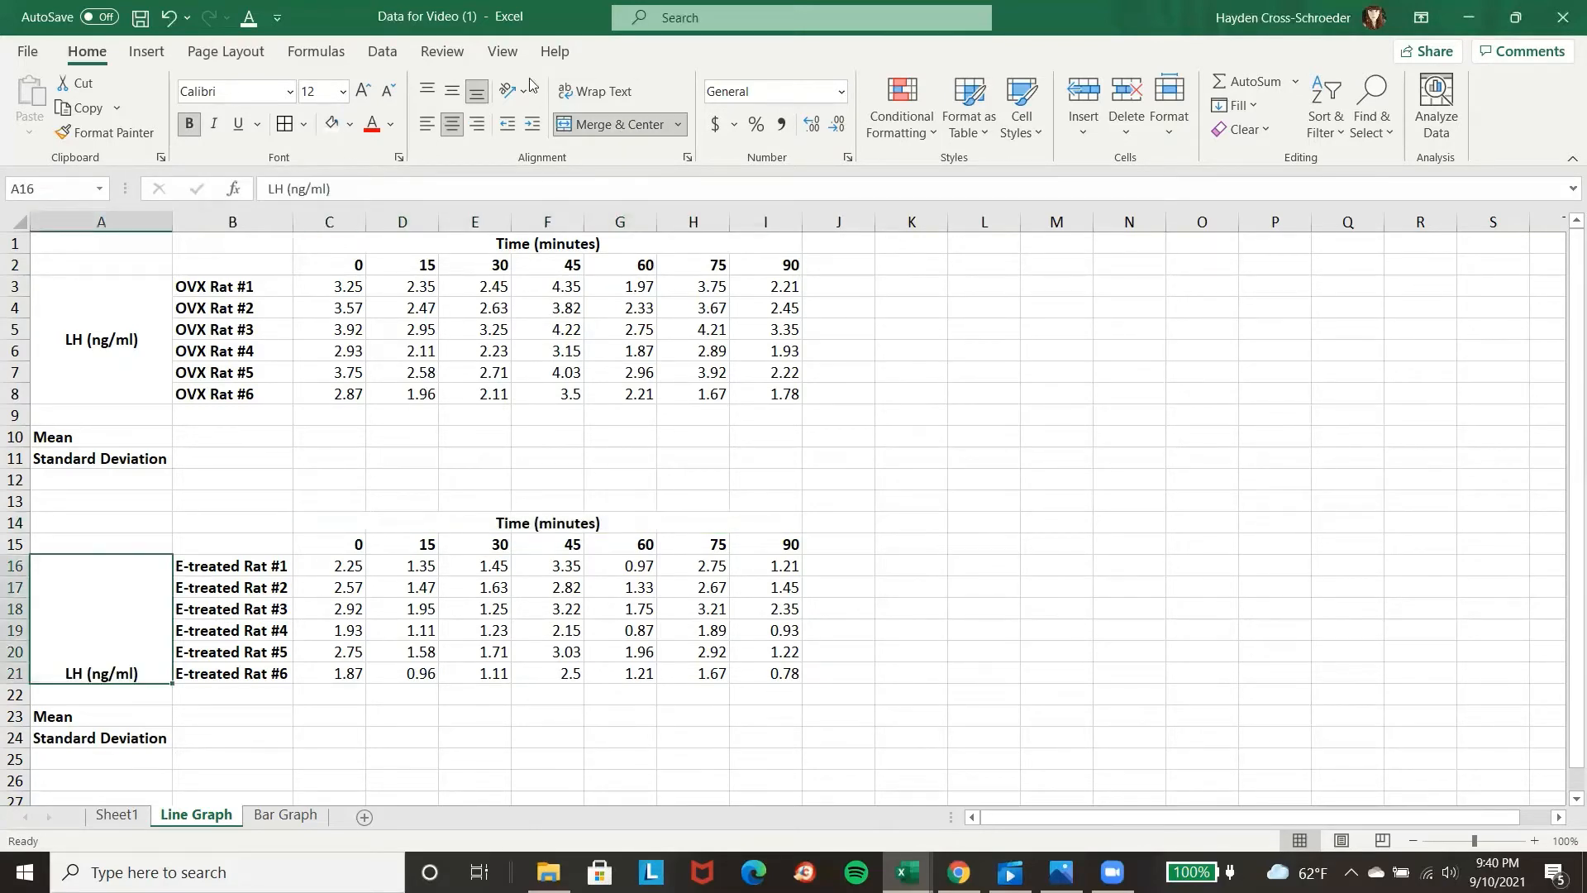
click(452, 91)
Add all borders to the OVX table in A1:I8 and its Mean and Standard Deviation rows in A10:I11.
drag(101, 244, 344, 388)
click(284, 124)
drag(100, 437, 737, 461)
click(284, 124)
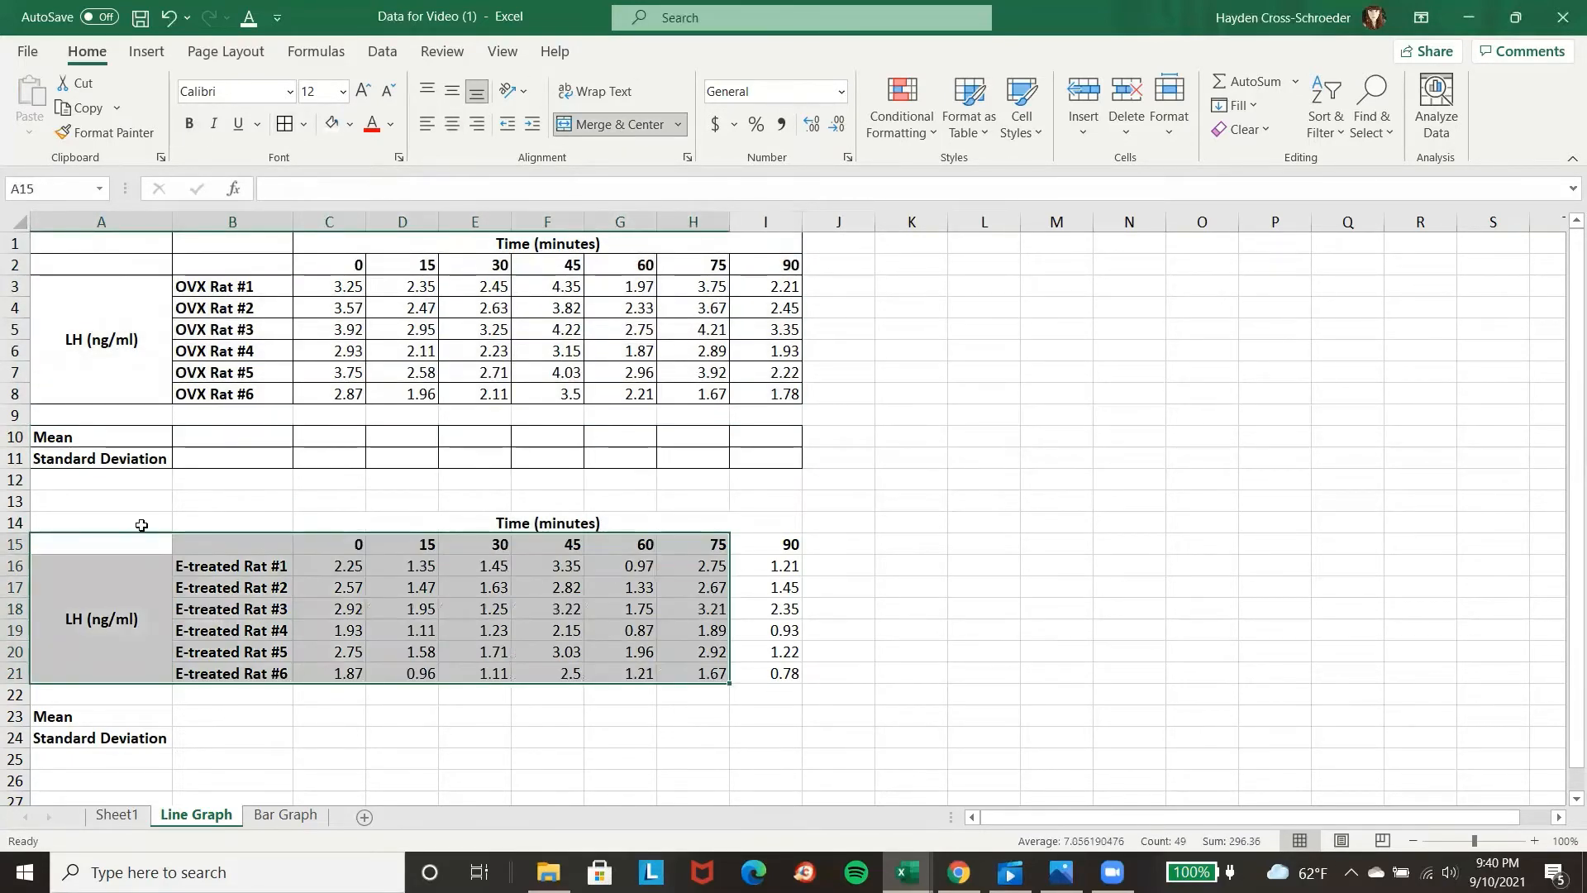
Add all borders to the E-treated table in A14:I21 and its Mean and Standard Deviation rows in A23:I24.
drag(142, 524, 764, 674)
click(284, 124)
drag(100, 716, 769, 738)
click(284, 124)
Fill the OVX table's heading rows B1:I2 light purple and its LH and rat labels in A3:B8 dark purple.
drag(255, 243, 765, 265)
click(350, 124)
click(330, 375)
drag(101, 340, 232, 393)
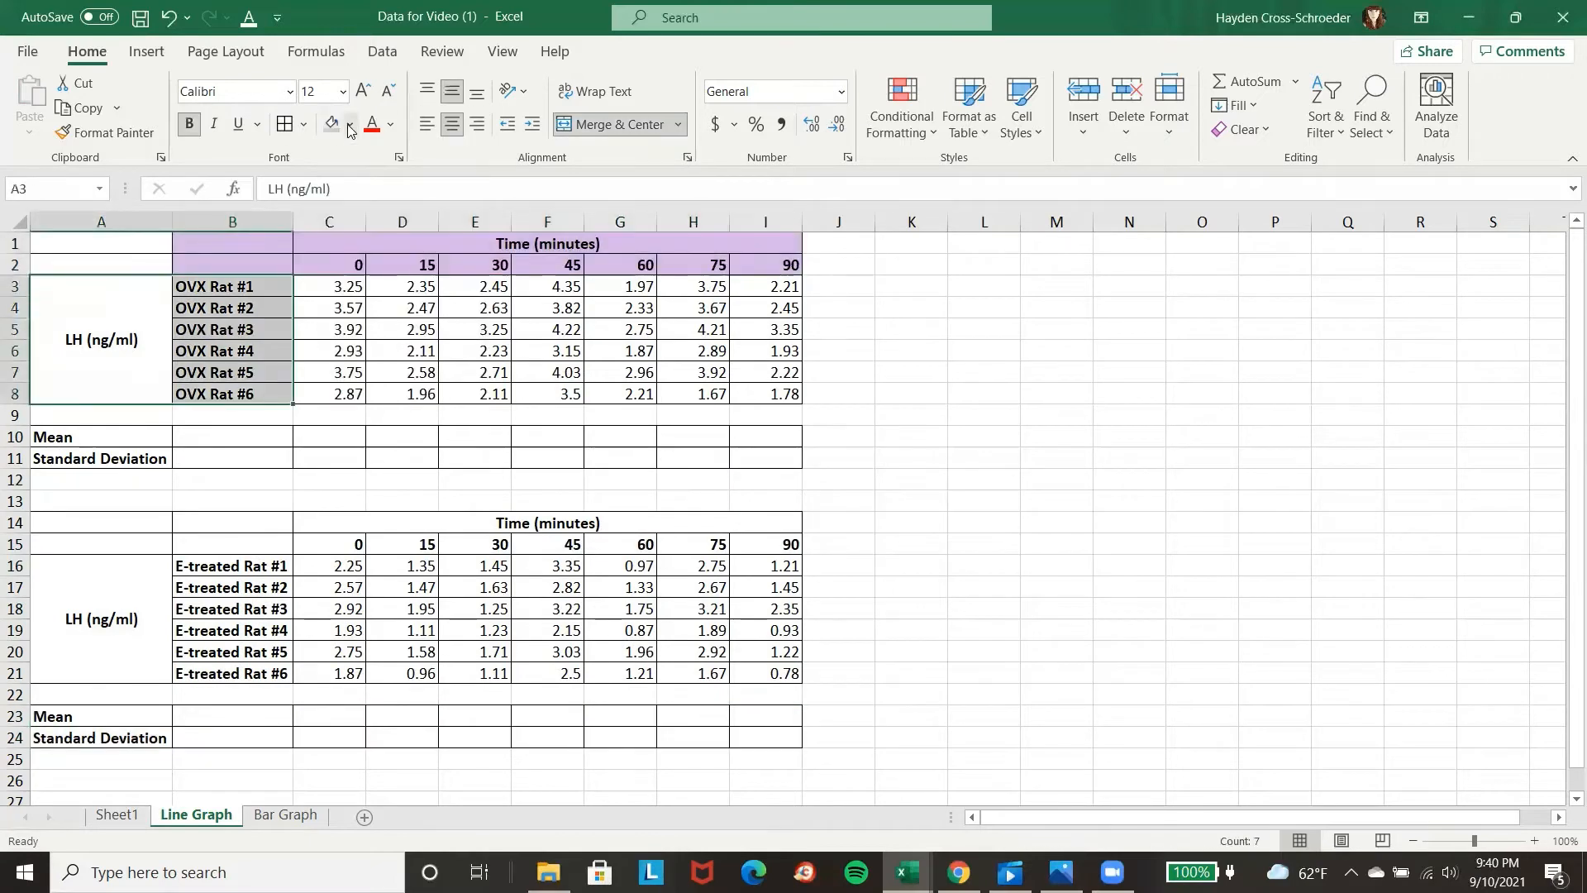
click(349, 124)
click(347, 375)
Fill the OVX Mean and Standard Deviation labels in A10:A11 light purple.
drag(101, 437, 101, 458)
click(350, 124)
click(330, 376)
Merge the OVX table's blank corner cells A1:B2, adjust their borders and remove their fill.
drag(101, 245, 101, 265)
click(612, 124)
drag(100, 523, 101, 544)
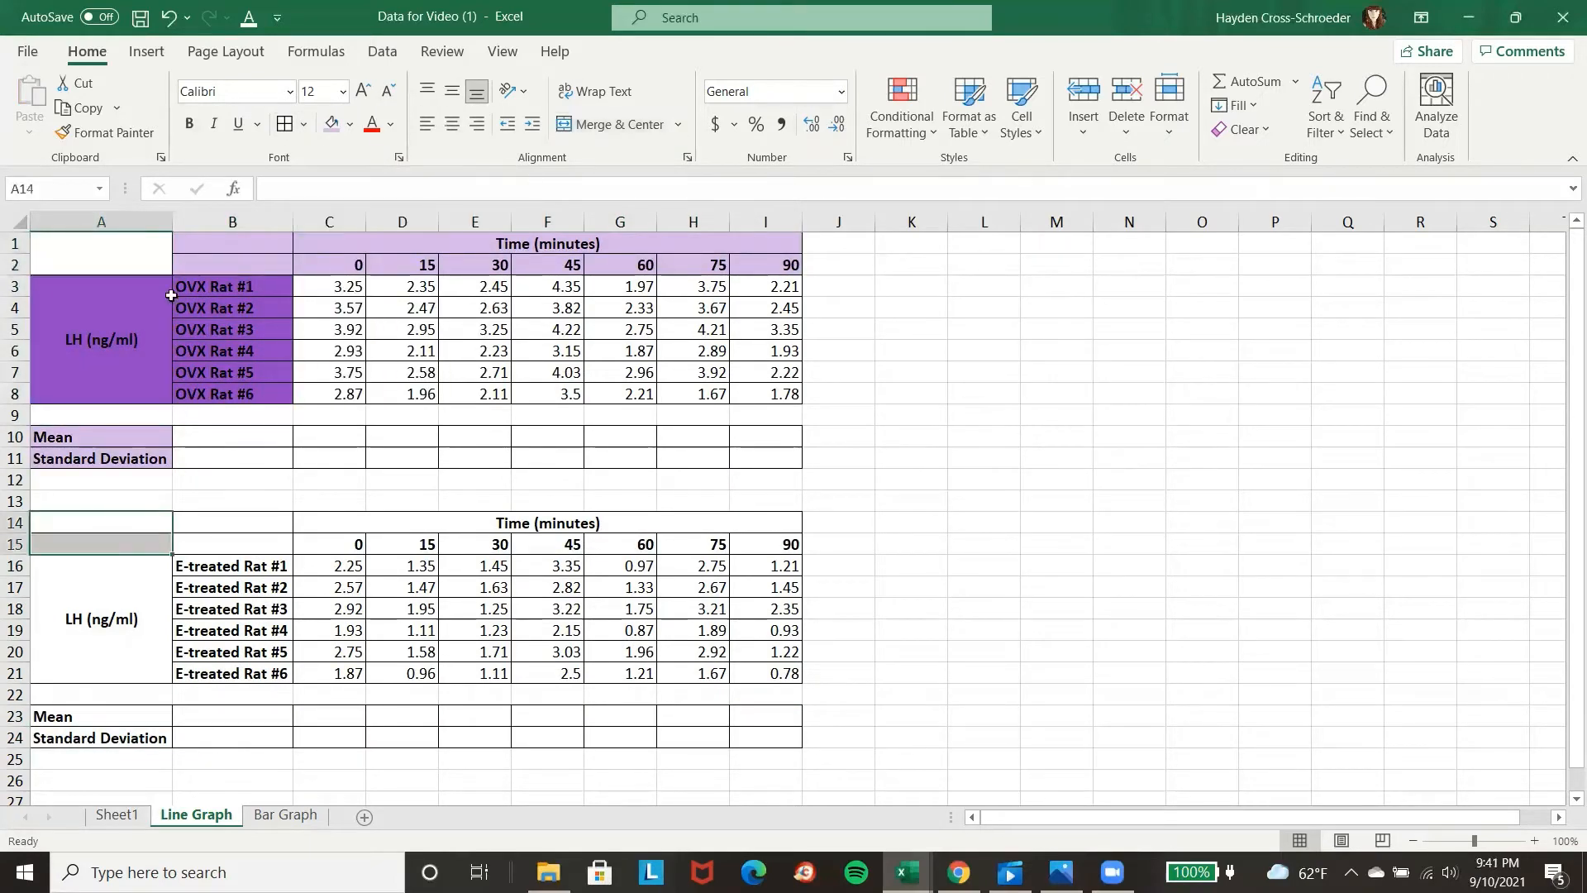
drag(101, 244, 232, 265)
click(612, 124)
click(303, 124)
click(331, 305)
click(304, 124)
click(331, 364)
click(350, 124)
click(355, 407)
Merge the E-treated table's blank corner A14:B15 and center the OVX Mean and Standard Deviation labels across columns A and B.
drag(101, 523, 181, 538)
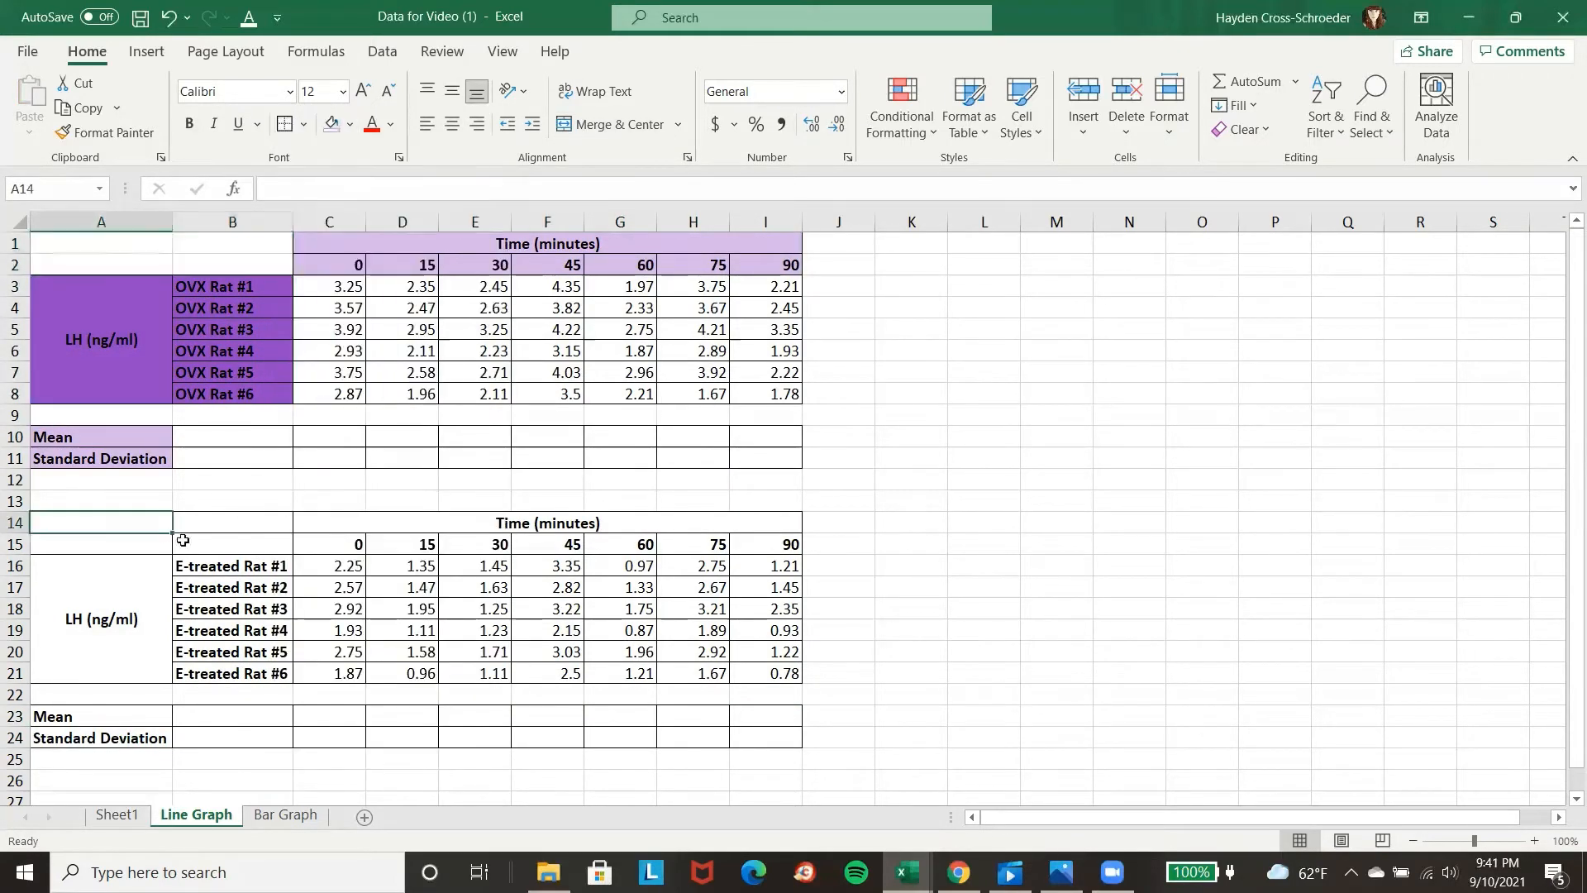
click(611, 124)
click(611, 124)
drag(164, 437, 198, 458)
click(612, 123)
Fill the E-treated table's time headings in C14:I15 light orange and its LH and rat labels in A16:B21 orange.
drag(410, 524, 413, 544)
click(349, 124)
click(416, 219)
drag(111, 615, 219, 616)
click(349, 124)
click(412, 178)
Fill the E-treated Mean and Standard Deviation labels light orange and merge and center them across columns A and B.
drag(104, 717, 232, 738)
click(350, 124)
click(413, 218)
click(611, 124)
click(1207, 565)
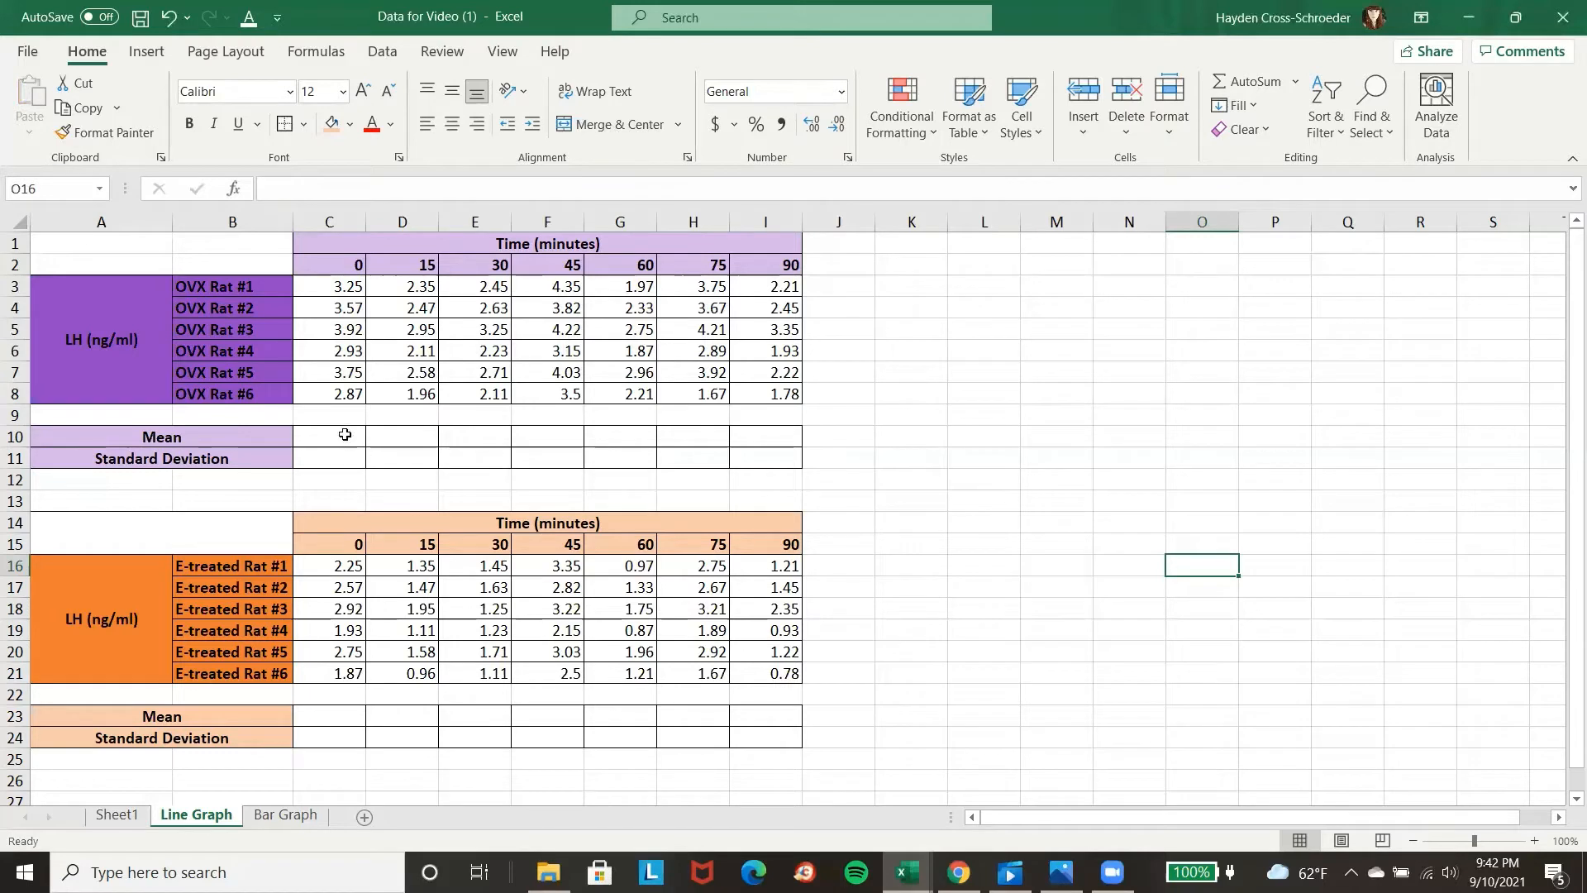
Calculate the OVX mean in C10 with AVERAGE of C3:C8 and copy the formula across to I10.
click(345, 435)
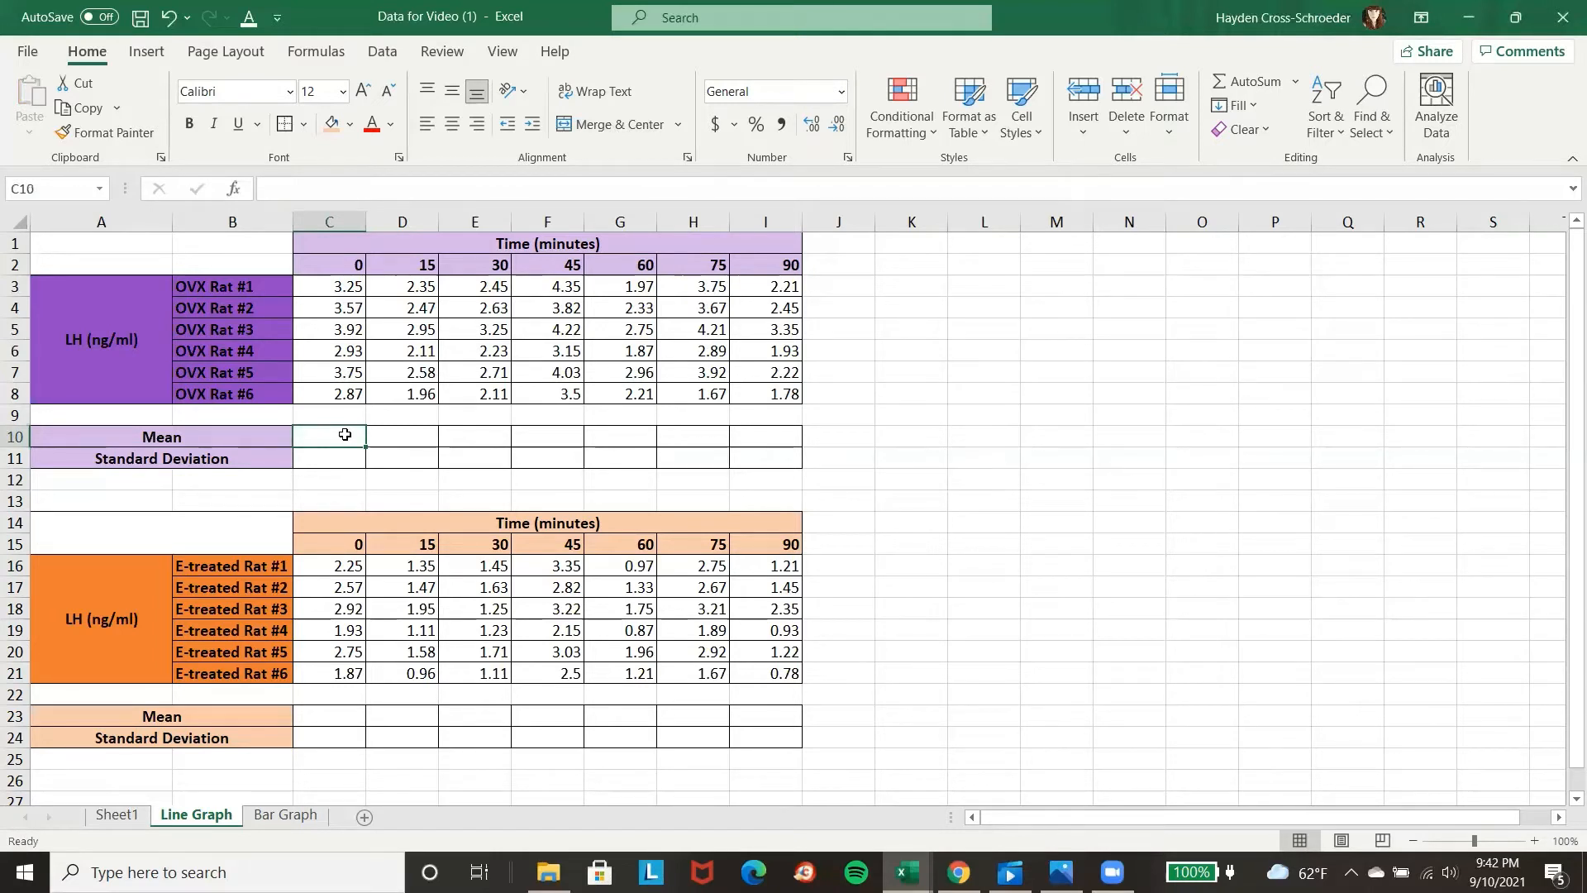
text(=aver)
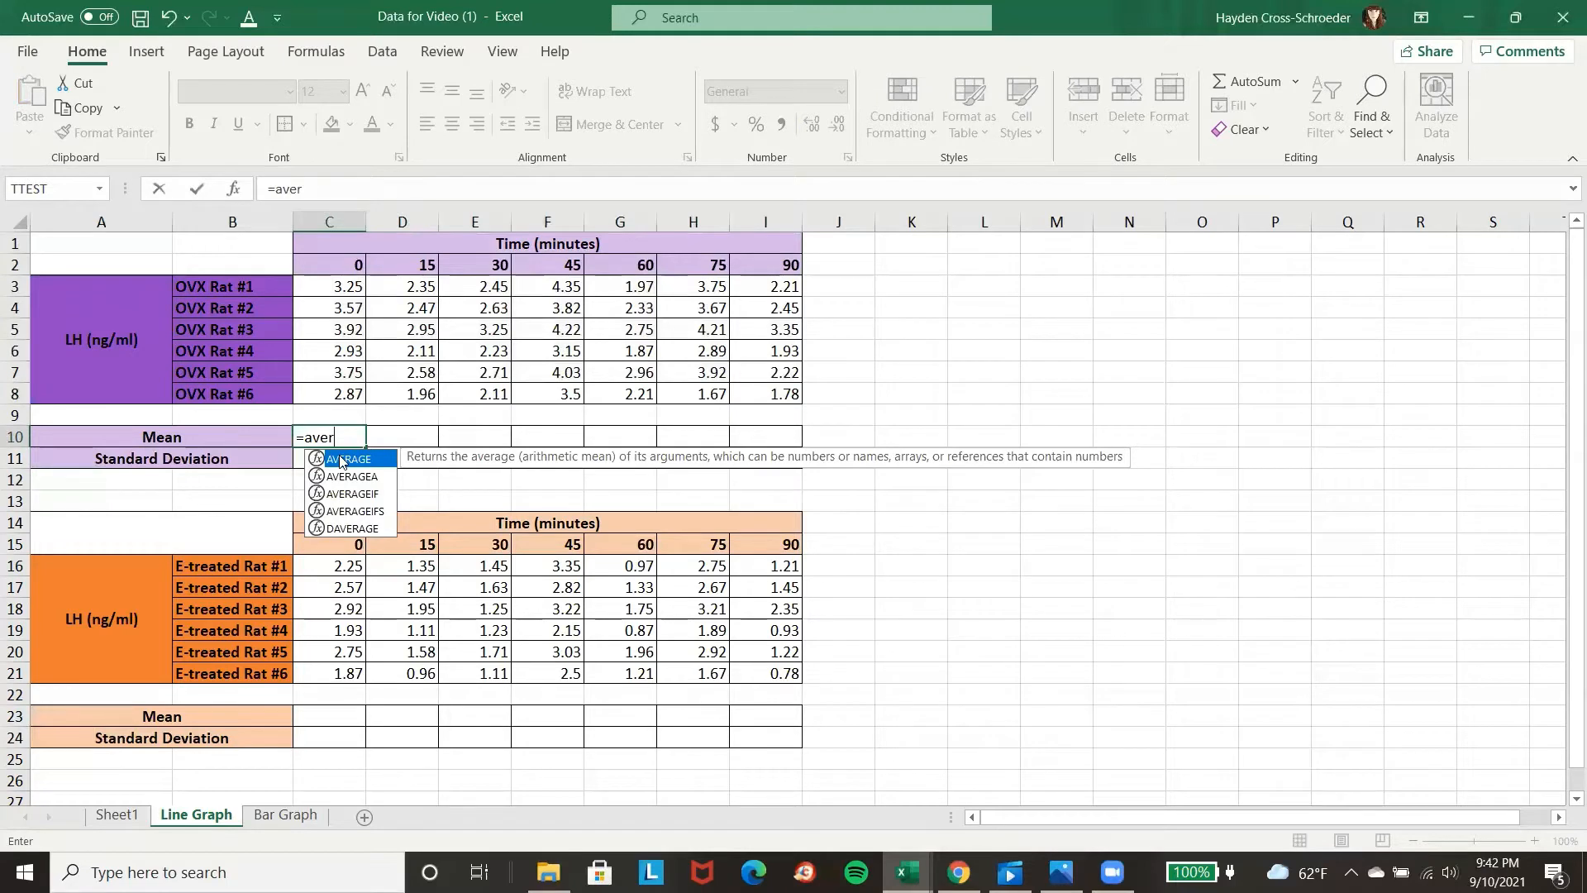
double_click(341, 460)
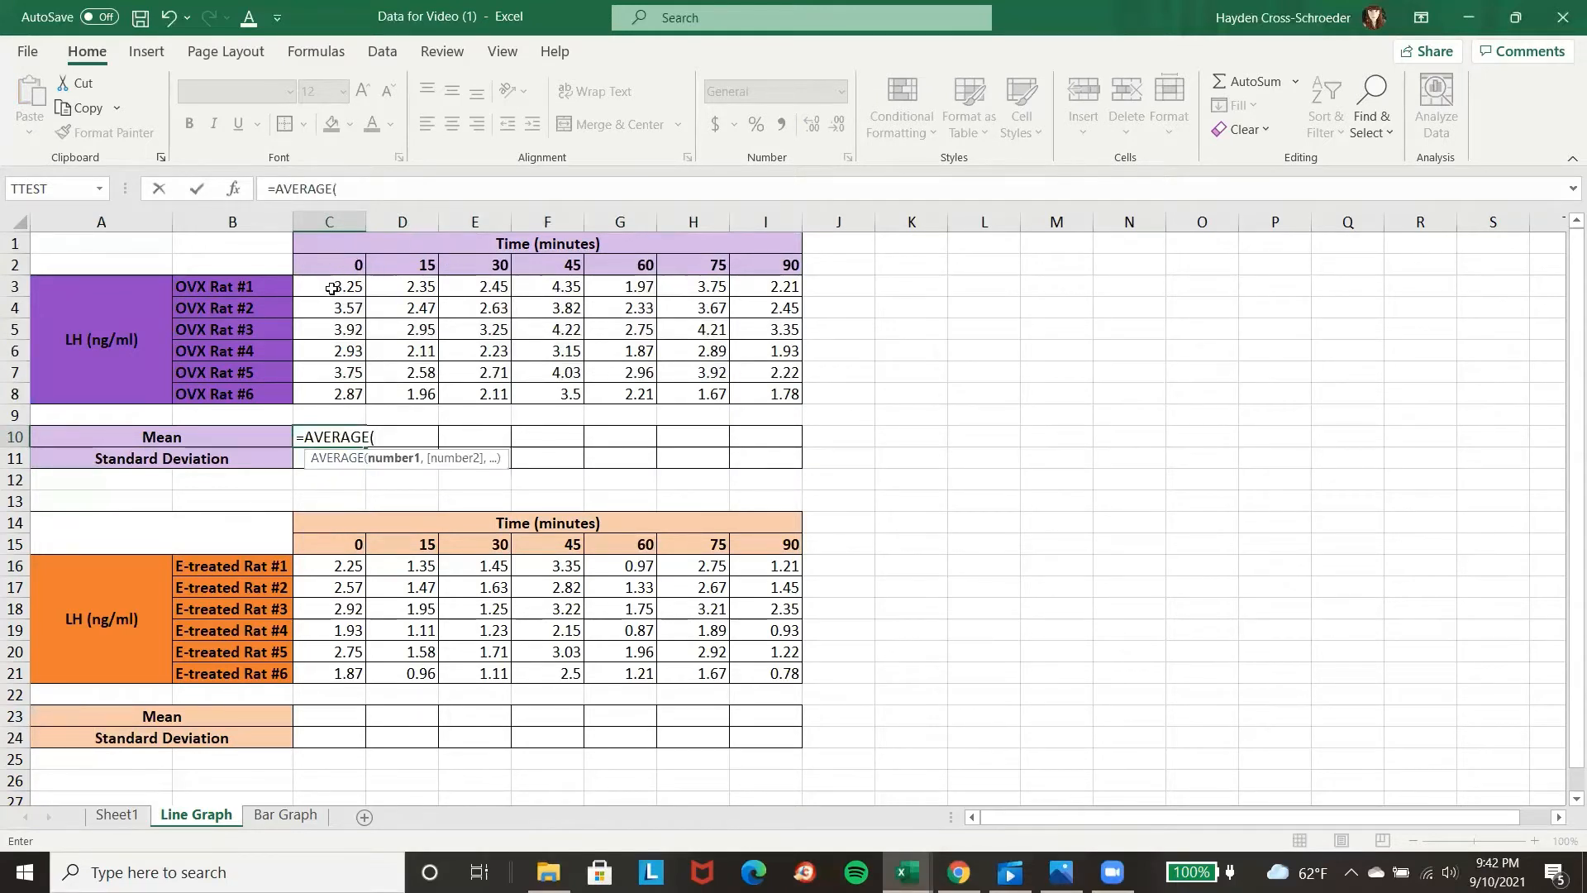
drag(332, 289, 314, 393)
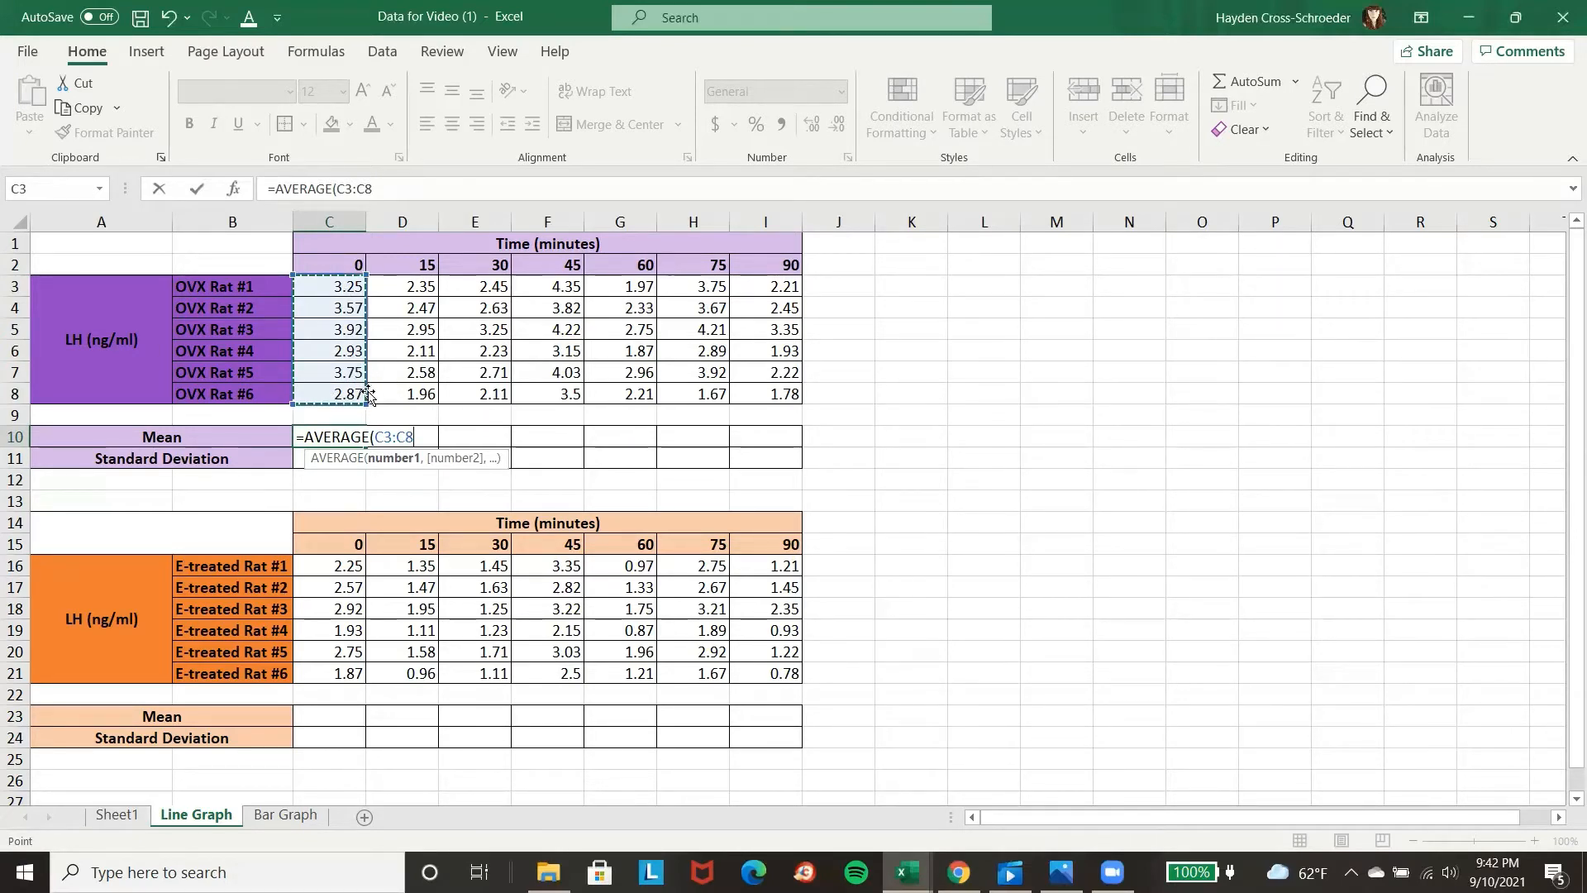
key(Return)
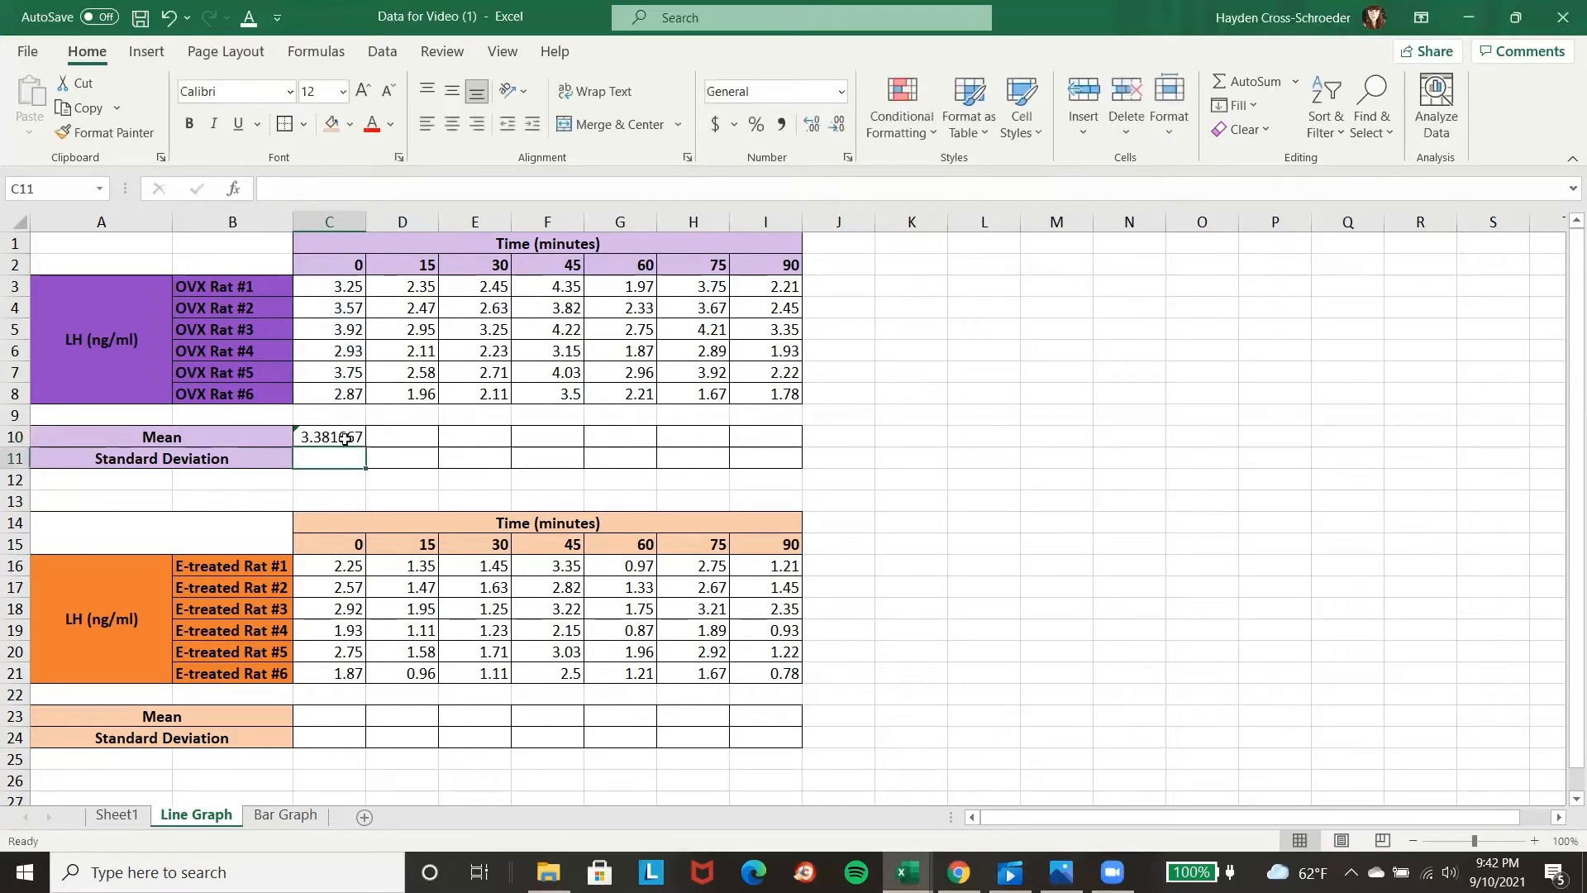
click(326, 434)
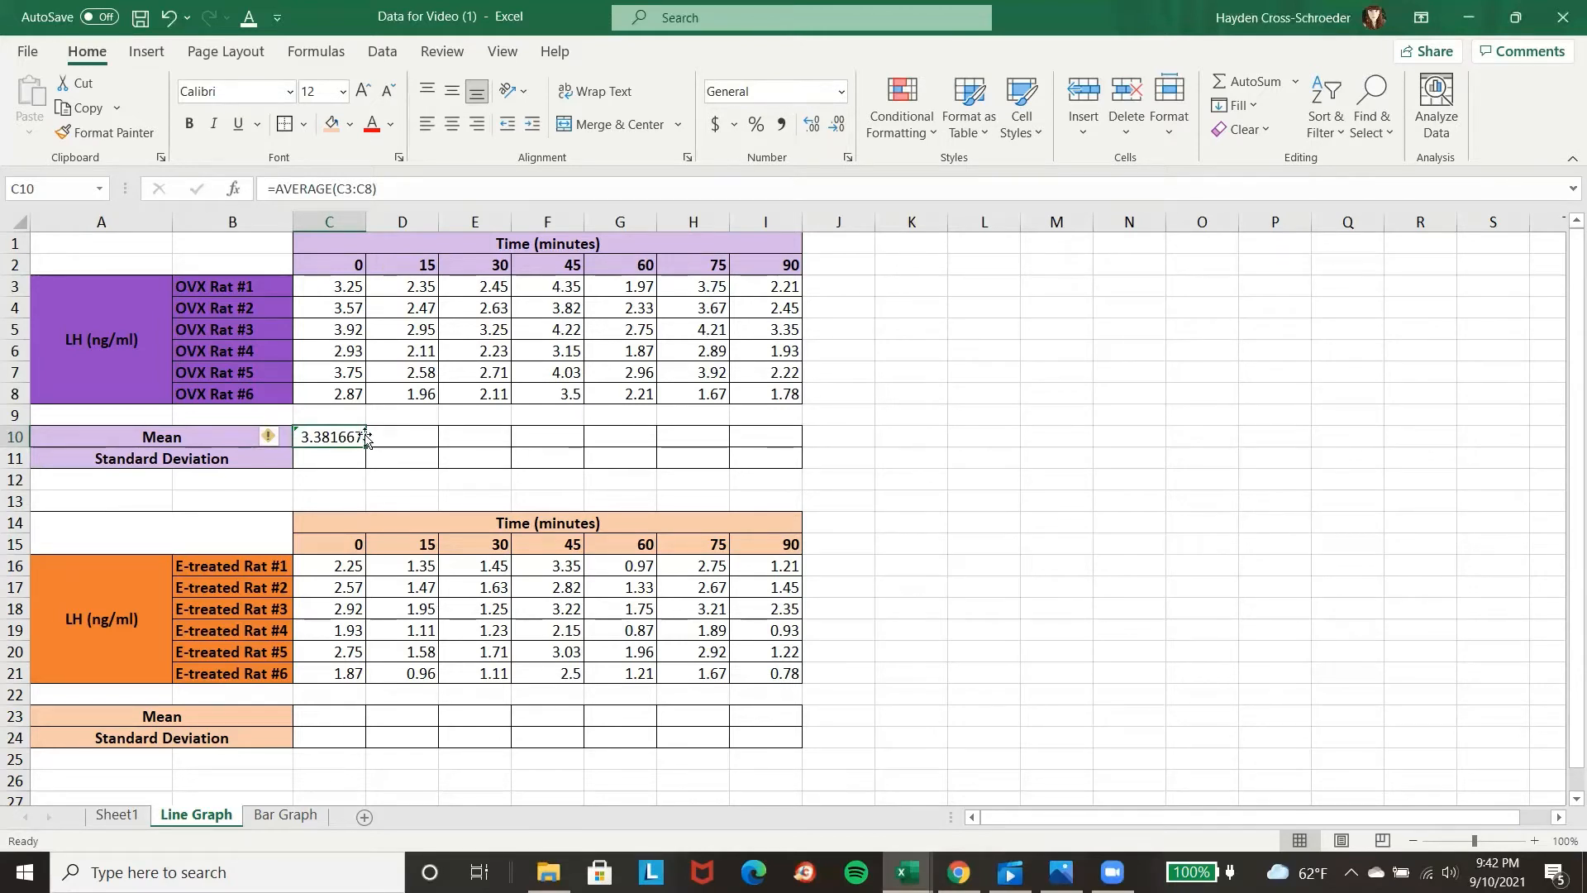
drag(364, 444, 794, 438)
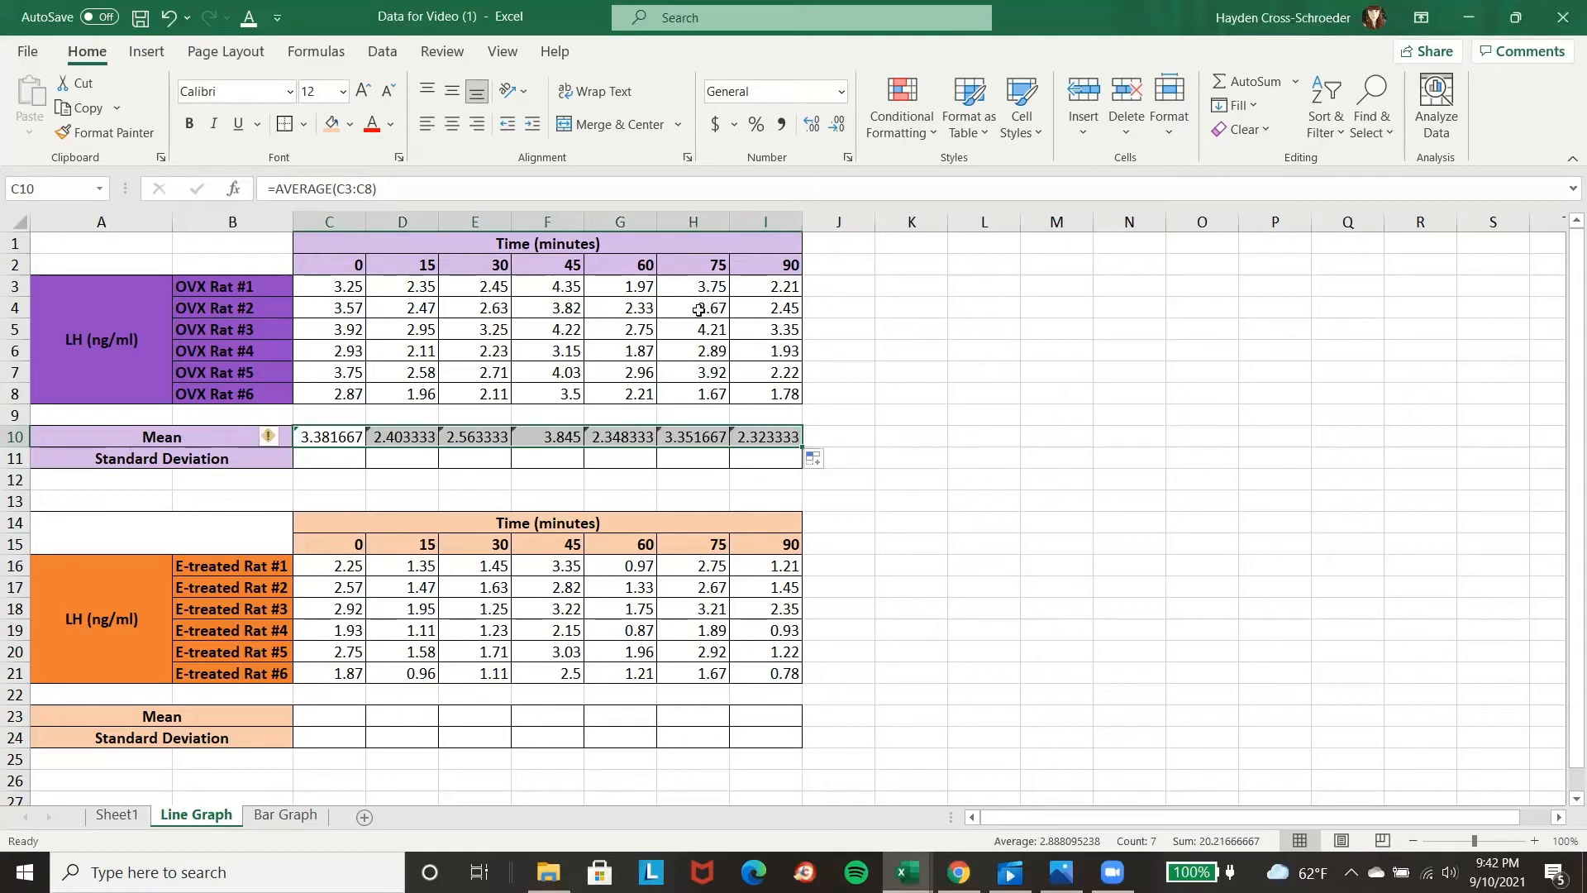
Calculate the OVX standard deviation in C11 with STDEV of C3:C8 and copy the formula across to I11.
click(315, 454)
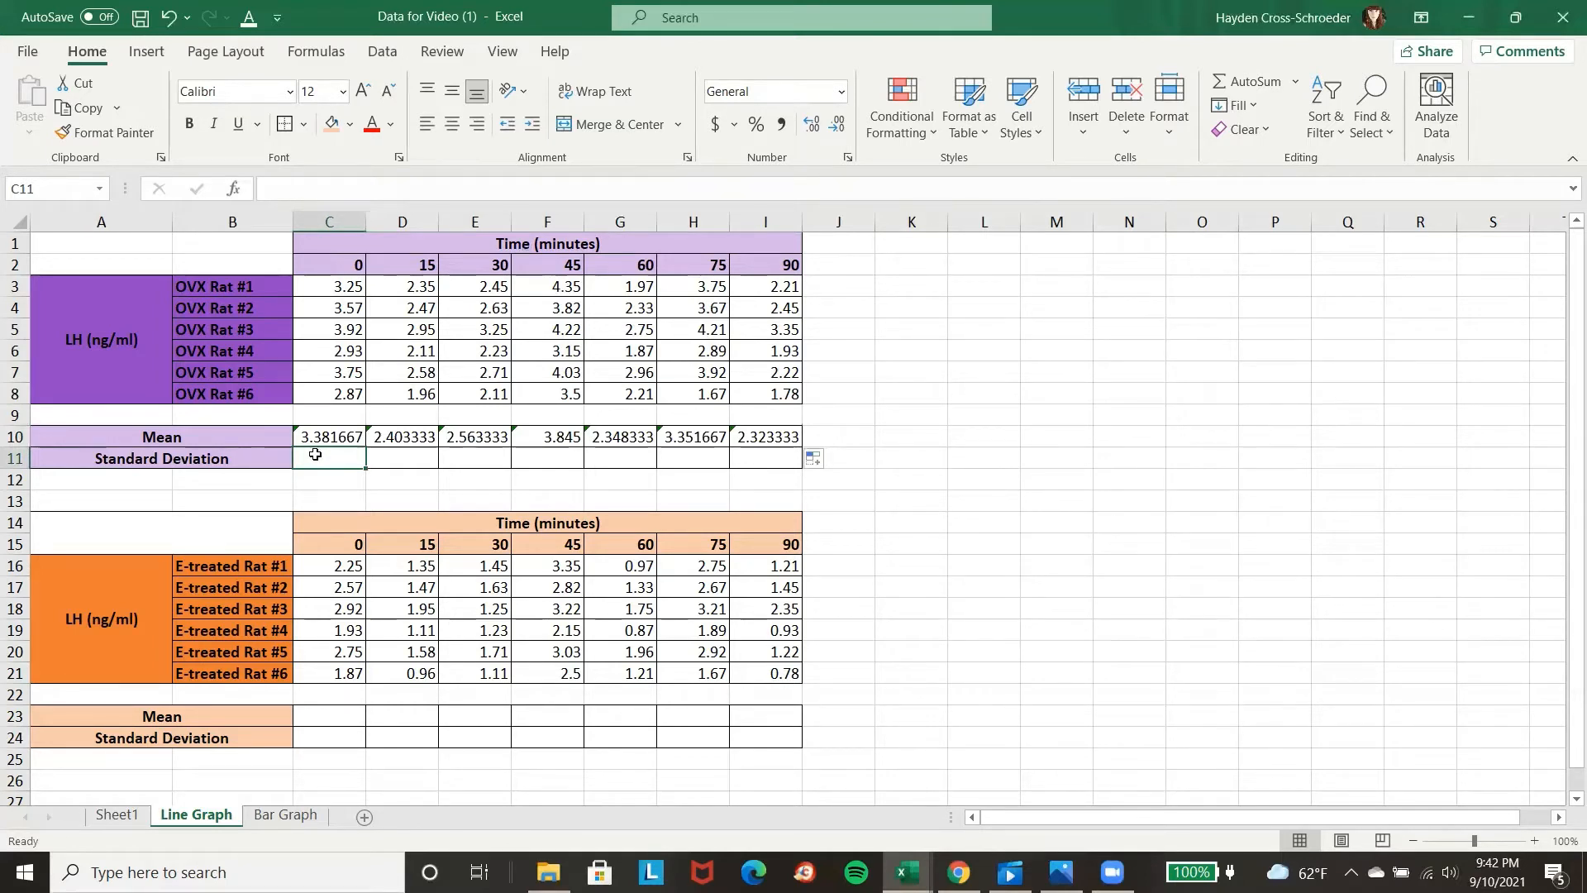
text(=st)
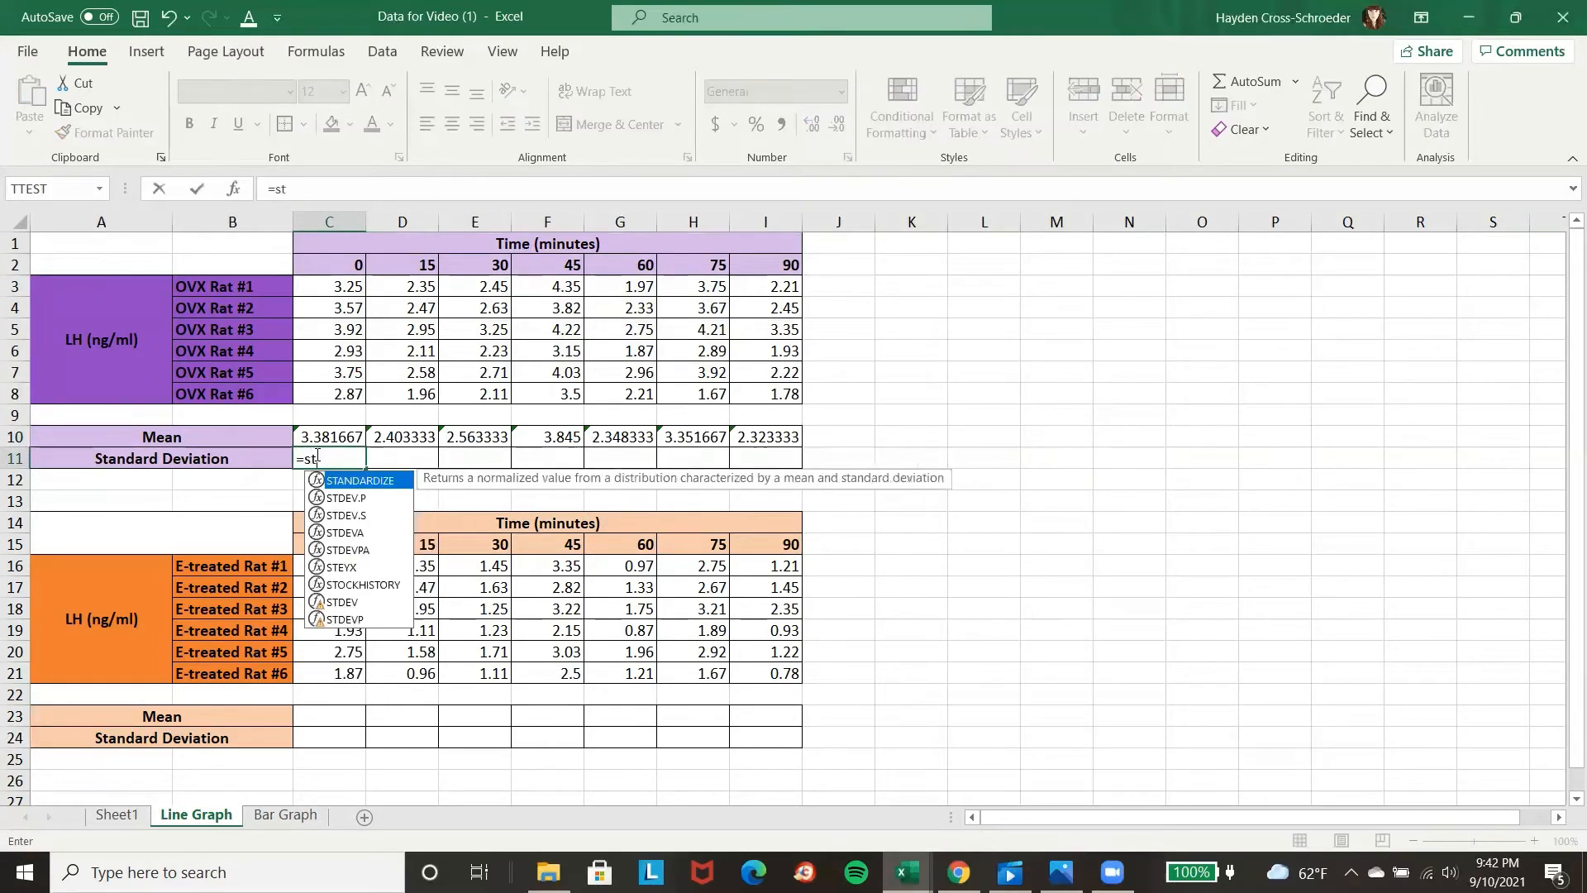
text(dev)
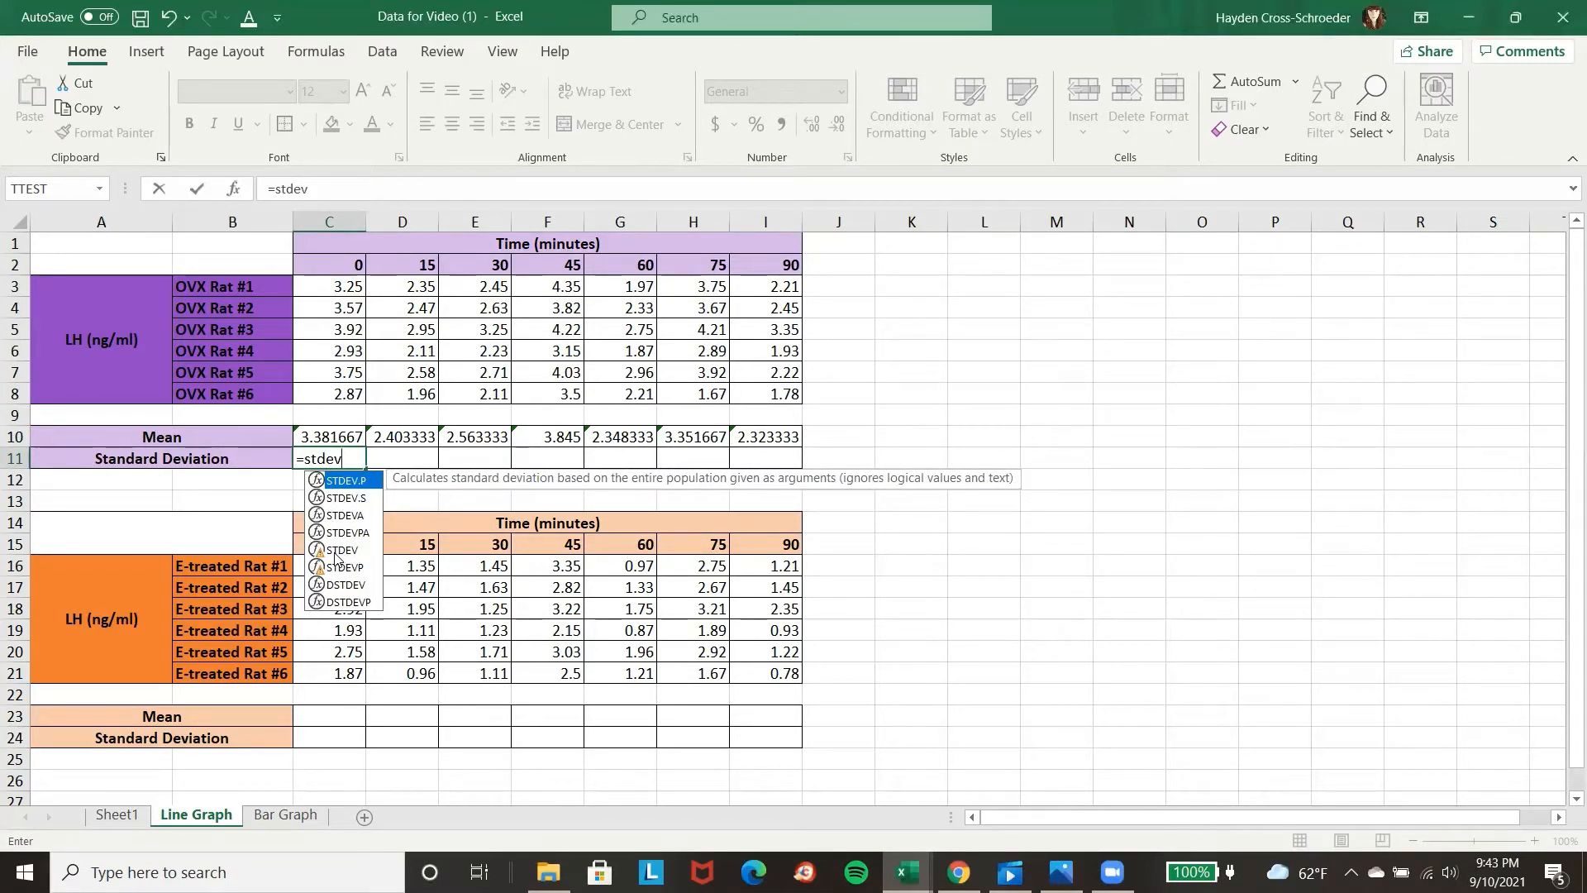
double_click(336, 552)
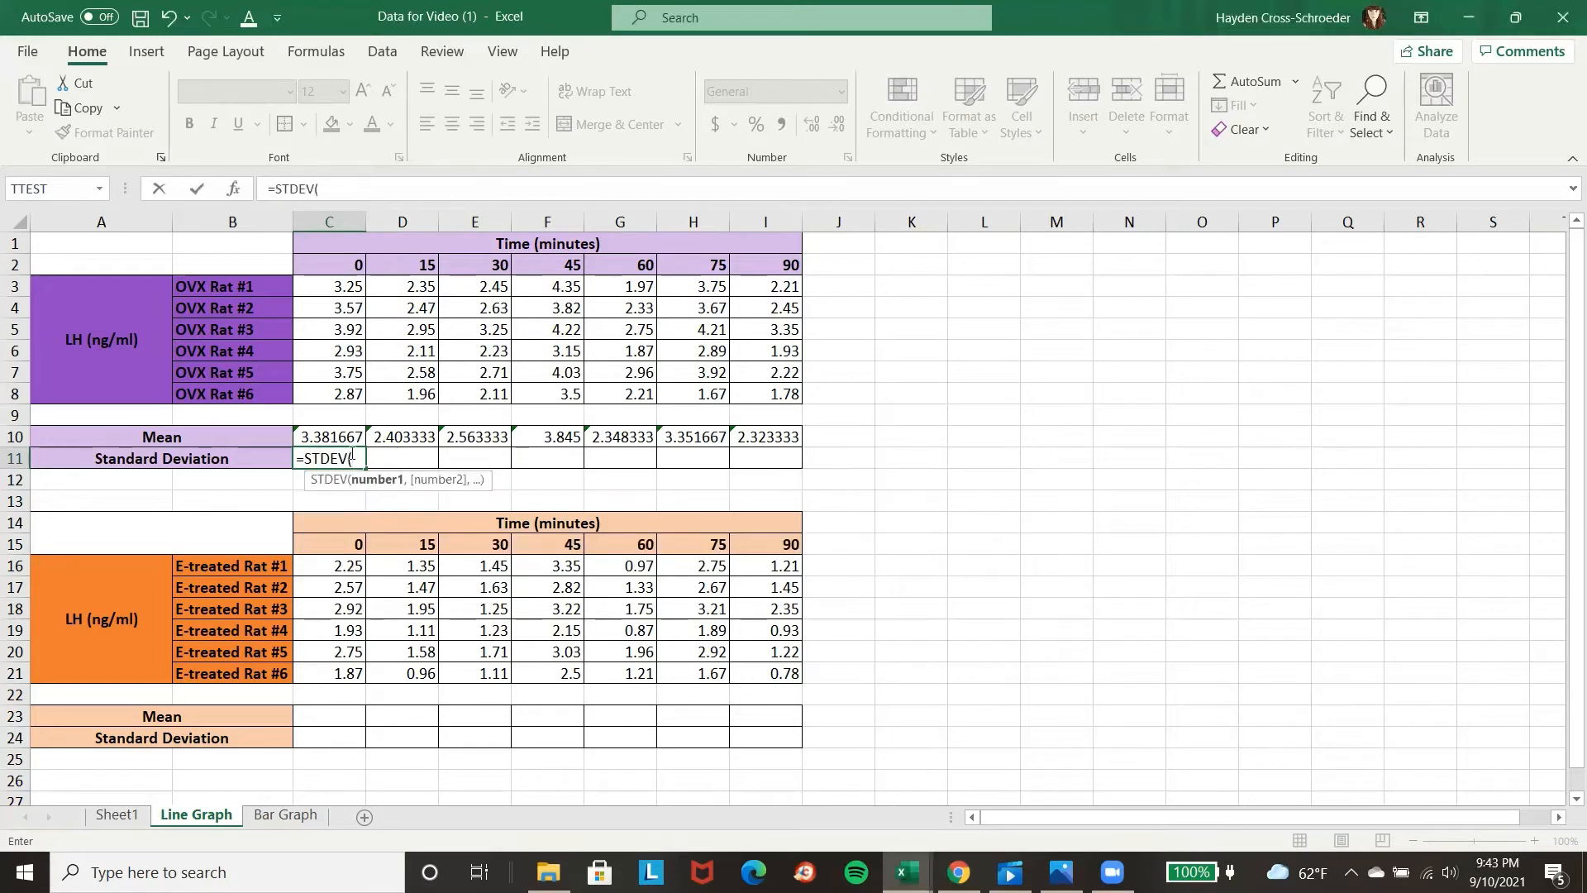
drag(337, 289, 354, 395)
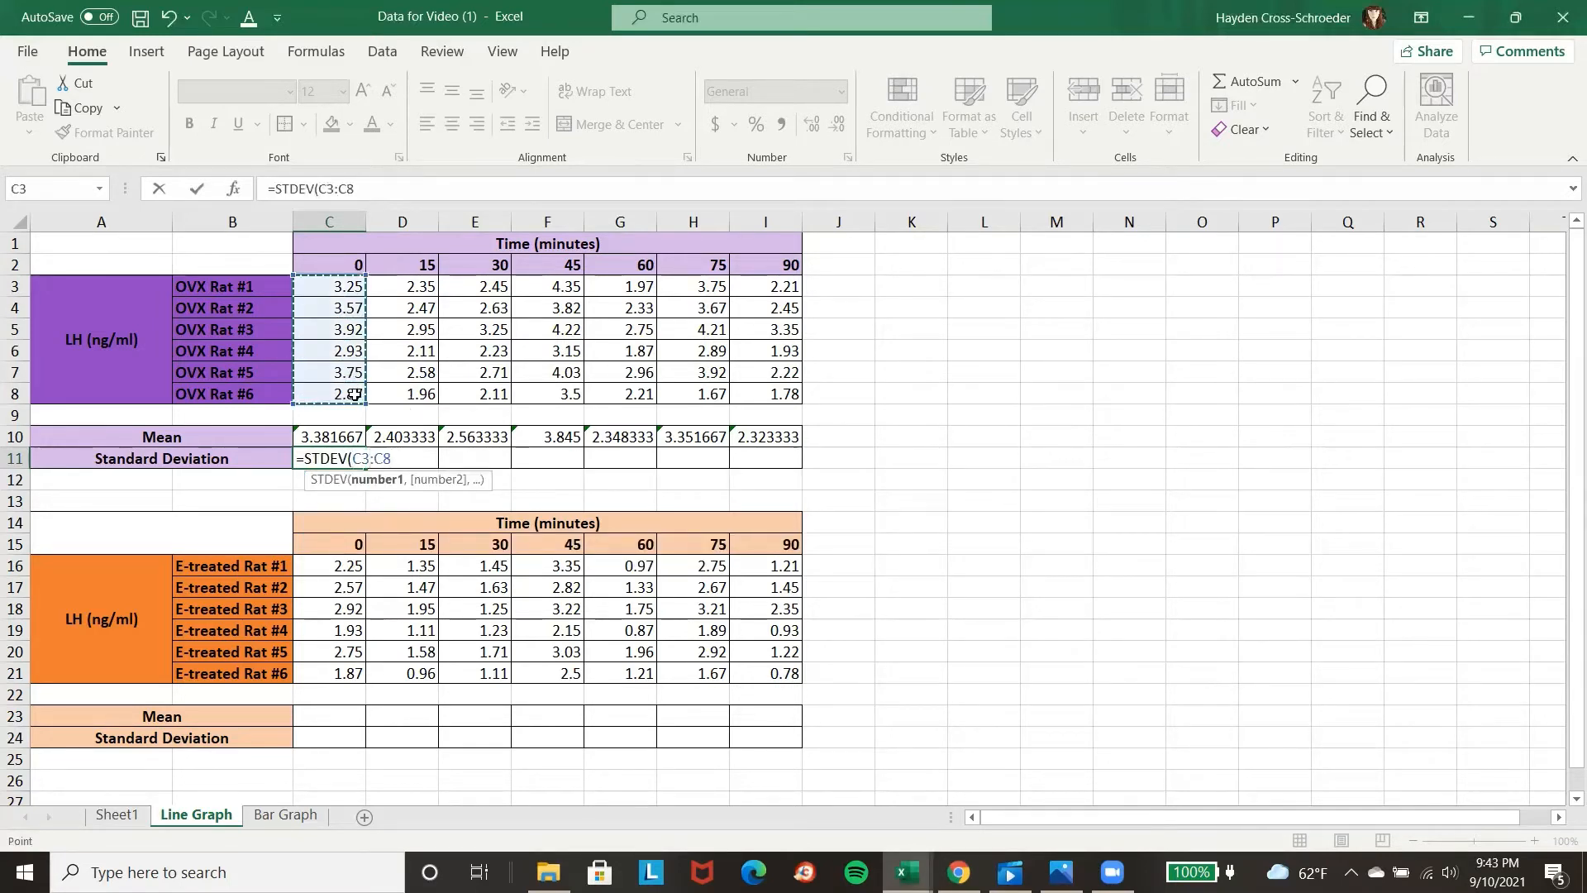
key(Return)
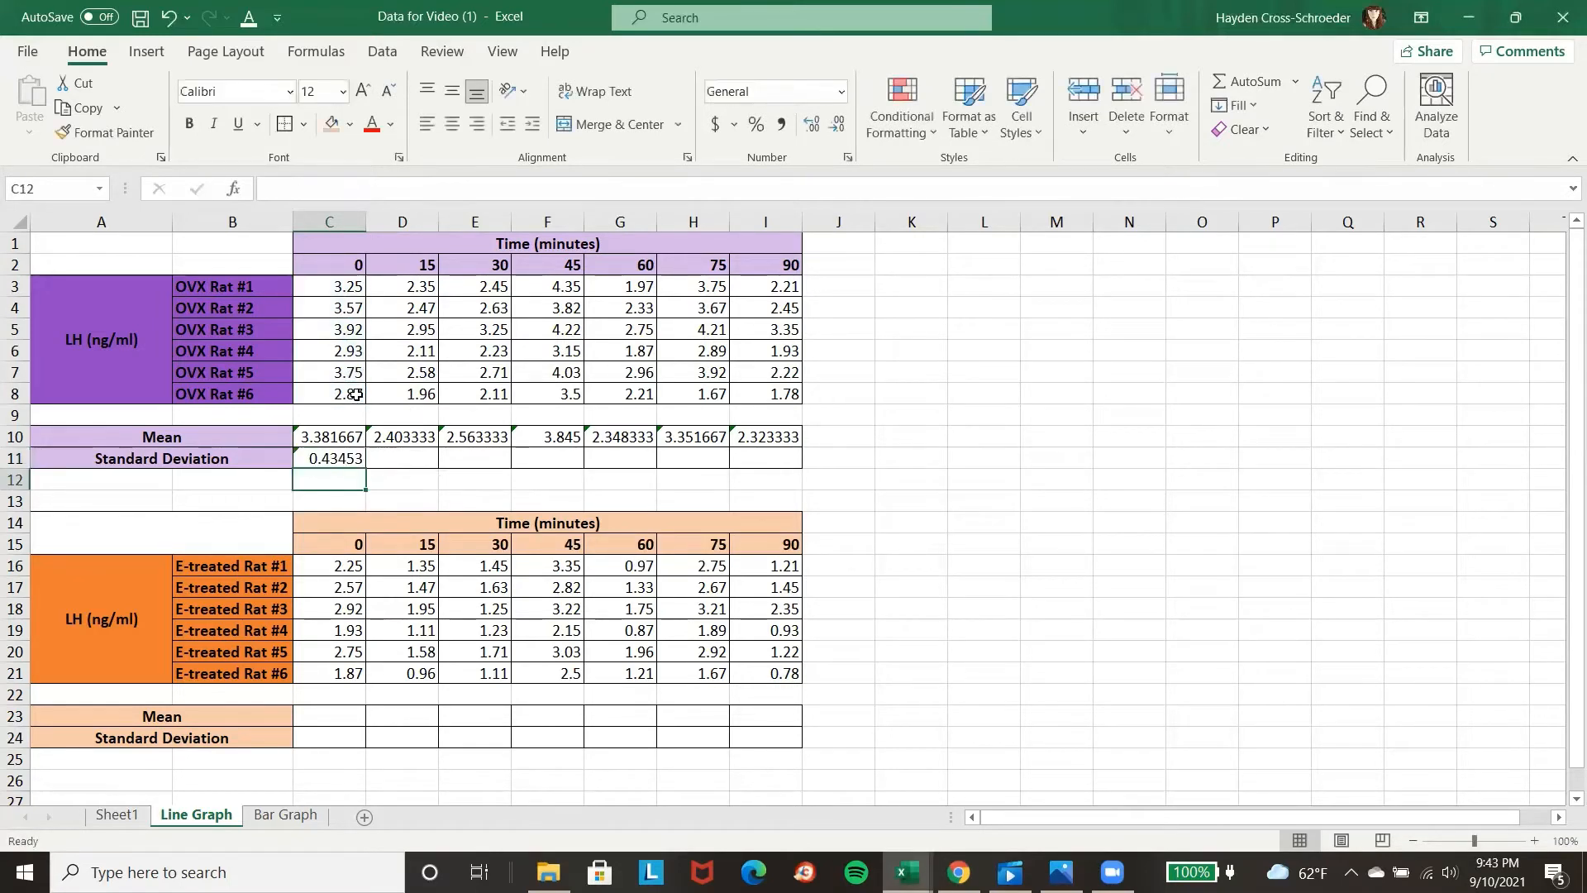
click(333, 458)
drag(365, 472, 756, 466)
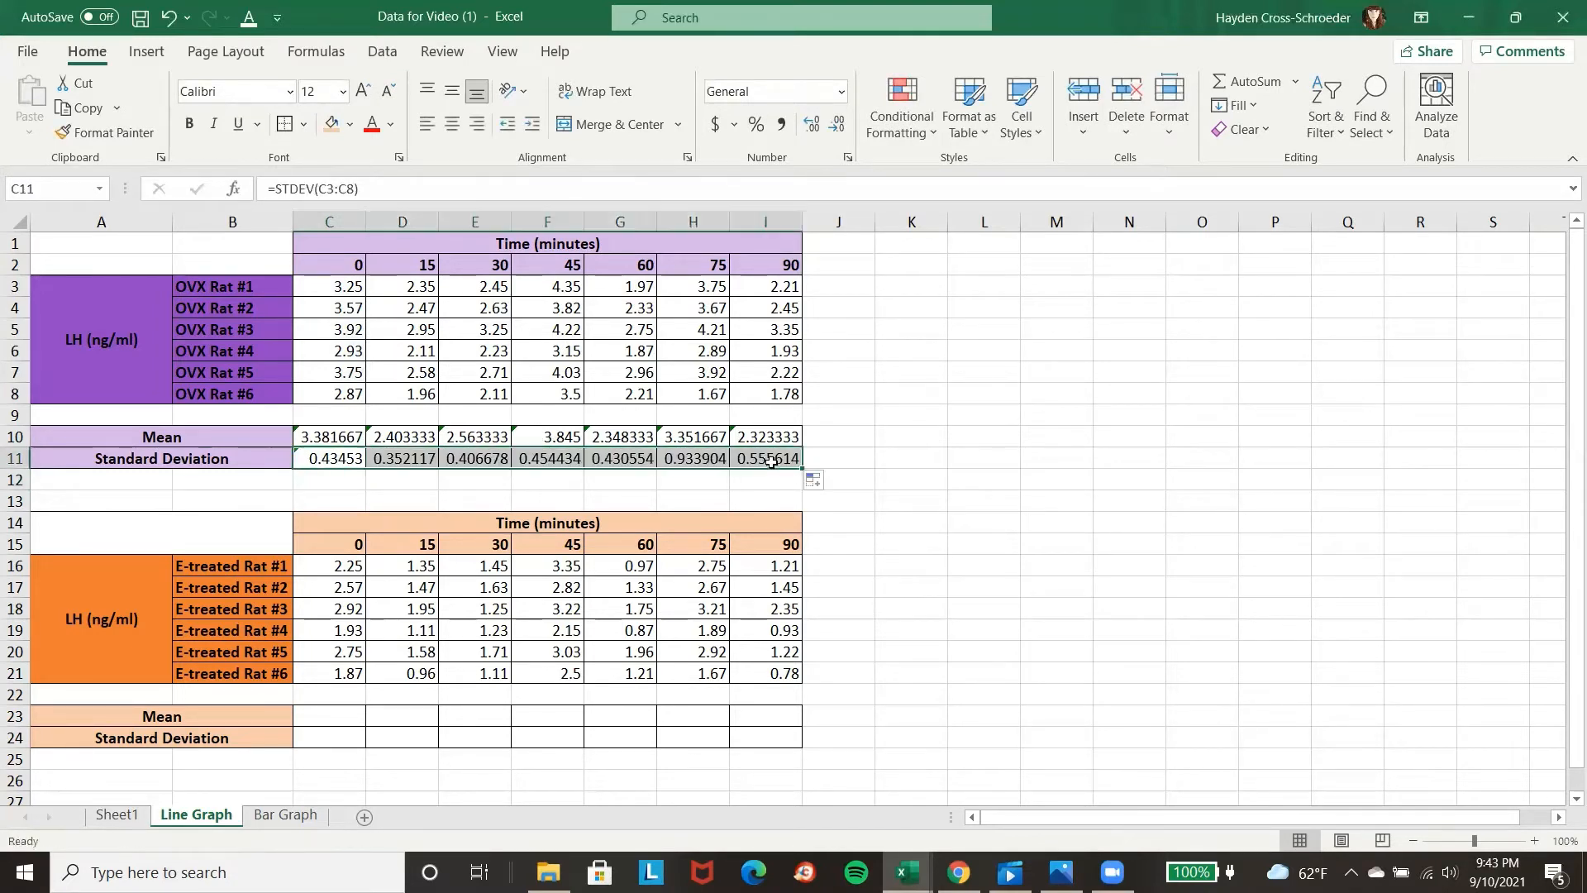
Calculate the E-treated mean in C23 with AVERAGE of C16:C21 and copy the formula across to I23.
click(309, 712)
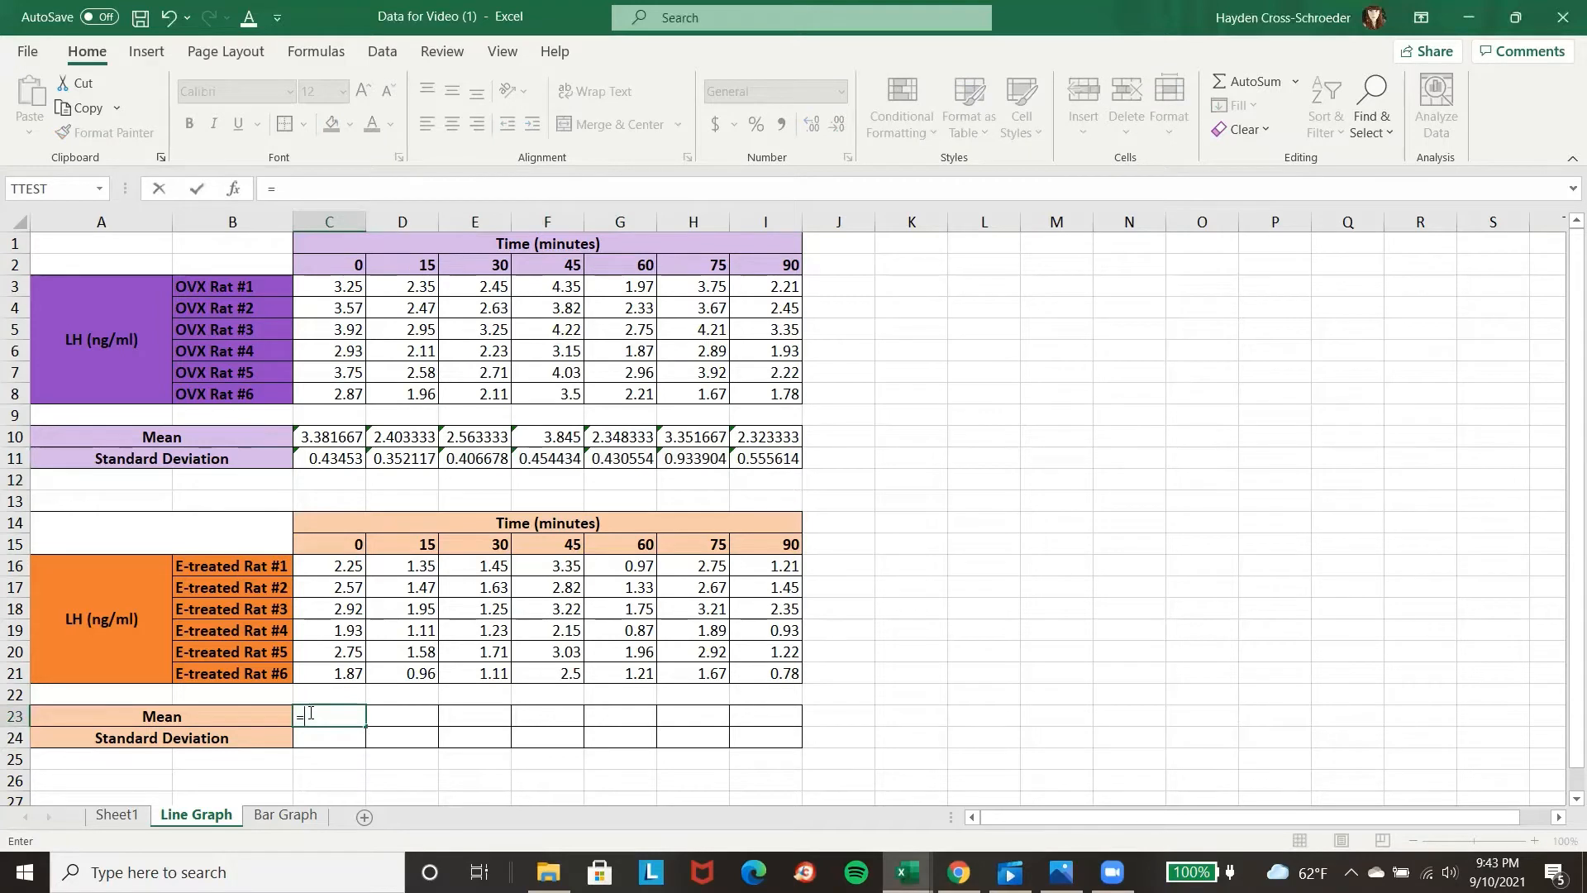
text(averag)
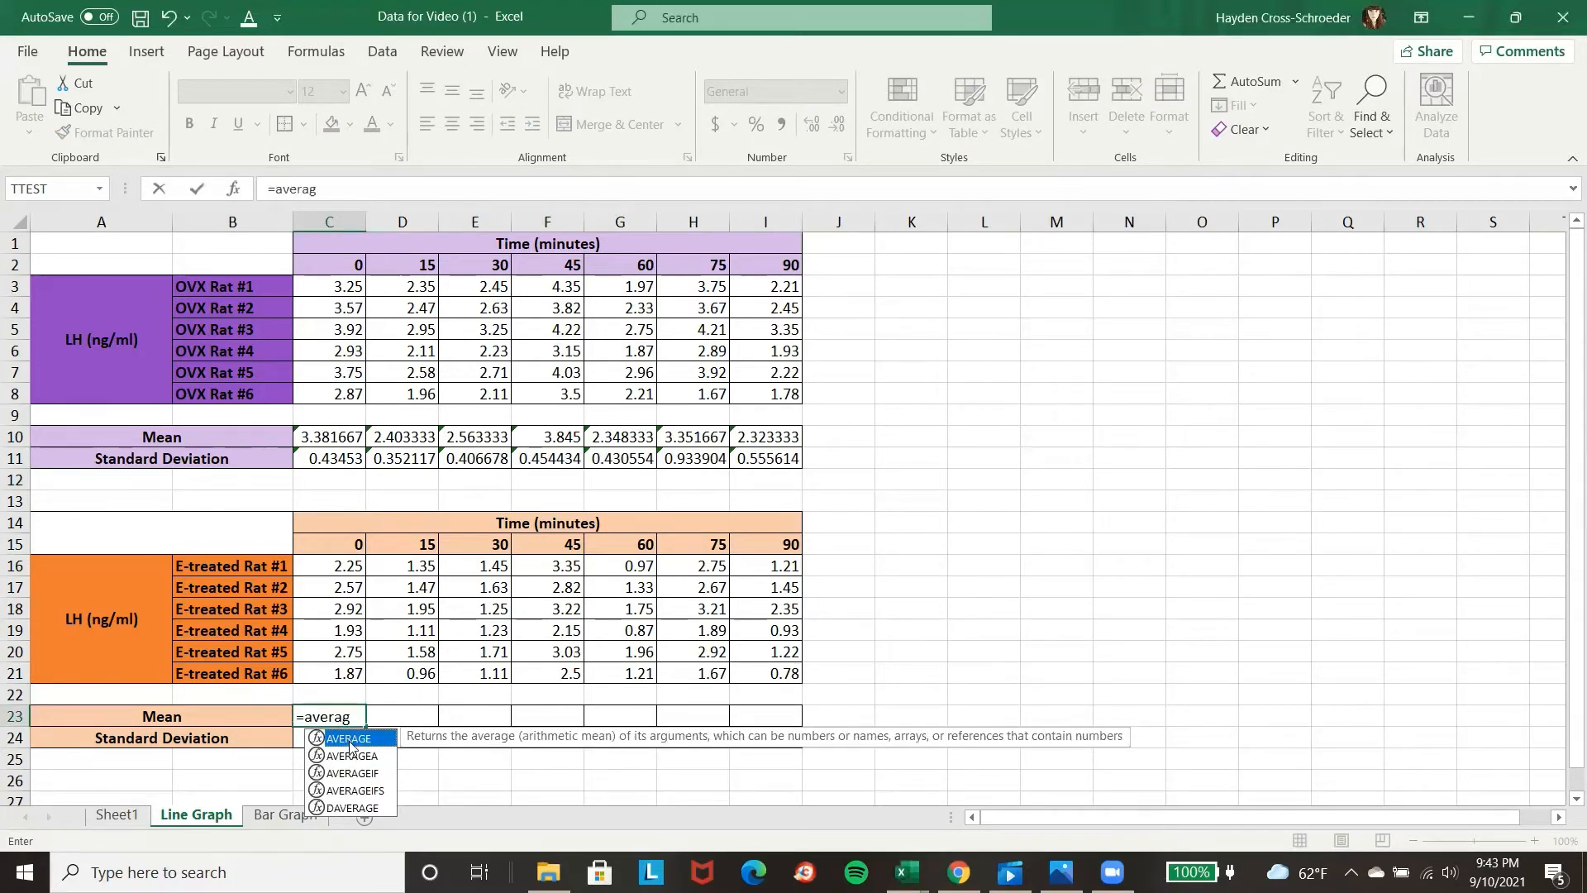
double_click(351, 746)
drag(352, 573, 352, 673)
key(Return)
click(331, 716)
drag(365, 727, 777, 729)
Calculate the E-treated standard deviation in C24 with STDEV of C16:C21 and copy the formula across to I24.
click(330, 736)
text(=stde)
double_click(435, 790)
drag(337, 568, 337, 674)
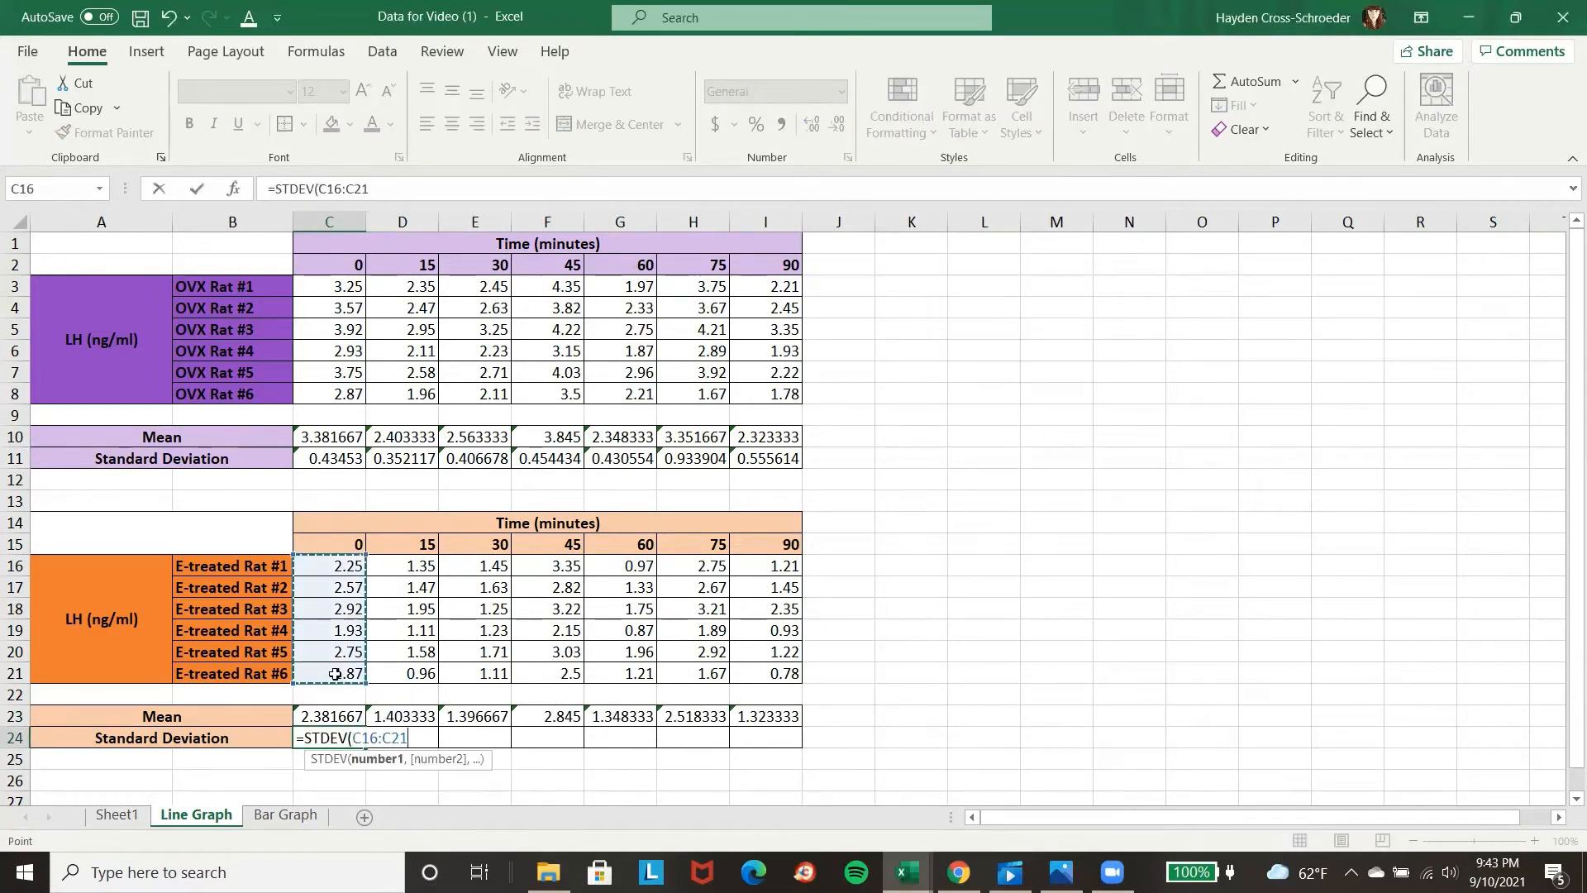
key(Return)
click(337, 737)
drag(362, 746, 808, 750)
click(959, 716)
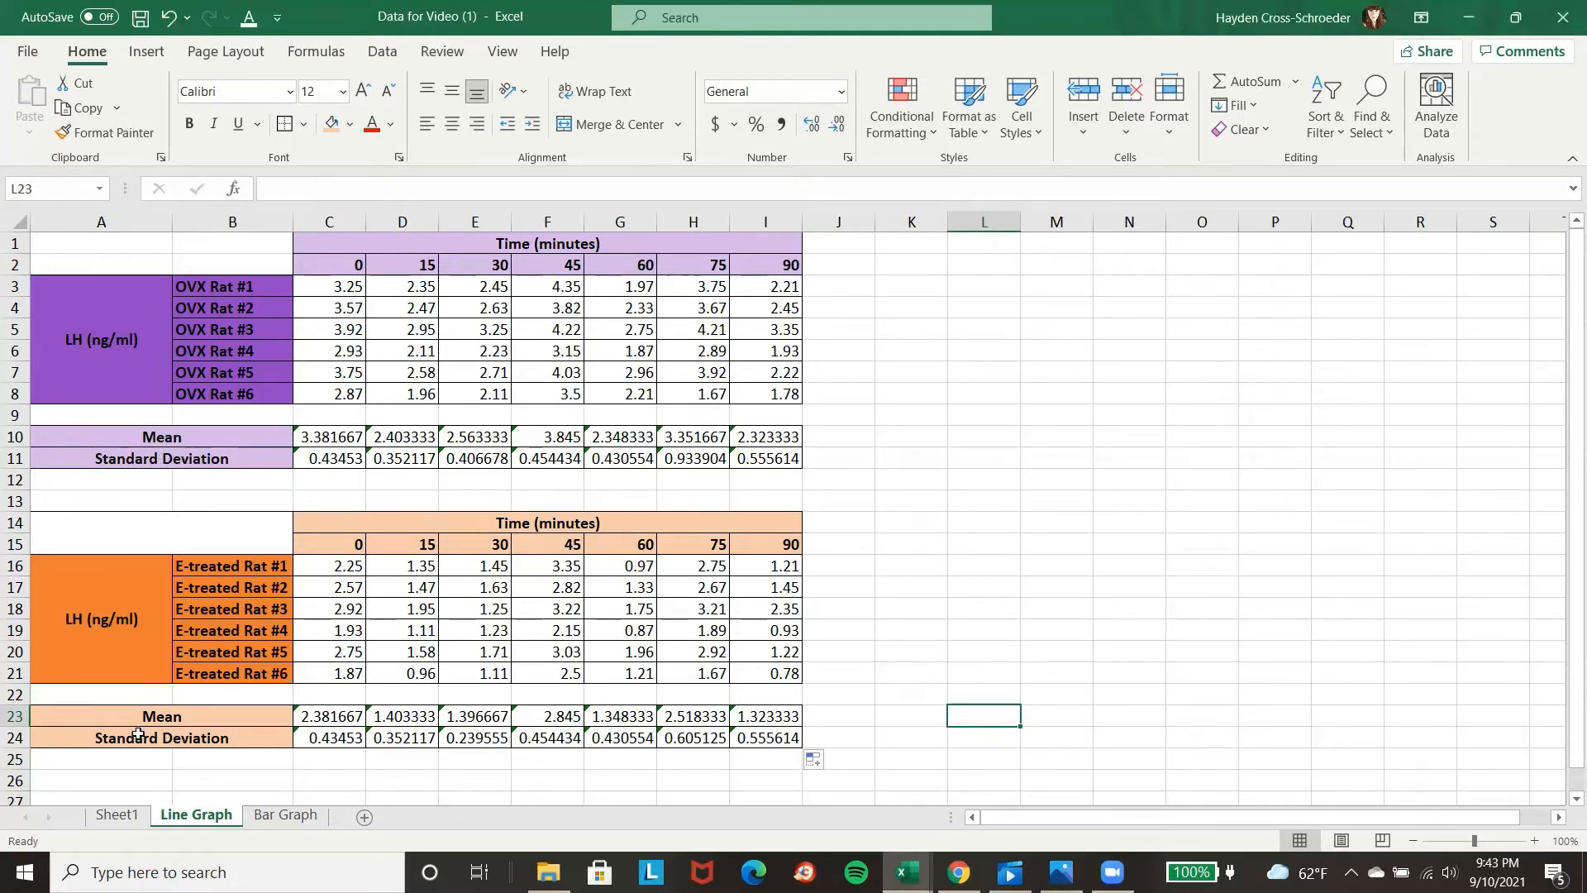
Copy the Time (minutes) heading rows C14:I15 and paste them below the tables starting at C26.
scroll(177, 769, down, 1)
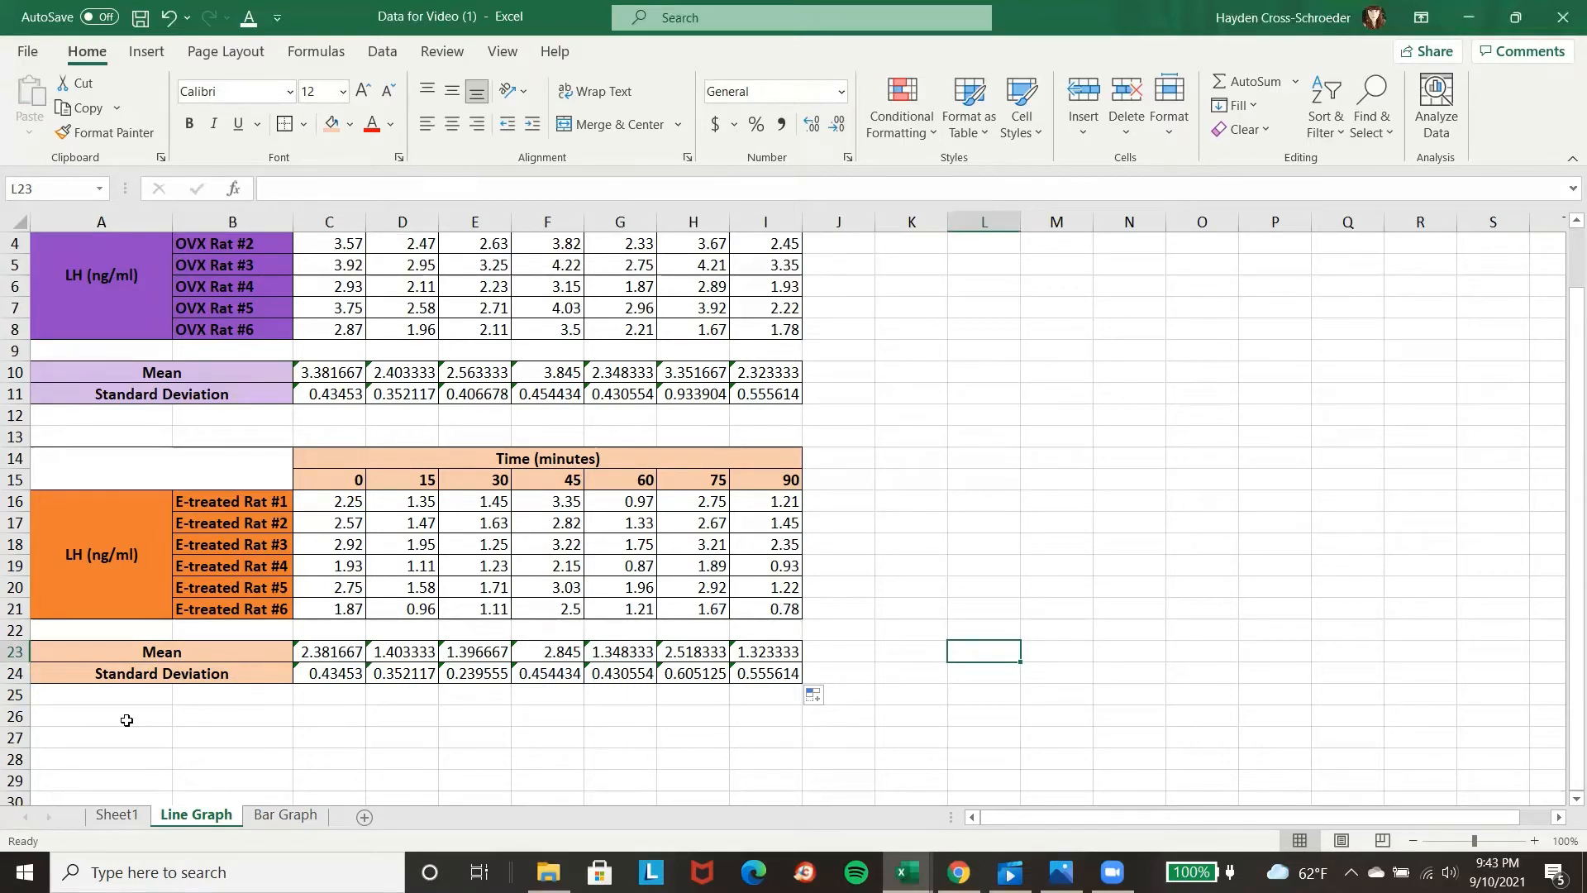
scroll(128, 274, up, 1)
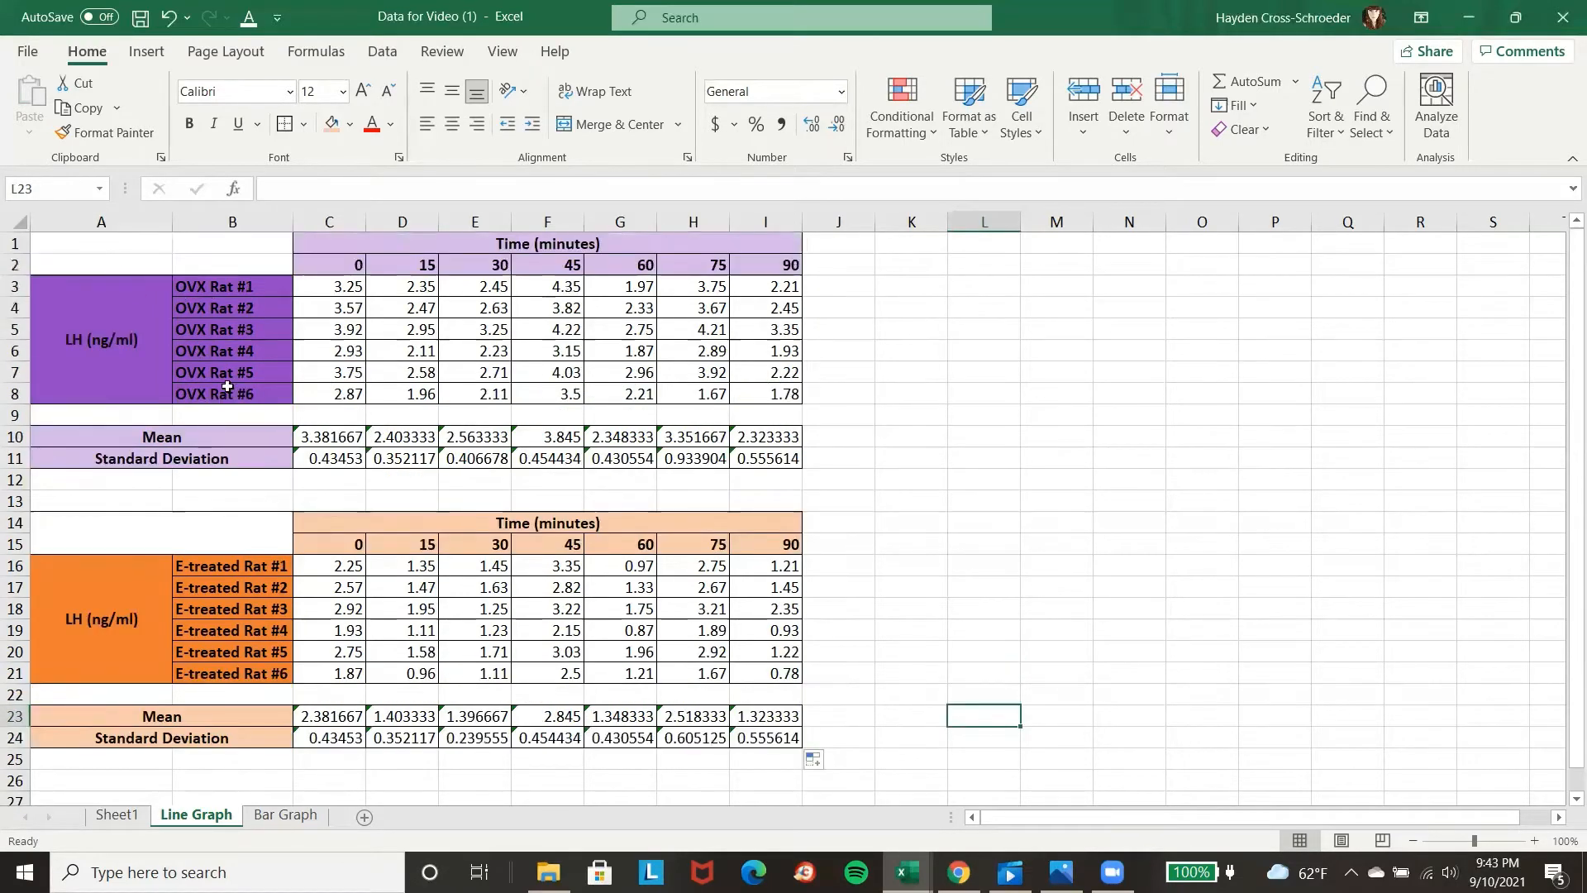
scroll(240, 618, down, 1)
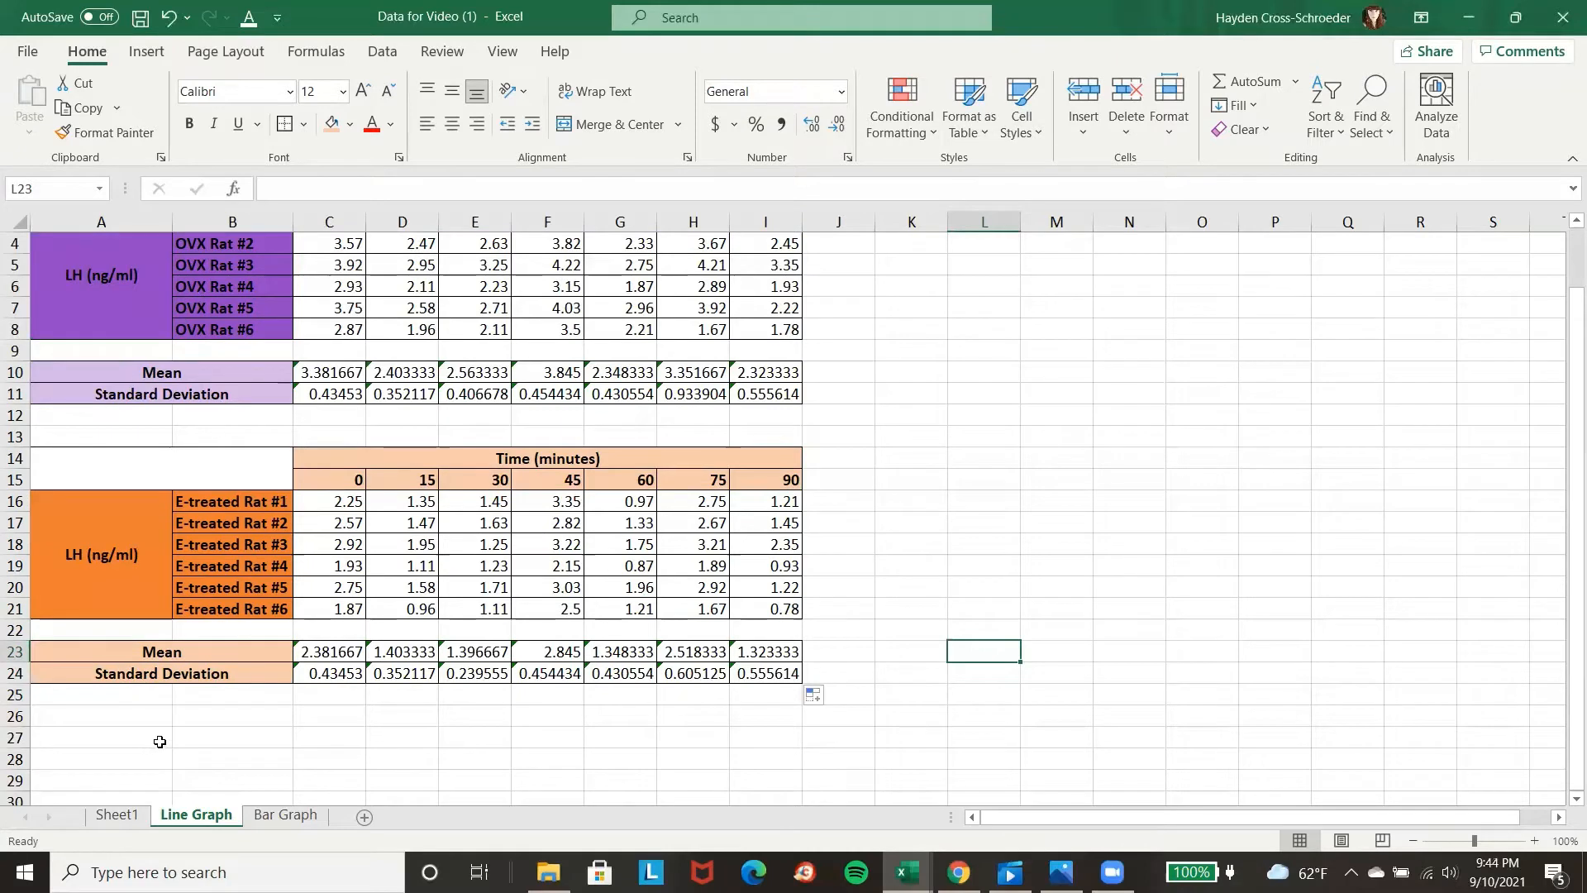
click(92, 735)
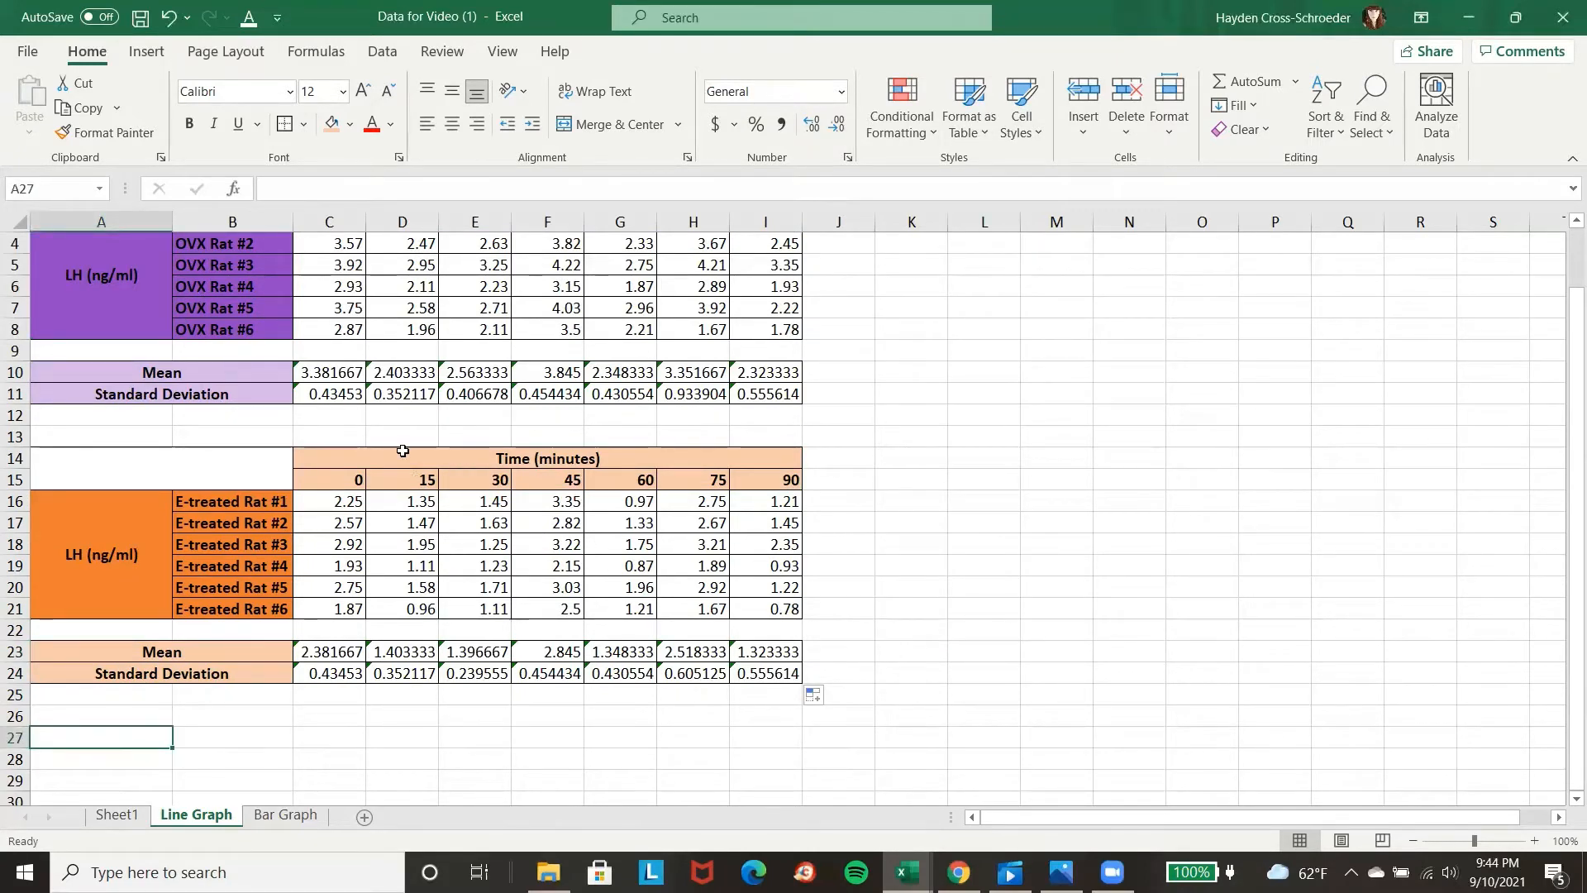
drag(384, 455, 391, 483)
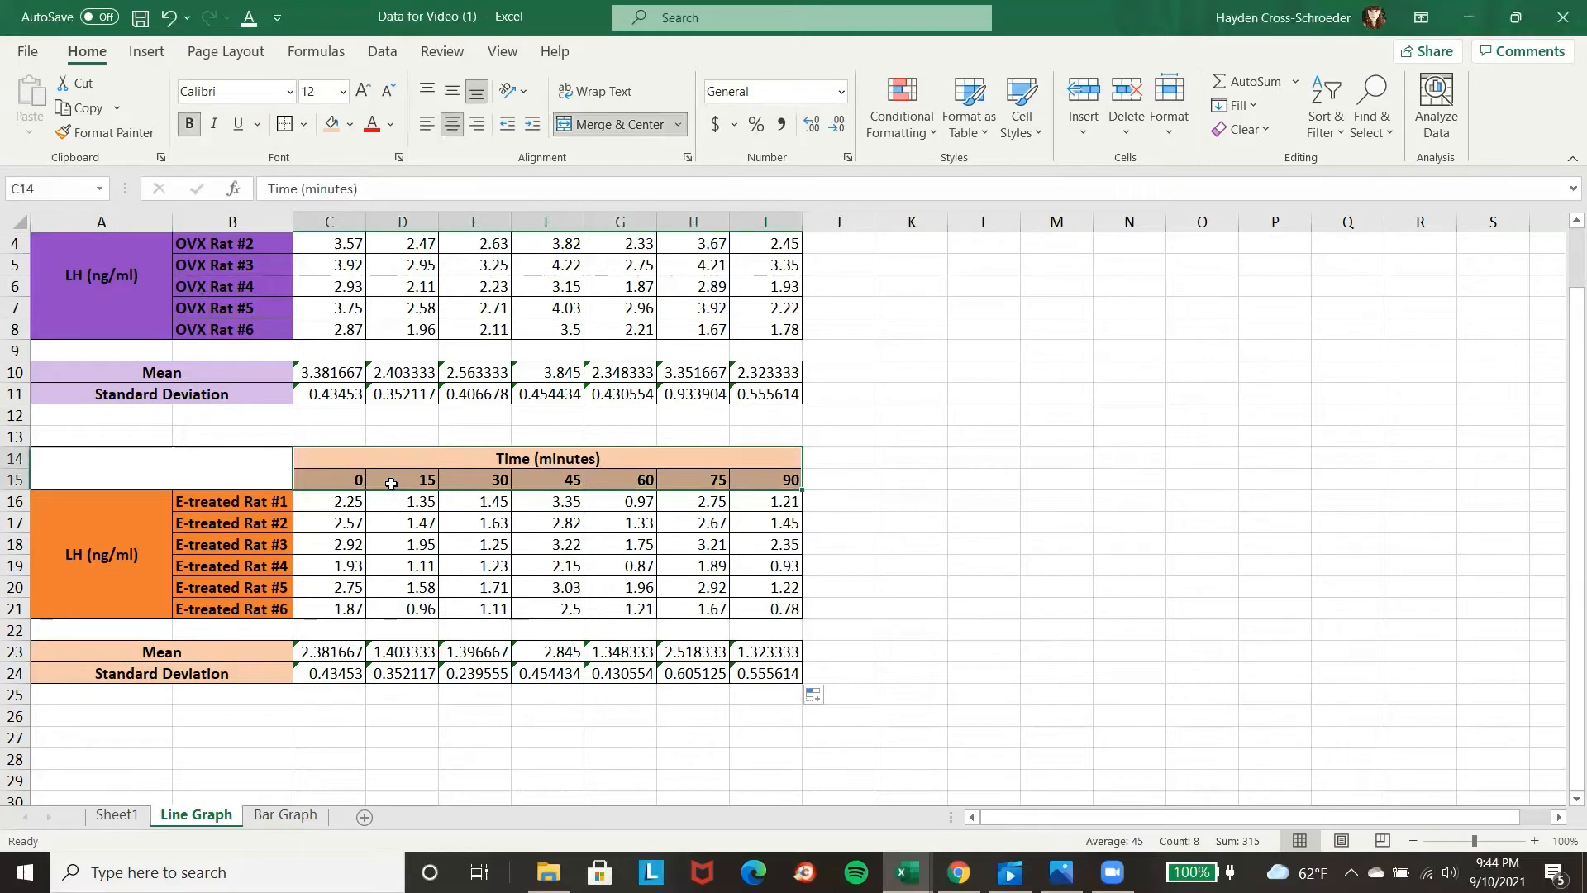
key(ctrl+c)
click(328, 717)
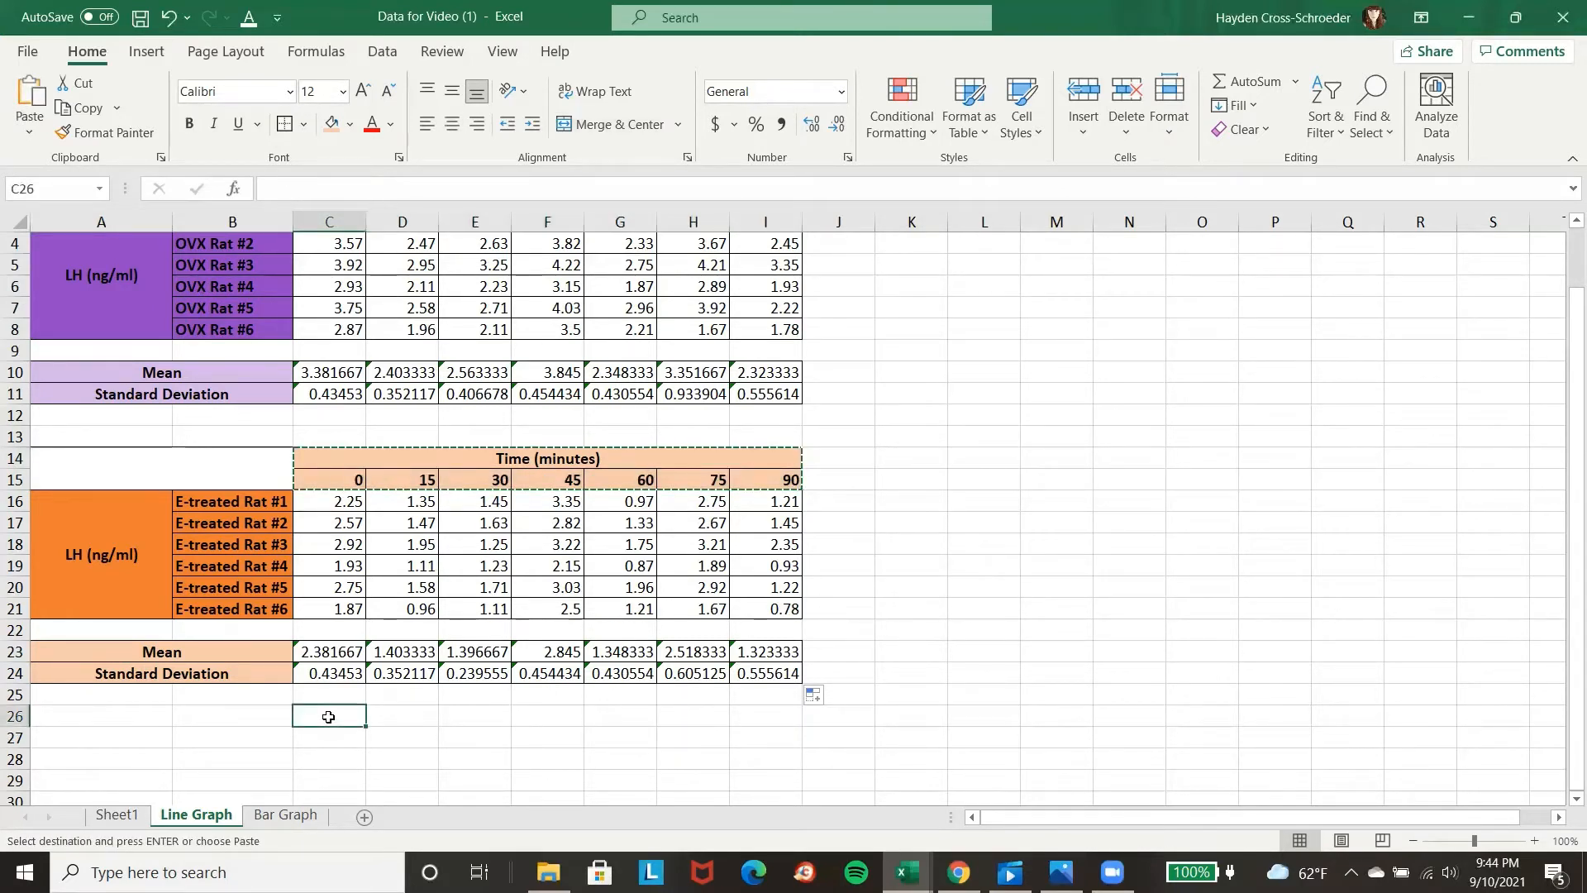
key(ctrl+v)
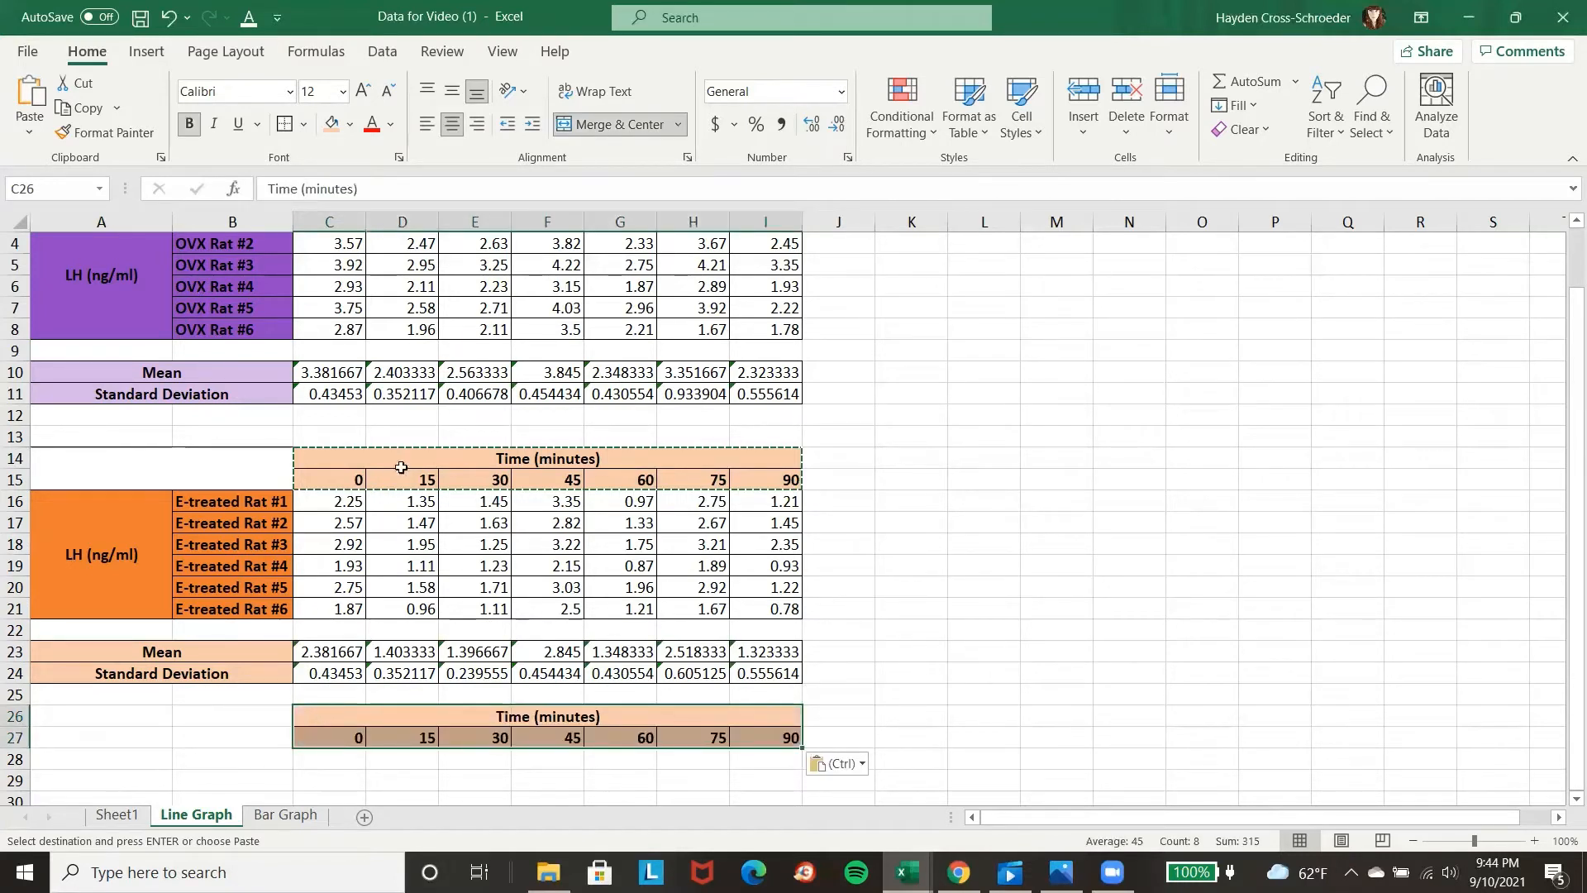
Fill the pasted time heading rows C26:I27 with light gray.
click(348, 126)
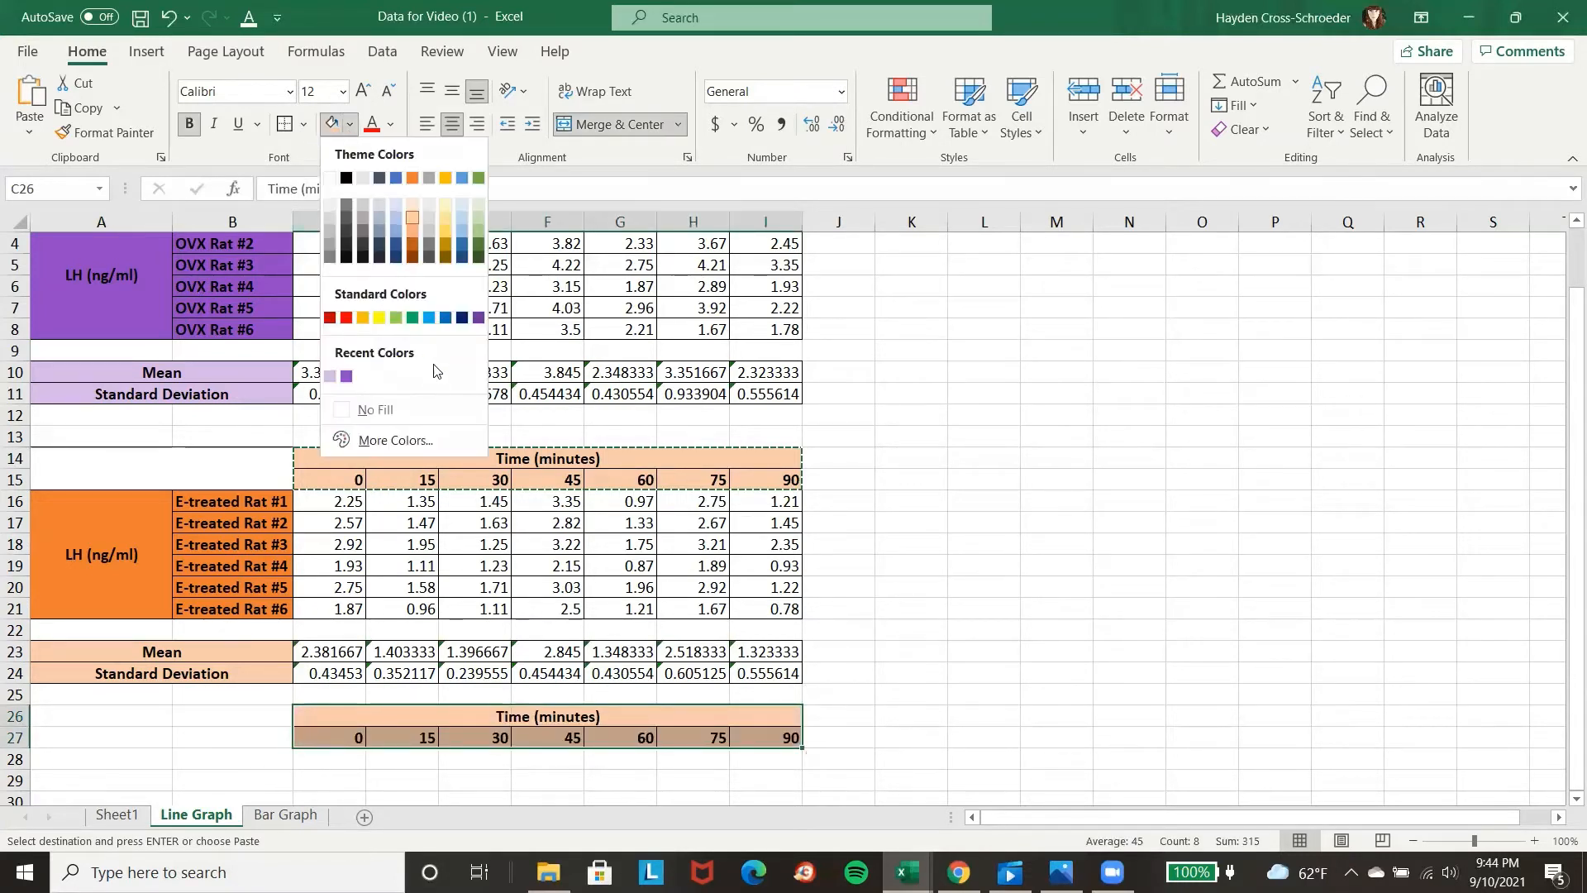
click(331, 217)
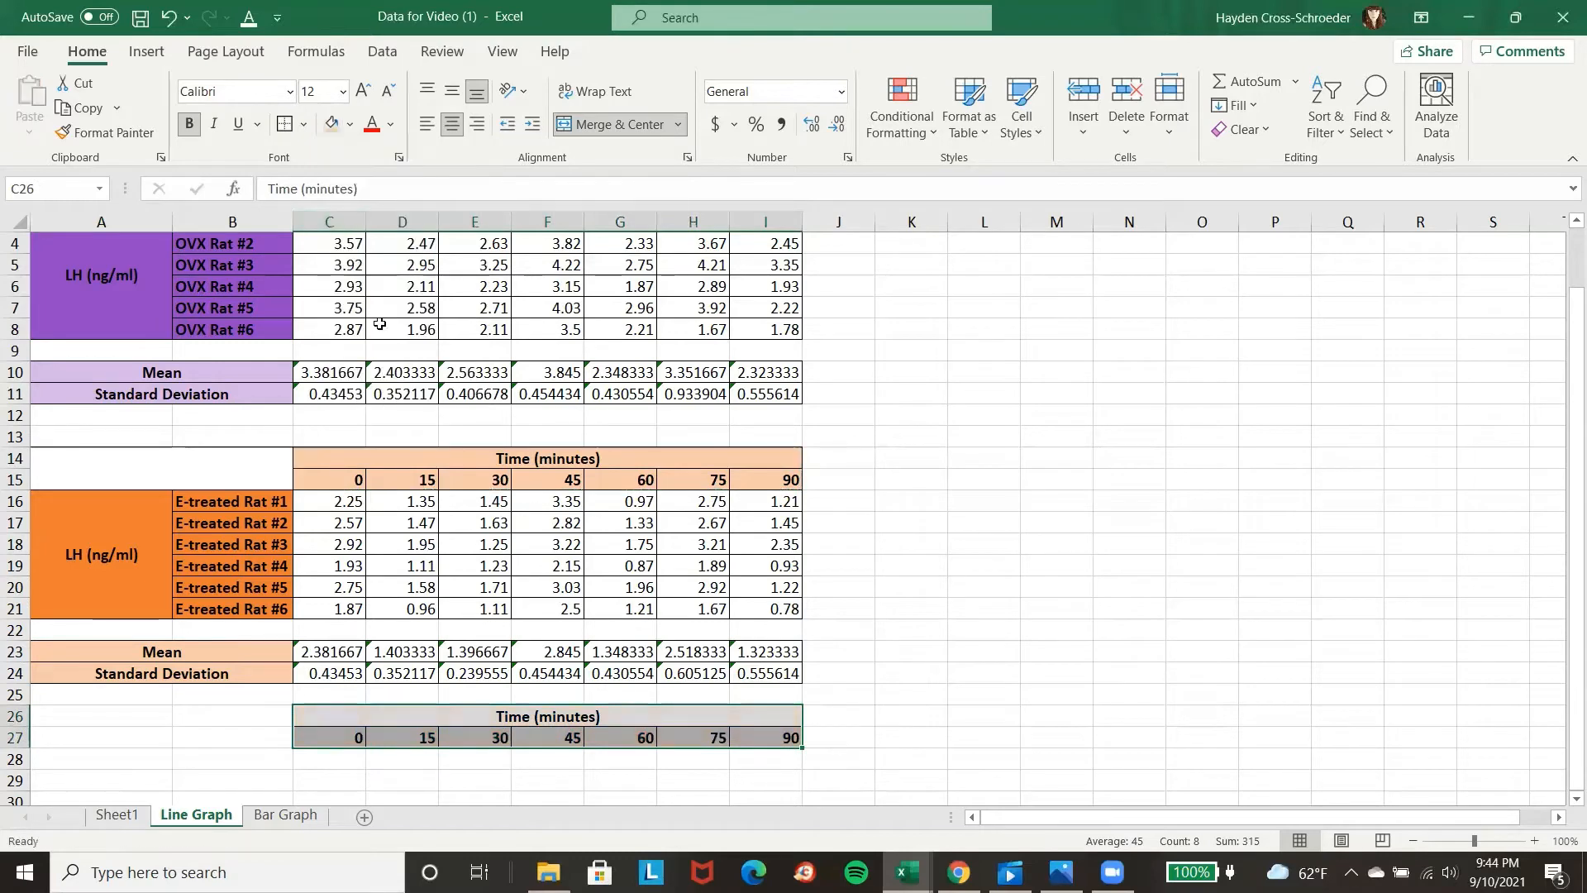
click(987, 692)
scroll(835, 671, down, 2)
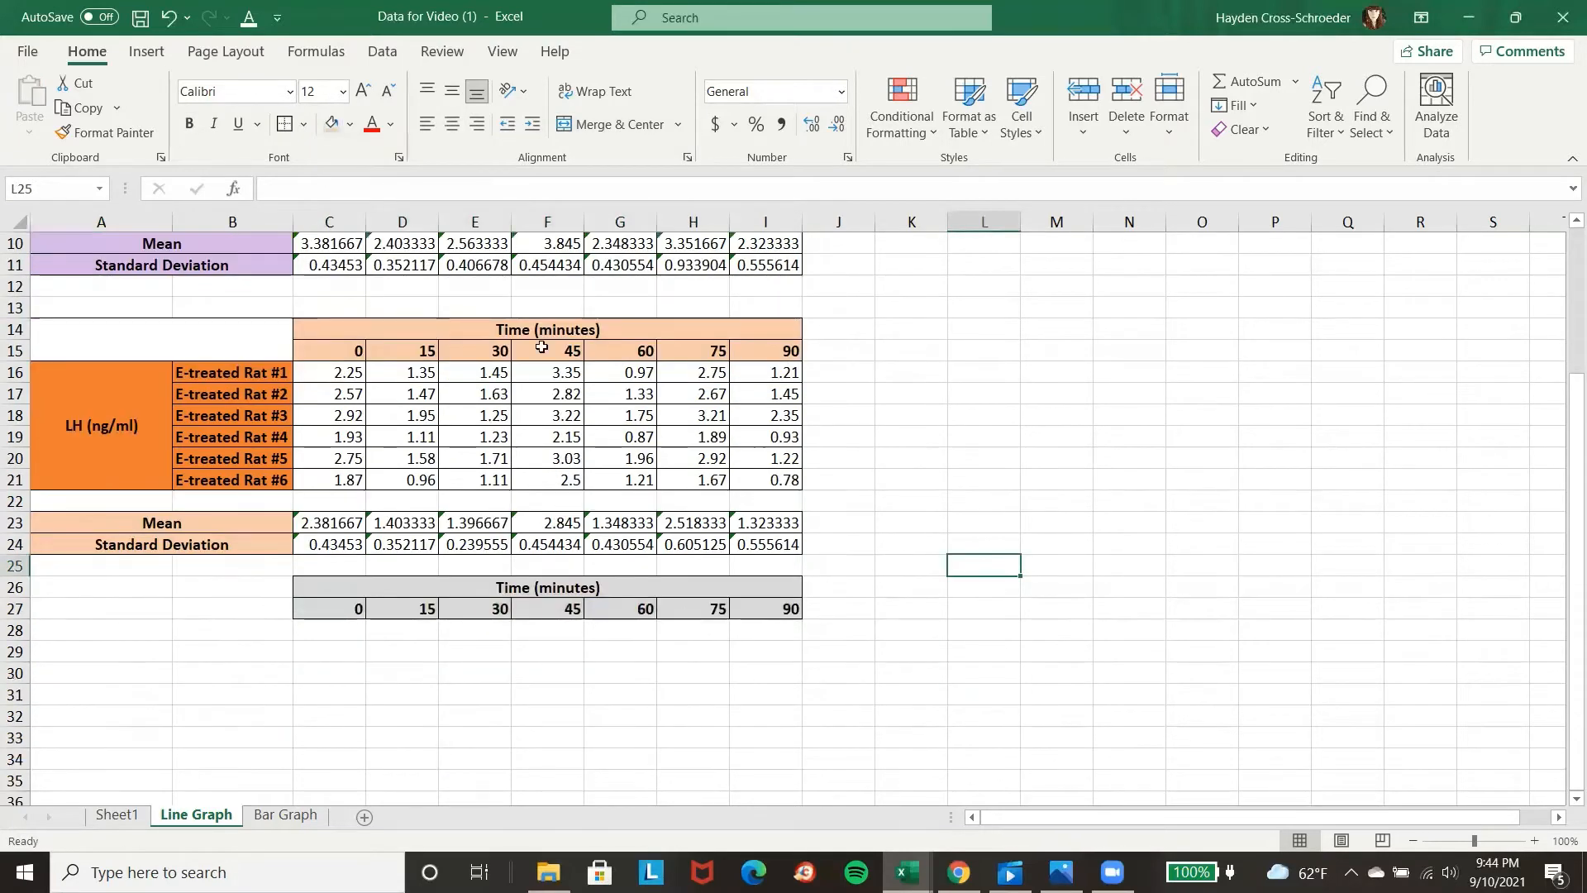
drag(506, 324, 516, 346)
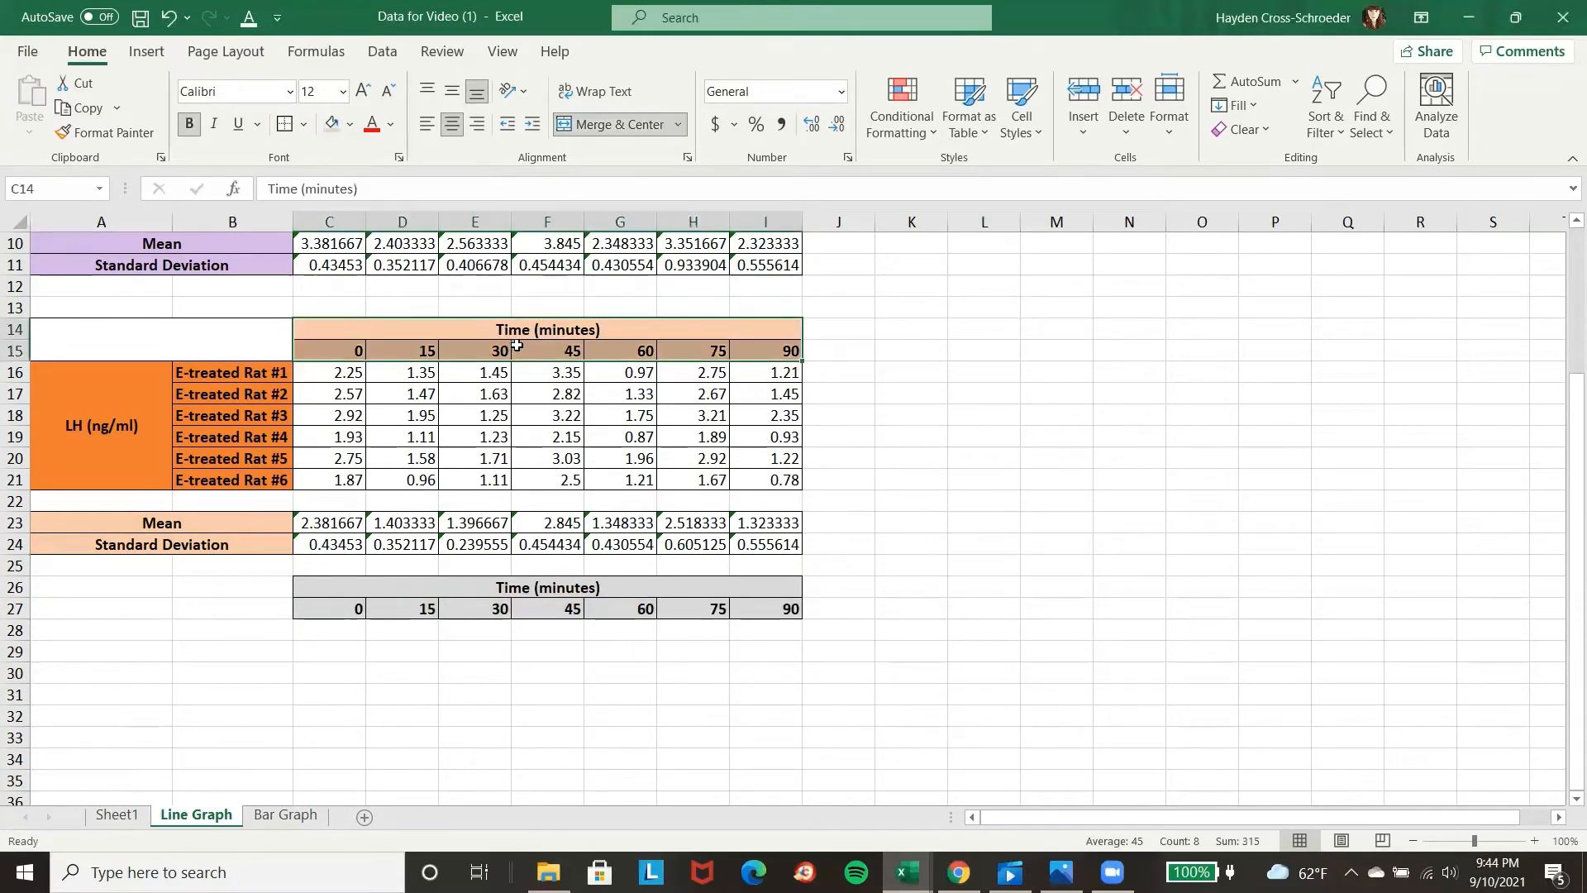
key(ctrl+c)
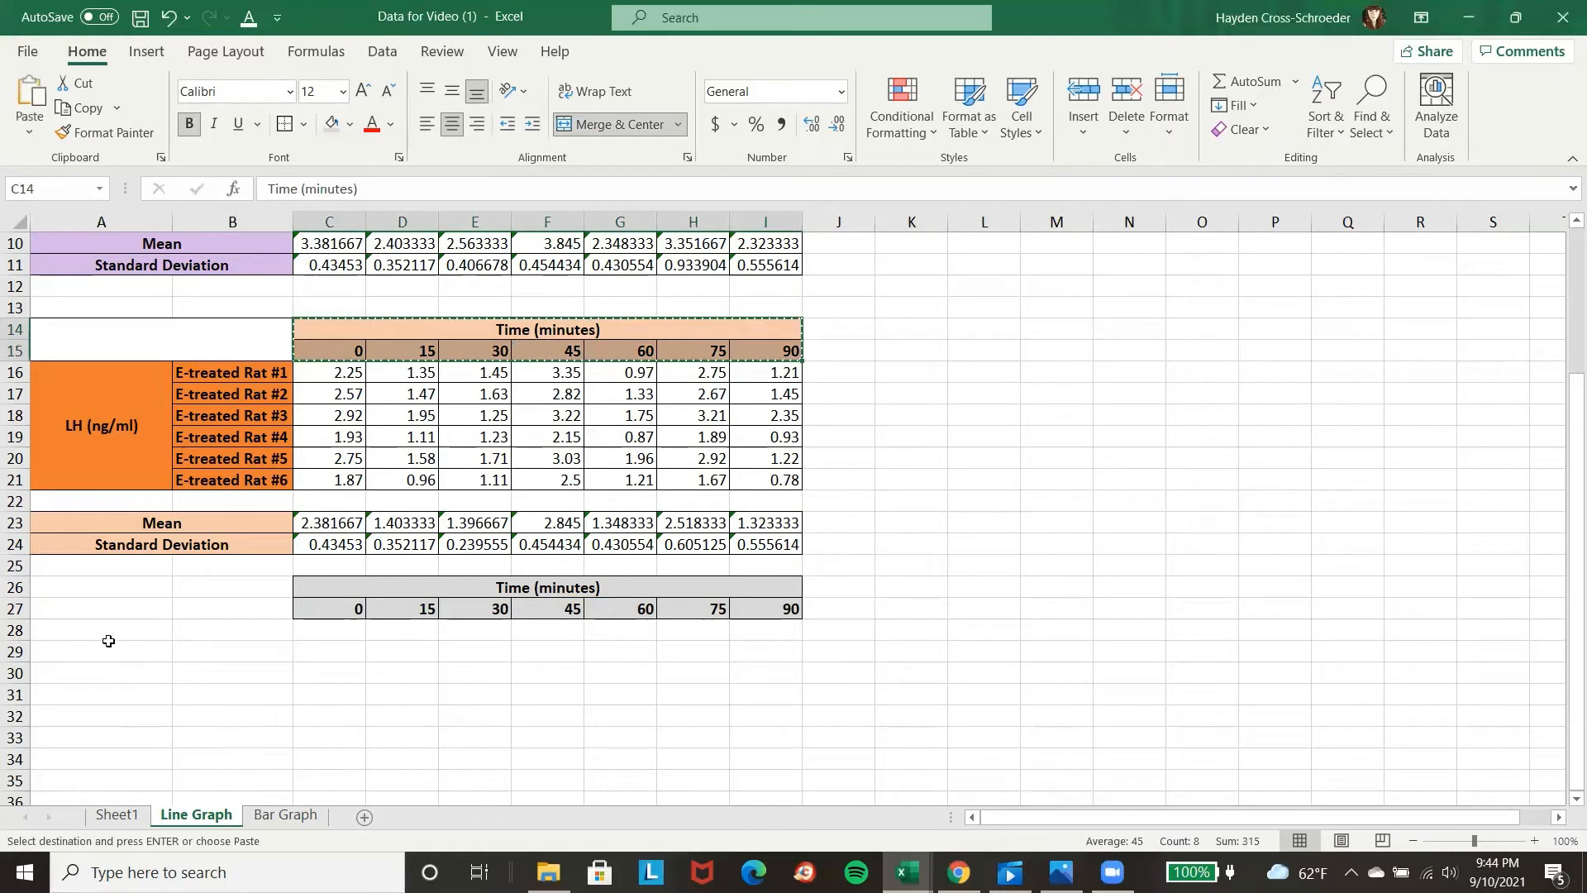
click(81, 636)
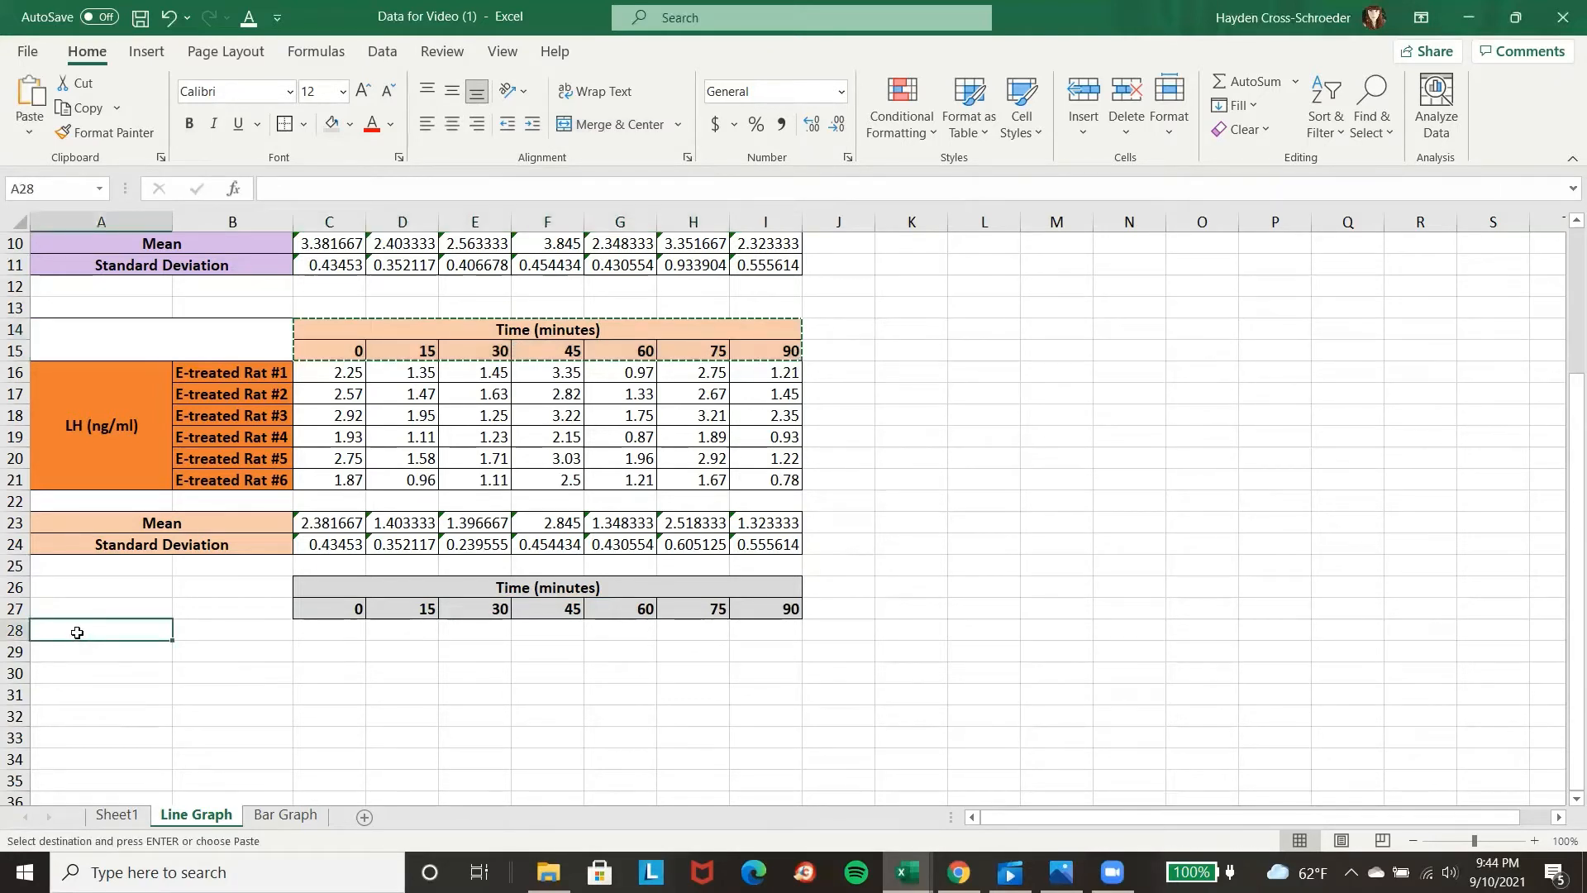
right_click(77, 633)
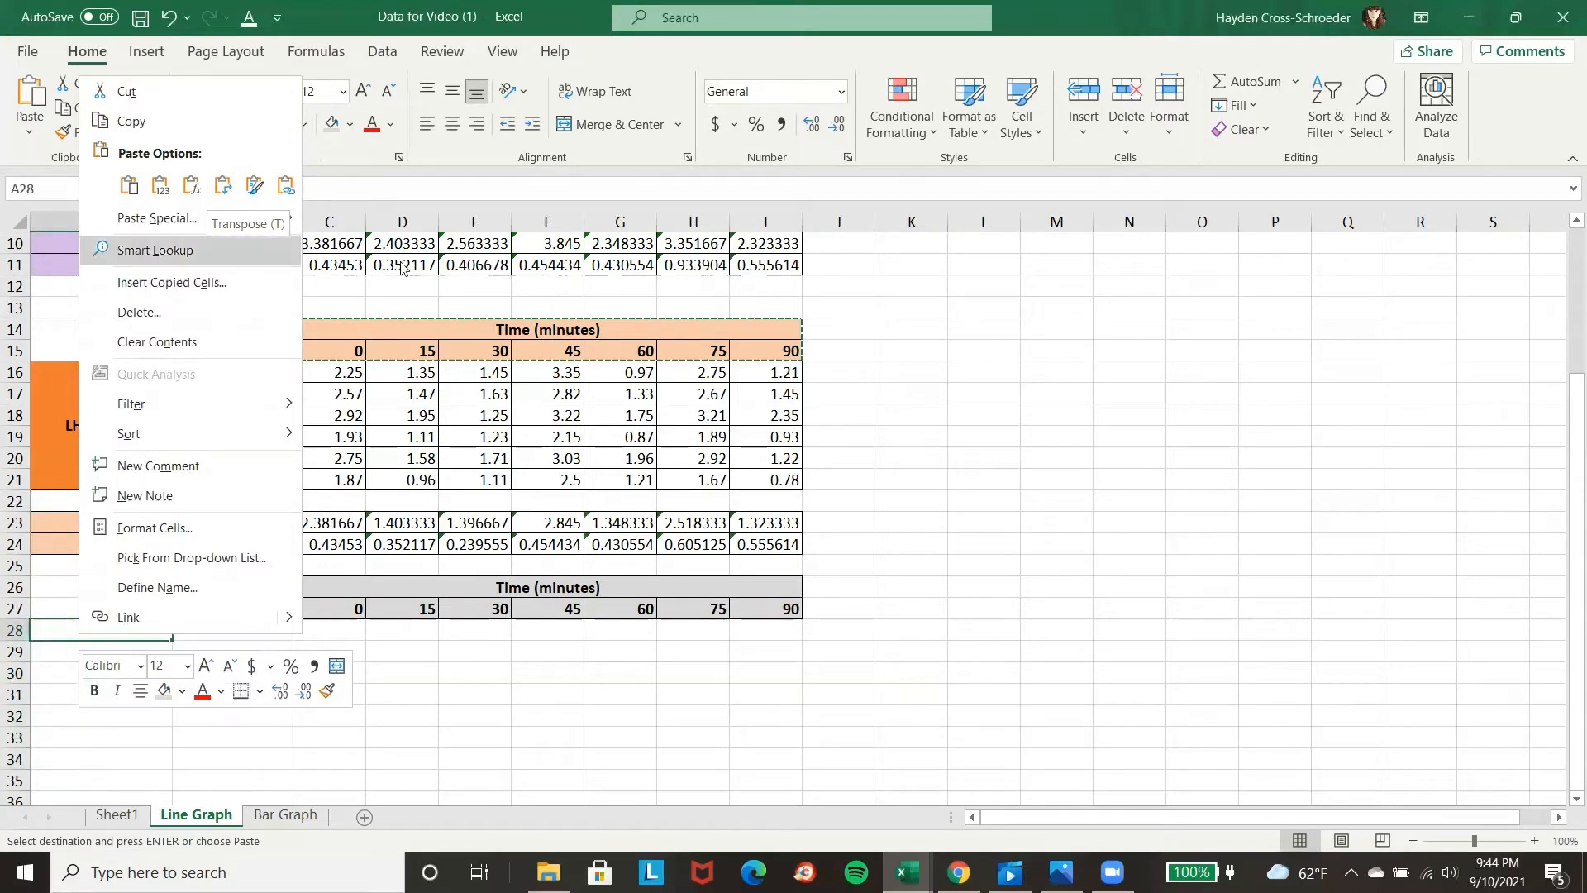
key(Escape)
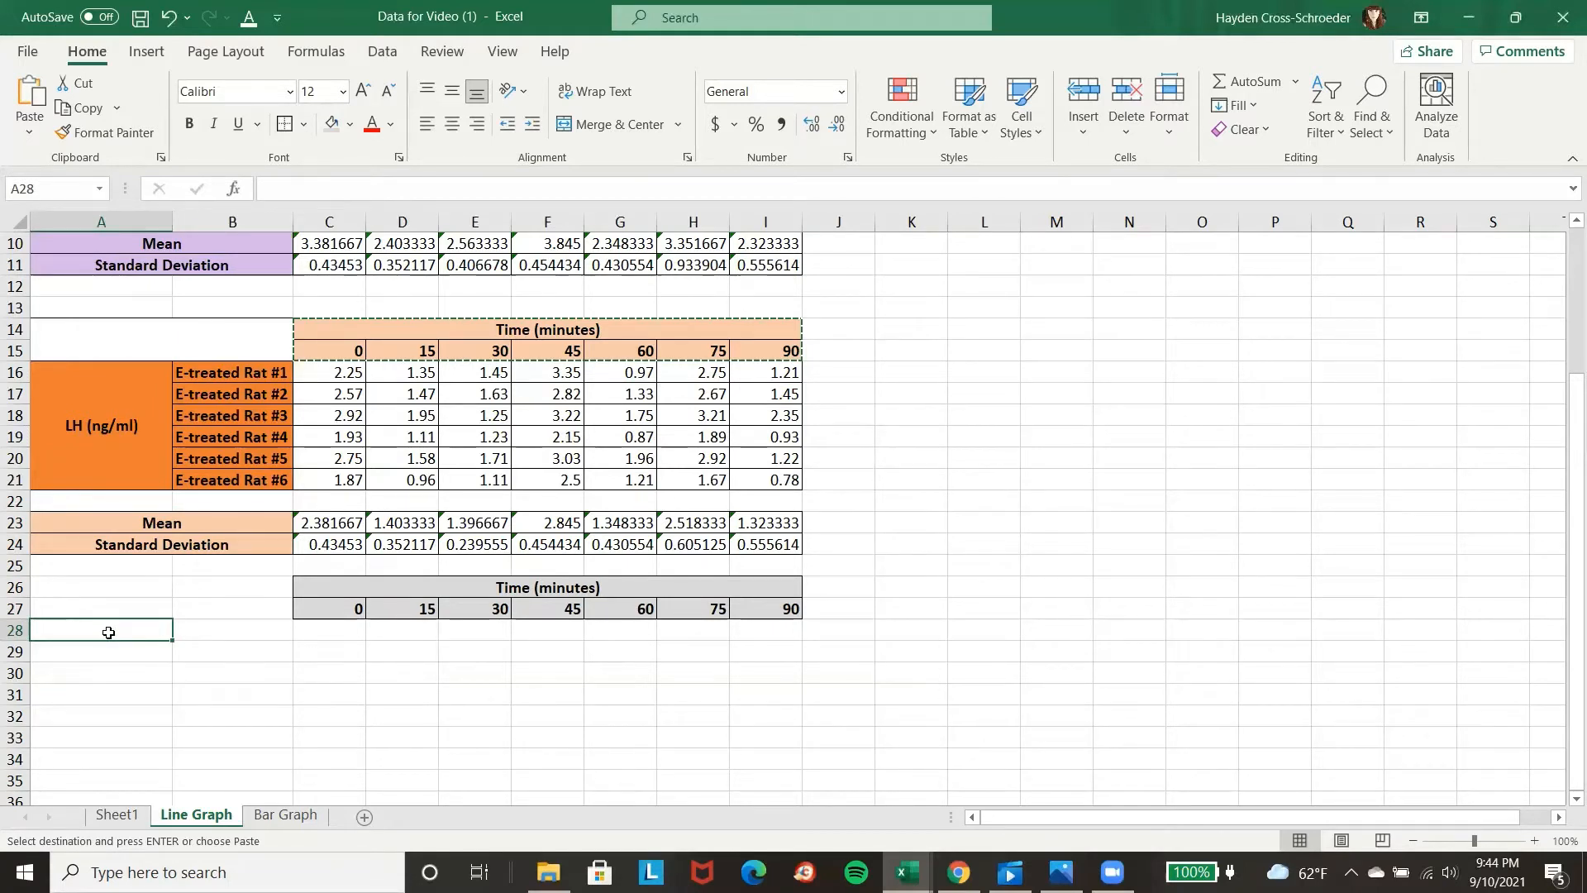
Enter the label OVX Rats in A28, with Mean in B28 and Standard Deviation in B29.
text(OVX)
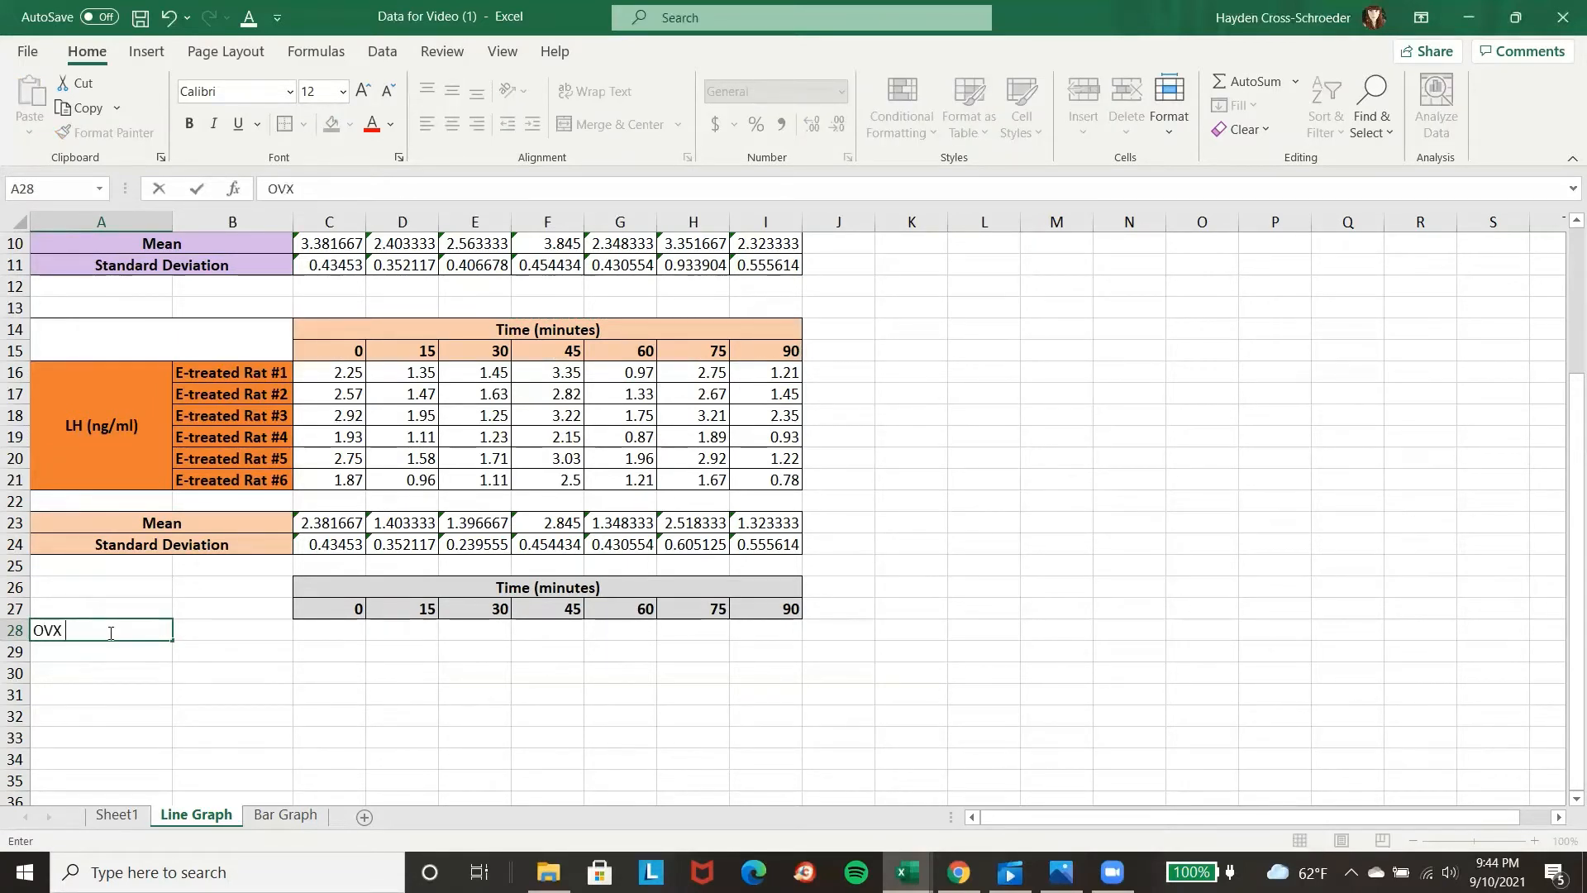
text( Rats)
click(199, 630)
text(Mean)
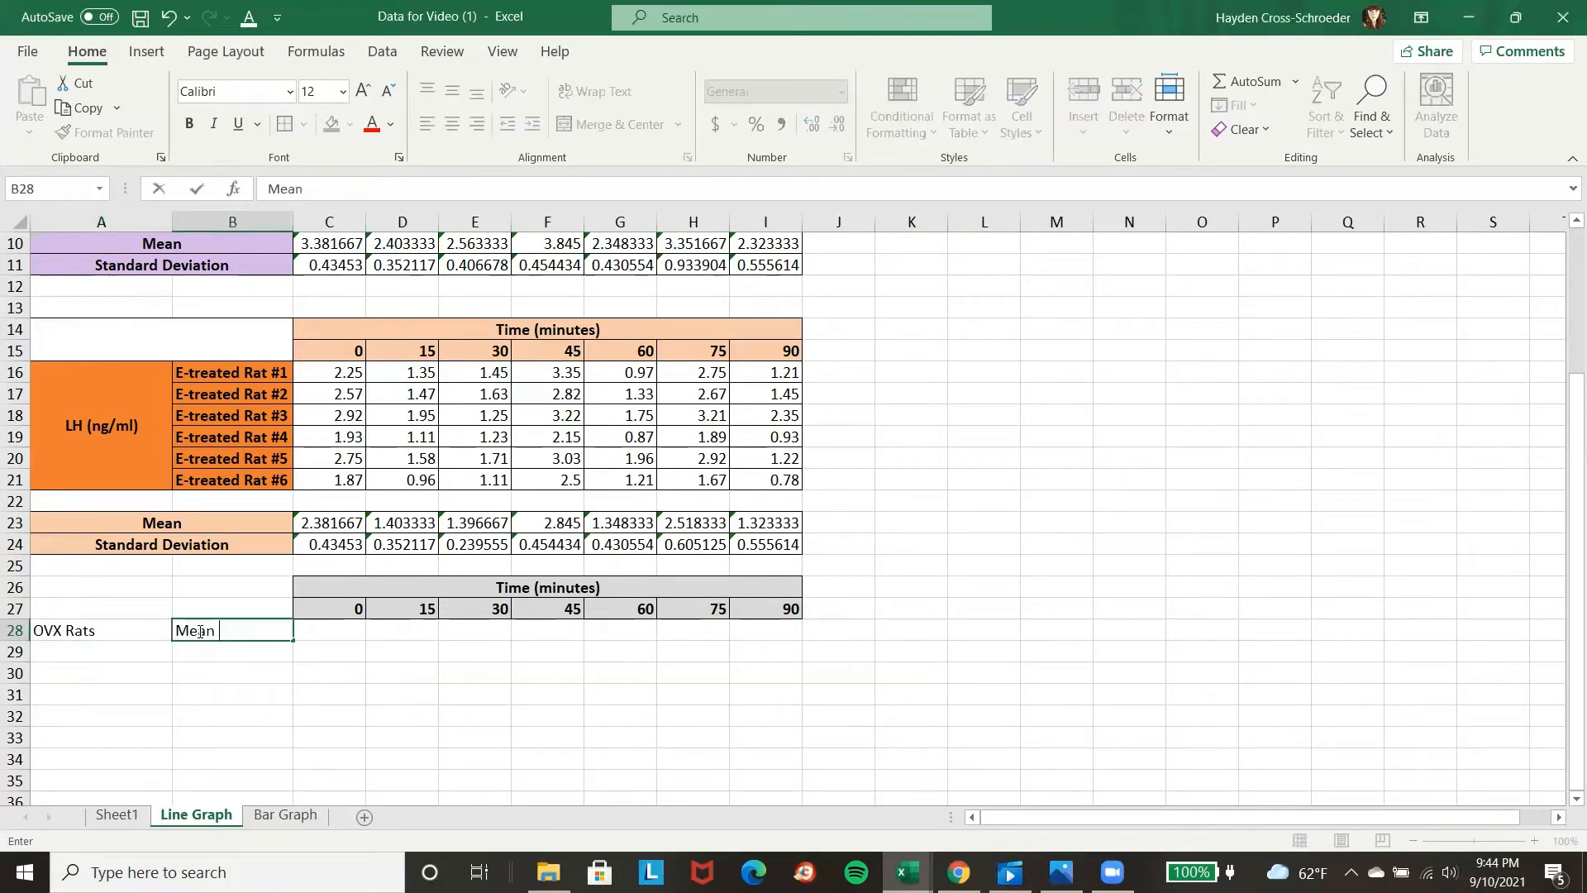
key(Return)
text(S)
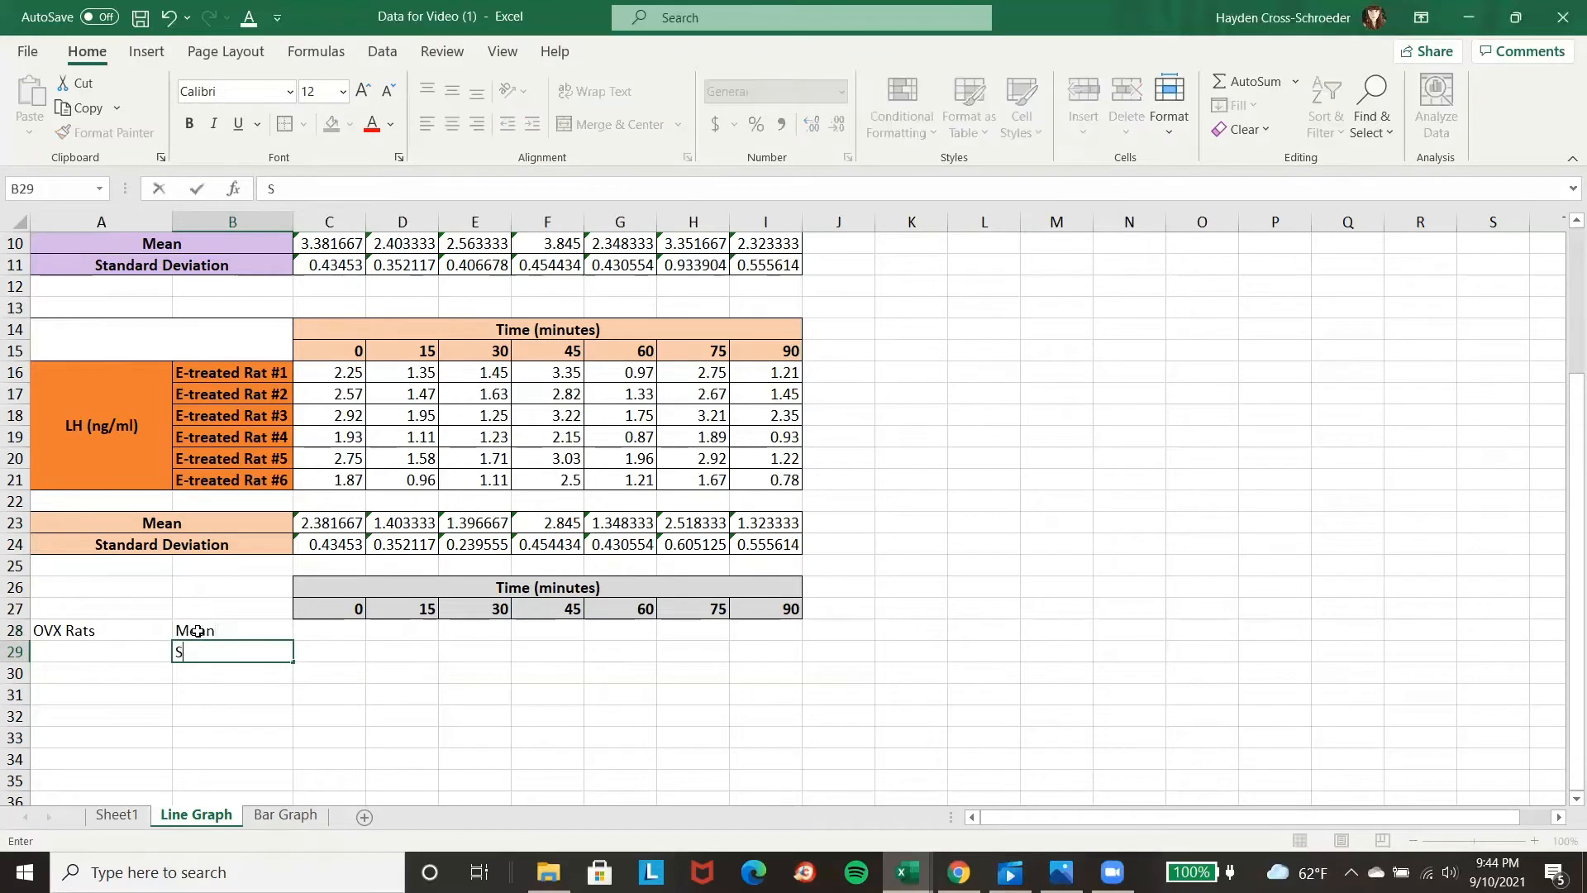
text(tandard Deviation)
key(Return)
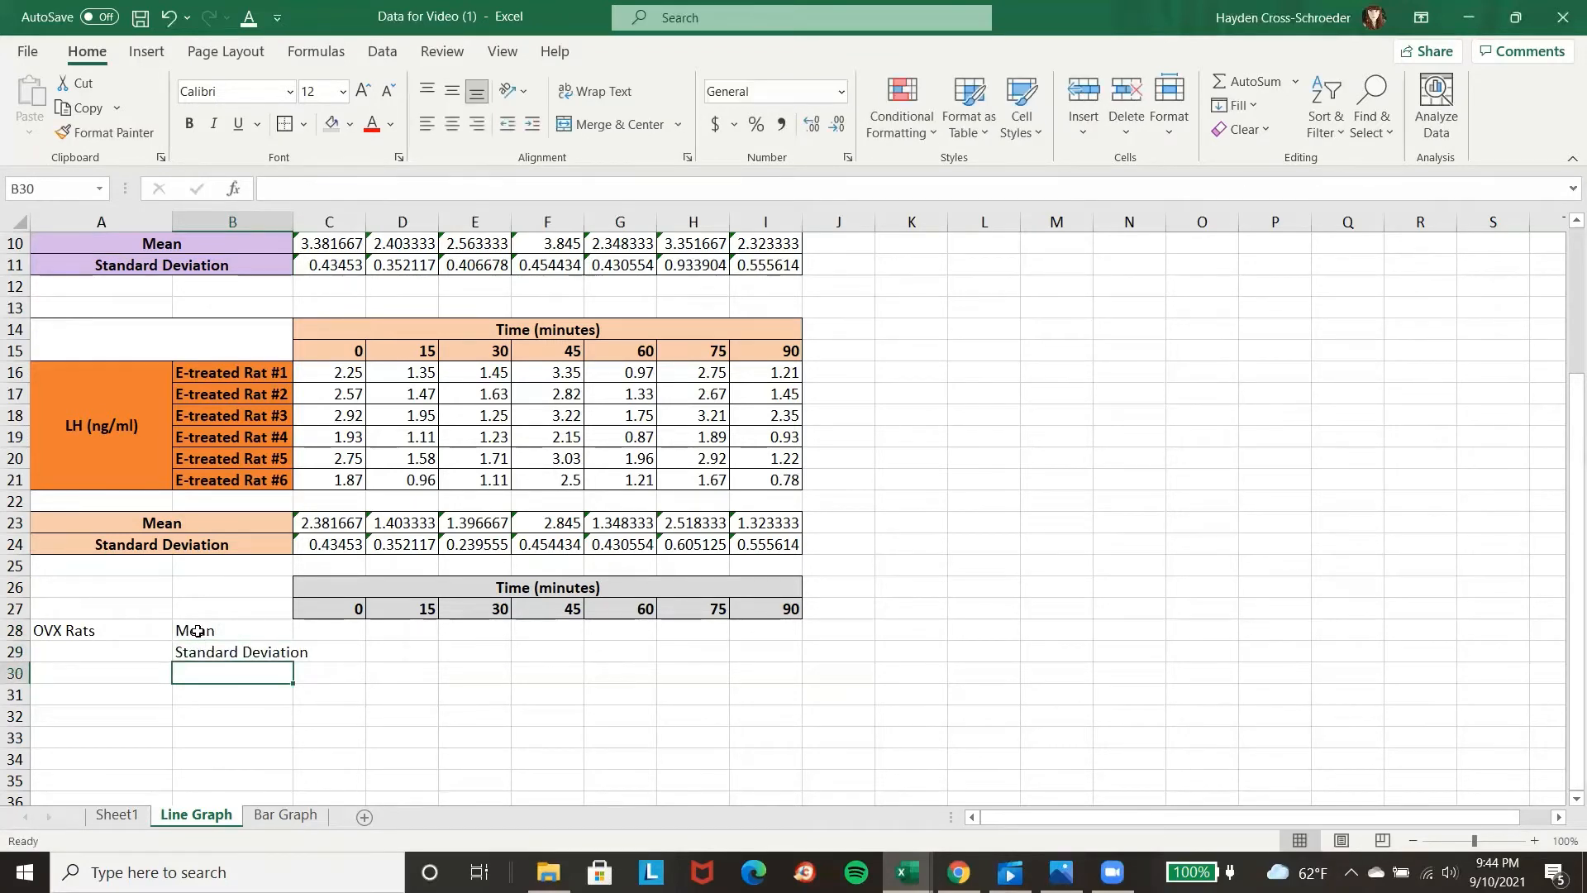
Enter E-treated Rats in A30 and copy the Mean and Standard Deviation labels from B28:B29 to B30:B31.
key(Left)
text(E)
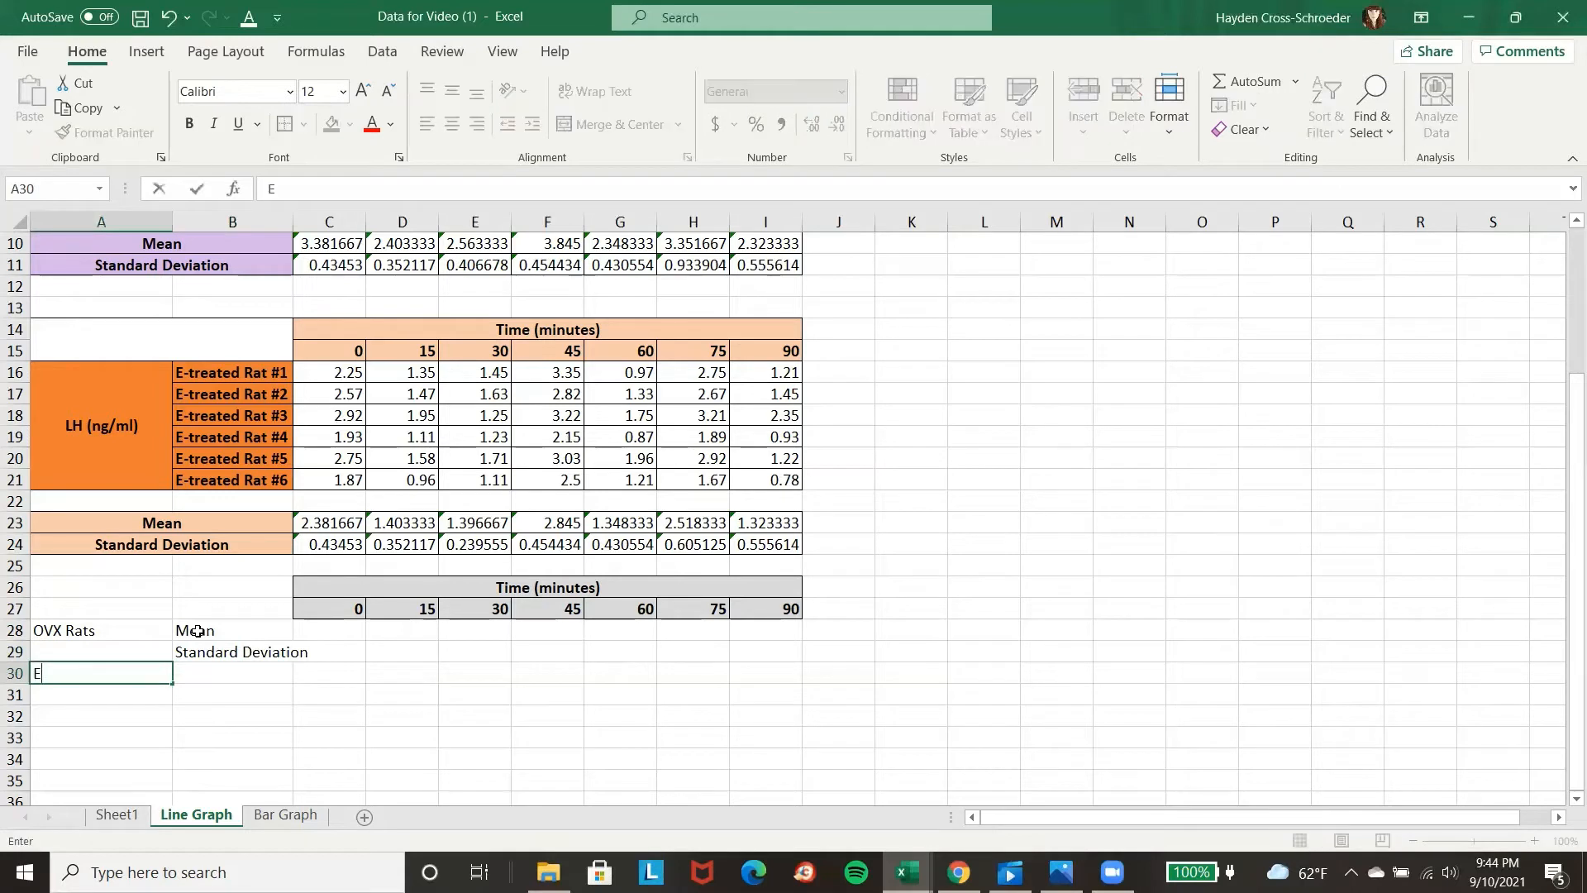
text(-treated Rats)
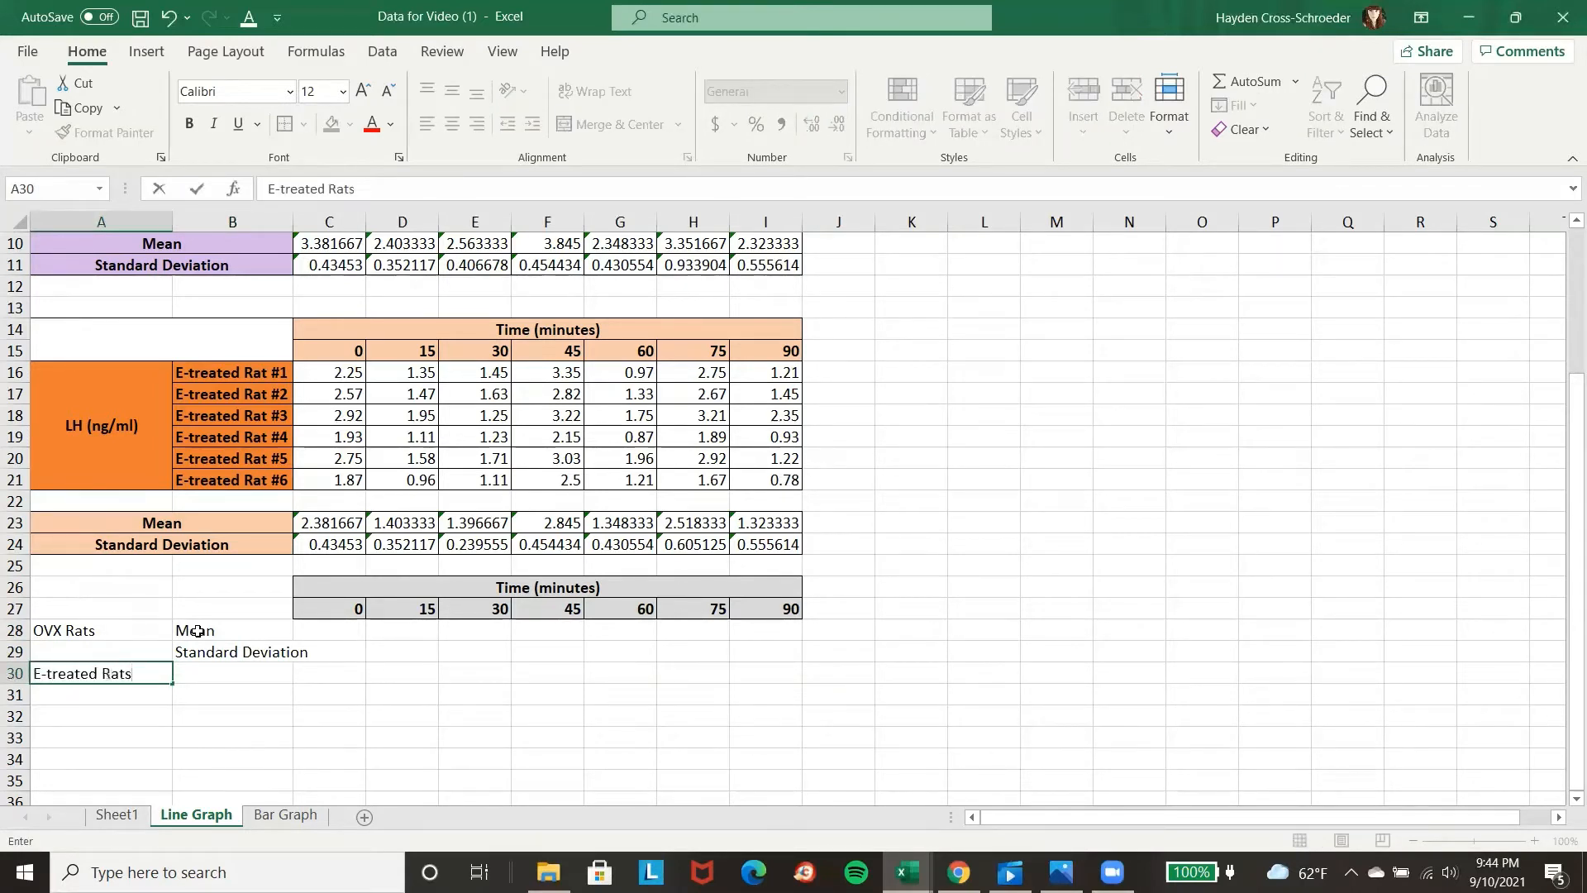
drag(197, 631, 200, 651)
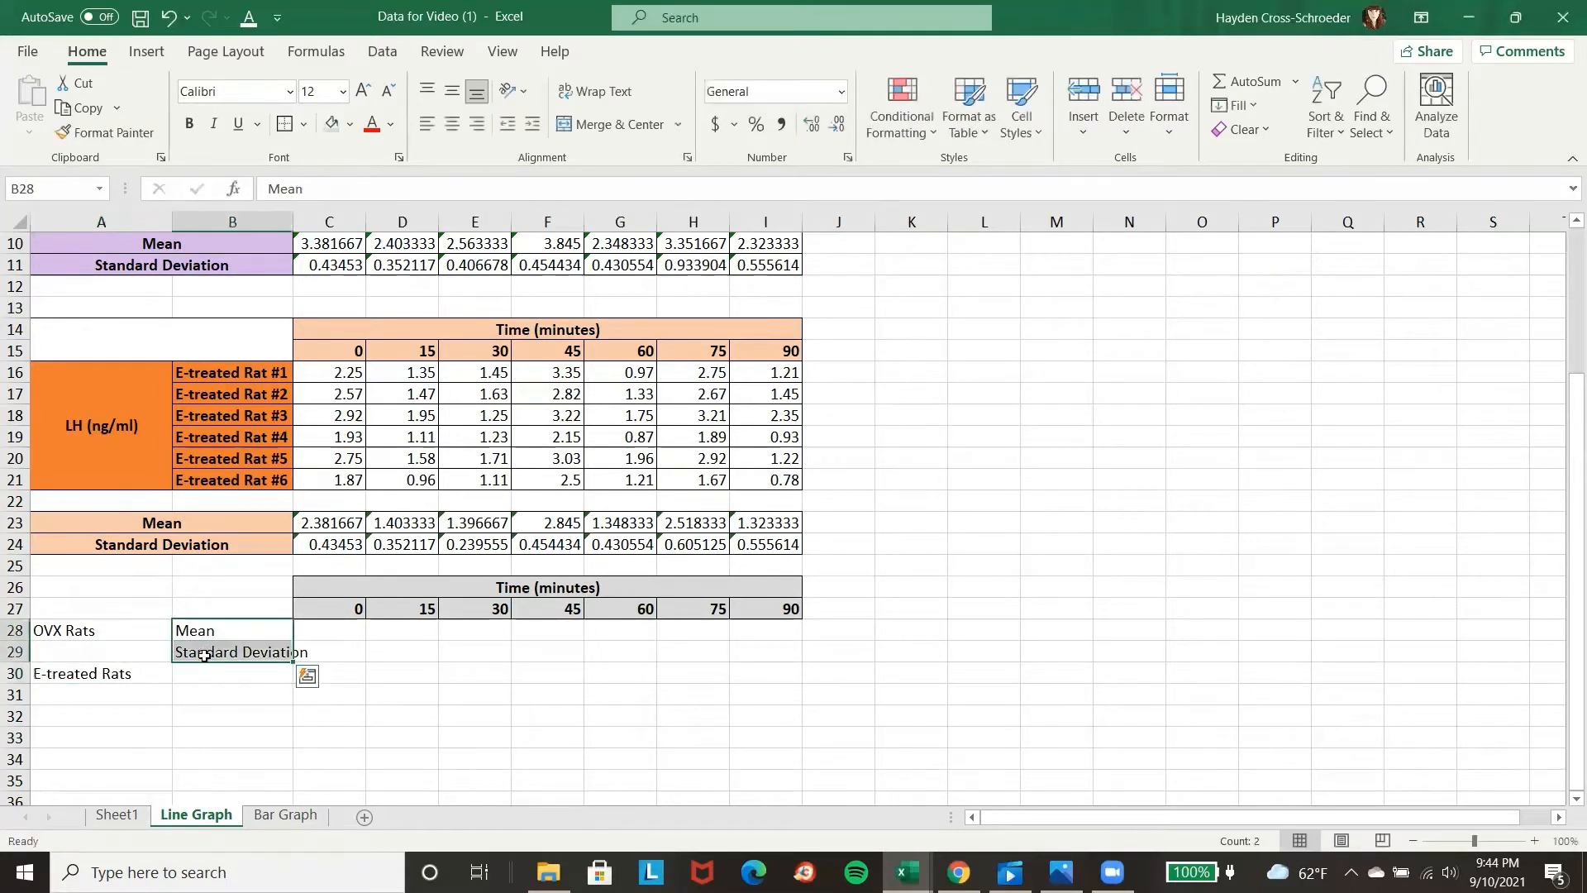
key(ctrl+c)
click(186, 671)
key(ctrl+v)
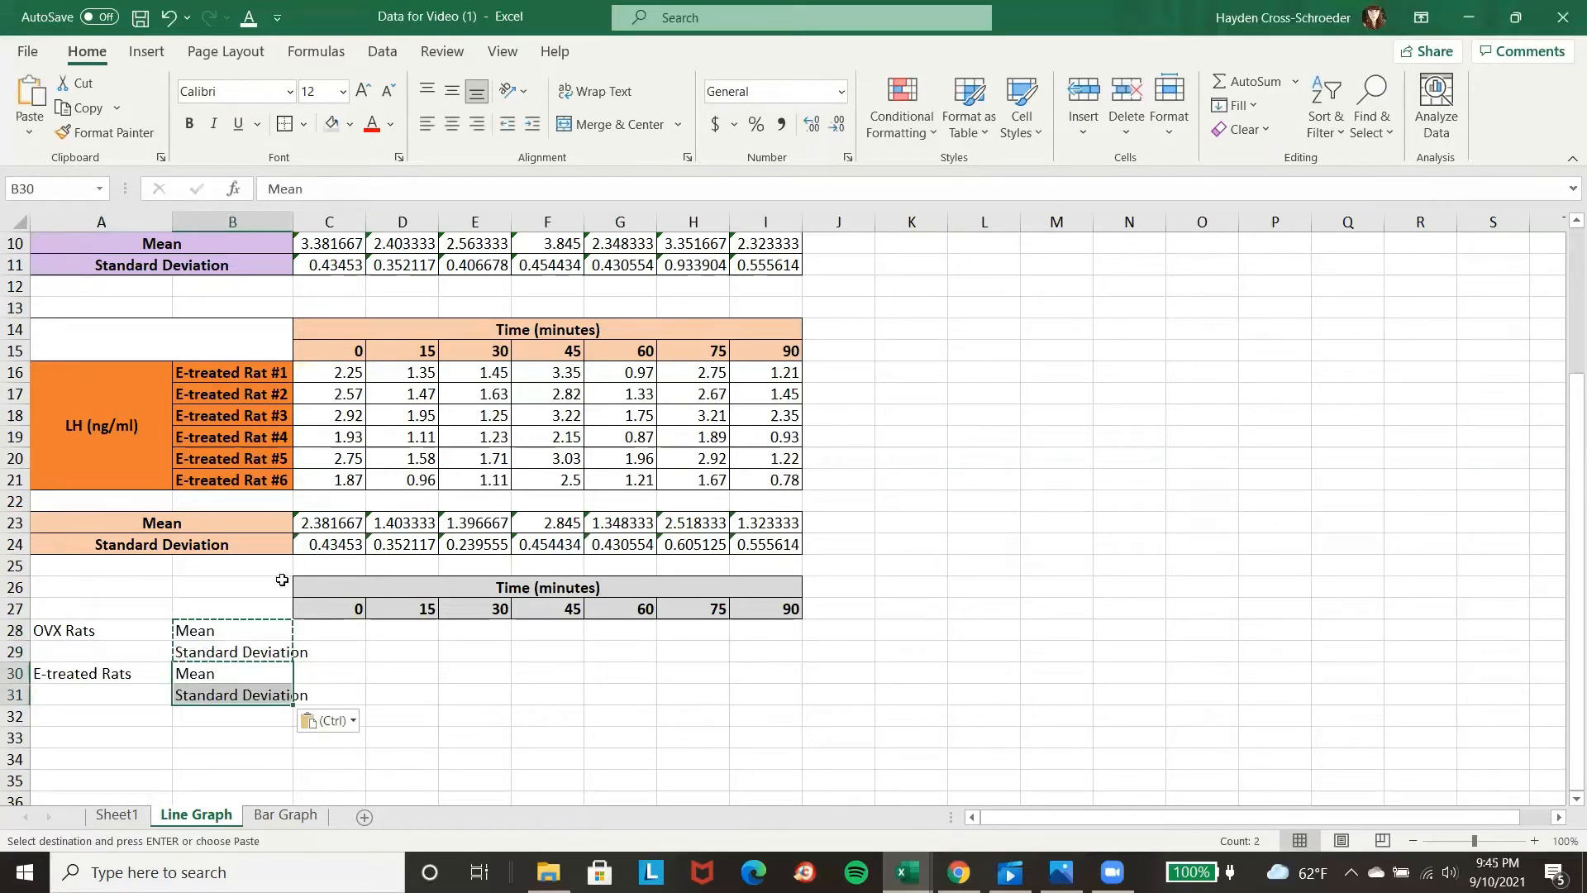
Widen column B to fit the Standard Deviation labels.
click(327, 645)
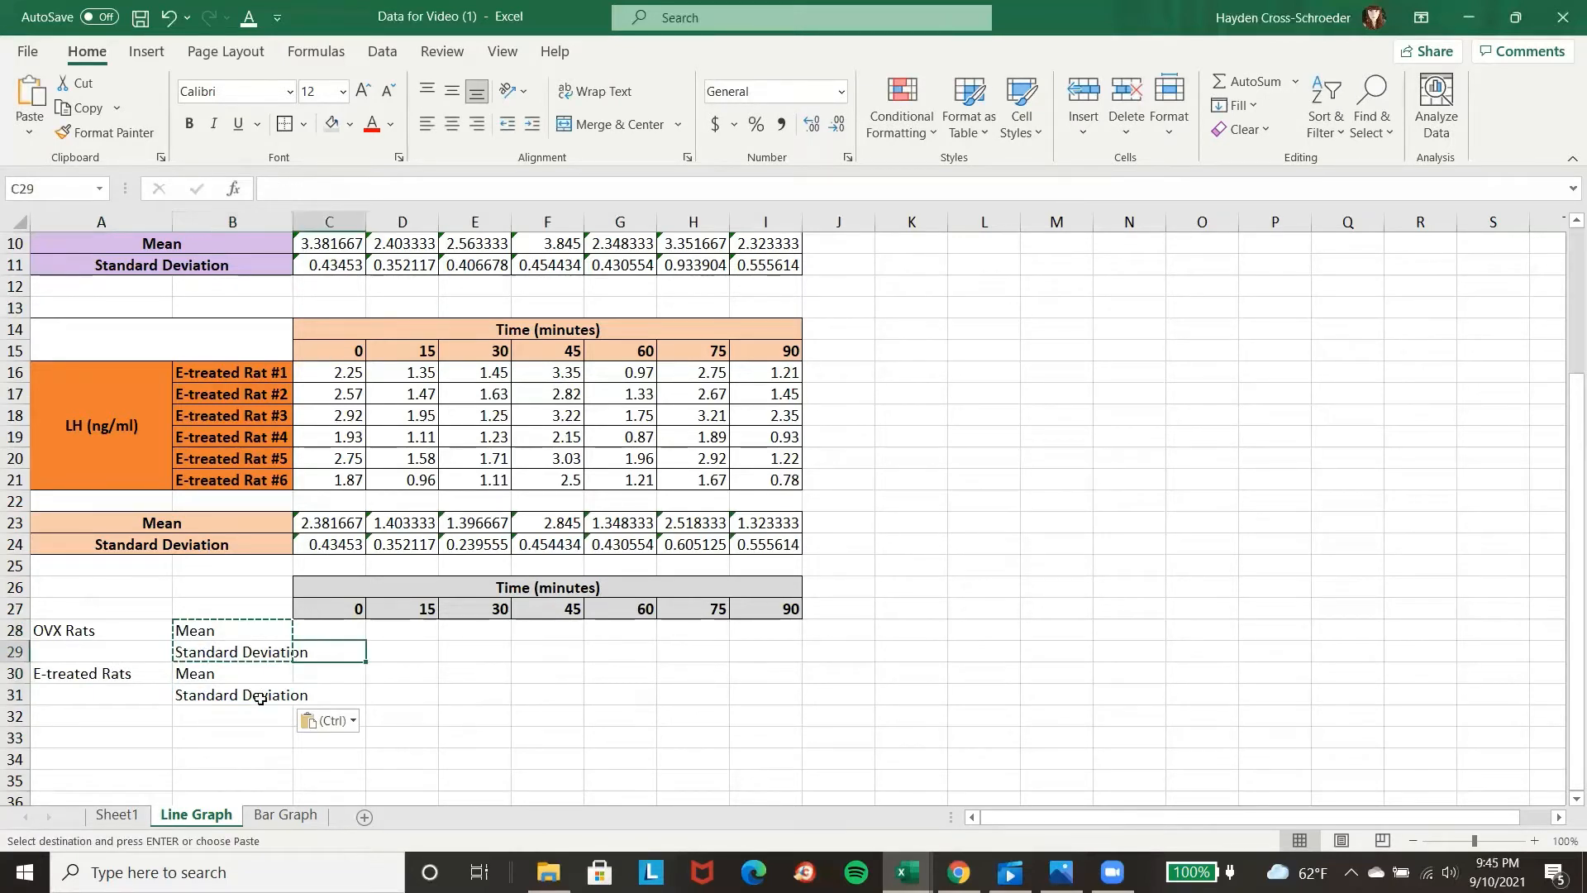
double_click(293, 230)
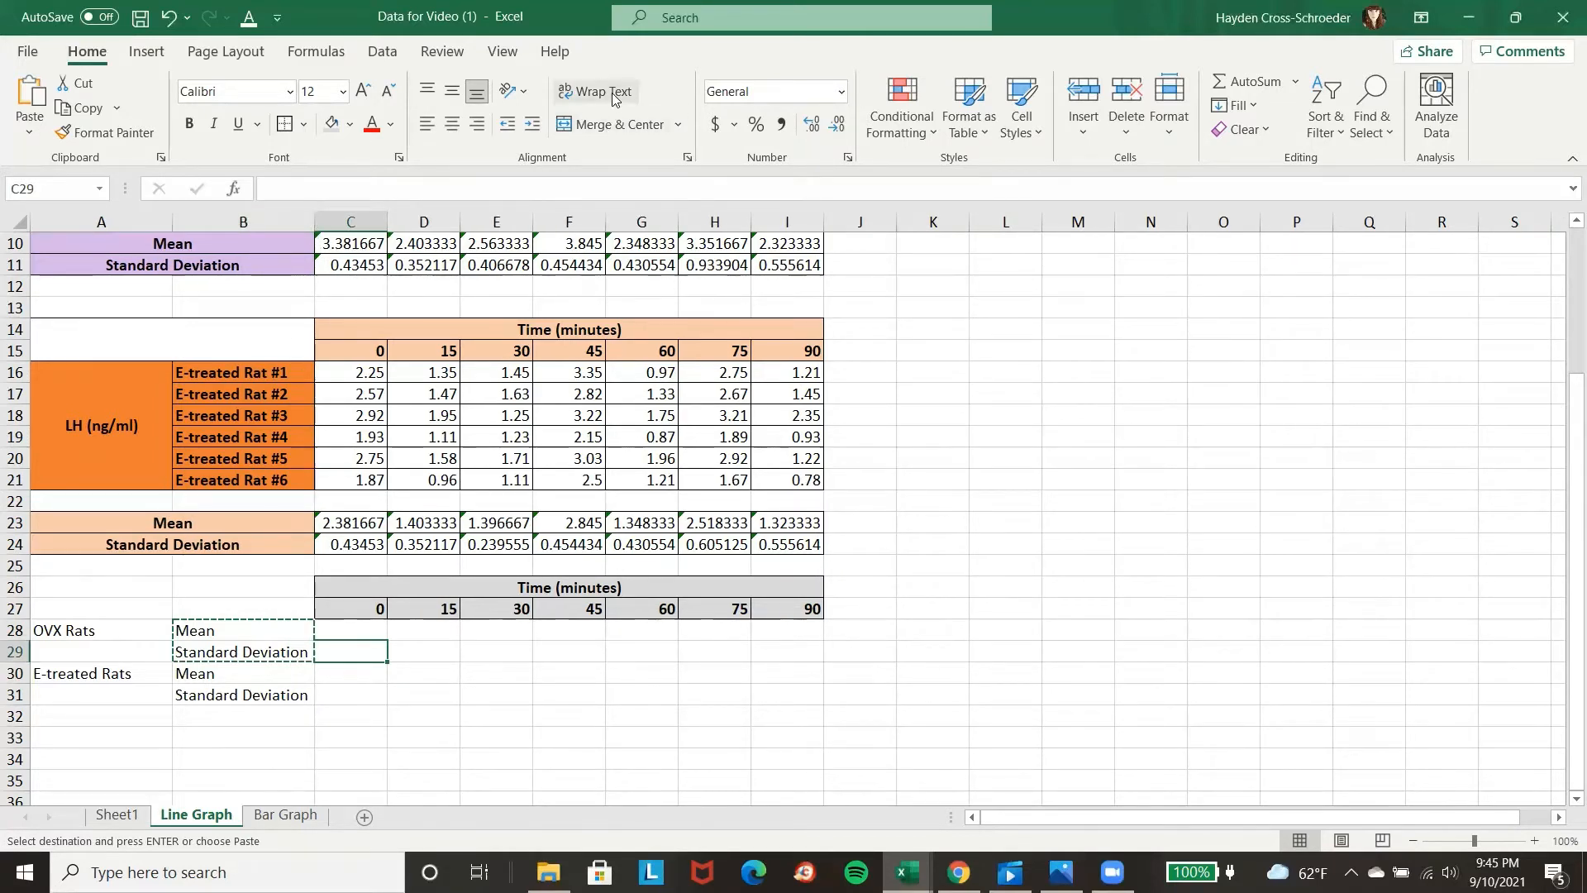
click(473, 712)
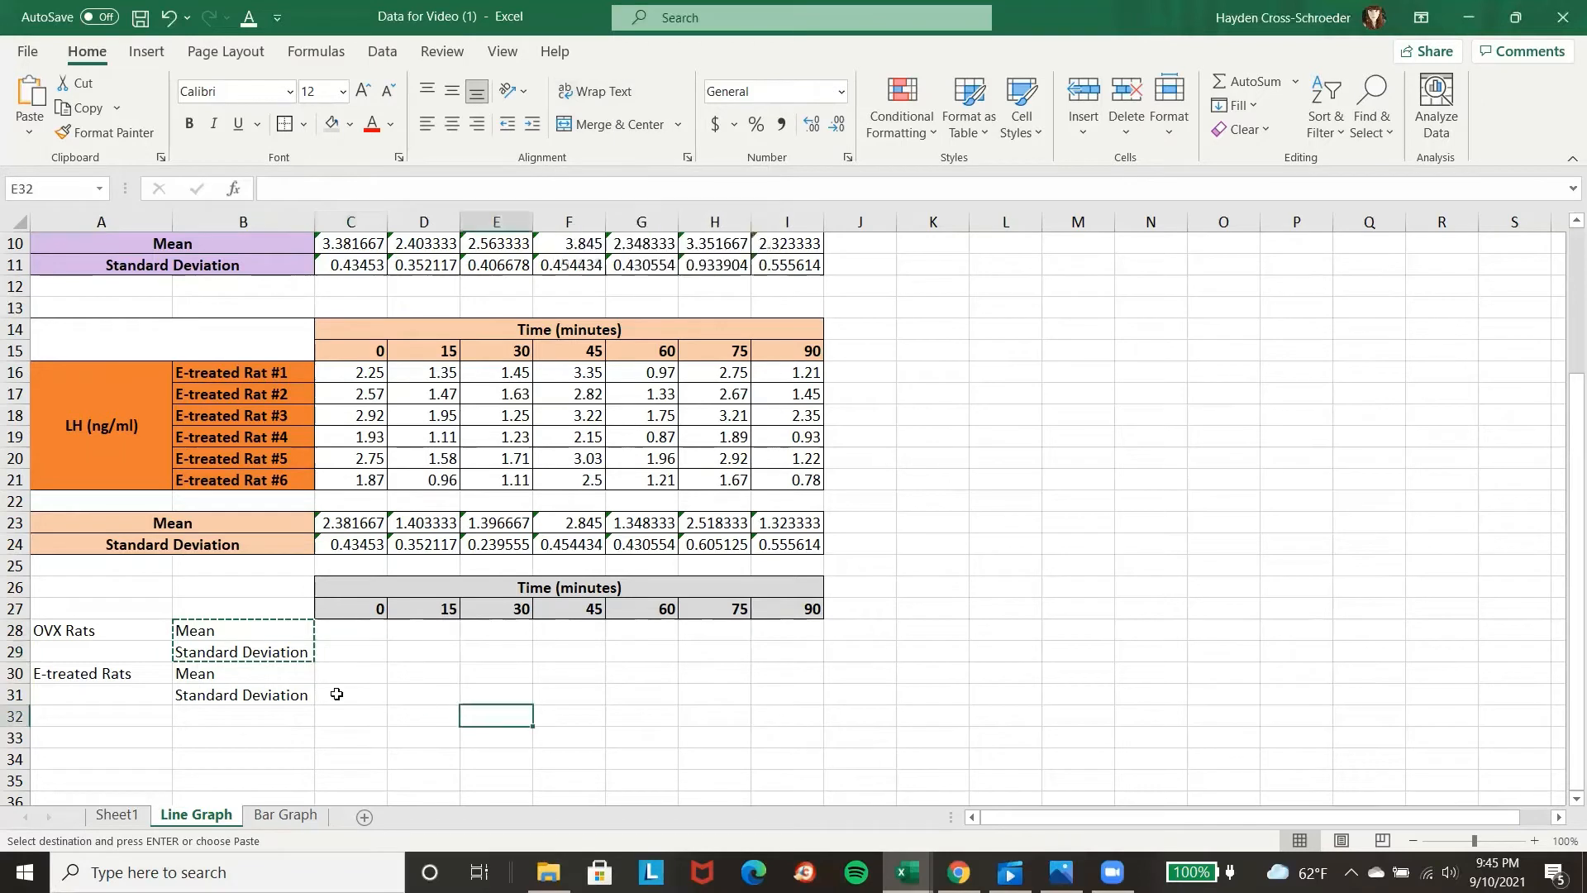
Merge and center the group labels in A28:A29 and A30:A31, and align them vertically to the middle.
drag(137, 630, 136, 652)
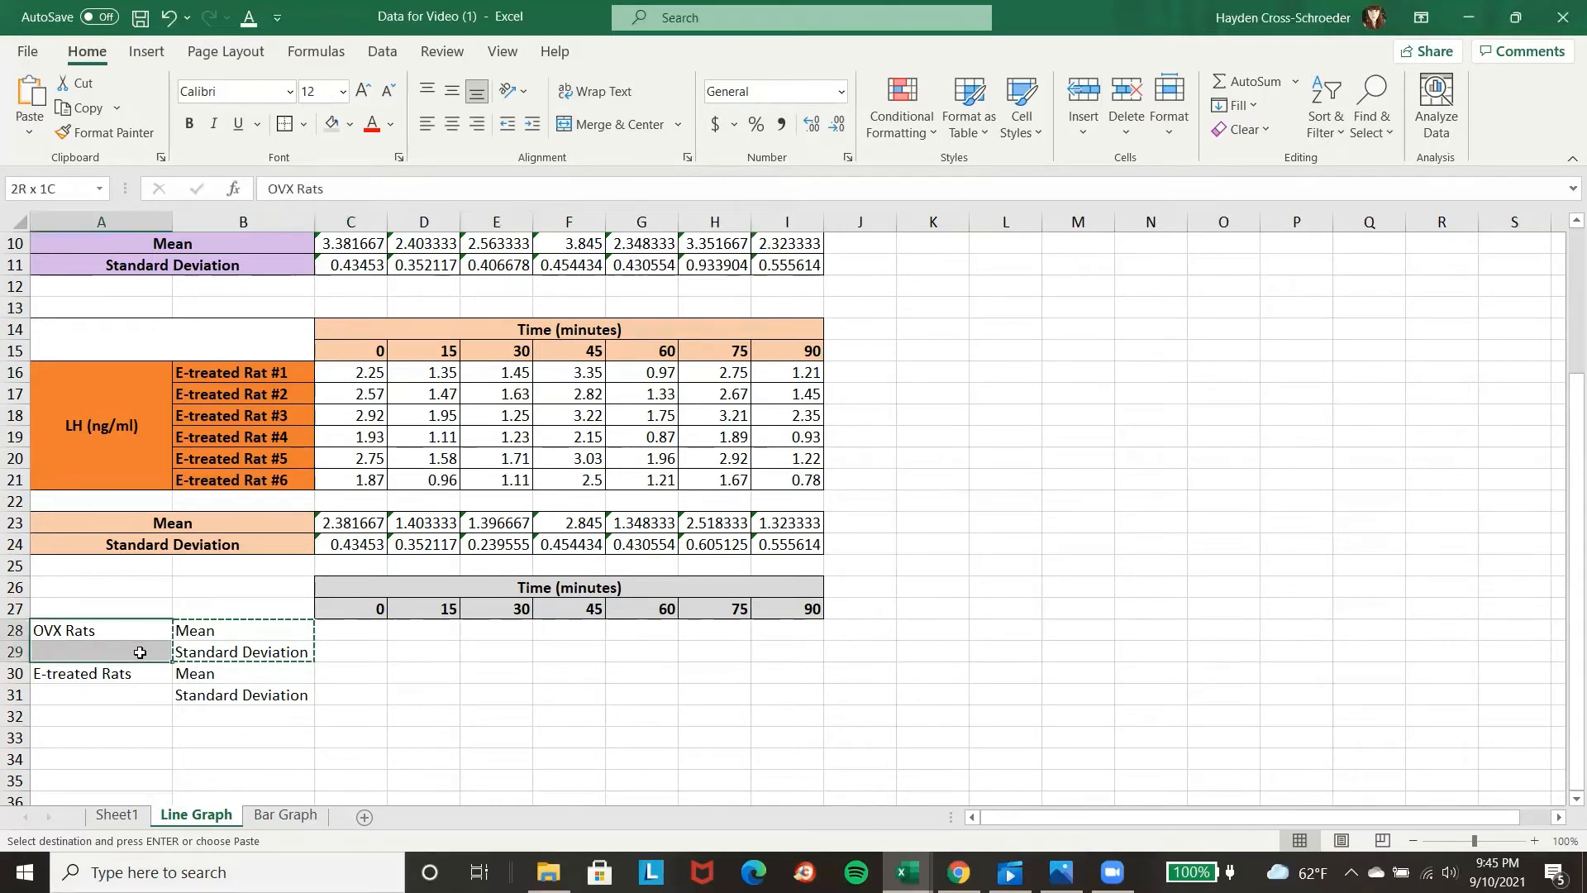
click(614, 125)
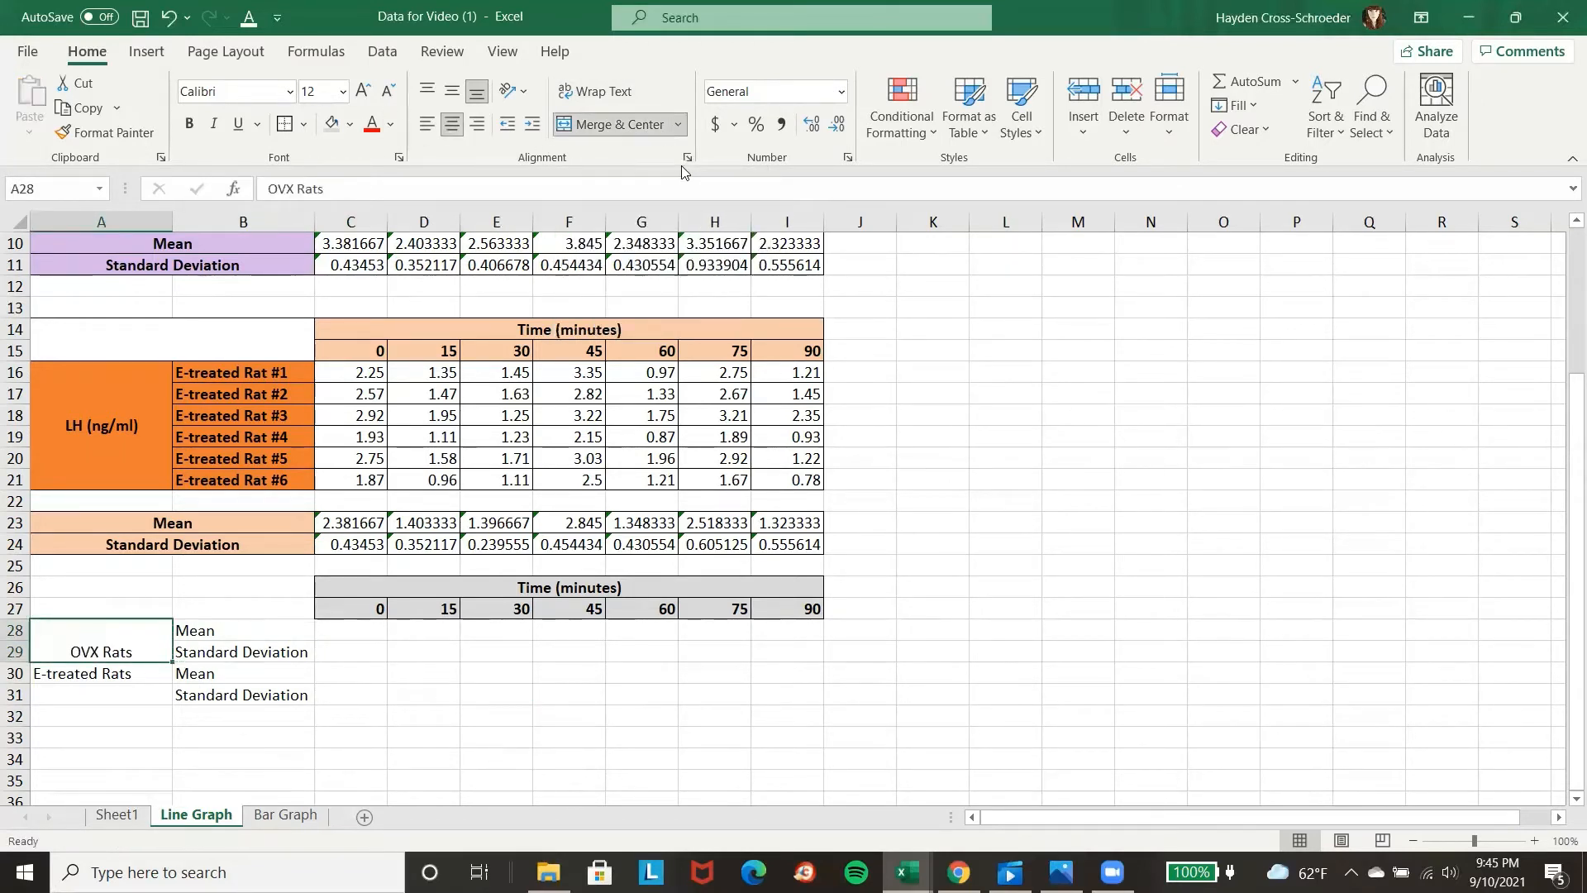
click(452, 91)
click(614, 126)
click(452, 91)
Fill the OVX label cells A28:B29 with light purple and the E-treated label cells A30:B31 with orange.
drag(105, 673, 240, 693)
click(390, 125)
click(374, 227)
click(349, 125)
click(351, 372)
Apply all borders to the summary table A26:I31 and merge its blank corner cells A26:B27.
drag(105, 588, 240, 610)
click(286, 125)
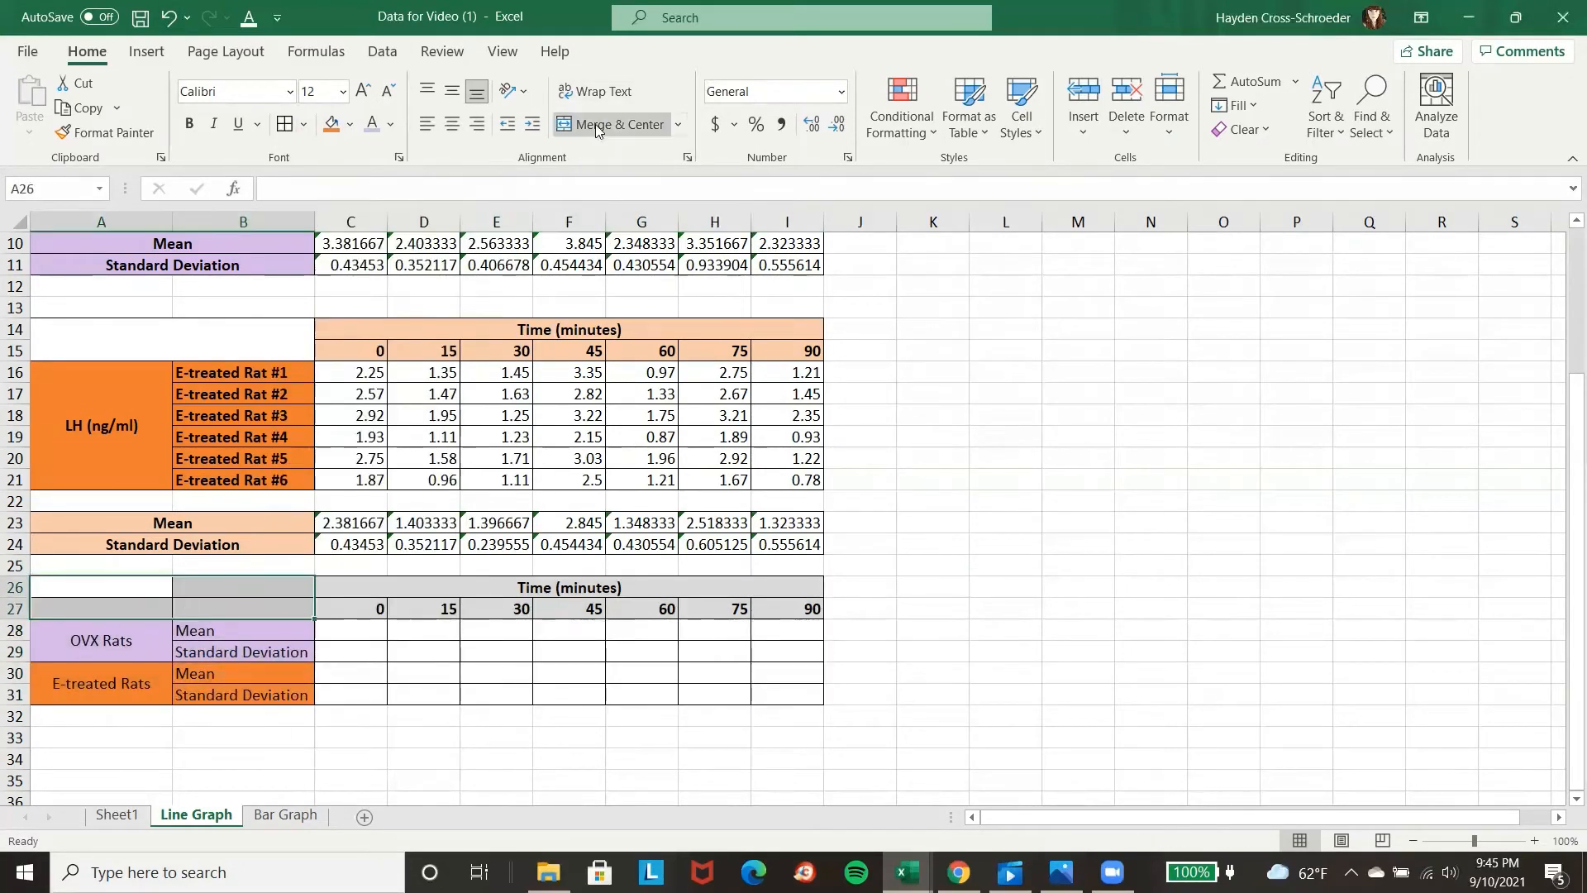
click(599, 125)
click(1020, 586)
Copy the OVX means and standard deviations in C10:I11 and paste them as values into the summary table starting at C28.
scroll(992, 665, up, 1)
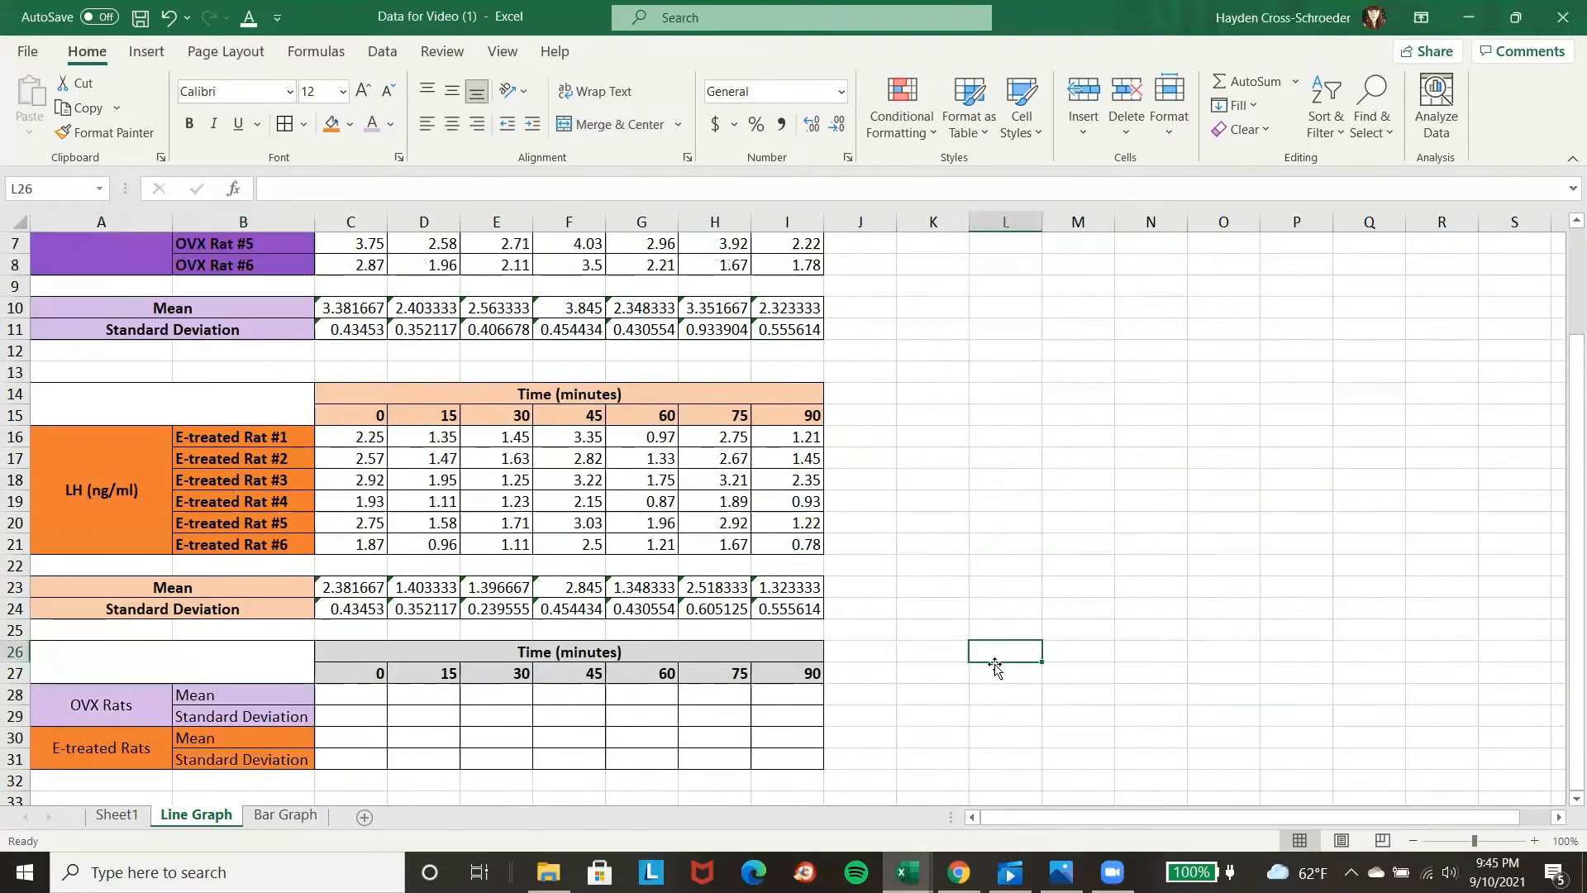
drag(349, 307, 769, 325)
key(ctrl+c)
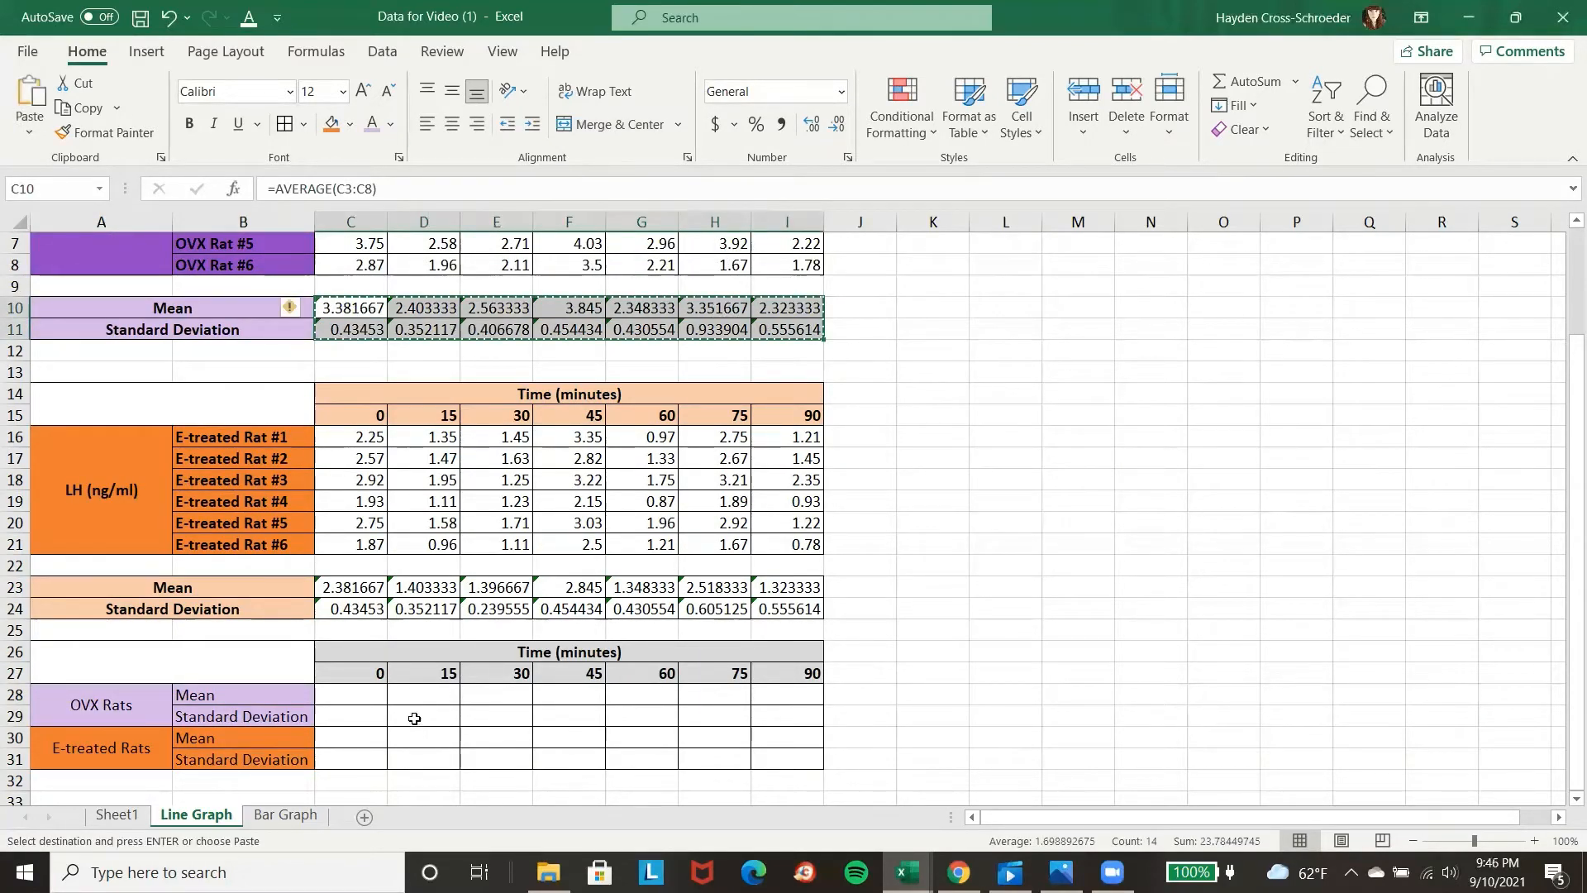
click(348, 699)
right_click(348, 697)
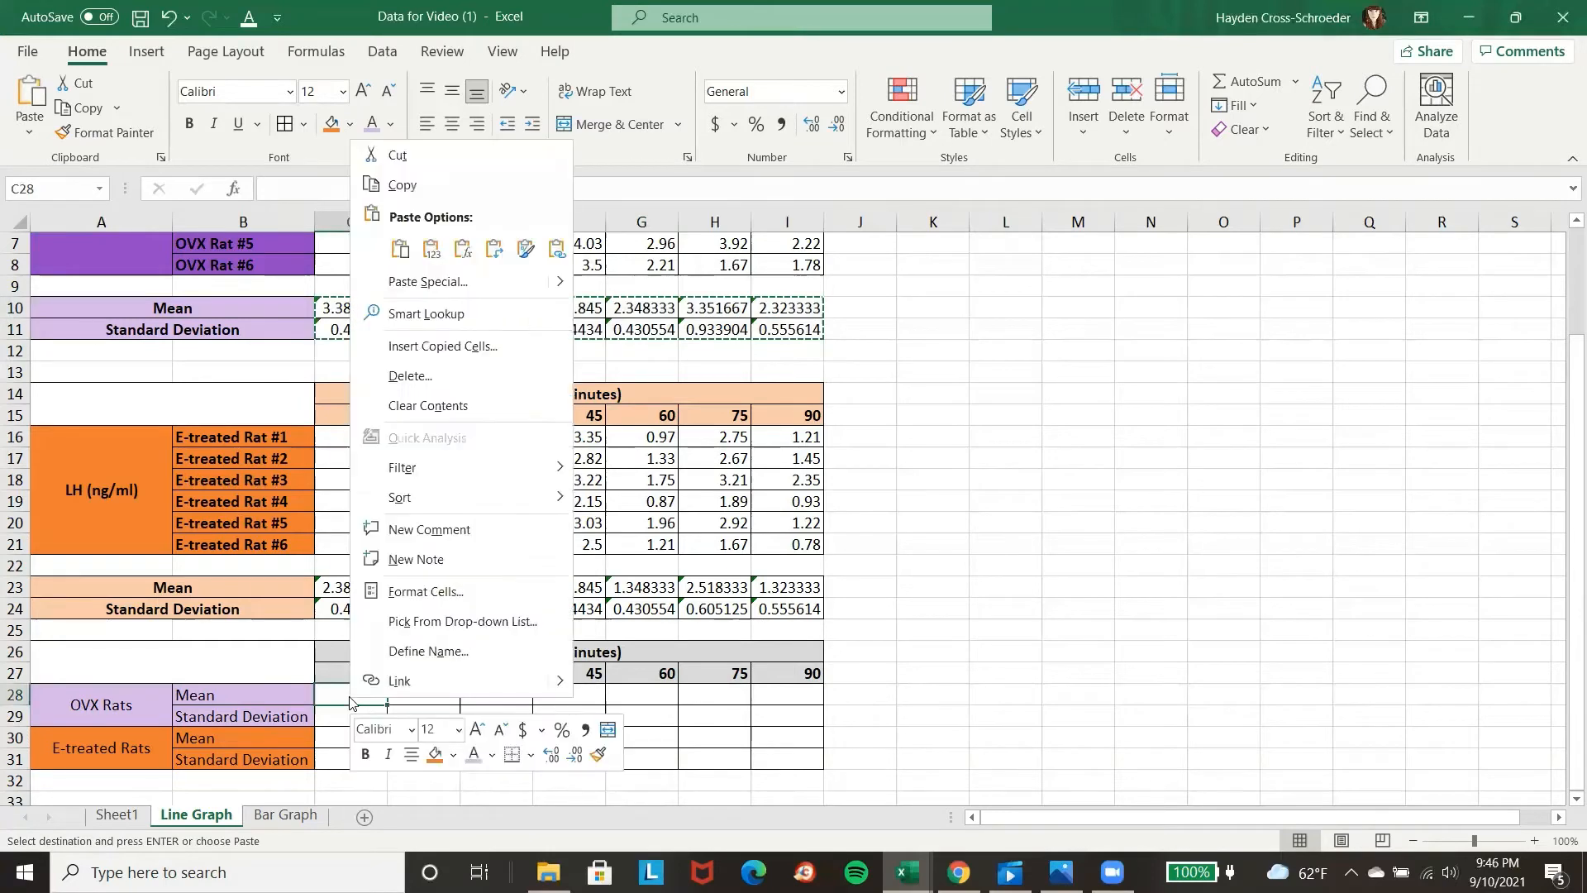
click(428, 252)
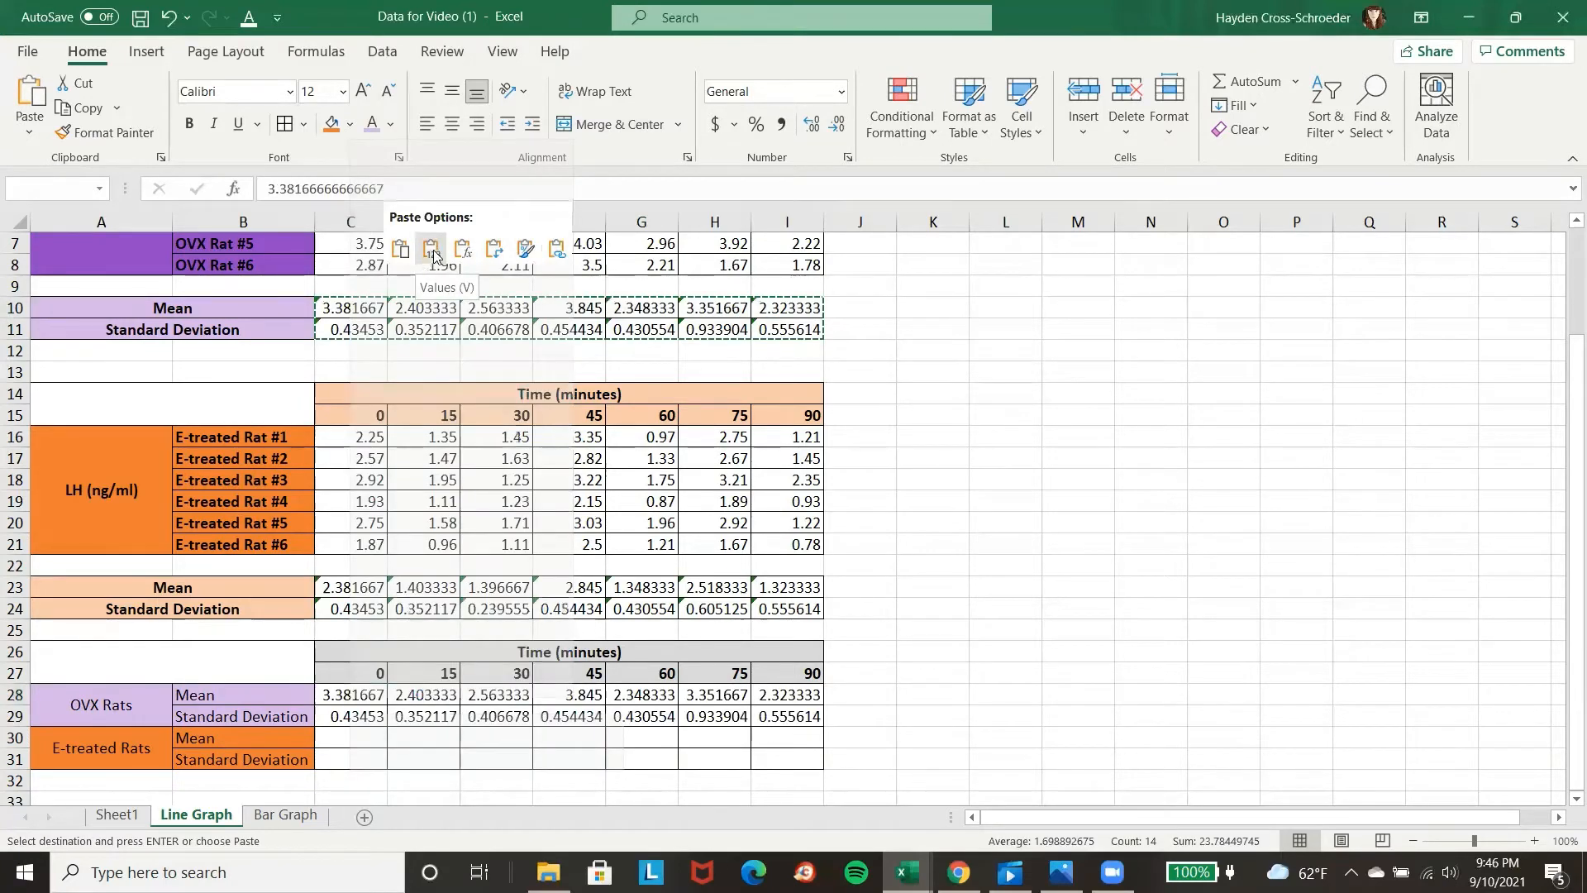
click(424, 261)
Copy the E-treated means and standard deviations in C23:I24 and paste them as values into the summary table starting at C30.
click(353, 741)
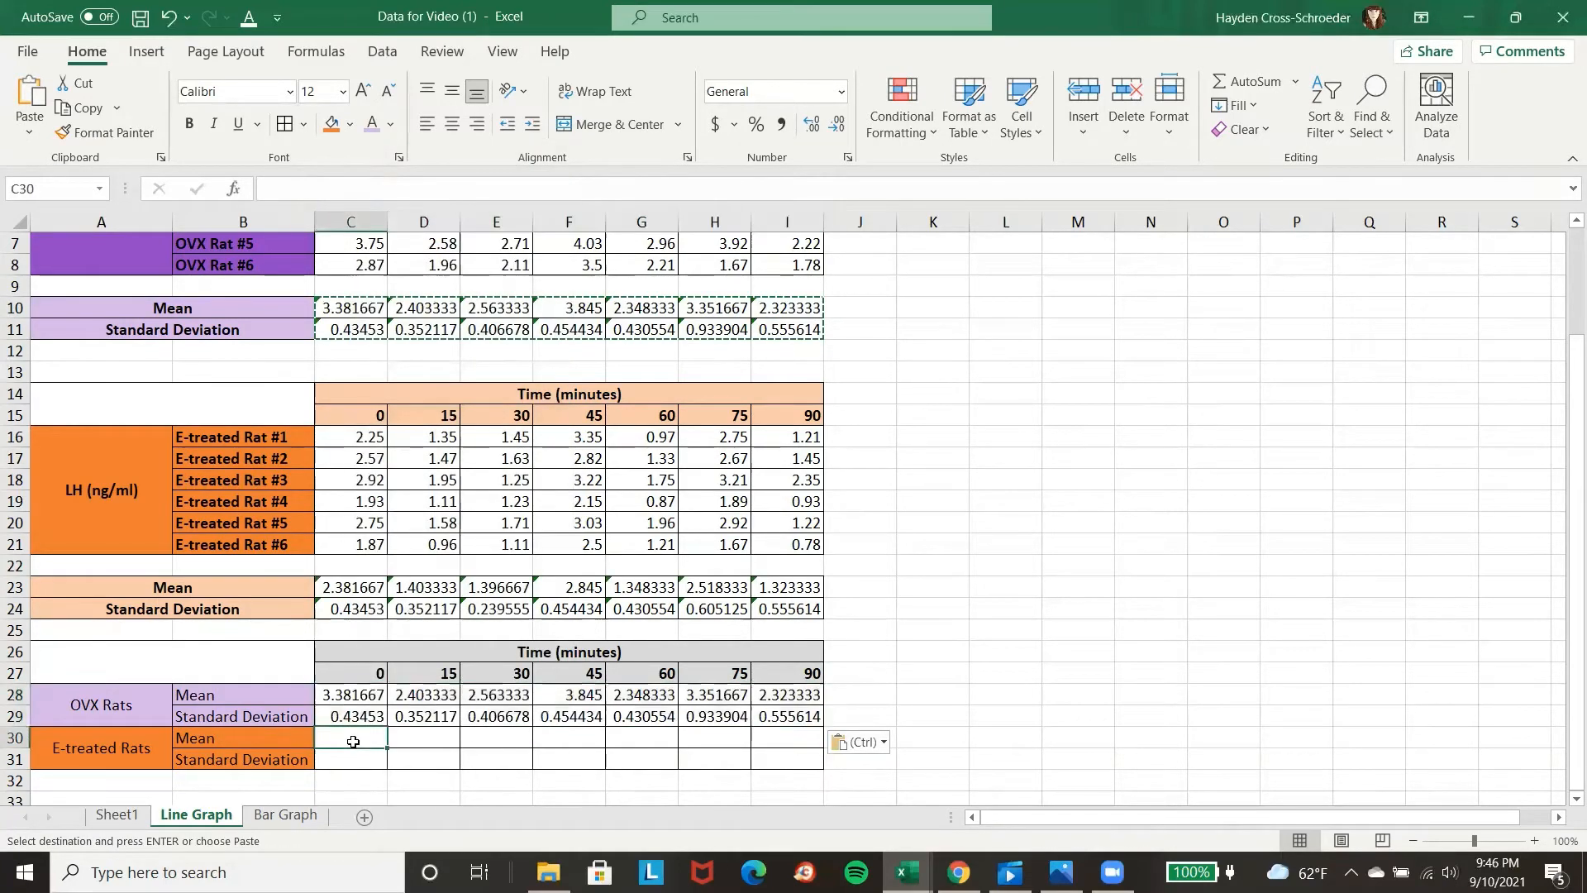
drag(376, 586, 778, 602)
key(ctrl+c)
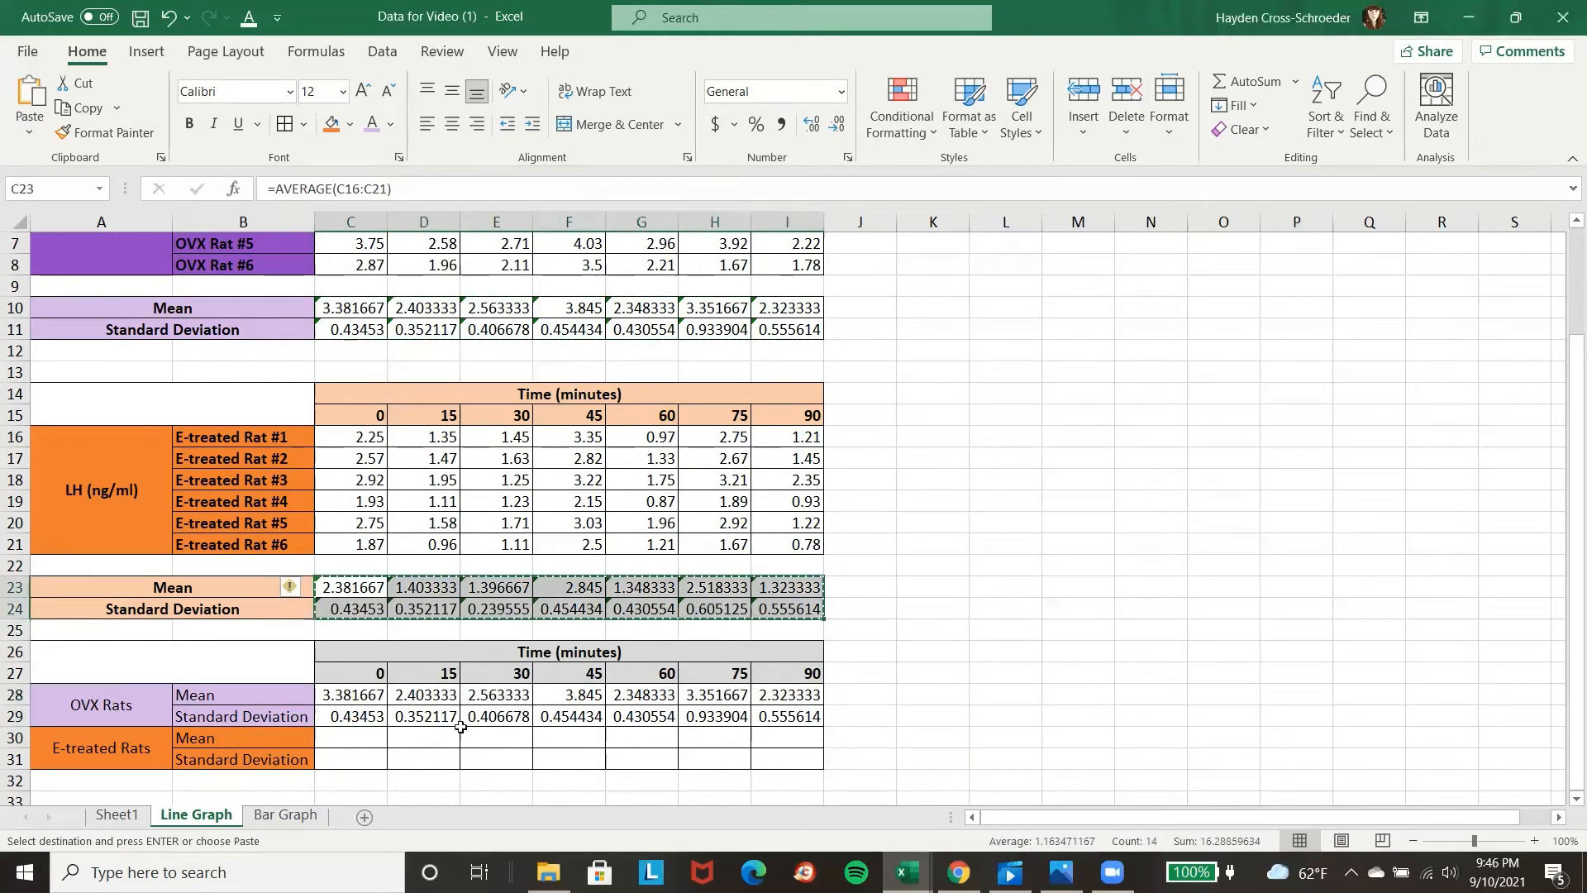
click(353, 744)
right_click(354, 743)
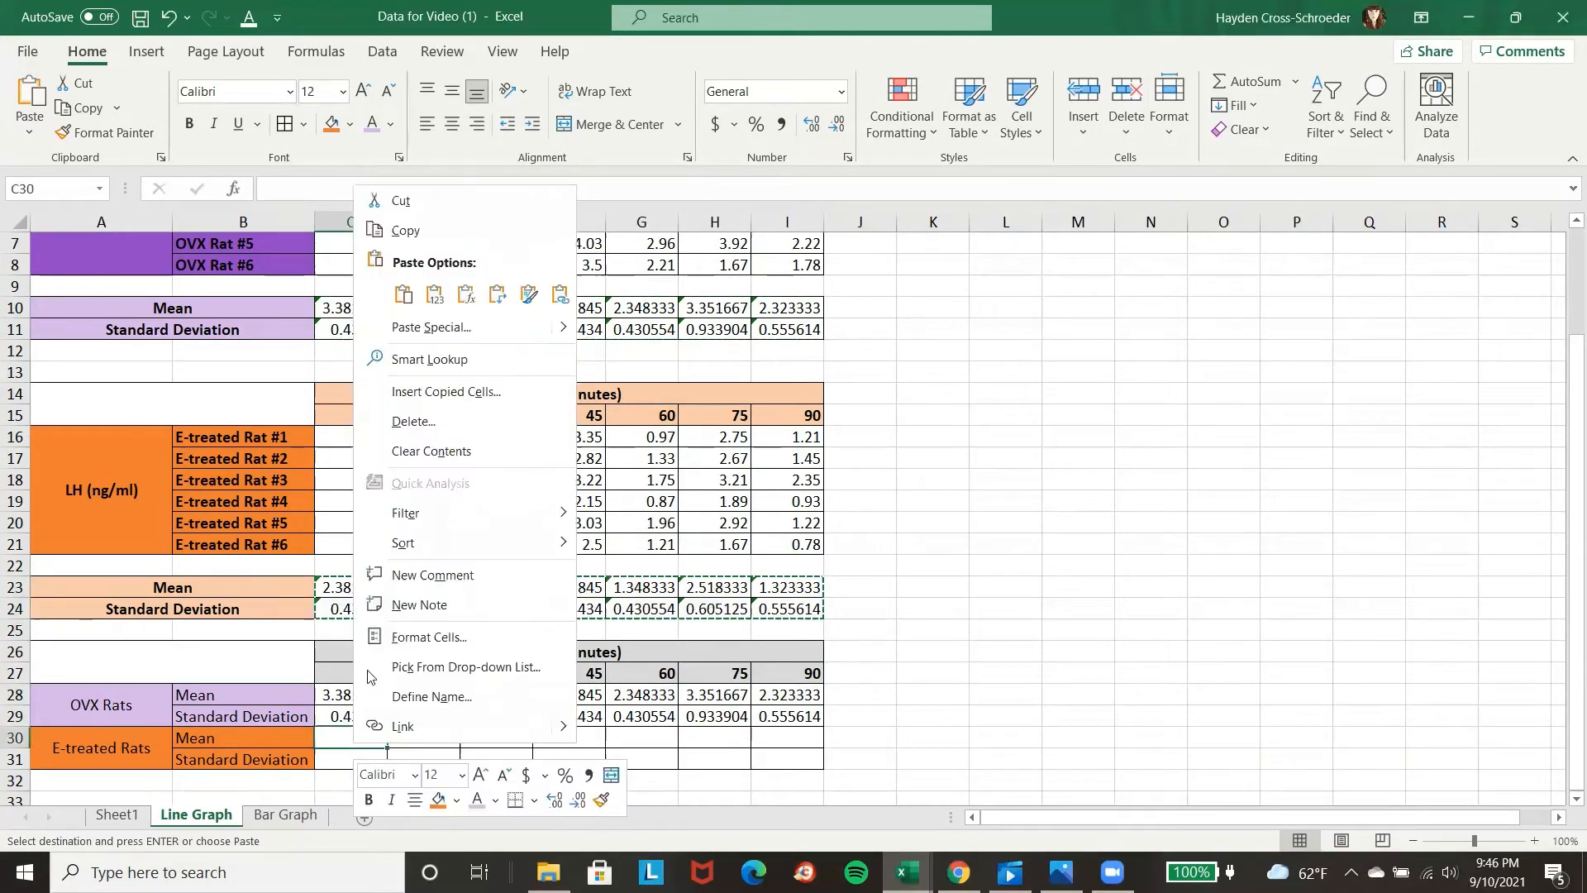
click(432, 296)
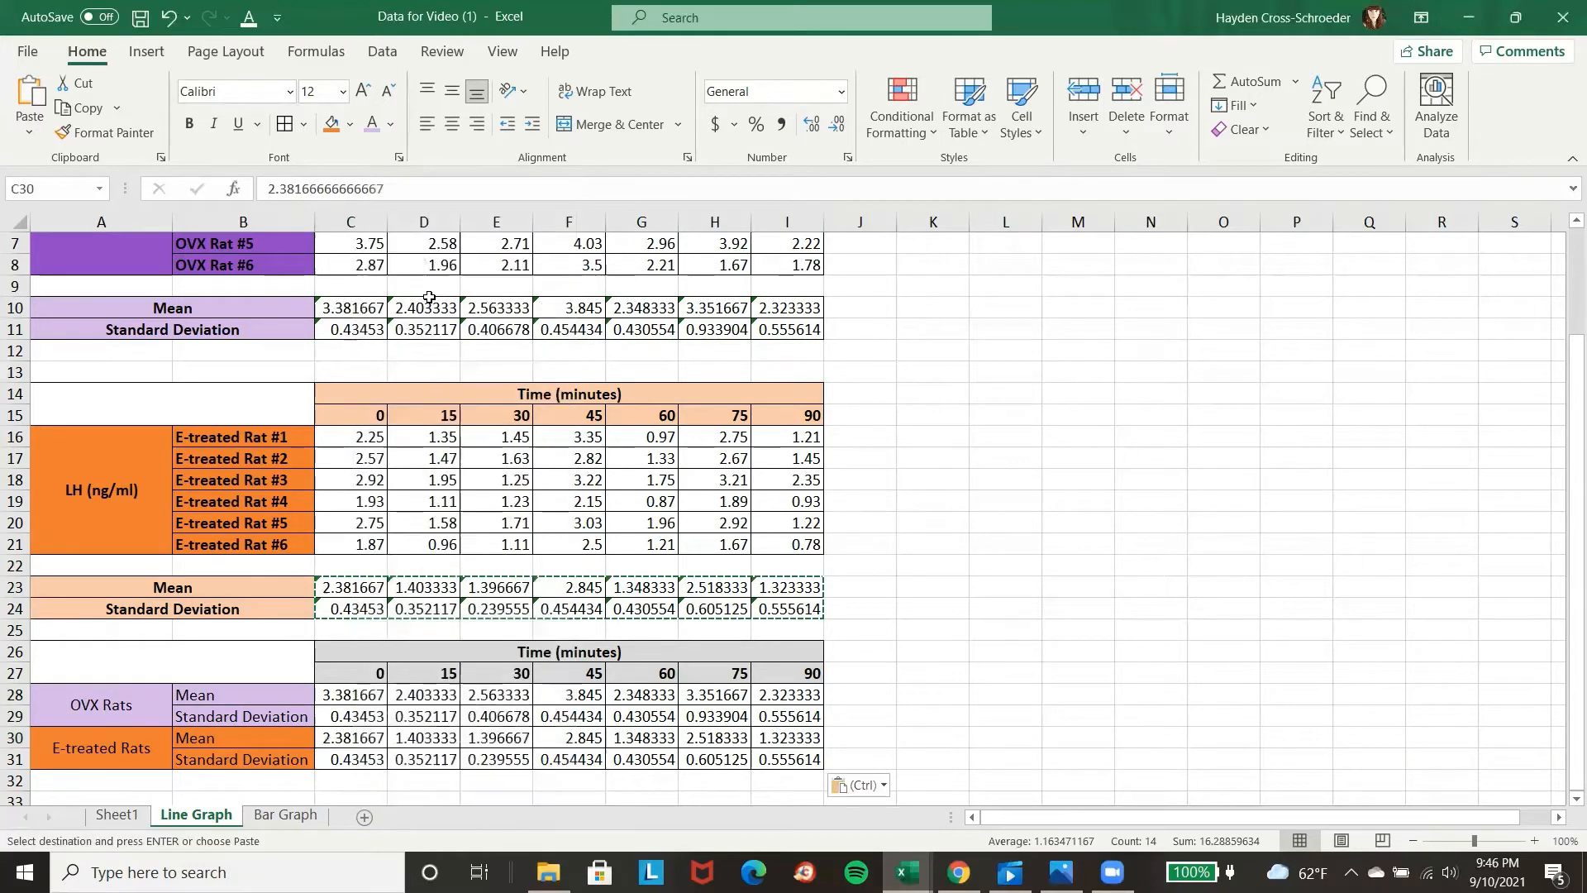
click(1001, 757)
Fill the OVX mean values C28:I28 in the summary table with purple.
scroll(598, 624, down, 1)
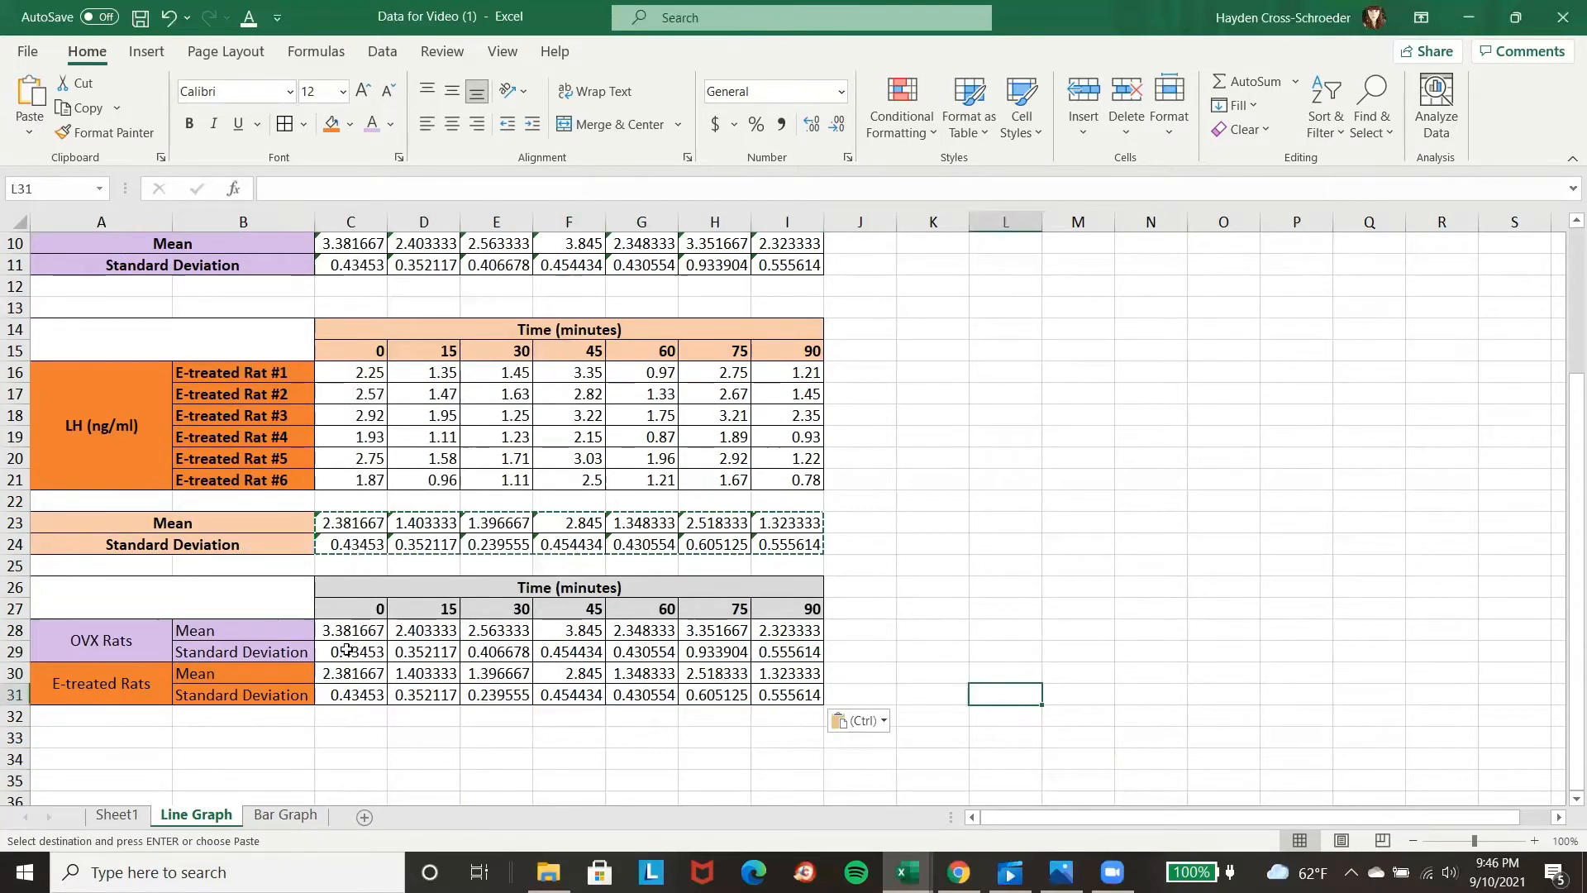
drag(355, 630, 770, 635)
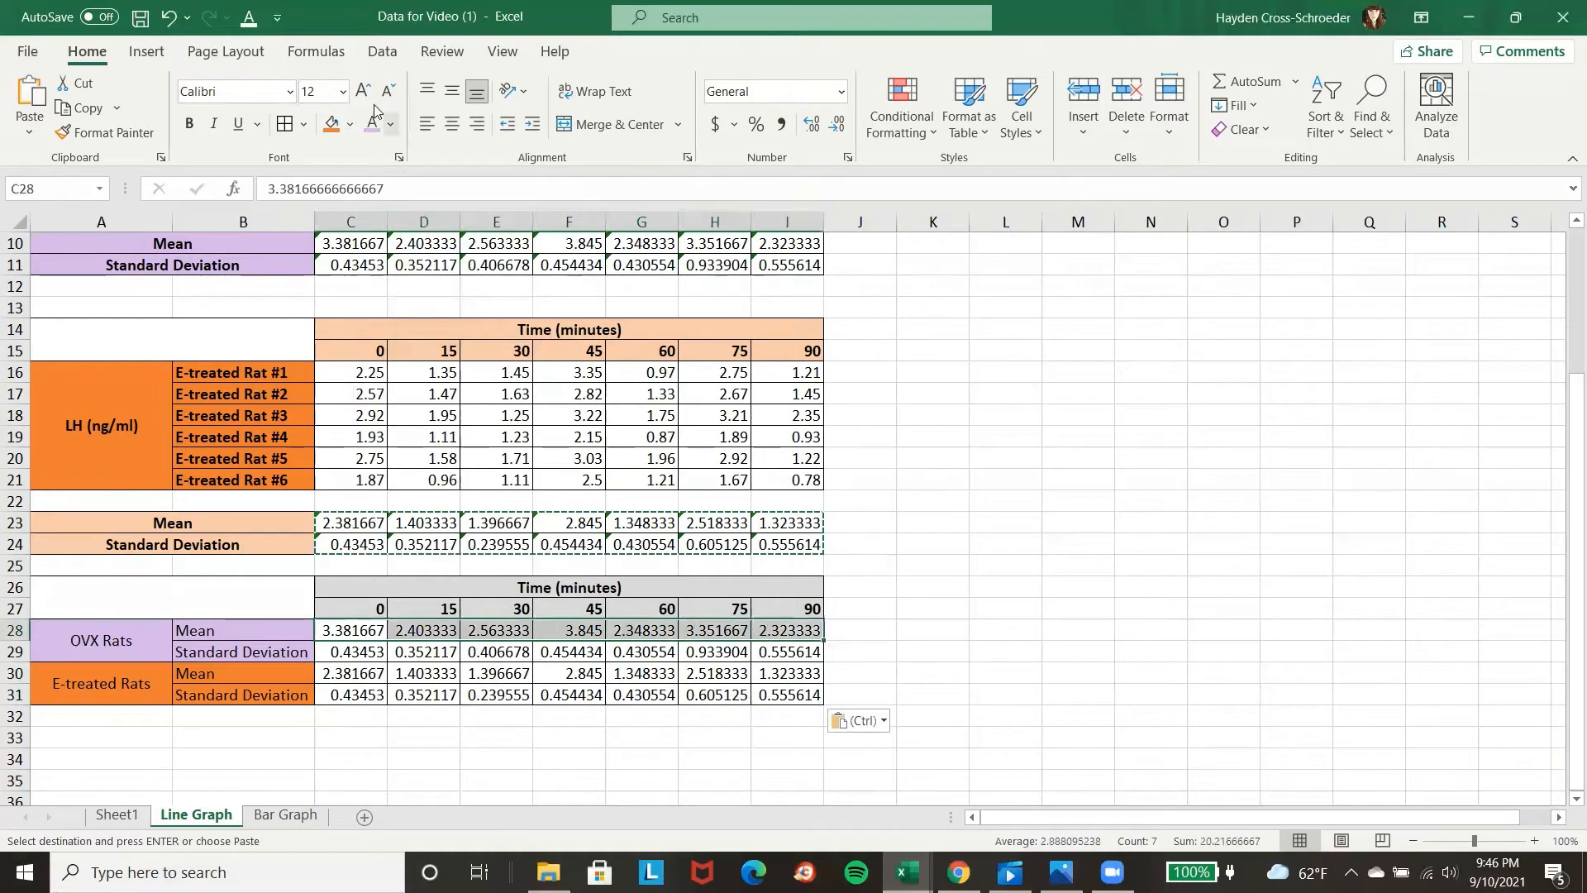
click(394, 124)
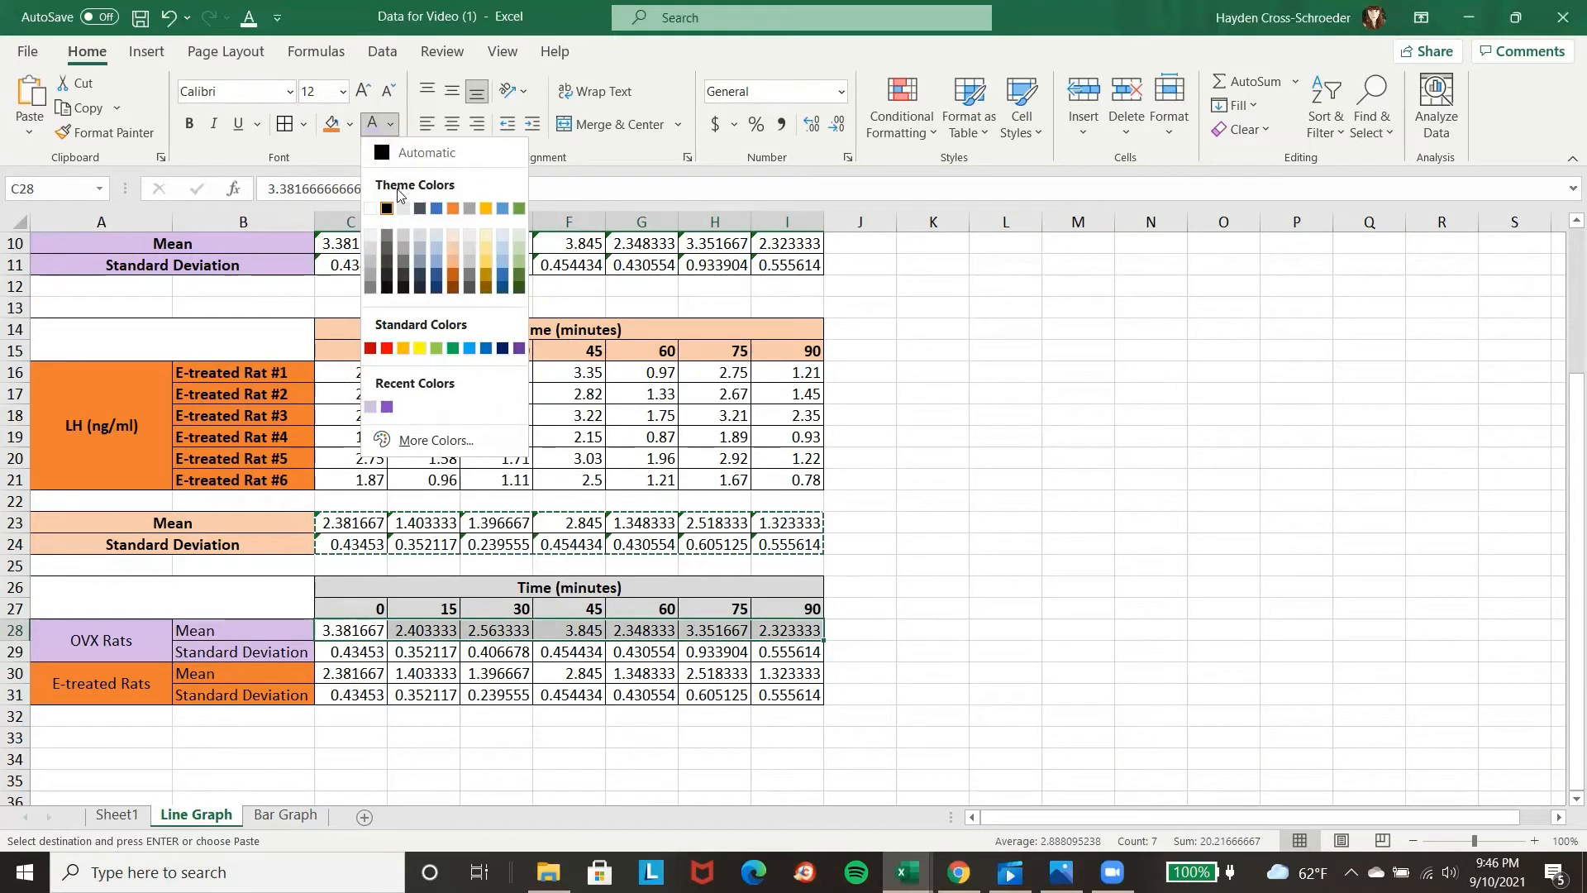
click(386, 407)
click(349, 124)
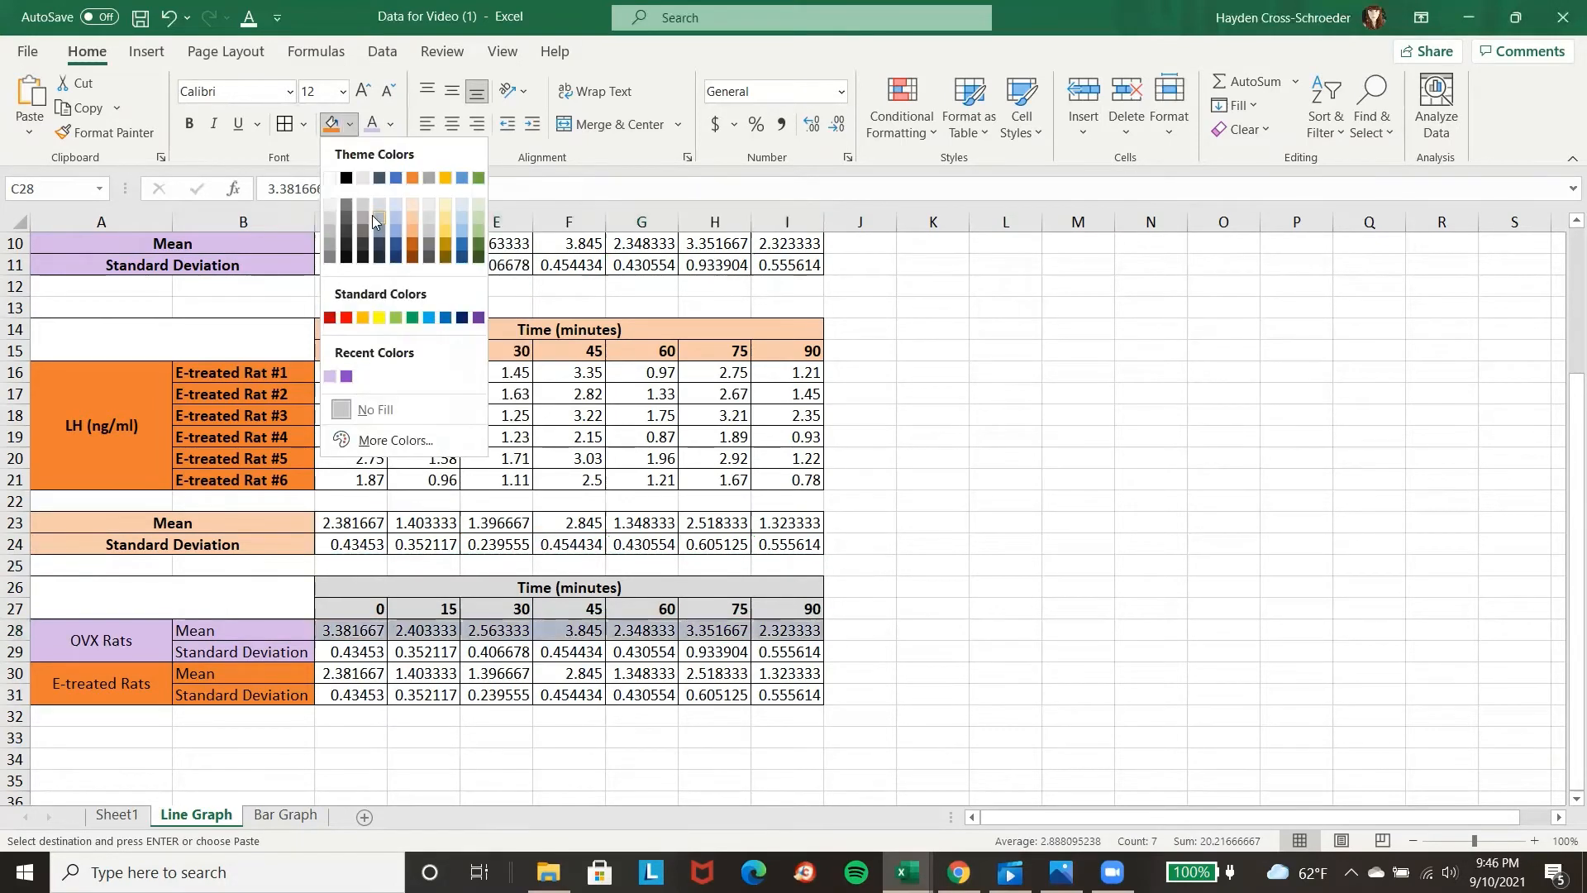
click(347, 376)
Fill the E-treated mean values C30:I30 in the summary table with orange.
drag(343, 676, 768, 673)
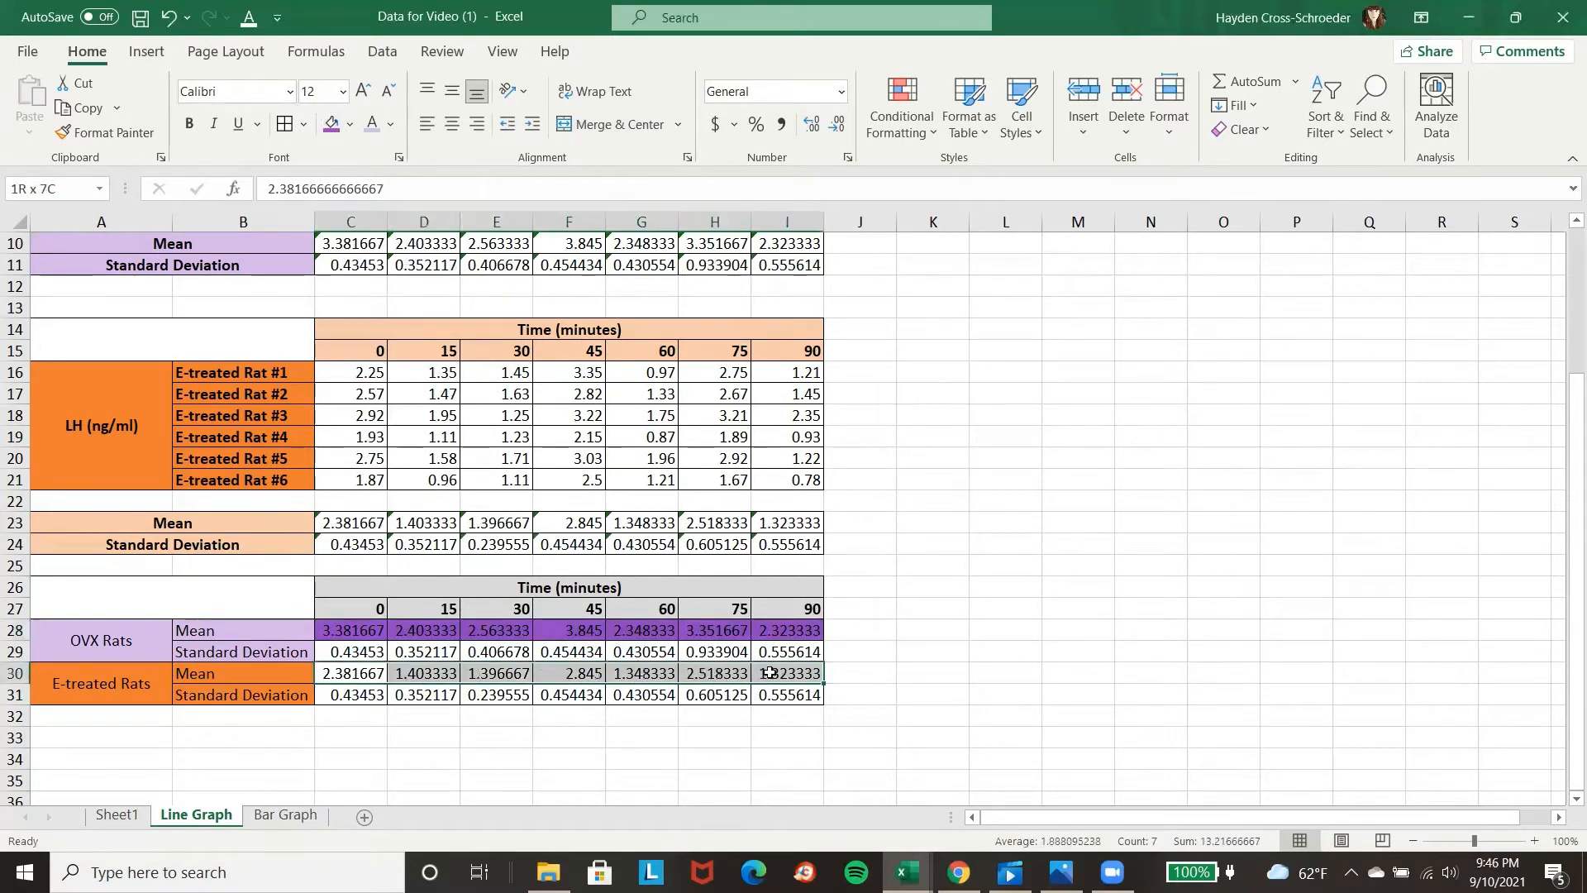
click(350, 124)
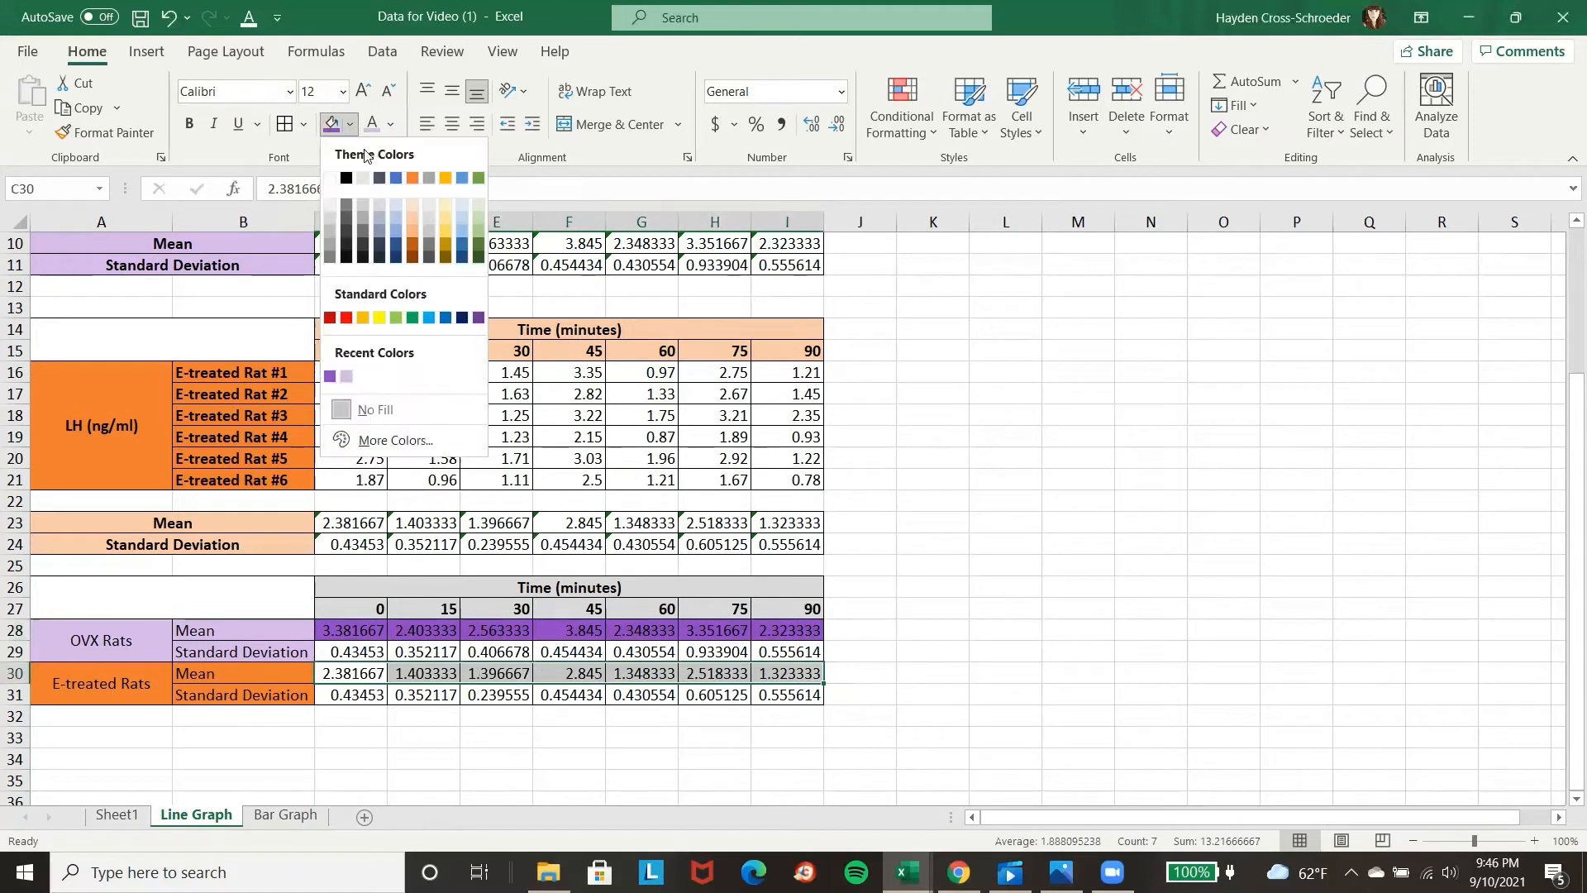
click(413, 245)
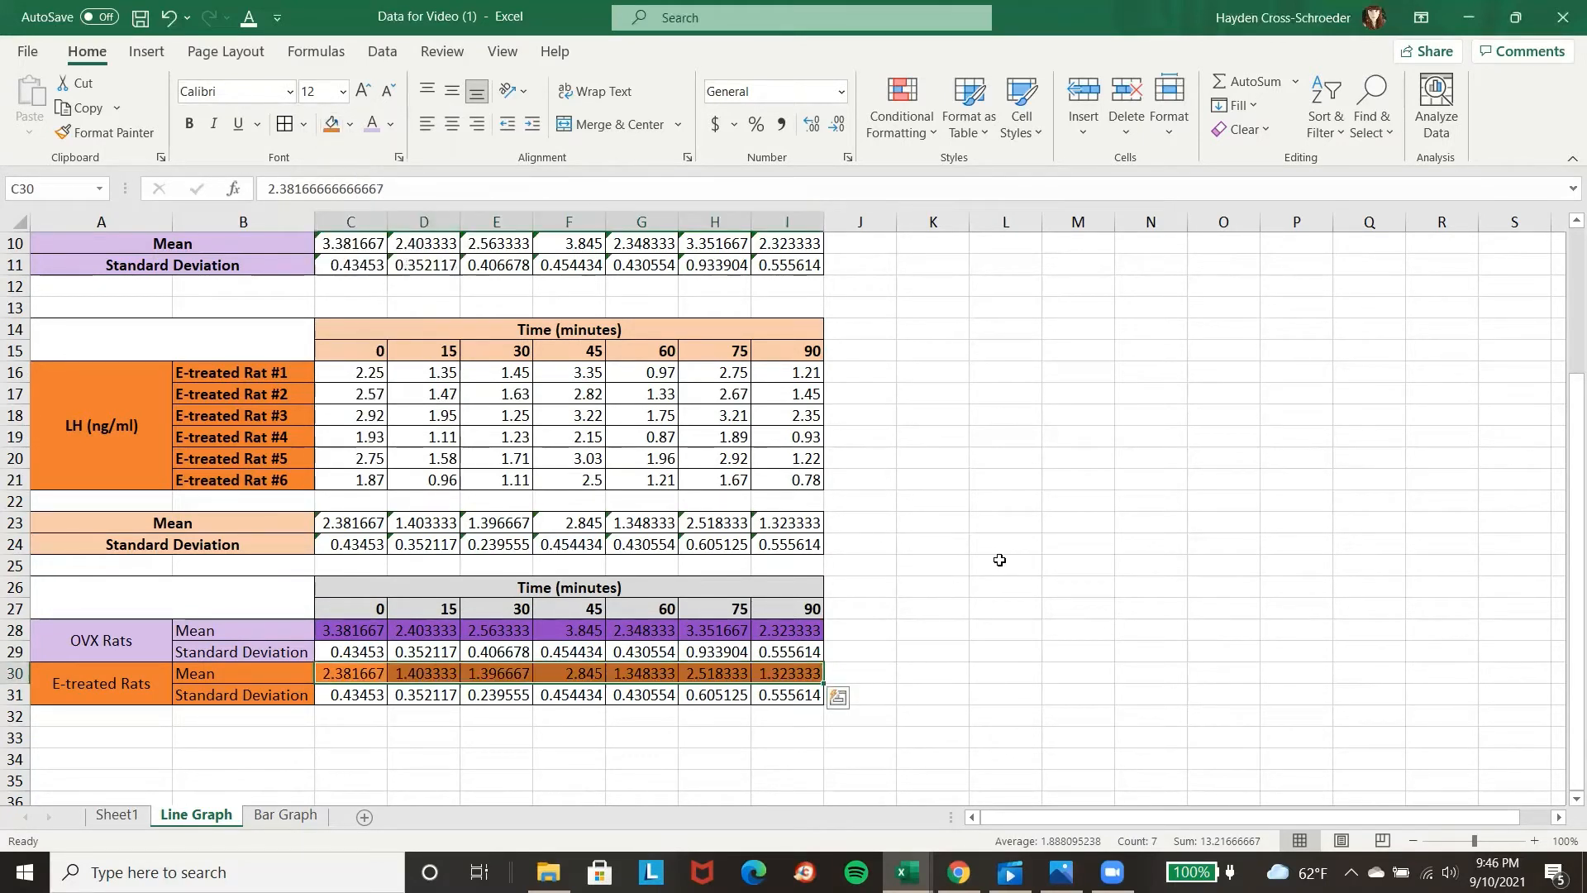
click(145, 690)
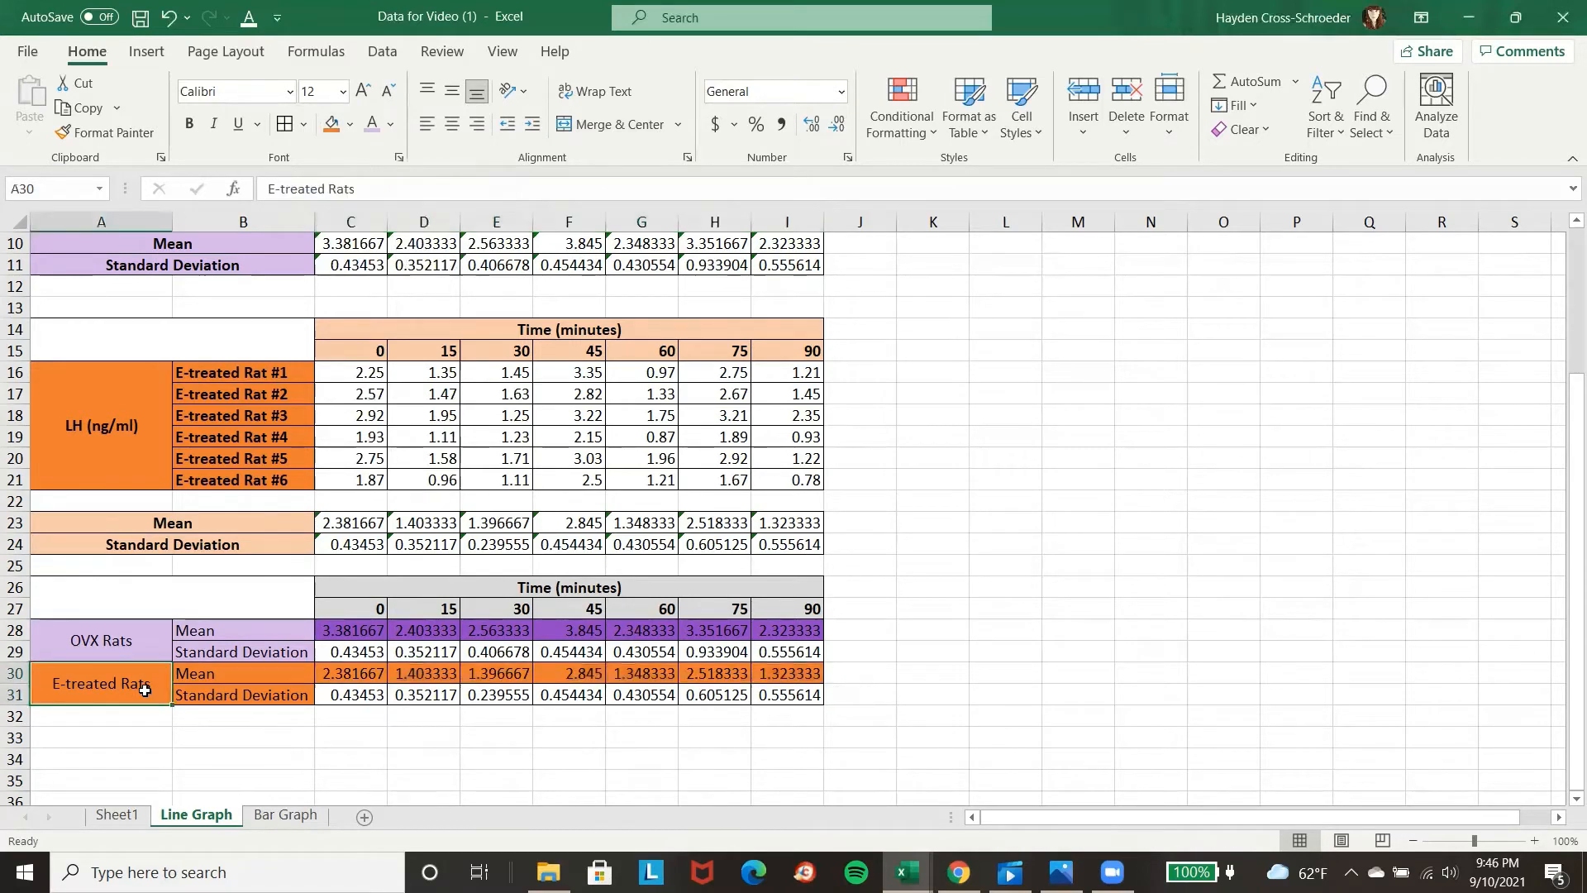
Fill the OVX Rats label cells A28:B29 in the summary table with the same darker purple as the OVX mean values.
drag(106, 653, 200, 639)
click(350, 122)
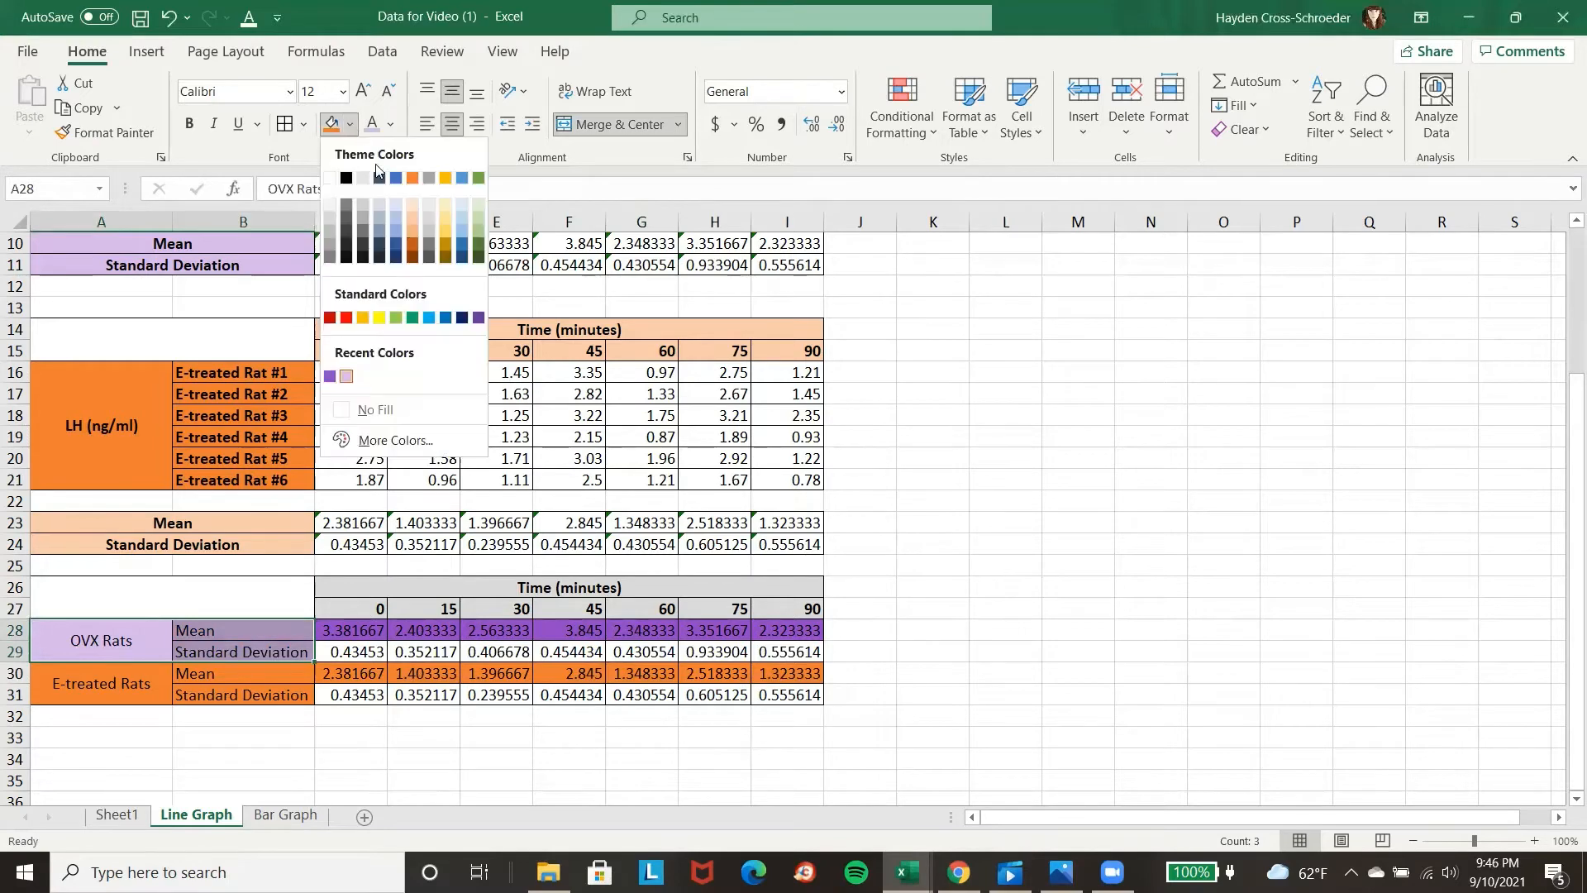
click(333, 377)
click(1121, 633)
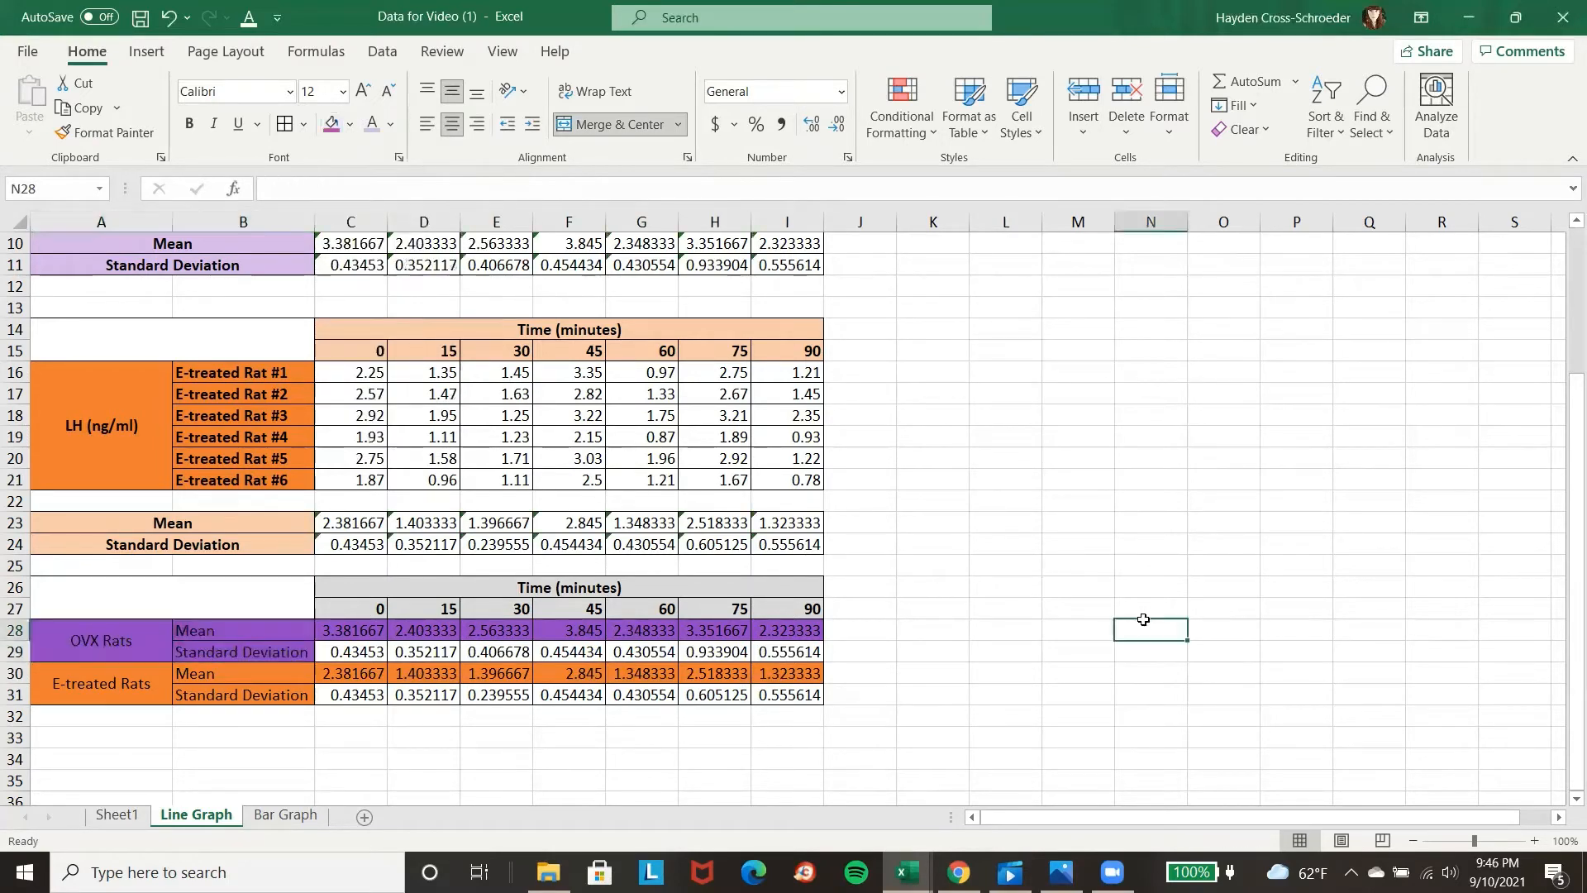
Insert an empty markers-only scatter chart, place it below the summary table and enlarge it to reach the table's last column.
scroll(1139, 622, up, 3)
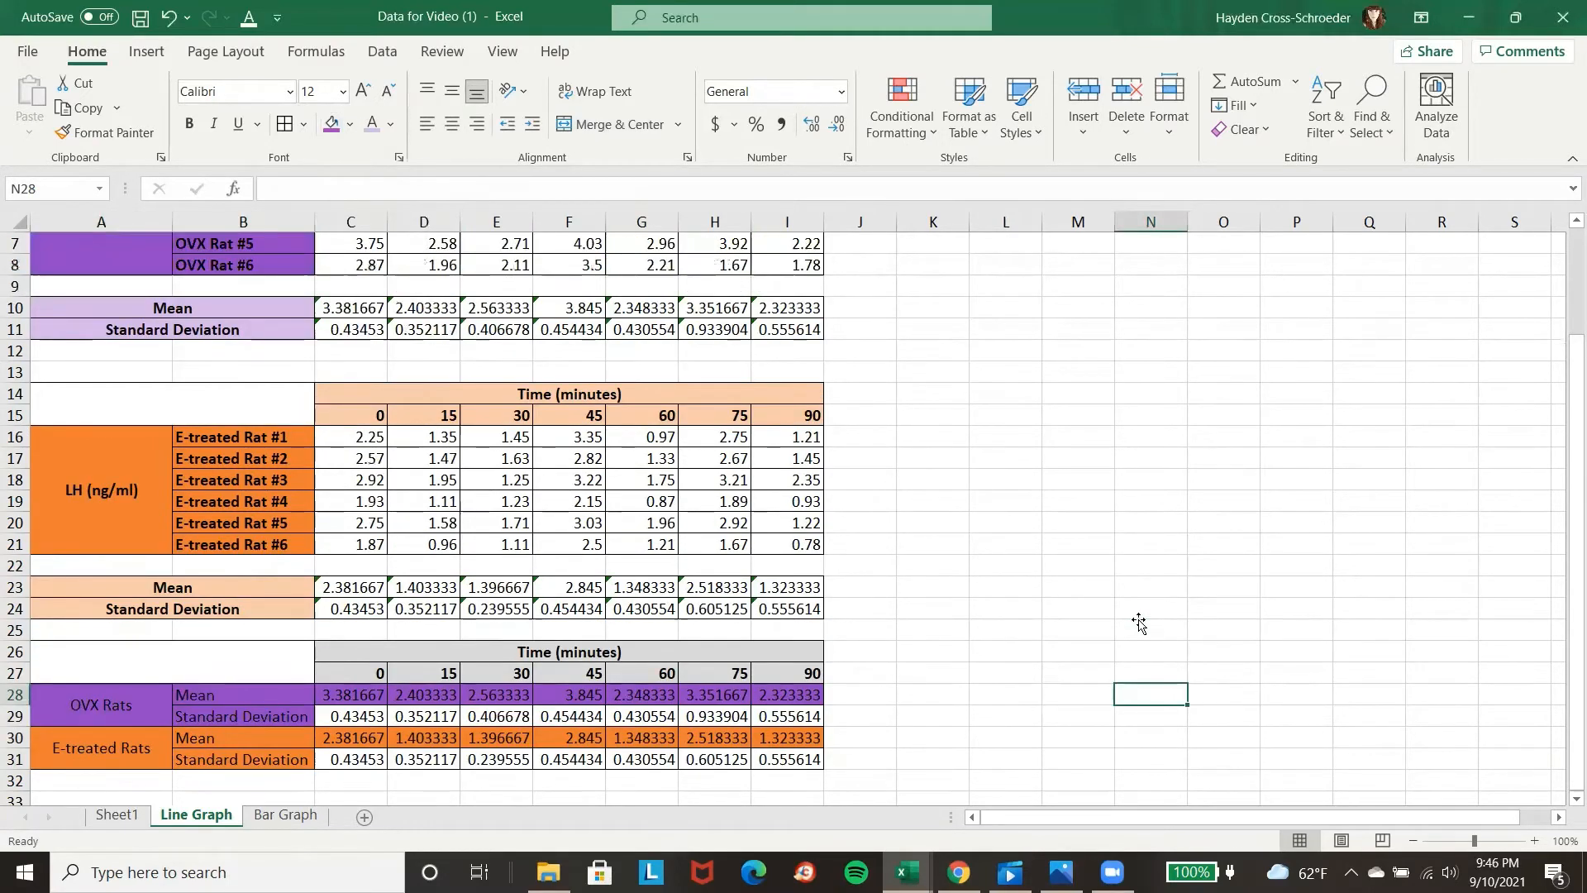
scroll(1140, 604, down, 3)
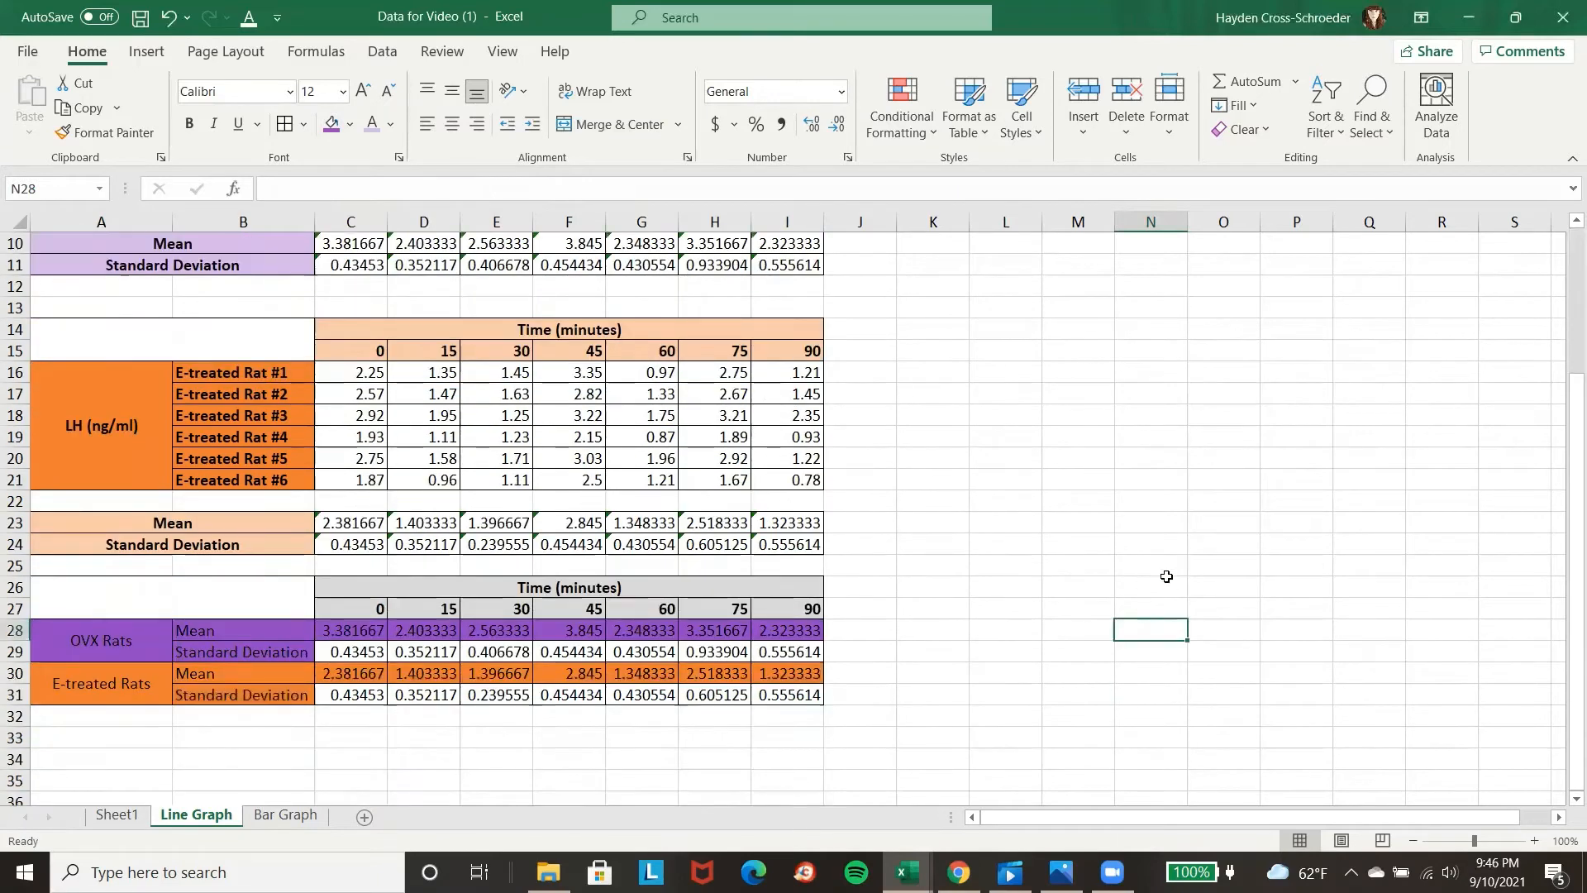
scroll(612, 644, down, 1)
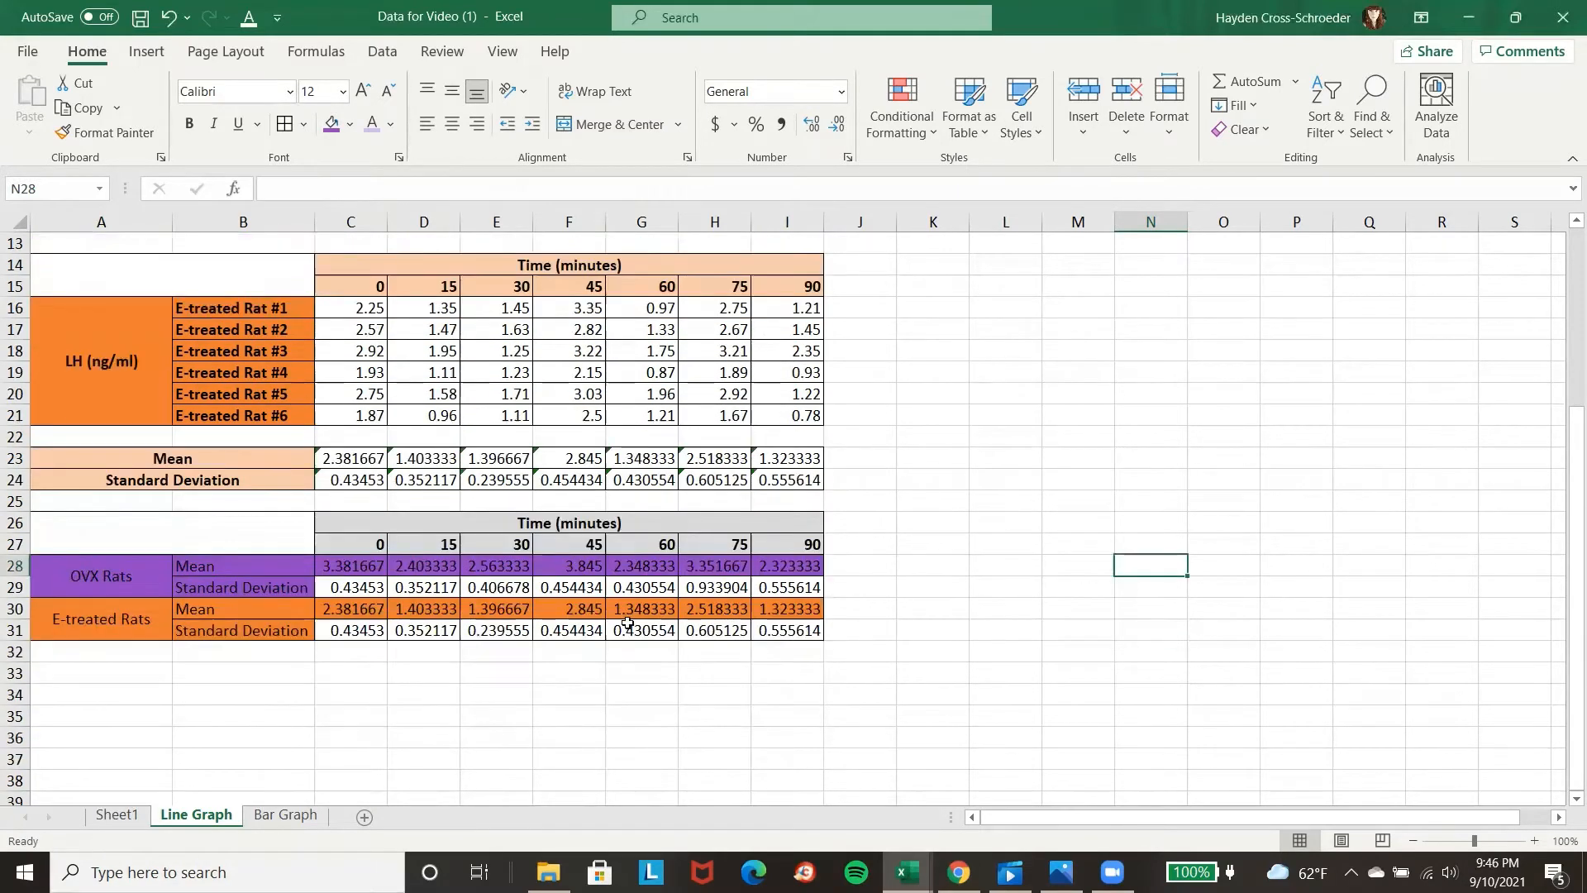
scroll(446, 490, down, 3)
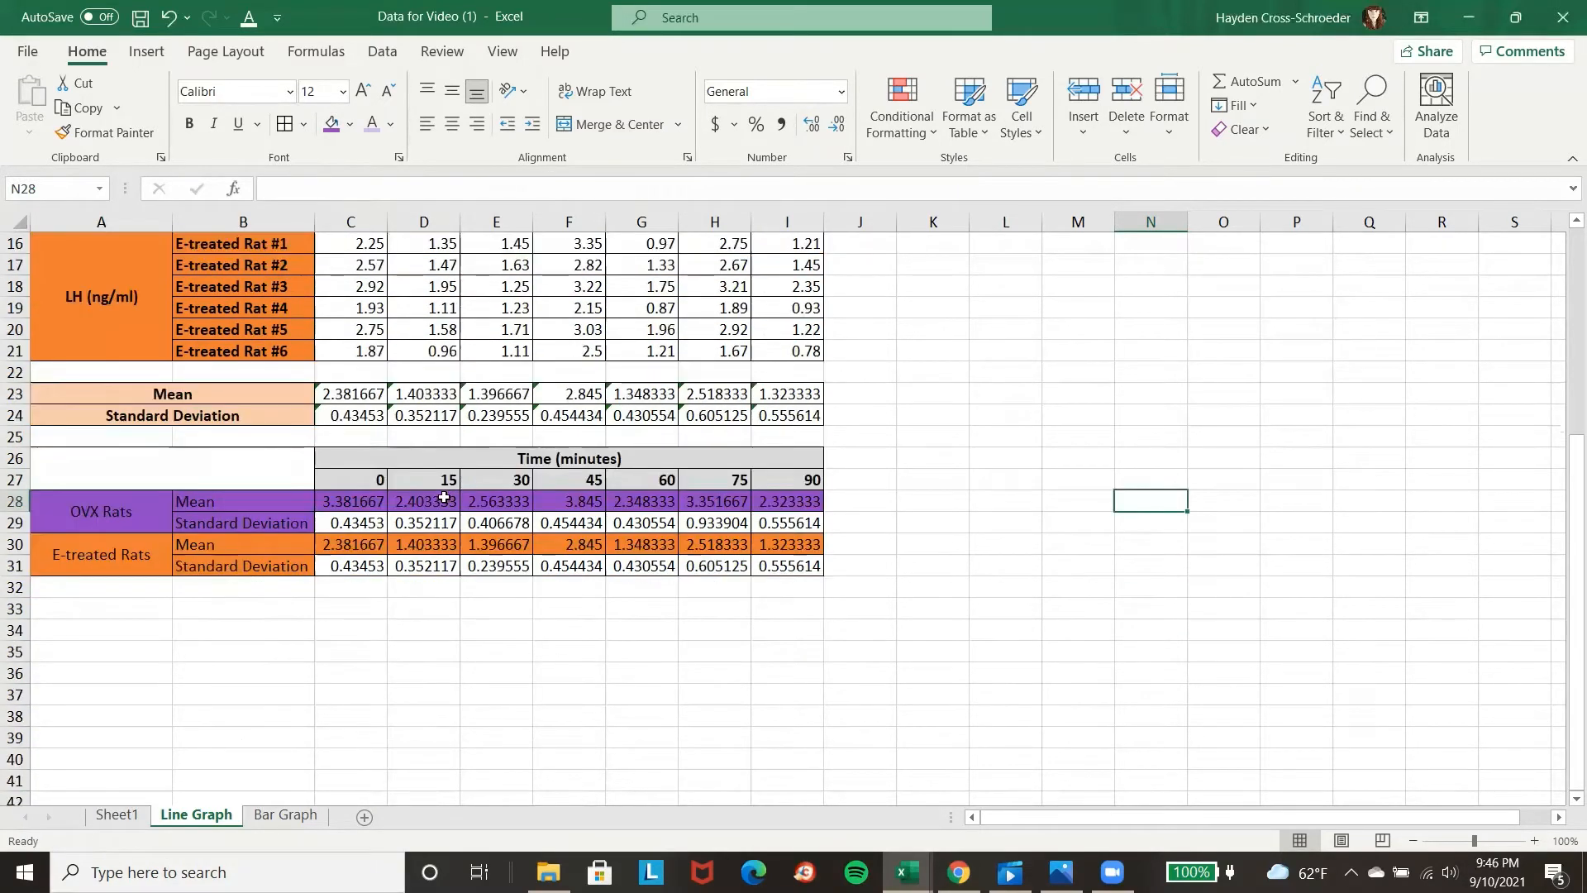
scroll(455, 492, down, 1)
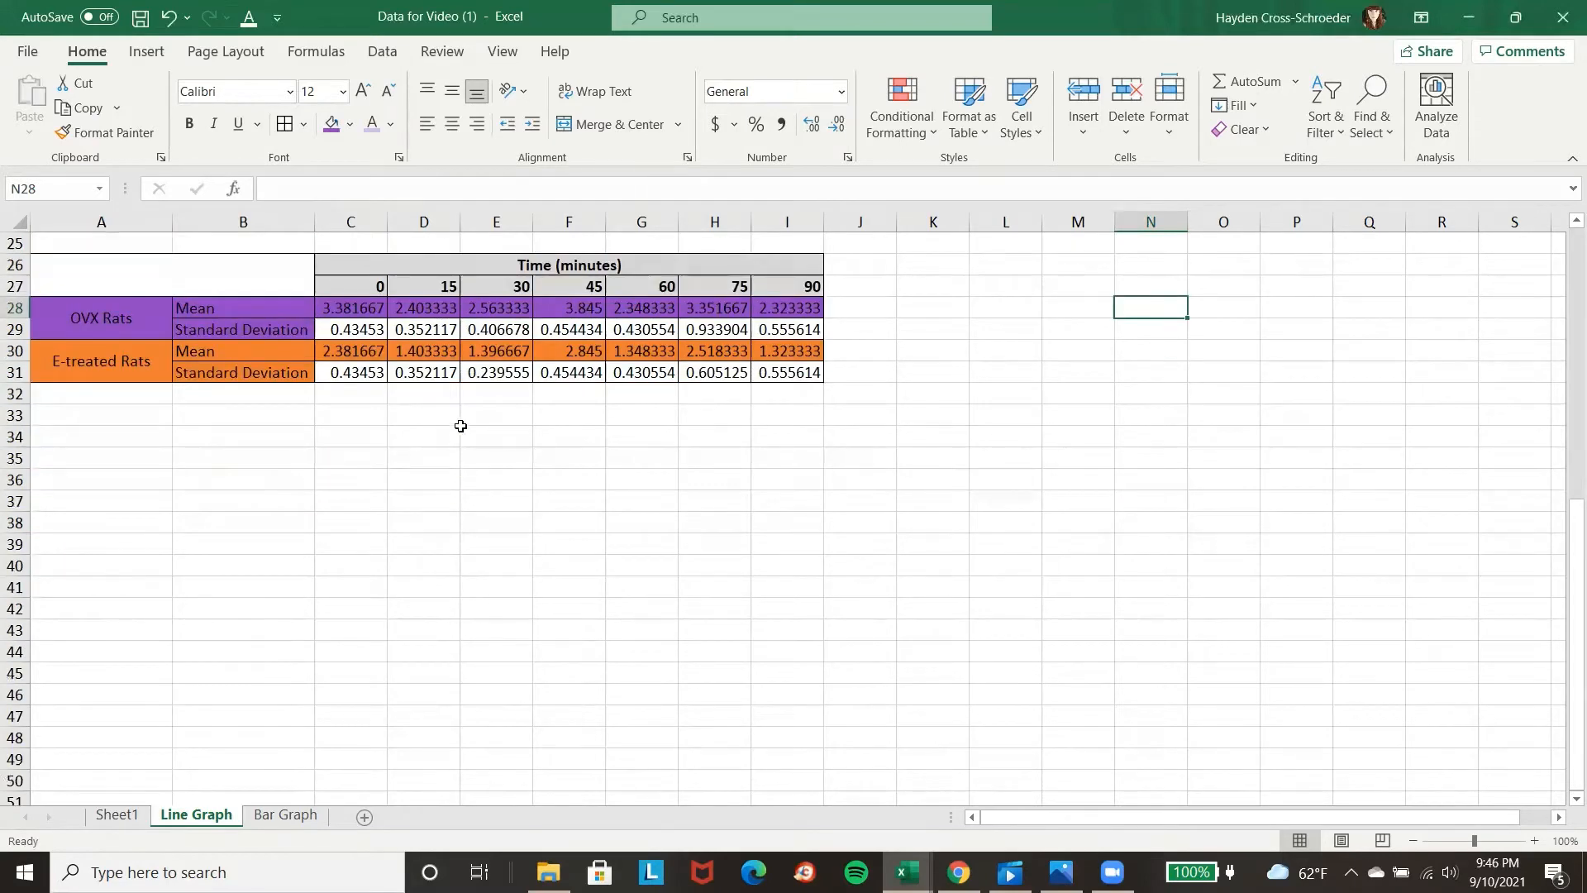
click(155, 52)
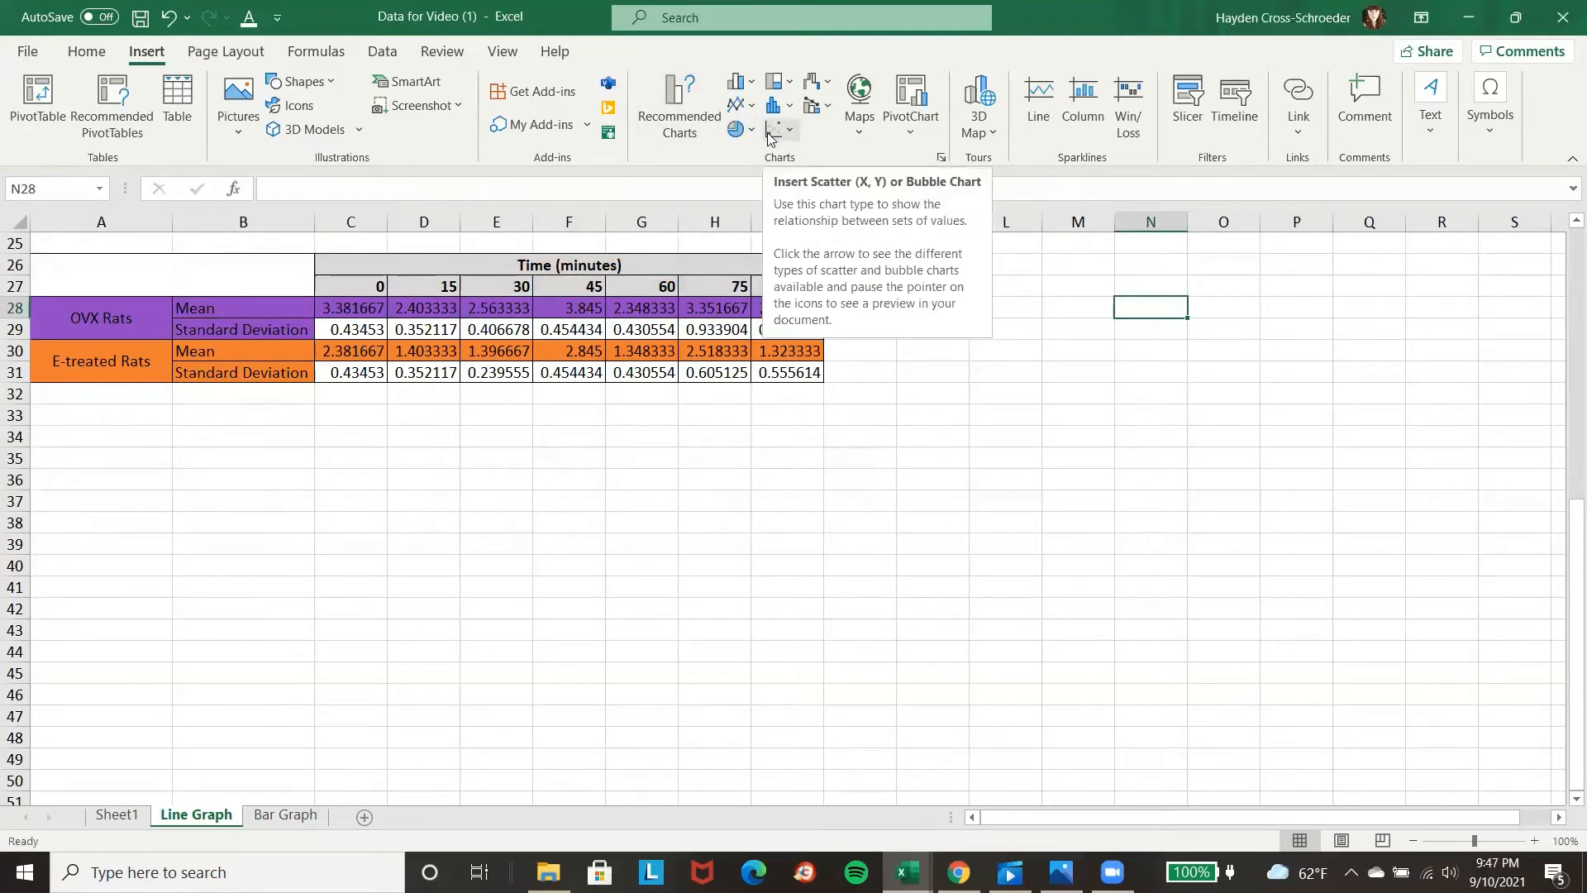
click(791, 129)
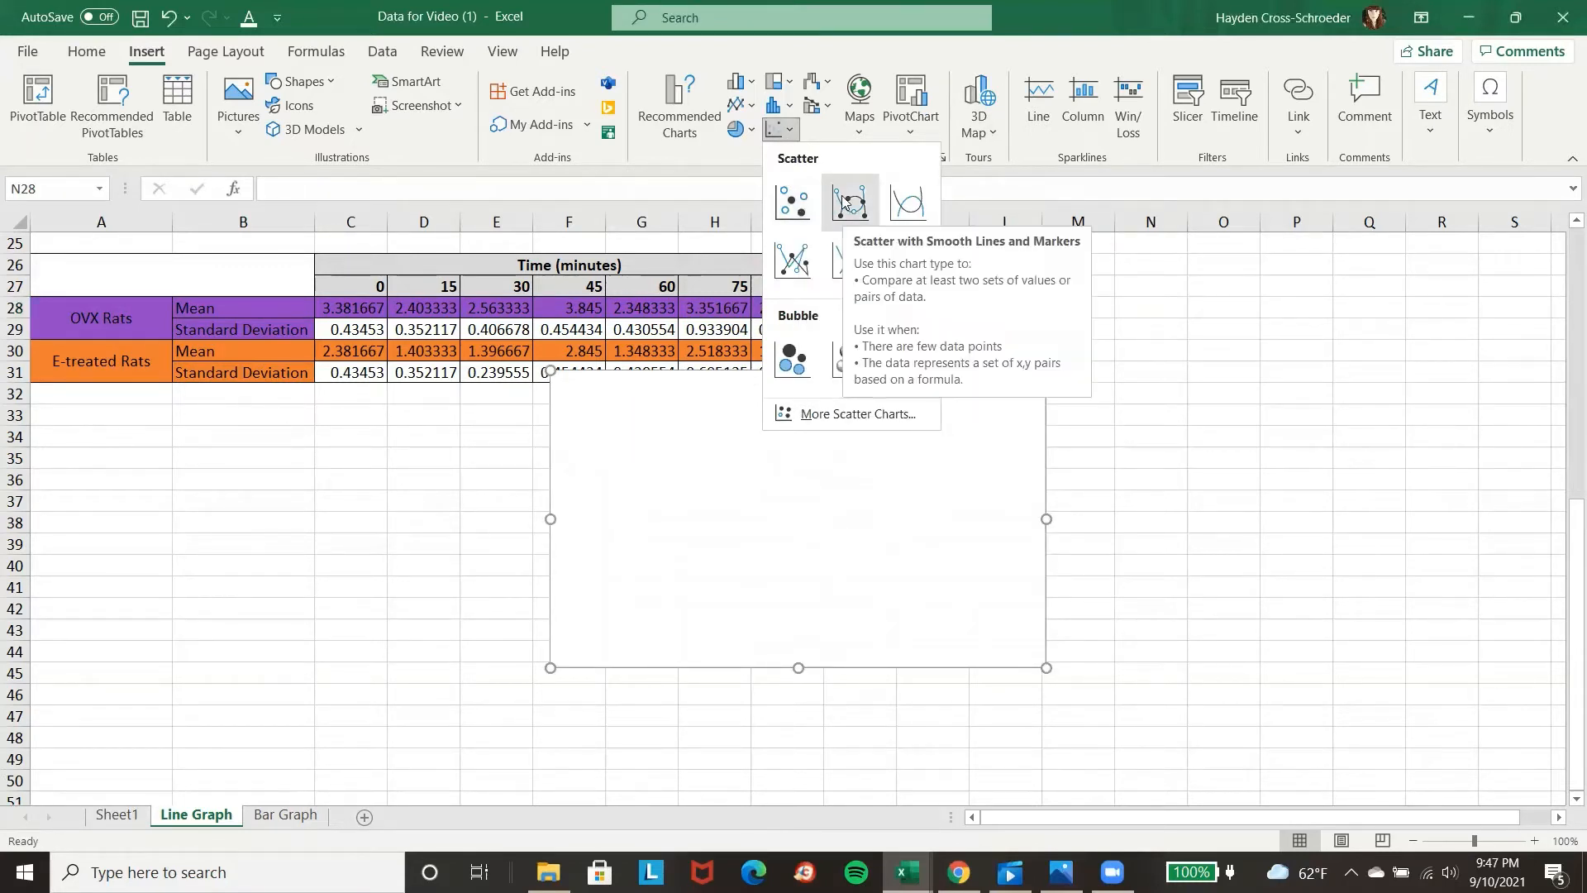
click(799, 209)
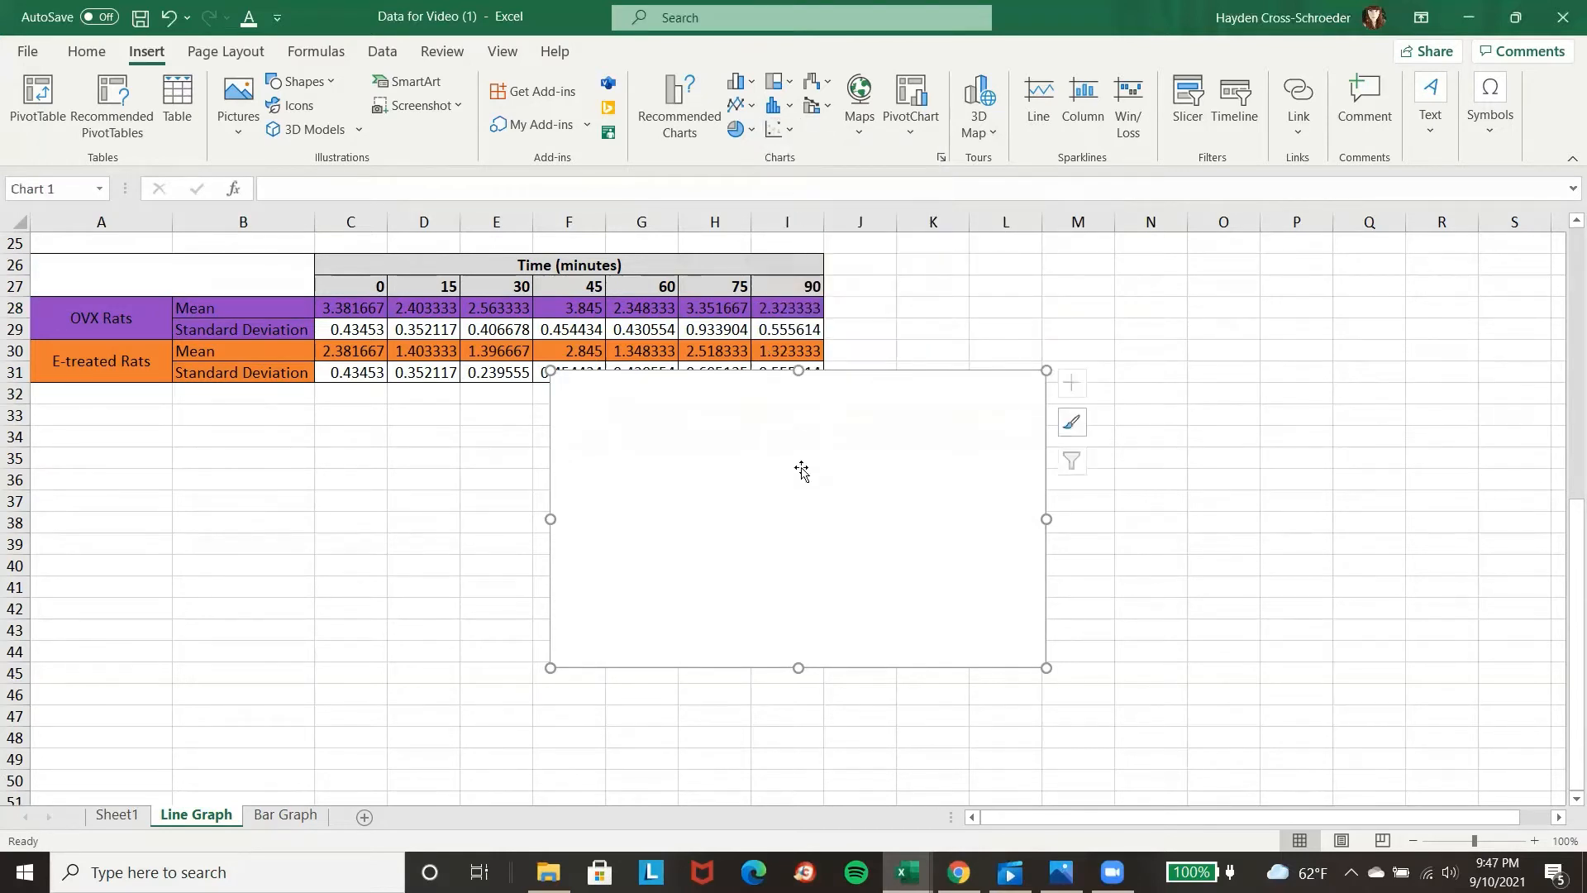
drag(801, 471, 391, 548)
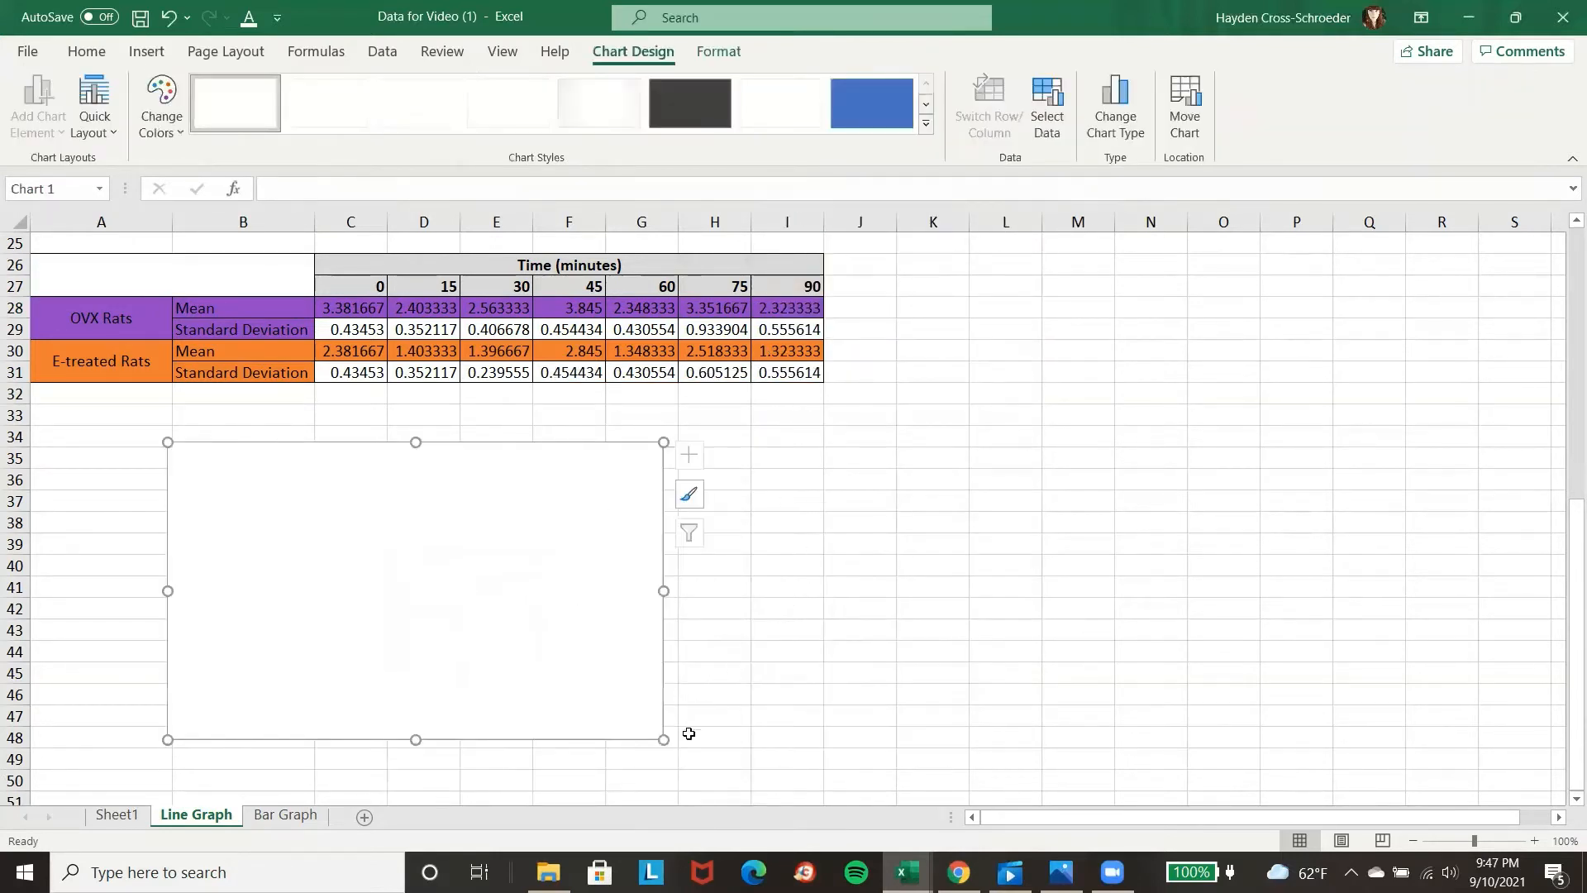
drag(663, 740, 822, 765)
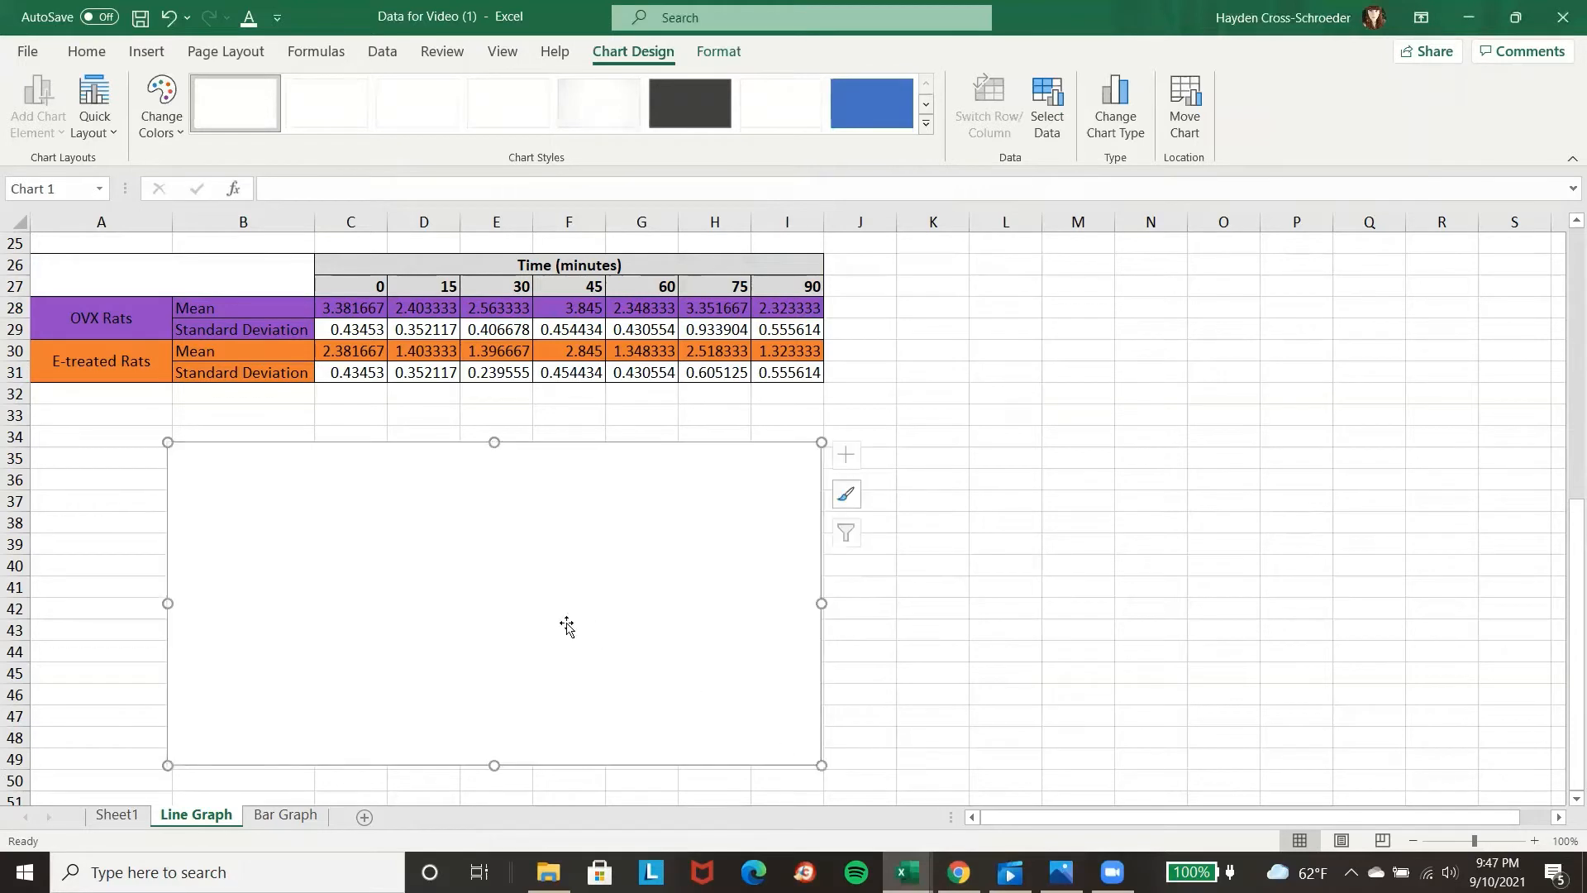
Add a data series named OVX Rats to the empty chart, with the times in C27:I27 as its X values.
right_click(429, 562)
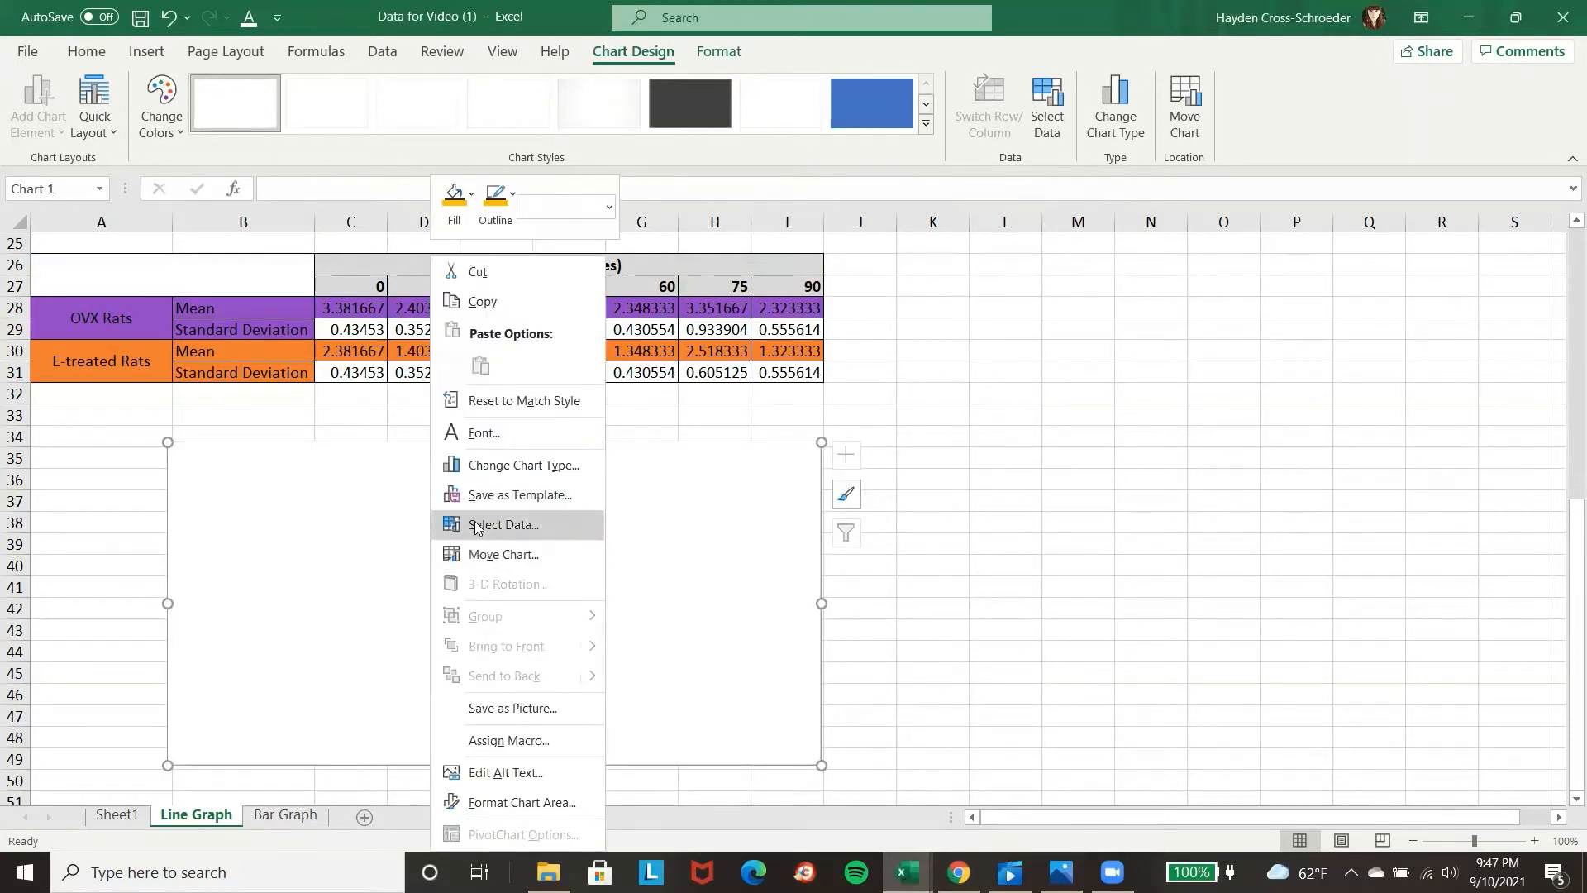
click(477, 525)
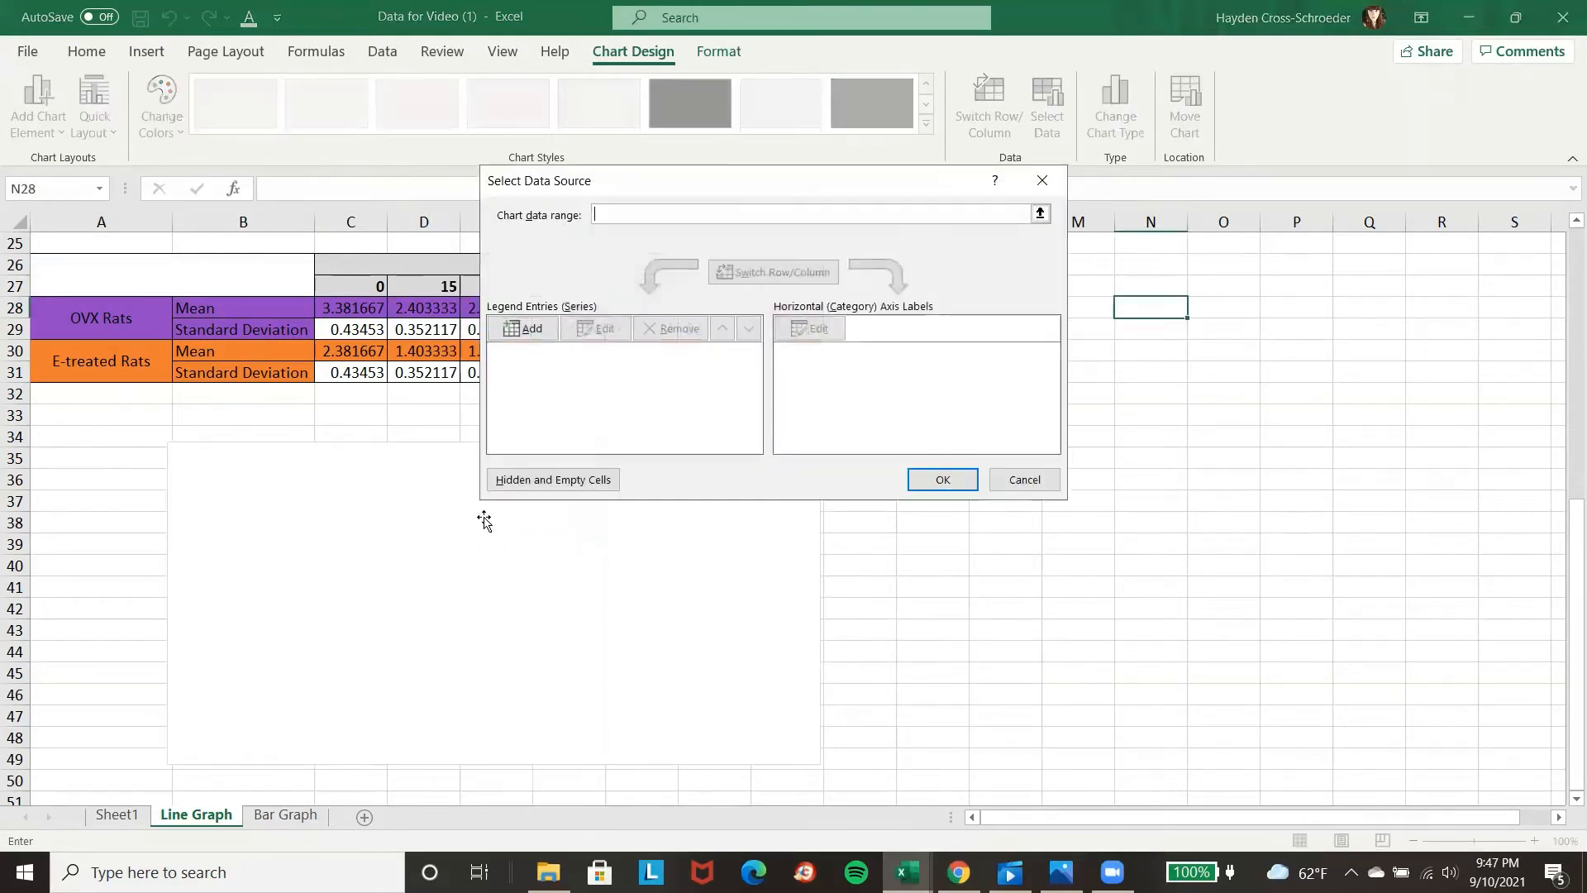
click(521, 329)
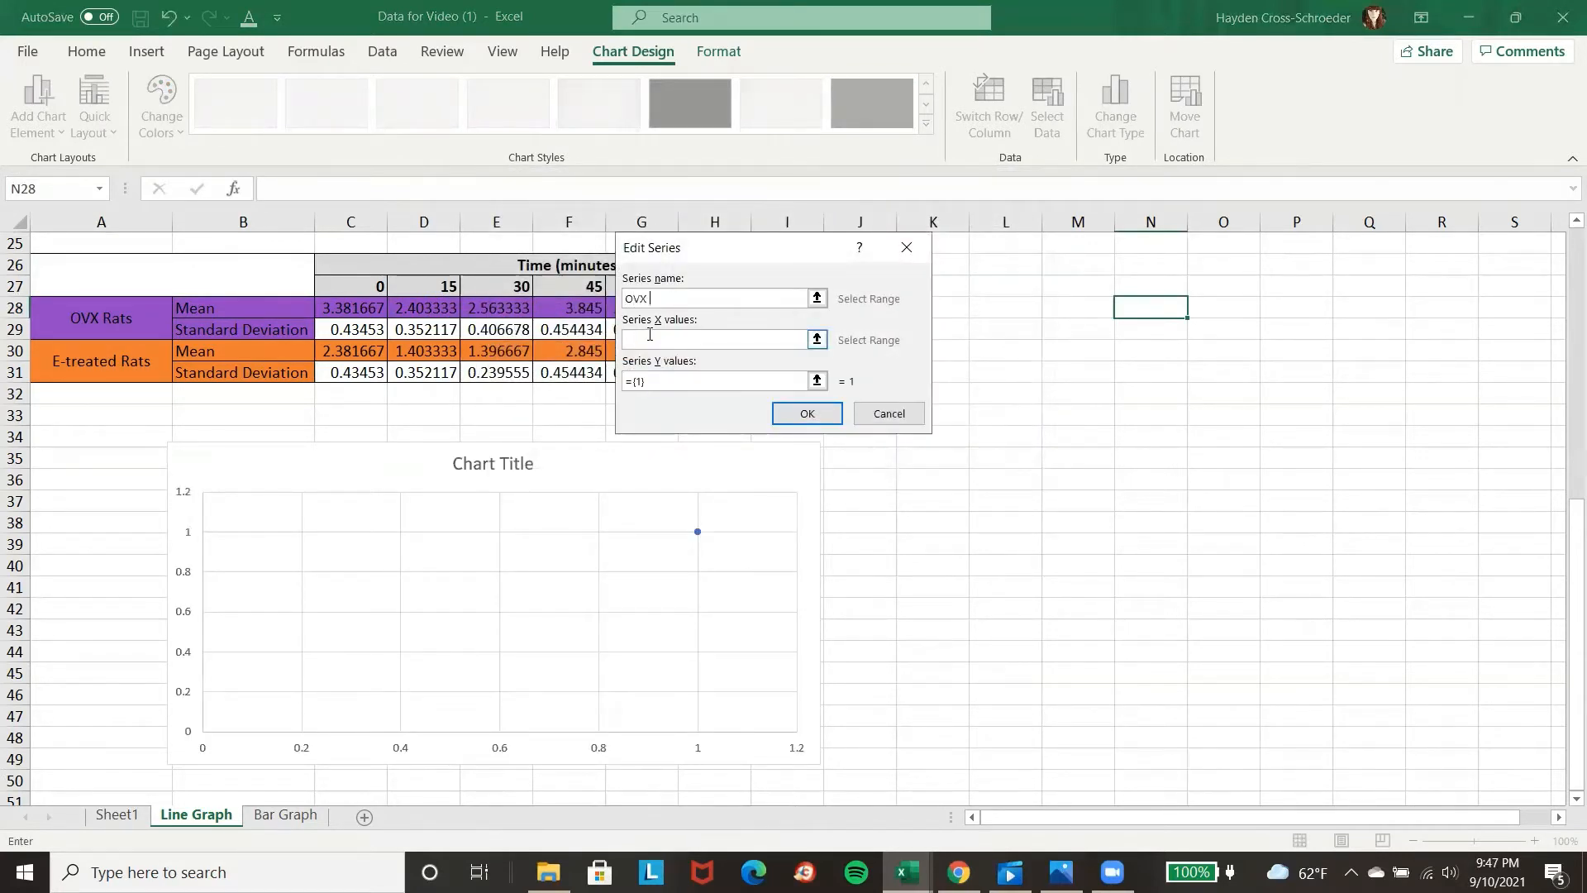
click(717, 339)
drag(769, 251, 1215, 258)
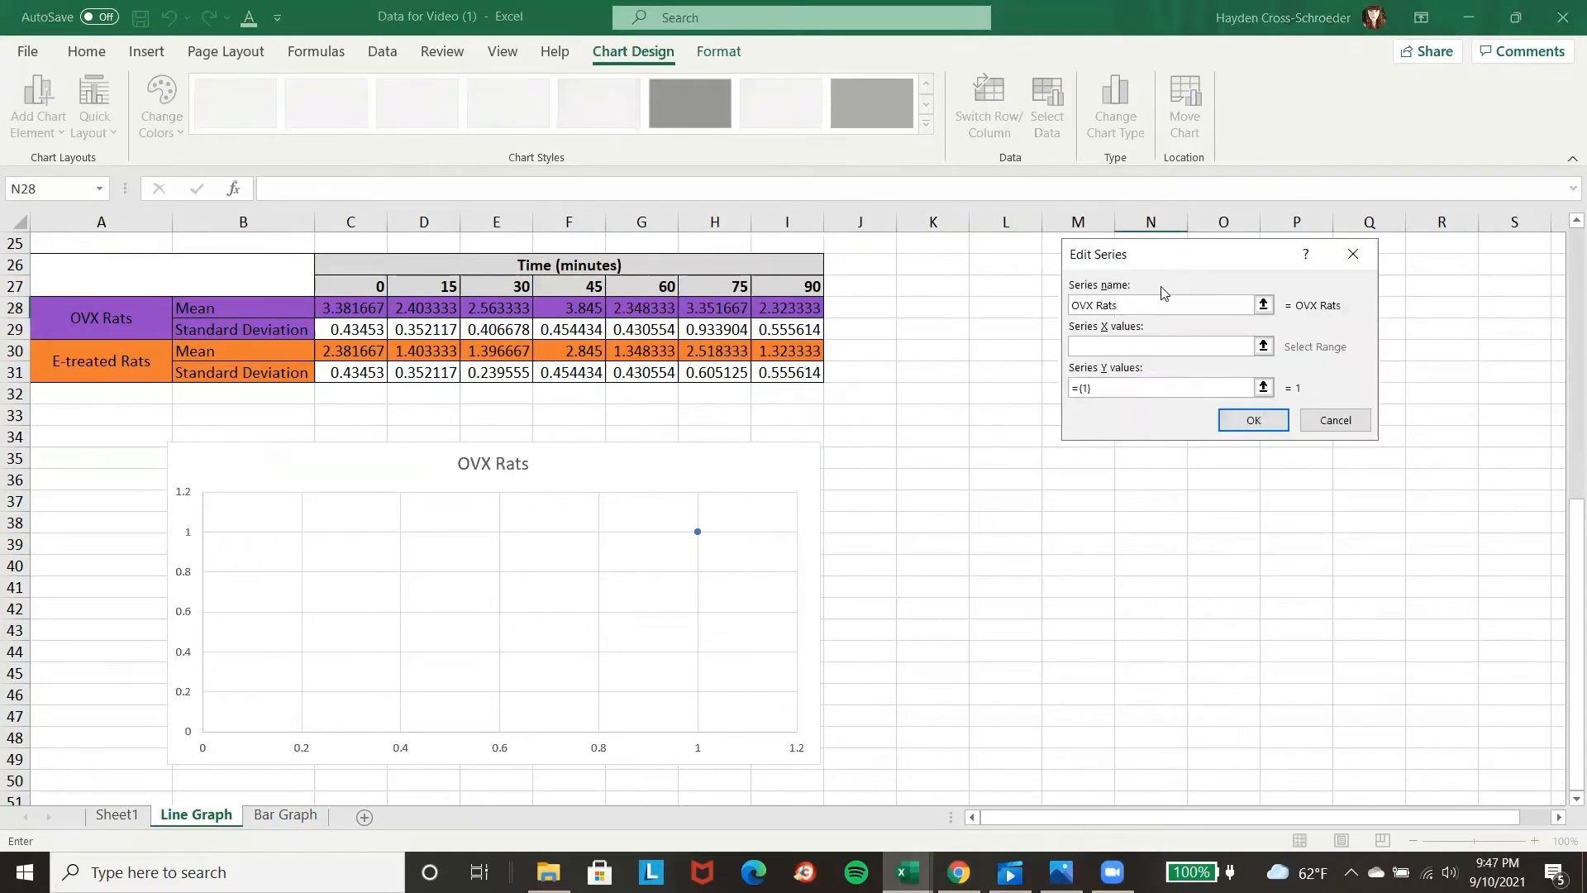
drag(376, 285, 780, 287)
Set the OVX Rats series' Y values to the OVX means in C28:I28.
click(1141, 386)
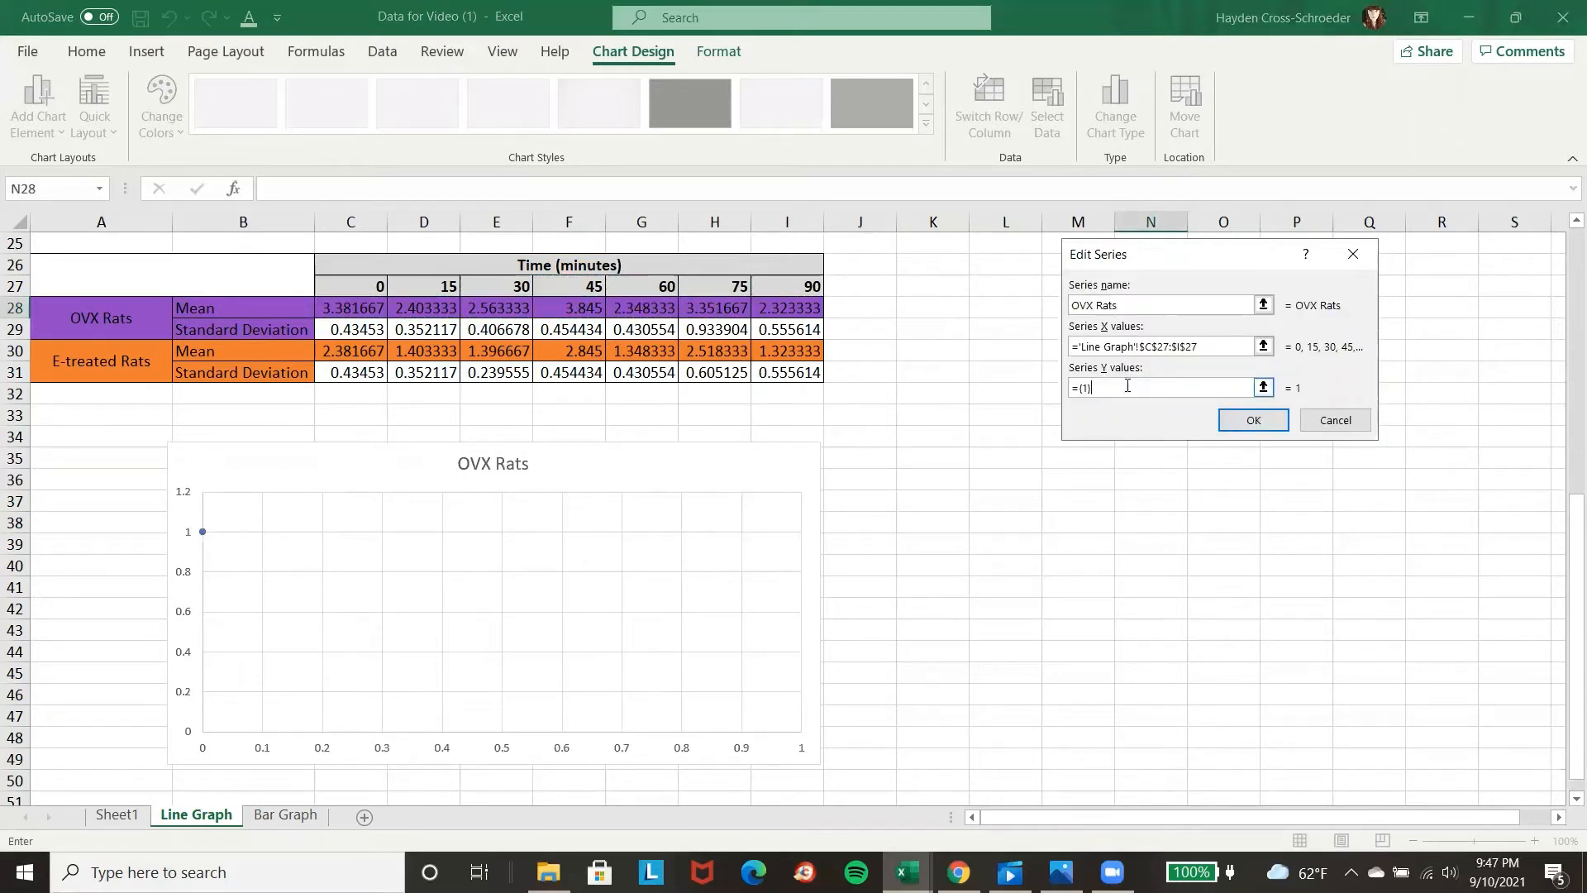
key(BackSpace)
key(BackSpace)
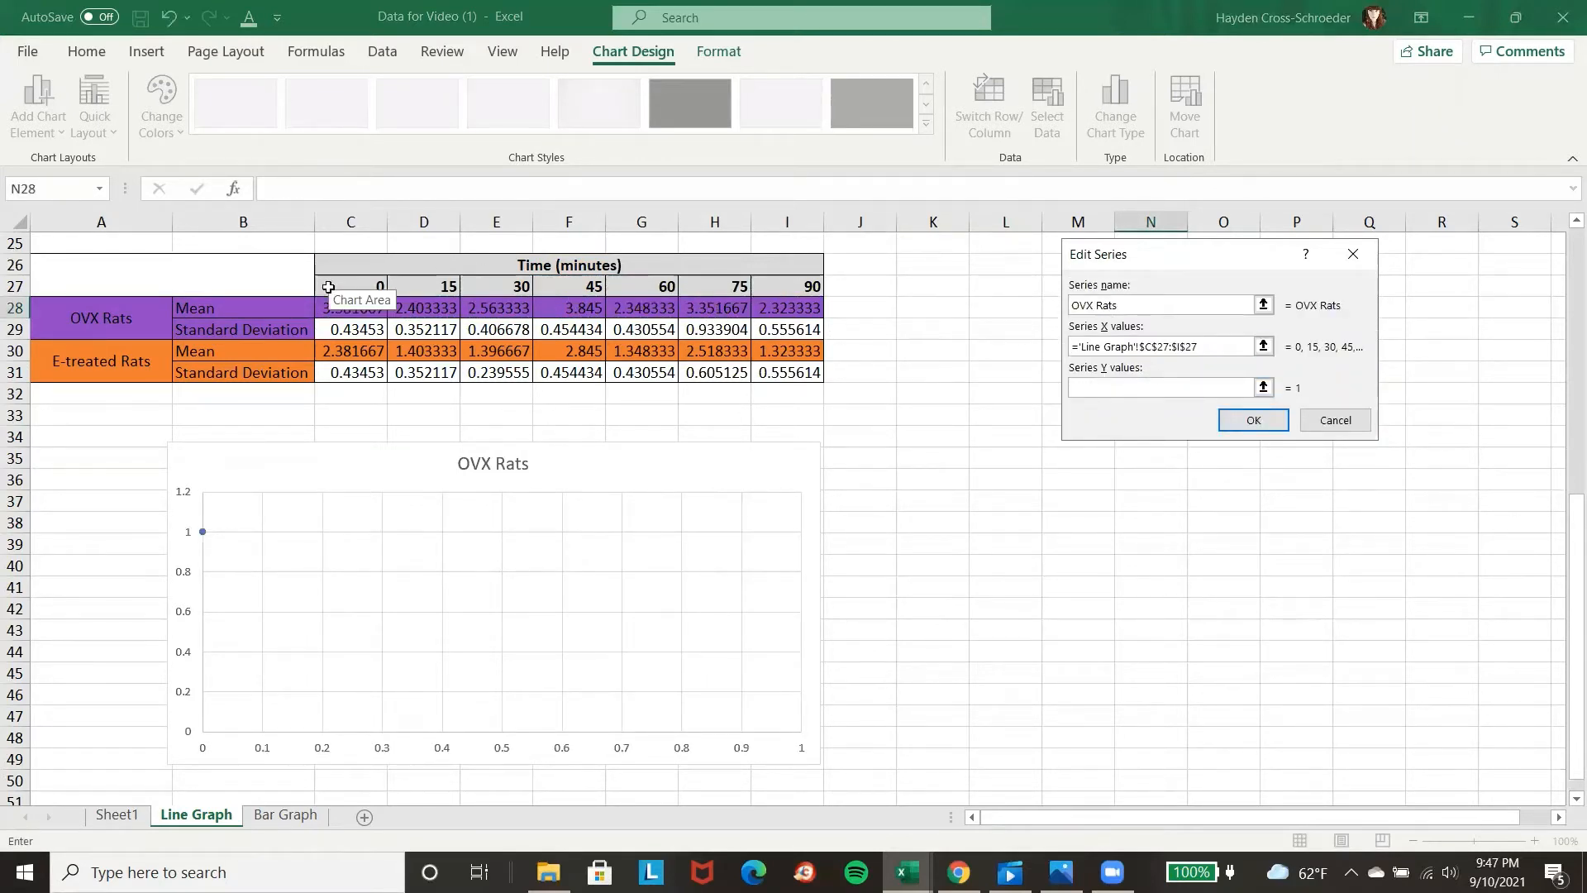
click(370, 309)
drag(370, 309, 772, 315)
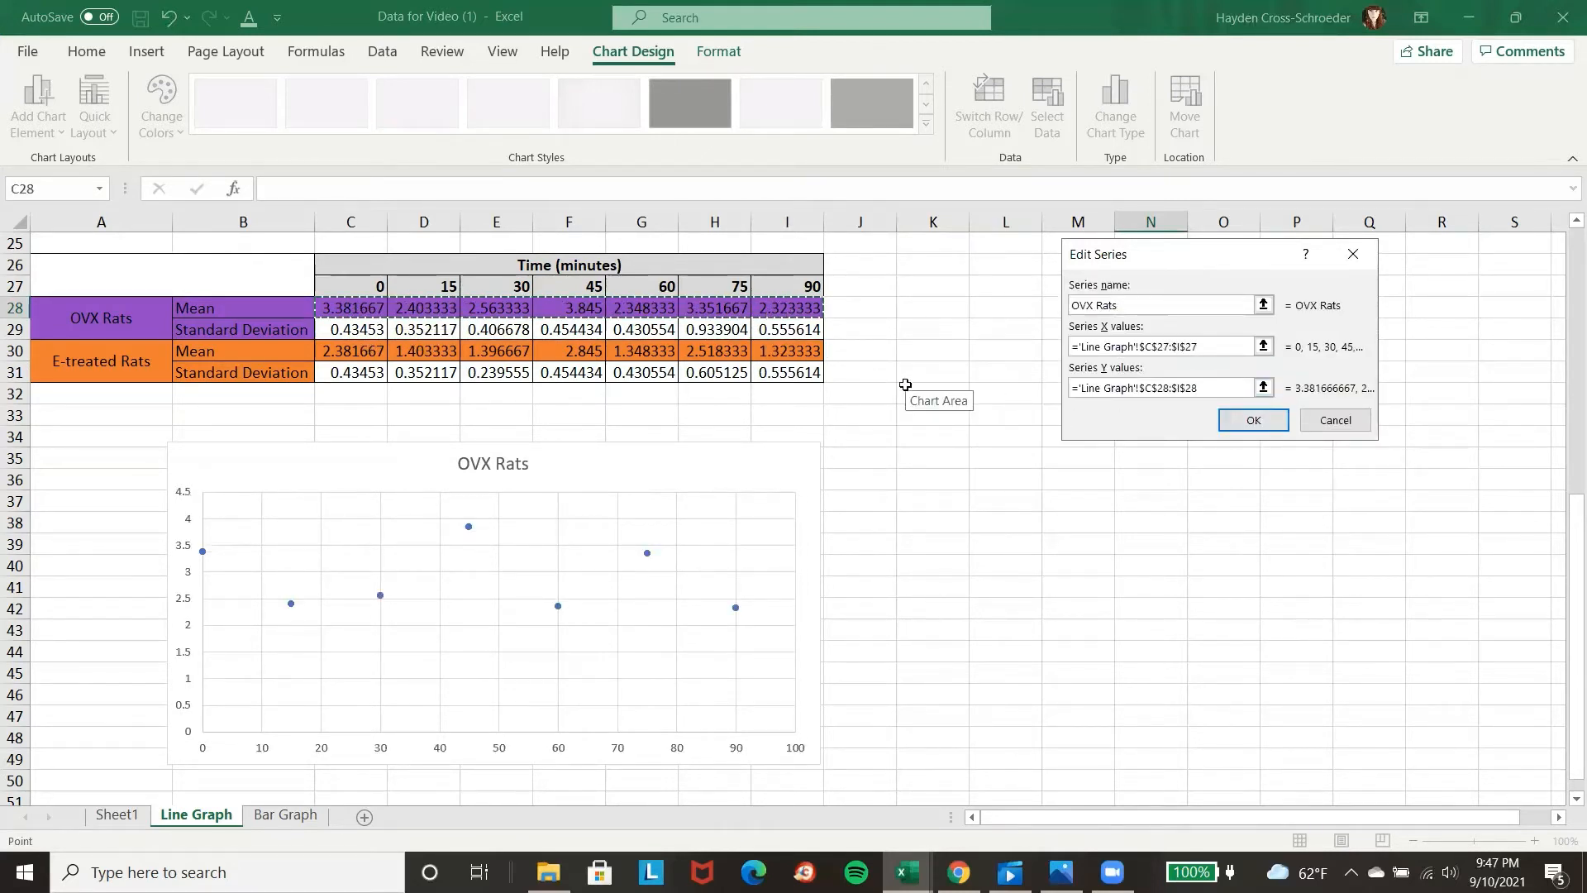
click(1267, 422)
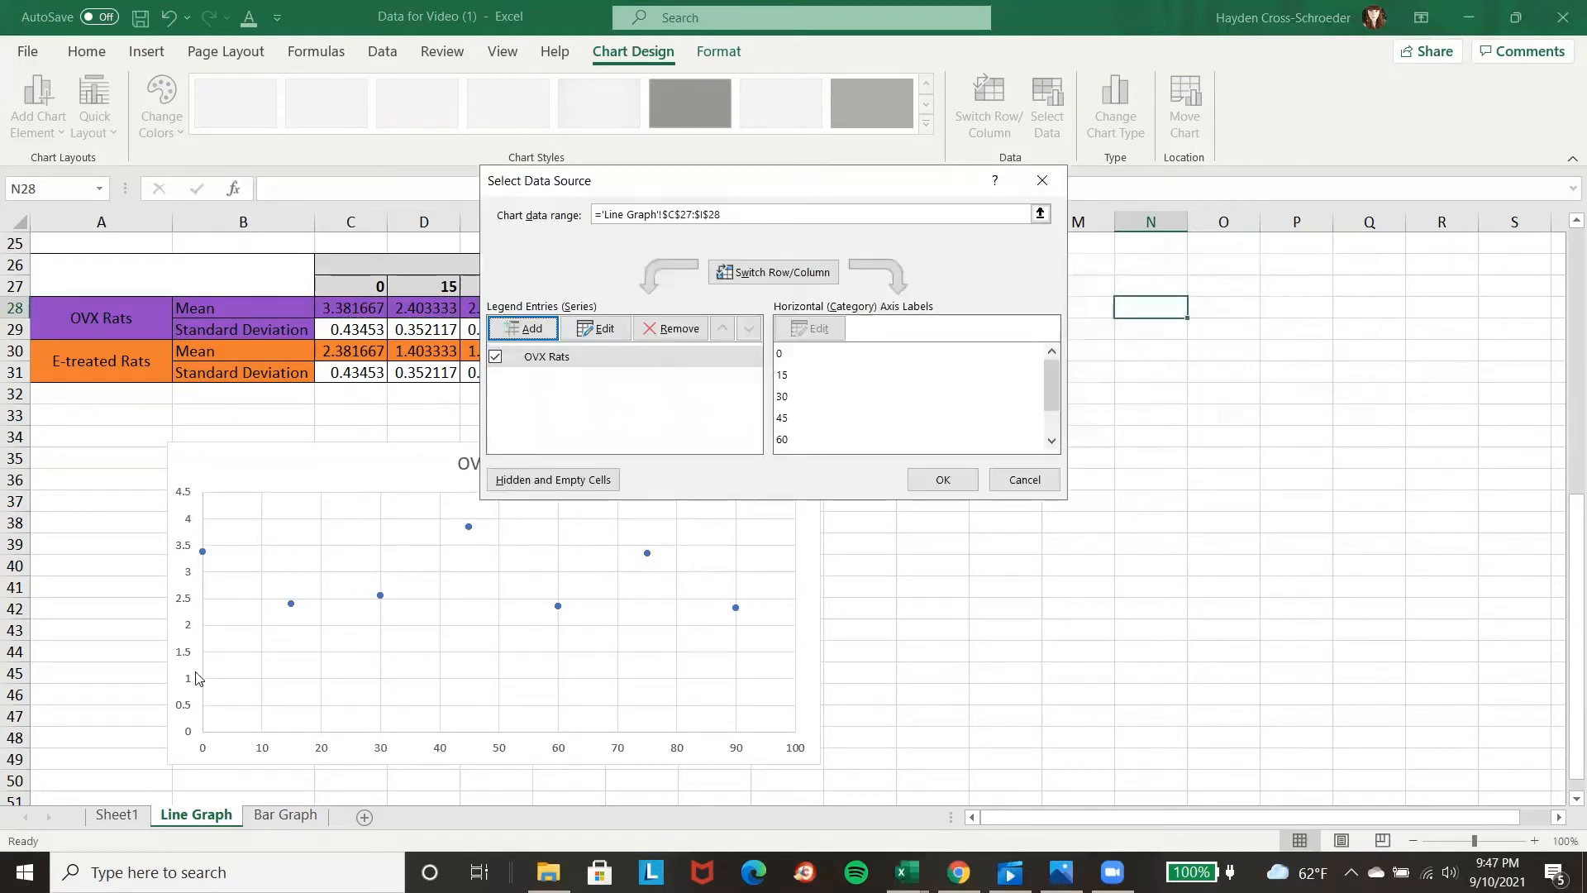
Add a second series named E-treated Rats with X values C27:I27 and Y values C30:I30, and apply the chart's data source.
click(533, 329)
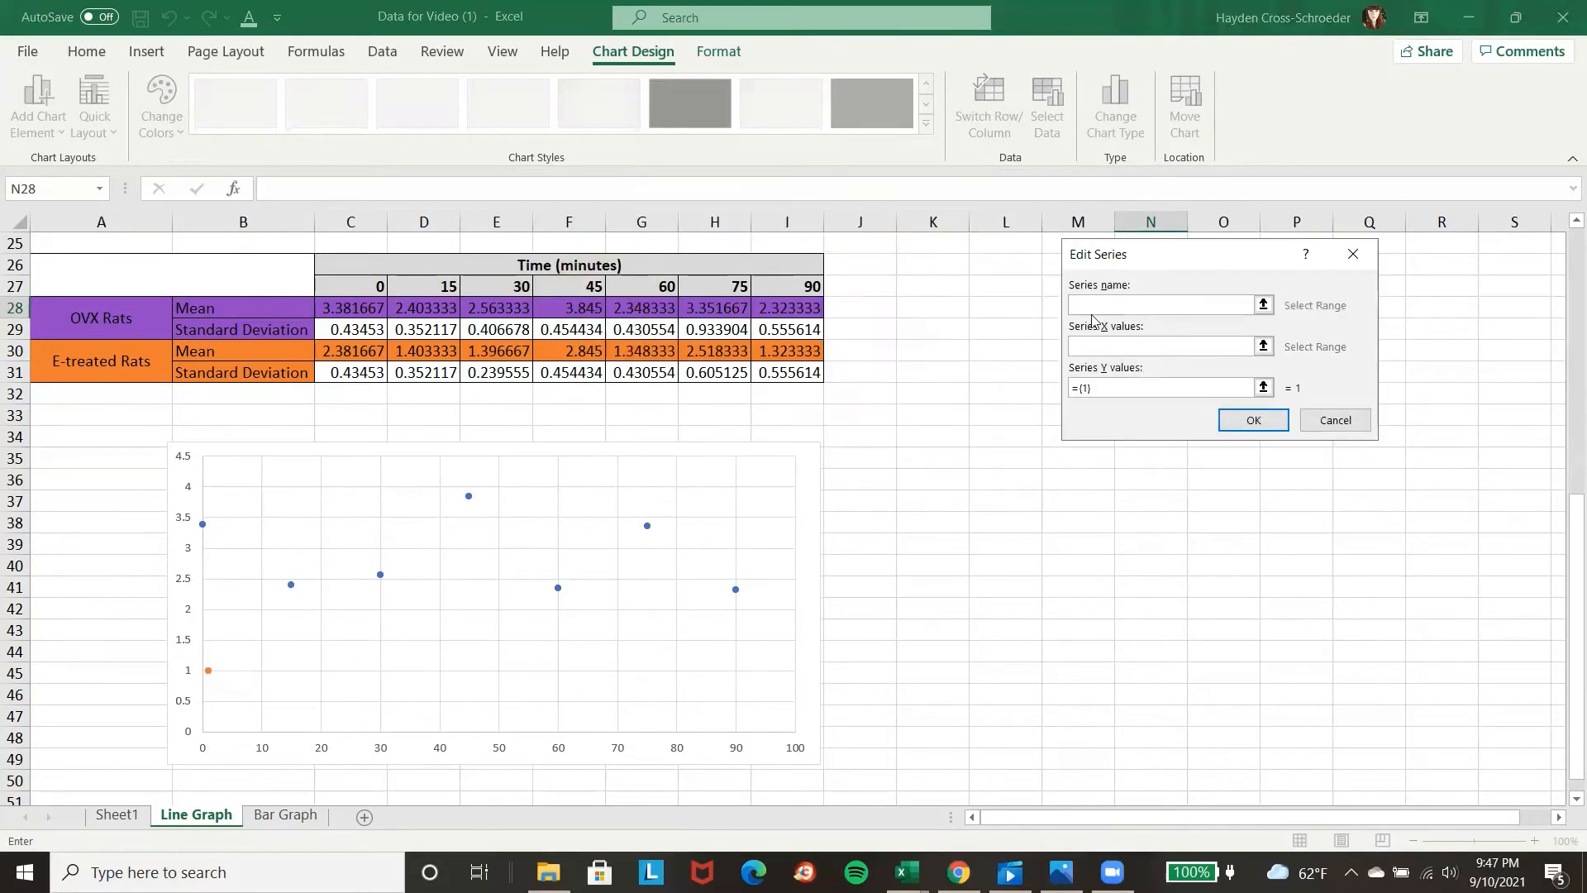
click(1124, 340)
click(1124, 340)
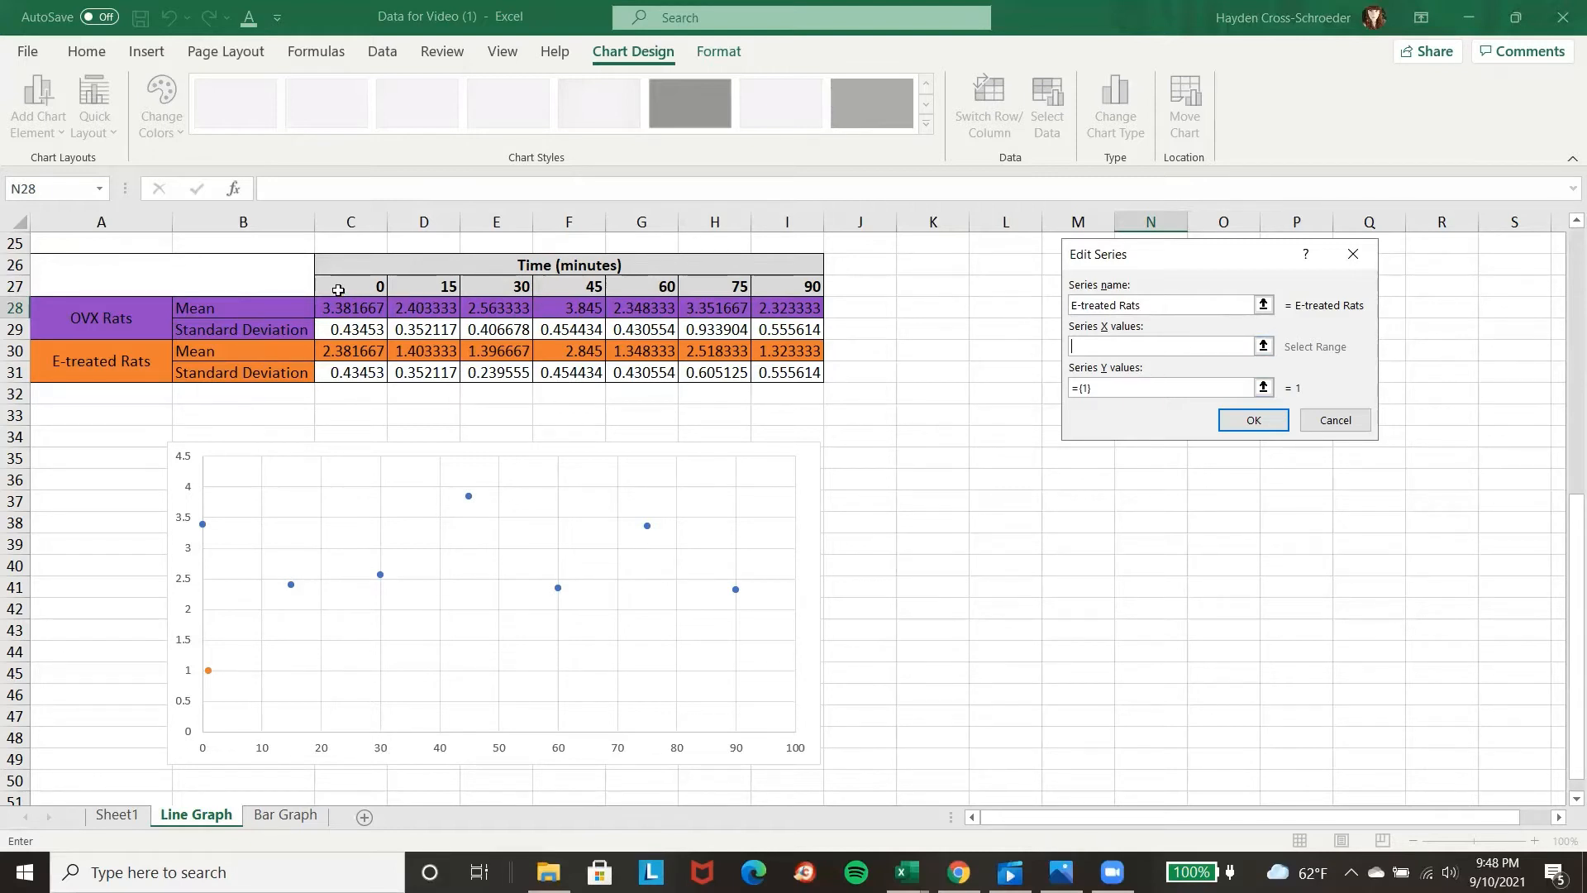
drag(338, 290, 777, 291)
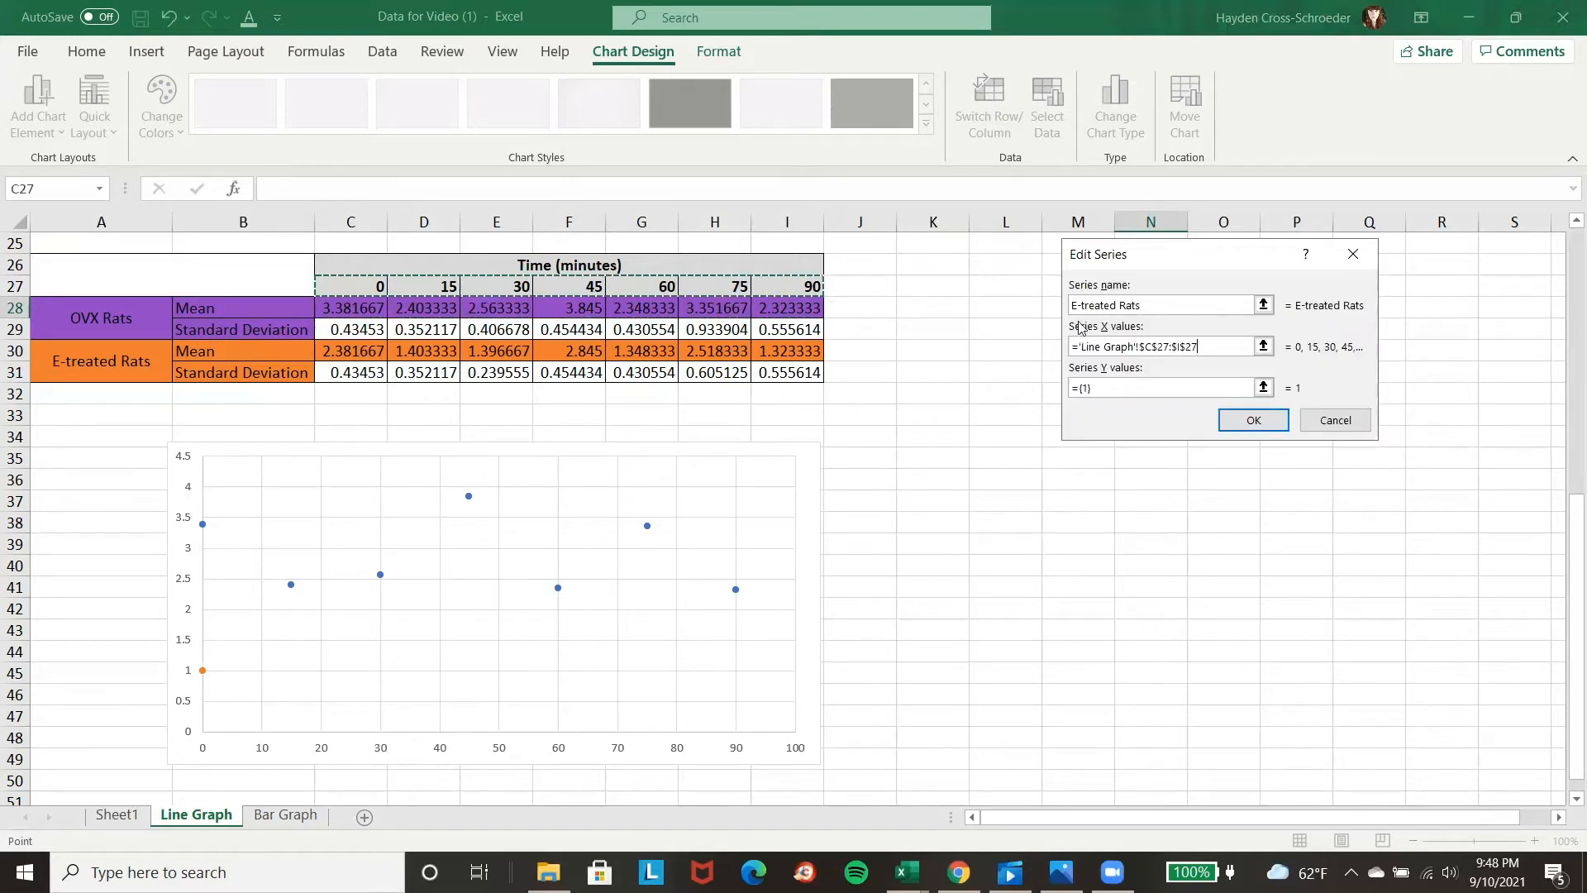
click(1147, 389)
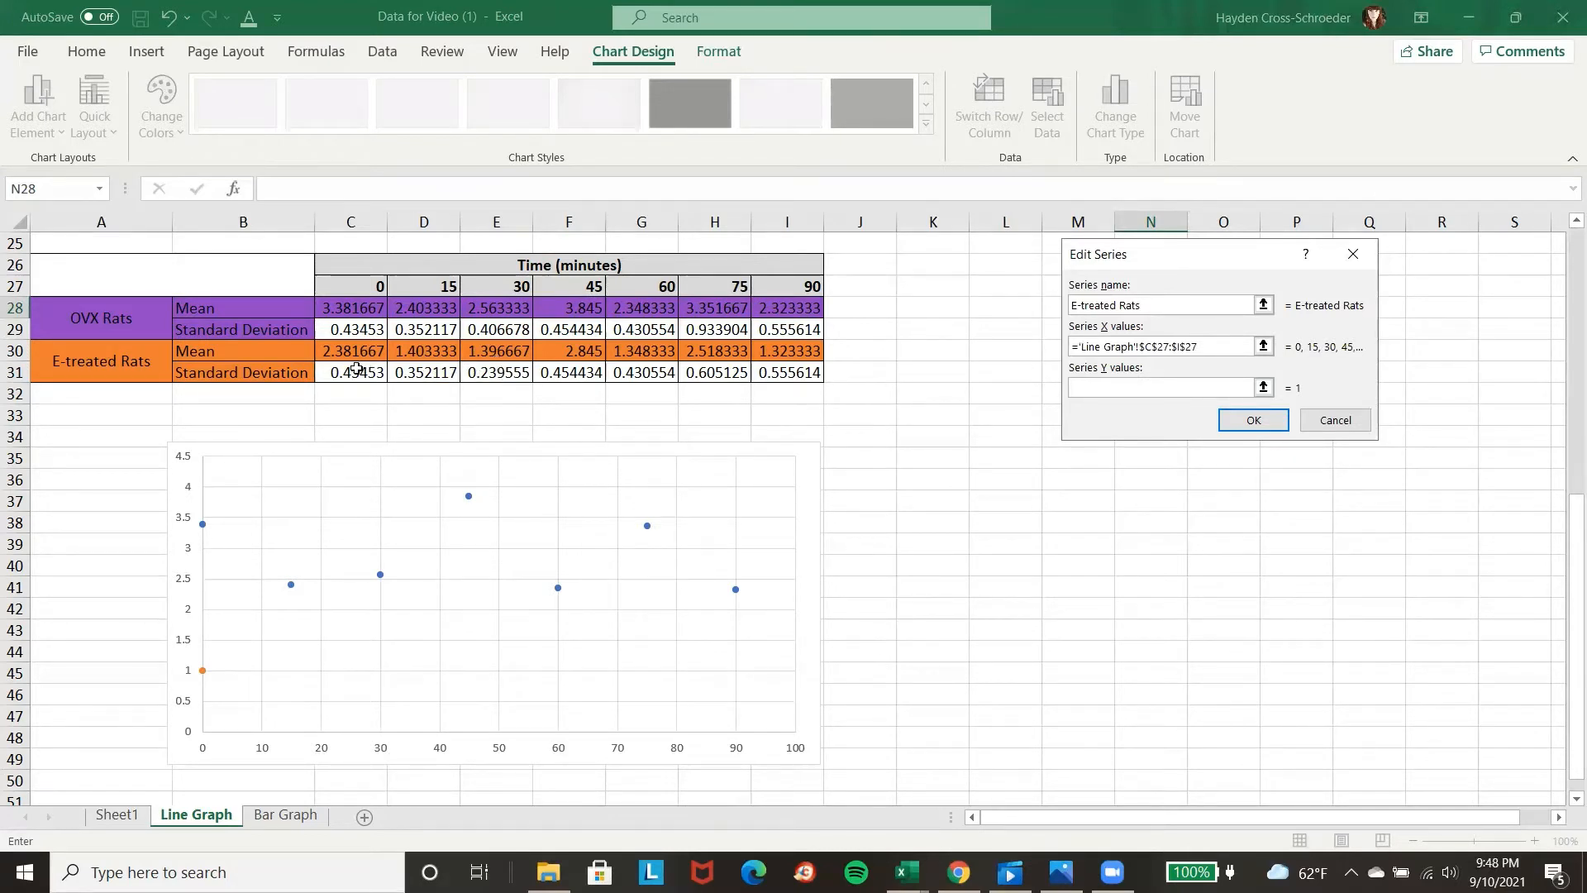
drag(341, 356, 814, 353)
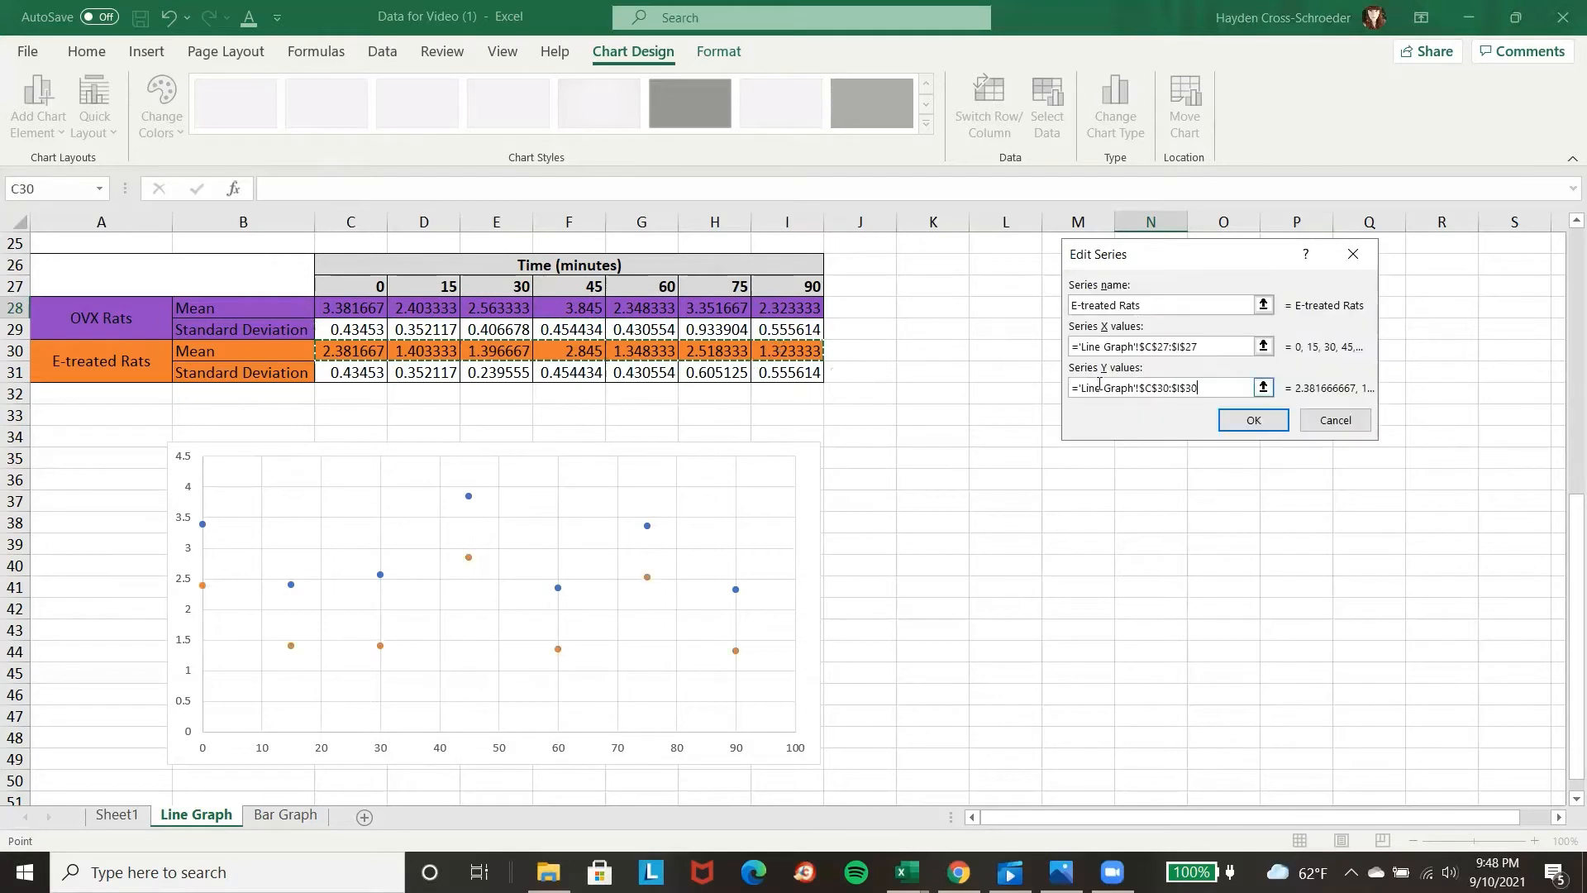
click(1253, 421)
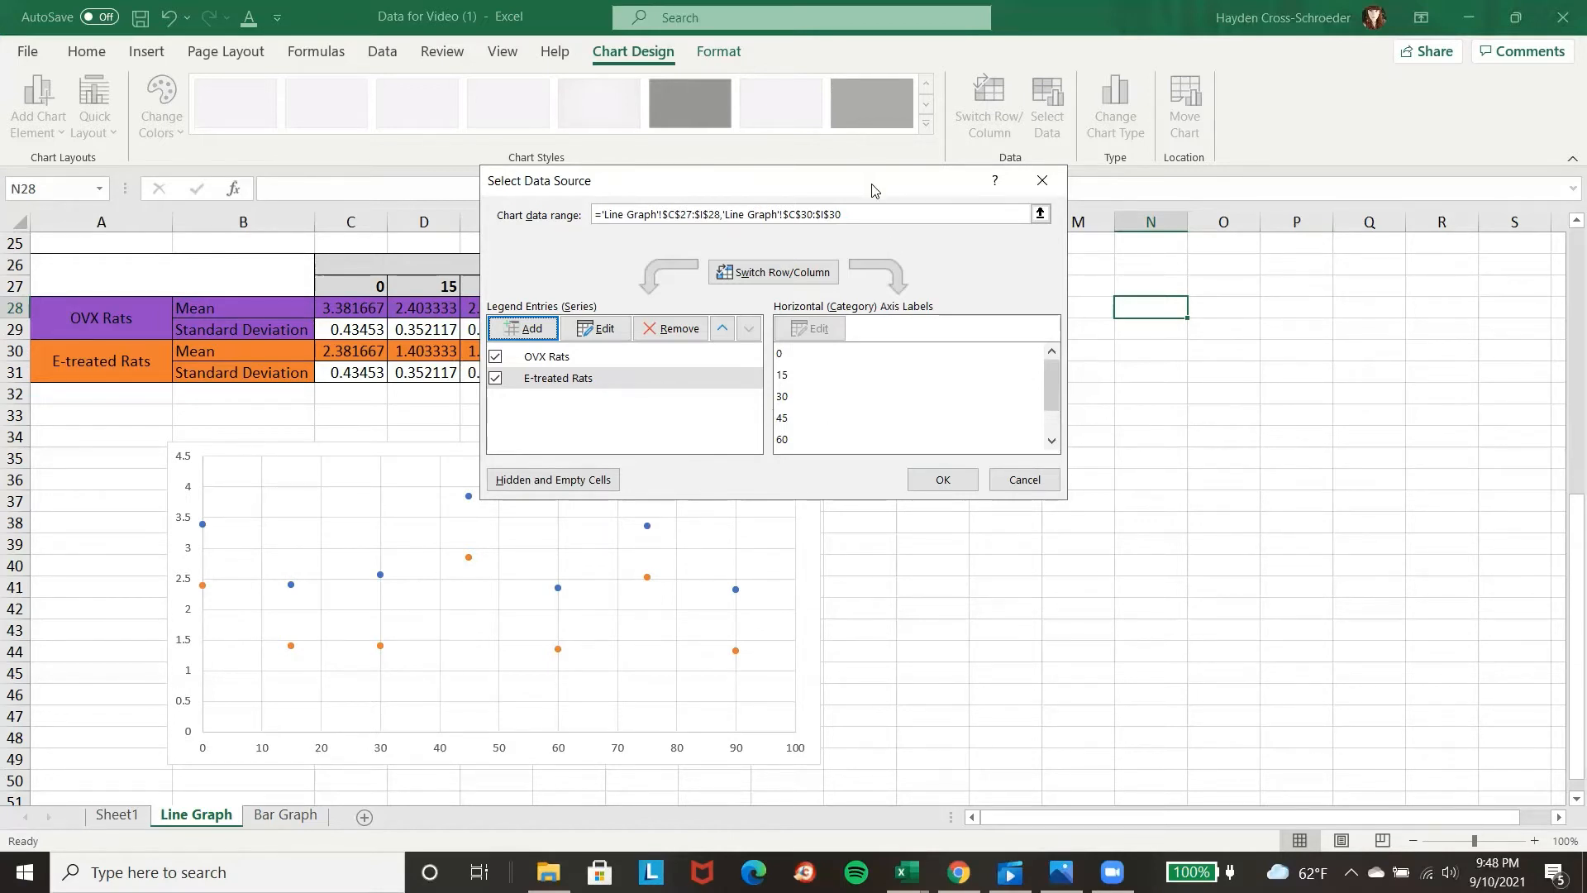
drag(873, 190, 1138, 99)
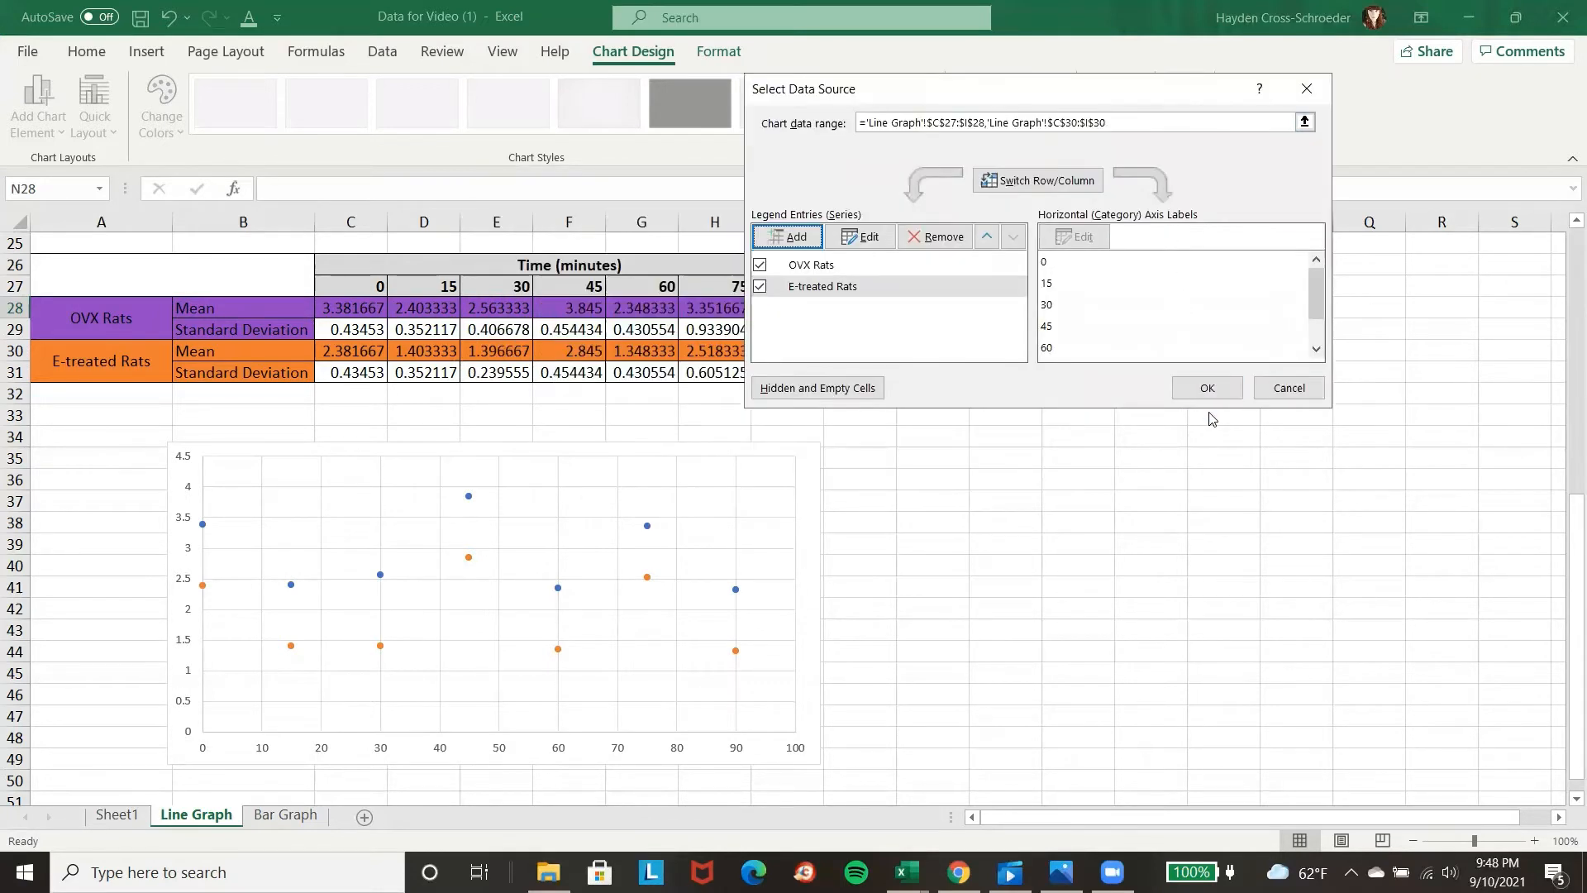
click(1207, 389)
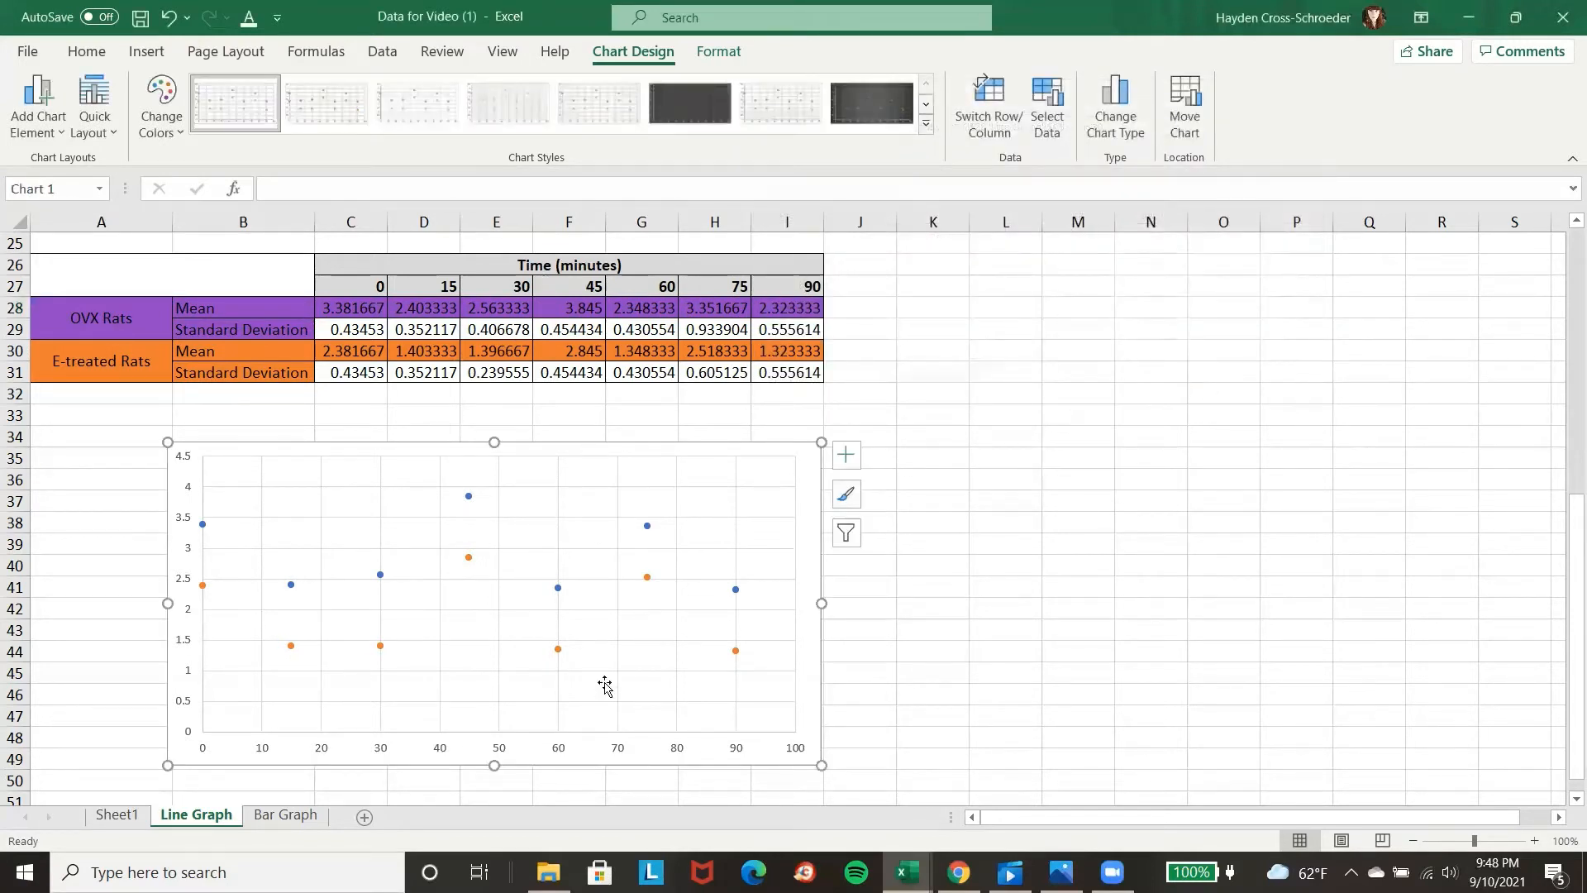
Set both the fill and the outline of the OVX Rats series in the chart to the standard purple.
click(291, 585)
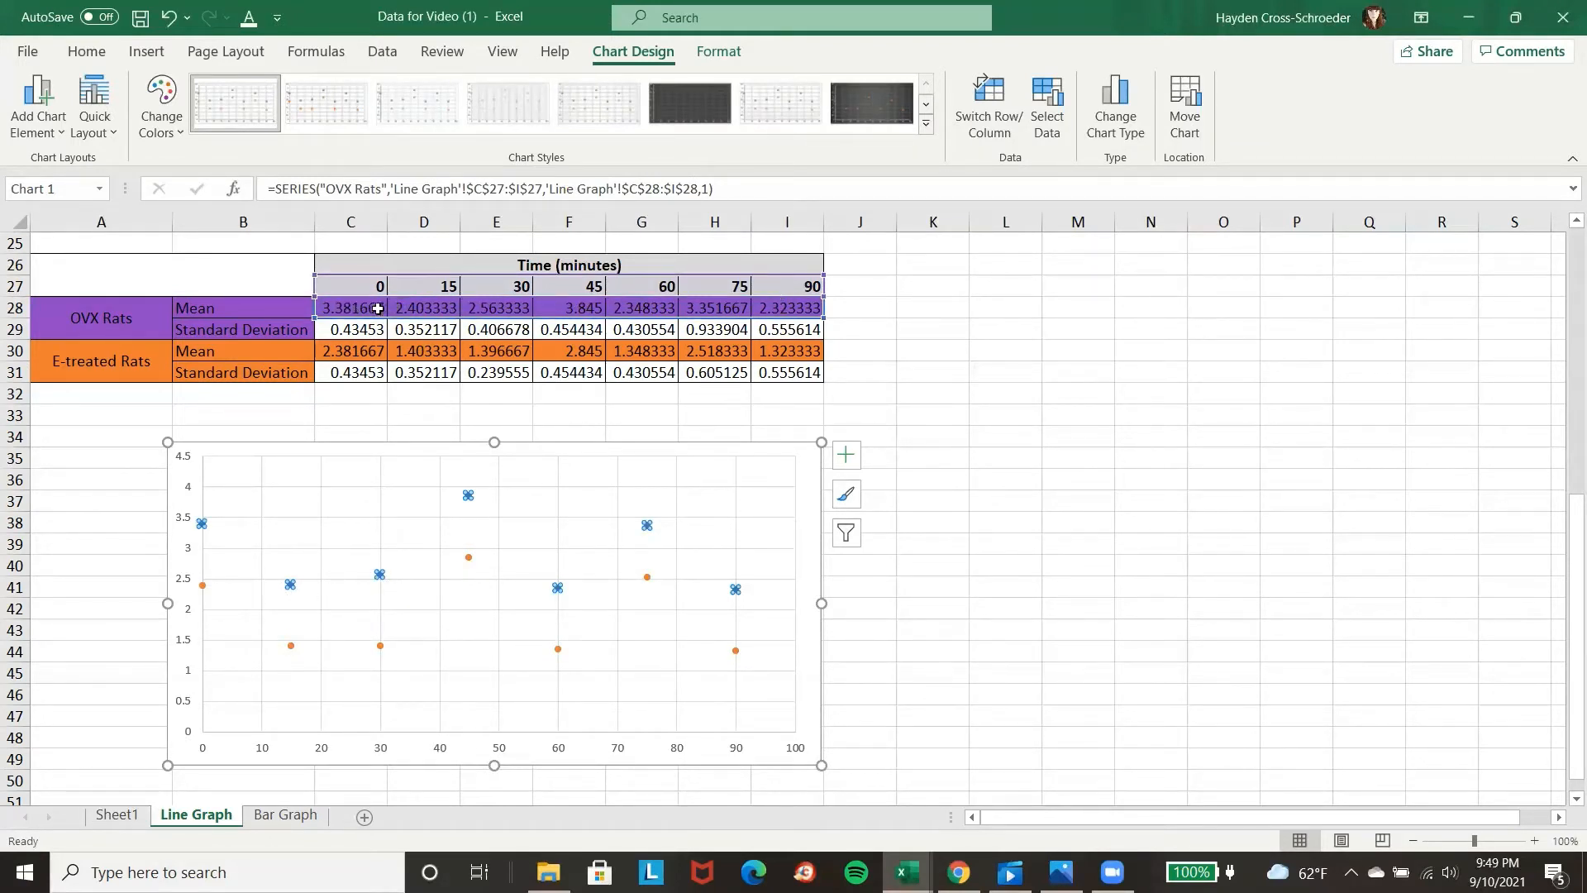
right_click(288, 583)
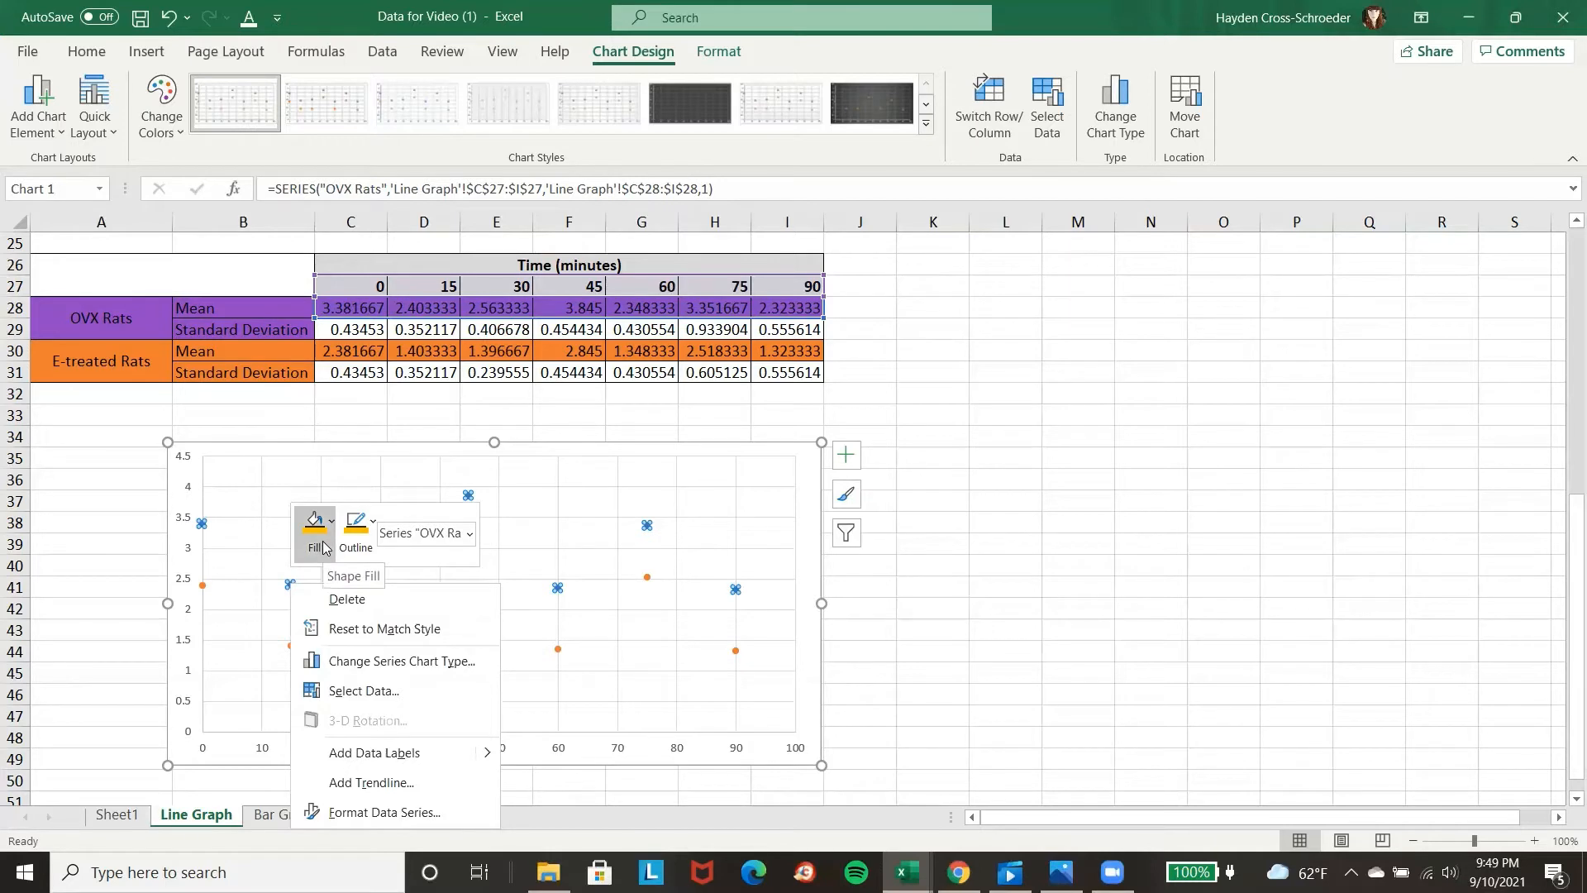
click(322, 541)
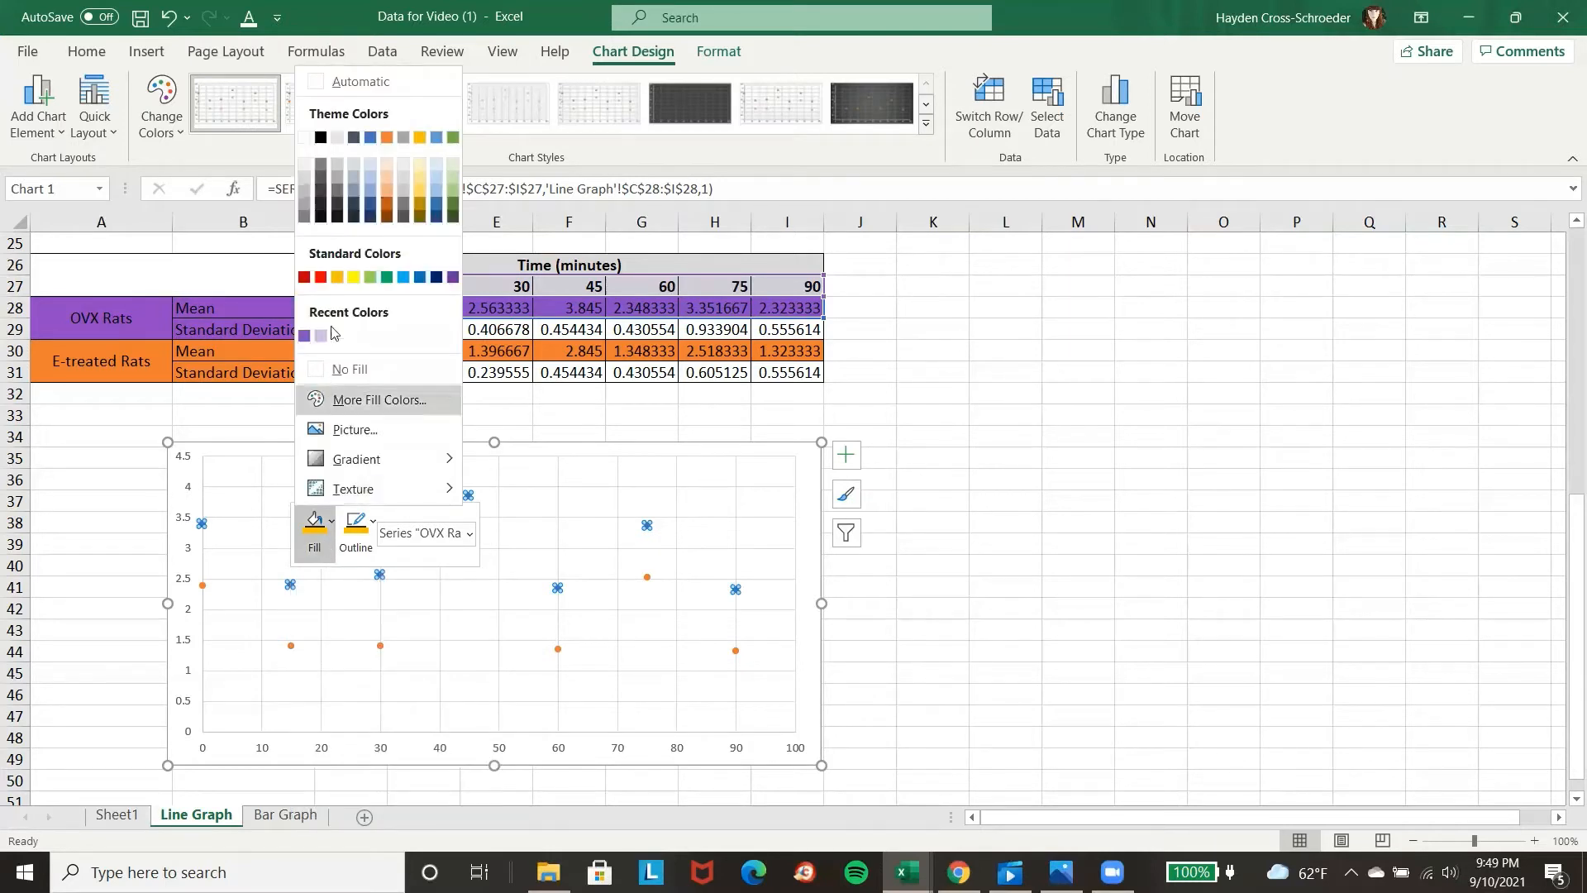
click(453, 279)
click(364, 533)
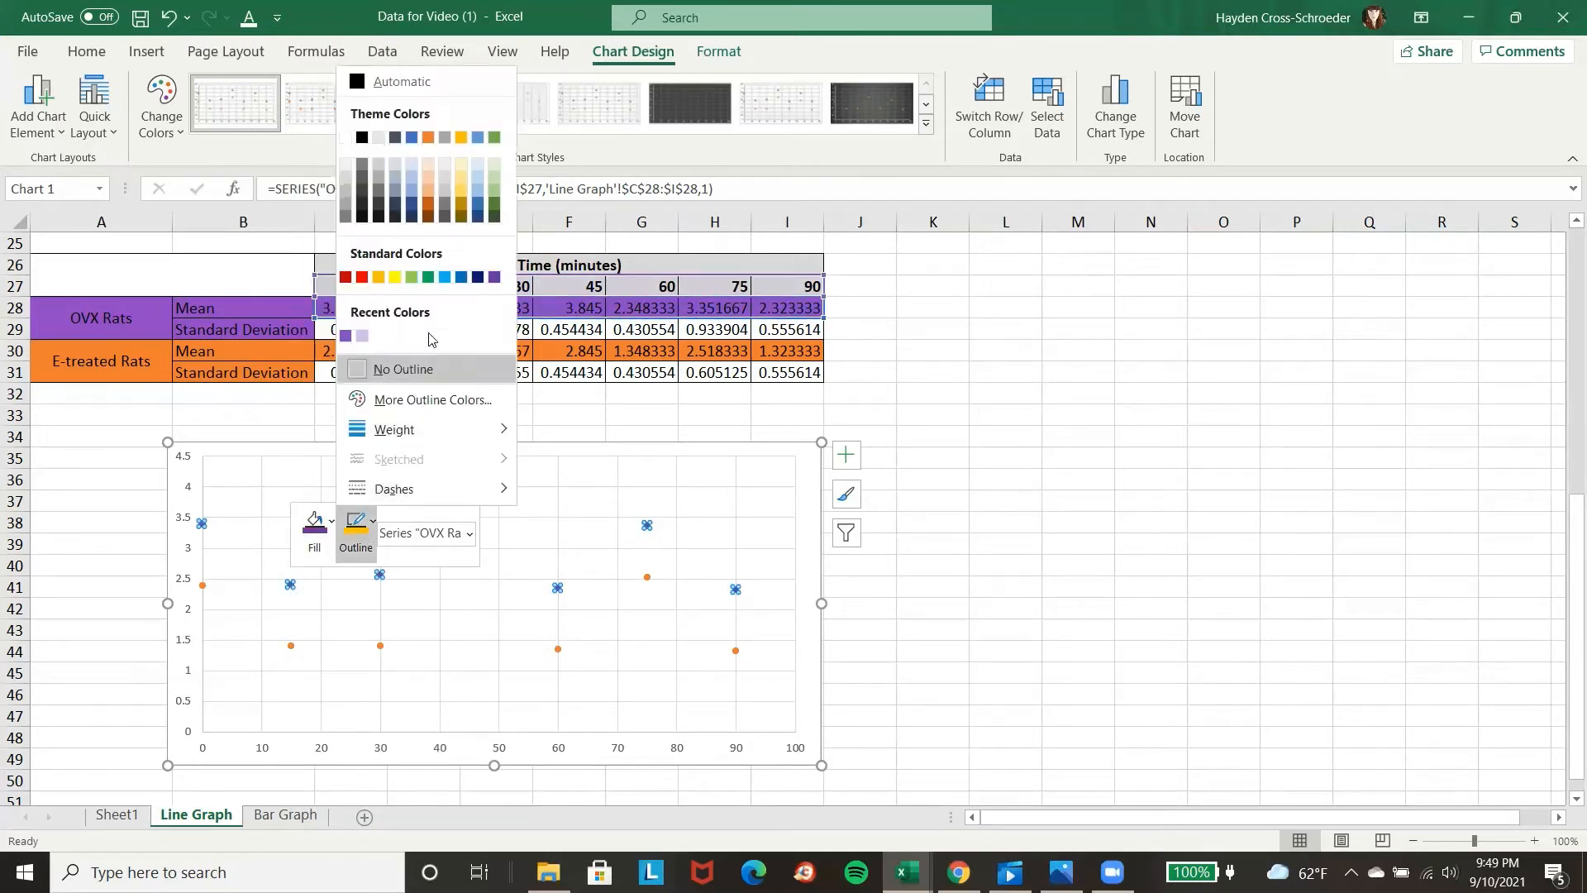
click(494, 278)
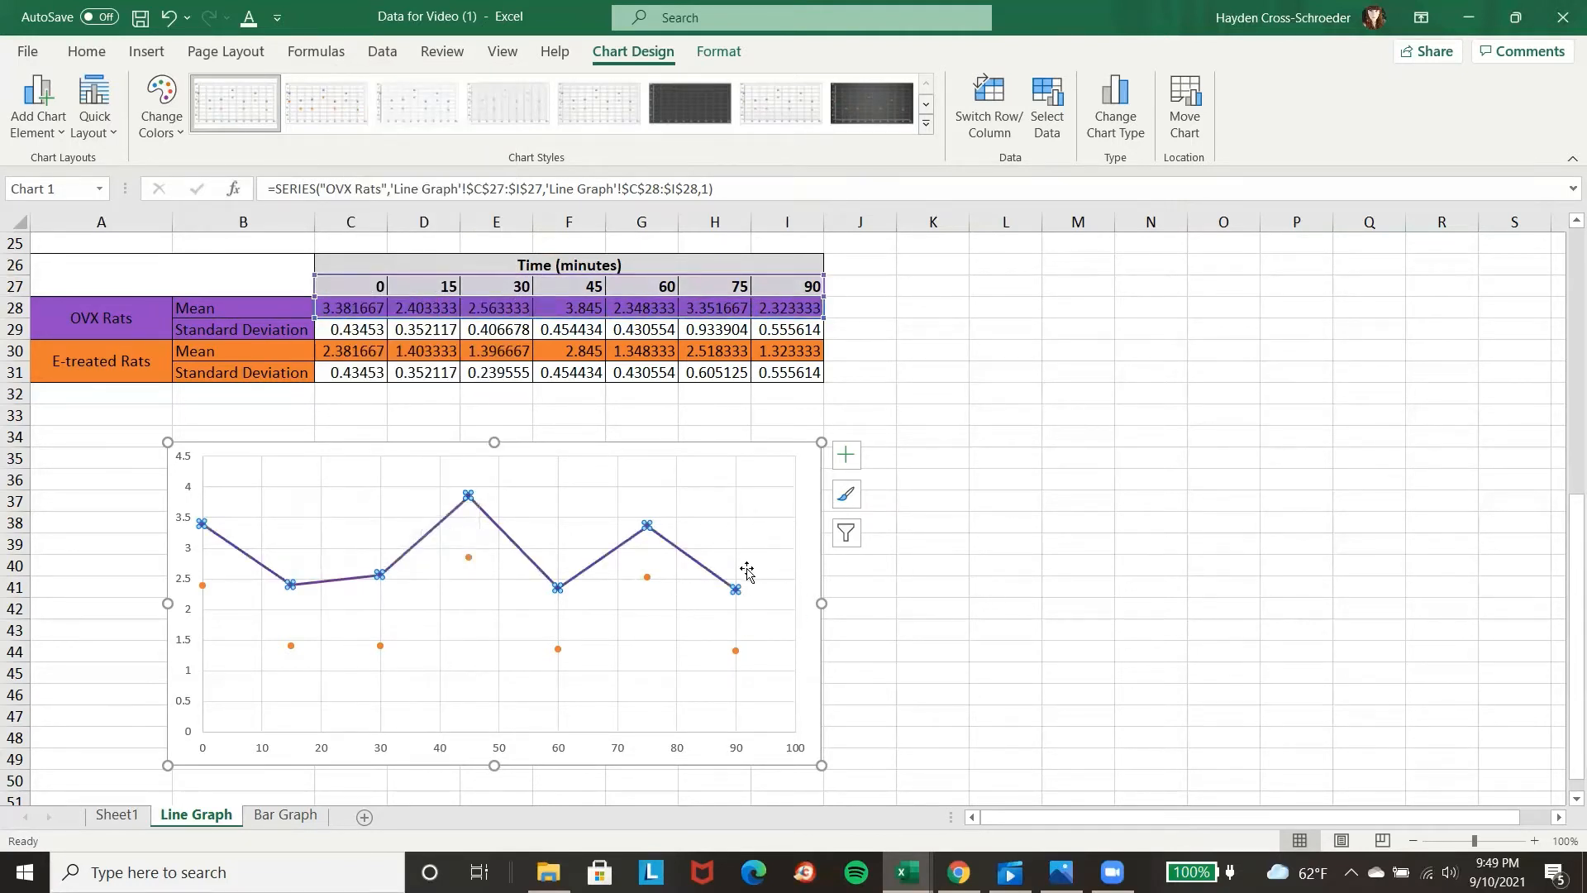
Set the line of the OVX Rats data point at 90 minutes to No line.
double_click(687, 562)
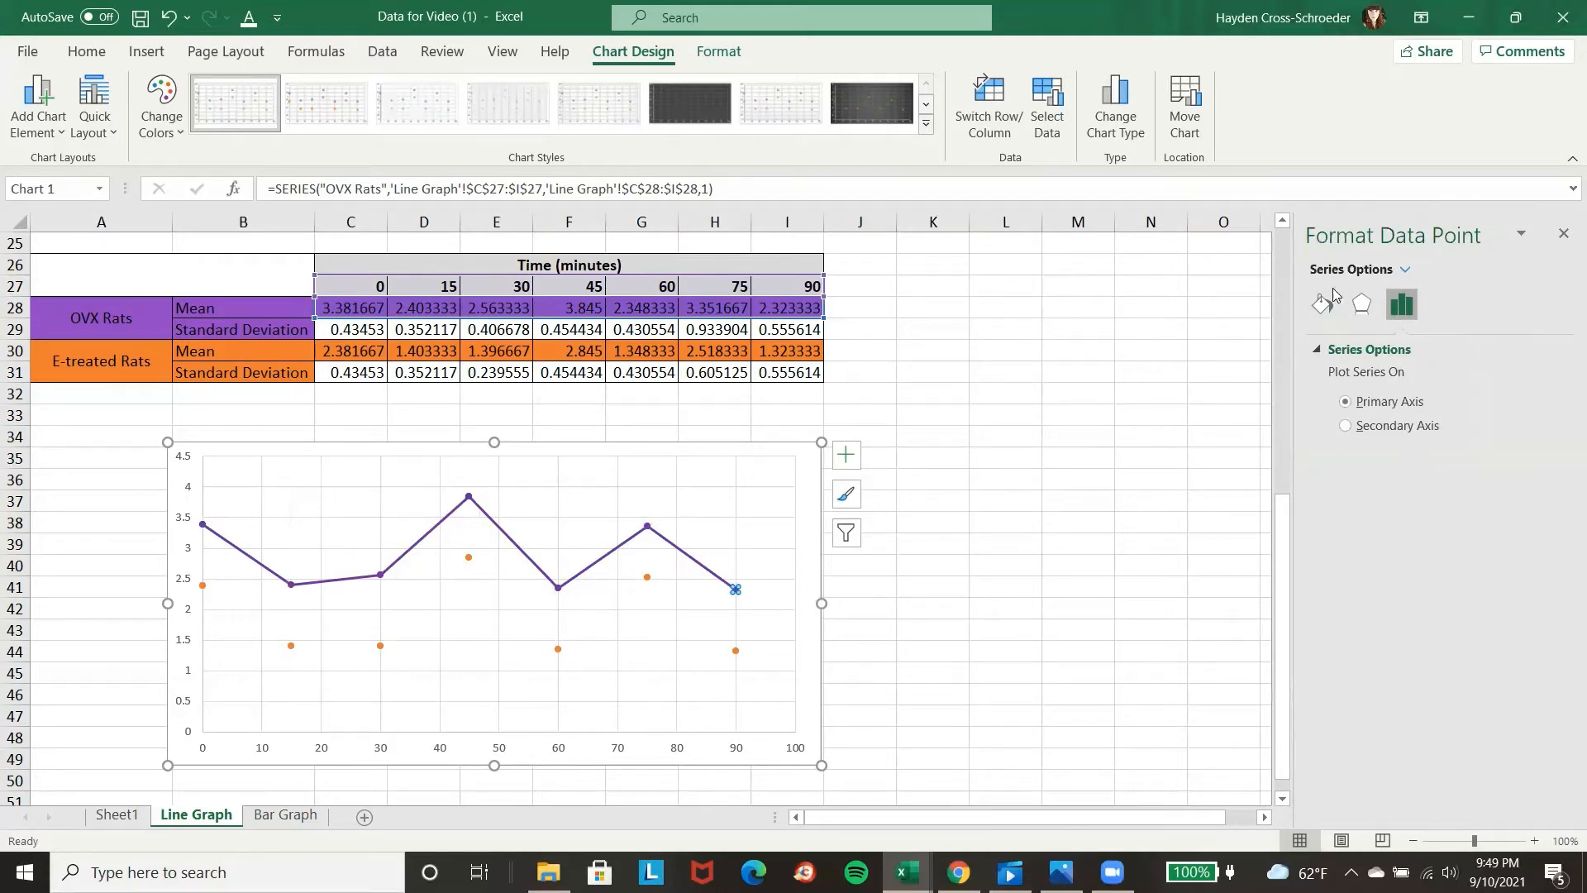
click(1320, 307)
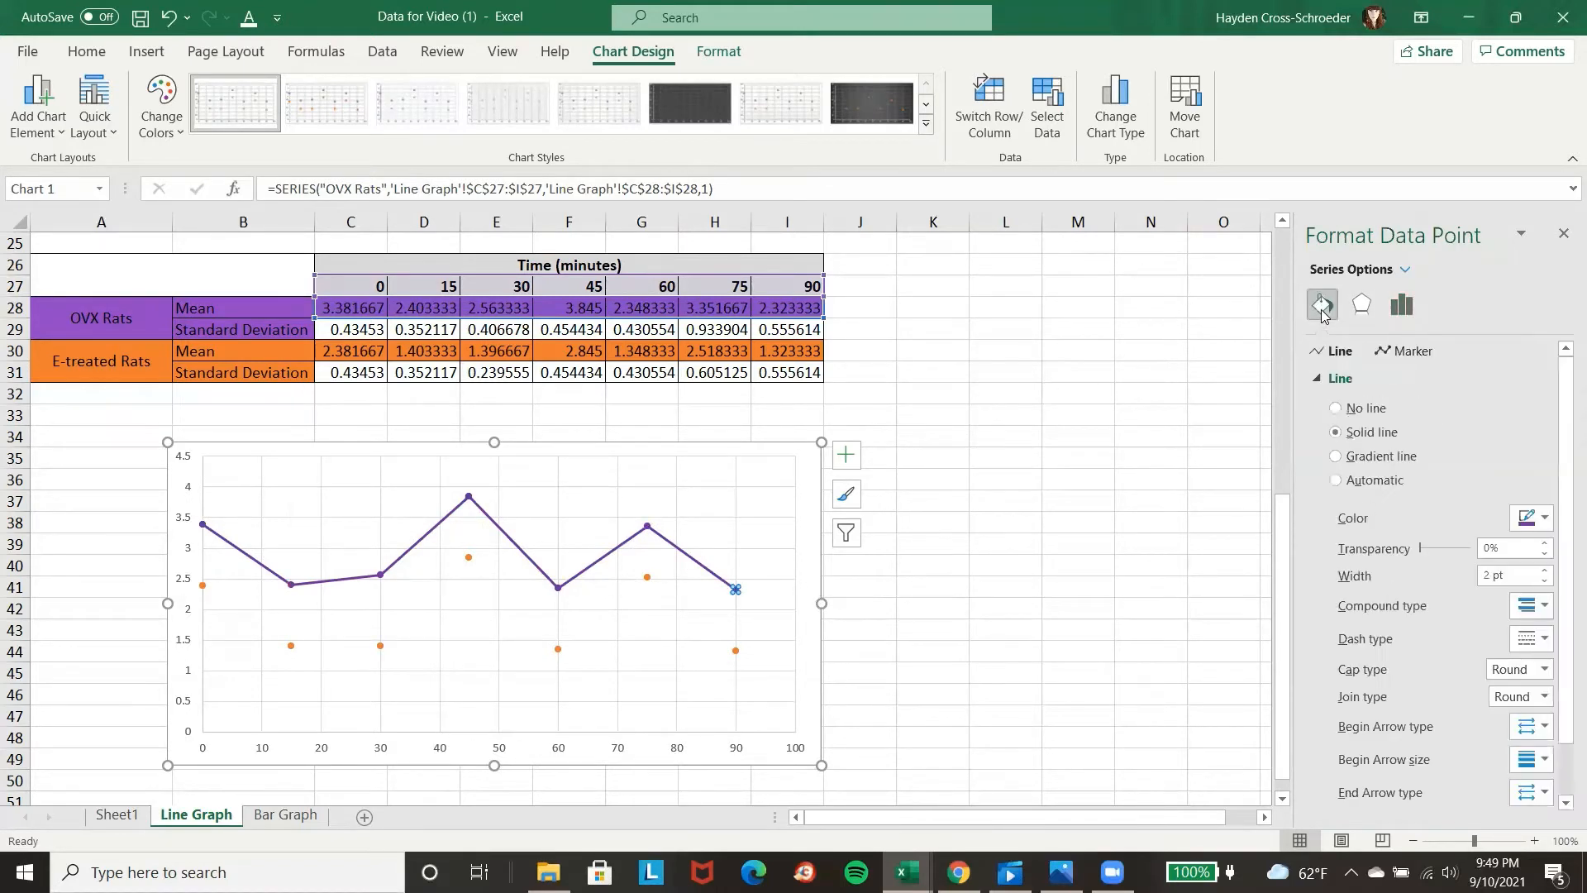
click(1336, 408)
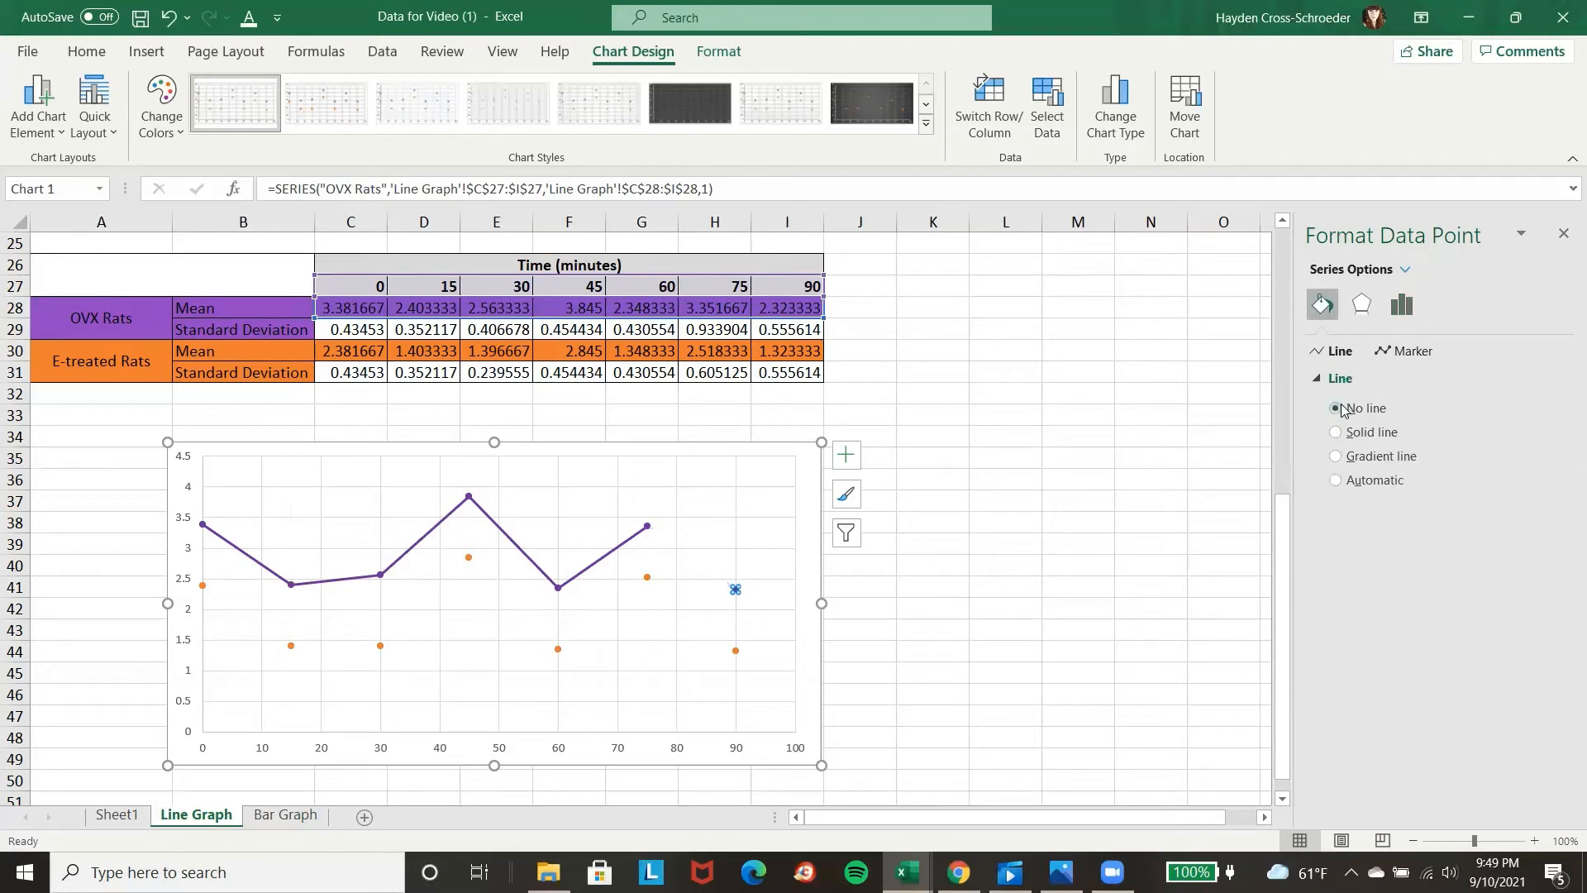
Remove the connecting line from the entire OVX Rats series by setting it to No line.
click(1042, 519)
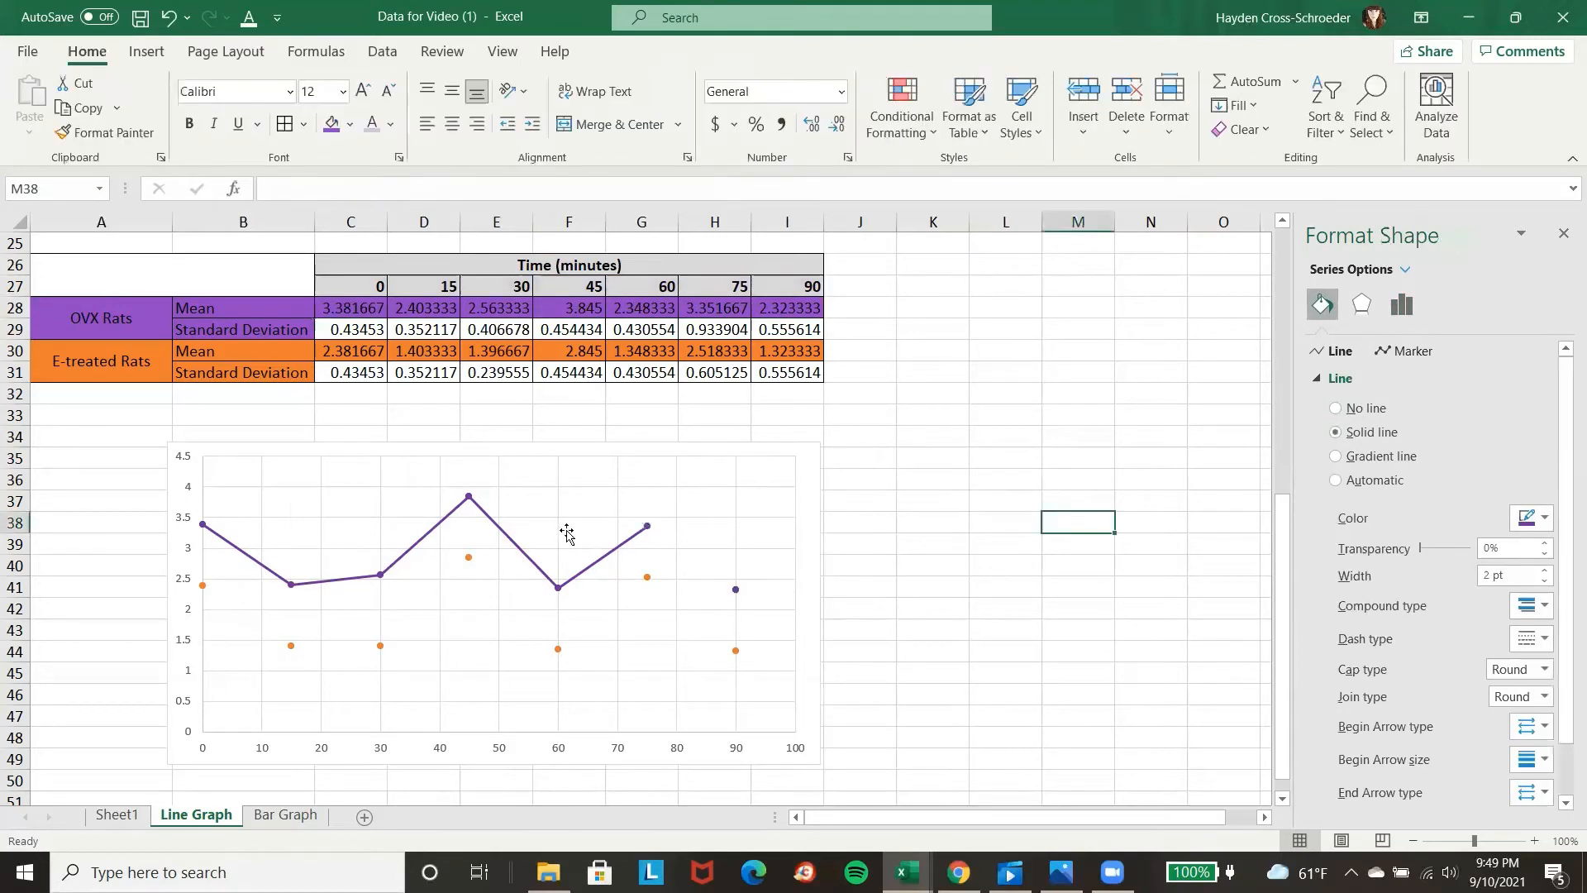
click(468, 502)
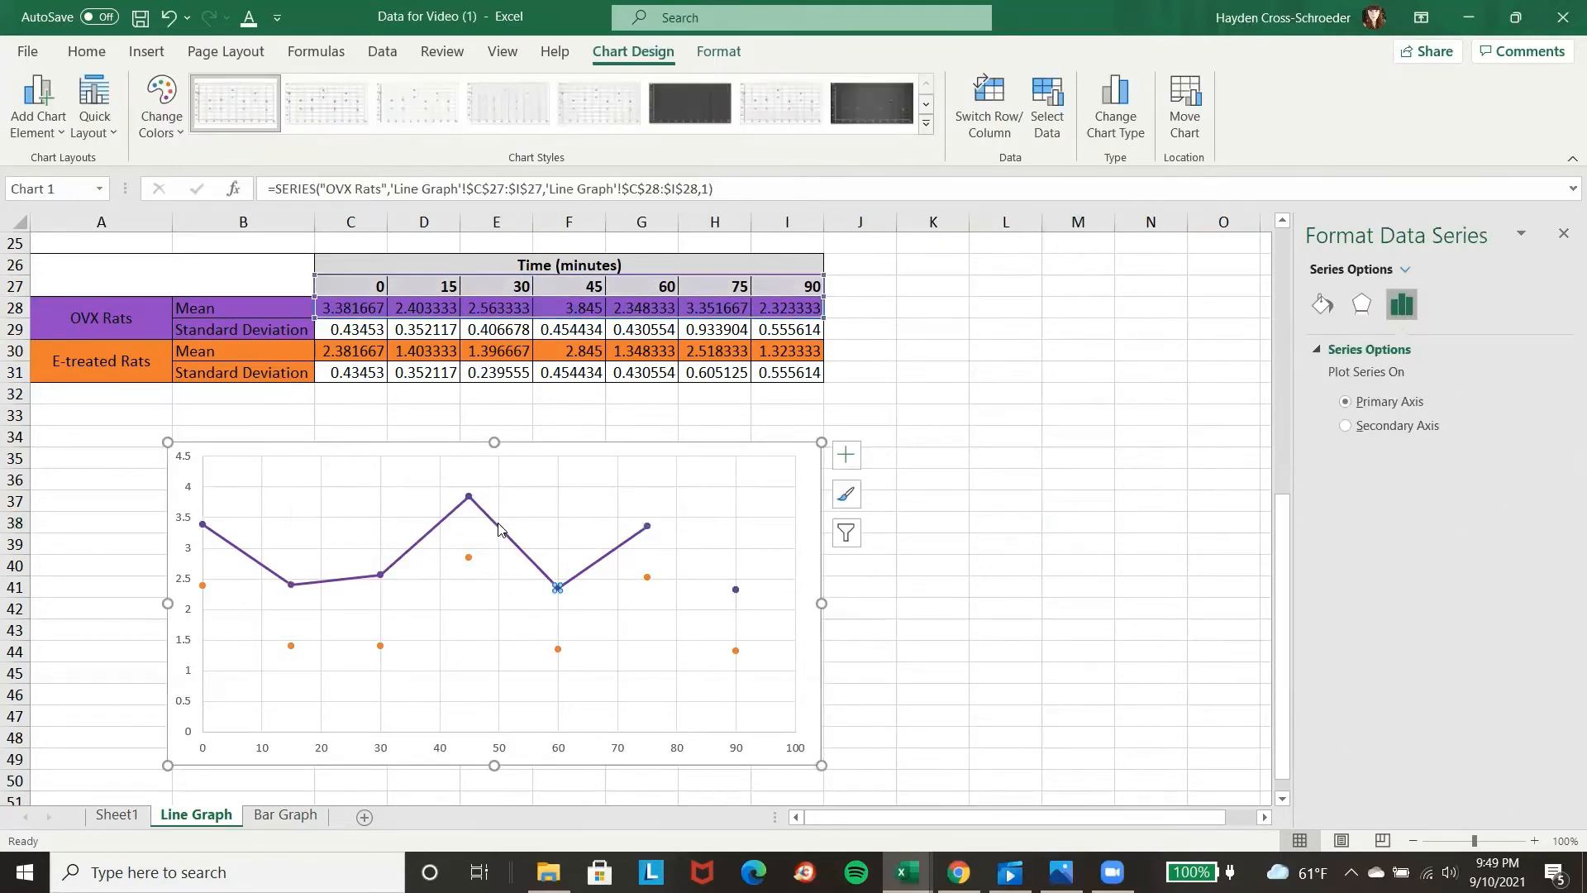
click(498, 527)
click(1018, 580)
click(467, 502)
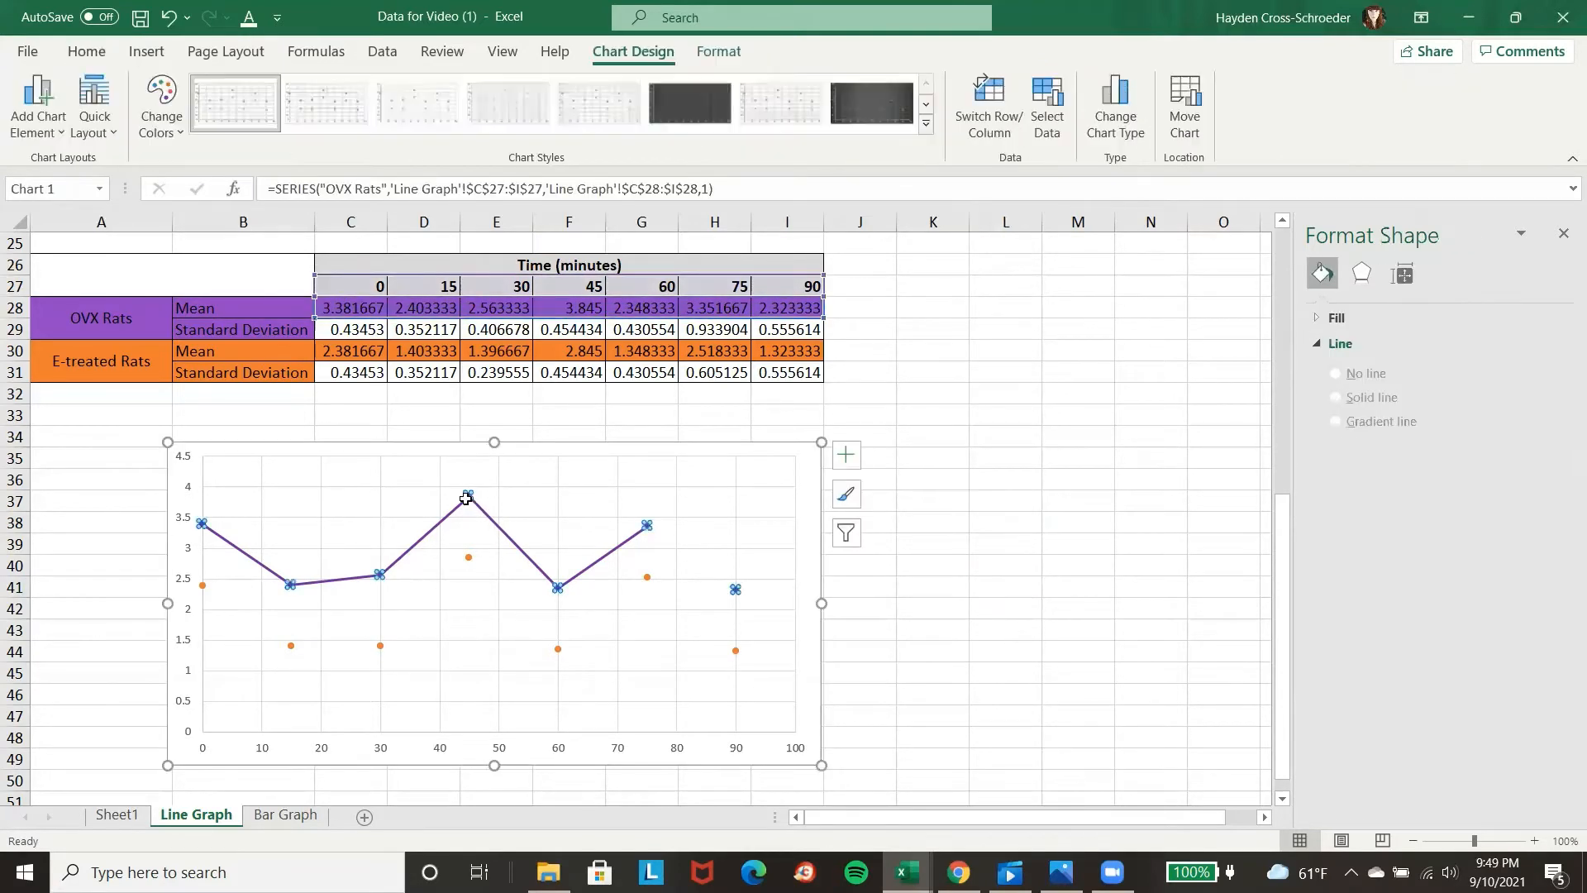
click(1323, 304)
click(1337, 409)
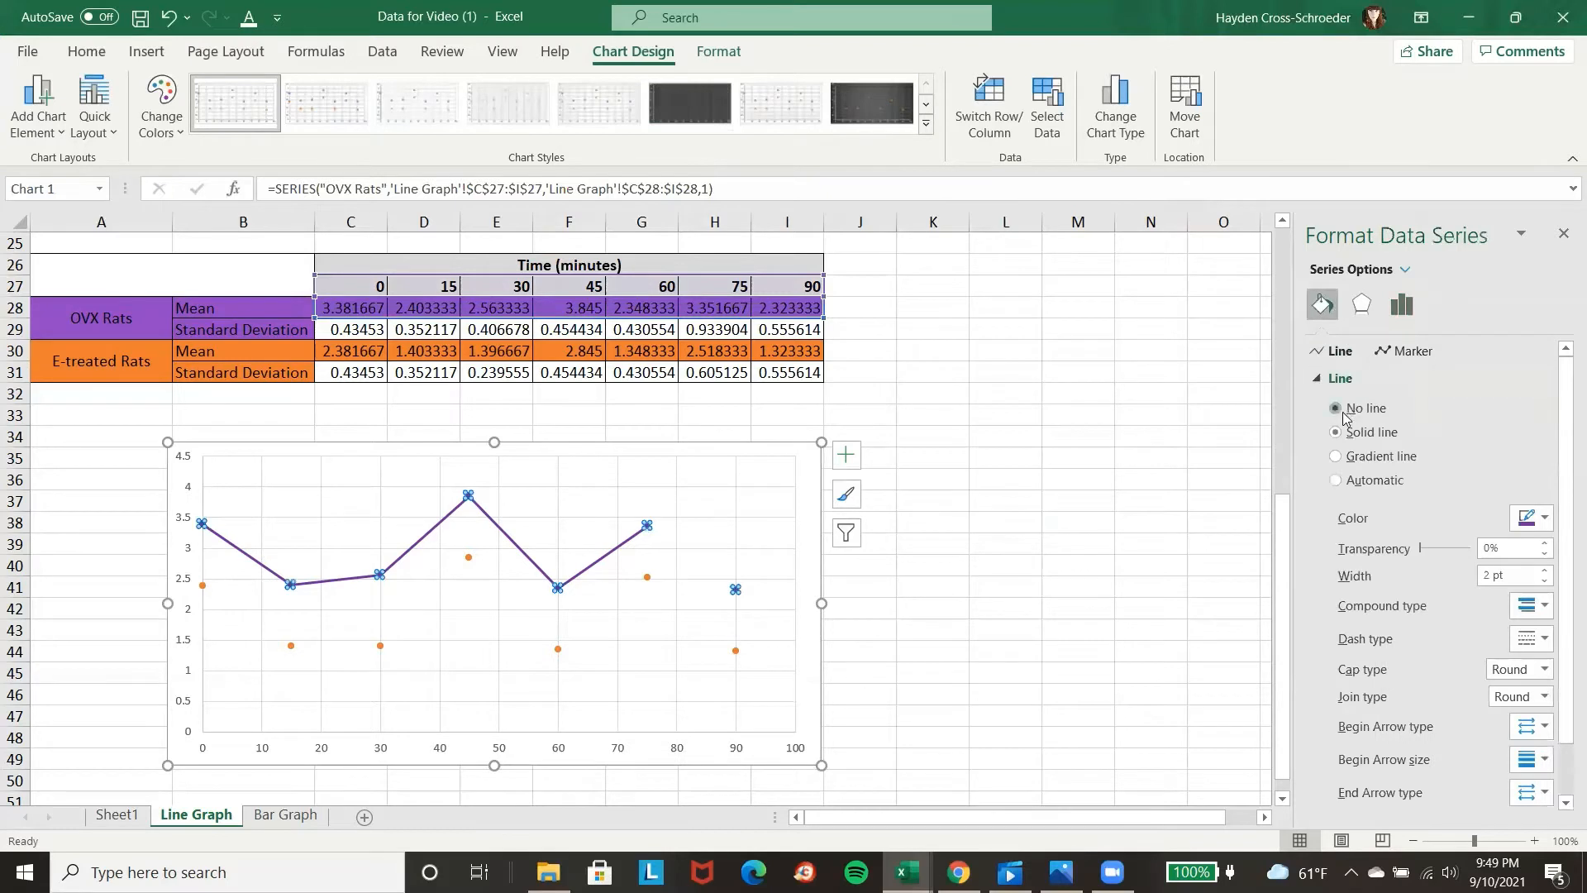
click(1153, 563)
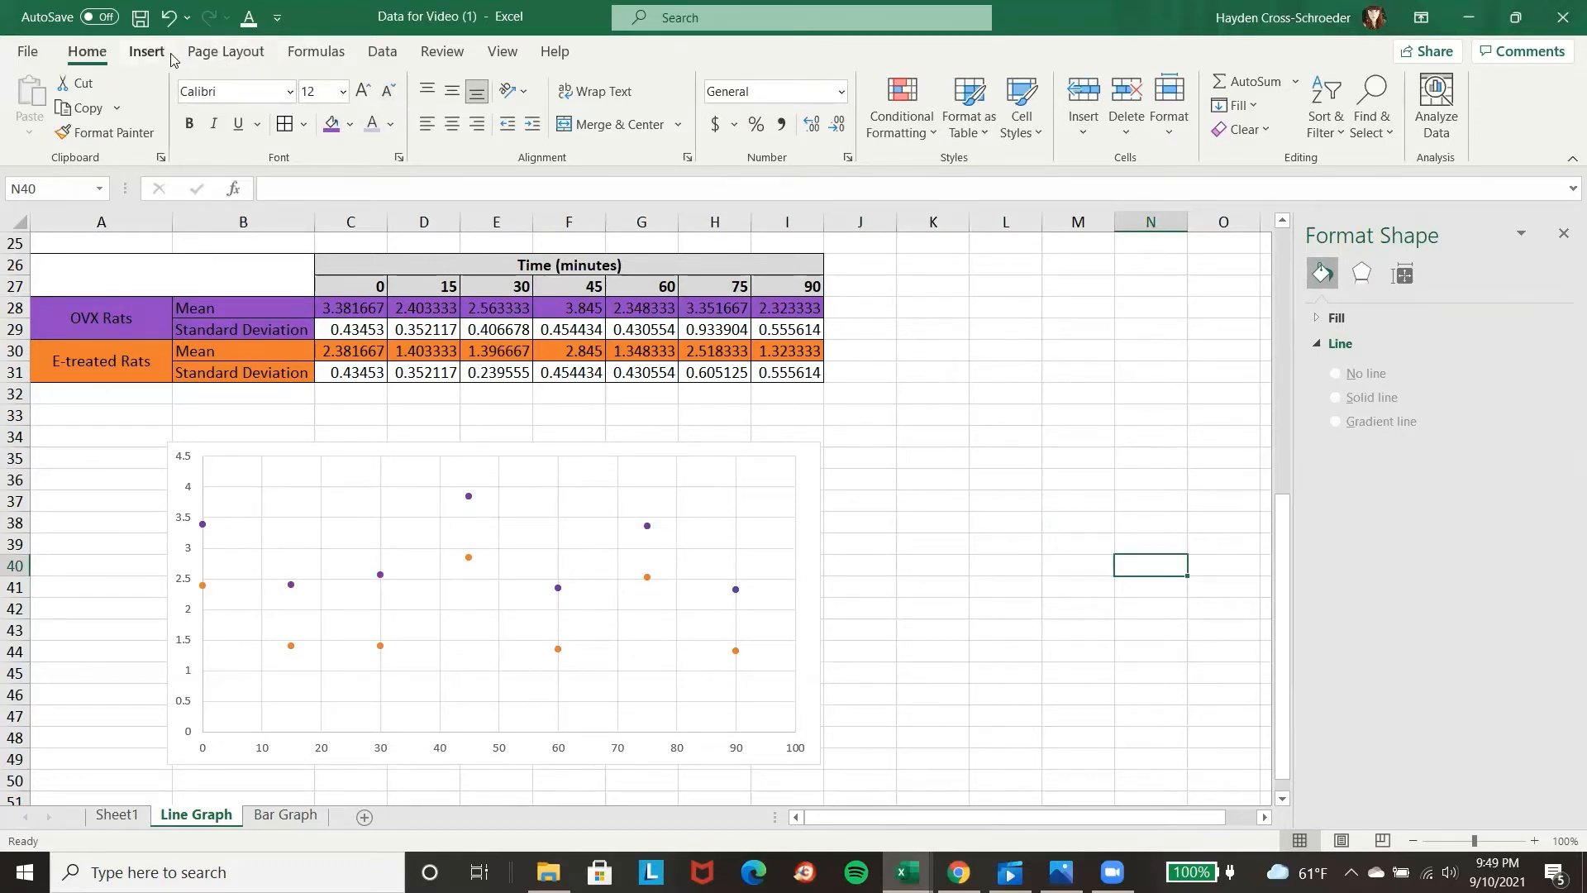
Add a legend on the right side of the scatter chart.
click(308, 498)
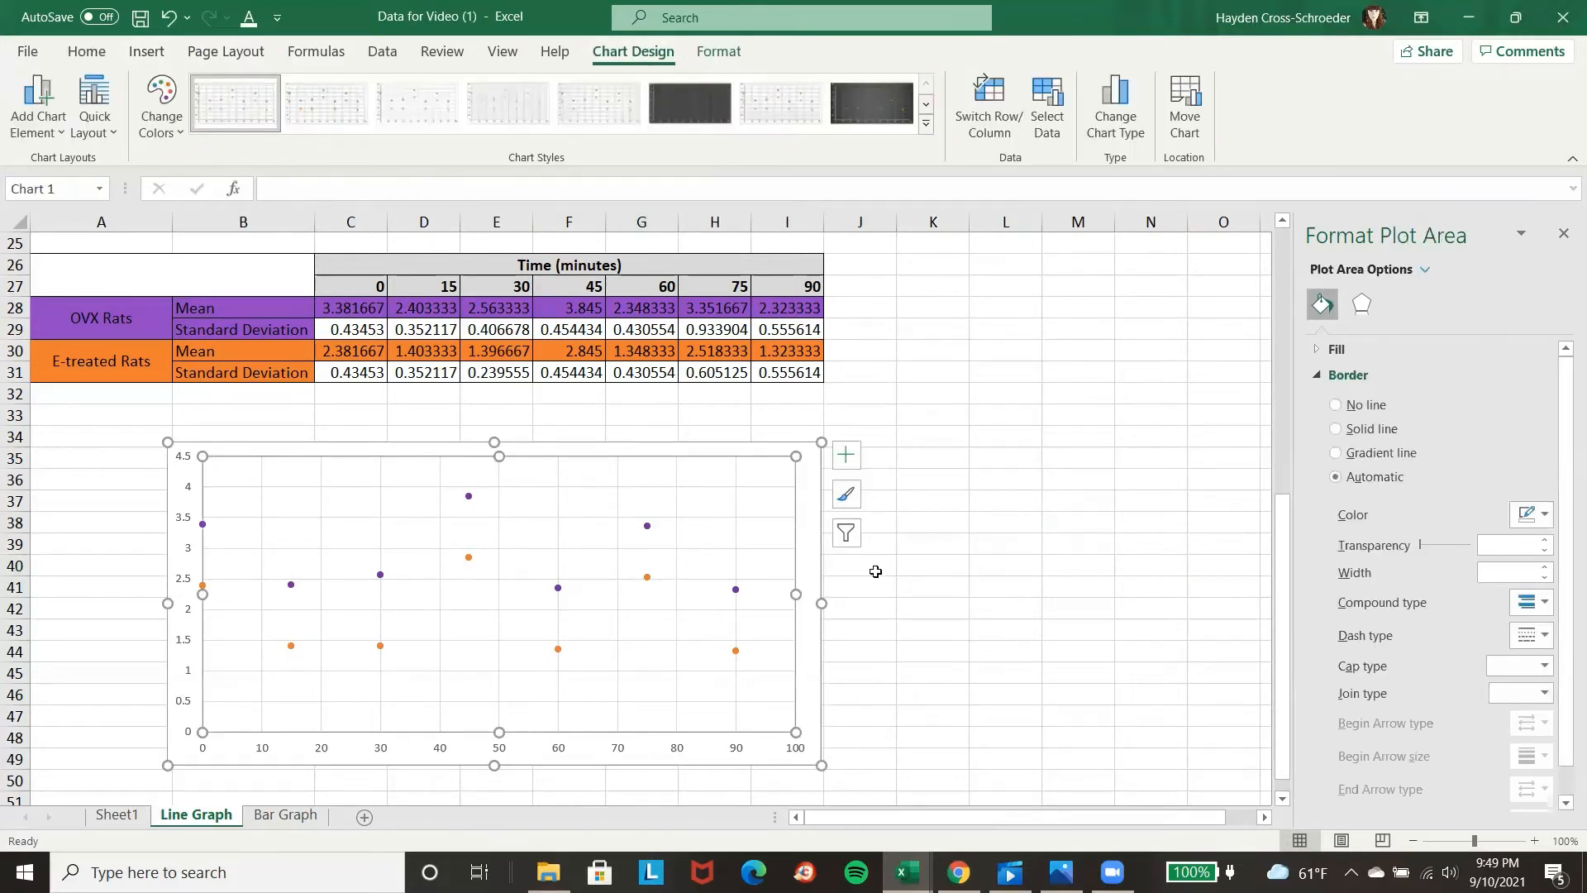
click(38, 116)
mouse_move(55, 169)
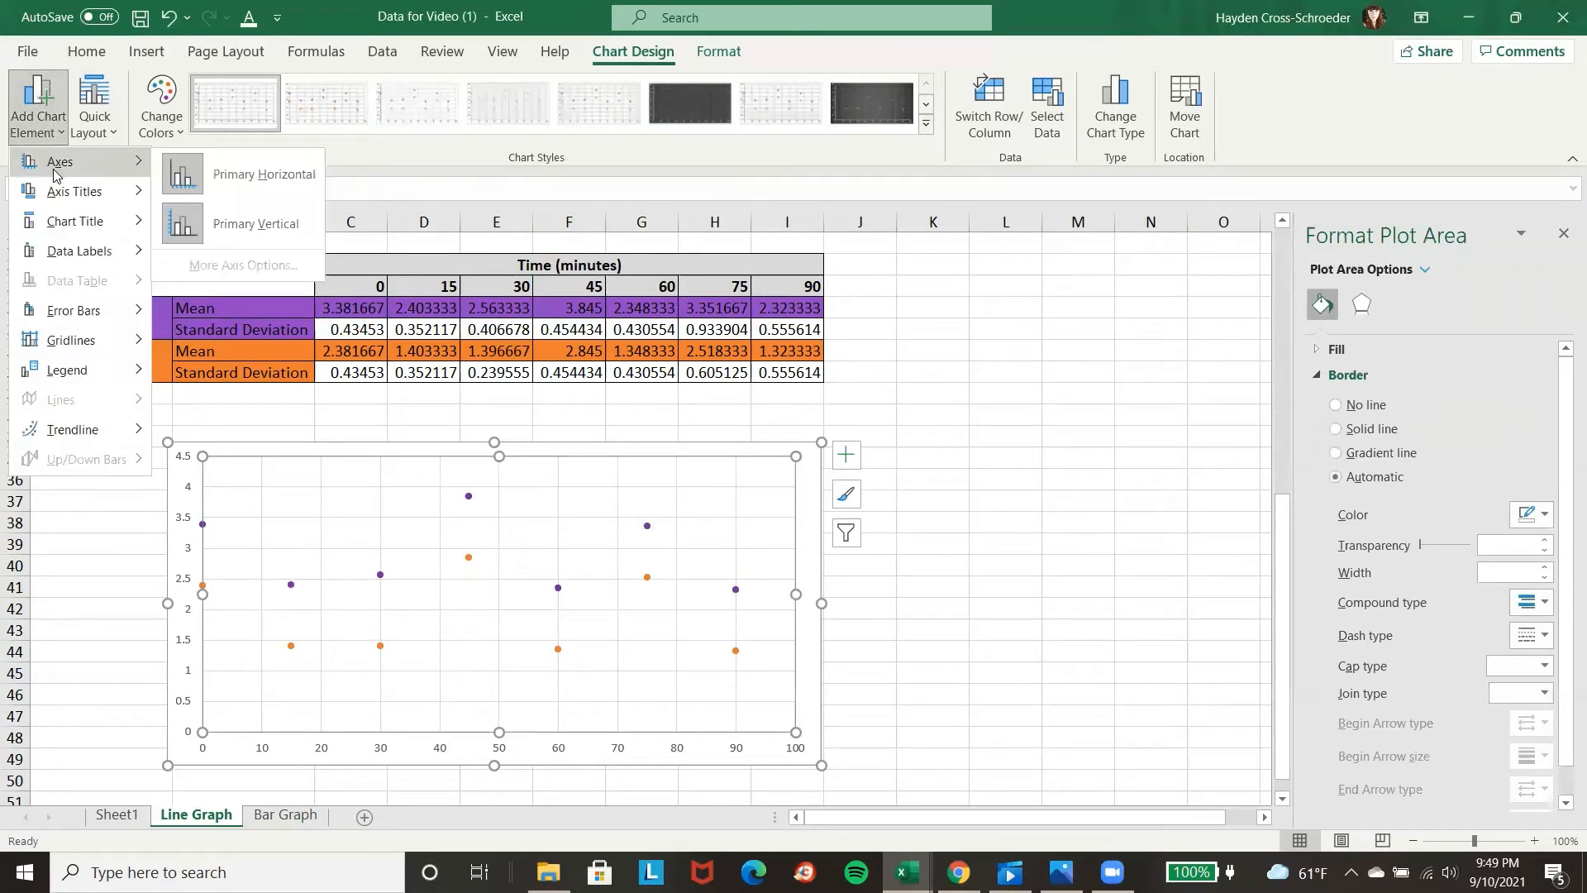
mouse_move(88, 370)
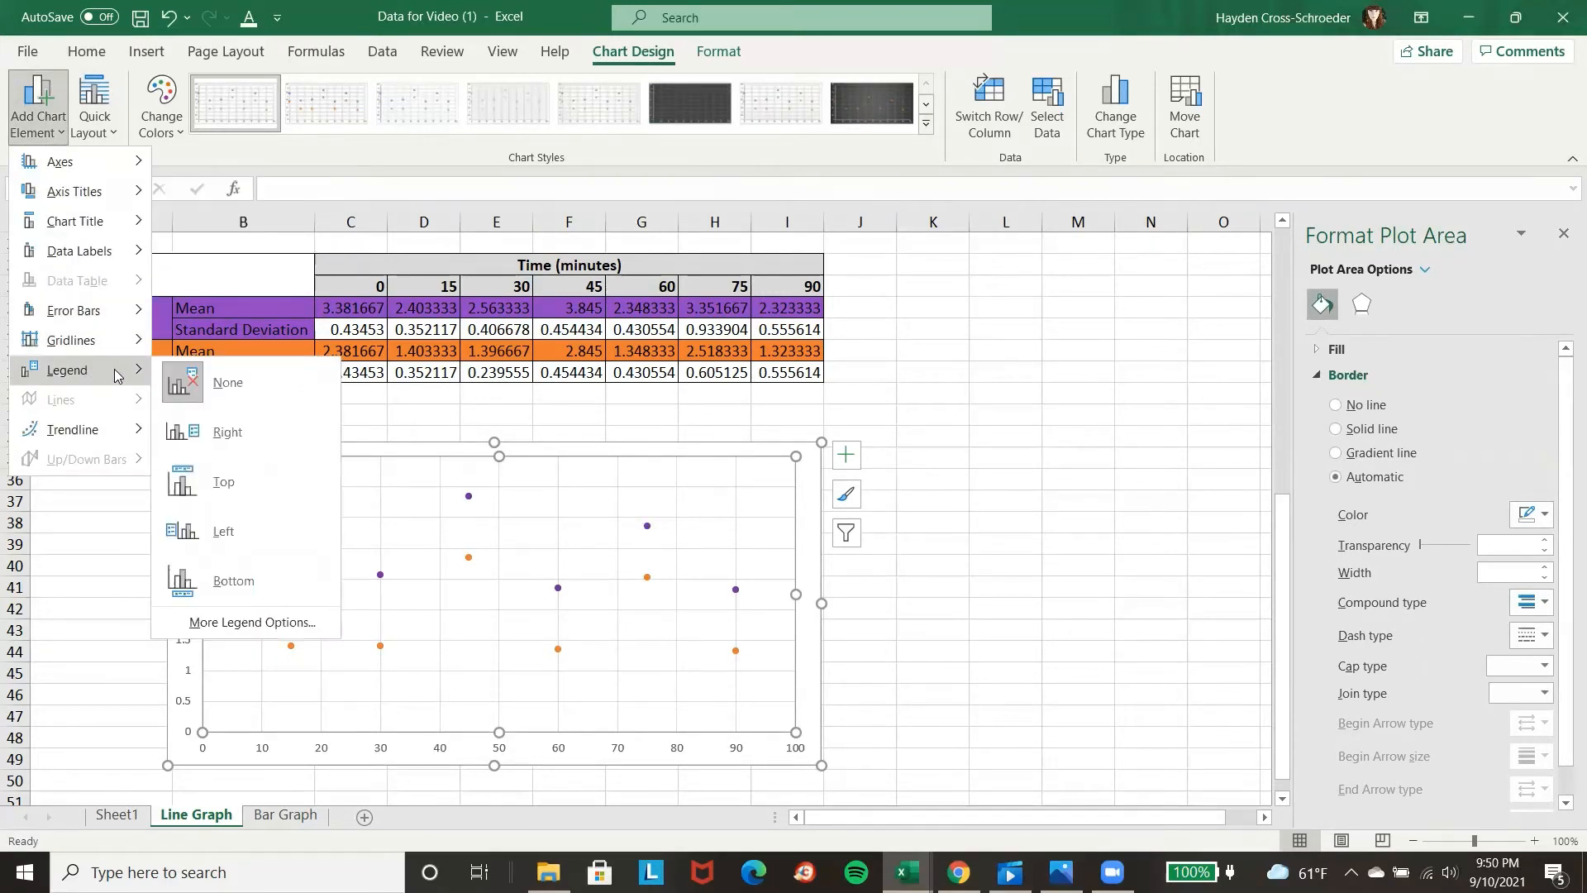
click(251, 436)
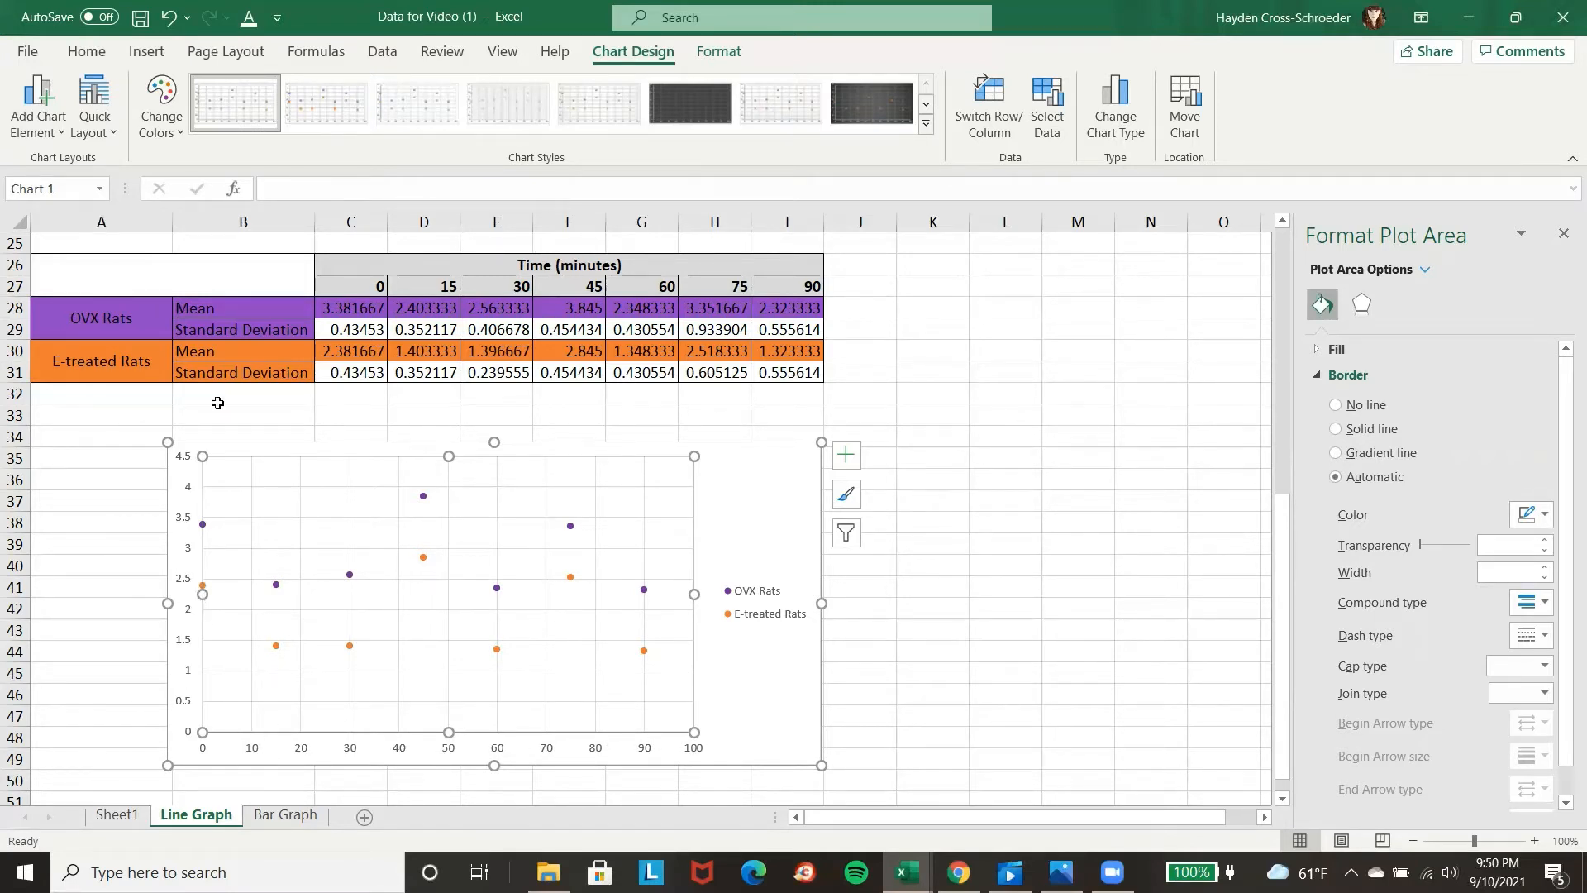
Add a primary horizontal axis title to the chart reading "Time (minutes)".
click(25, 136)
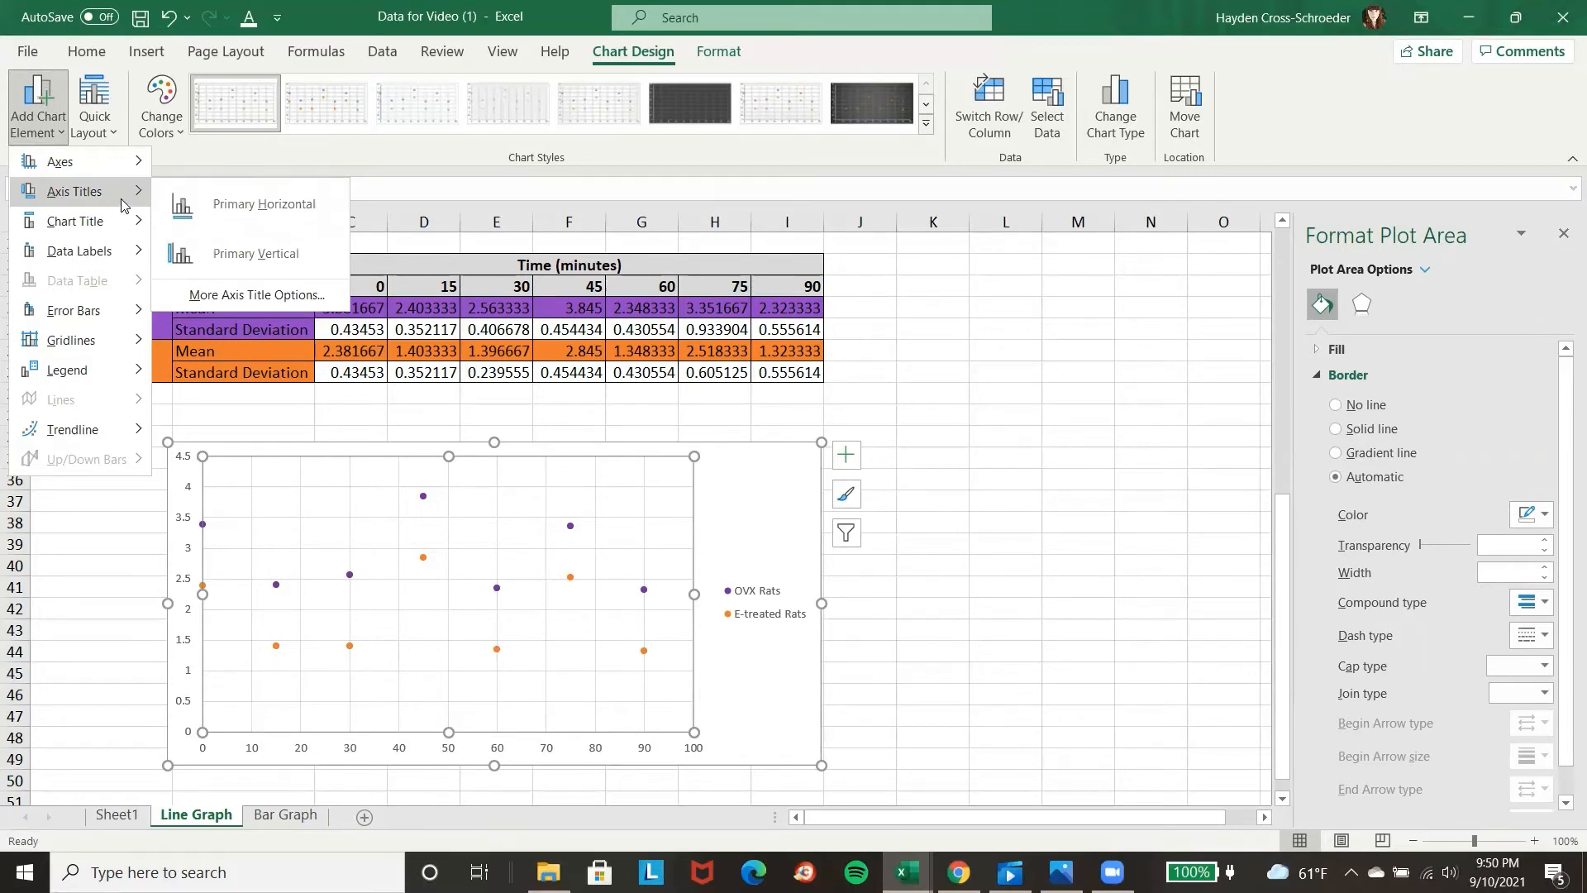
click(196, 207)
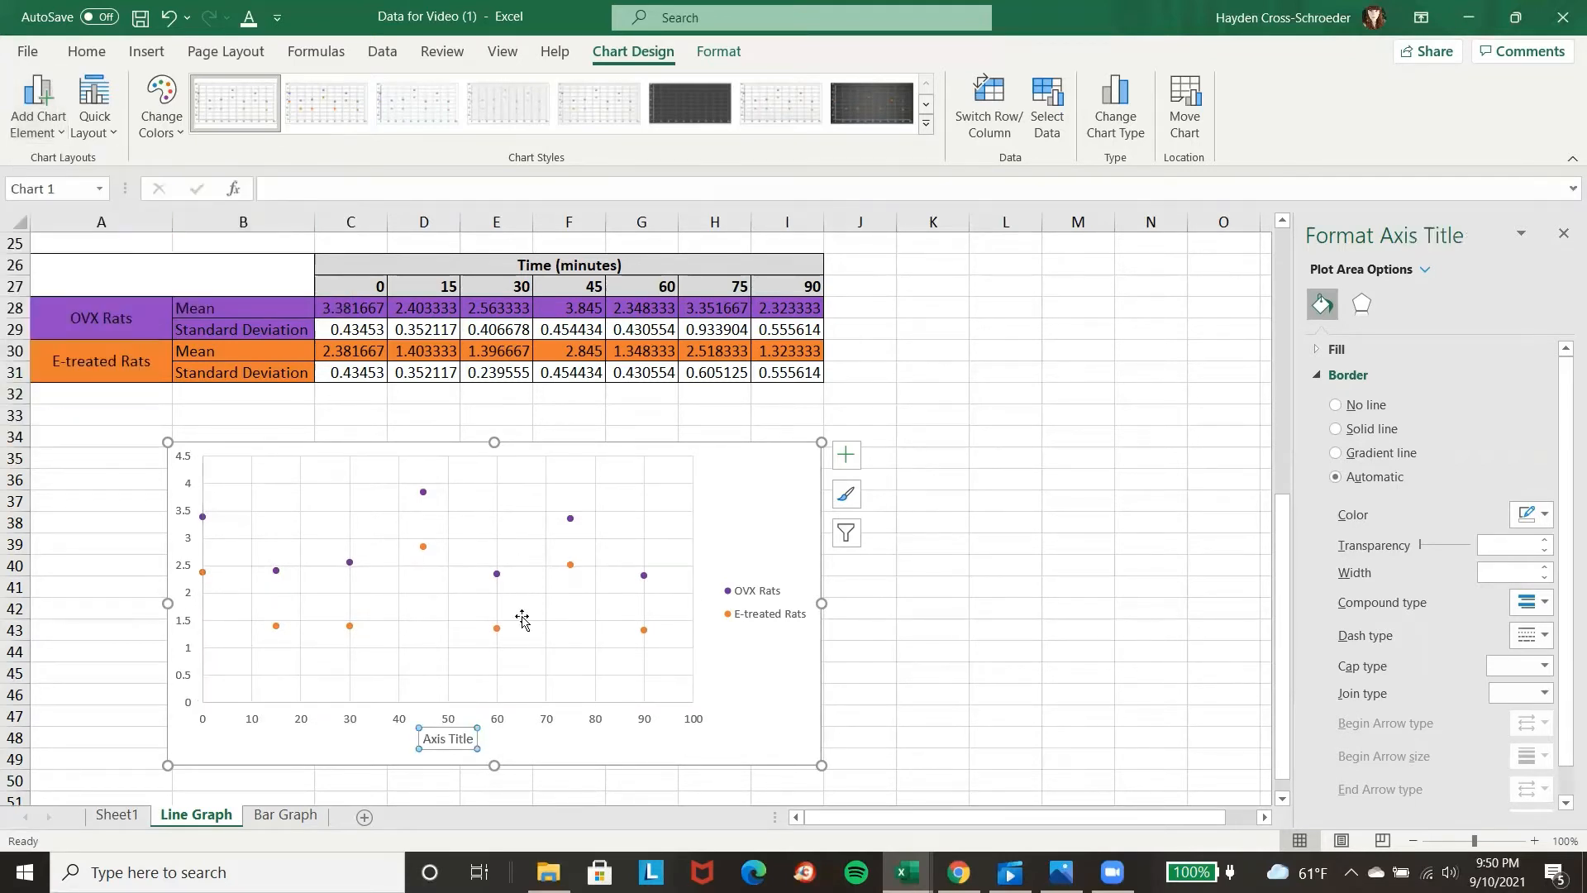
triple_click(468, 738)
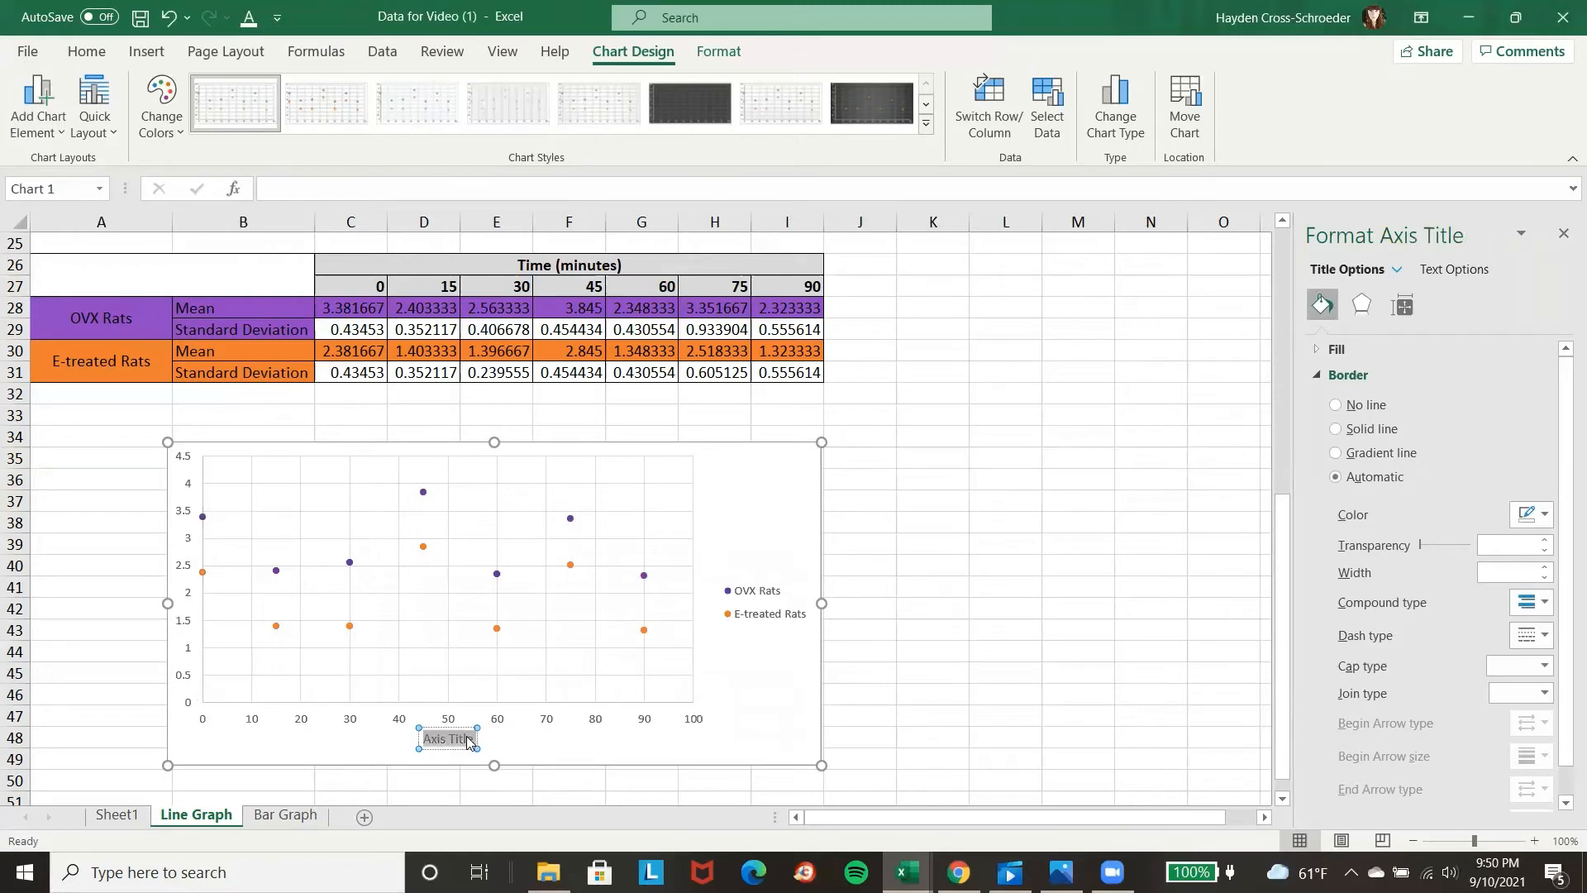
text(Time (minutes))
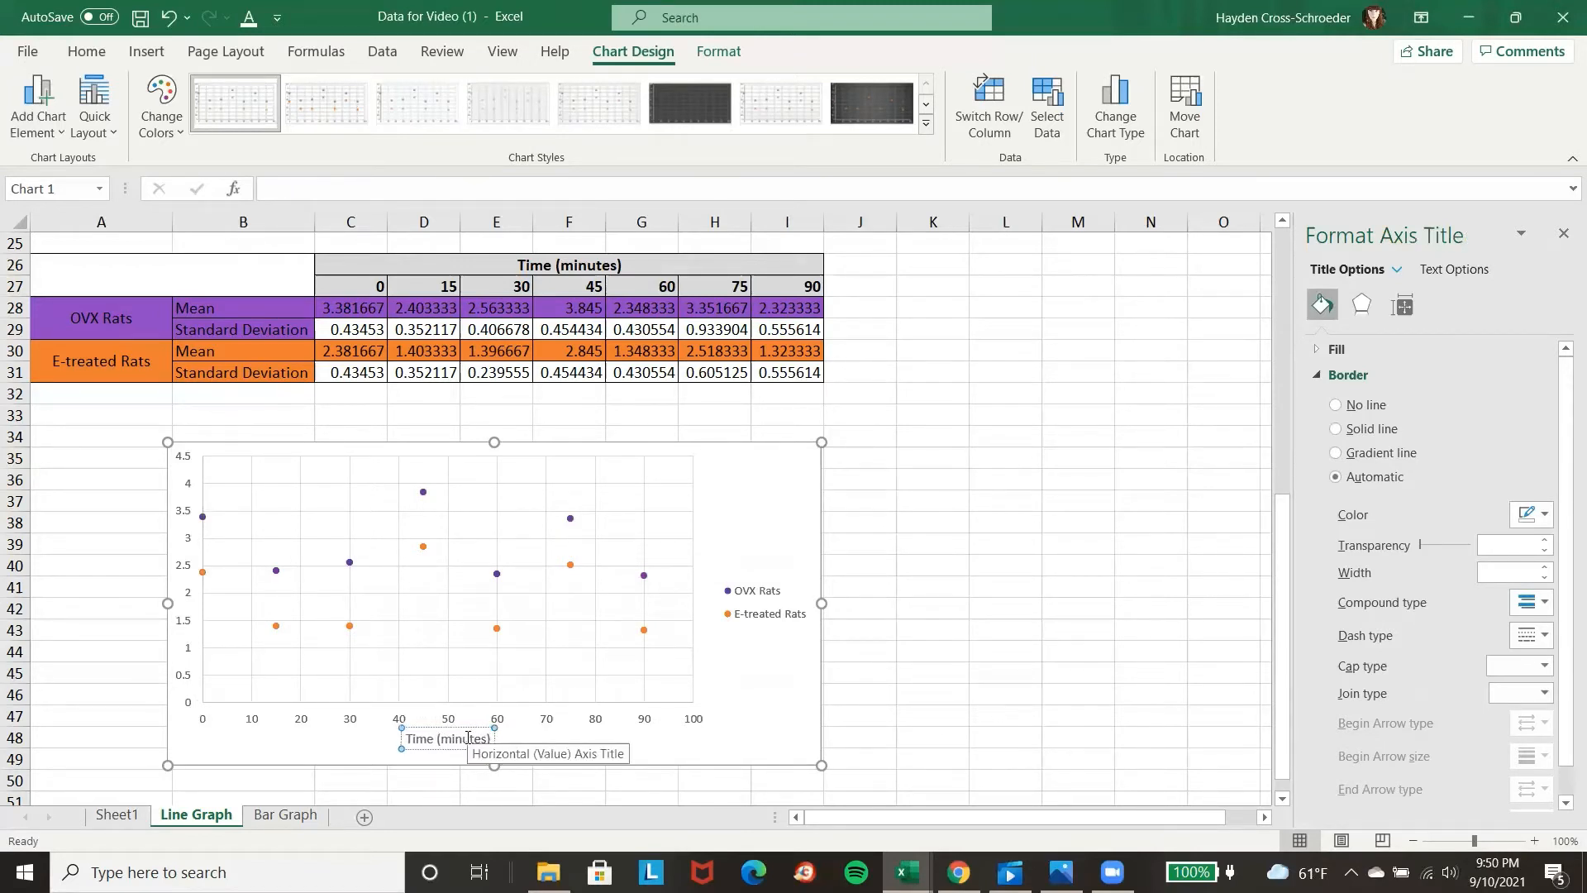
Add a primary vertical axis title to the chart reading "LH (ng/ml)".
click(29, 130)
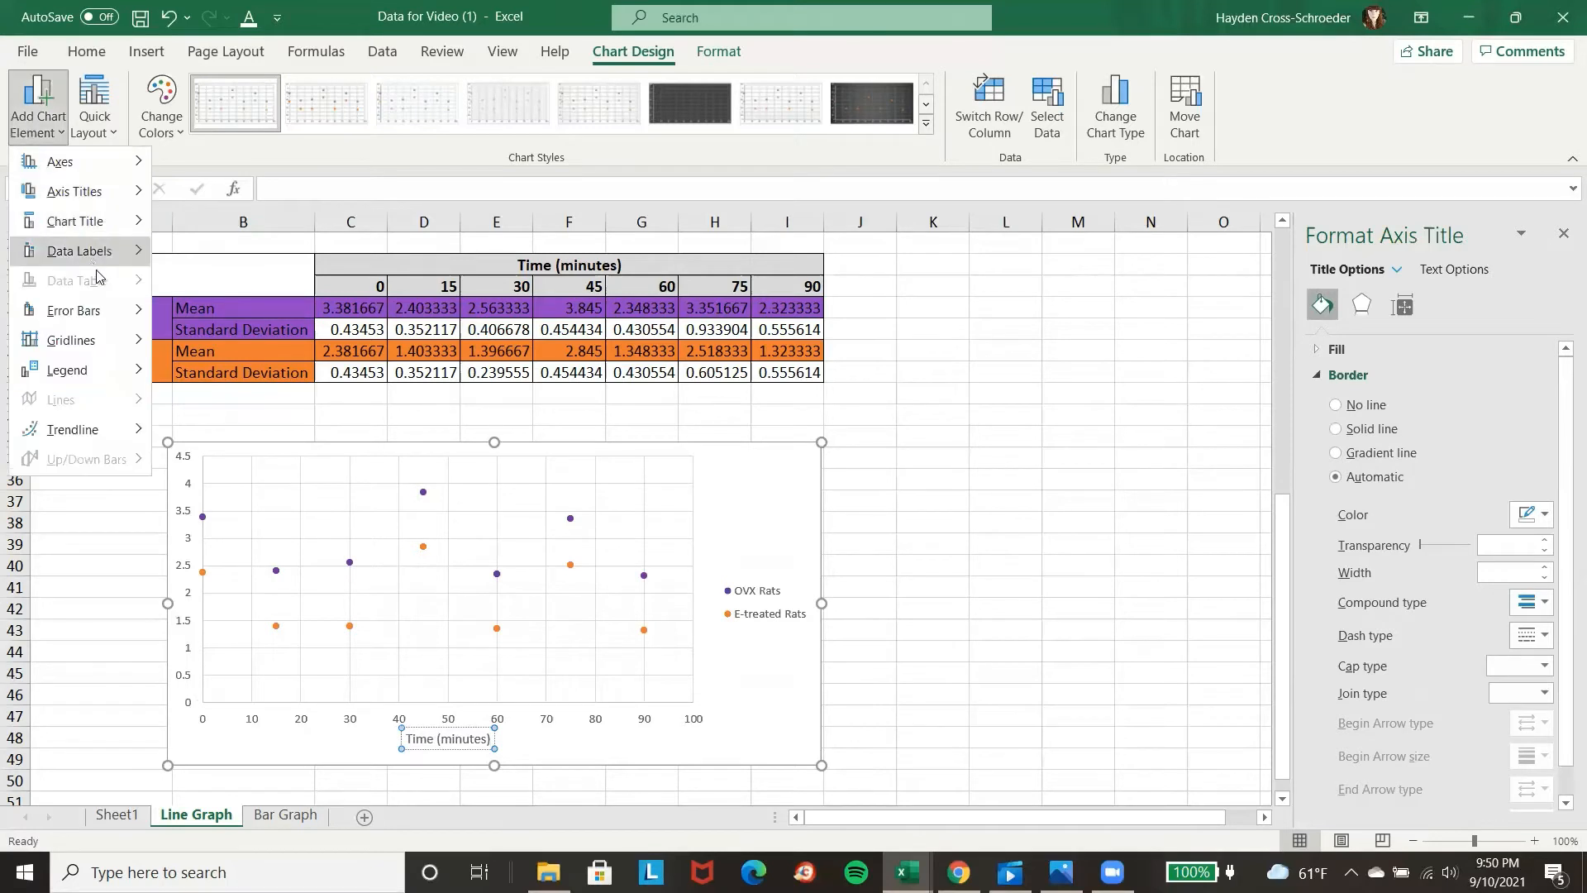
mouse_move(110, 198)
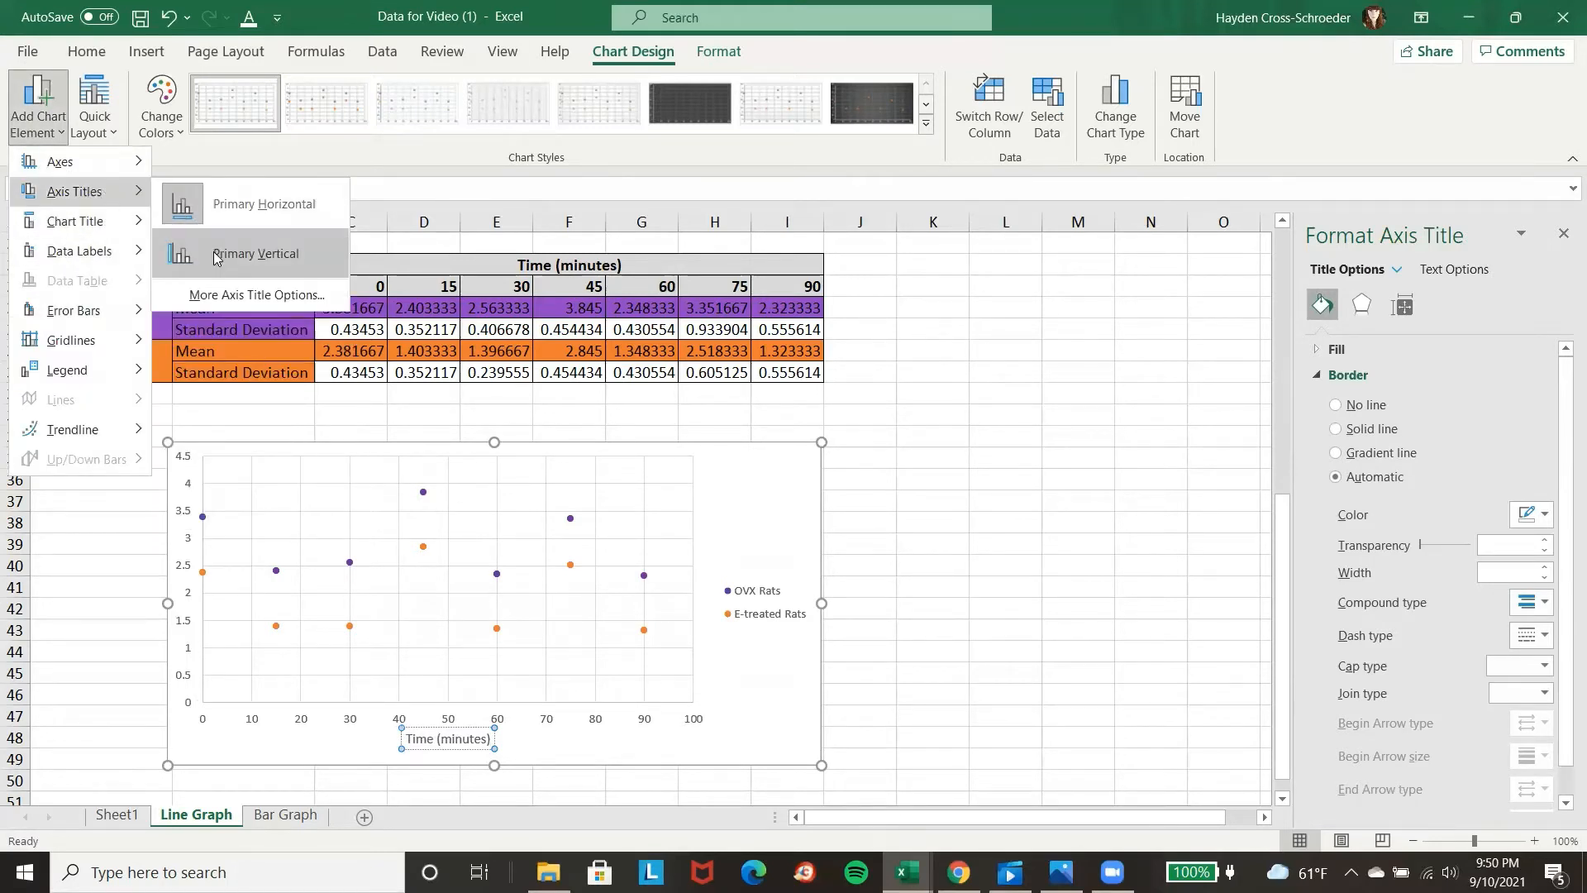
click(252, 253)
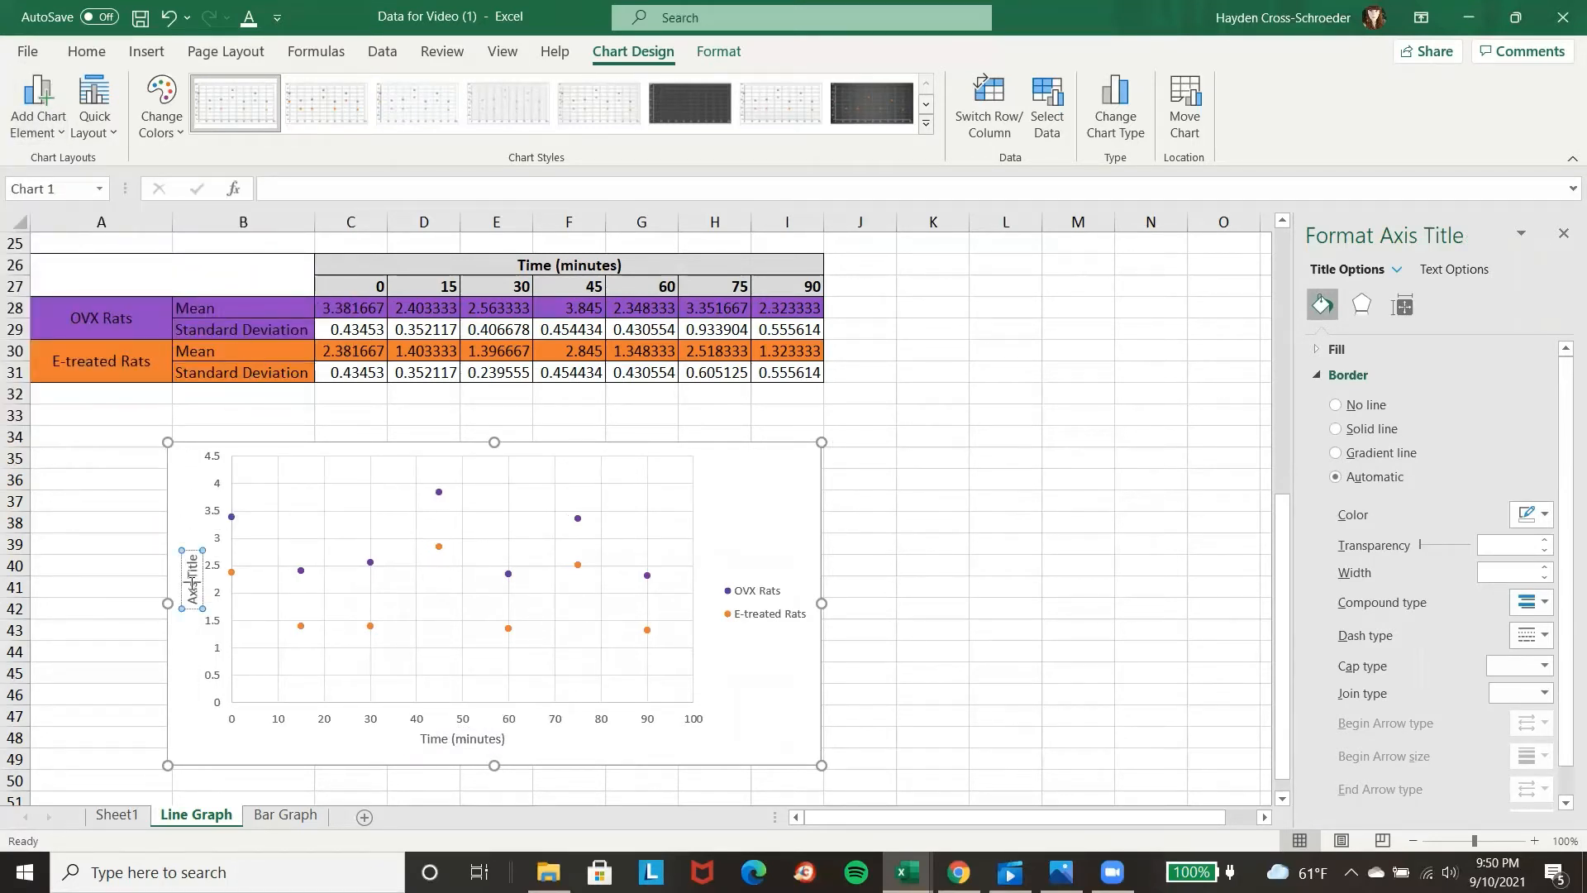
triple_click(192, 588)
key(BackSpace)
text(LH)
text((ng/ml))
Make both the horizontal and the vertical axis titles of the chart bold.
click(464, 740)
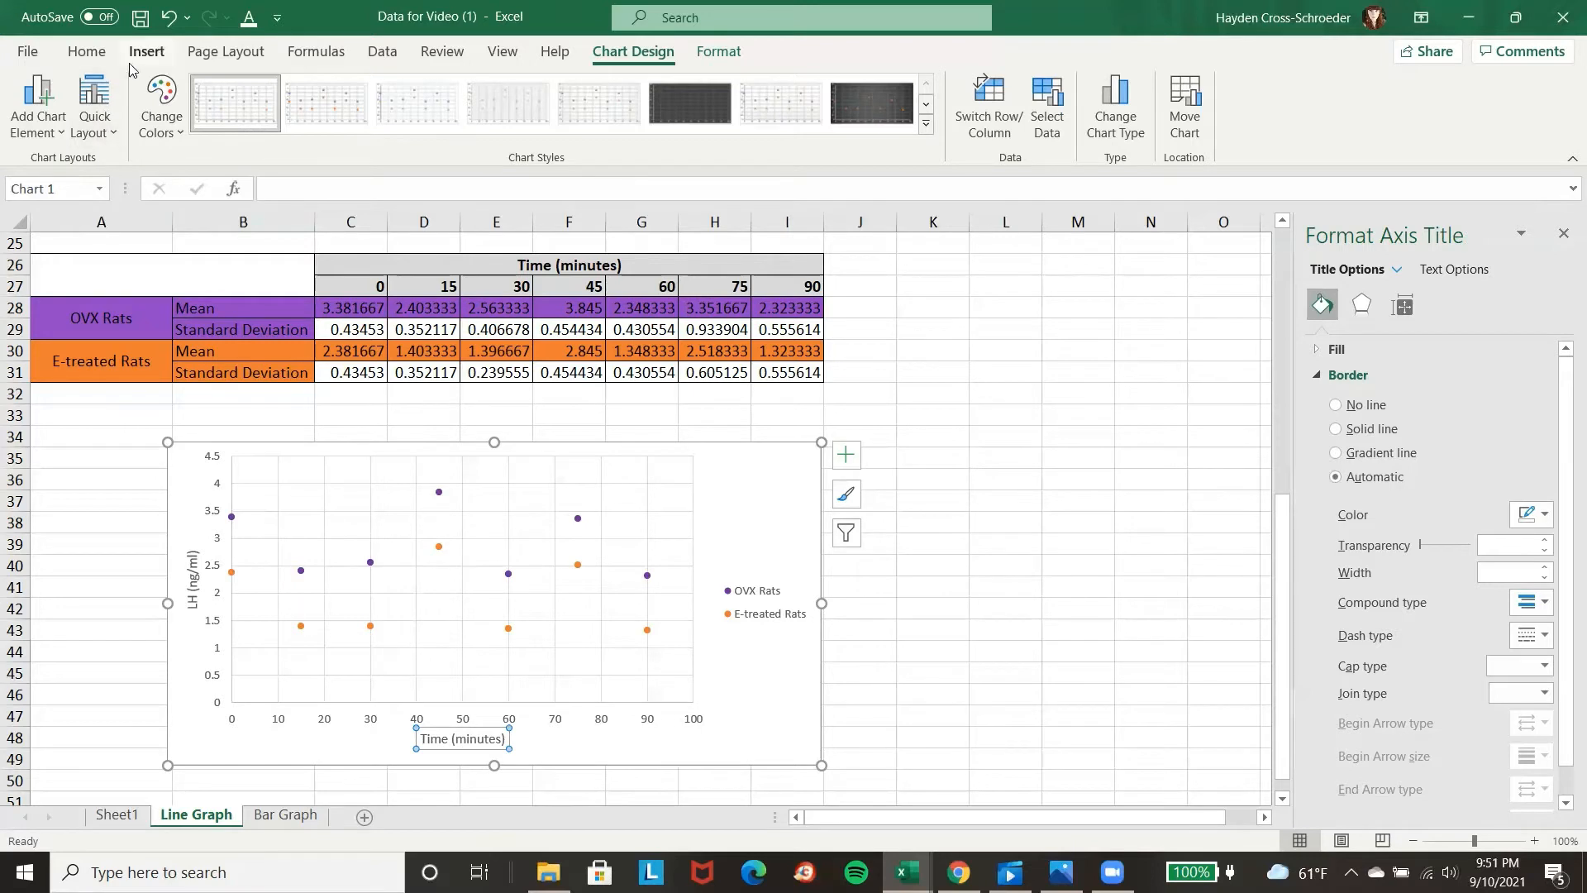
click(87, 52)
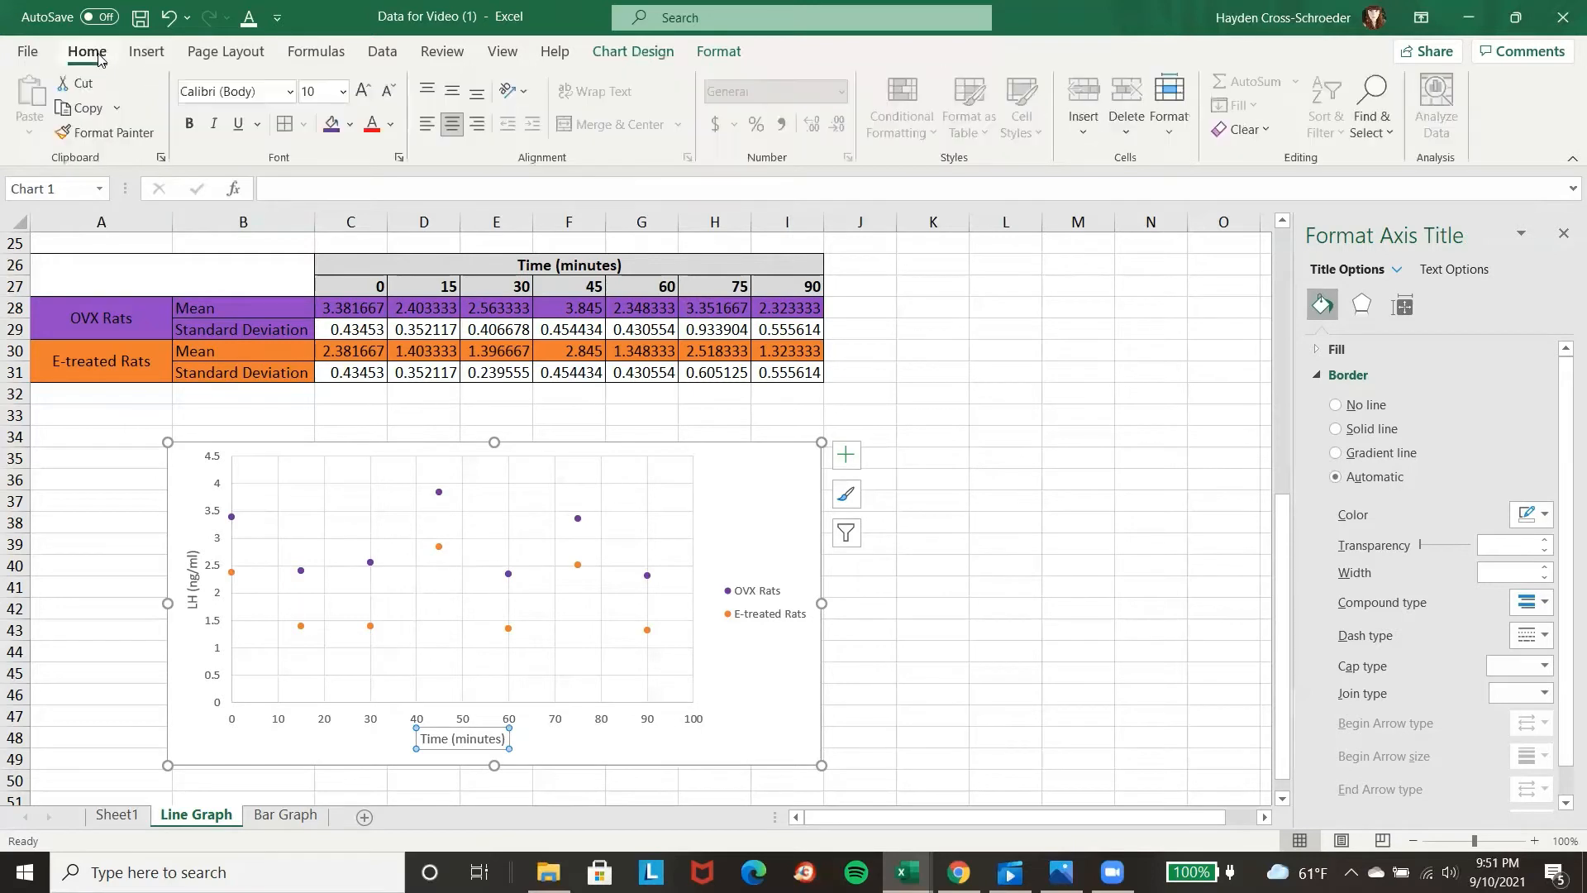
click(198, 126)
click(194, 570)
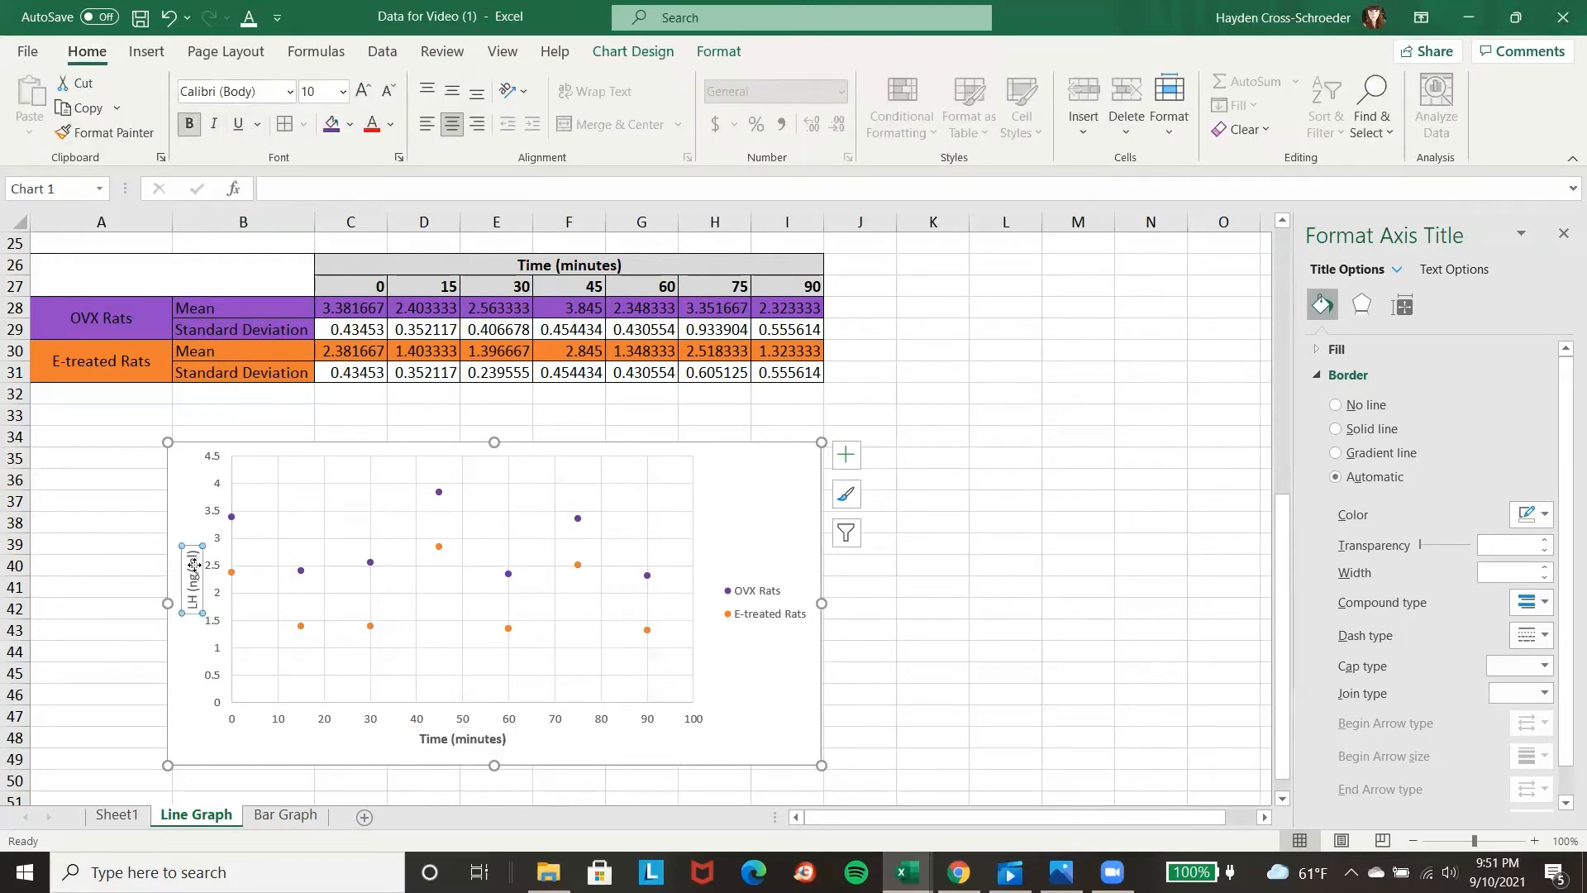
click(189, 127)
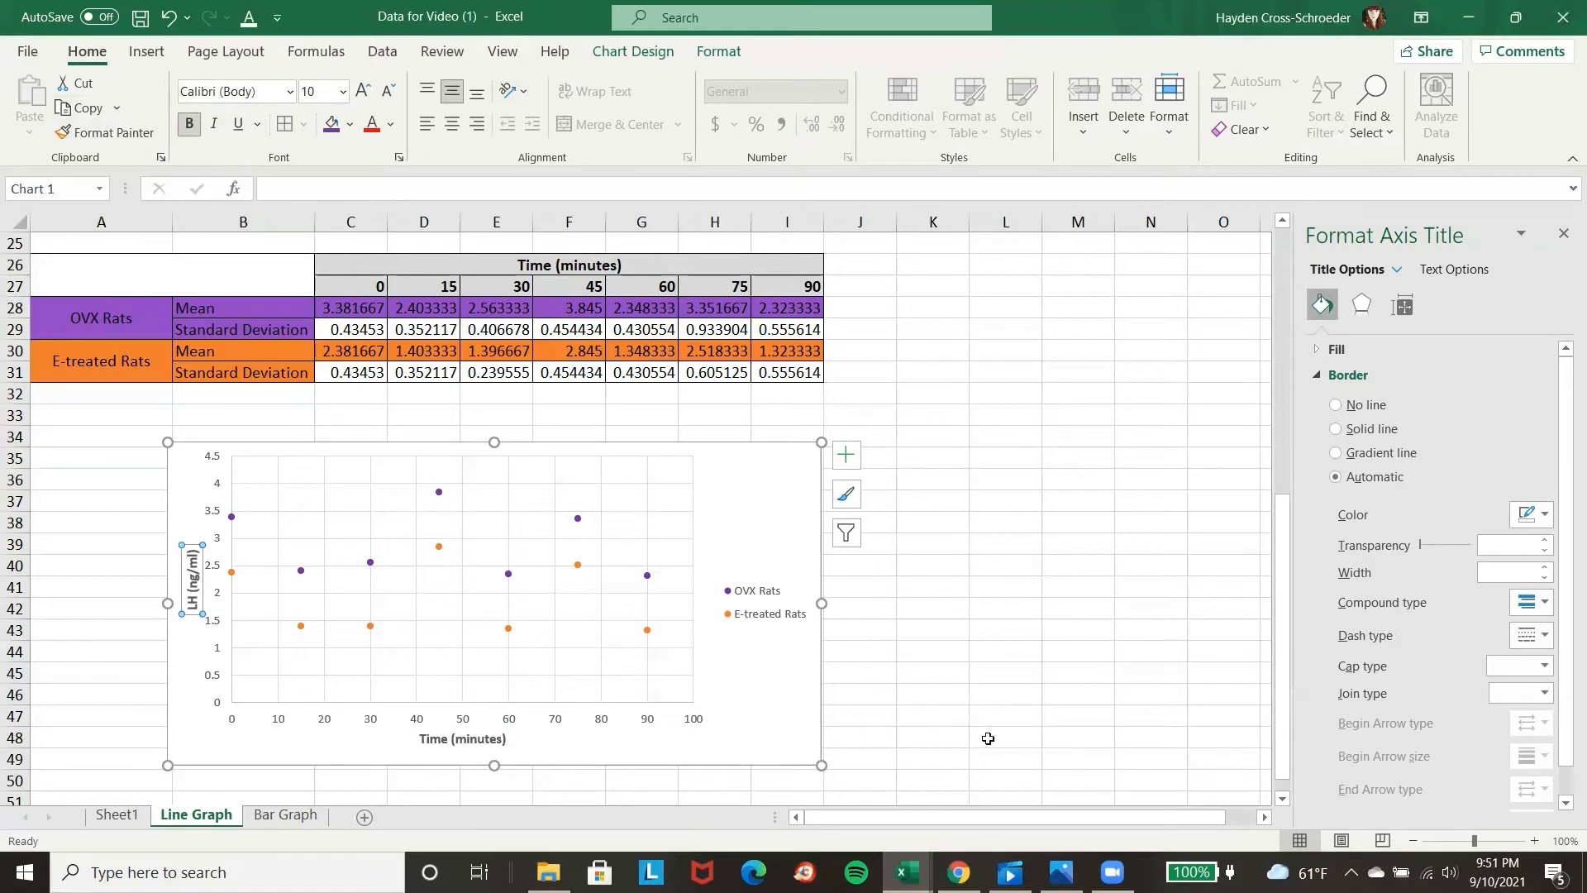
click(798, 734)
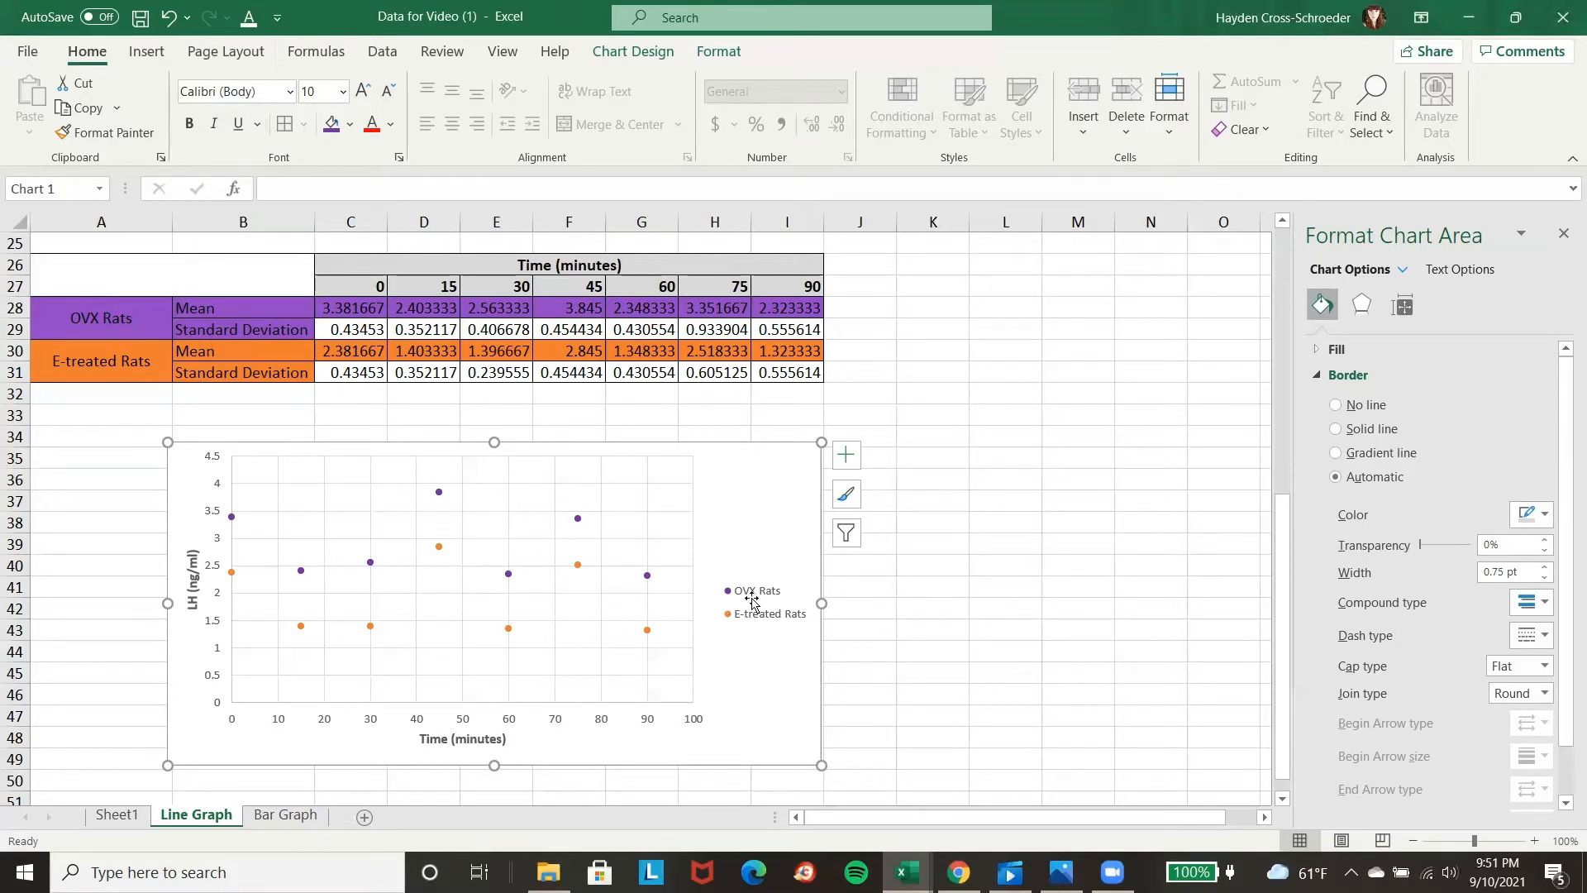
Insert a chart-wide text box below the graph, over rows 50 to 54, containing the bold caption label "Figure 1.".
scroll(993, 551, down, 2)
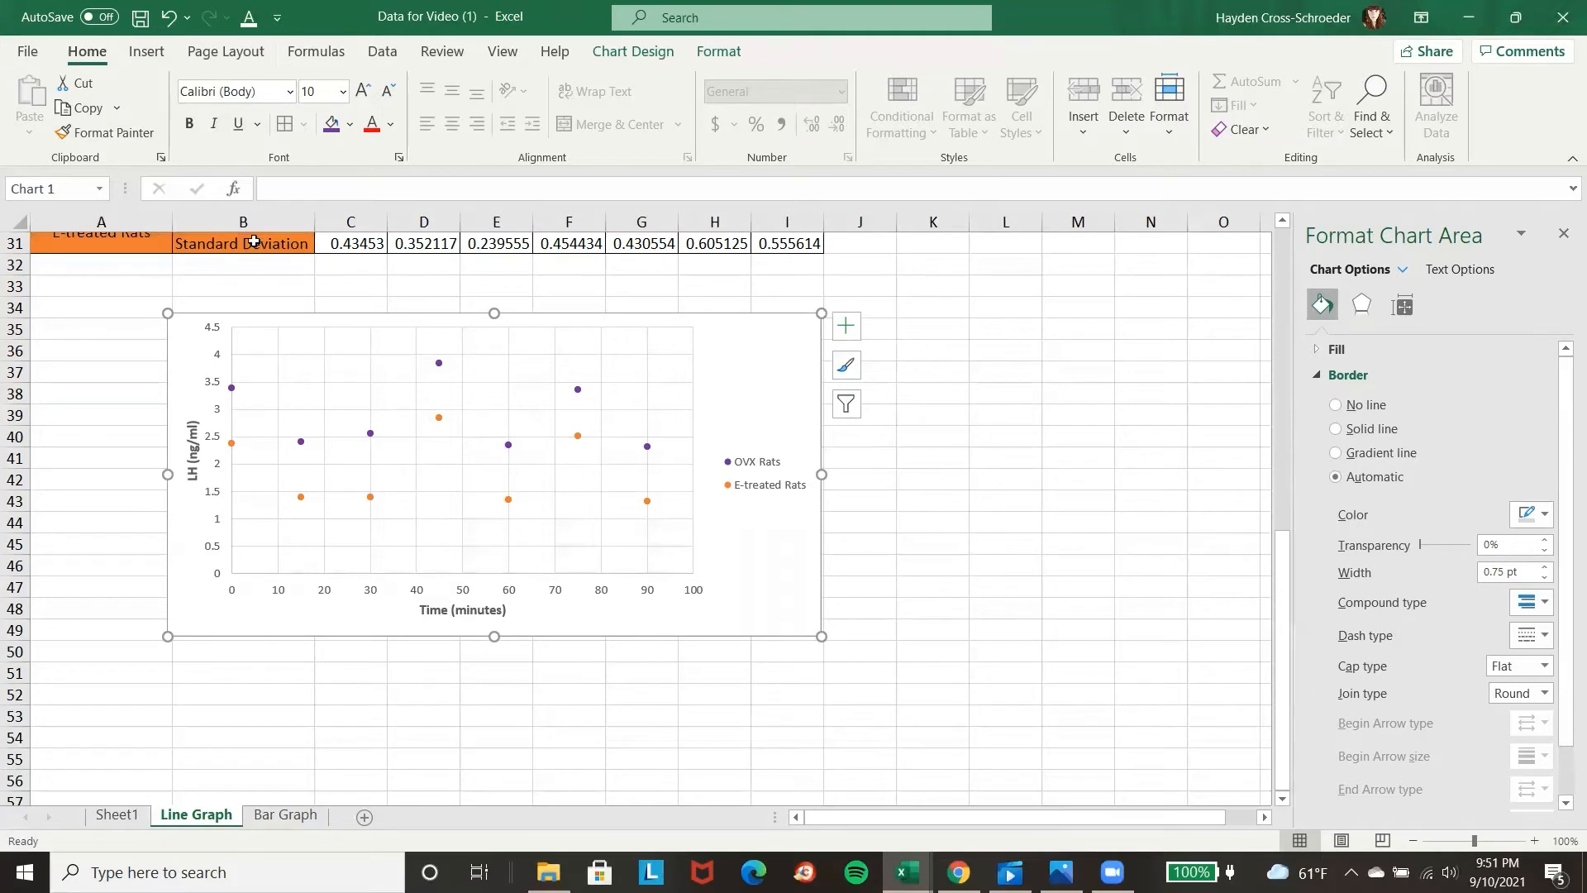
click(145, 51)
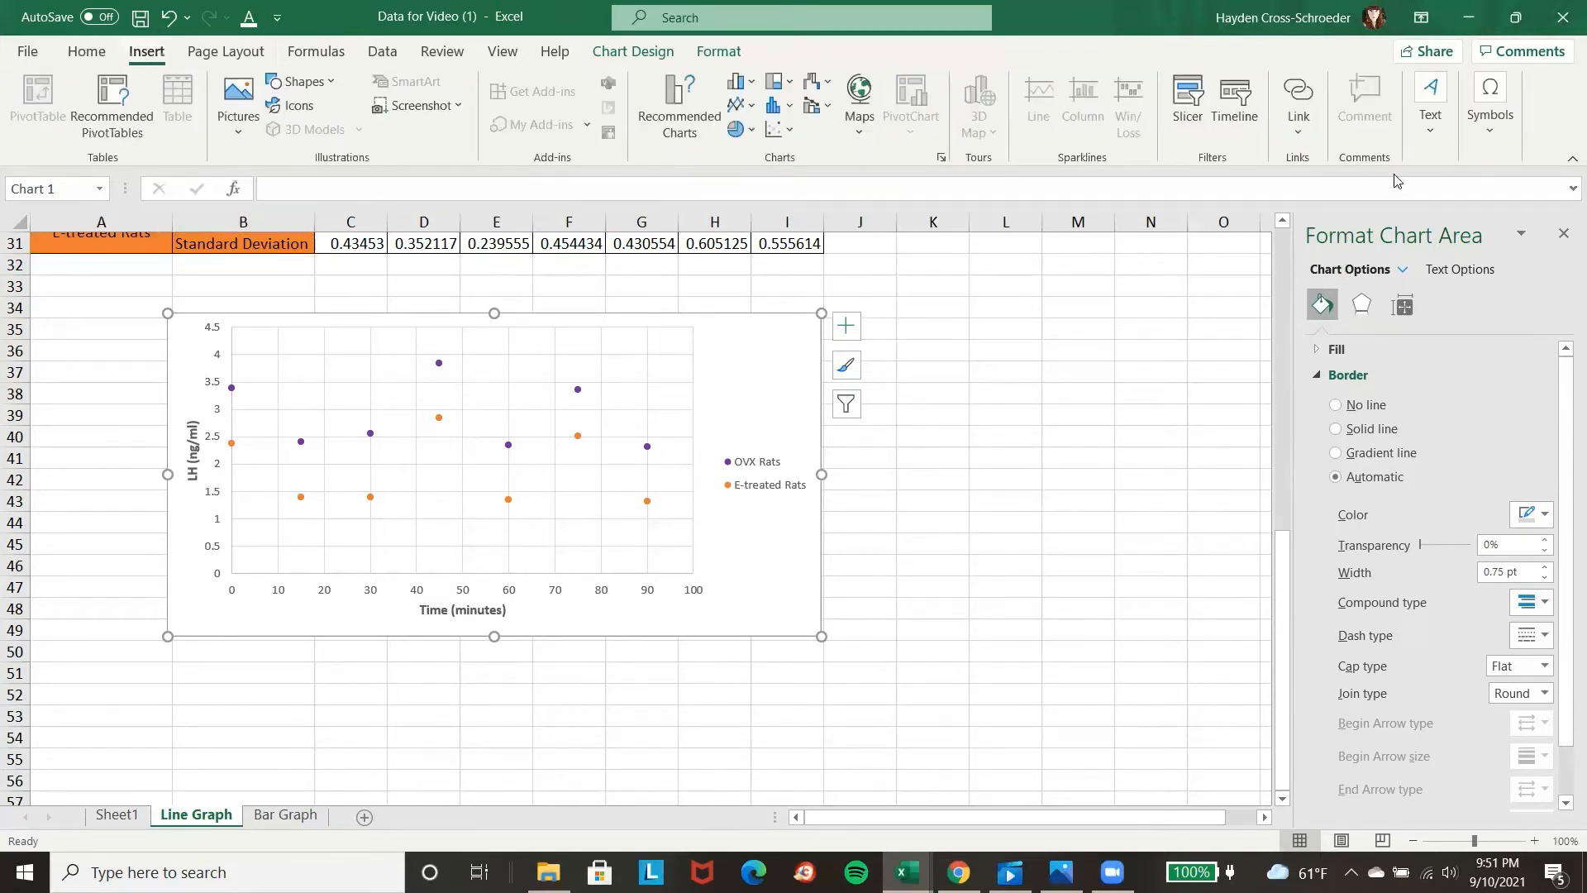
click(1430, 108)
click(1369, 215)
drag(169, 653, 821, 748)
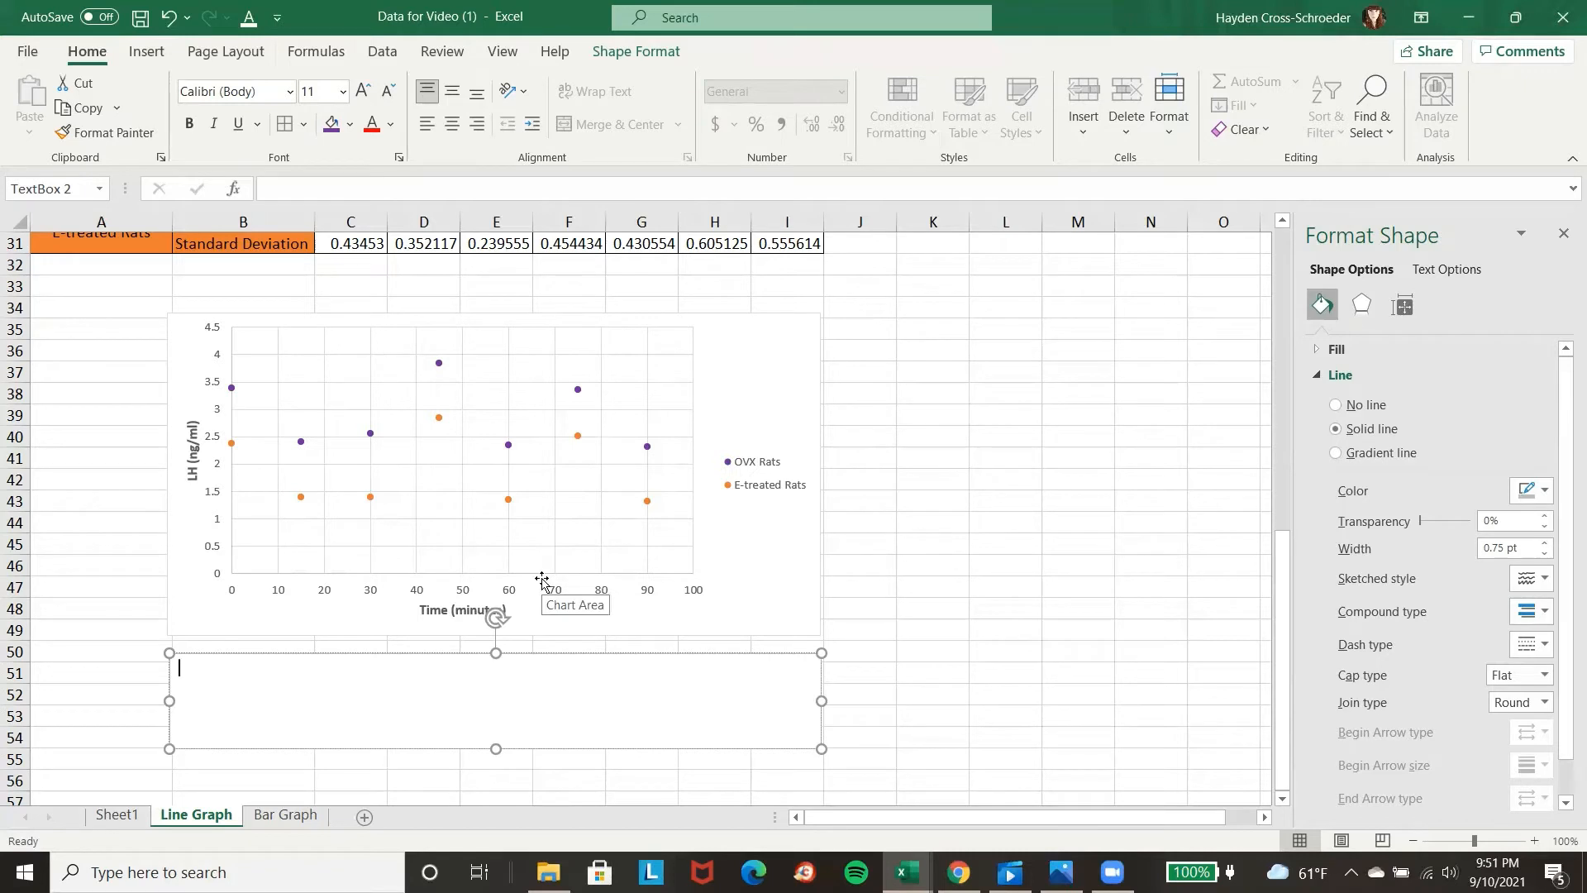
text(Figure 1.)
drag(183, 667, 227, 681)
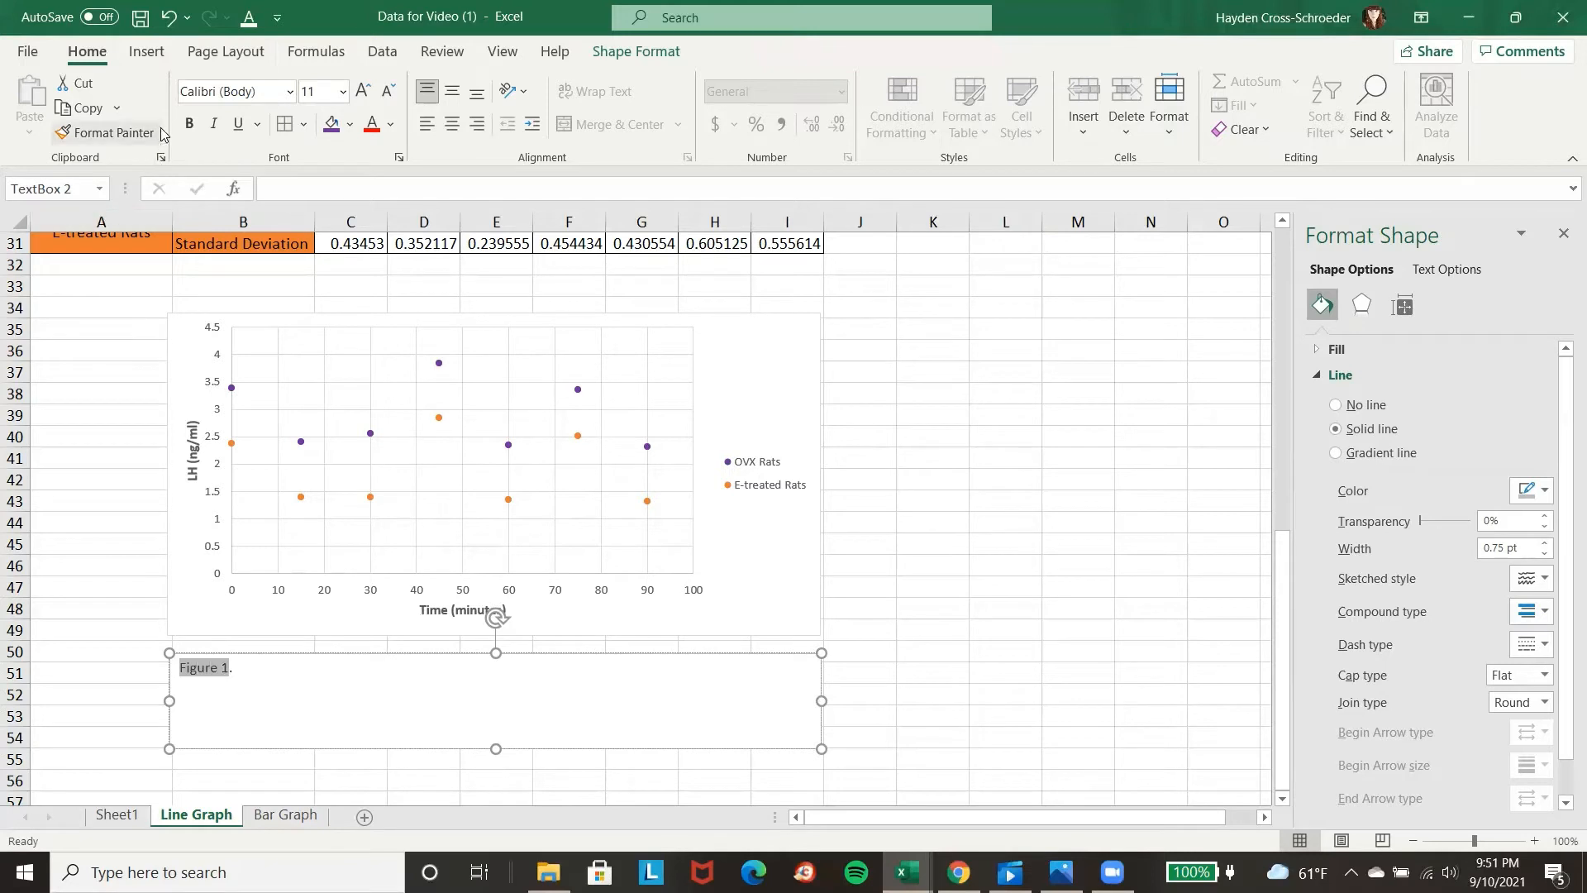
click(189, 123)
click(272, 699)
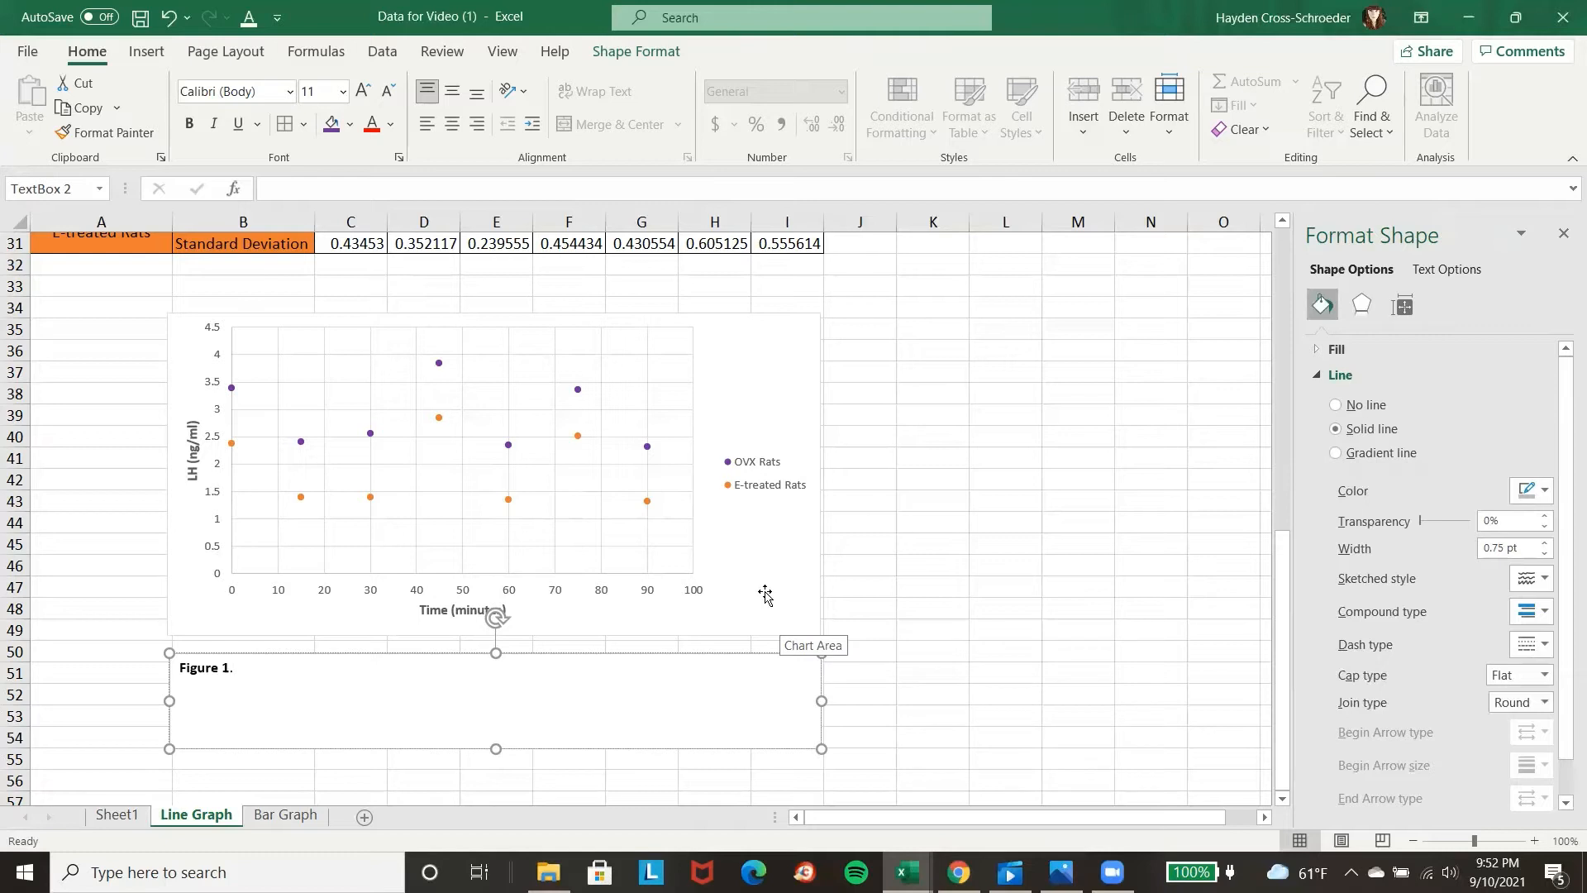
Add a linear trendline to the OVX Rats series.
click(299, 443)
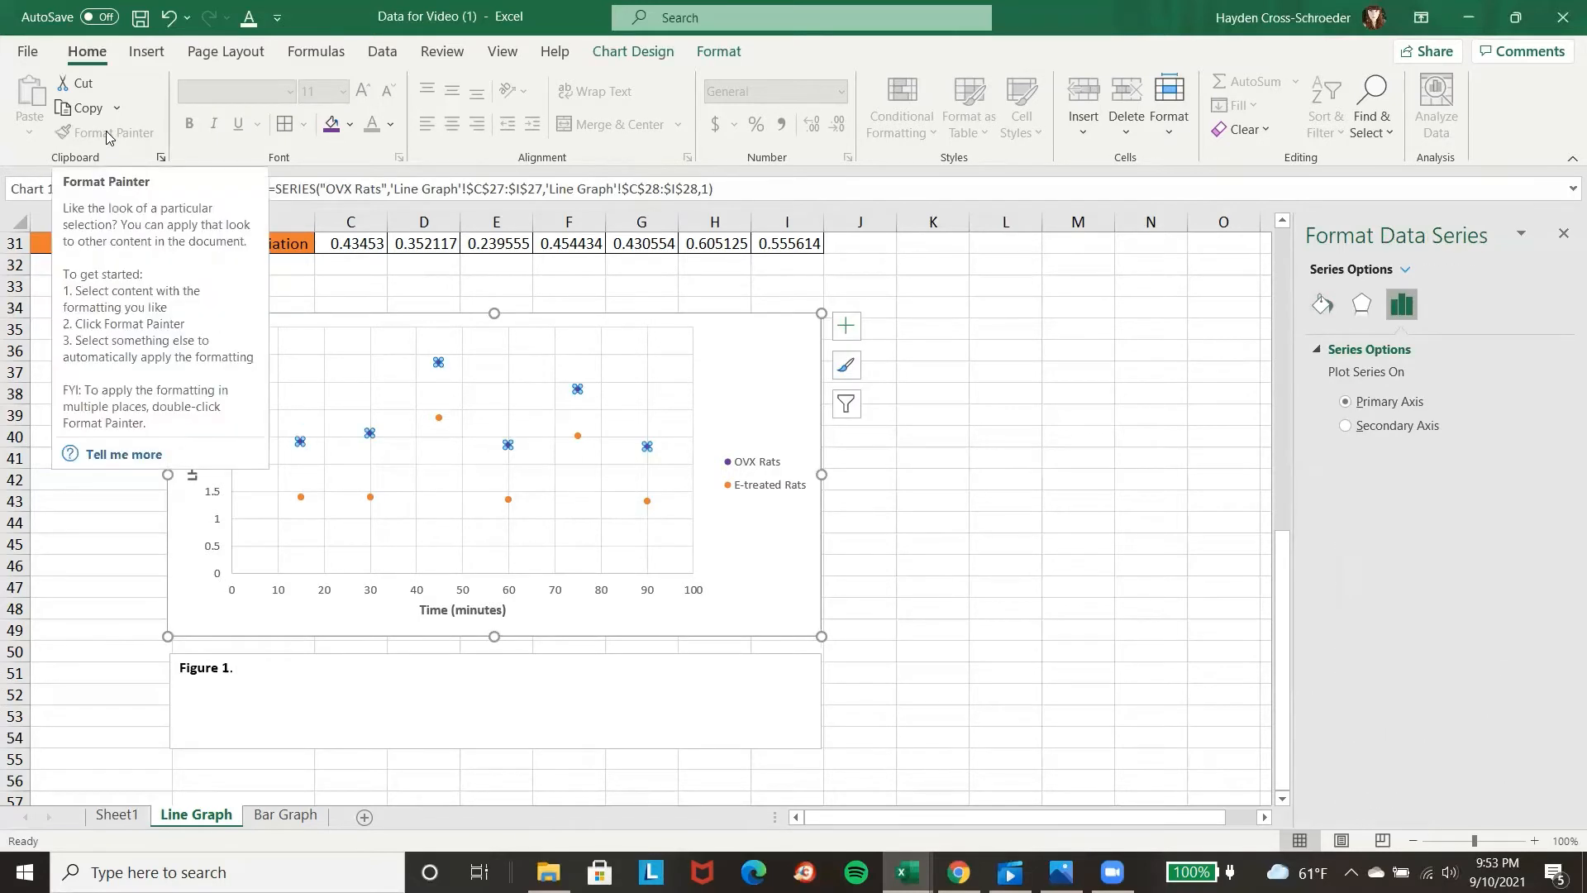
click(644, 57)
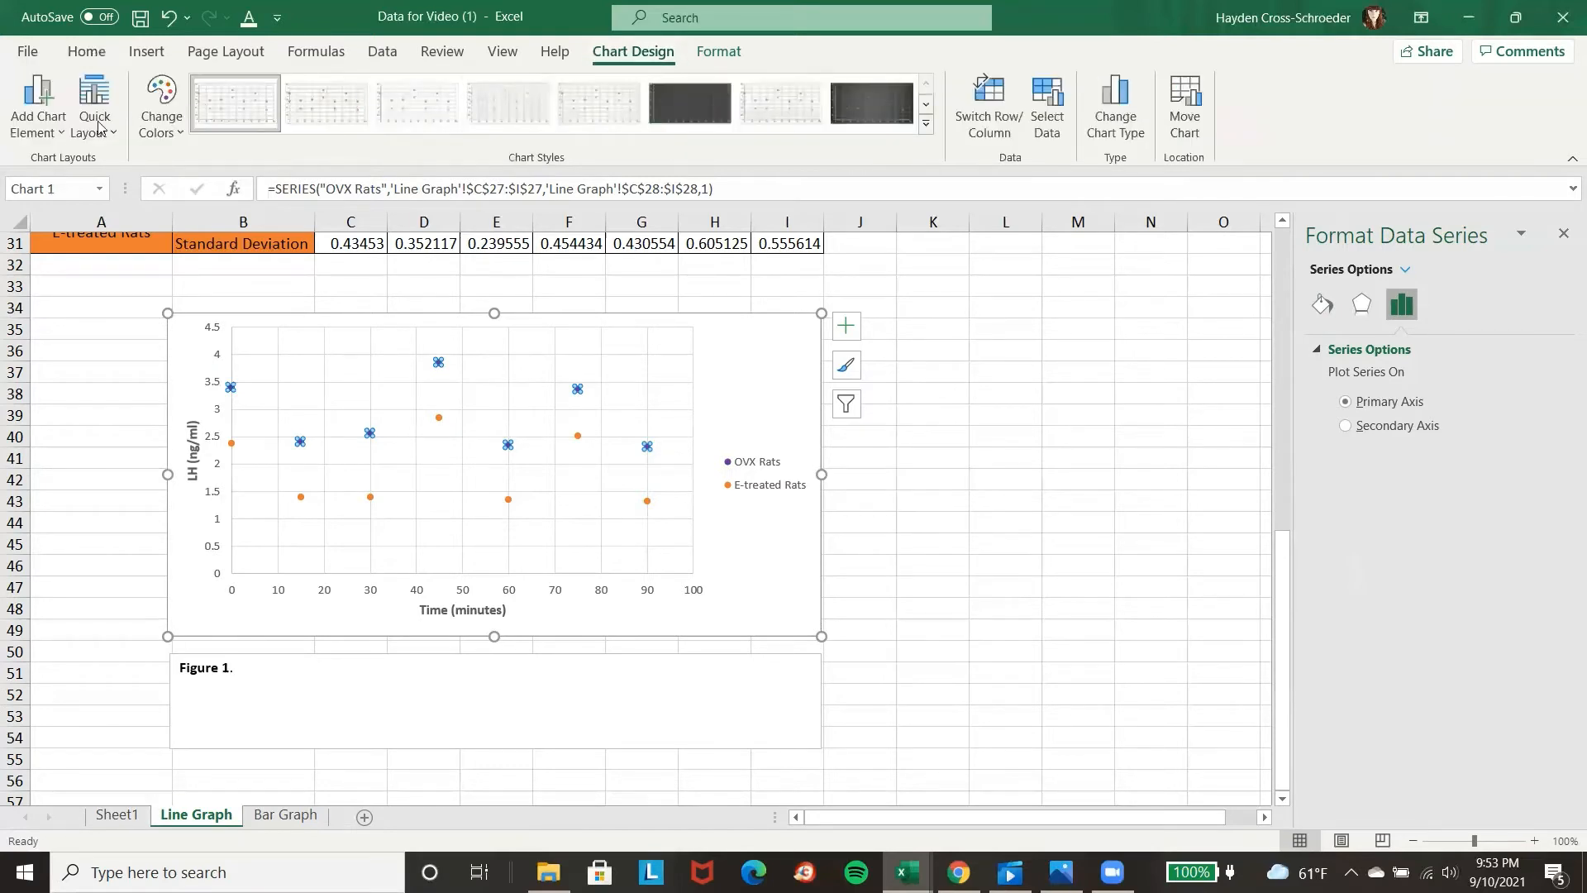
click(43, 139)
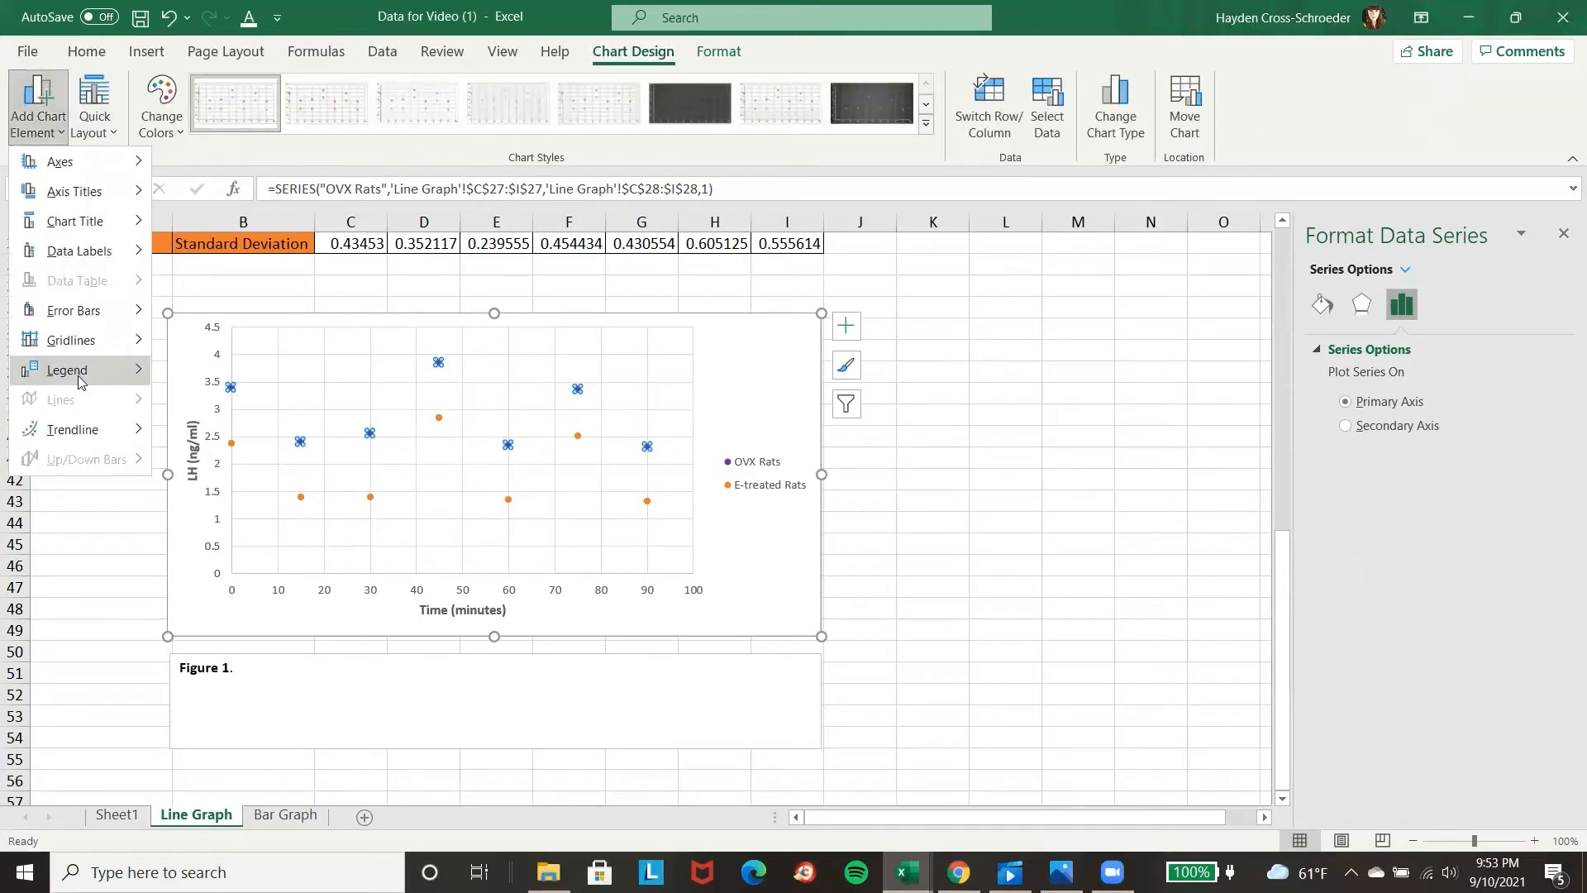
mouse_move(71, 355)
mouse_move(74, 429)
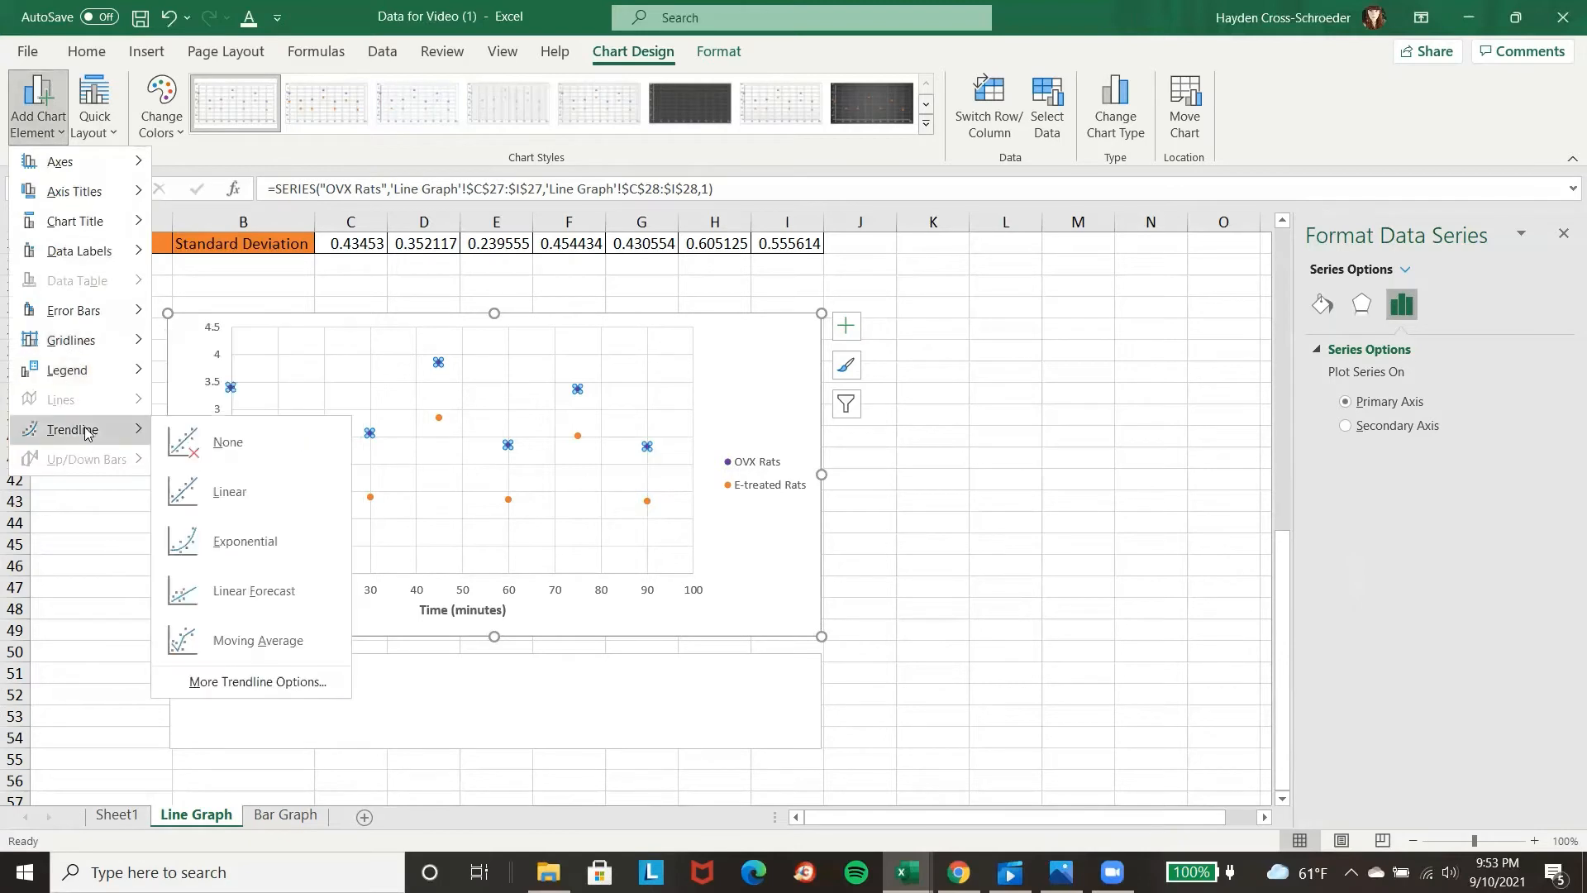
click(234, 494)
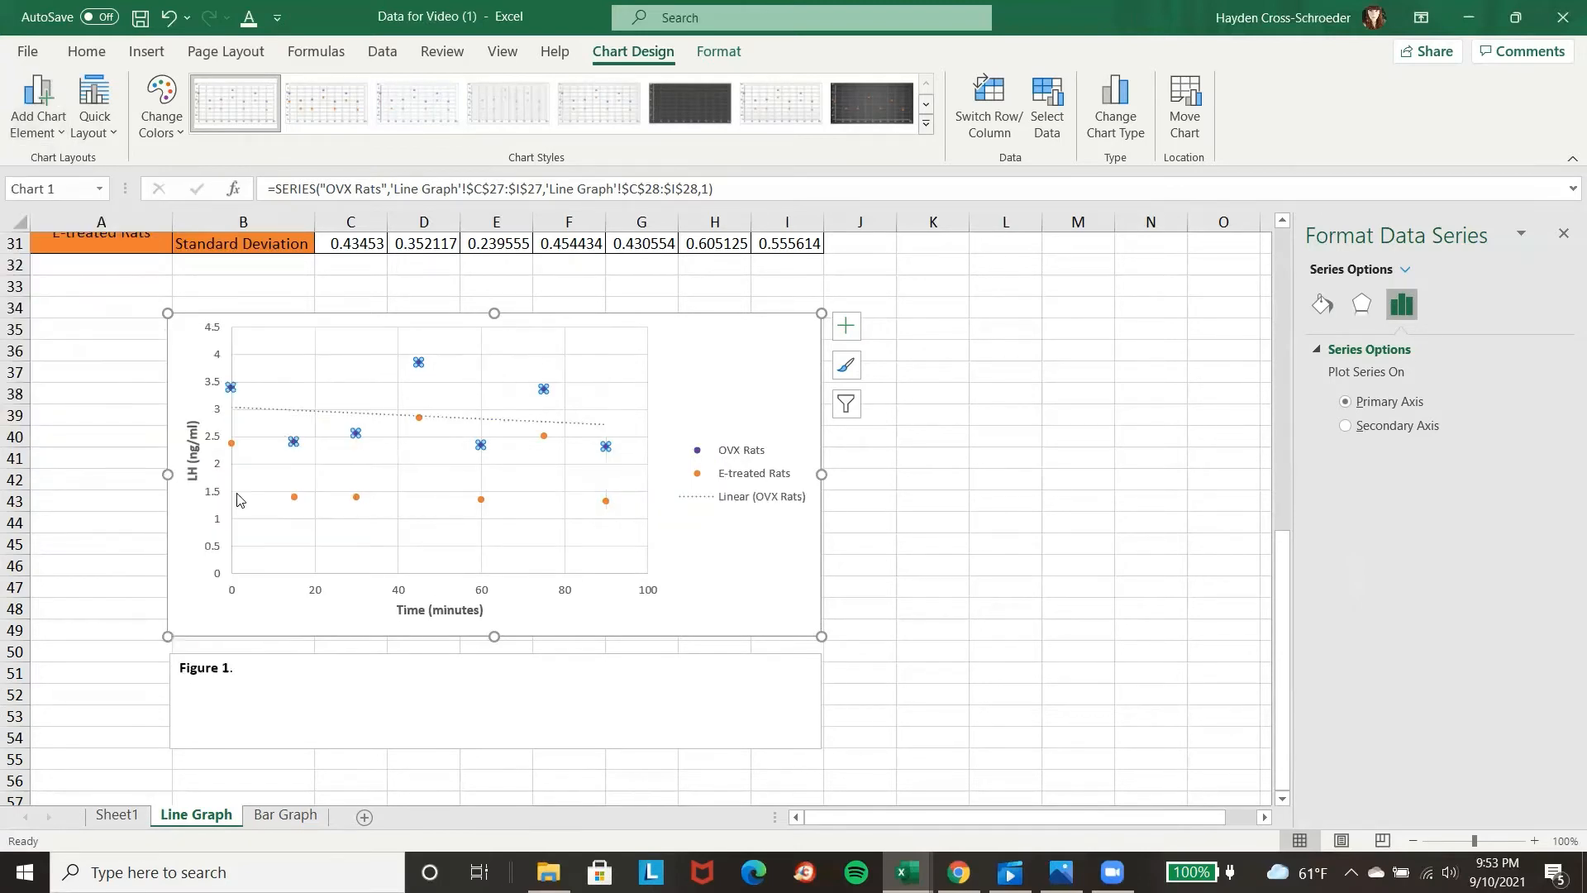
Add a linear trendline to the E-treated Rats series.
click(296, 499)
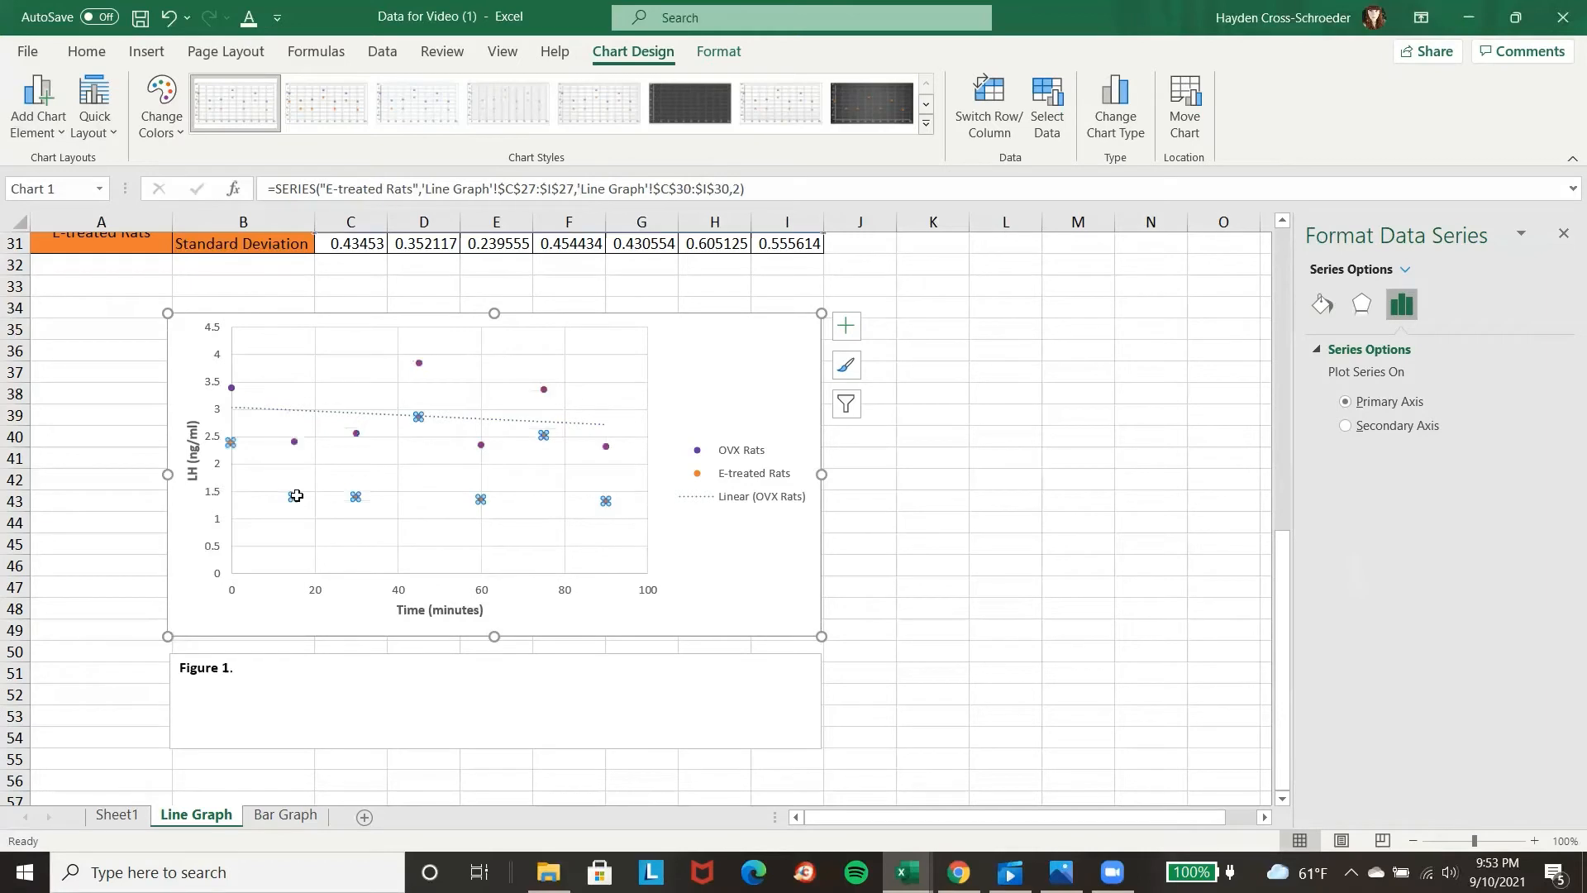
click(39, 131)
mouse_move(99, 429)
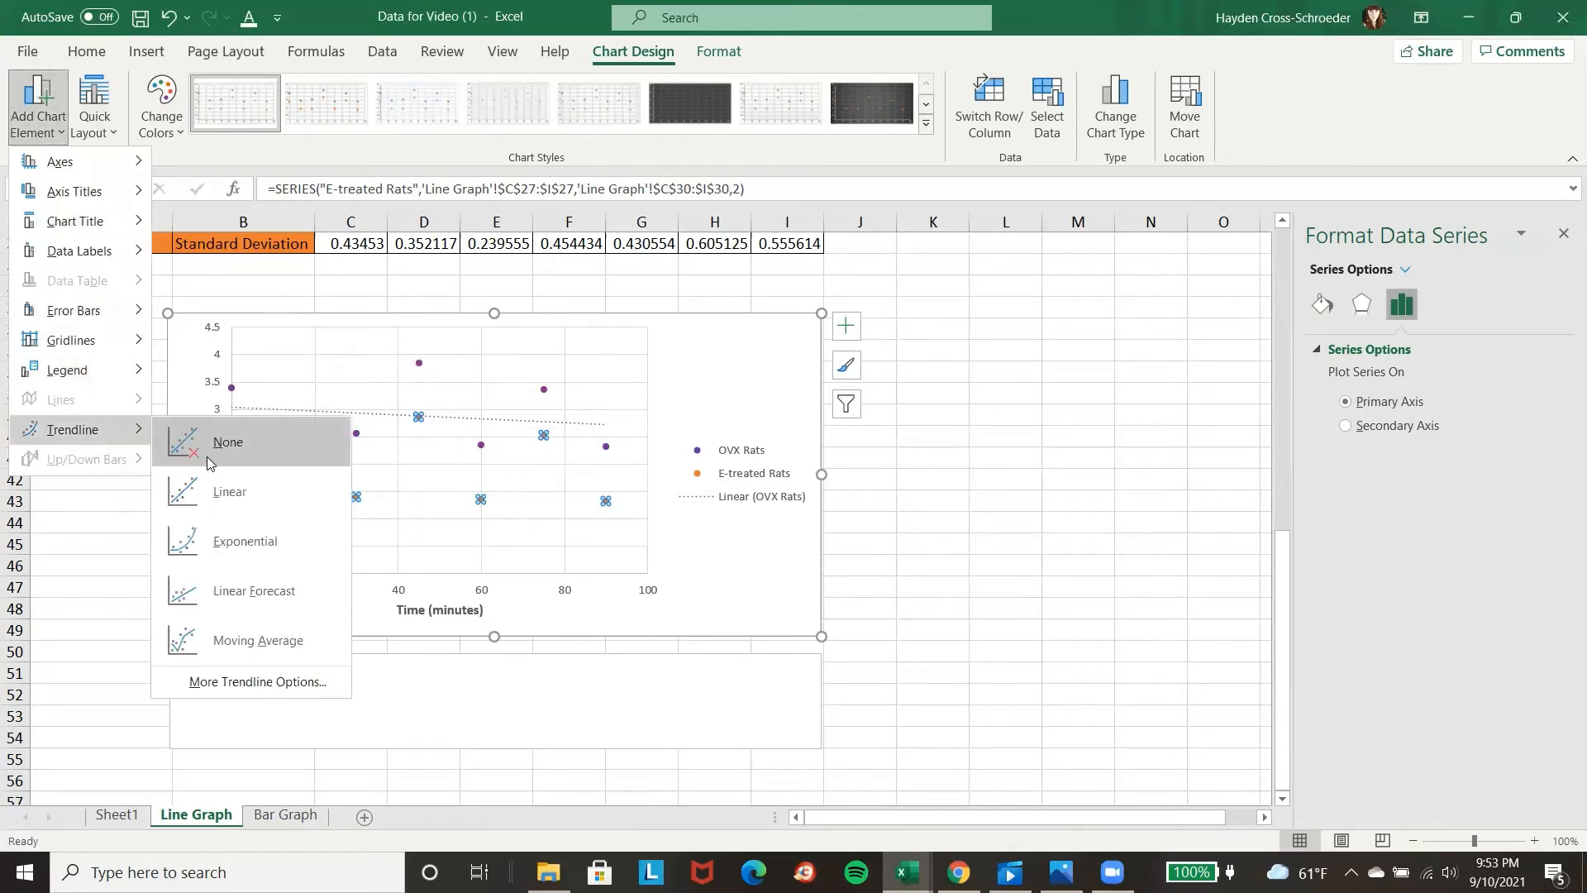
click(230, 492)
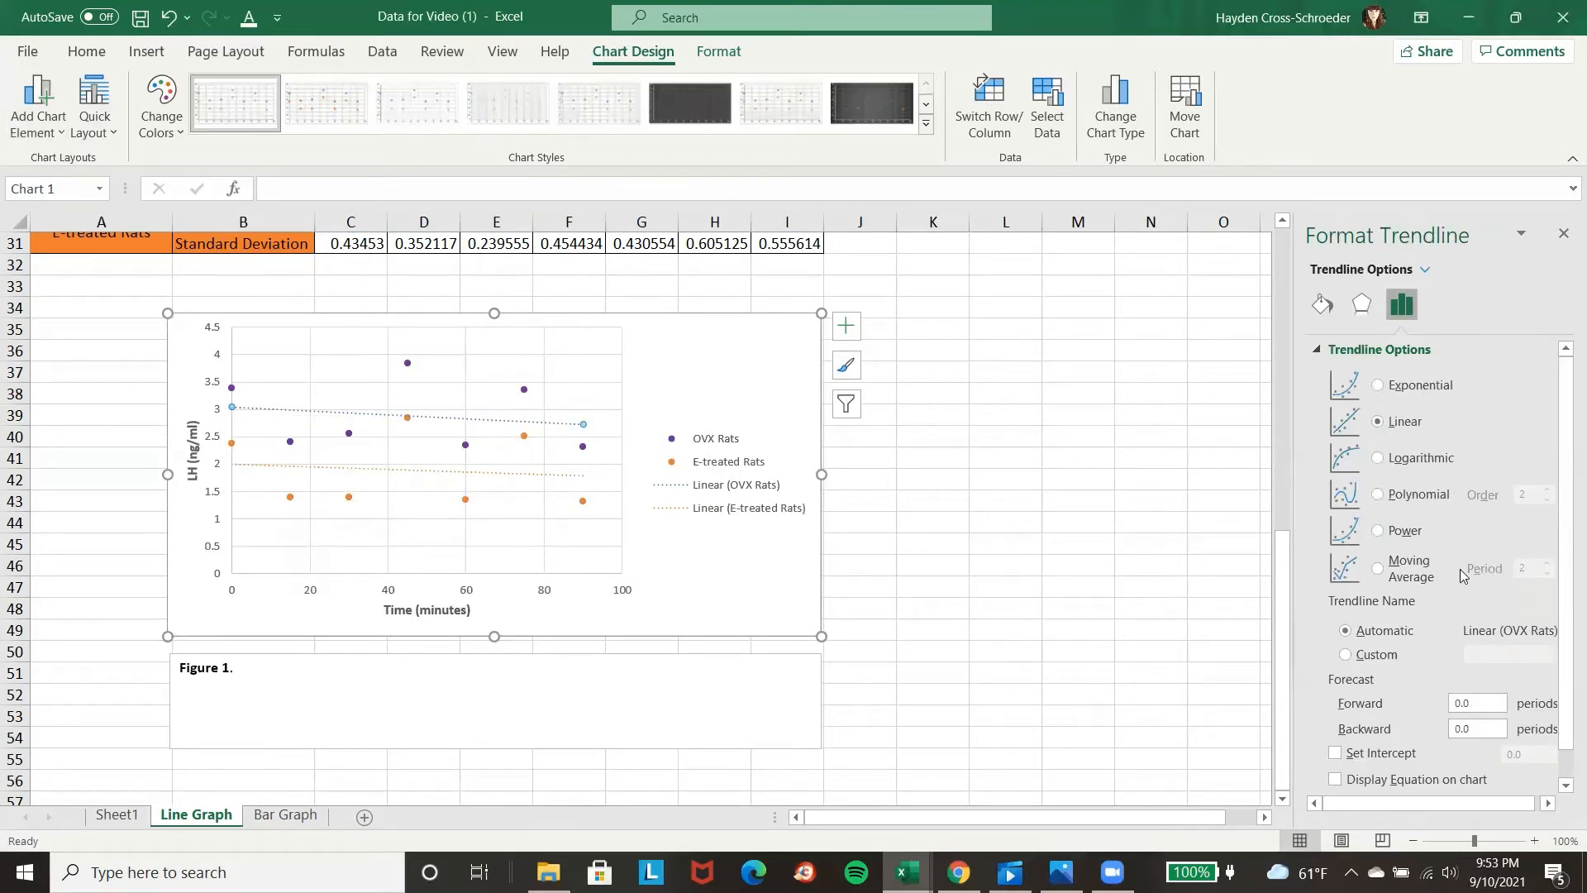
Format the OVX Rats trendline as a purple line with a solid dash type.
click(1320, 306)
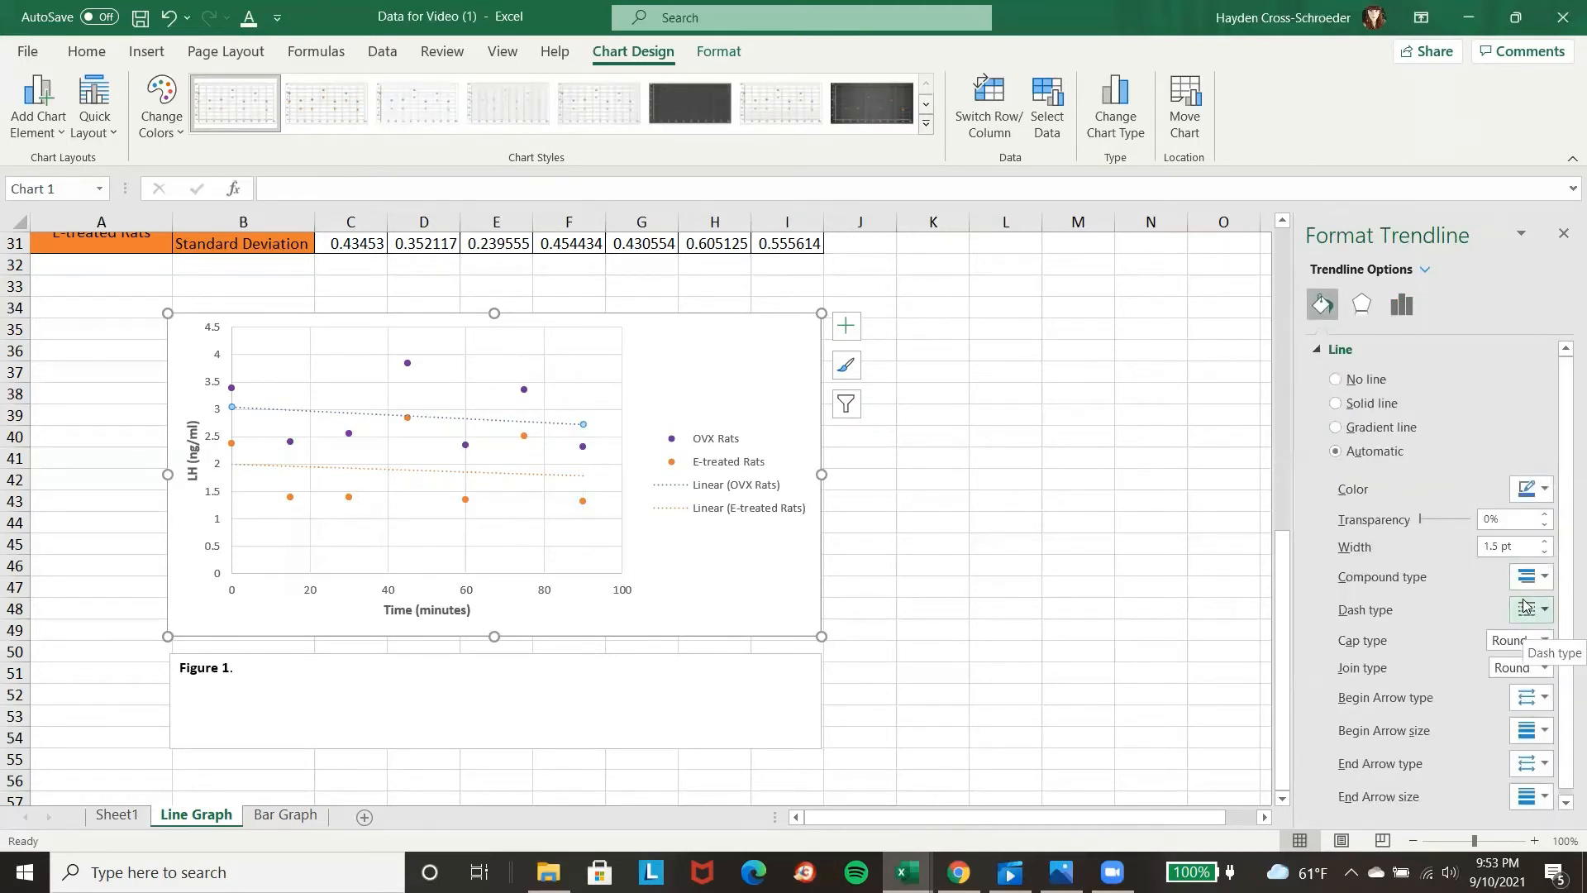
click(1533, 489)
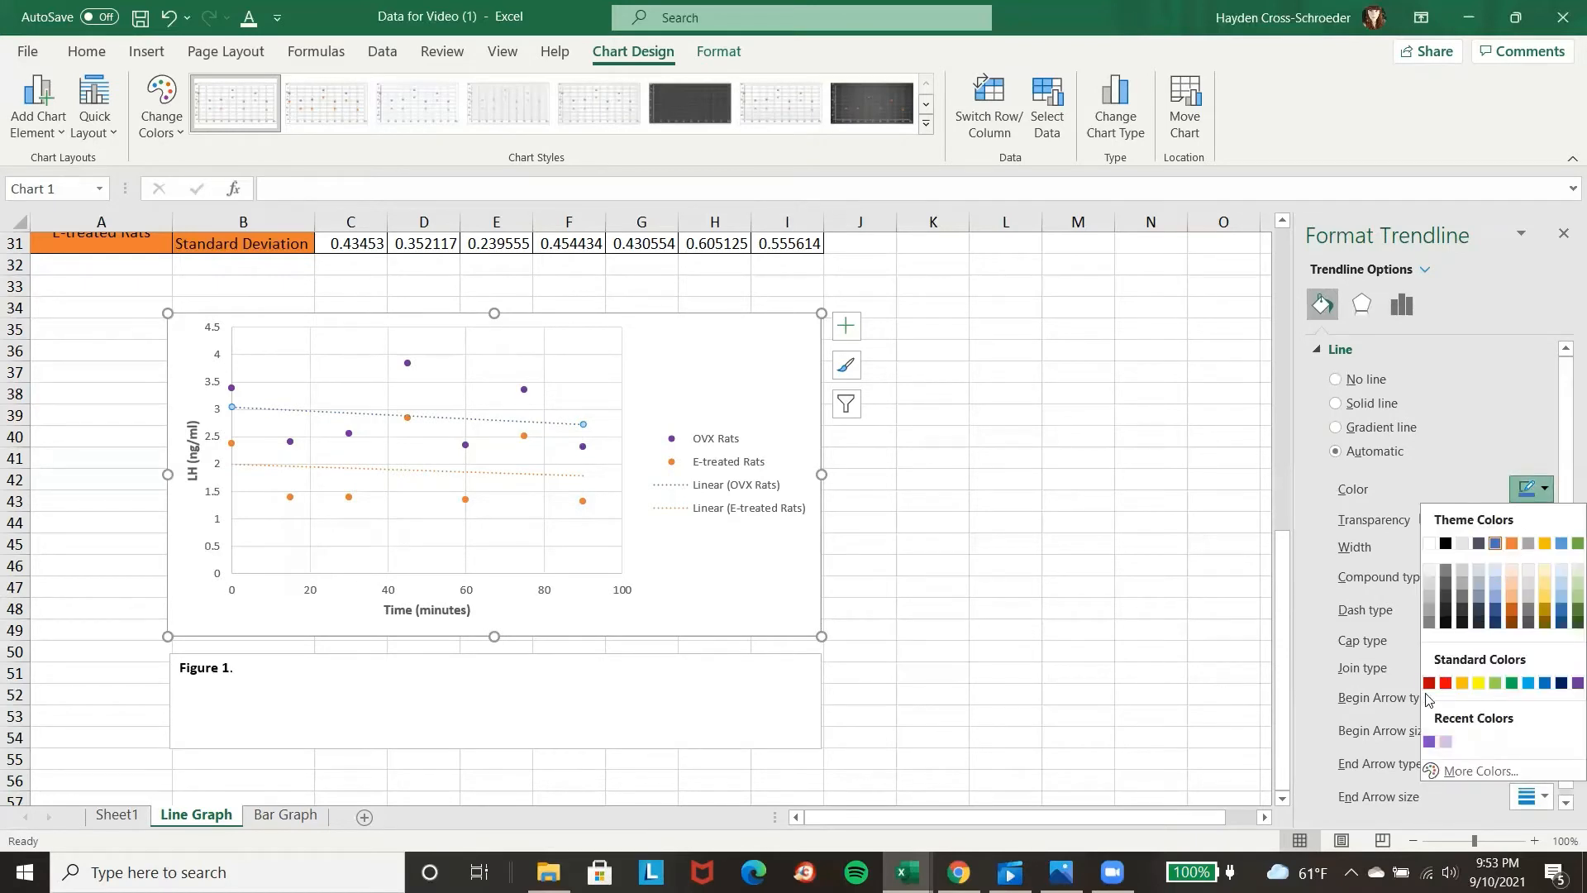
click(1576, 683)
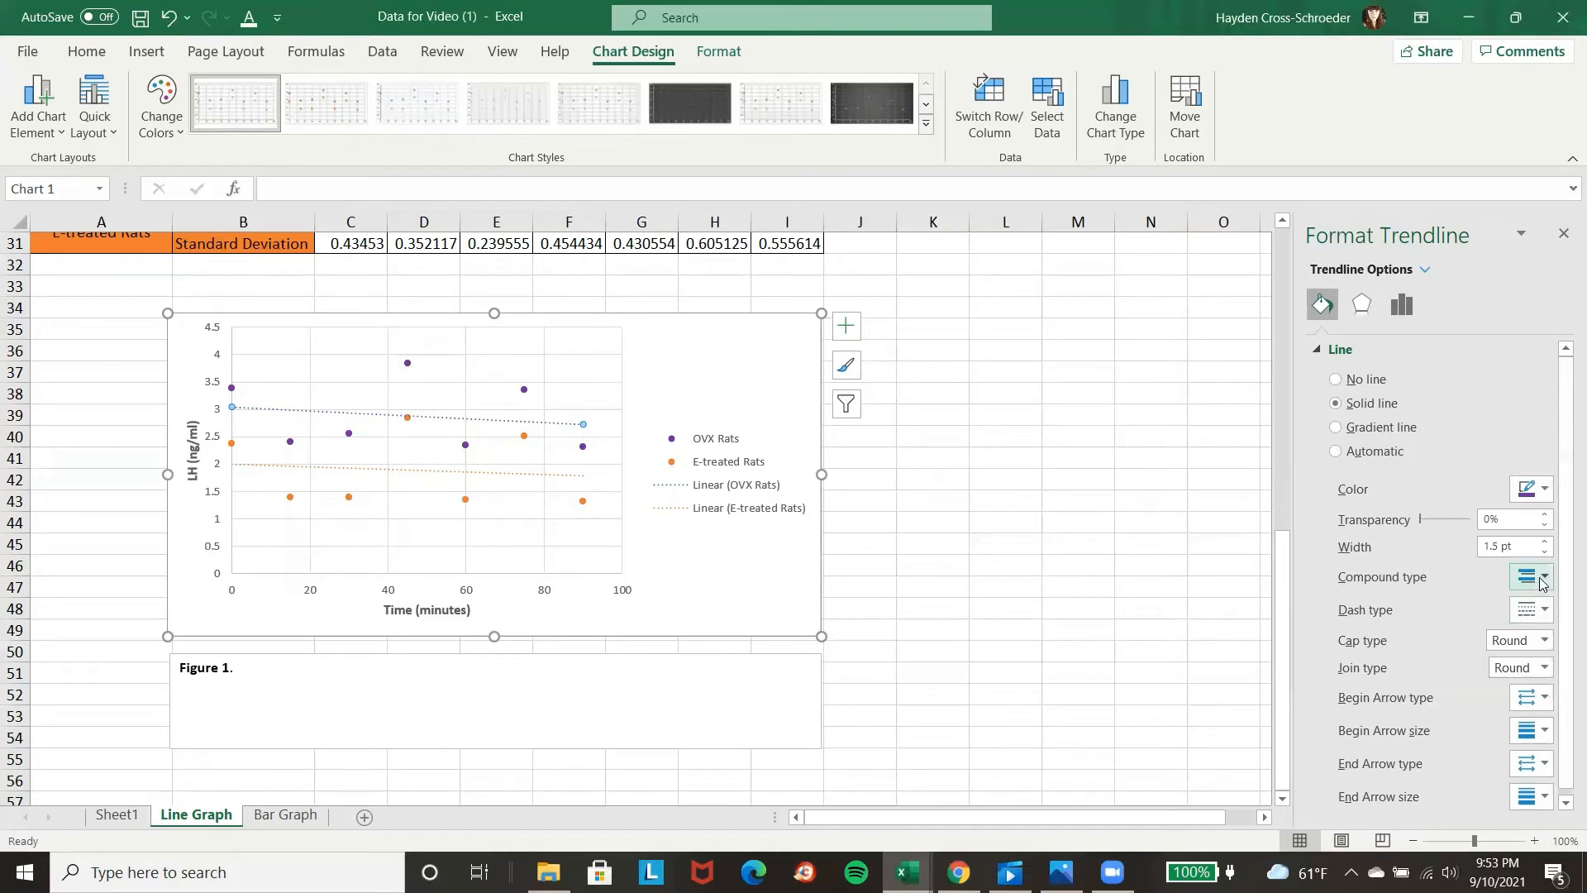
click(1534, 610)
click(1534, 633)
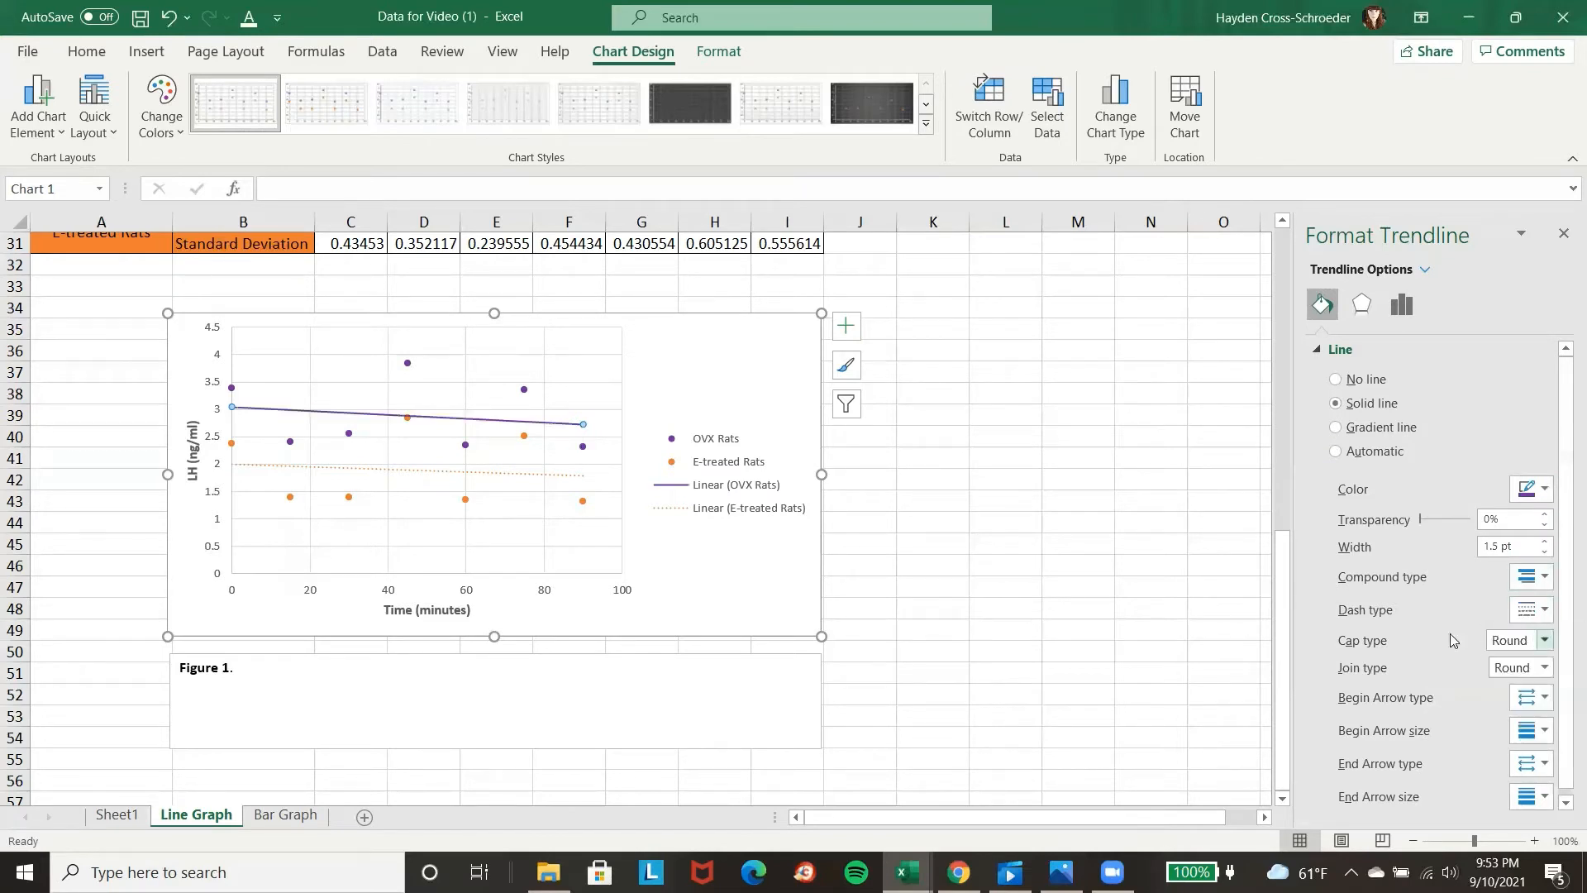
Change the dash type of the orange E-treated Rats trendline to solid.
click(518, 476)
click(1529, 577)
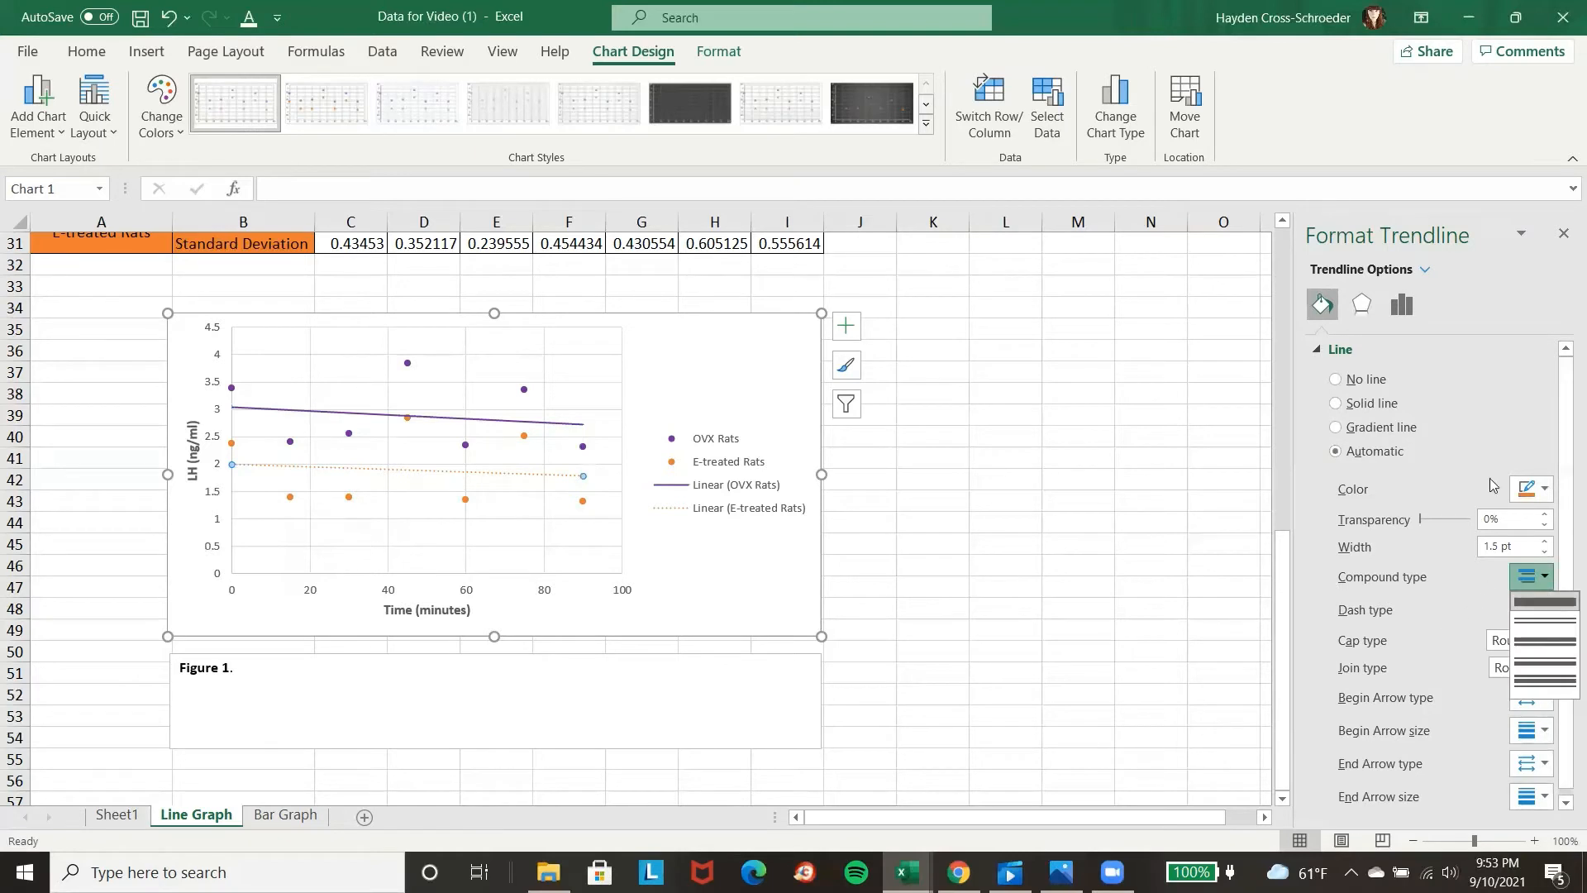
click(1494, 284)
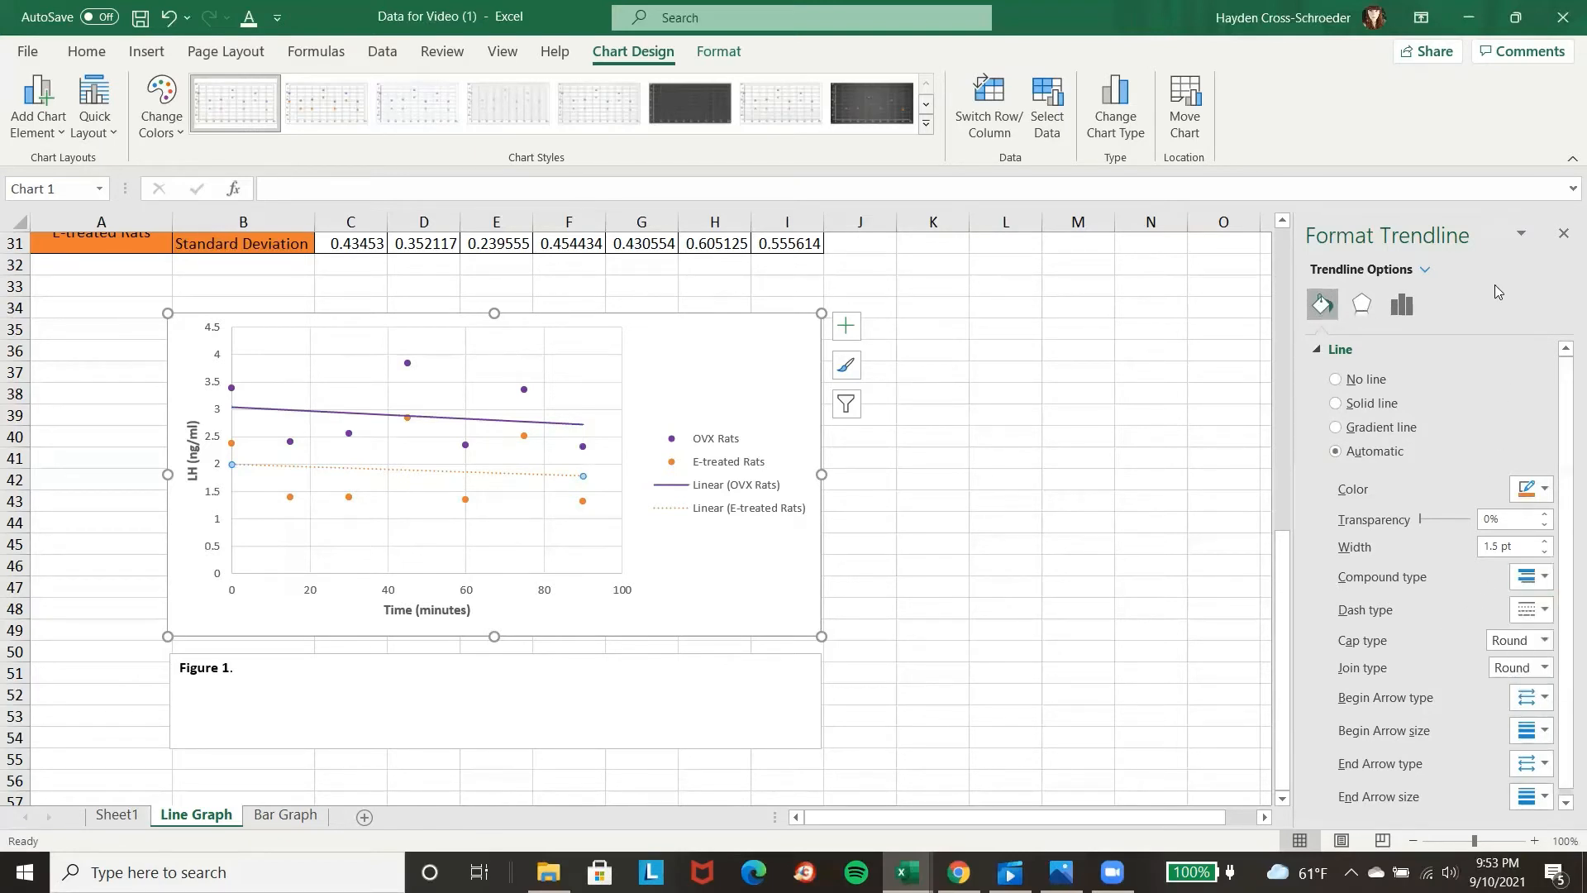
click(1541, 611)
click(1536, 631)
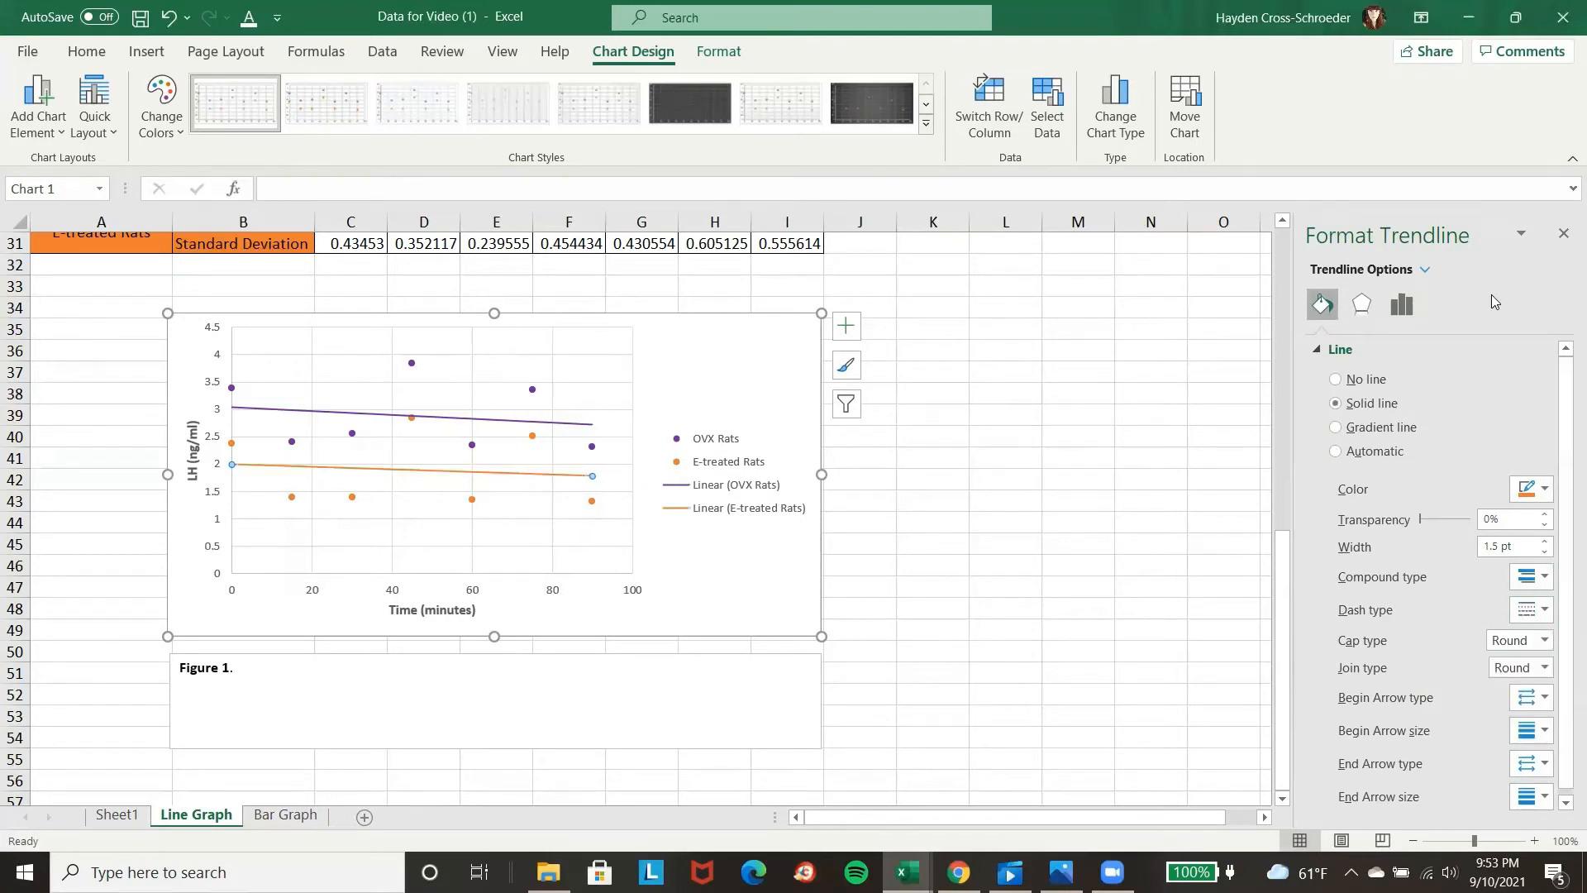
Delete the Linear (OVX Rats) and Linear (E-treated Rats) trendline entries from the chart legend.
click(726, 491)
click(729, 491)
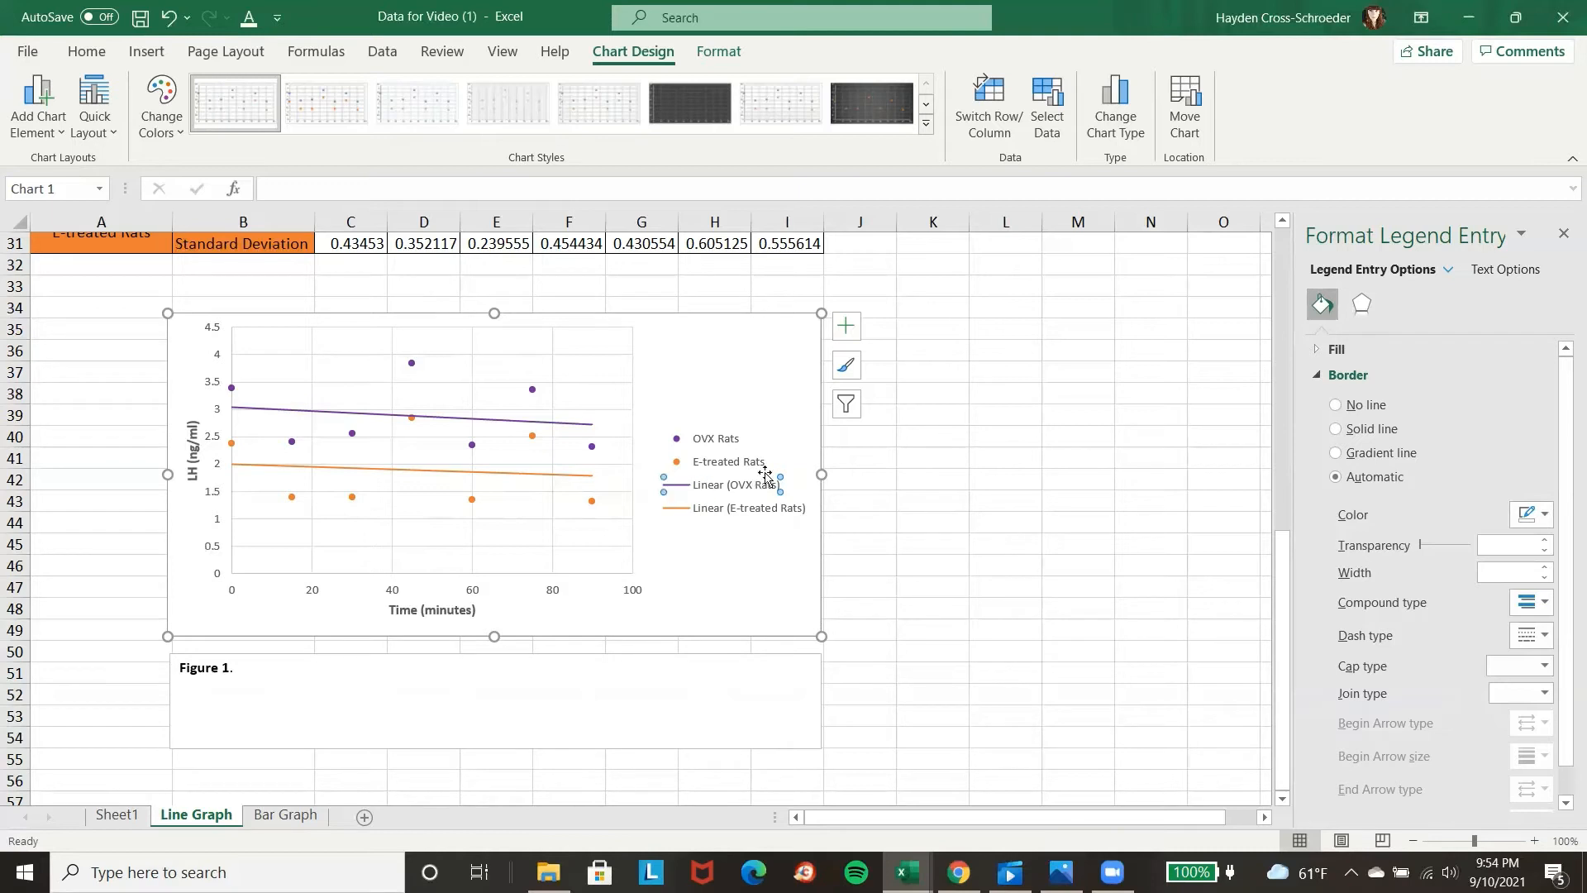
key(Delete)
click(707, 506)
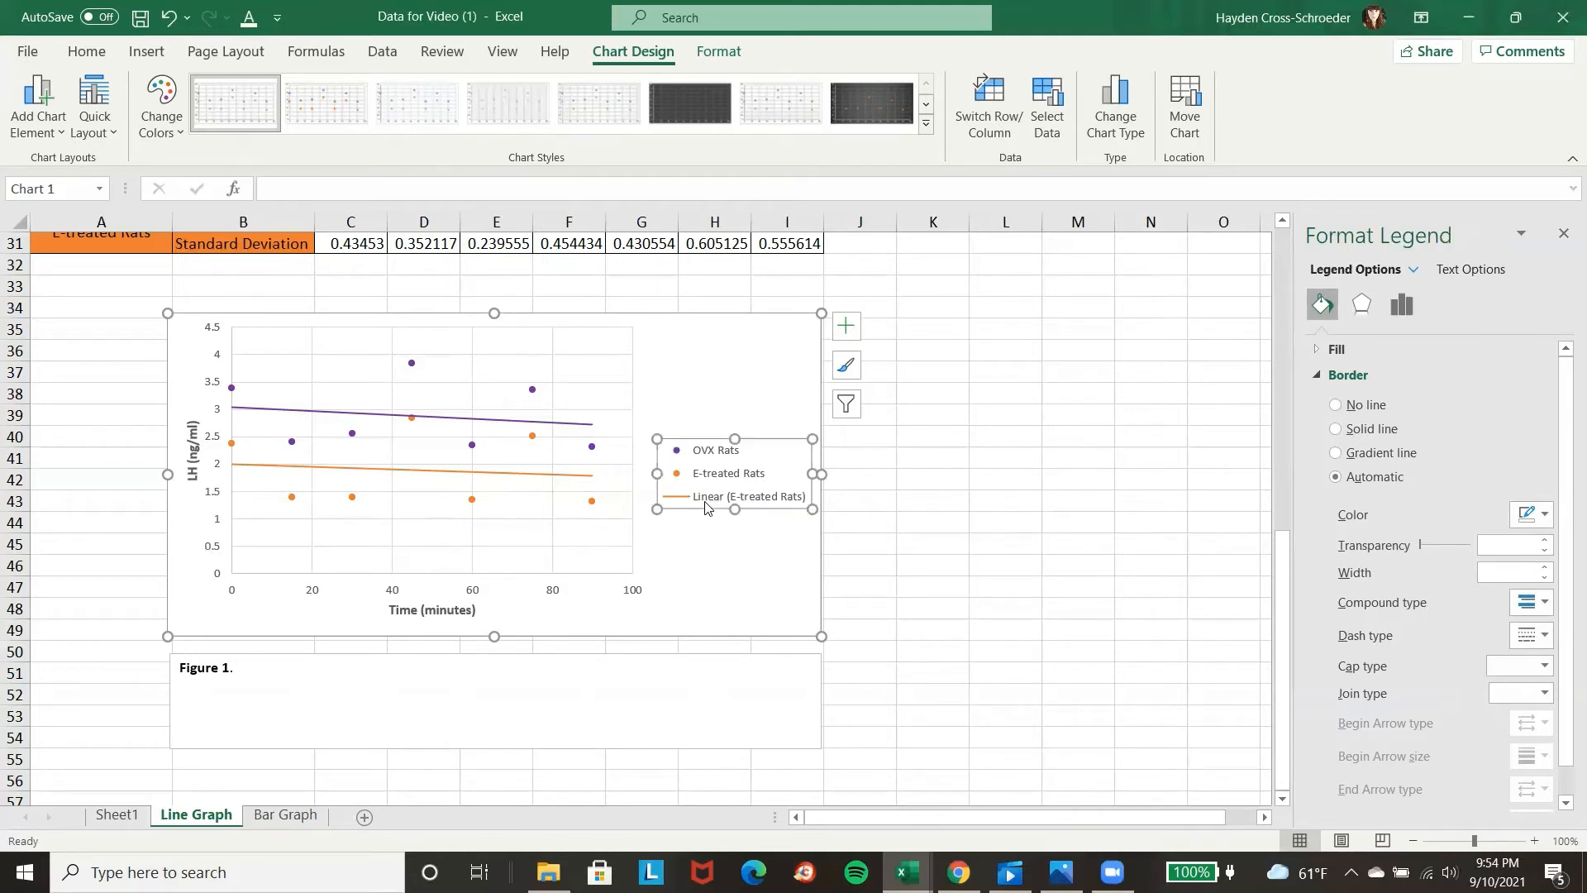
click(707, 502)
key(Delete)
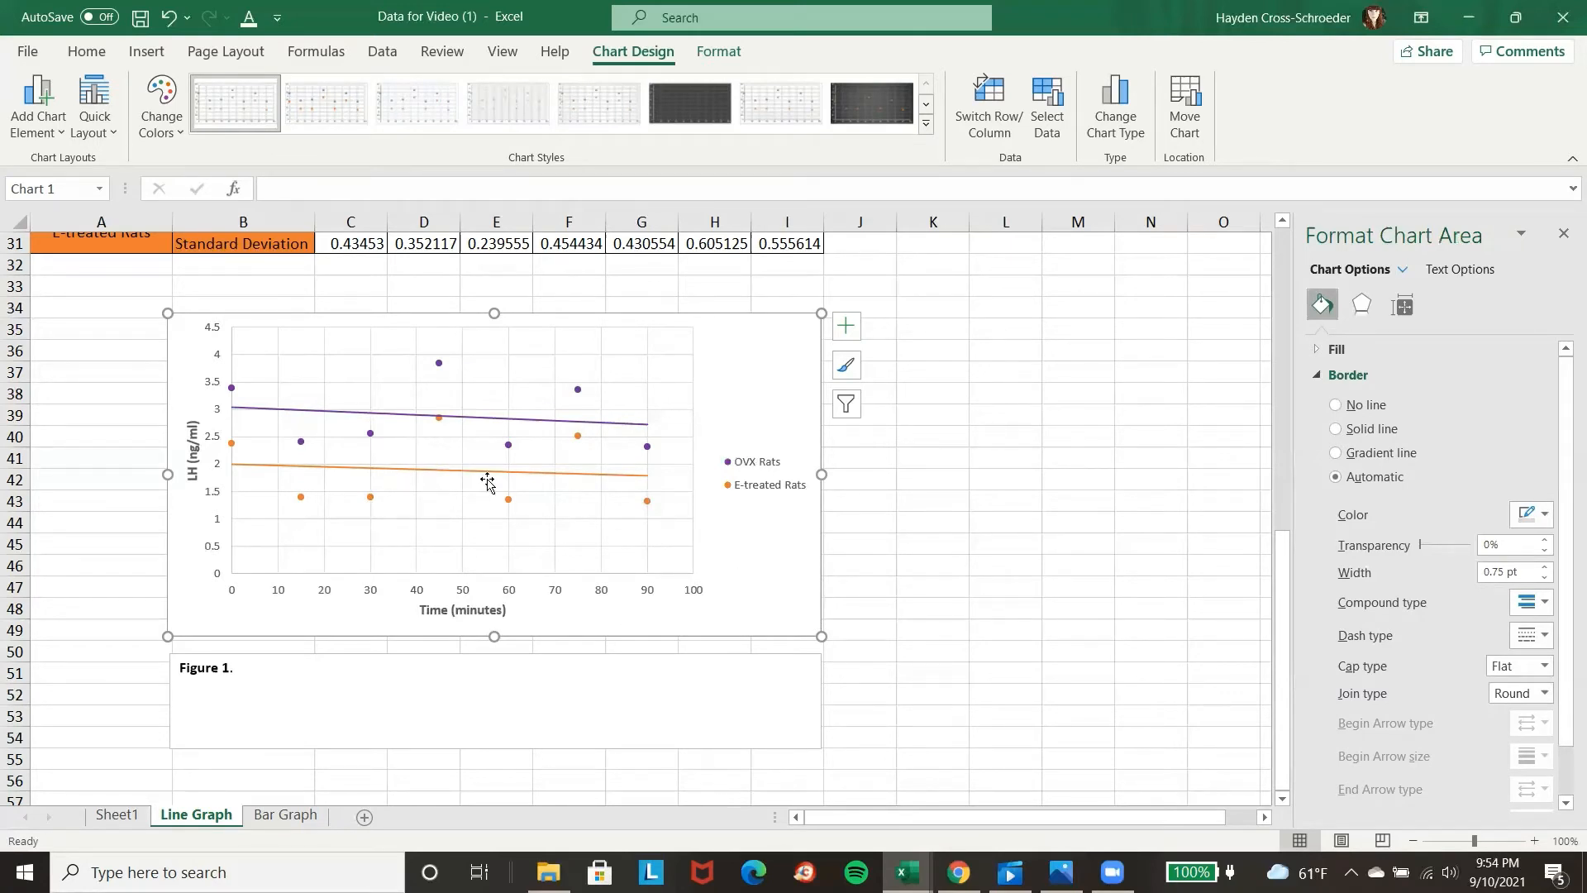
Add error bars to the OVX Rats series and open their detailed formatting options.
mouse_move(439, 373)
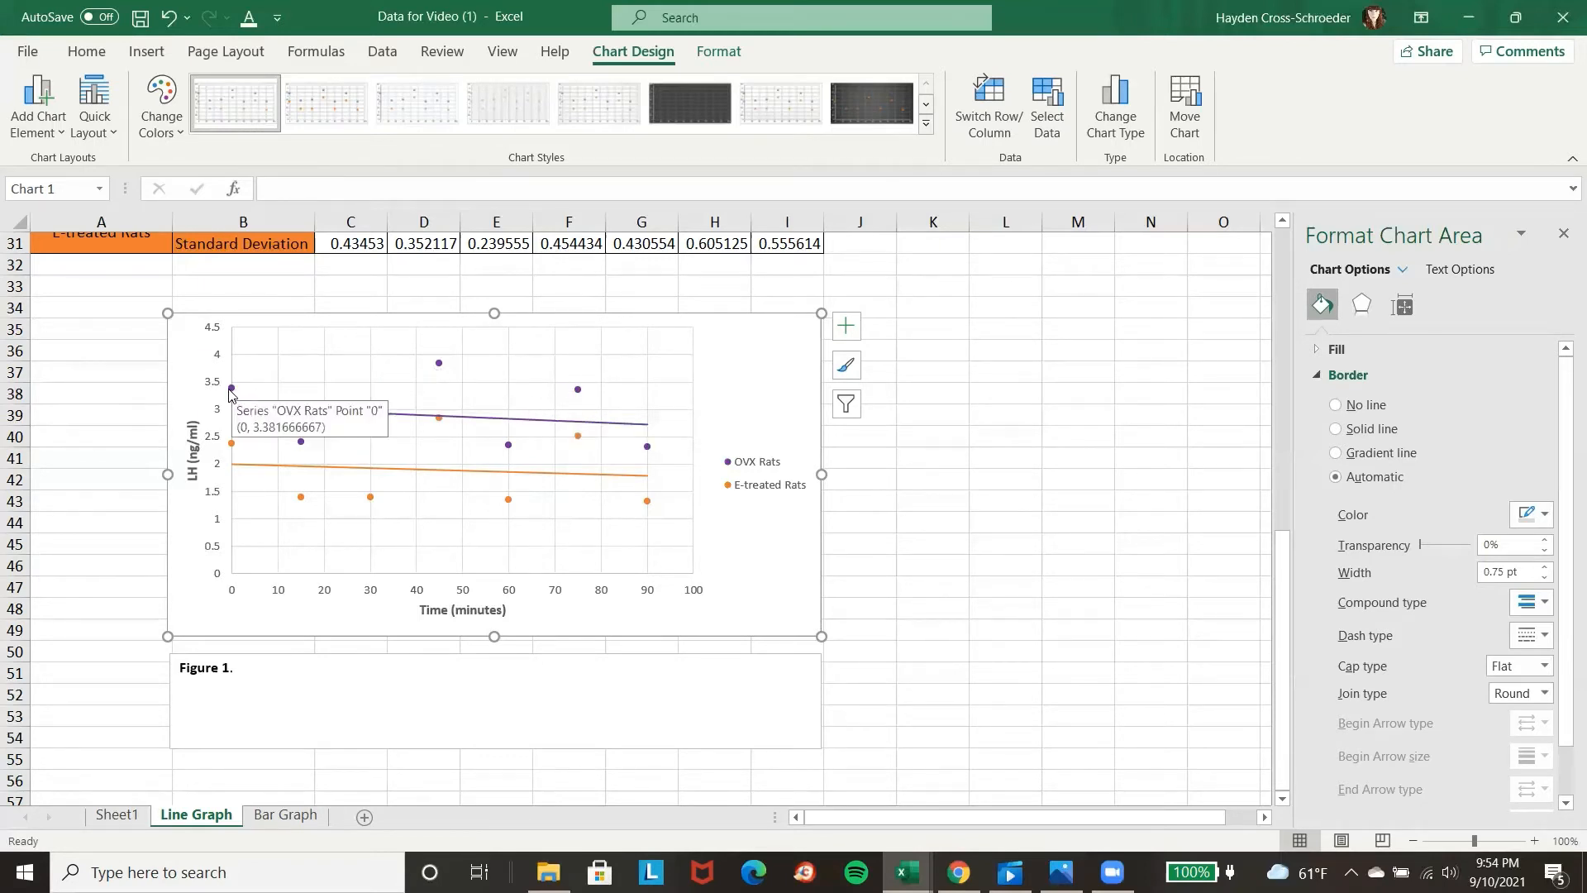
click(231, 391)
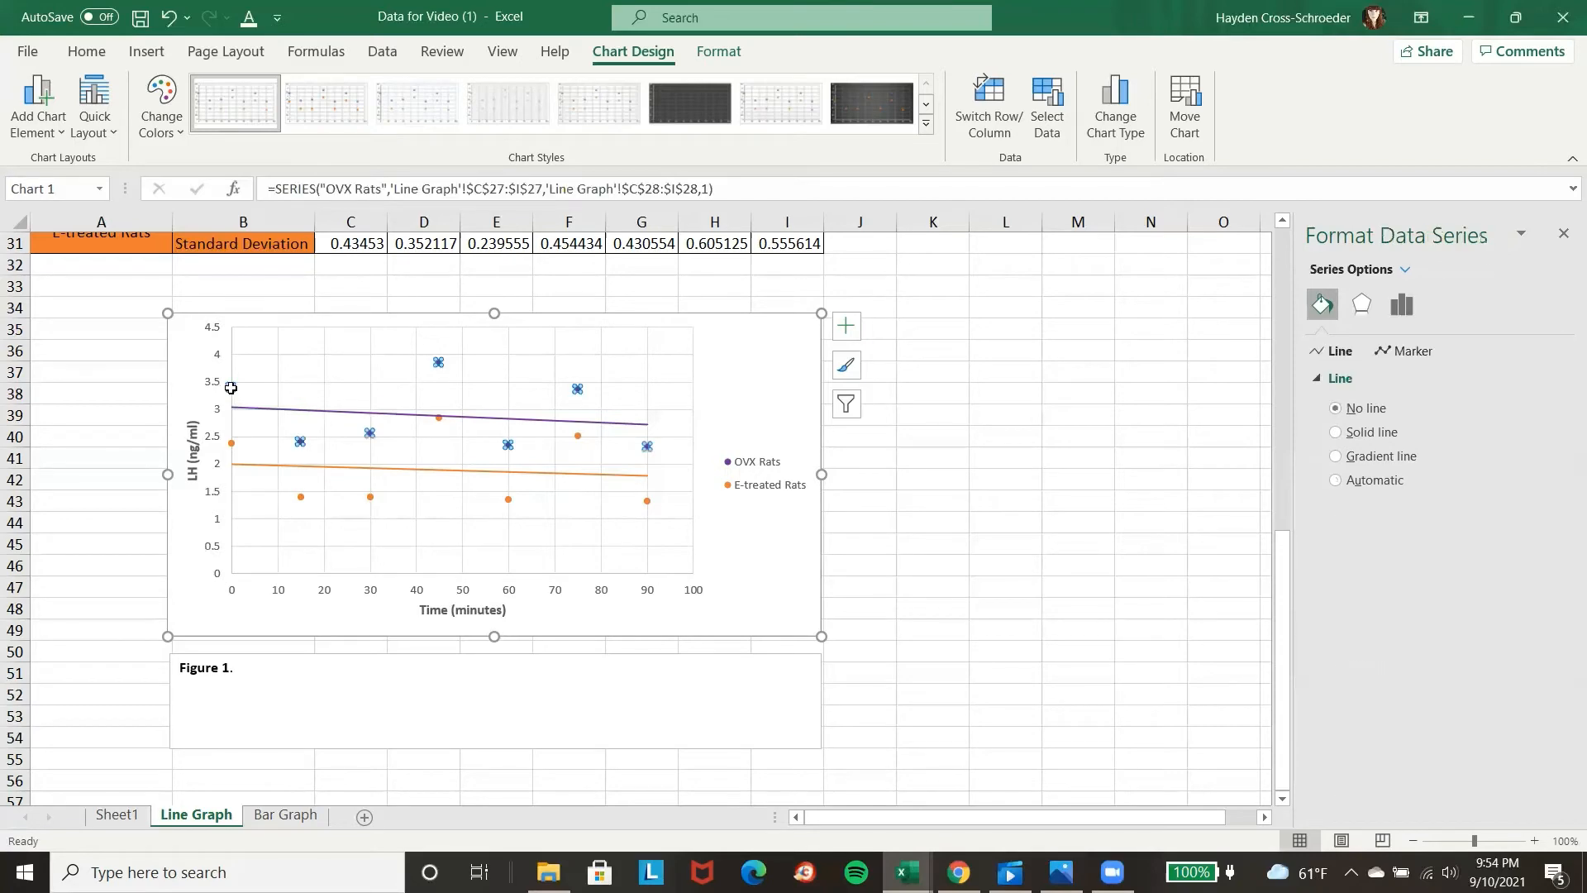
click(50, 135)
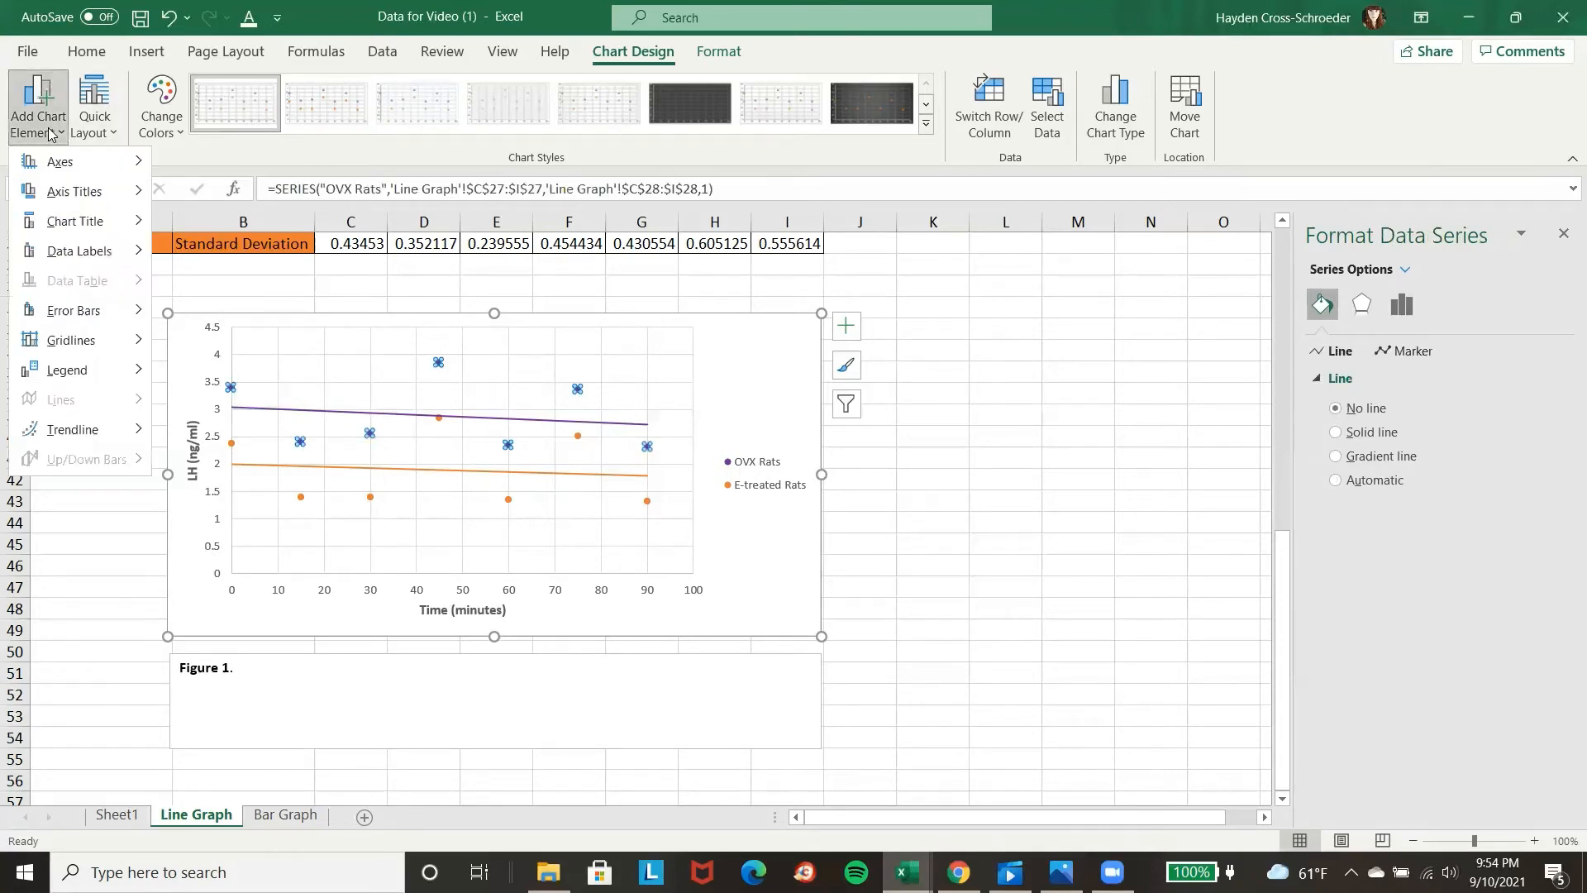
scroll(993, 398, up, 2)
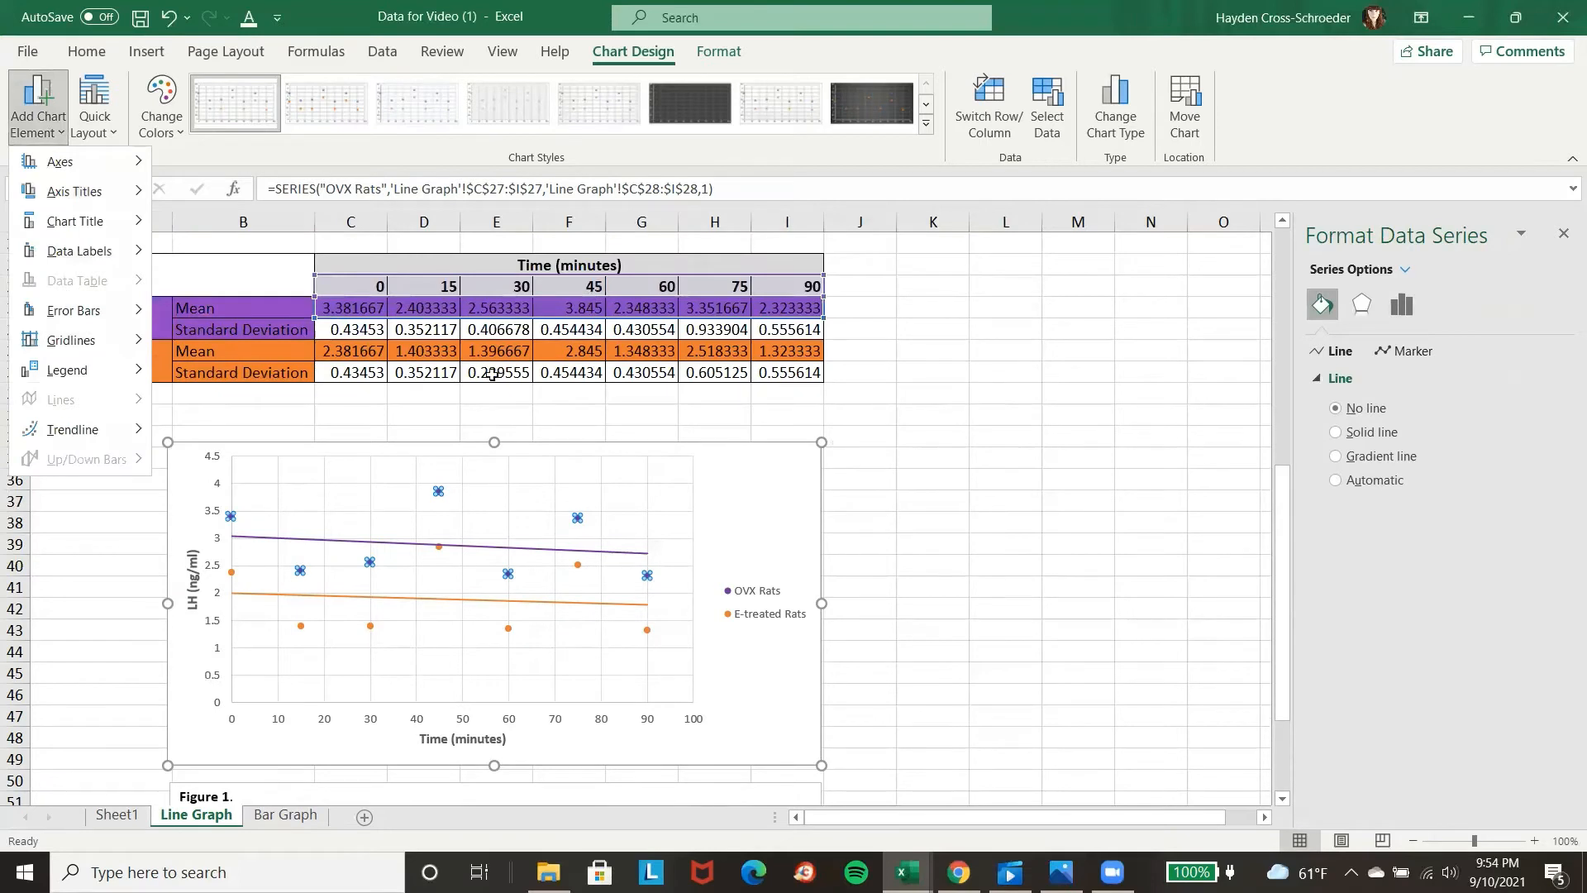
mouse_move(102, 318)
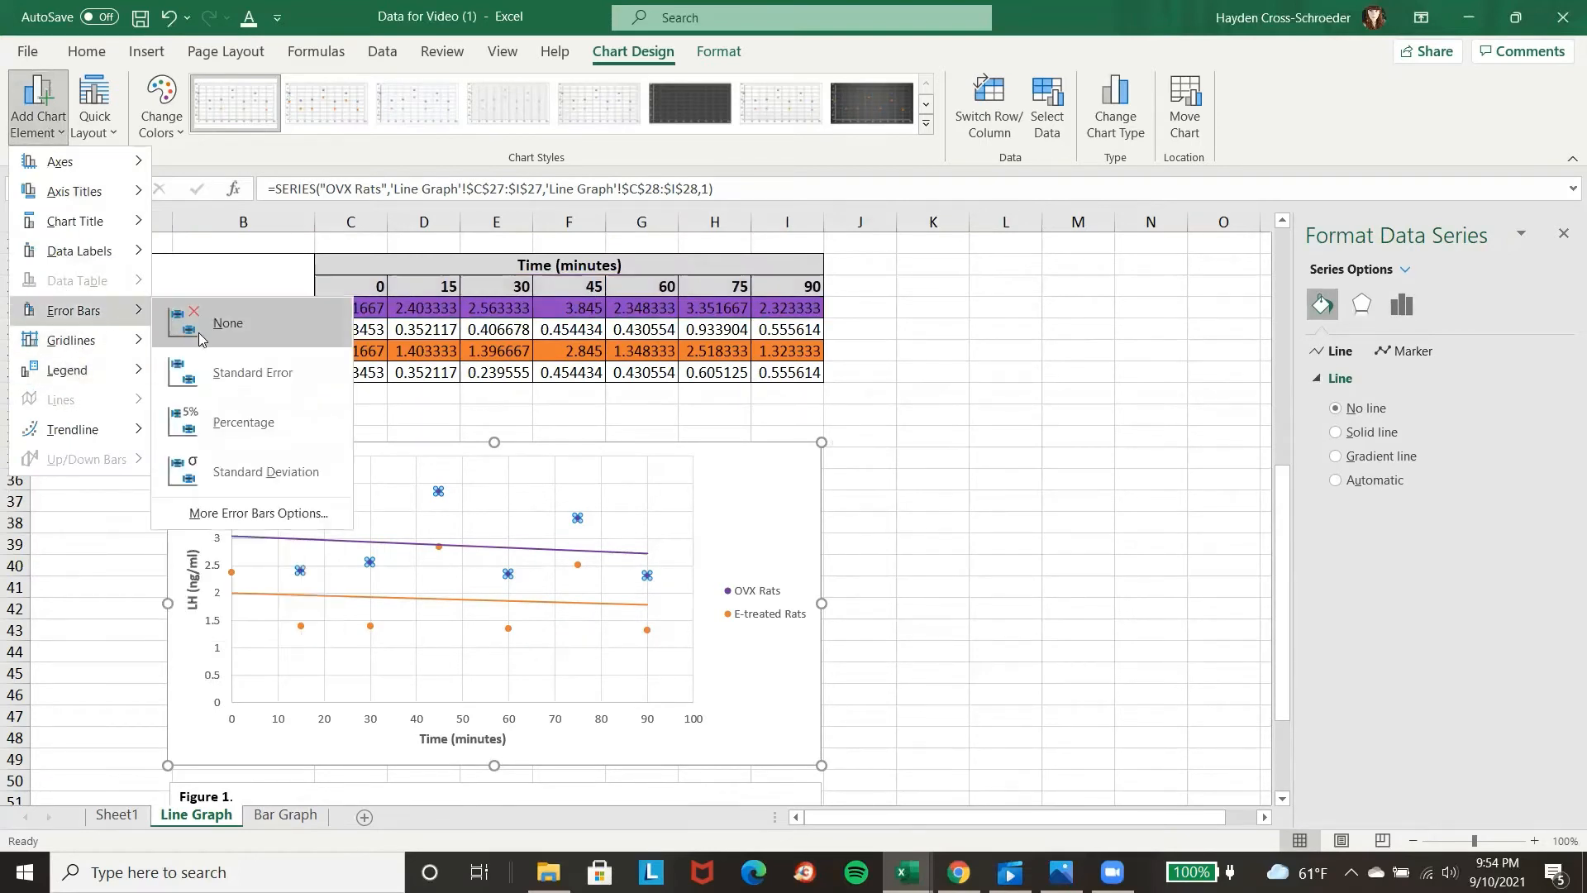
click(221, 516)
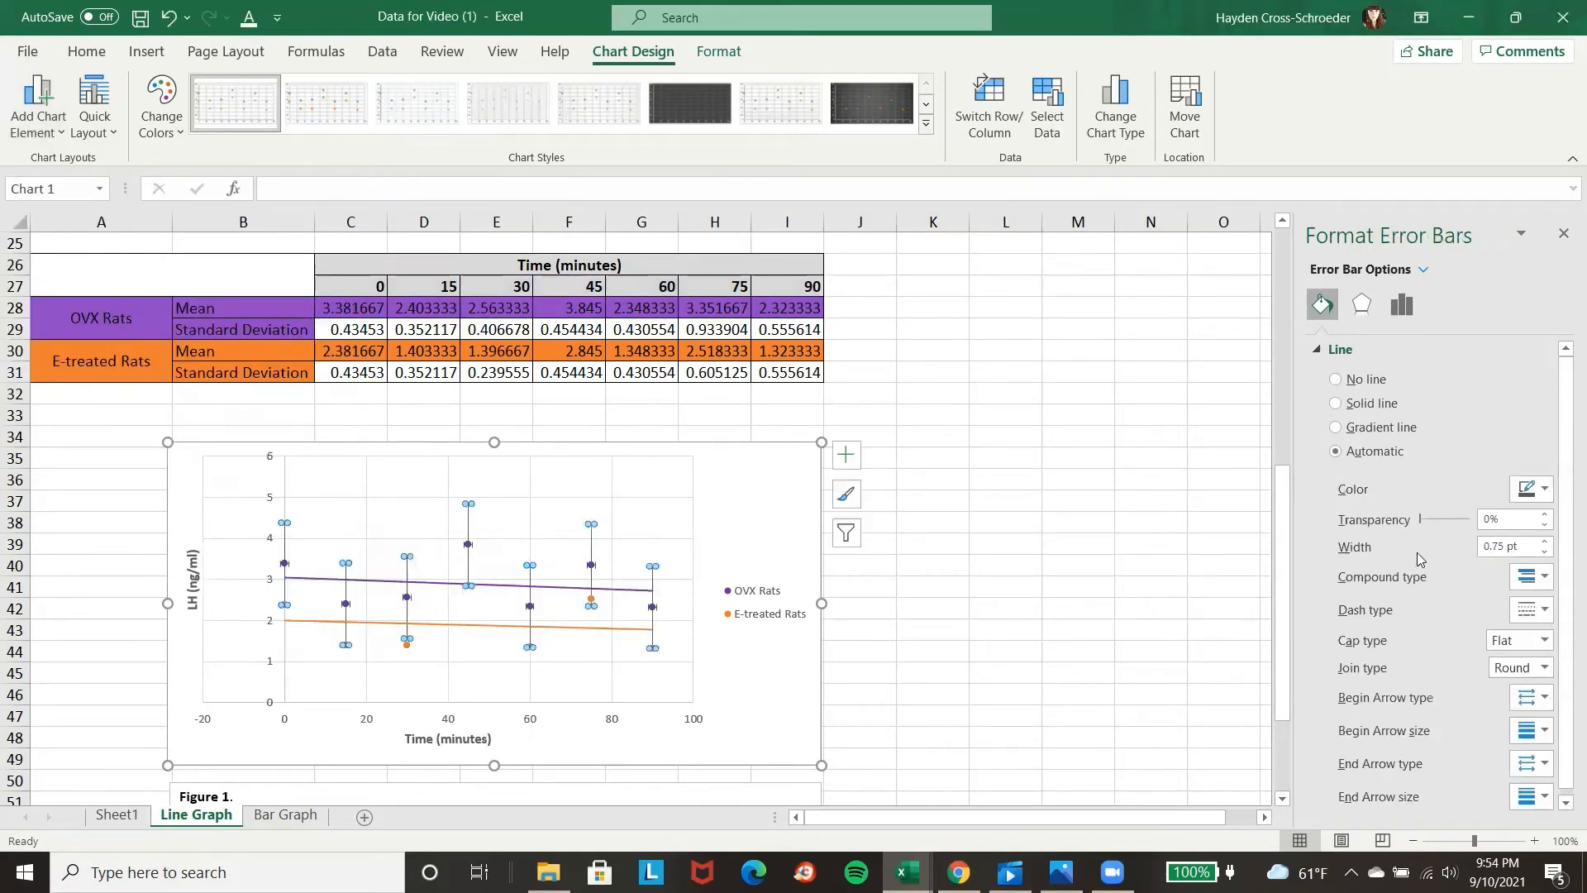
Set the OVX Rats vertical error bars to a custom amount, with standard deviations C29:I29 as the positive error value.
scroll(1447, 720, up, 1)
click(38, 132)
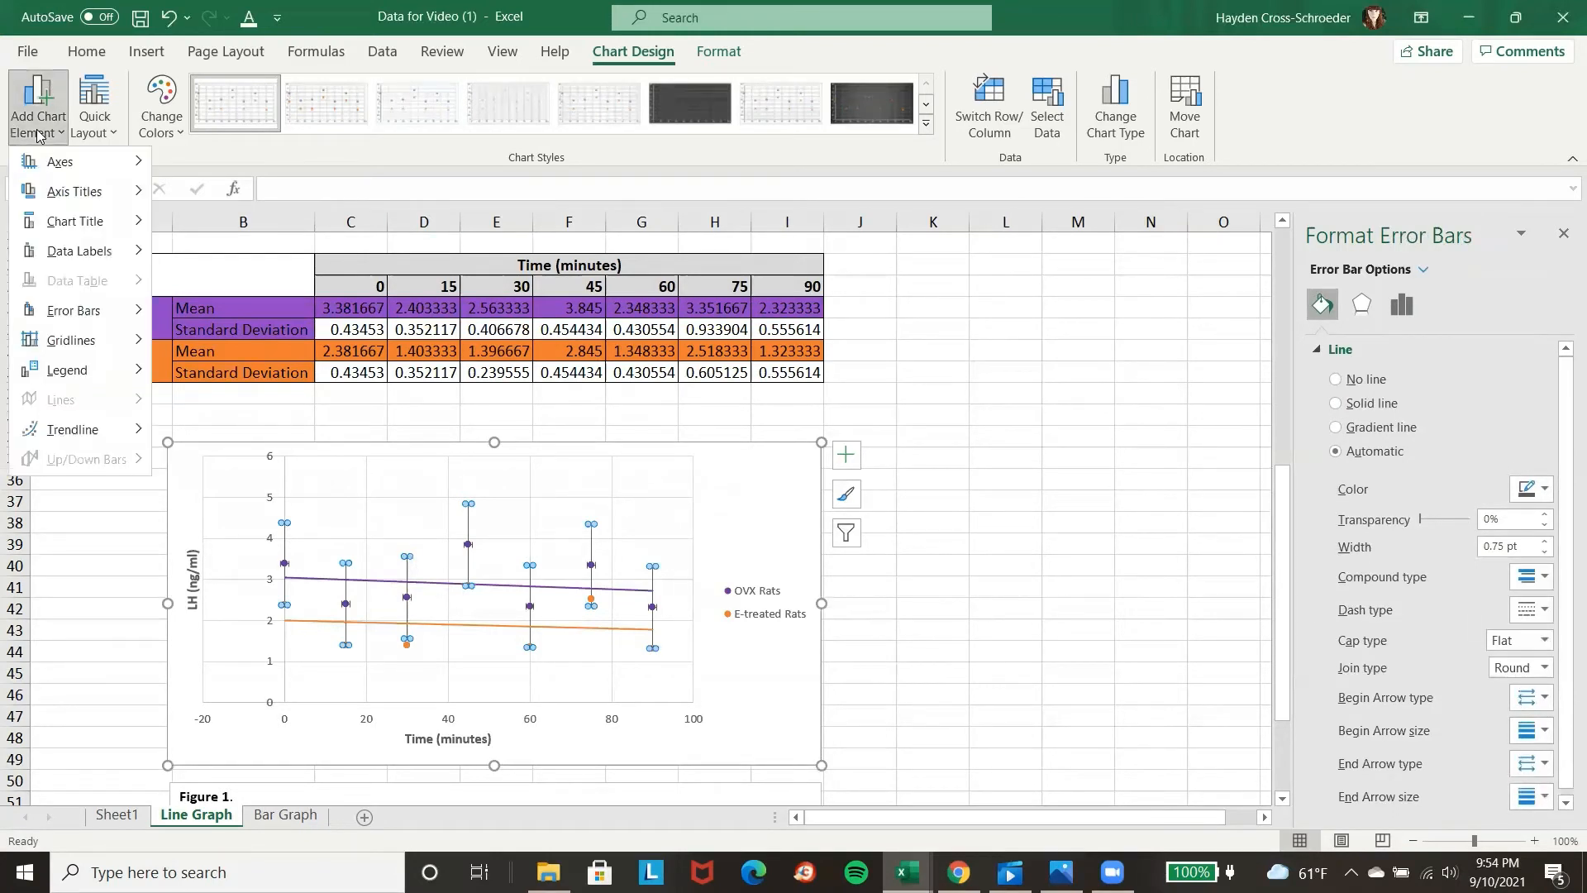
click(1361, 306)
click(1402, 305)
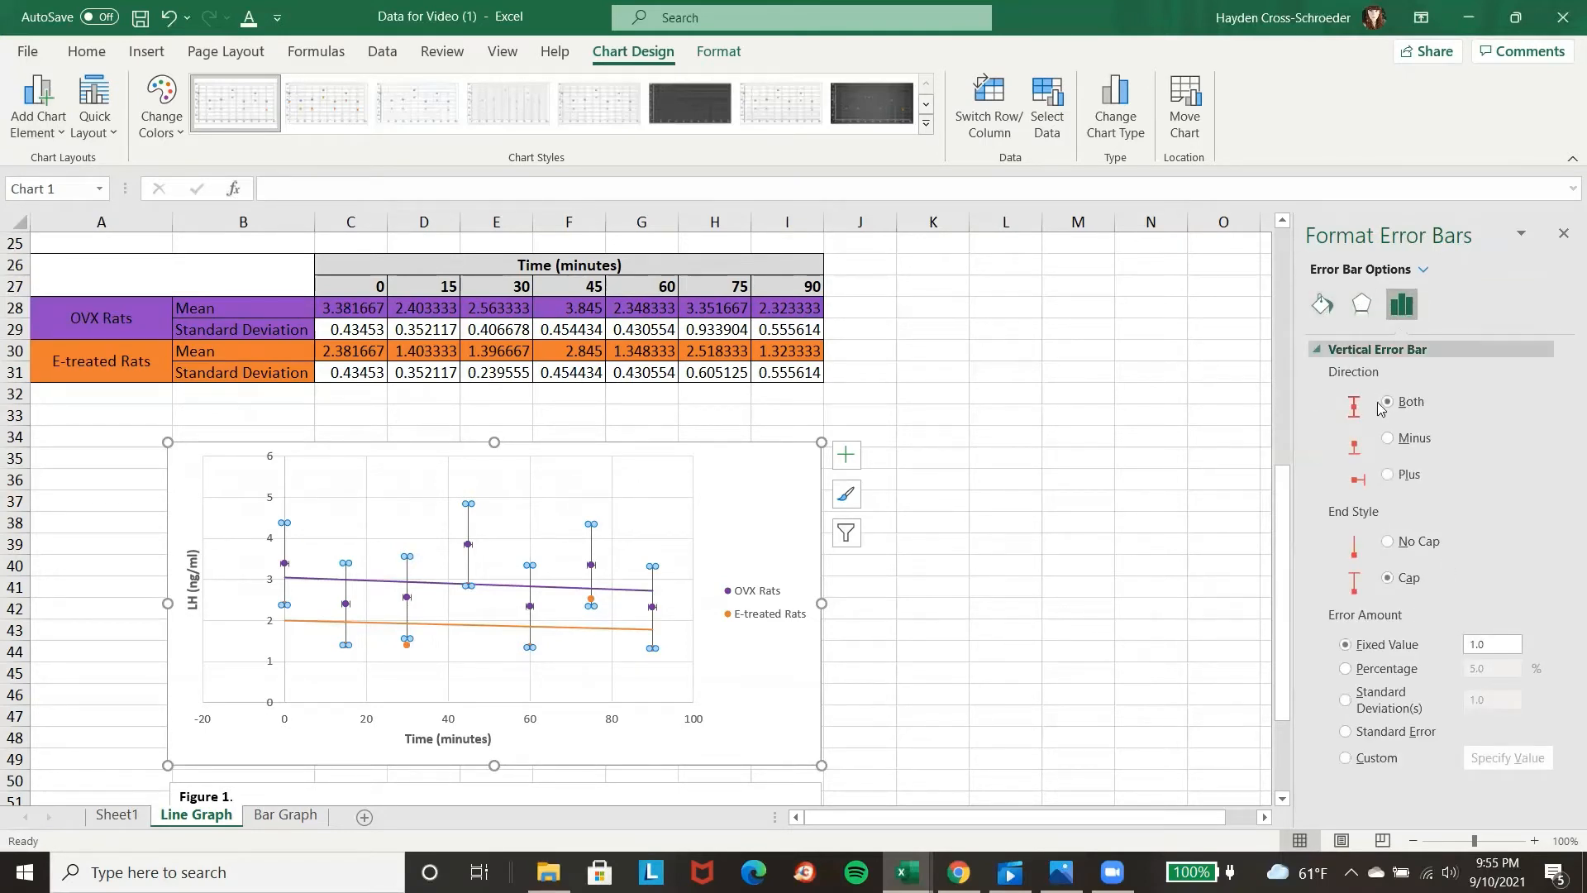
click(1359, 756)
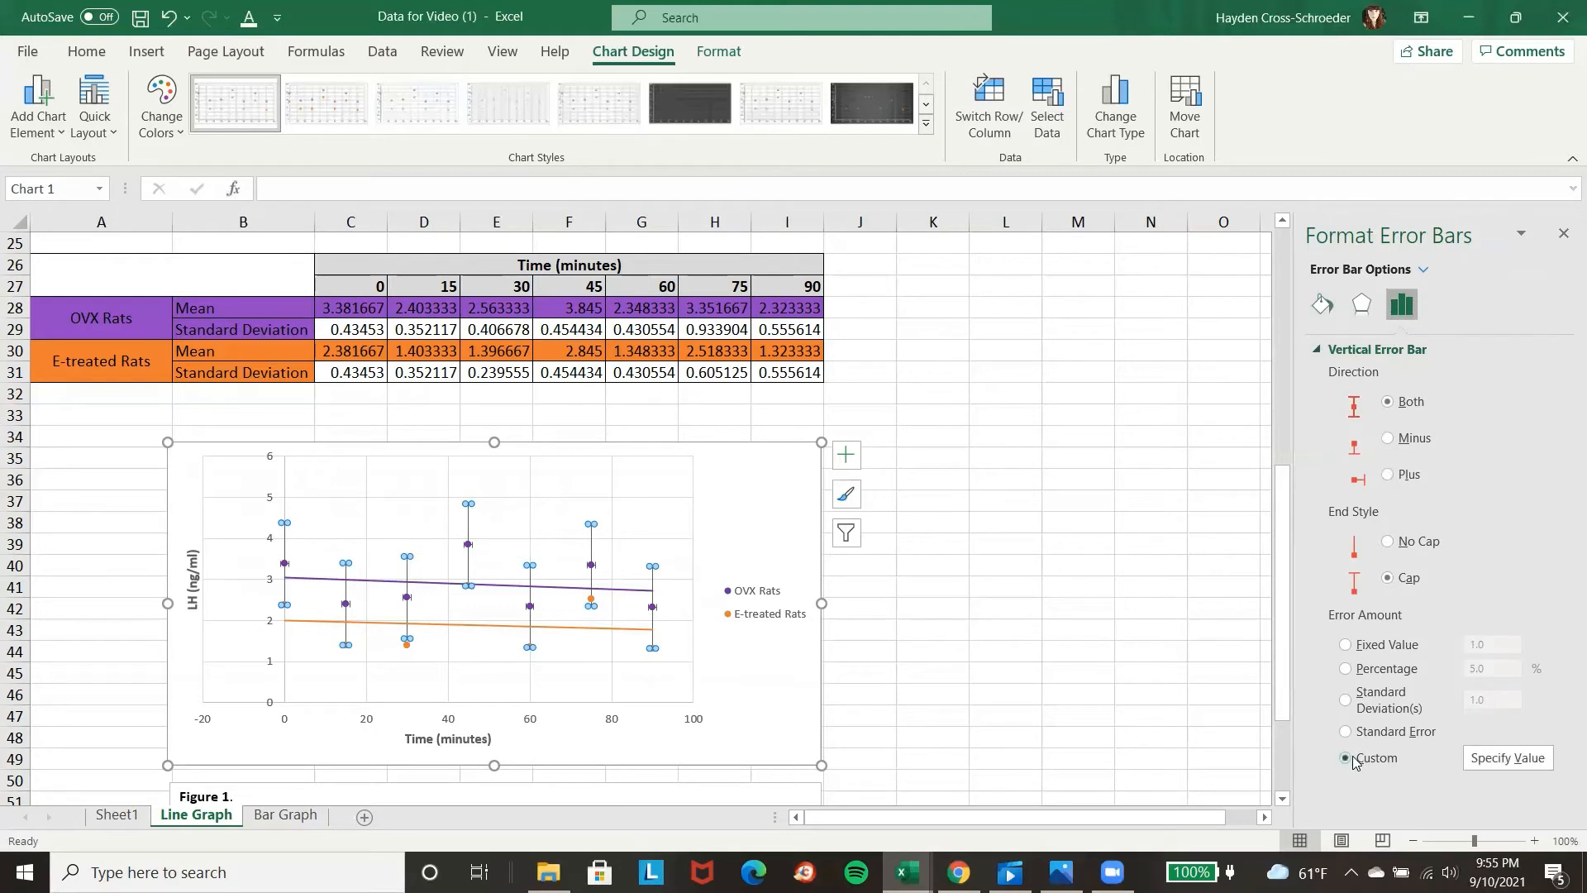
click(1507, 758)
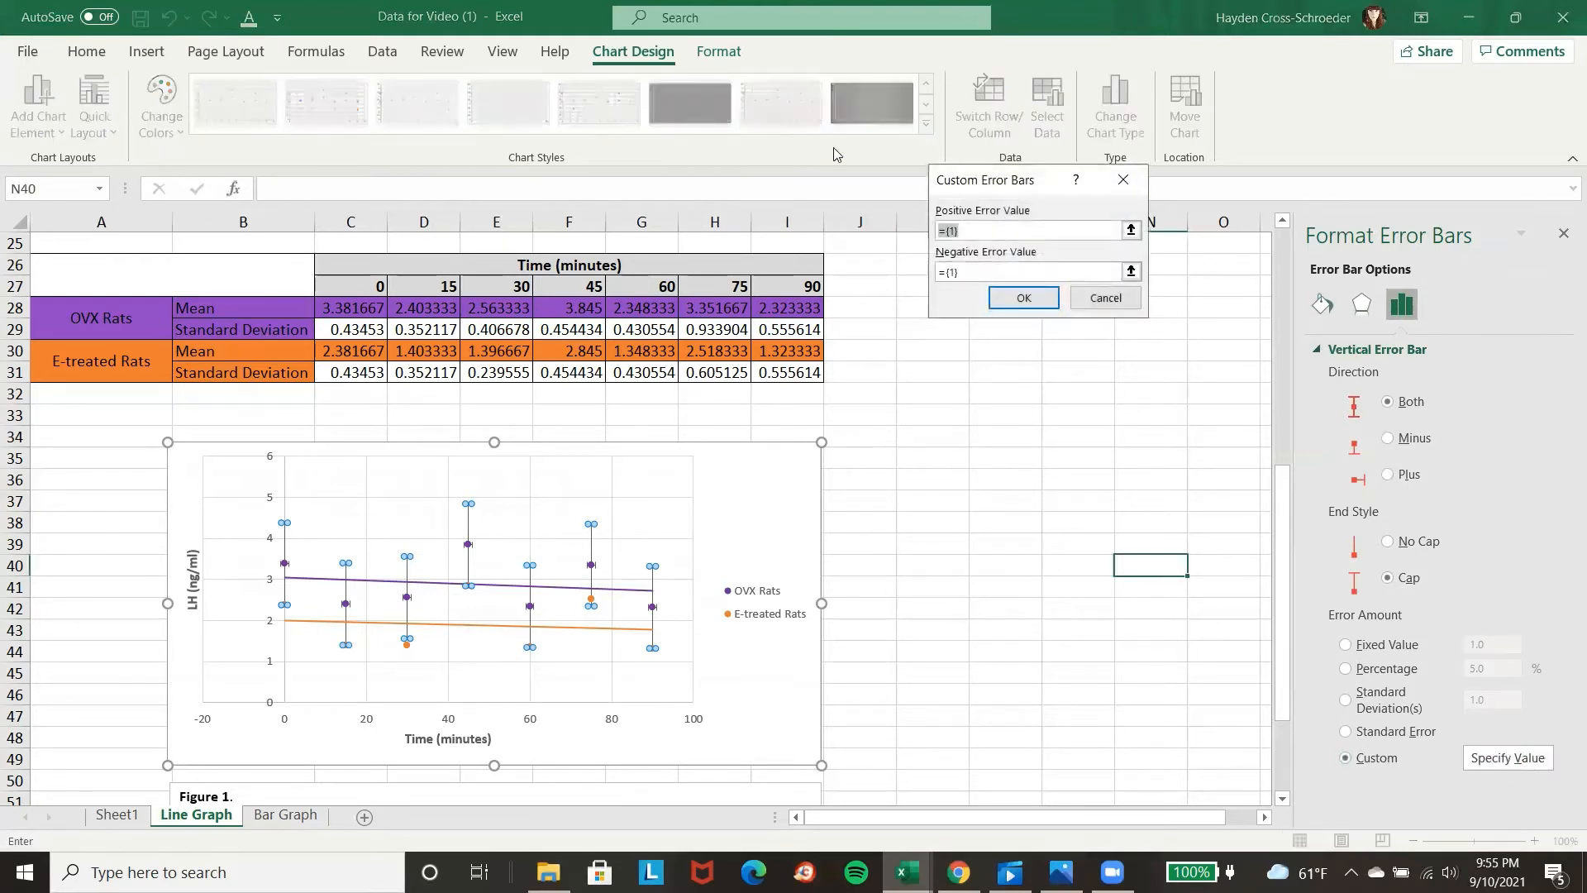
key(BackSpace)
drag(339, 330, 779, 329)
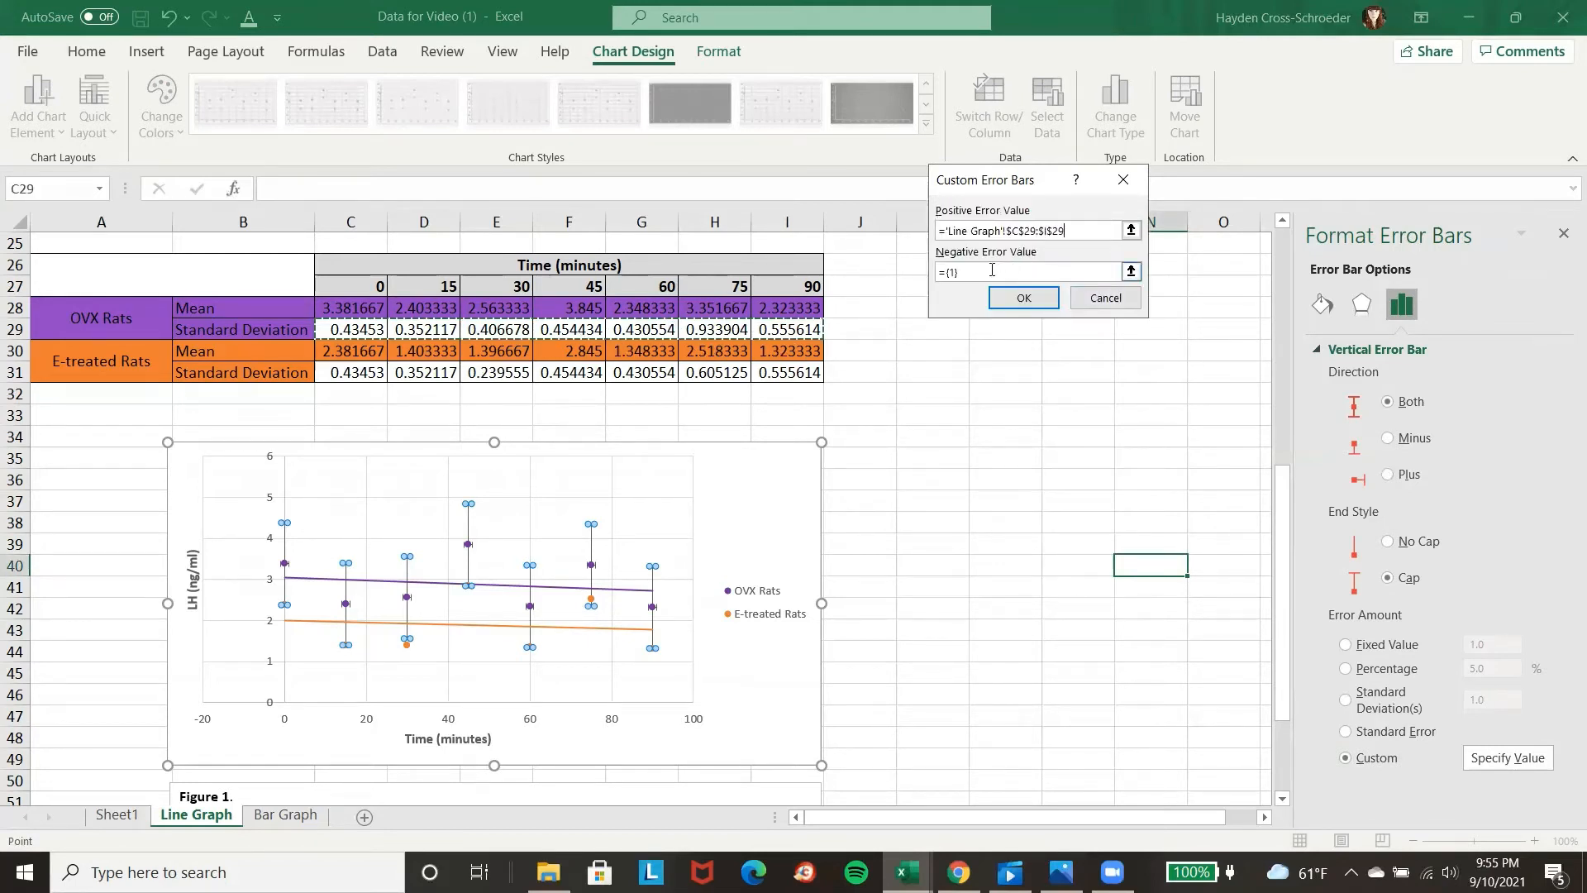
Use the OVX standard deviations in C29:I29 as the negative error value too and apply the custom error bars.
drag(992, 271, 955, 284)
key(BackSpace)
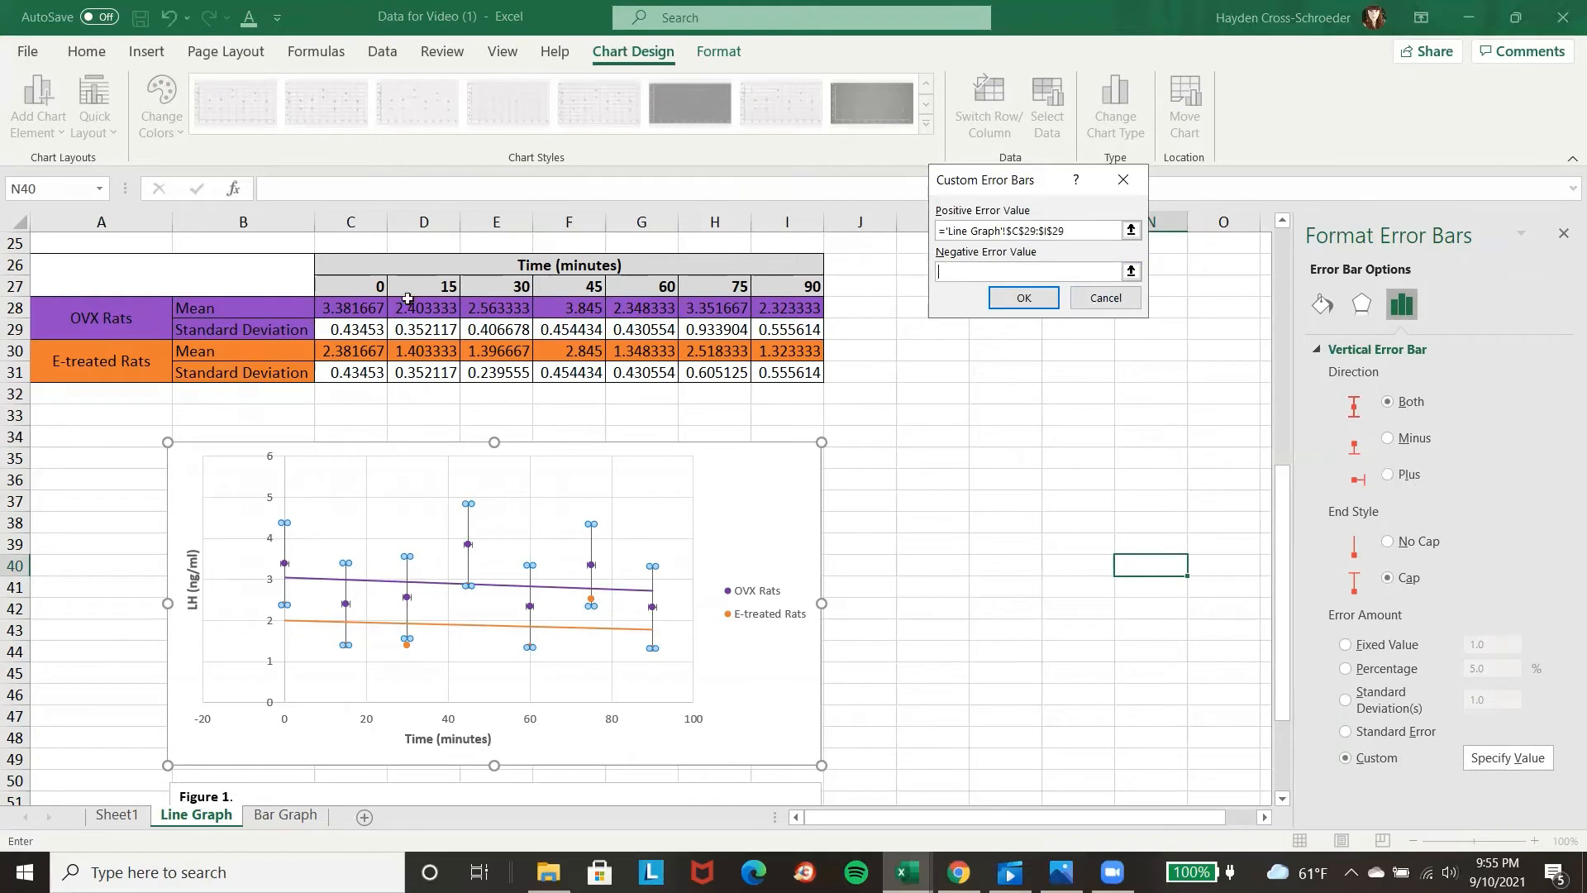
drag(354, 328, 785, 331)
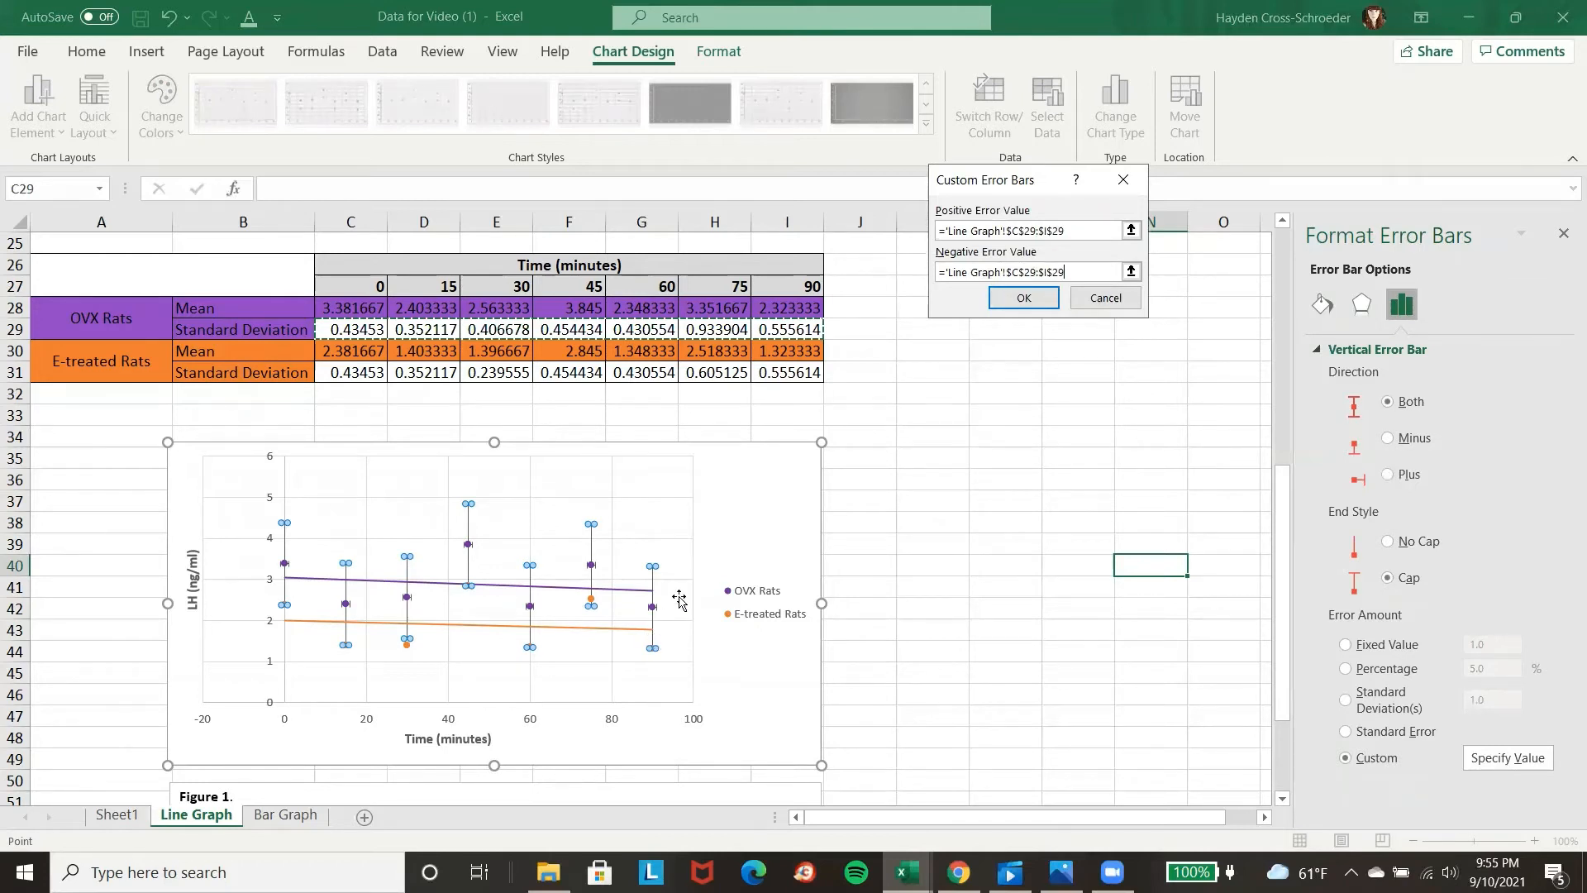
click(1025, 299)
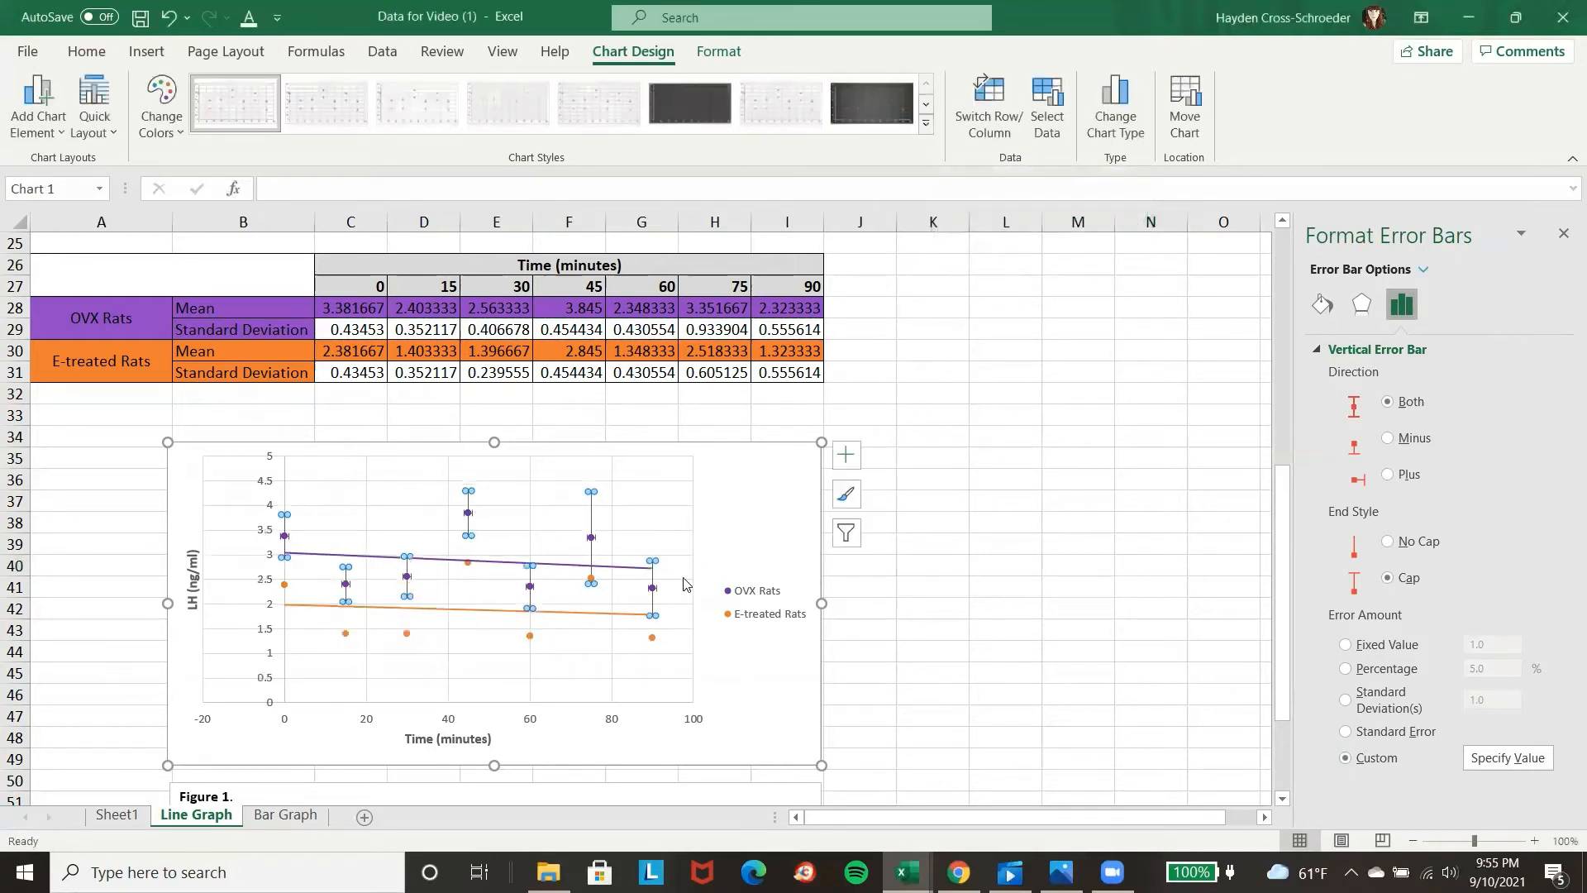
Delete the horizontal error bars of the OVX Rats series, enlarging the chart to reach them and shrinking it back above the caption box.
click(659, 598)
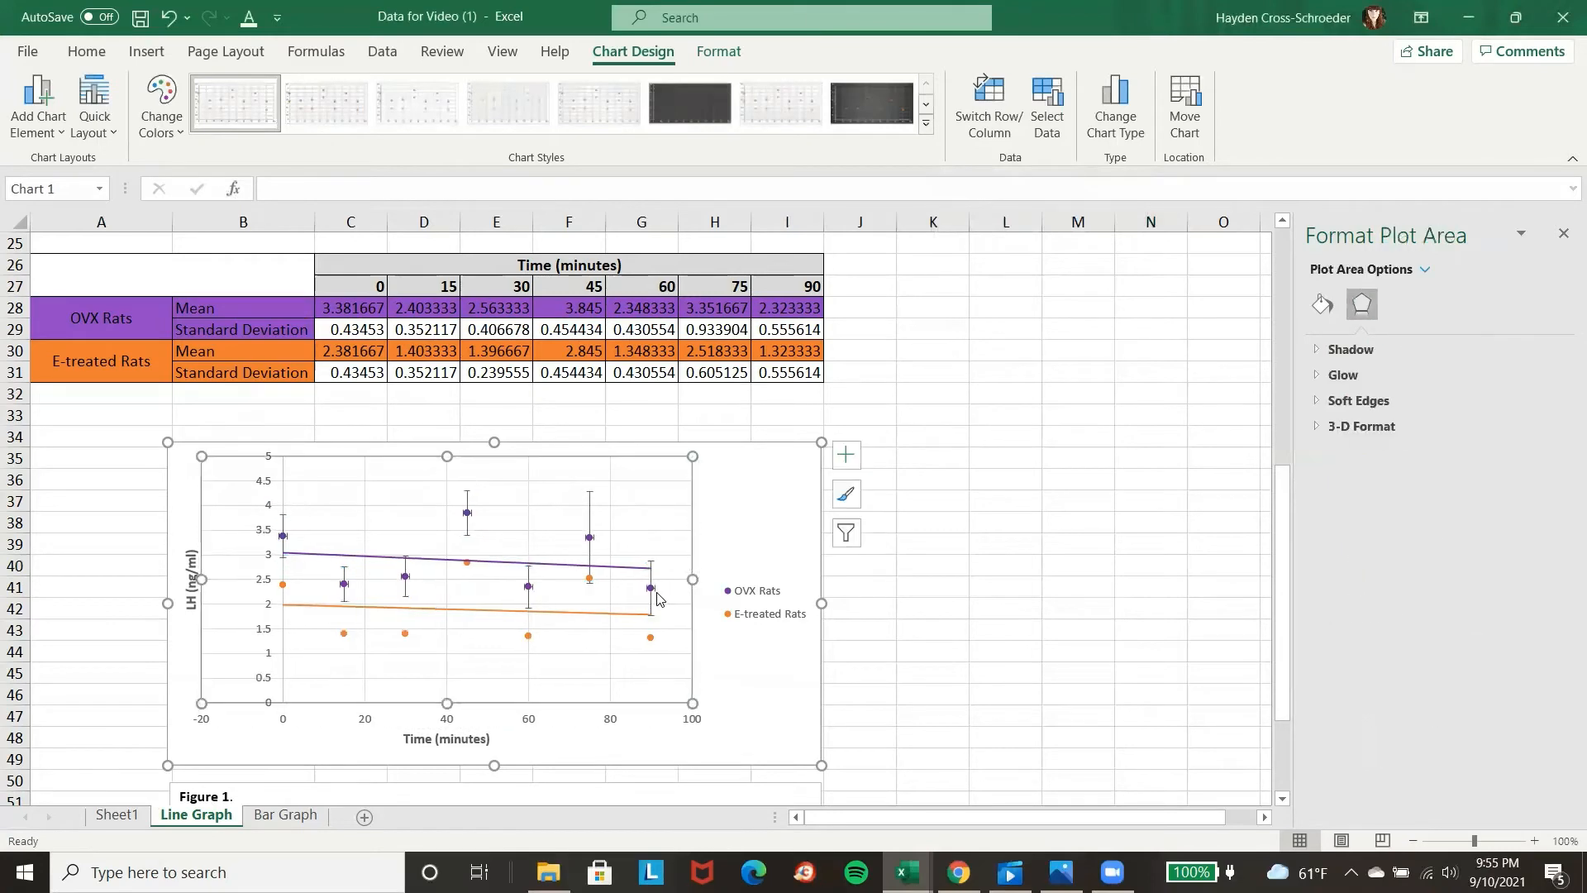
click(652, 590)
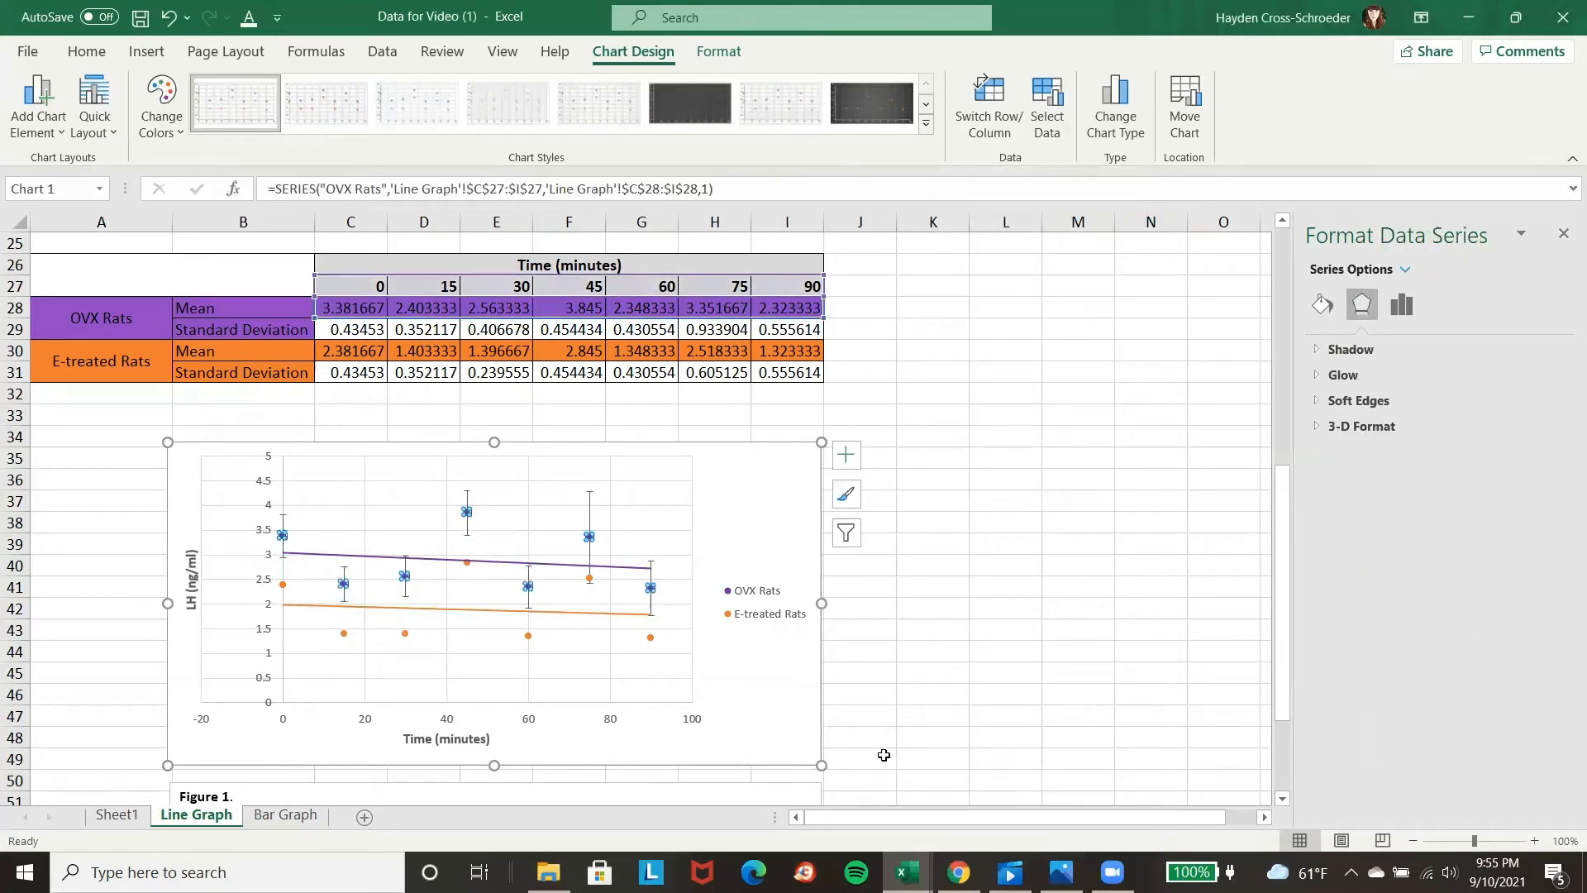
scroll(967, 623, down, 3)
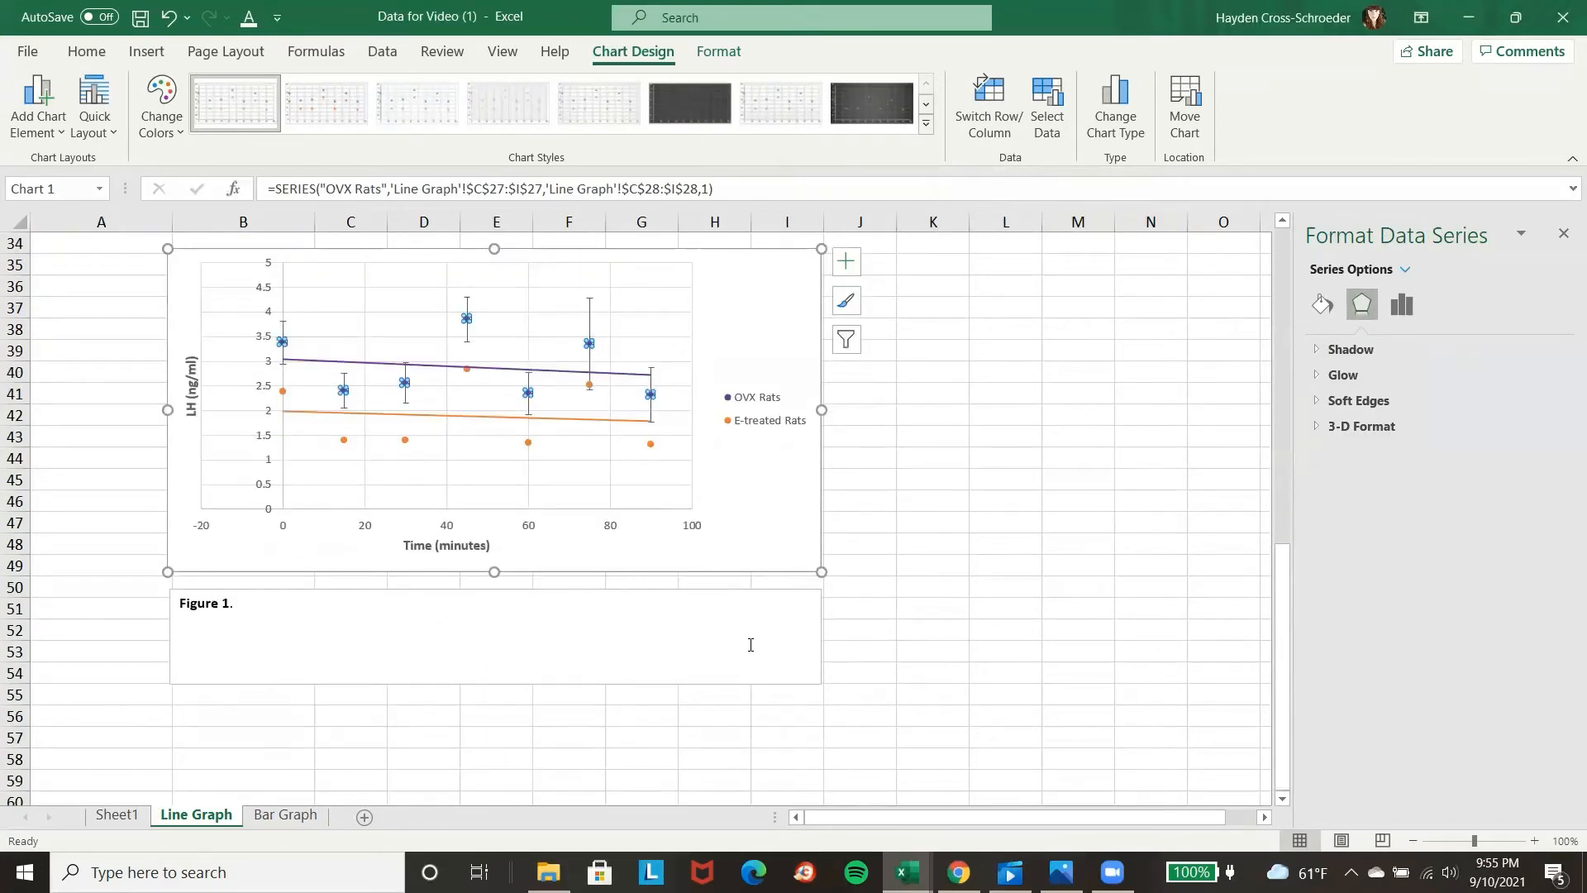
drag(822, 573, 979, 687)
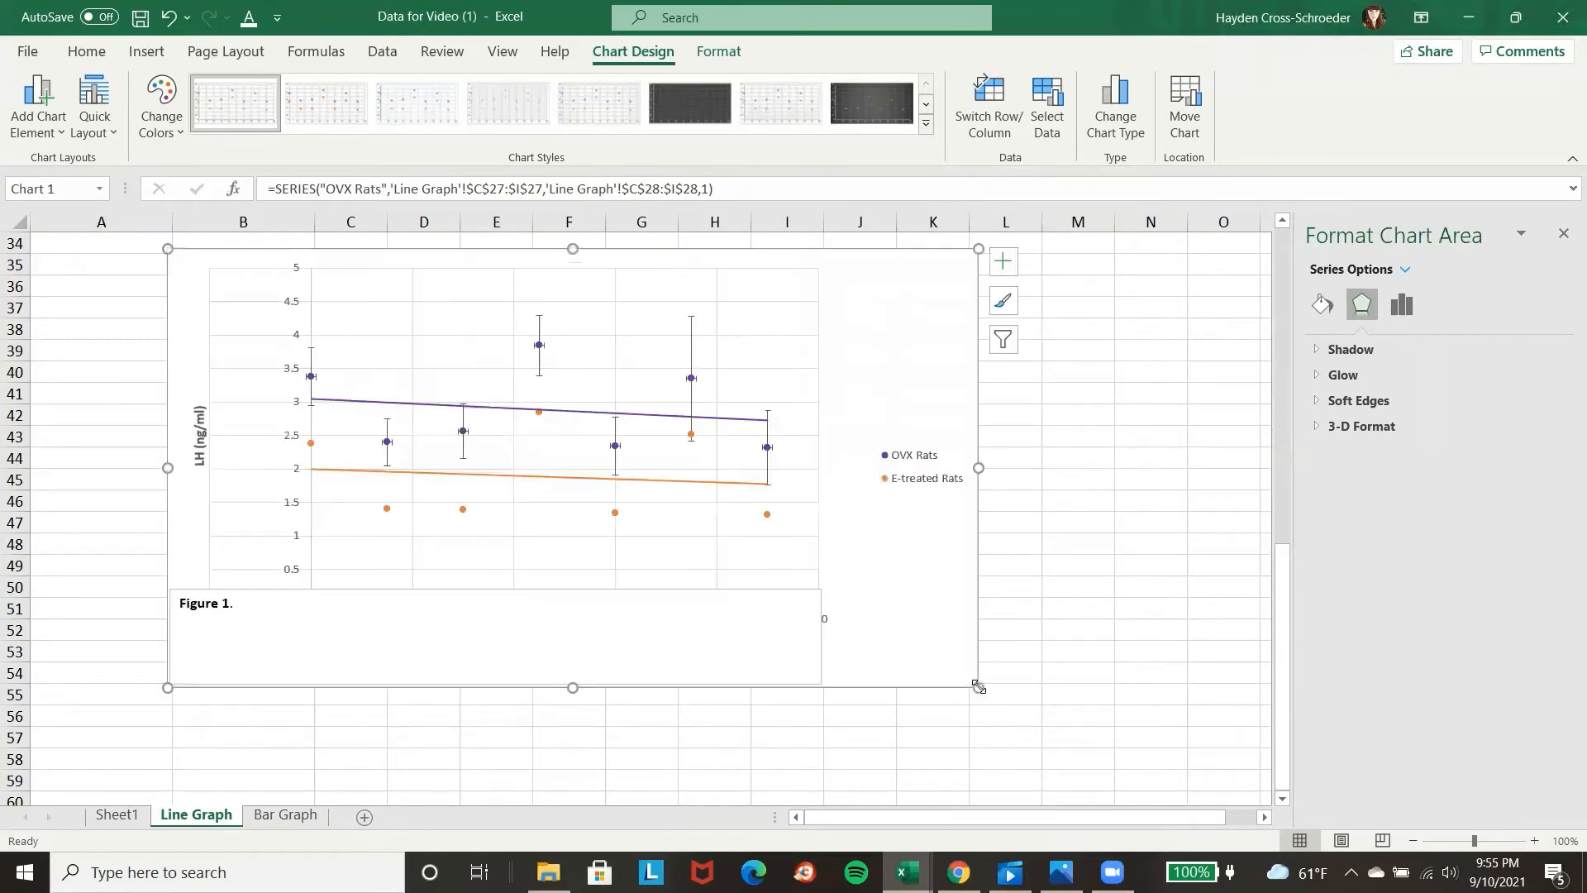
click(768, 448)
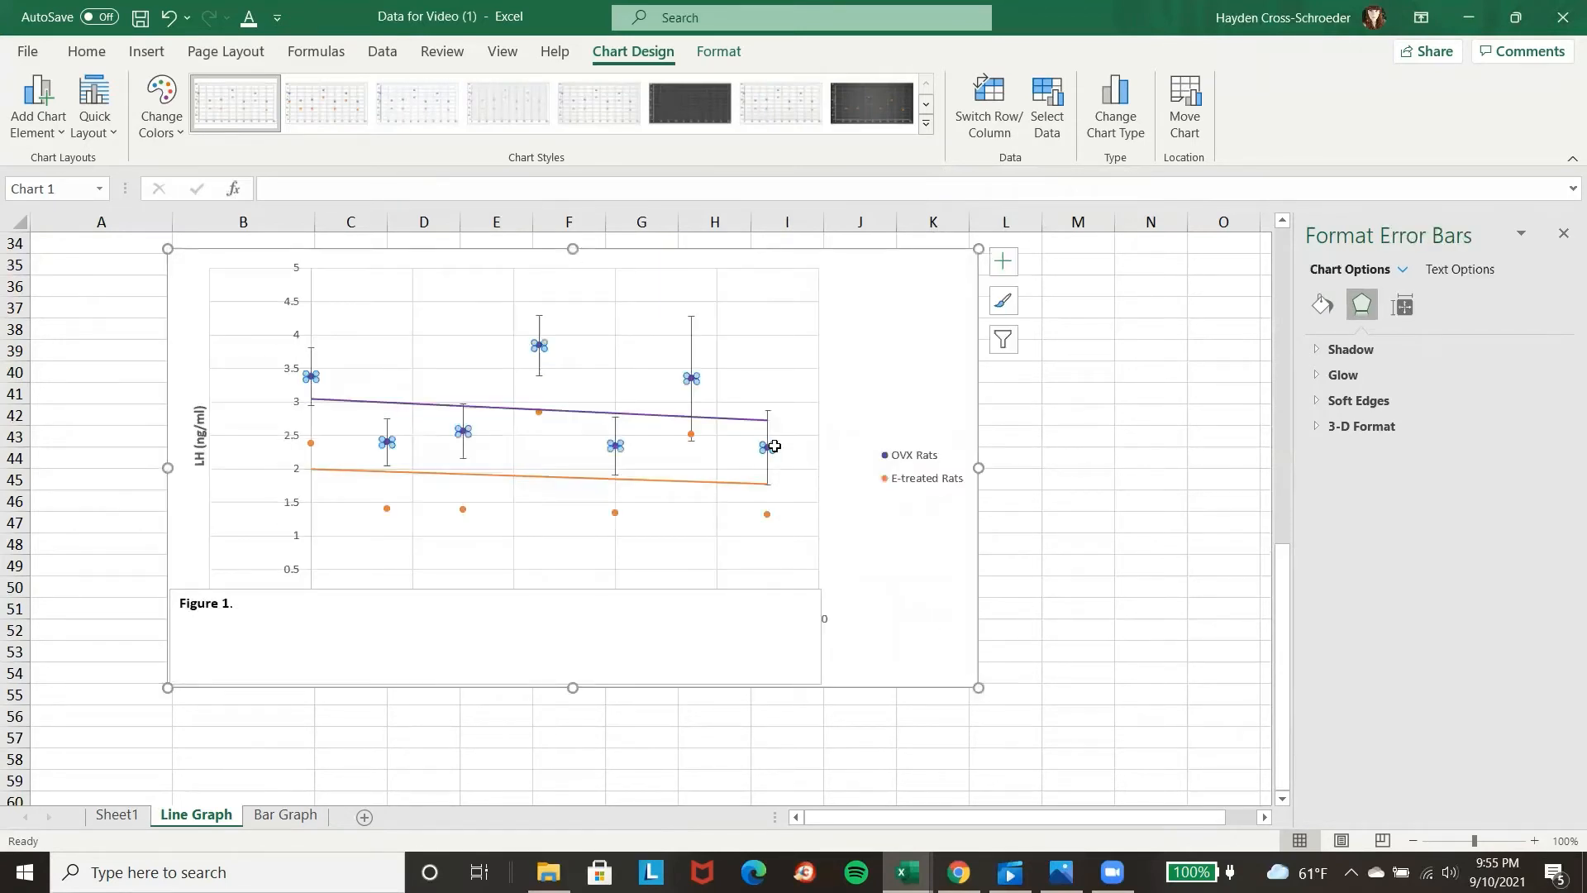
click(859, 516)
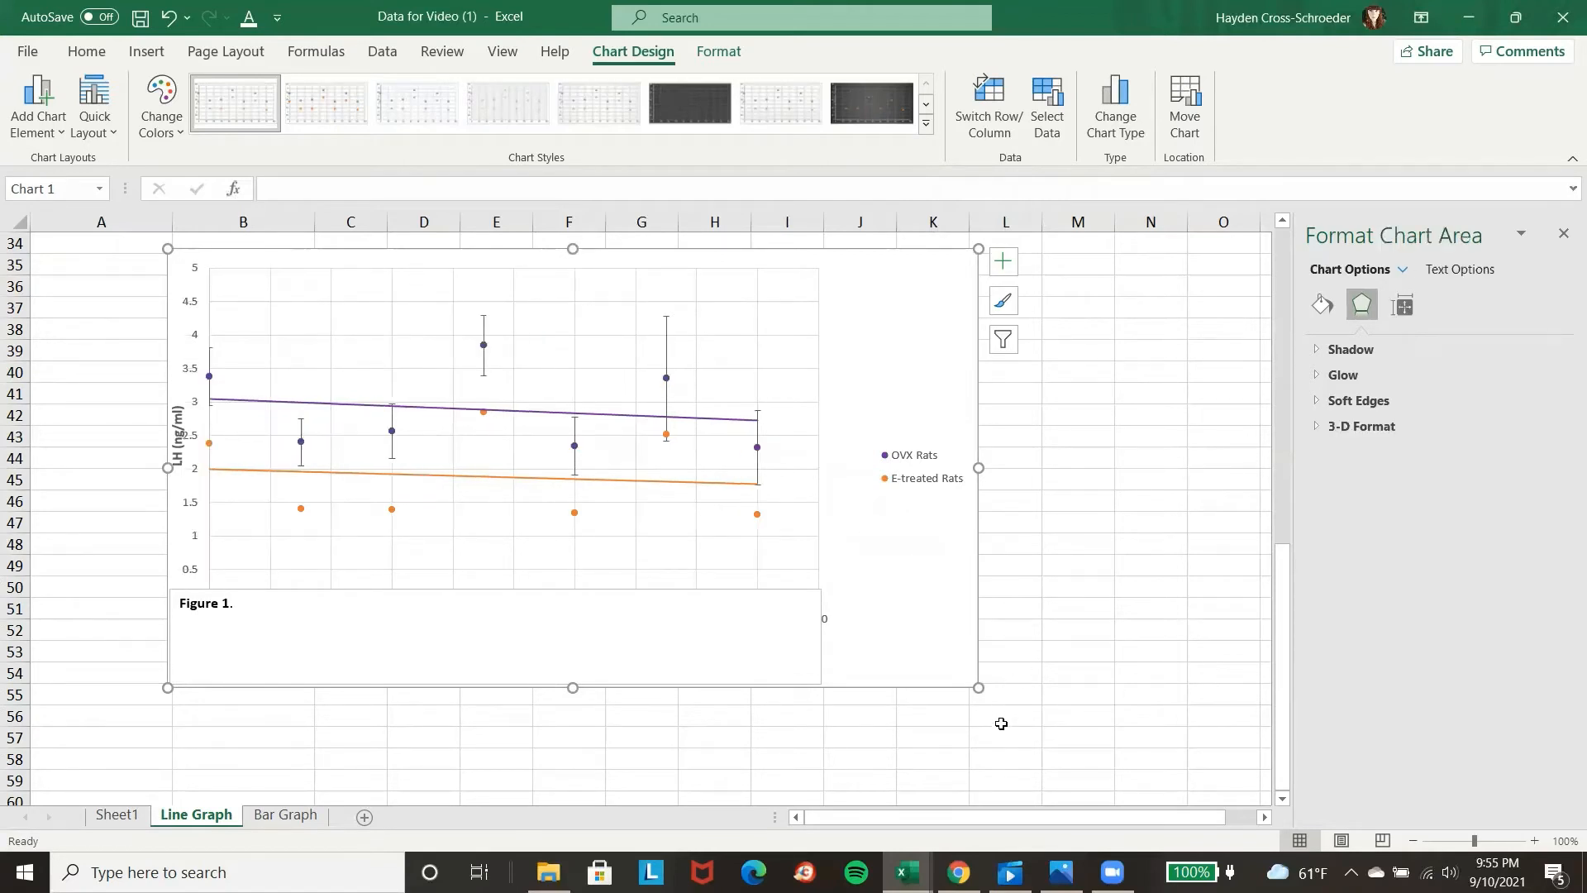
drag(977, 686, 817, 555)
click(999, 625)
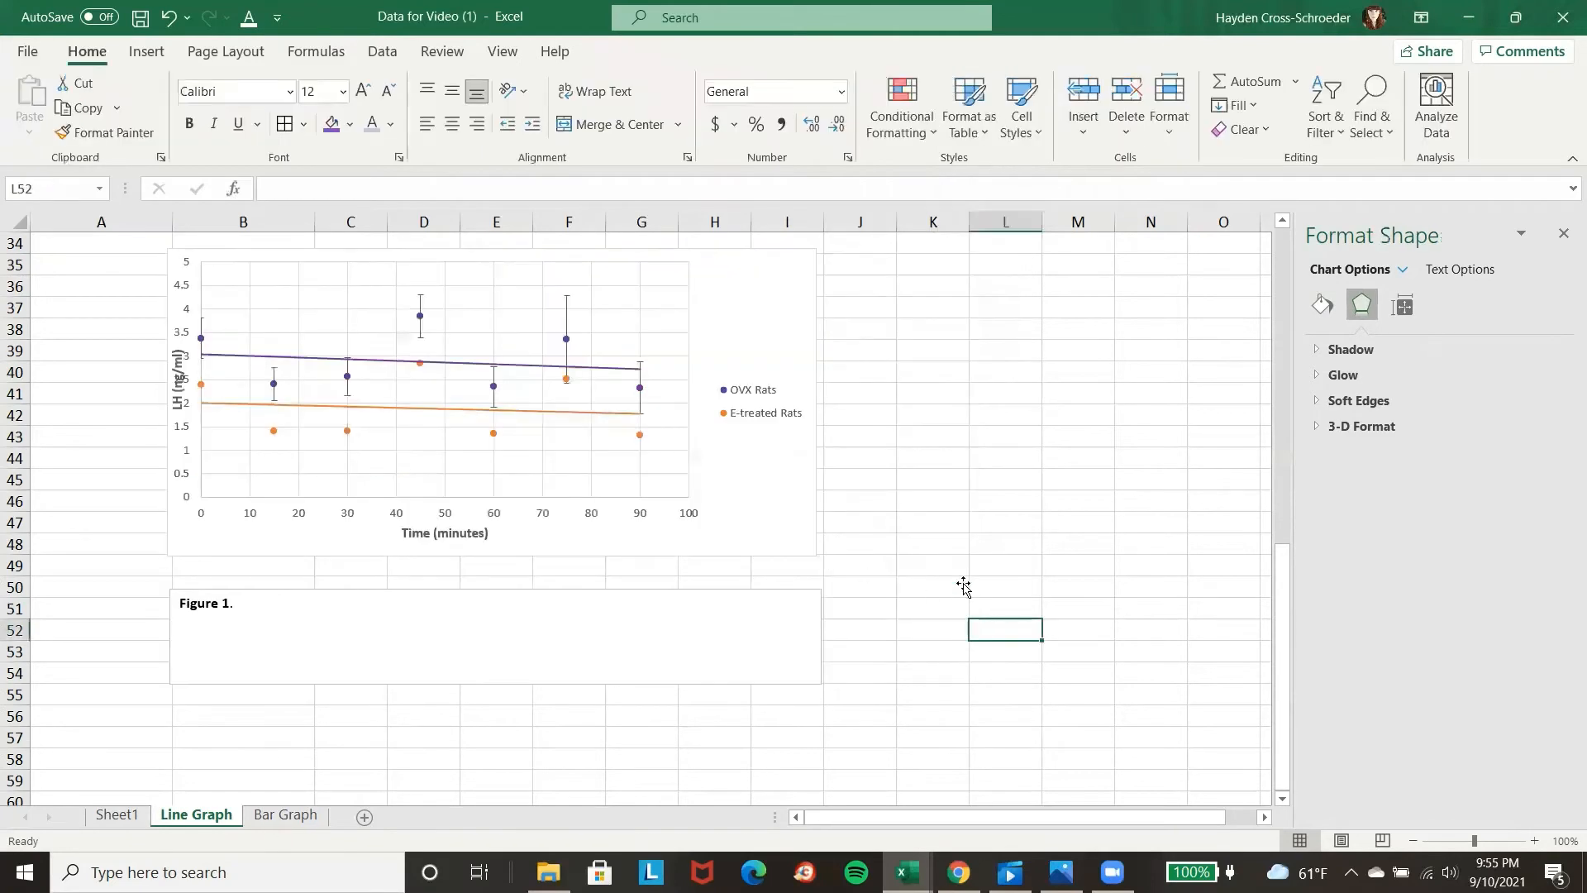
Add error bars to the E-treated Rats series and open their detailed formatting options.
scroll(959, 570, up, 2)
scroll(934, 542, down, 1)
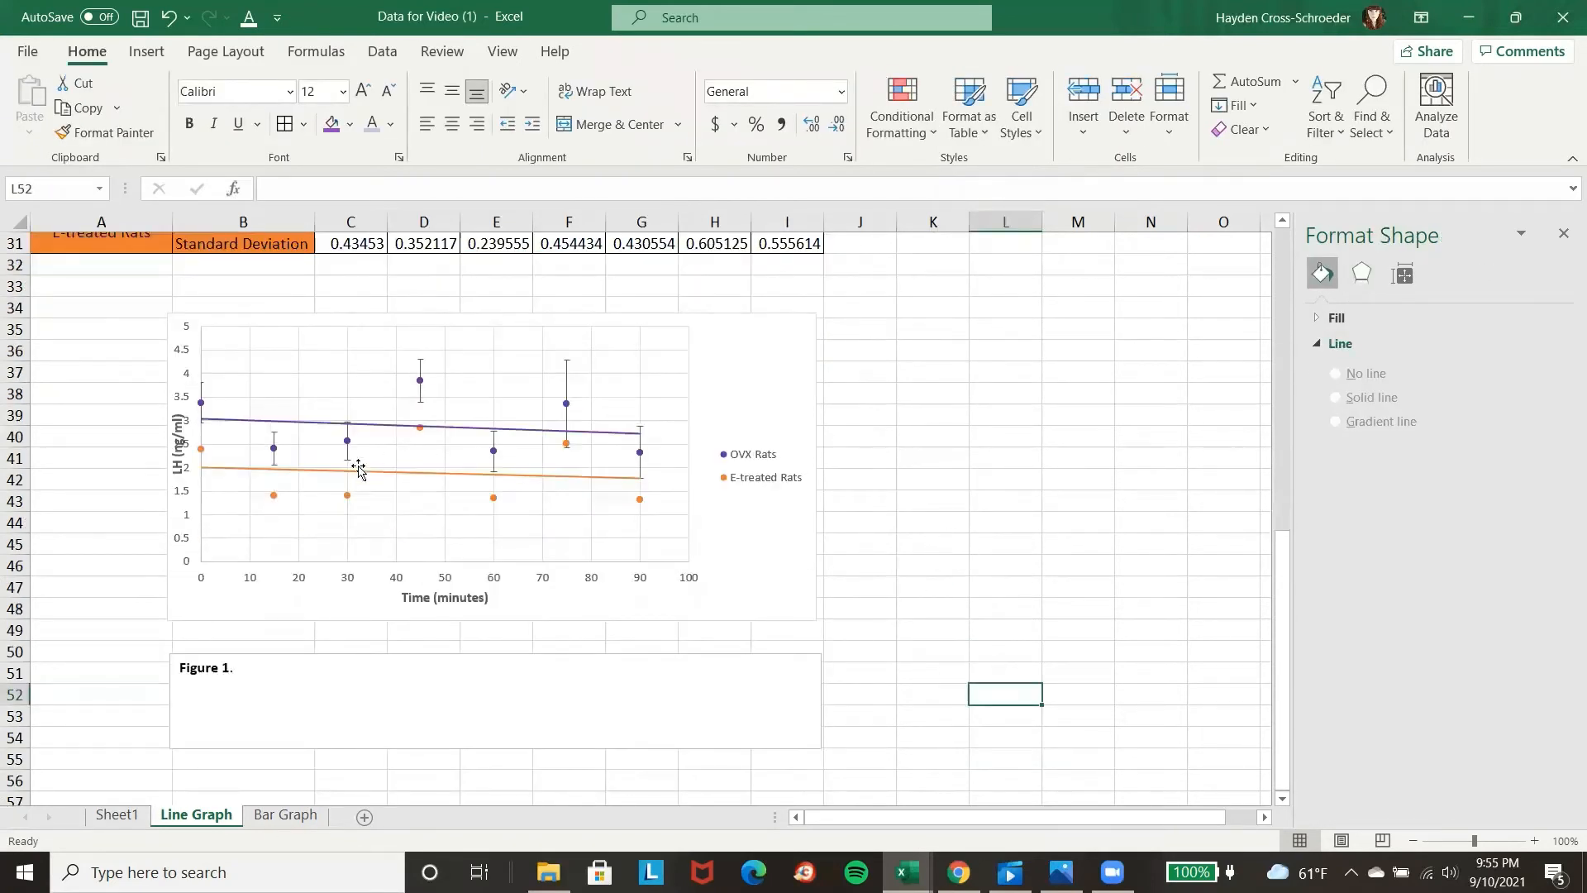
click(274, 495)
click(274, 495)
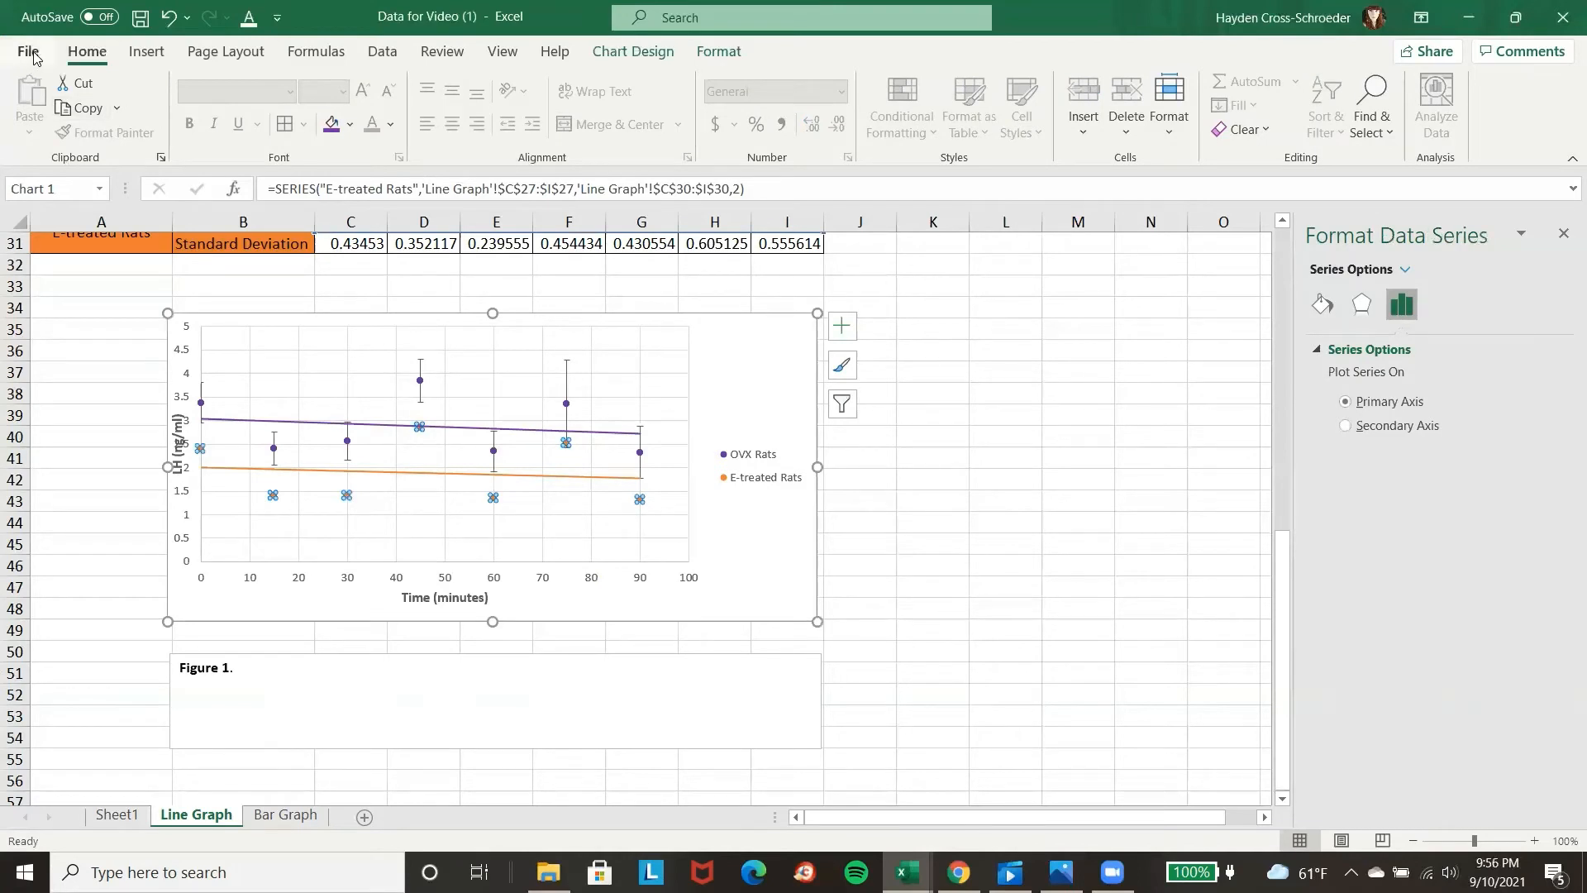
click(146, 51)
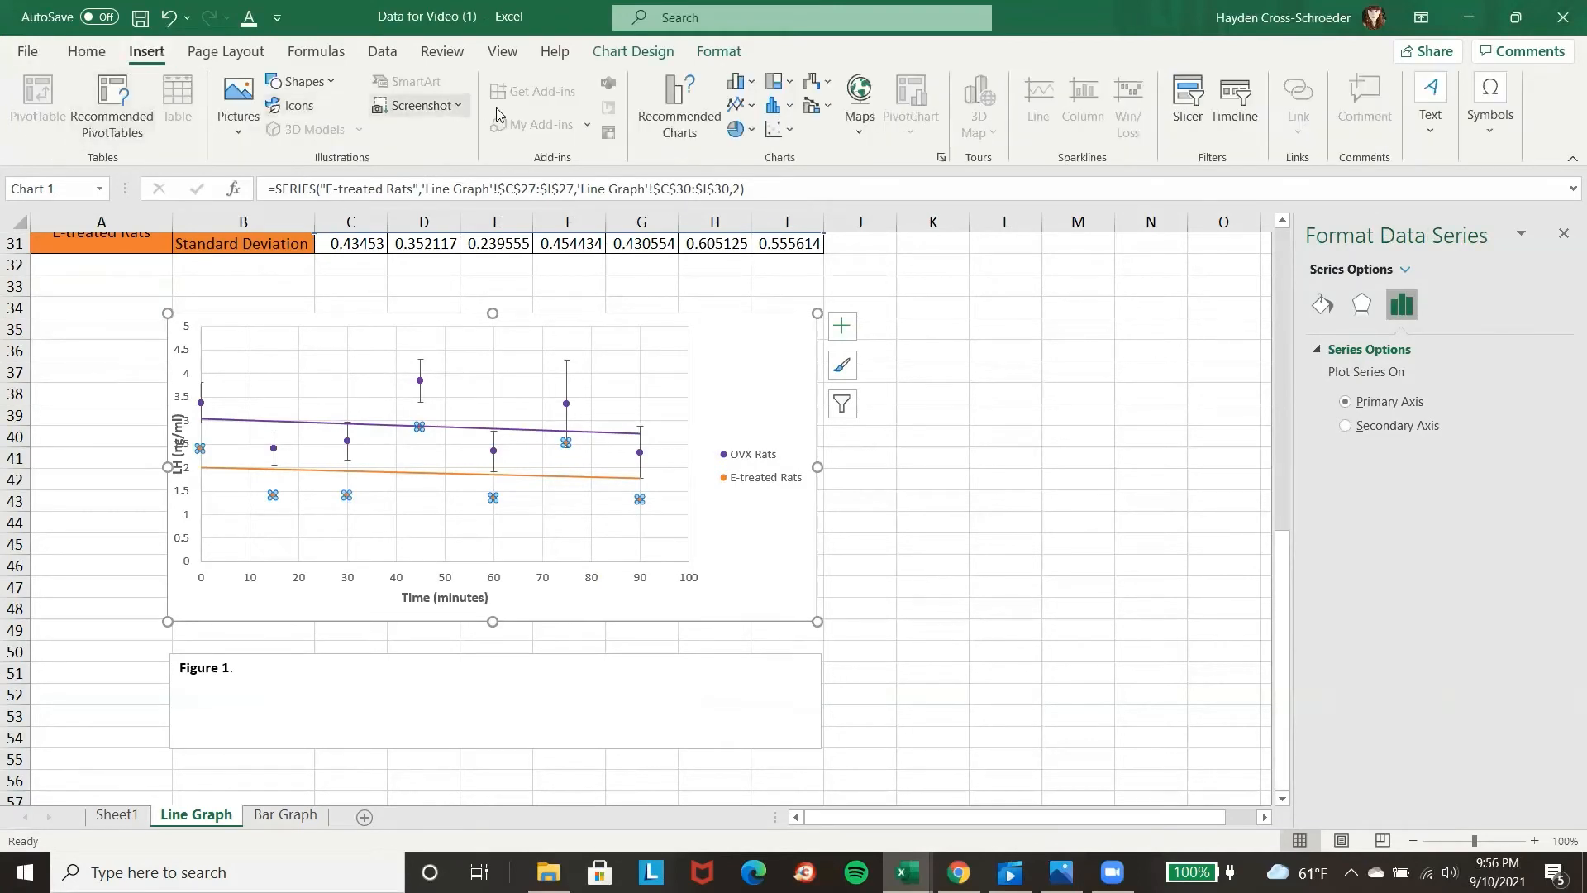
click(650, 53)
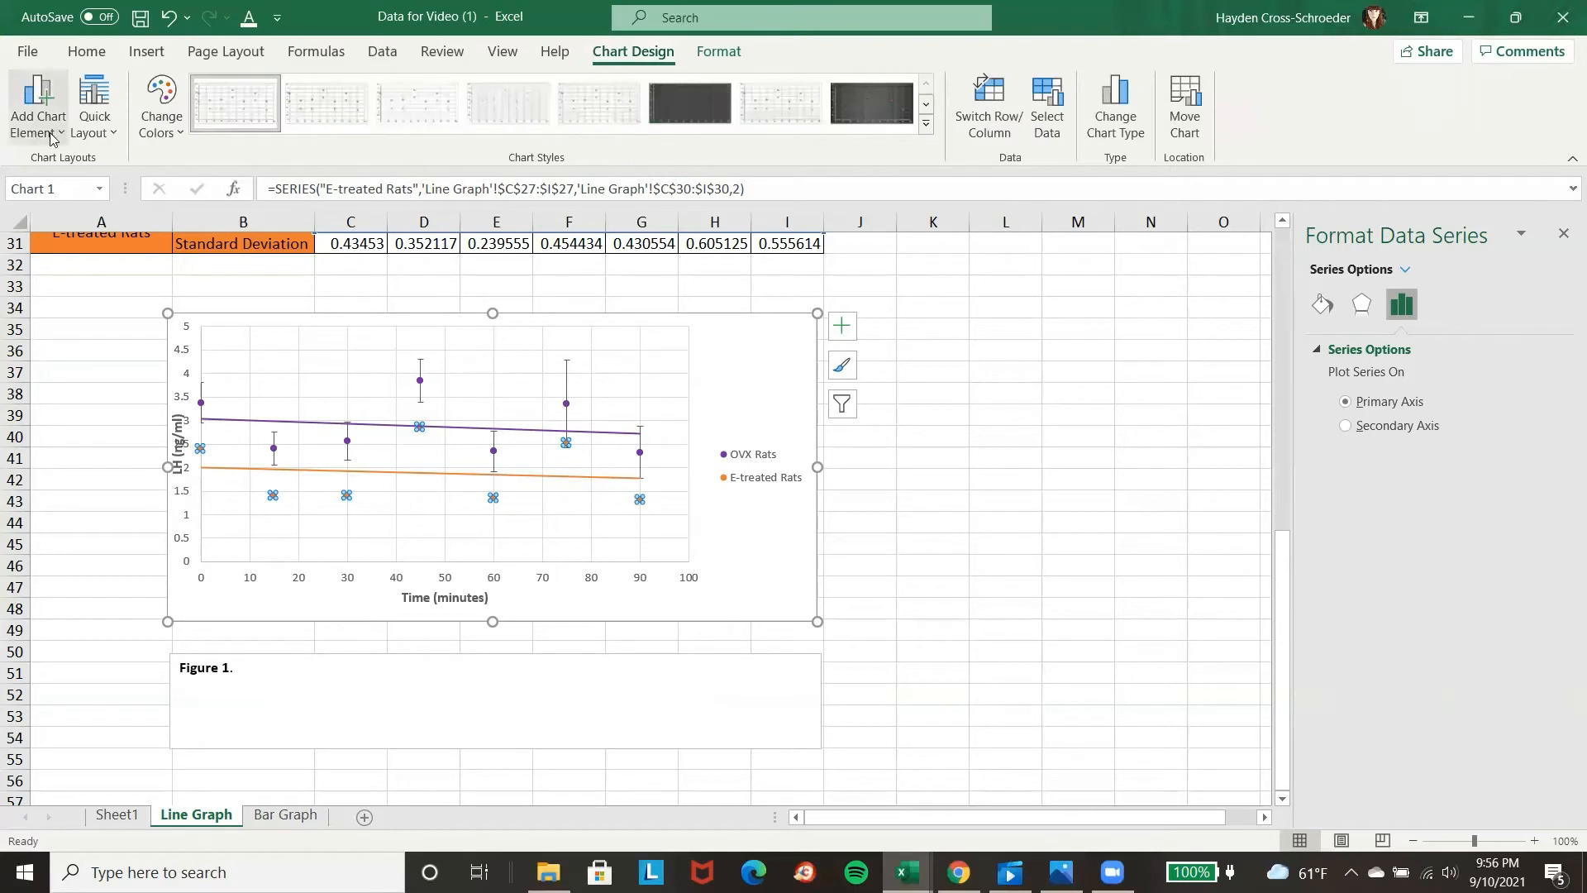
click(38, 104)
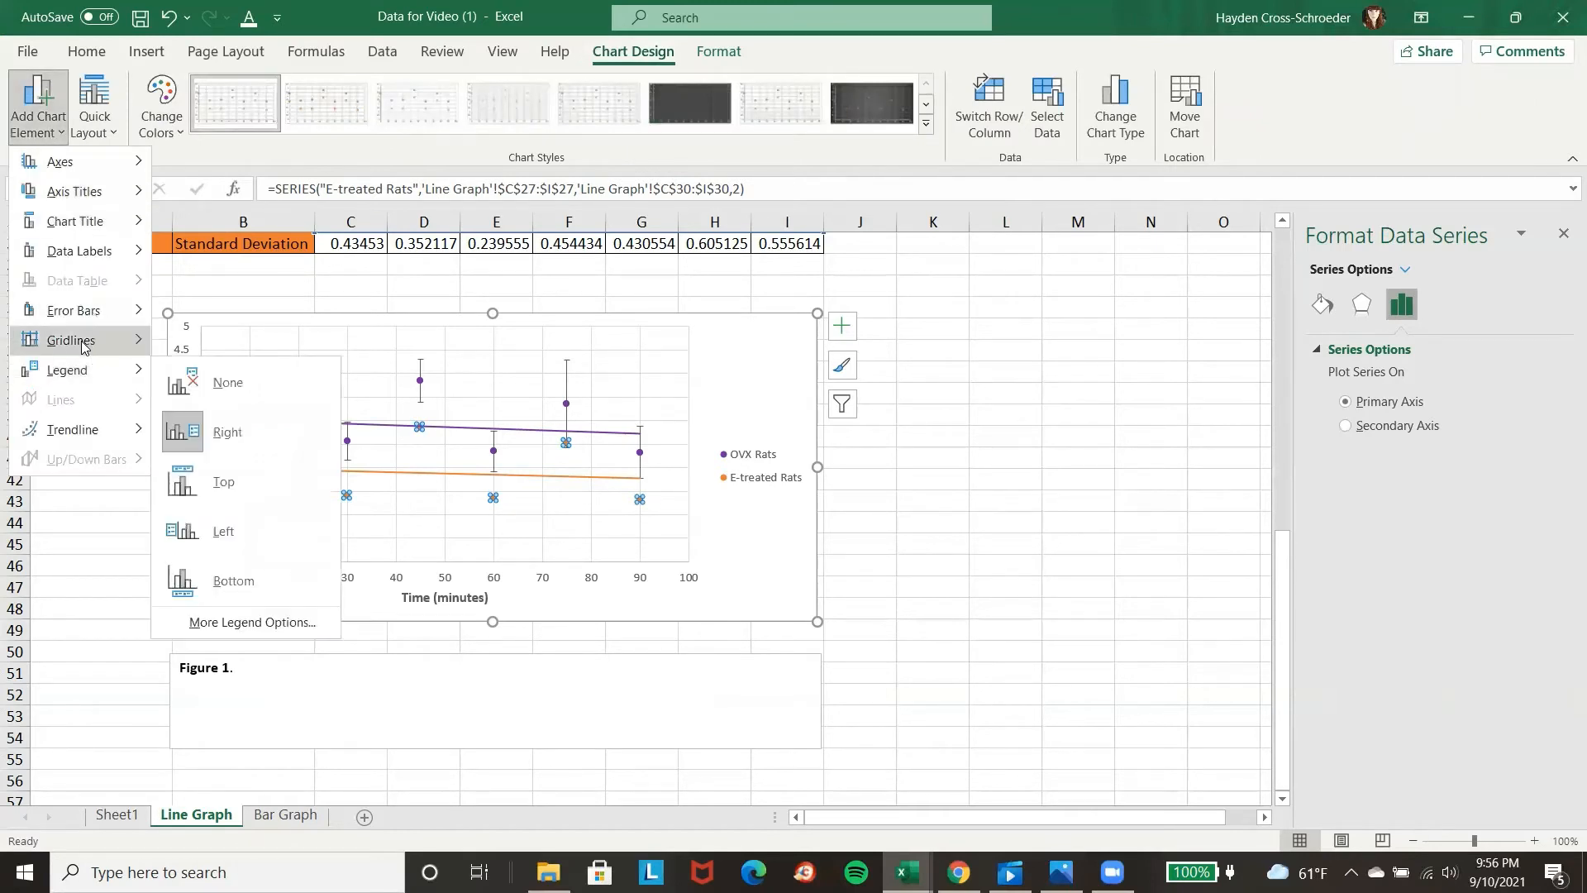
mouse_move(76, 313)
click(258, 513)
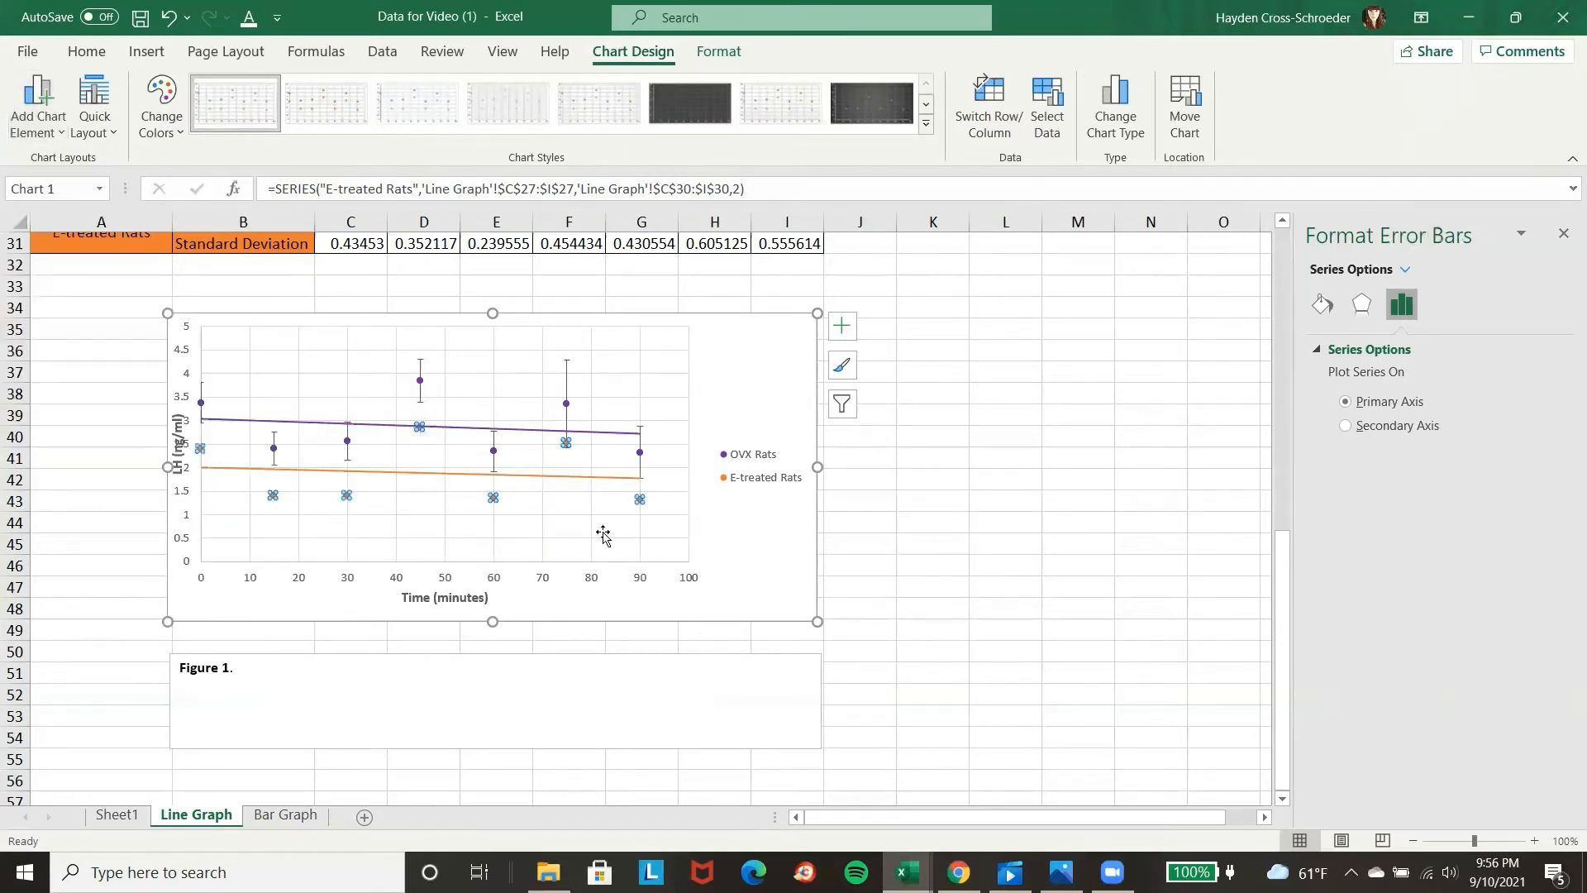
Give the E-treated Rats vertical error bars a custom amount, with standard deviations C31:I31 as both positive and negative error values.
click(1357, 761)
click(1508, 758)
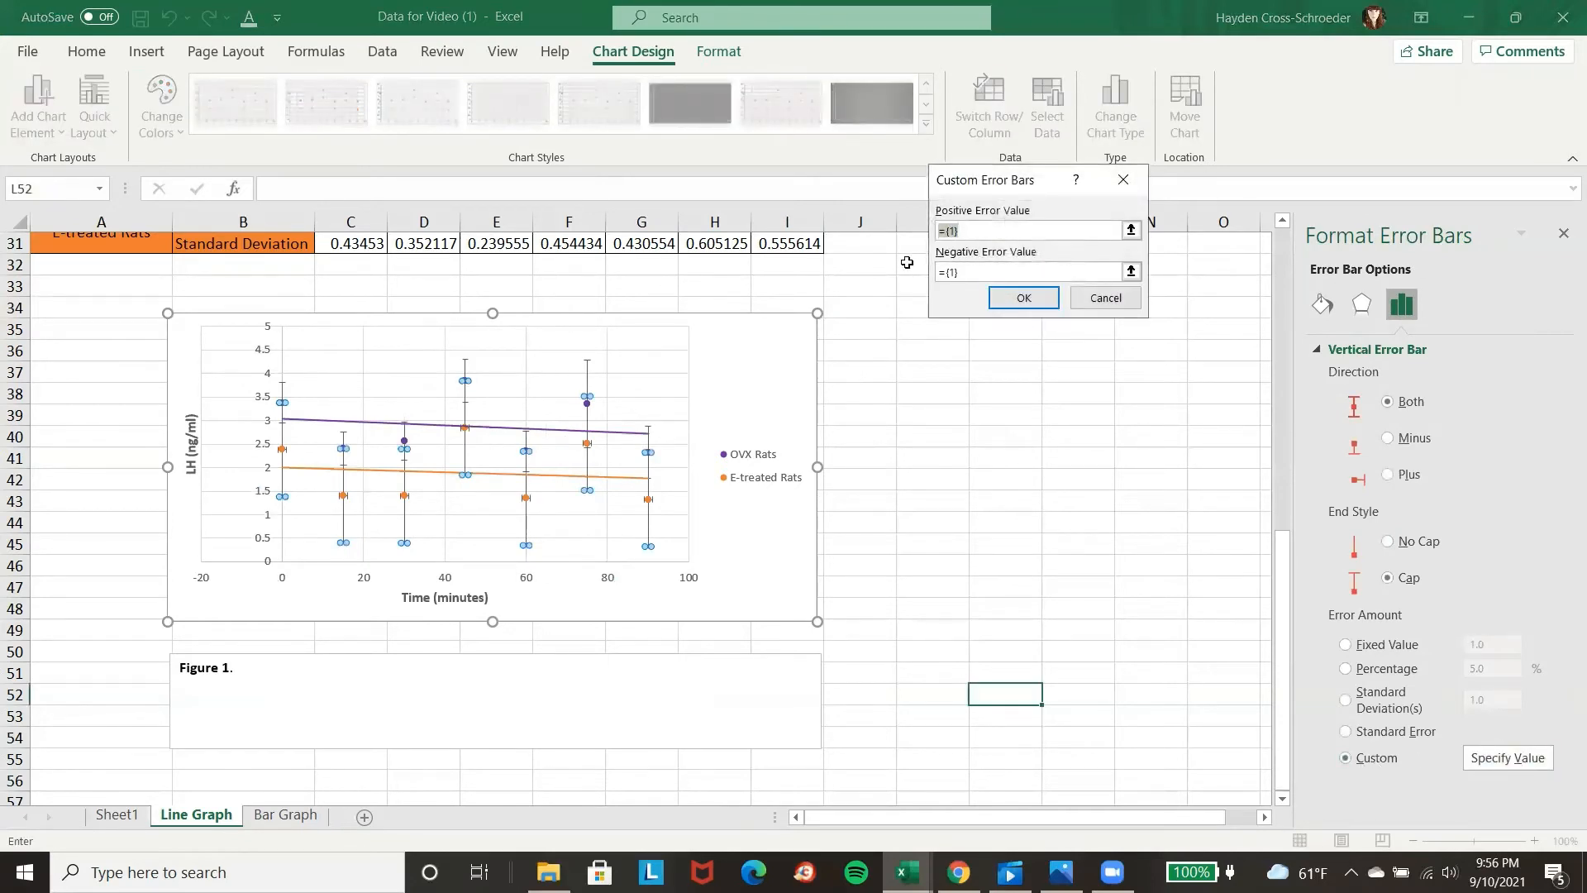
scroll(839, 376, up, 1)
drag(341, 315, 867, 298)
click(1006, 273)
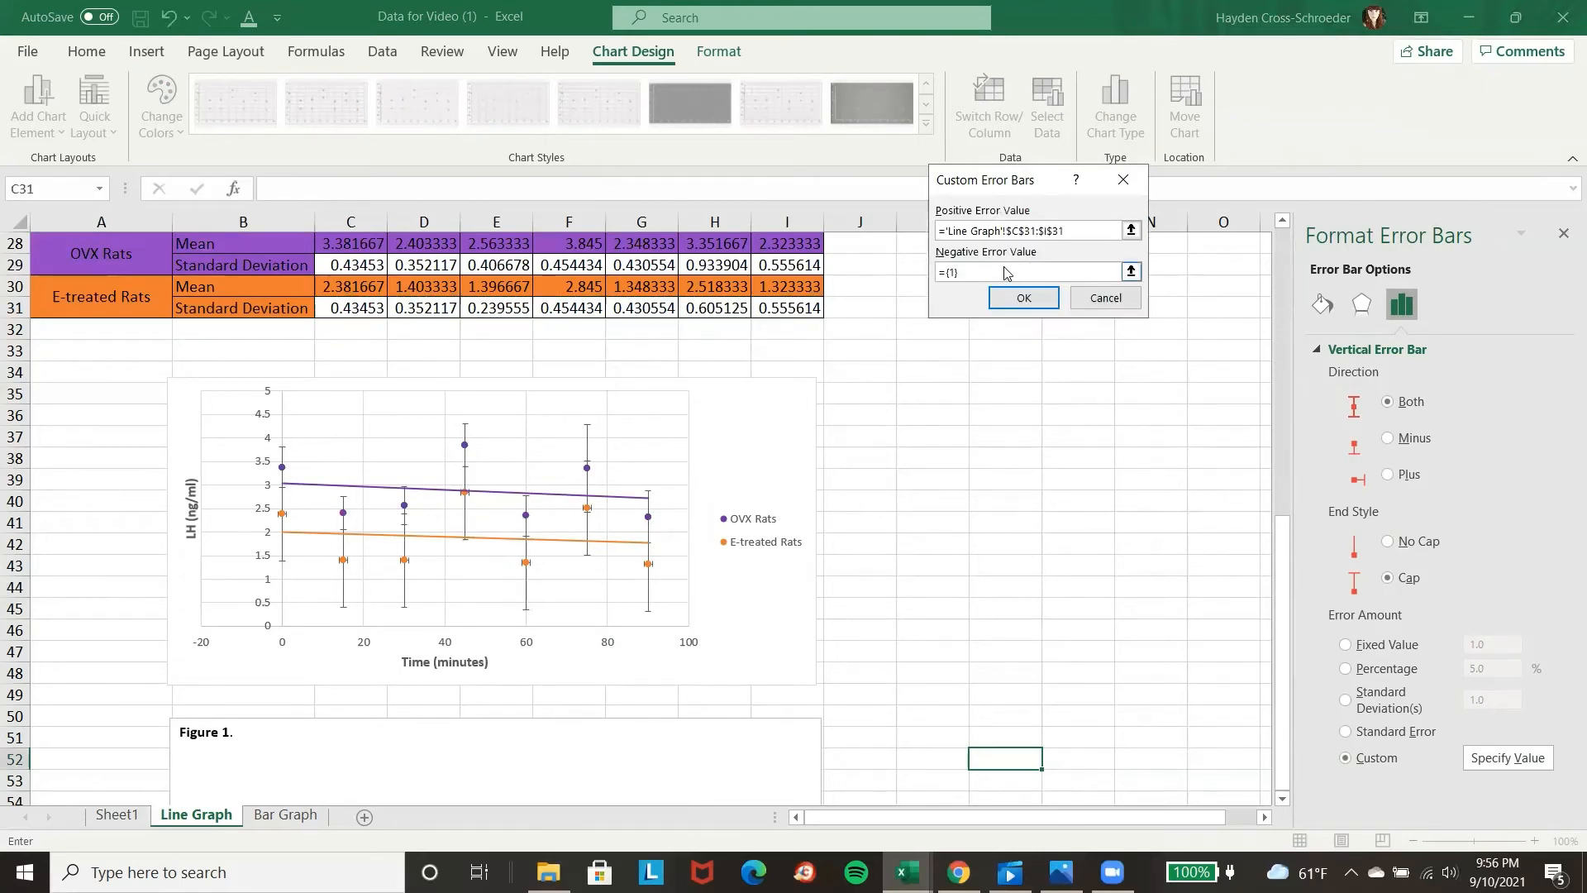
drag(1006, 273, 937, 272)
drag(360, 309, 781, 310)
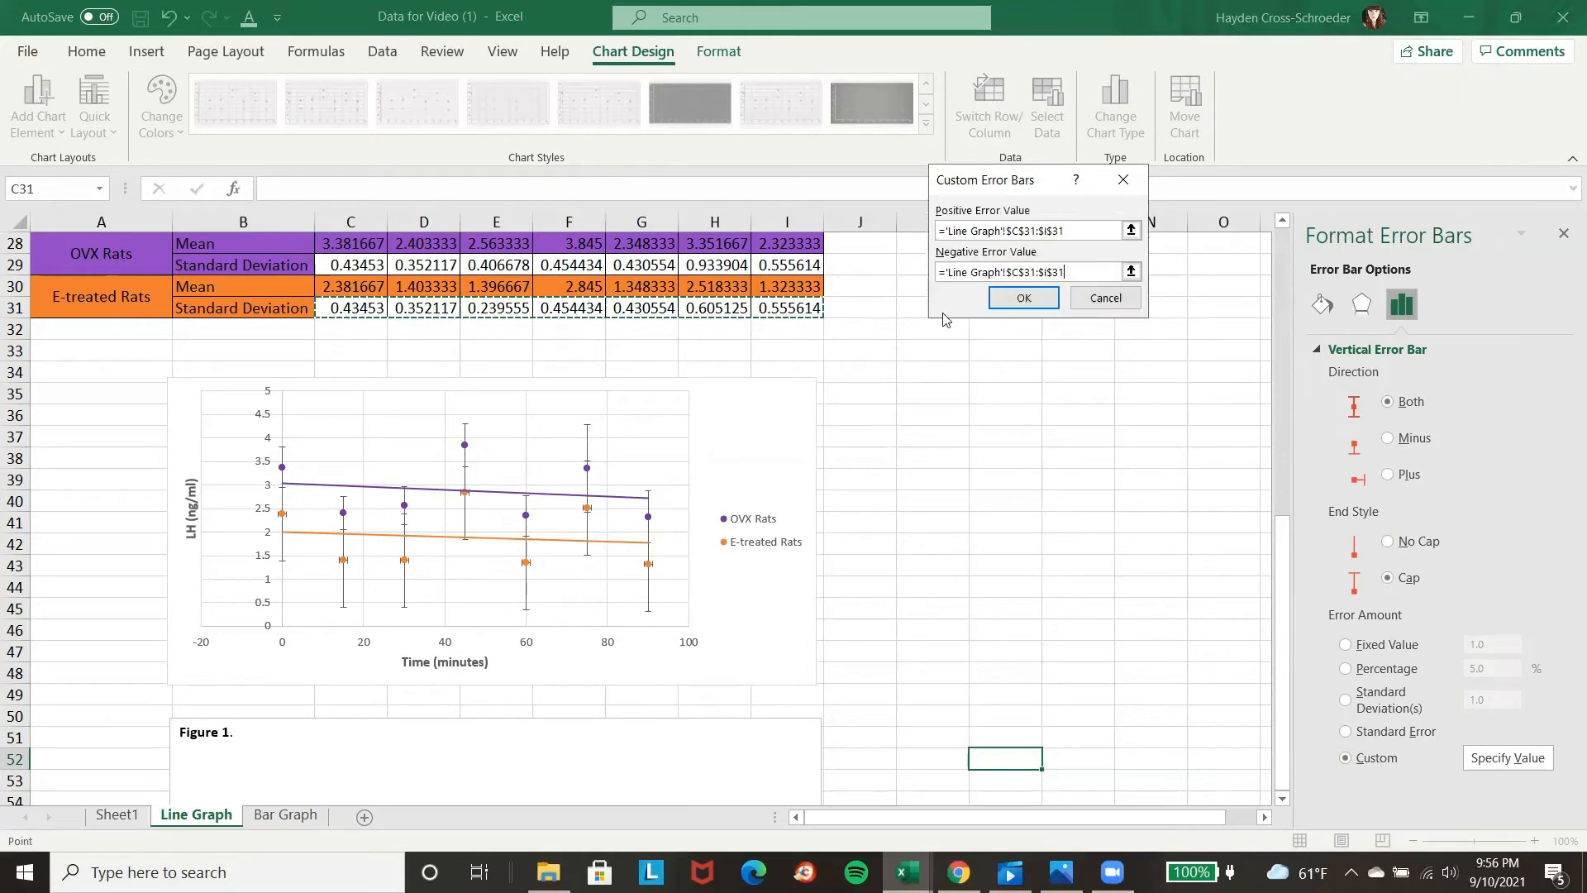
click(1025, 303)
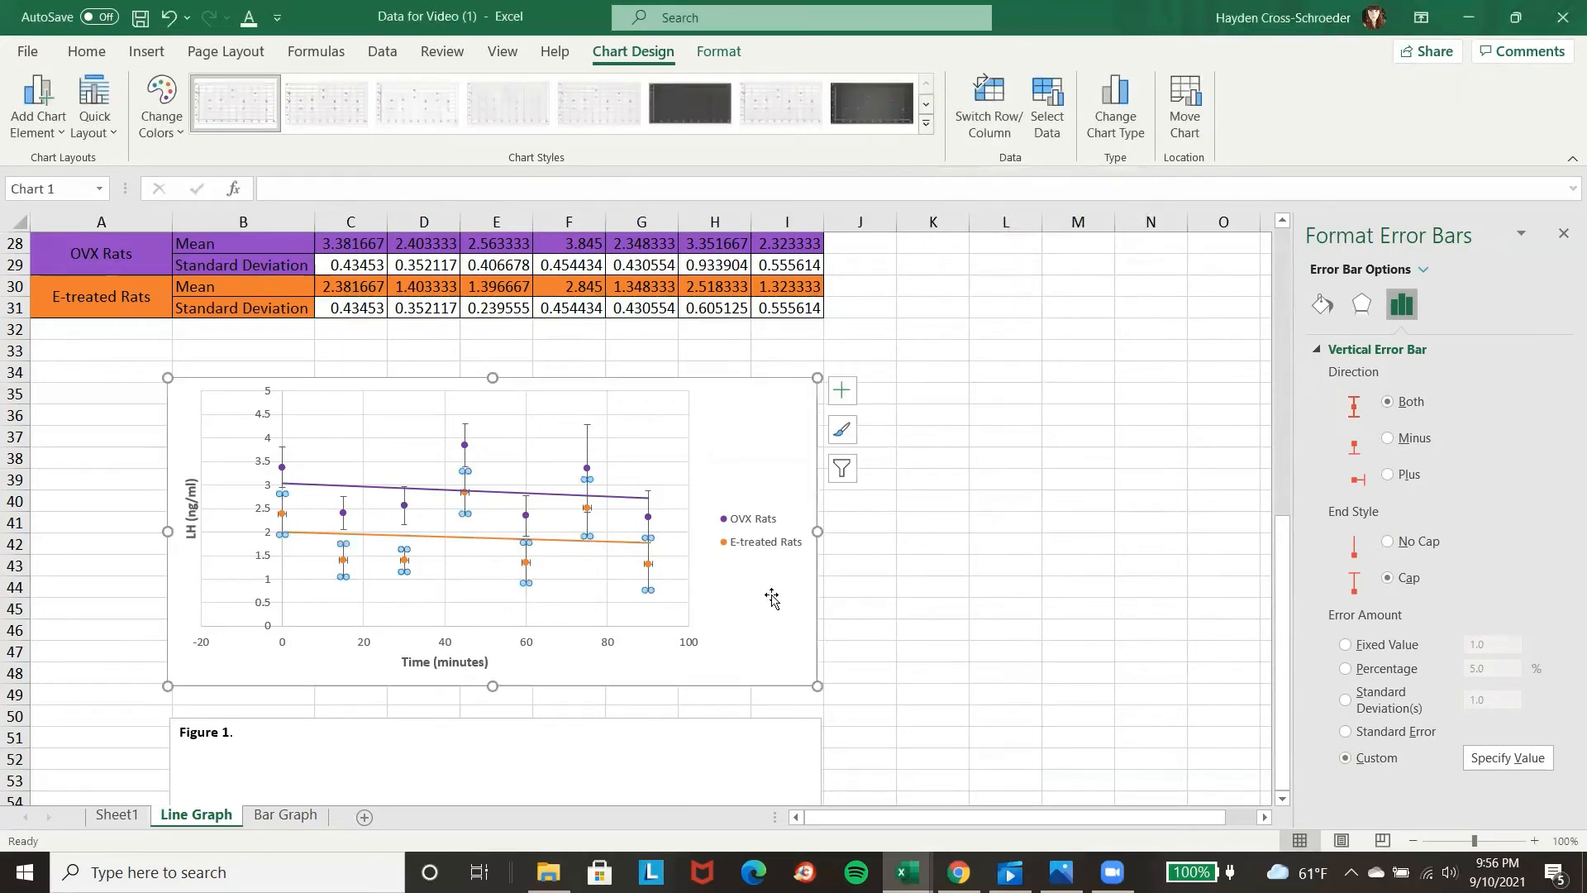
Delete the horizontal error bars of the E-treated Rats series.
click(652, 567)
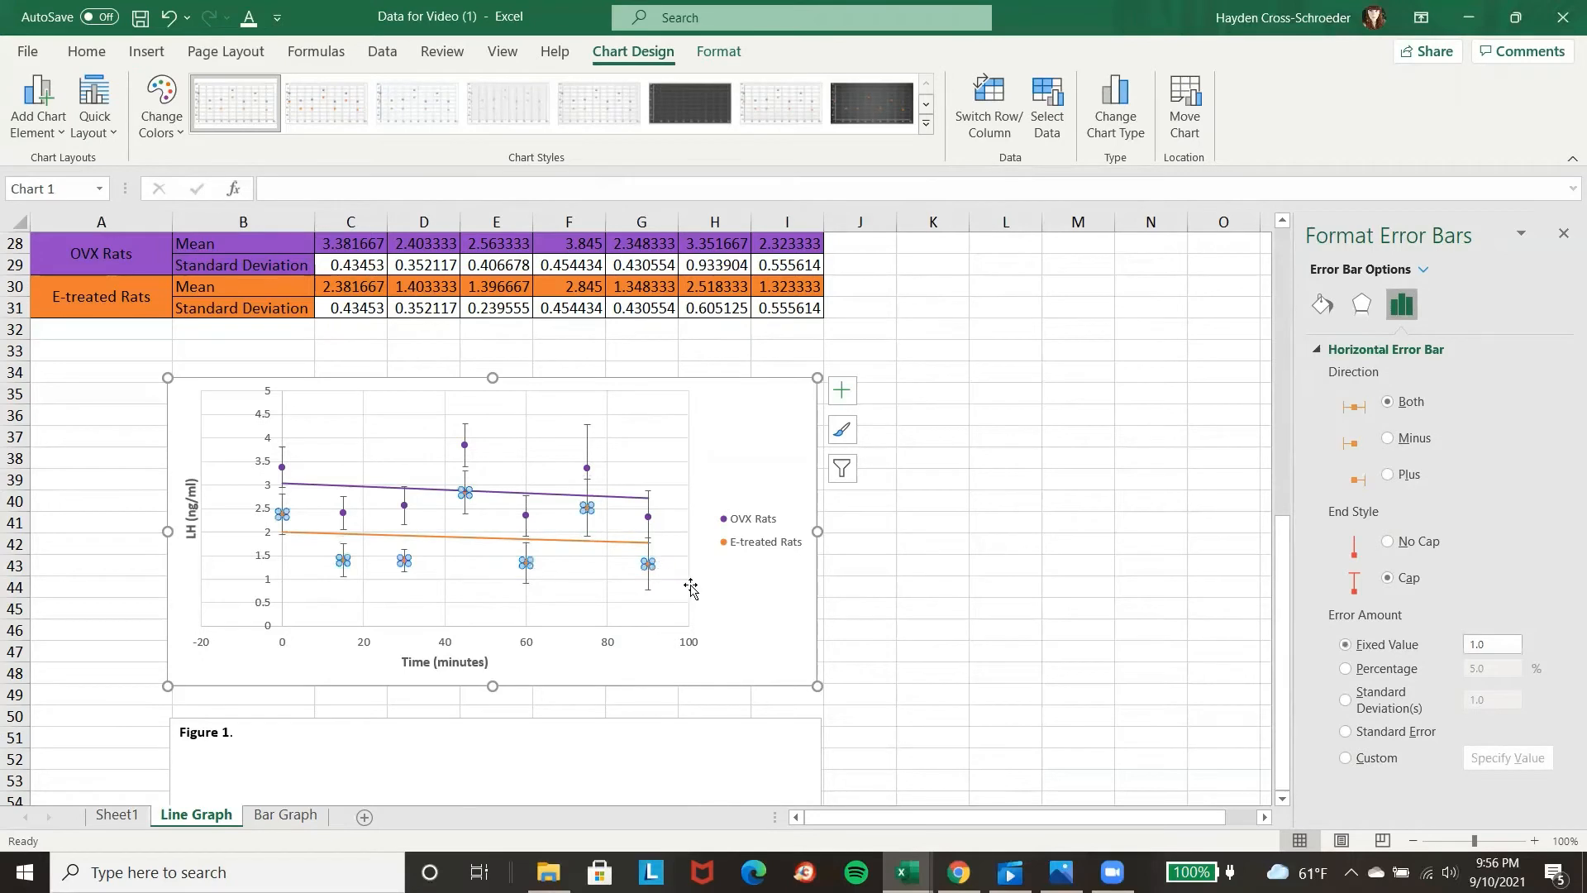
key(Delete)
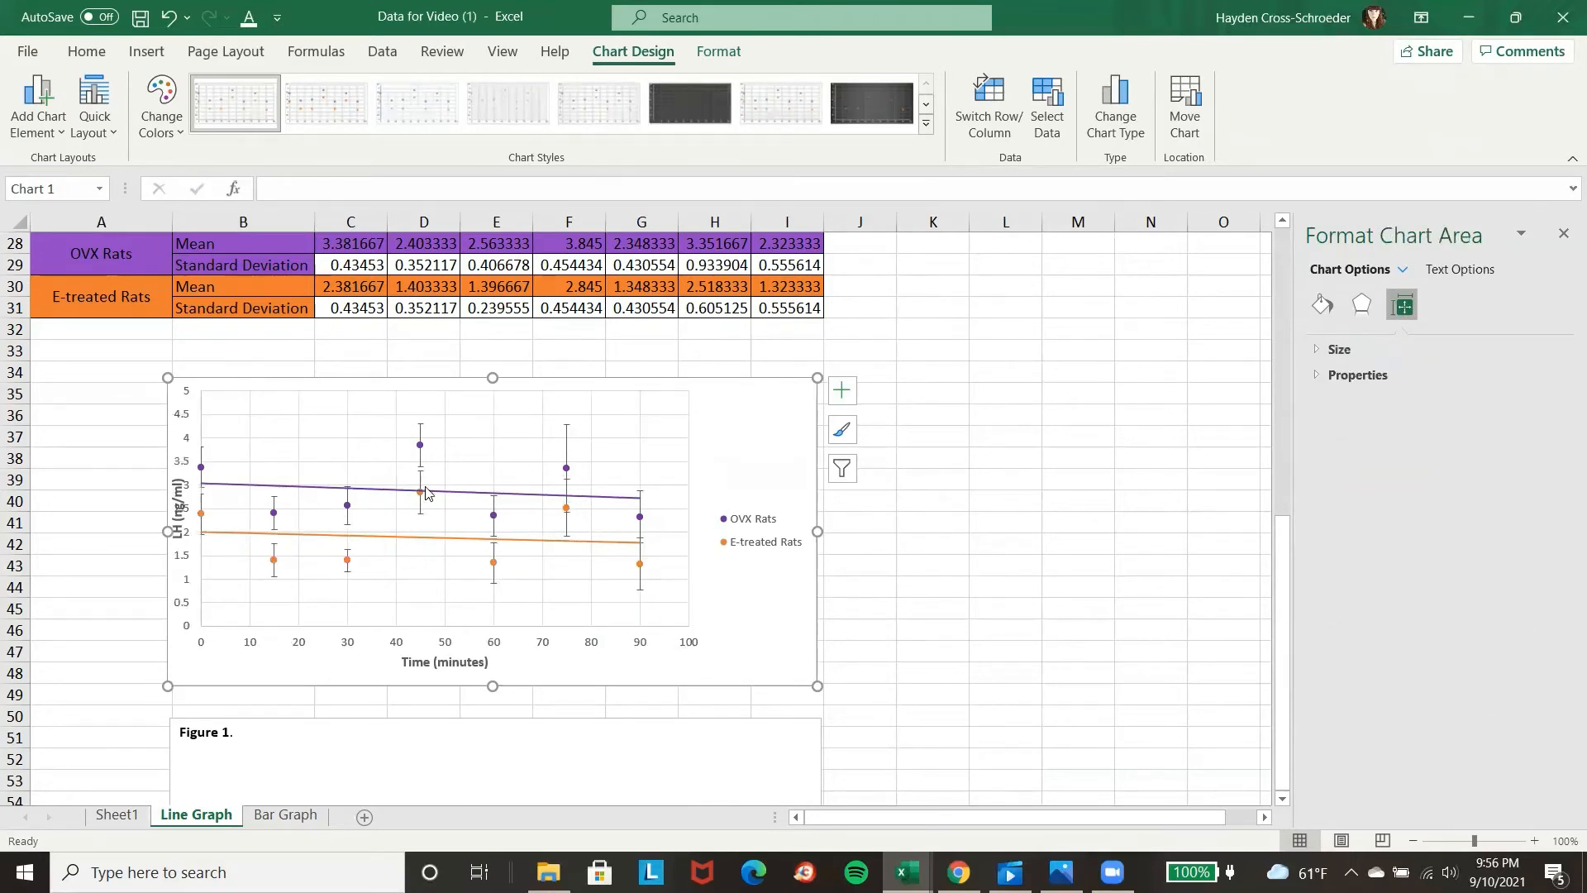
click(422, 438)
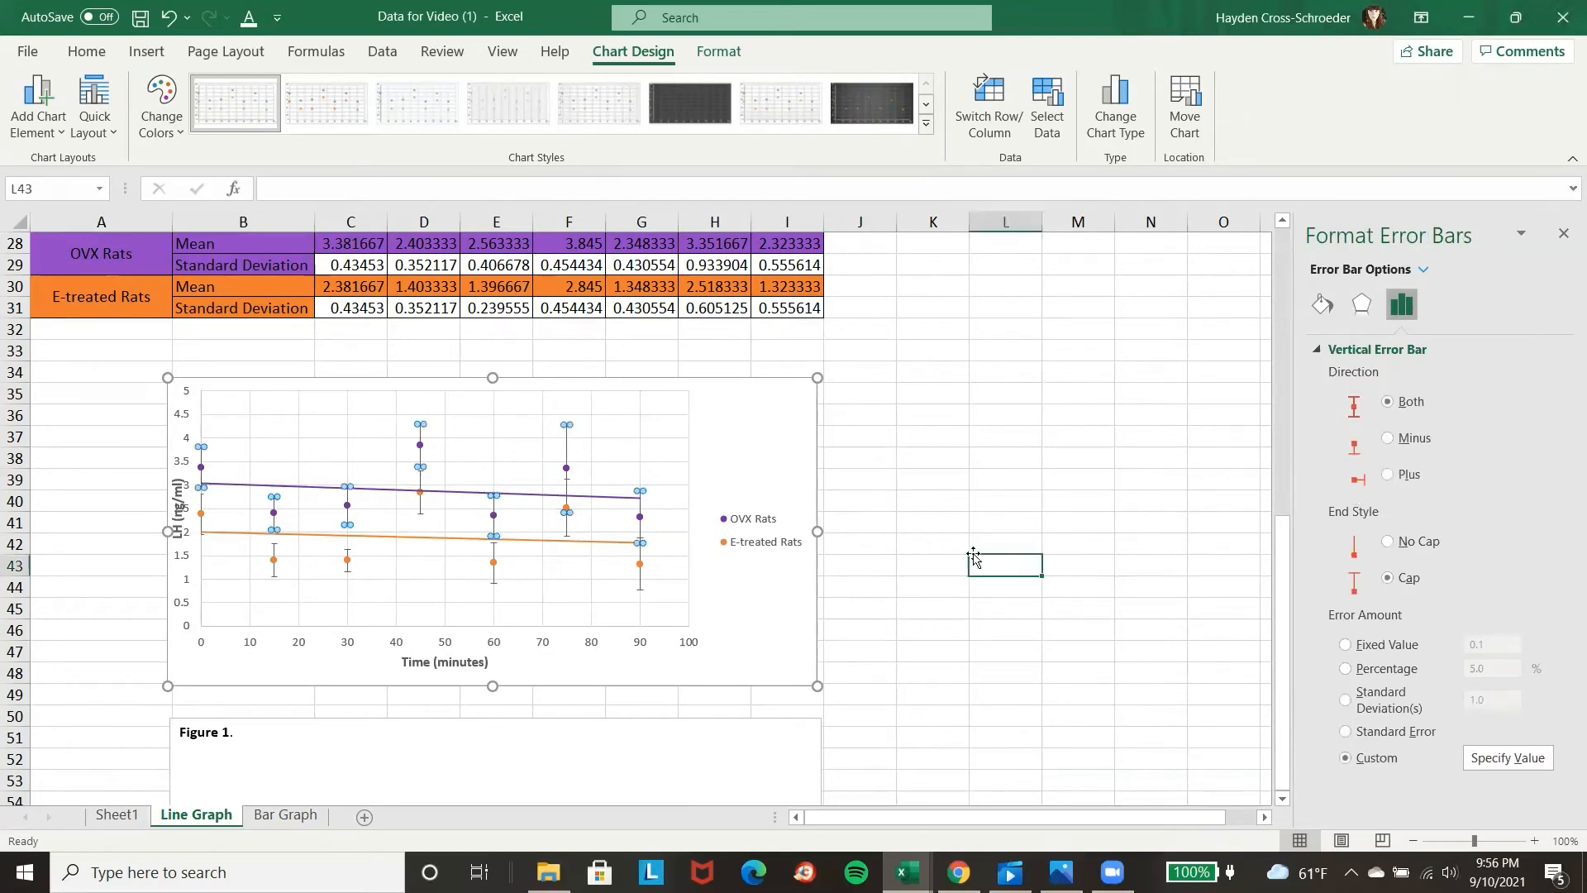
click(1035, 562)
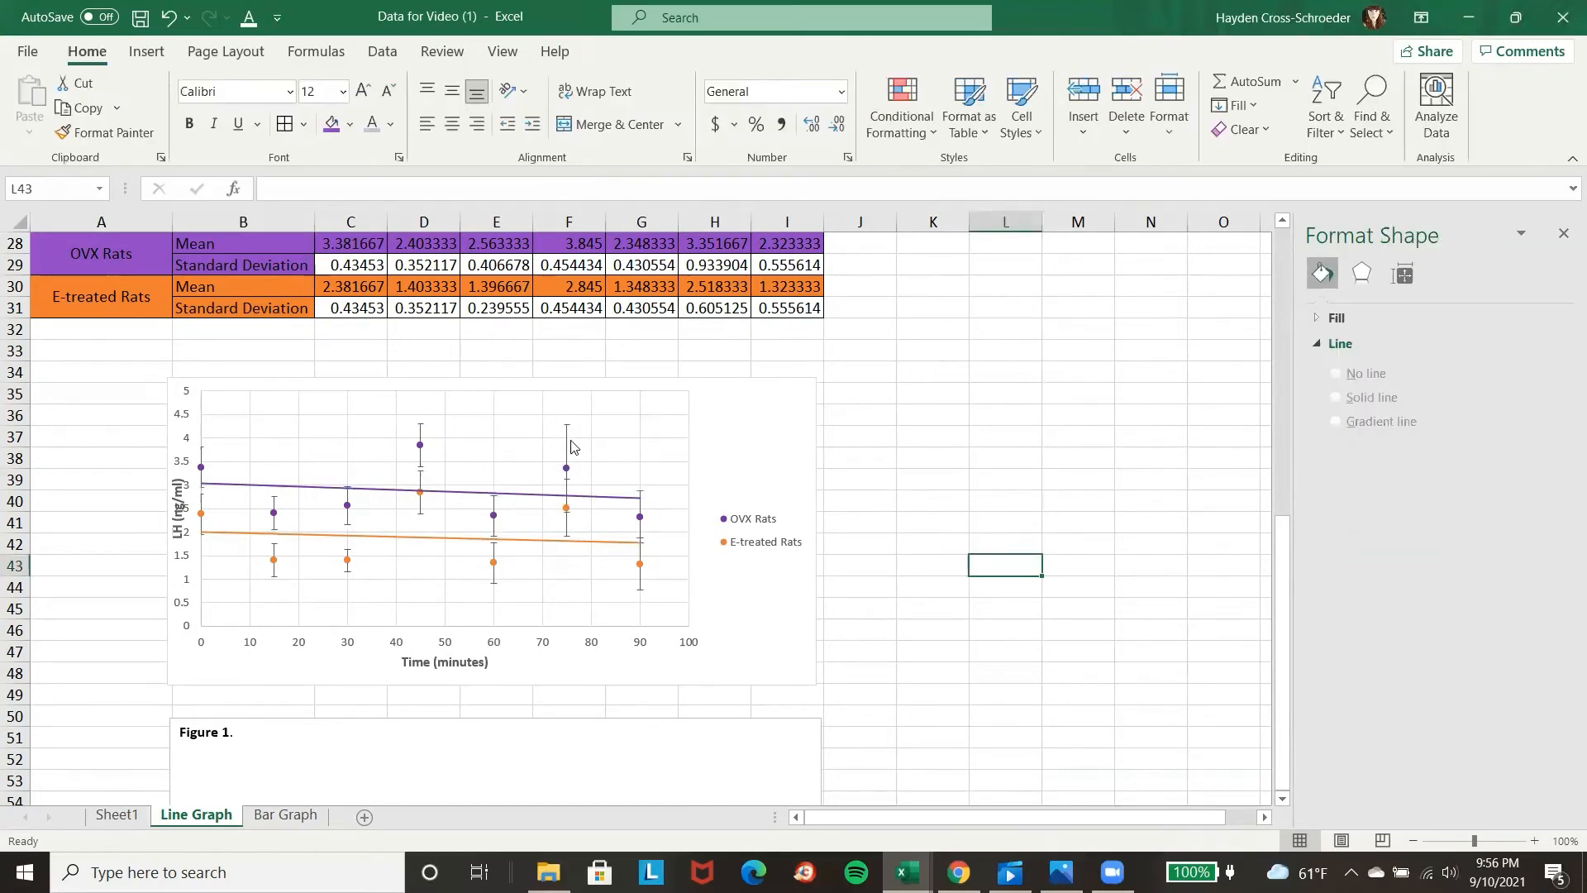
Color the OVX Rats vertical error bars purple to match their data points.
click(567, 446)
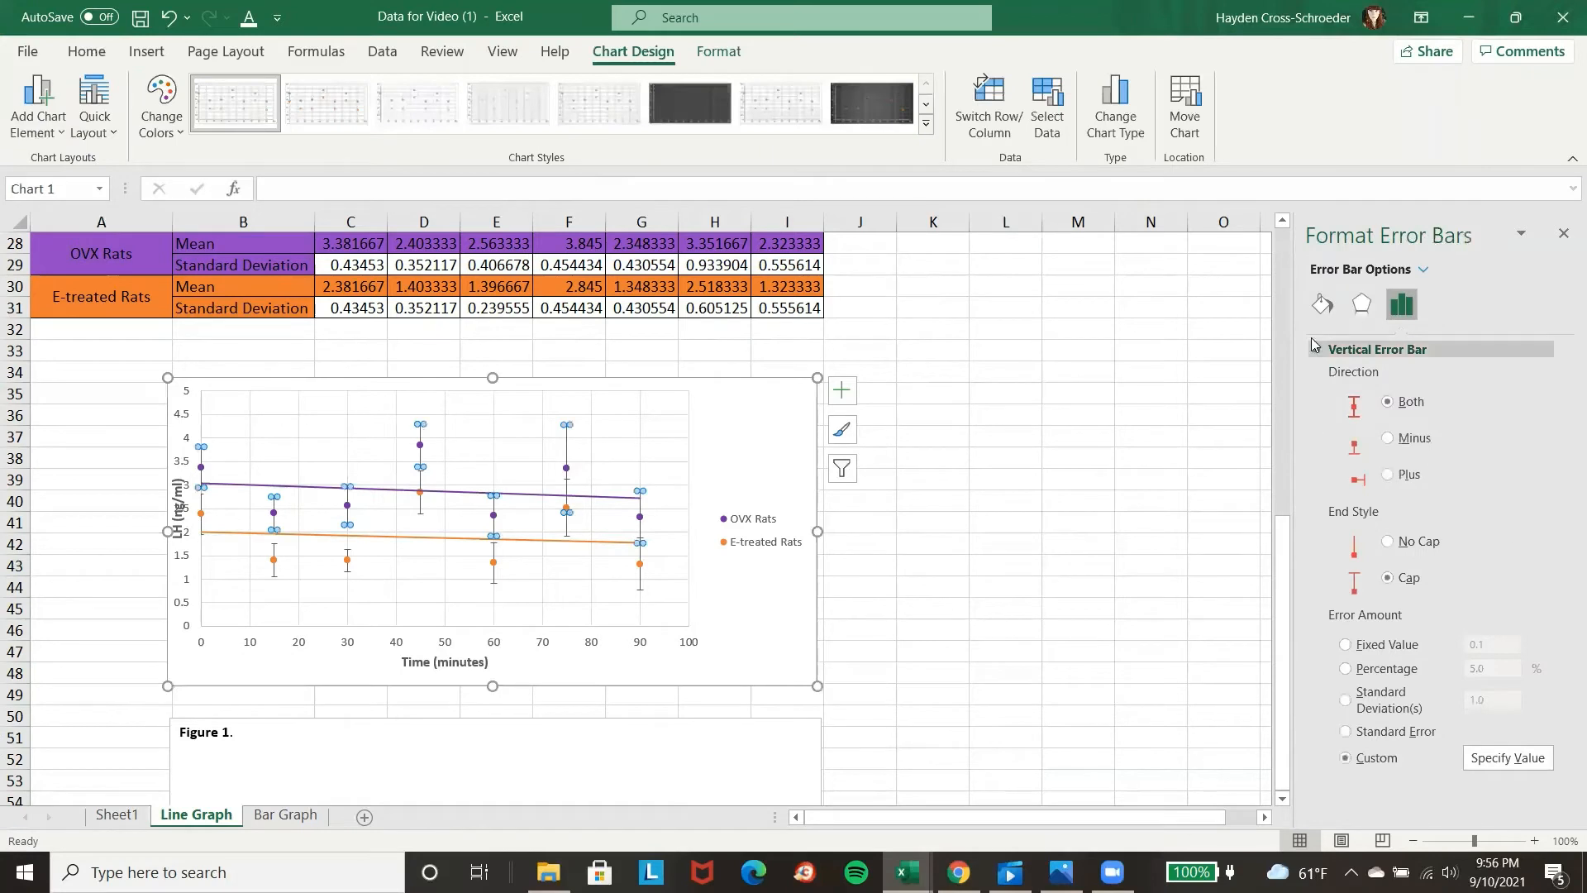
click(1322, 303)
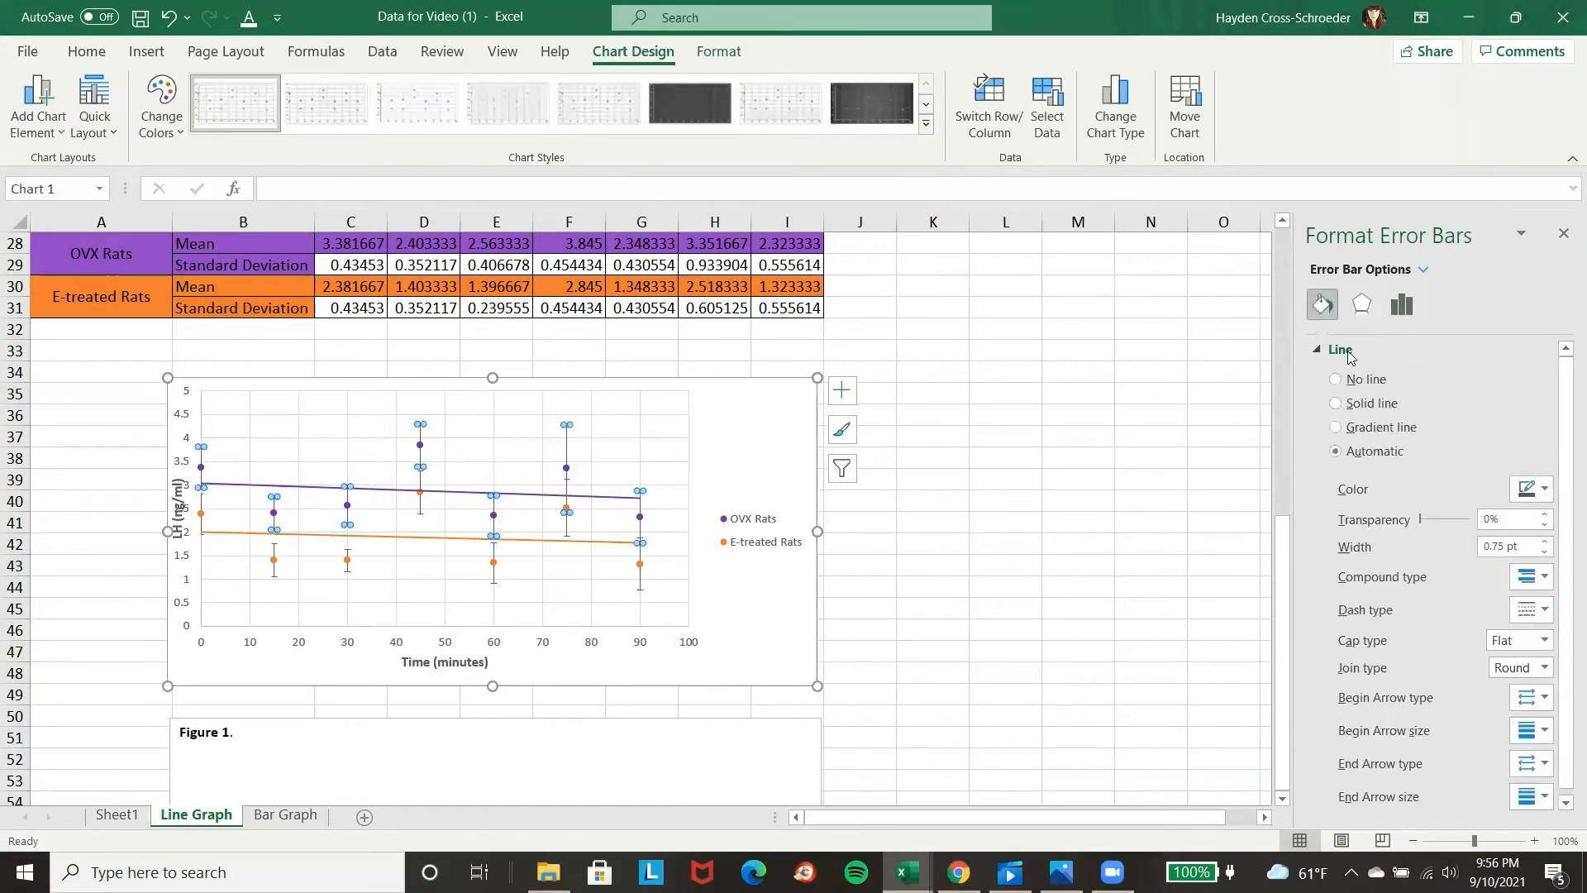
click(1538, 489)
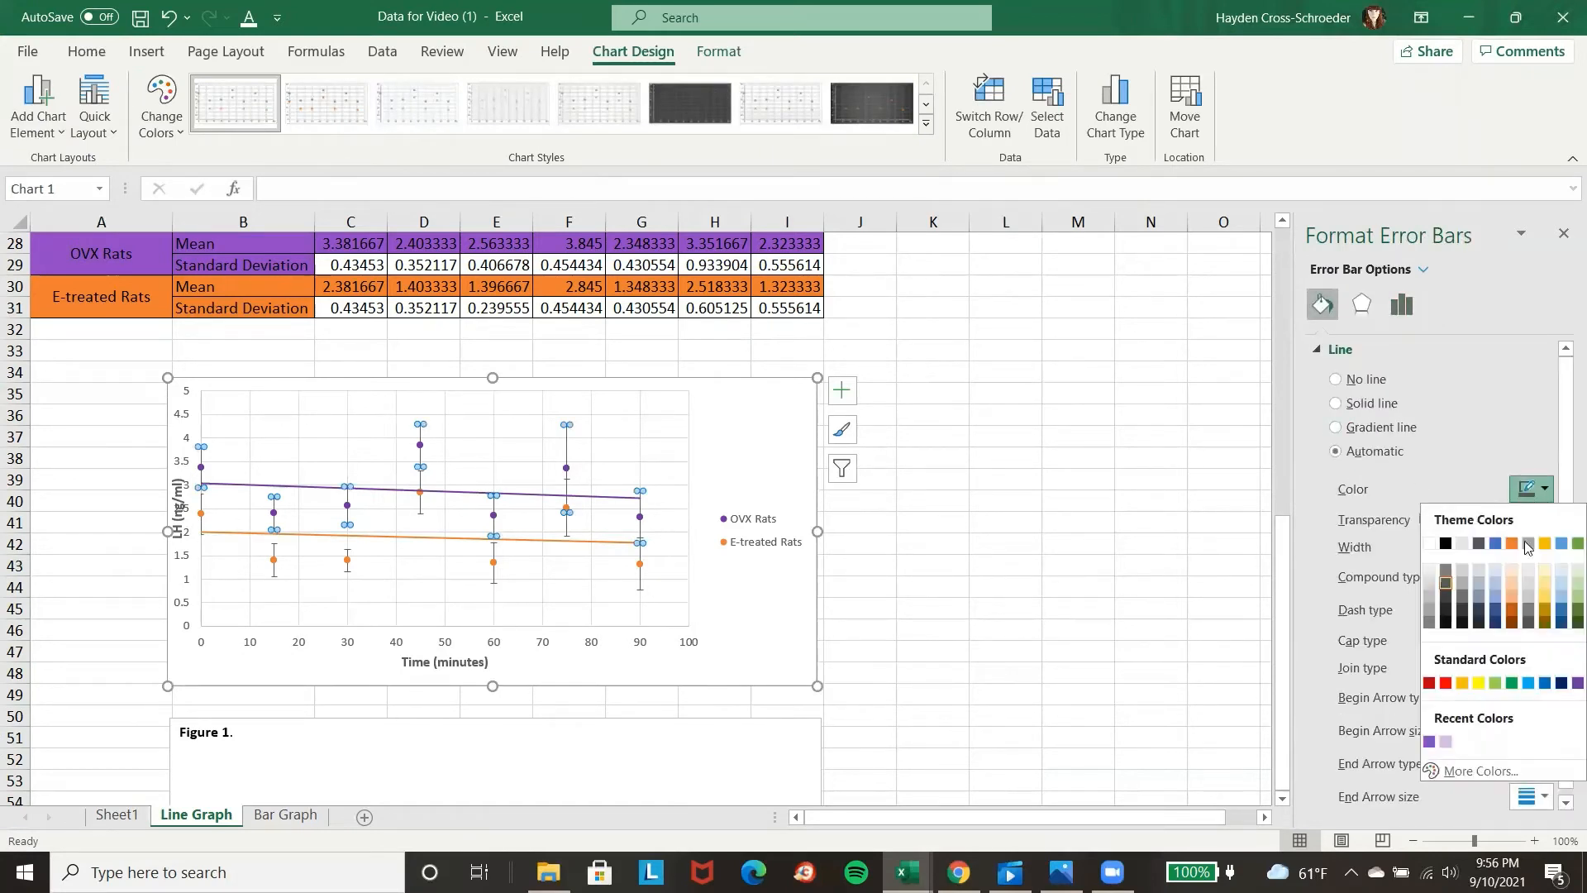
click(1561, 684)
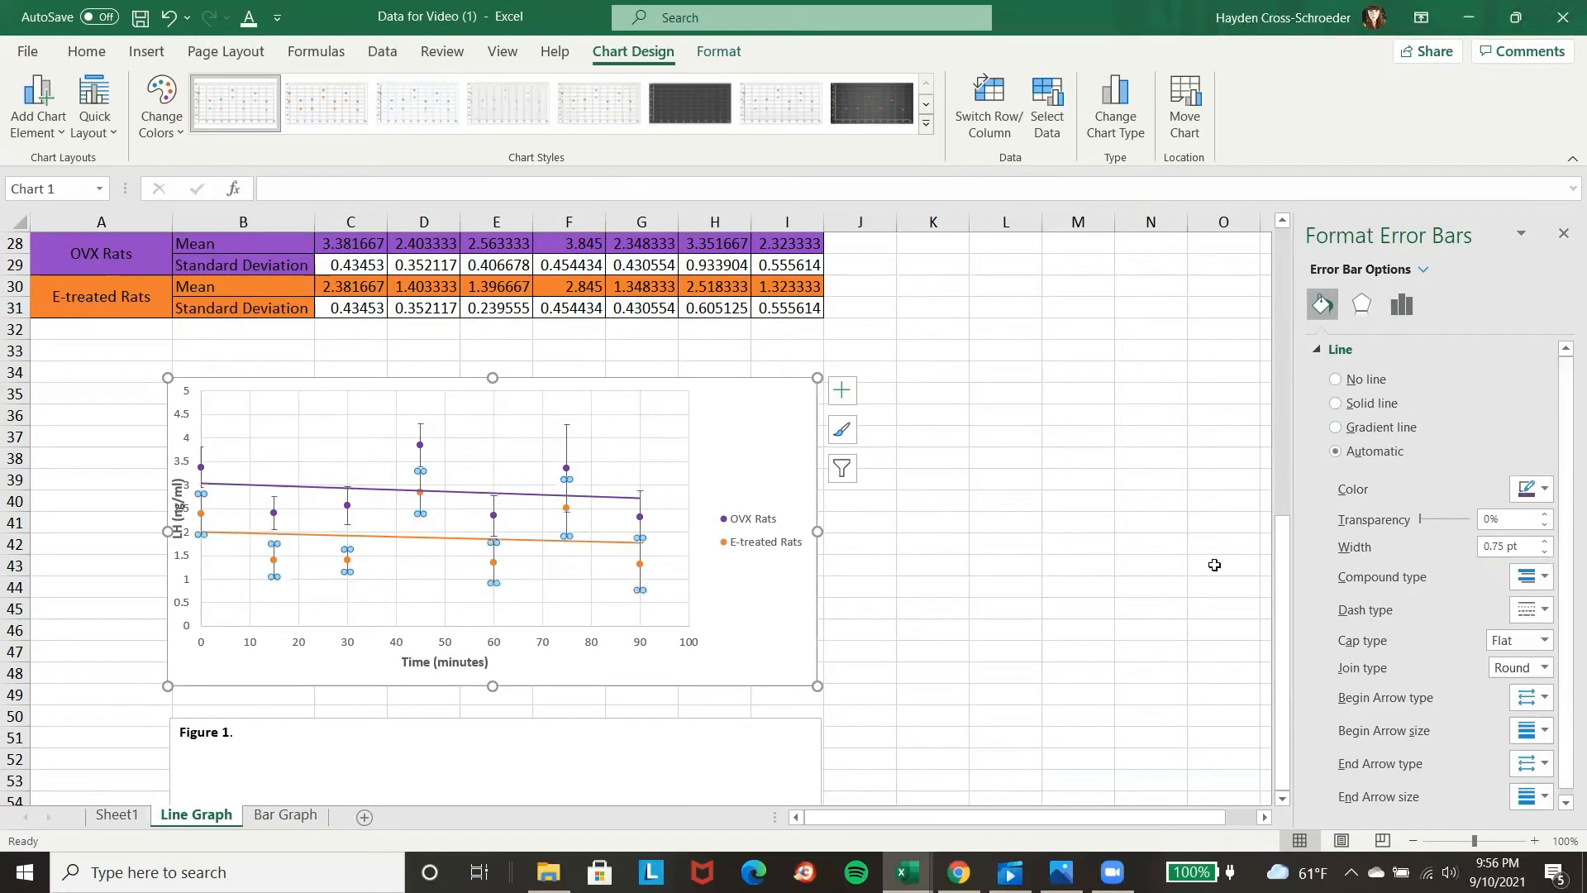
Color the E-treated Rats vertical error bars orange to match their data points.
click(1539, 489)
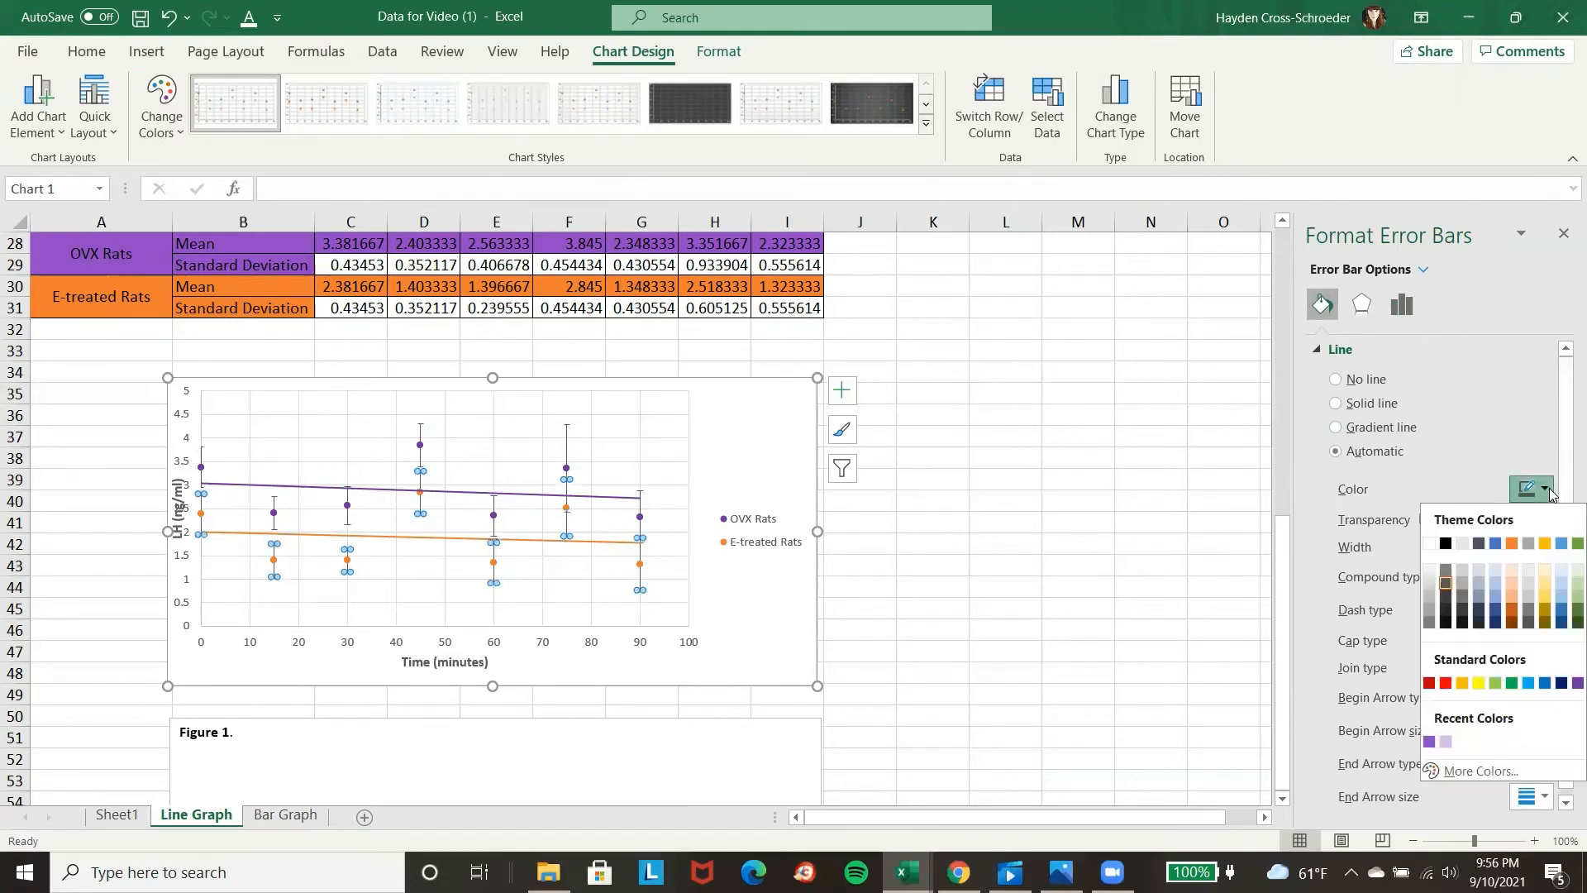
click(1510, 545)
click(1031, 506)
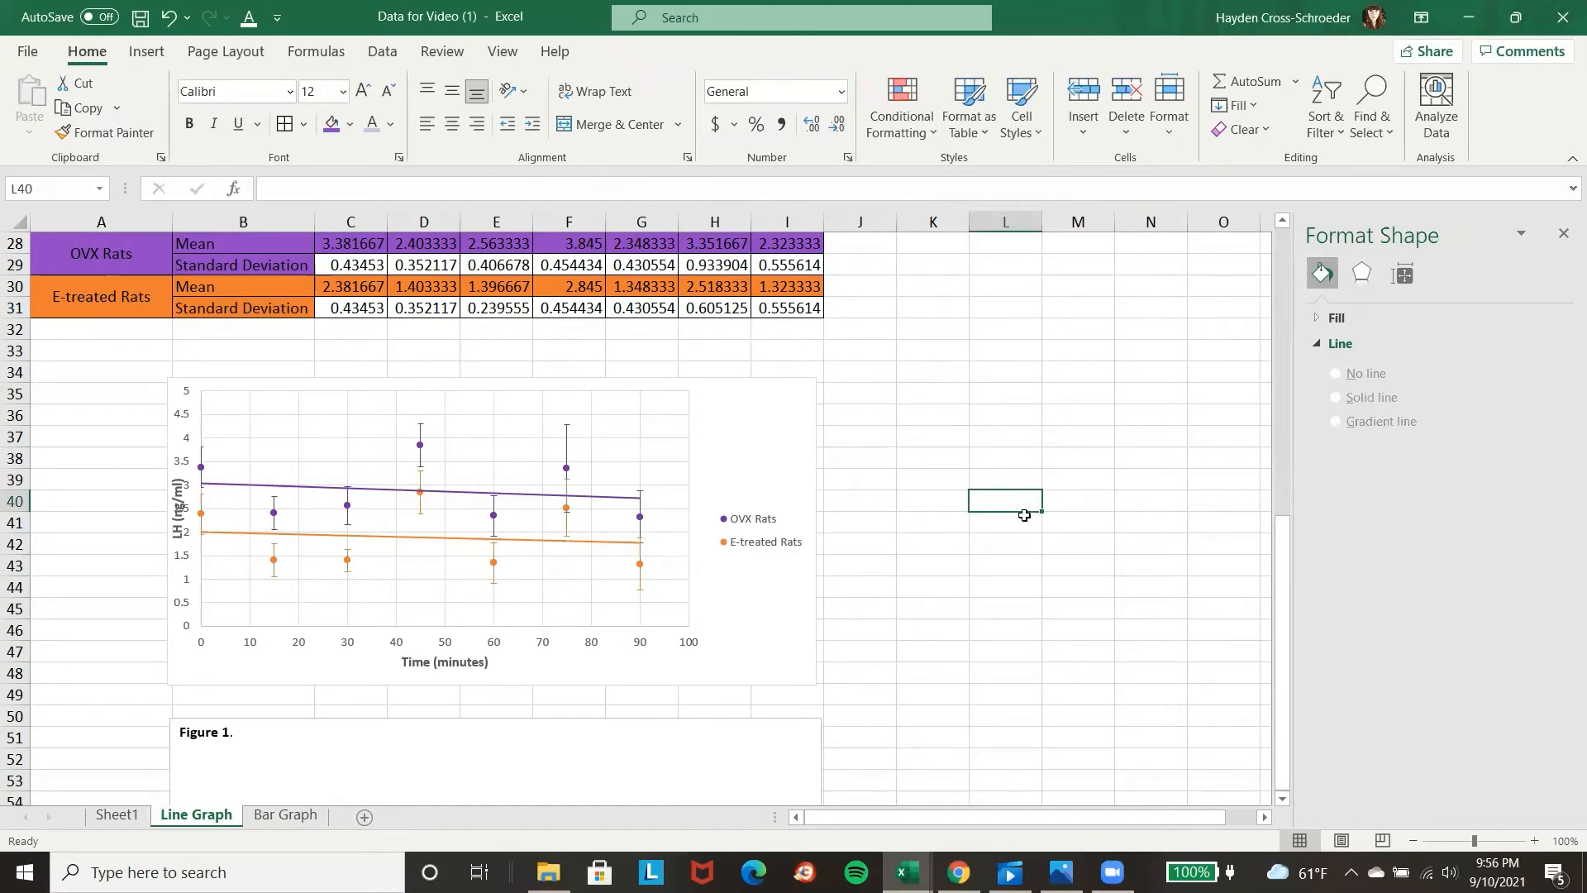
Shift the plot area slightly right within the chart so the LH axis title clears the axis numbers without covering the legend.
scroll(506, 681, down, 1)
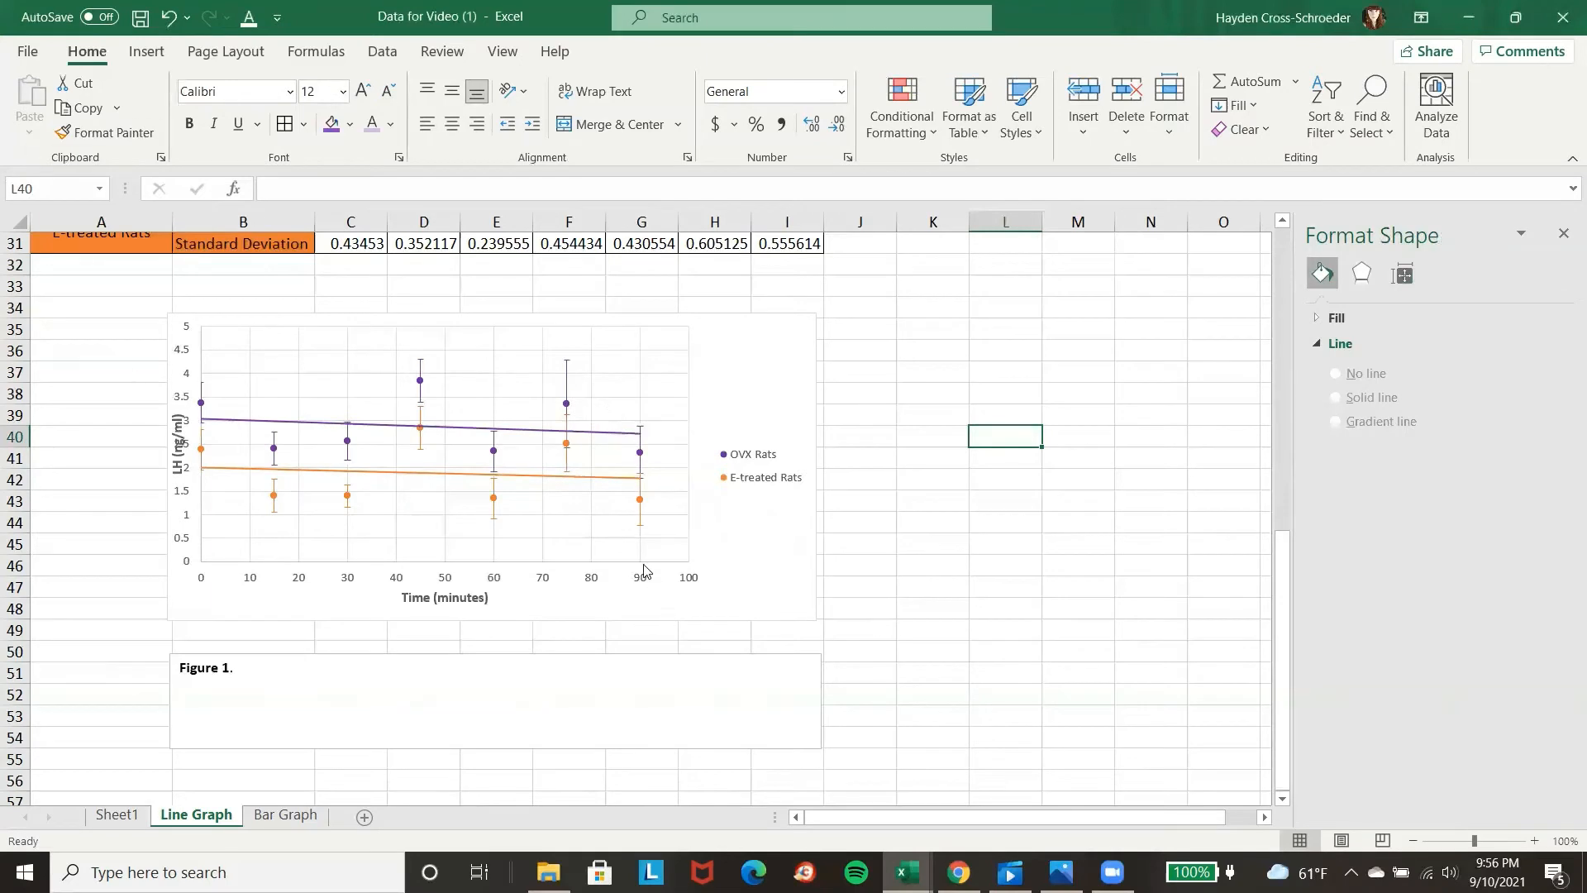
click(695, 554)
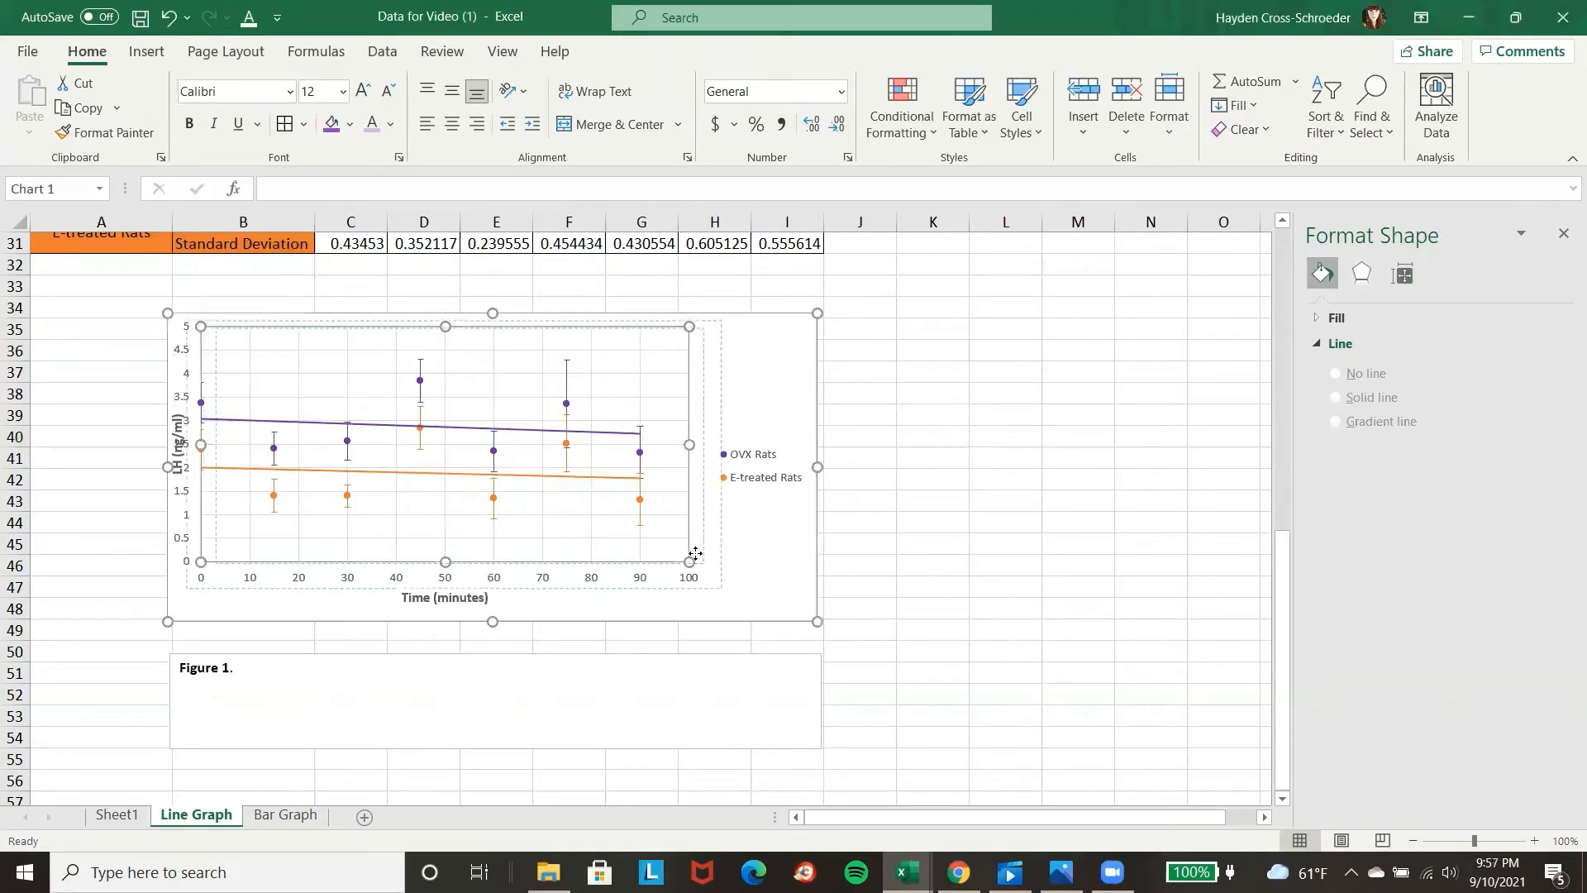
drag(695, 553, 702, 550)
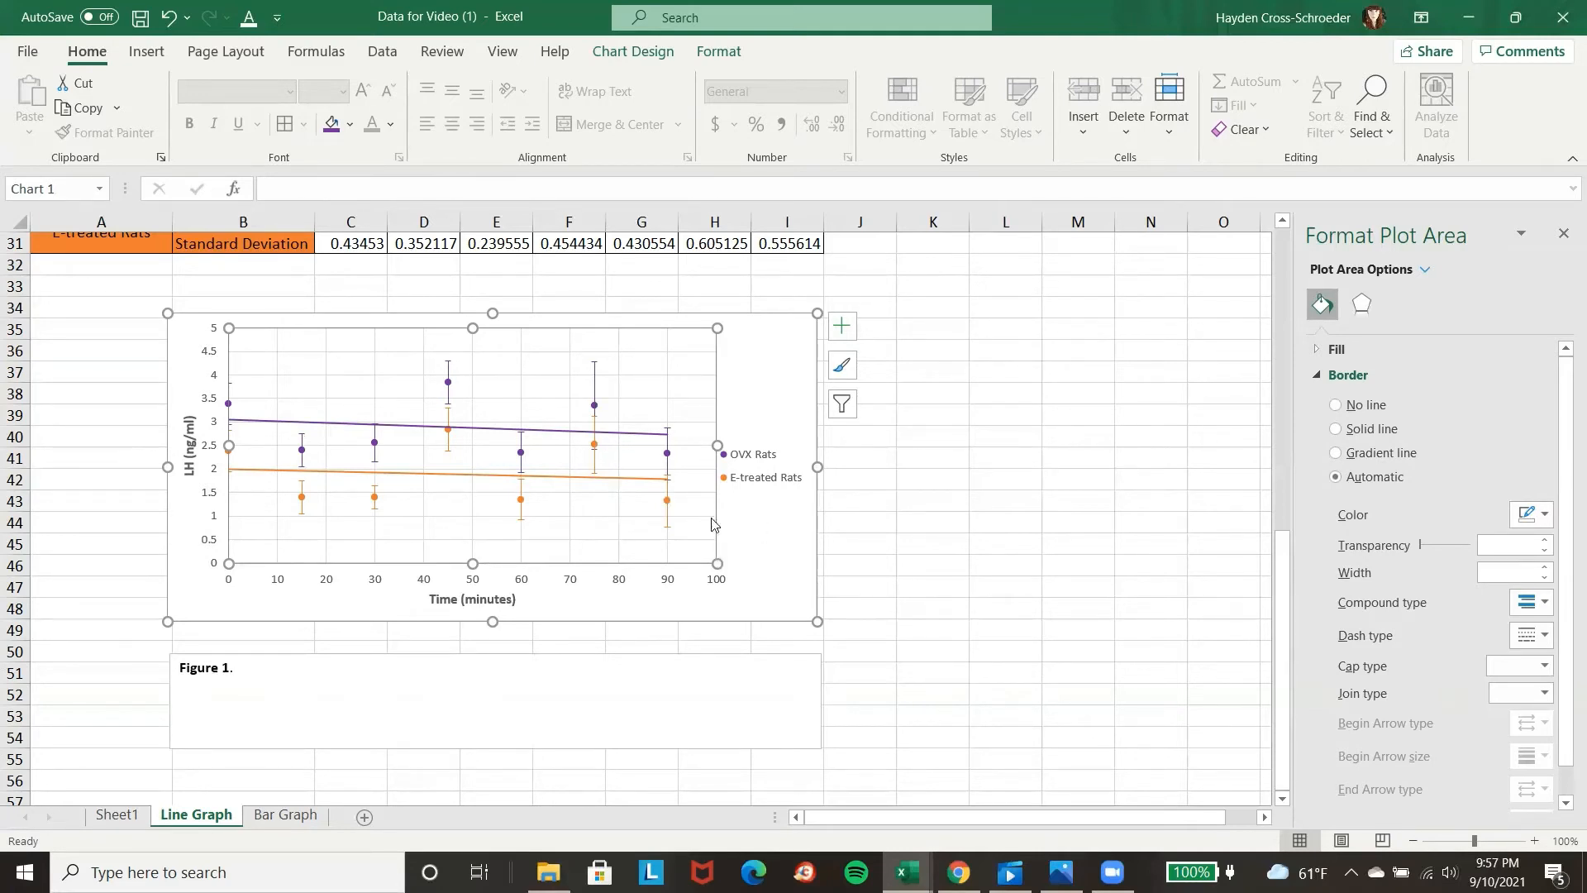
mouse_move(715, 520)
mouse_down()
mouse_move(744, 524)
mouse_move(693, 519)
mouse_move(707, 519)
mouse_up()
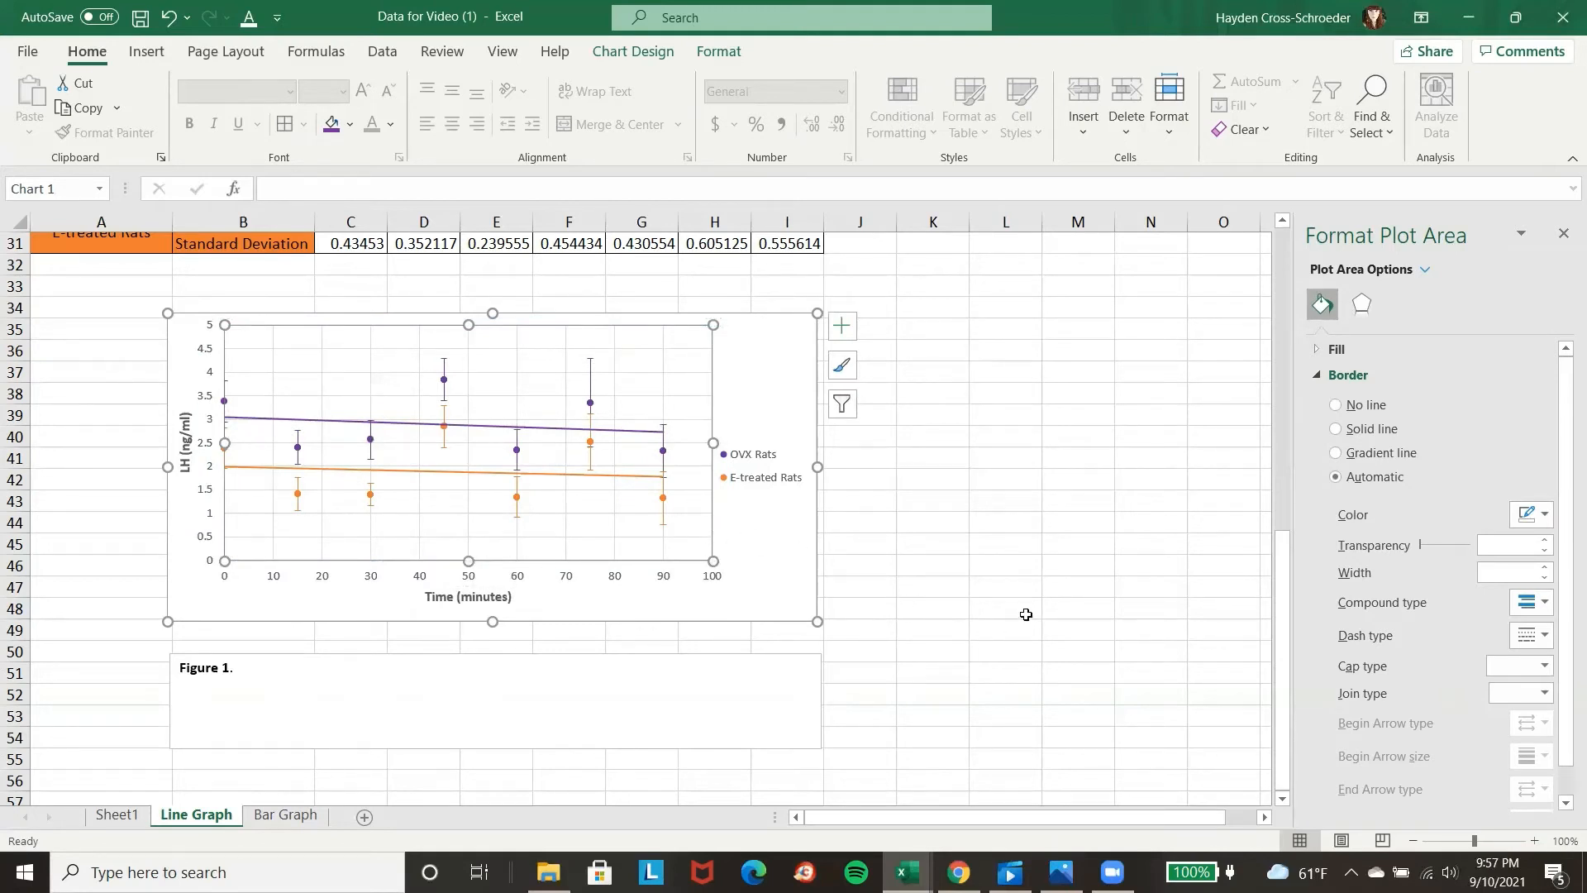
click(976, 615)
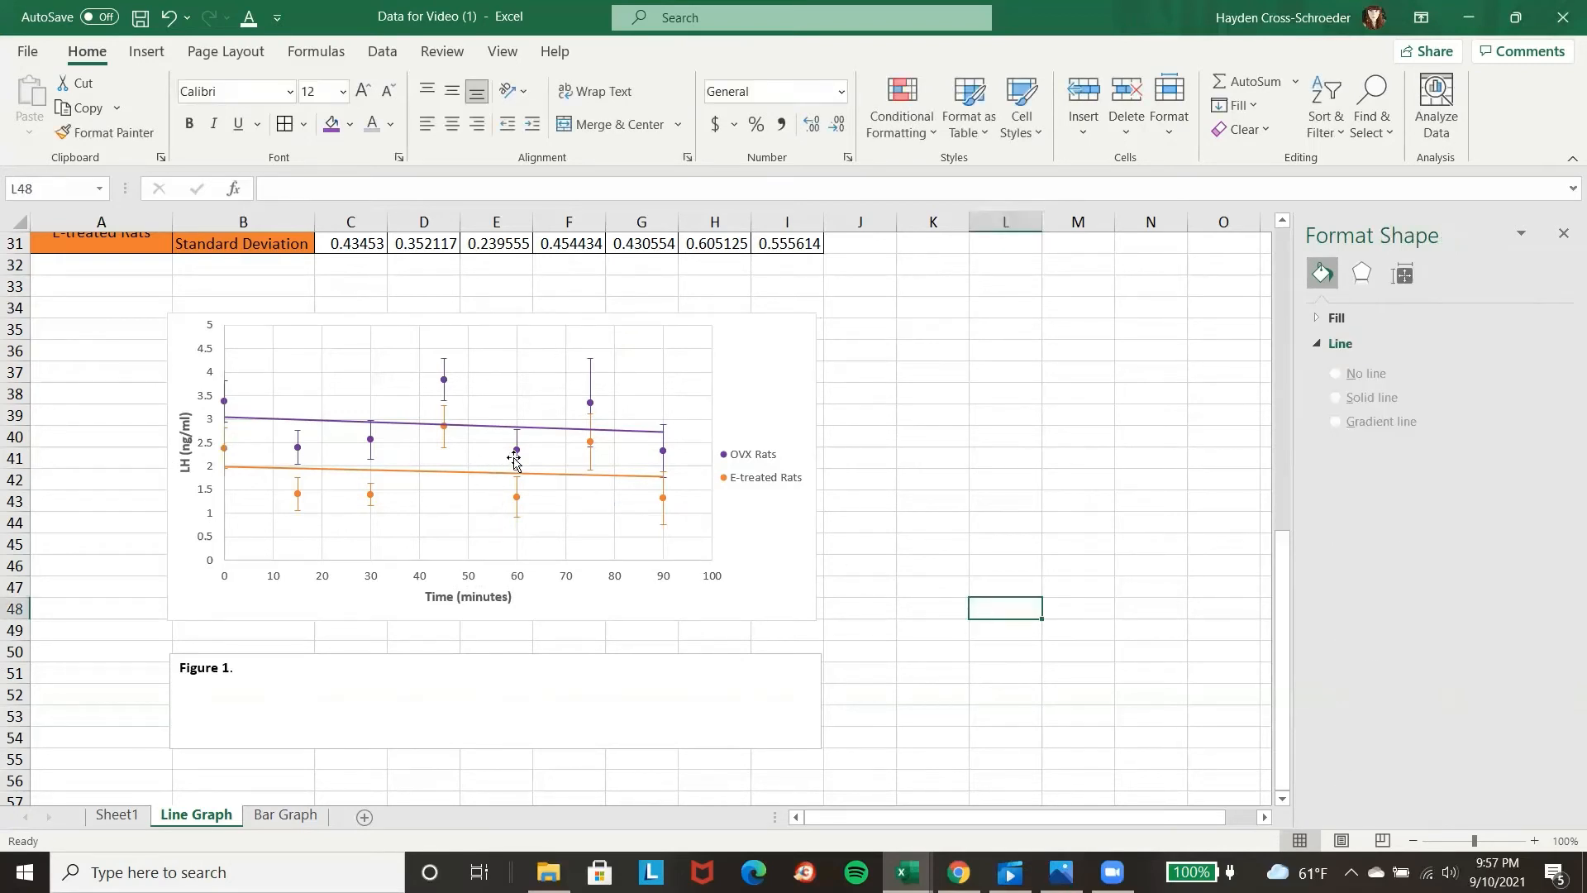
click(406, 681)
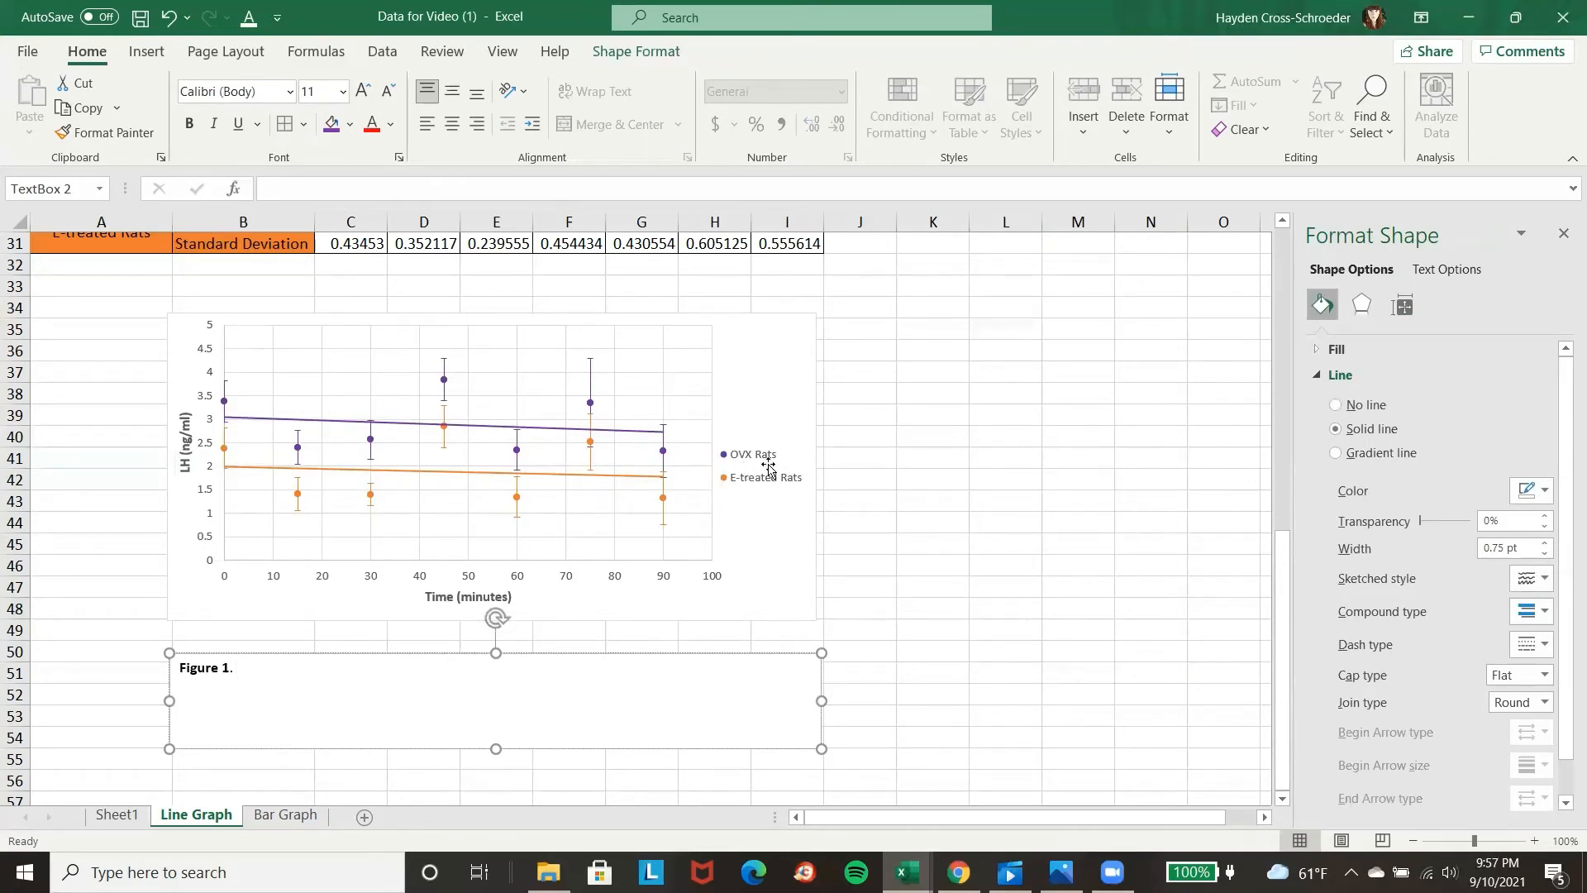
click(781, 430)
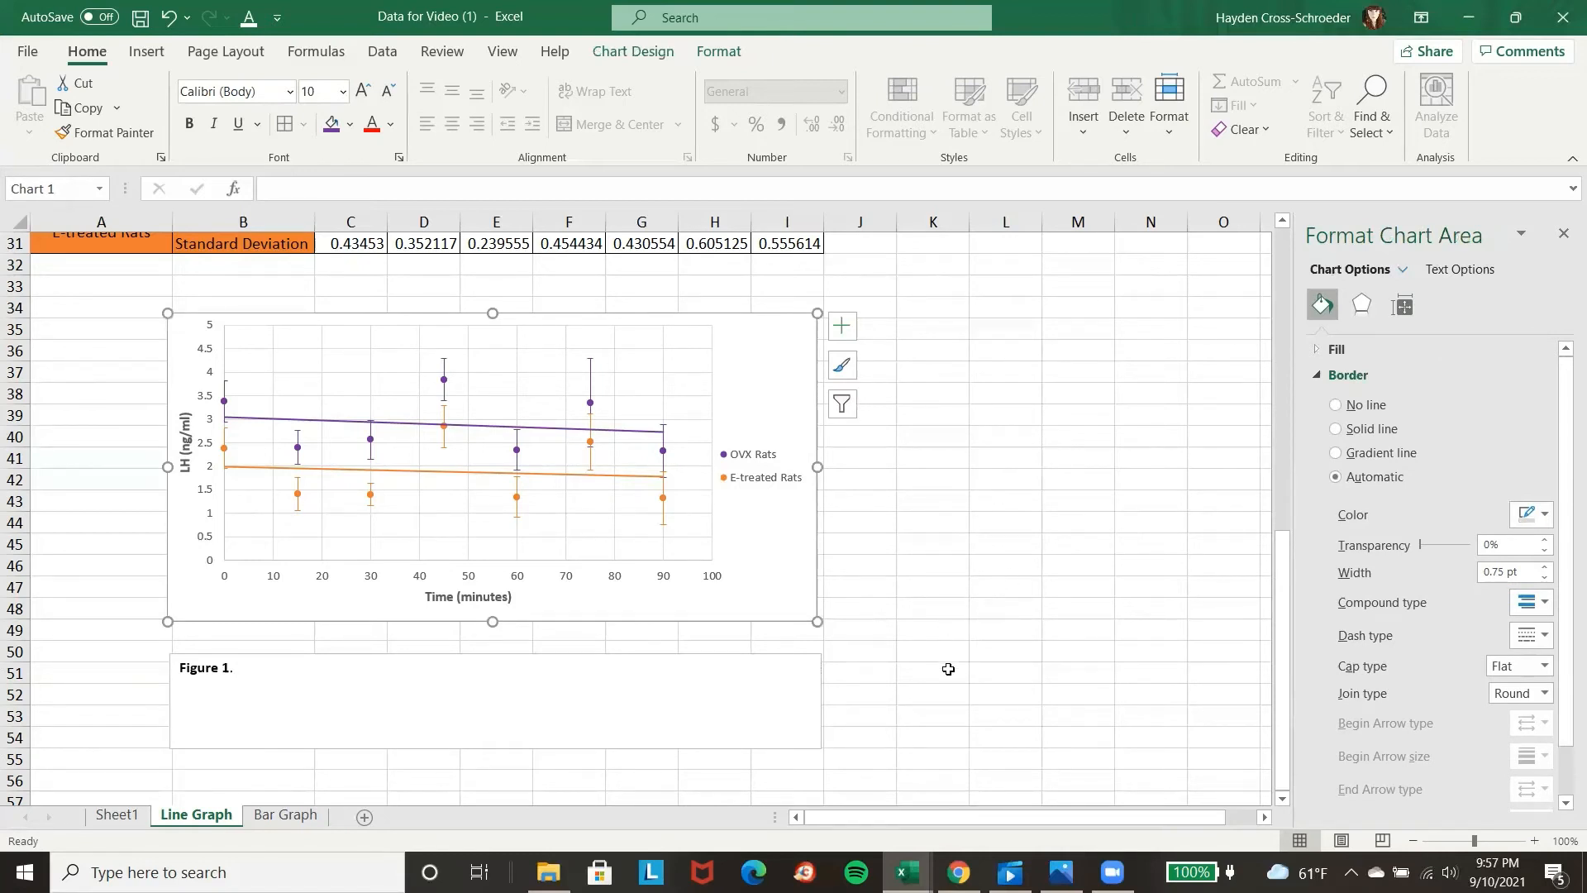
On the Bar Graph sheet, merge and center cells A2:A6 holding the CO2 production (mm/min) label.
click(291, 818)
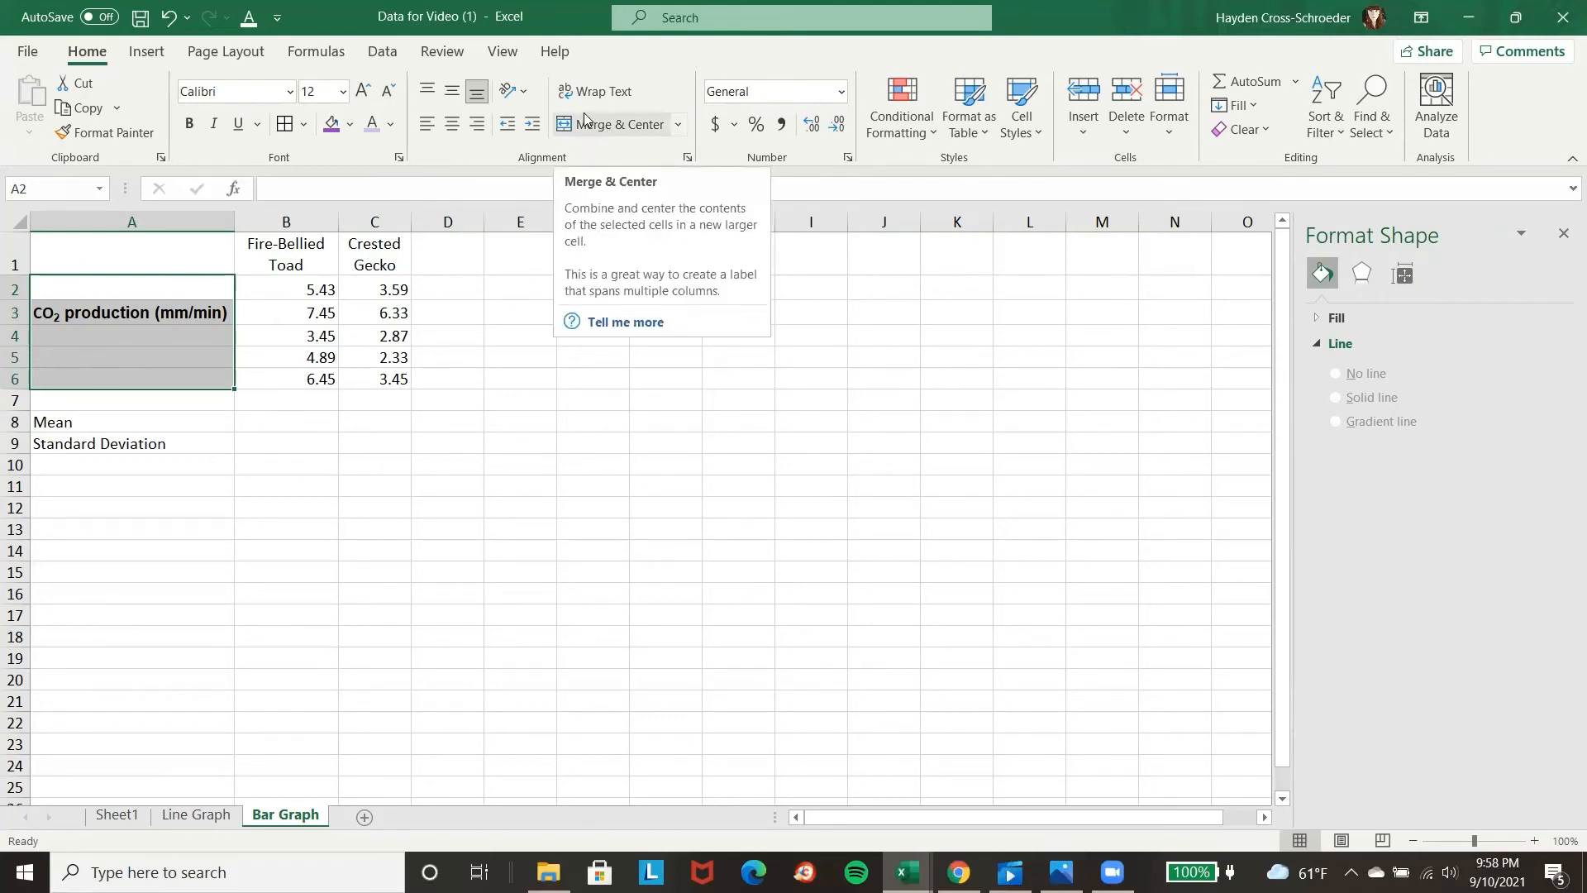
click(592, 133)
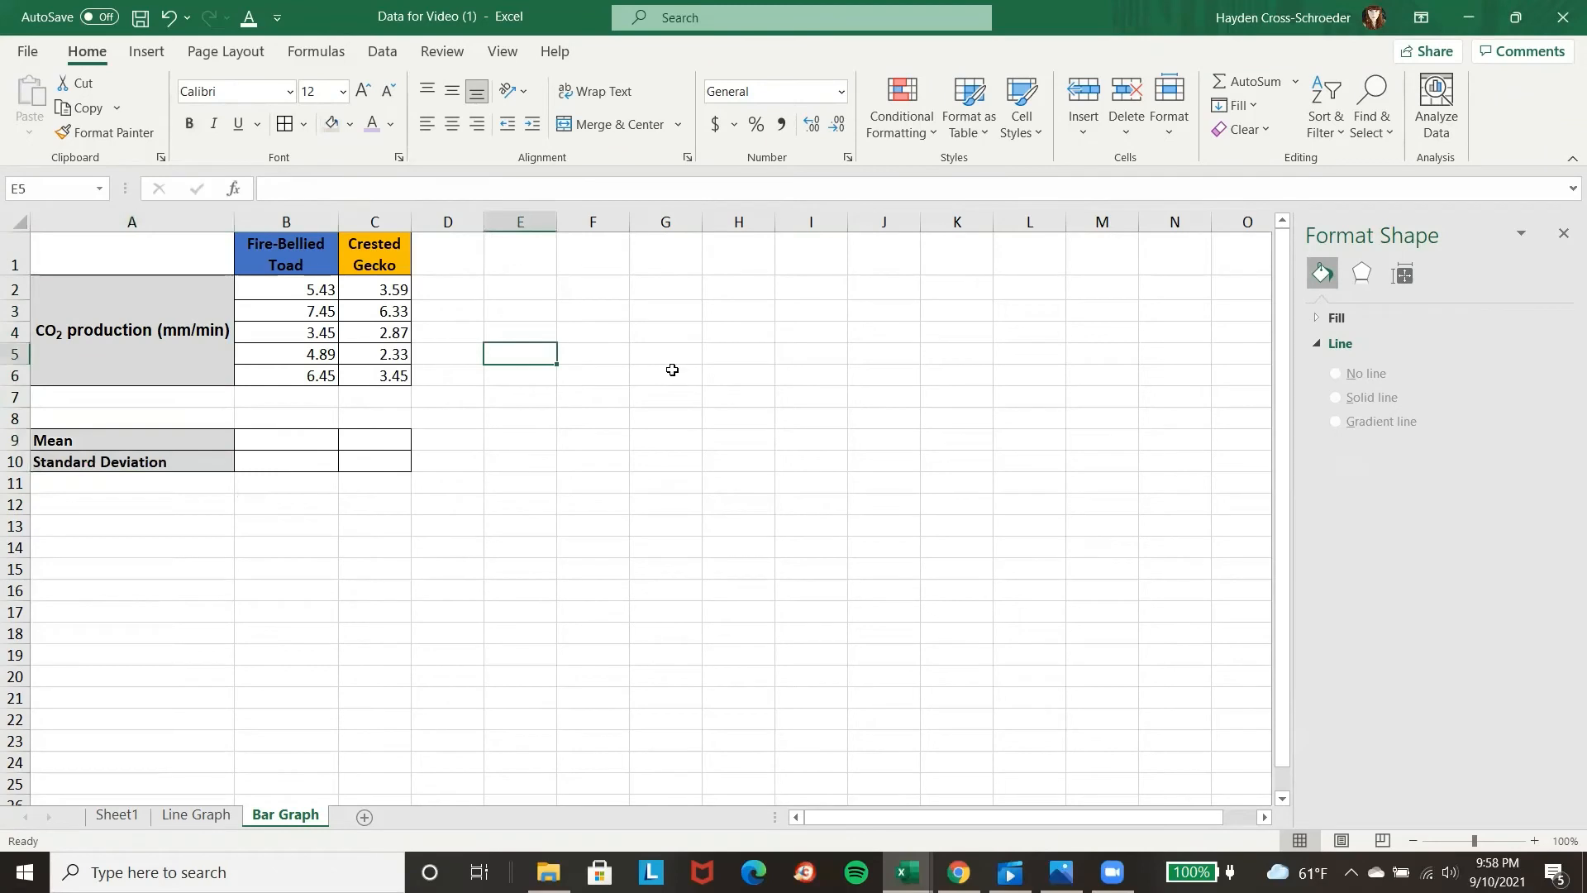
Calculate the Fire-Bellied Toad mean in B9 with AVERAGE over B2:B6 and fill the formula across to the Crested Gecko cell C9.
click(264, 440)
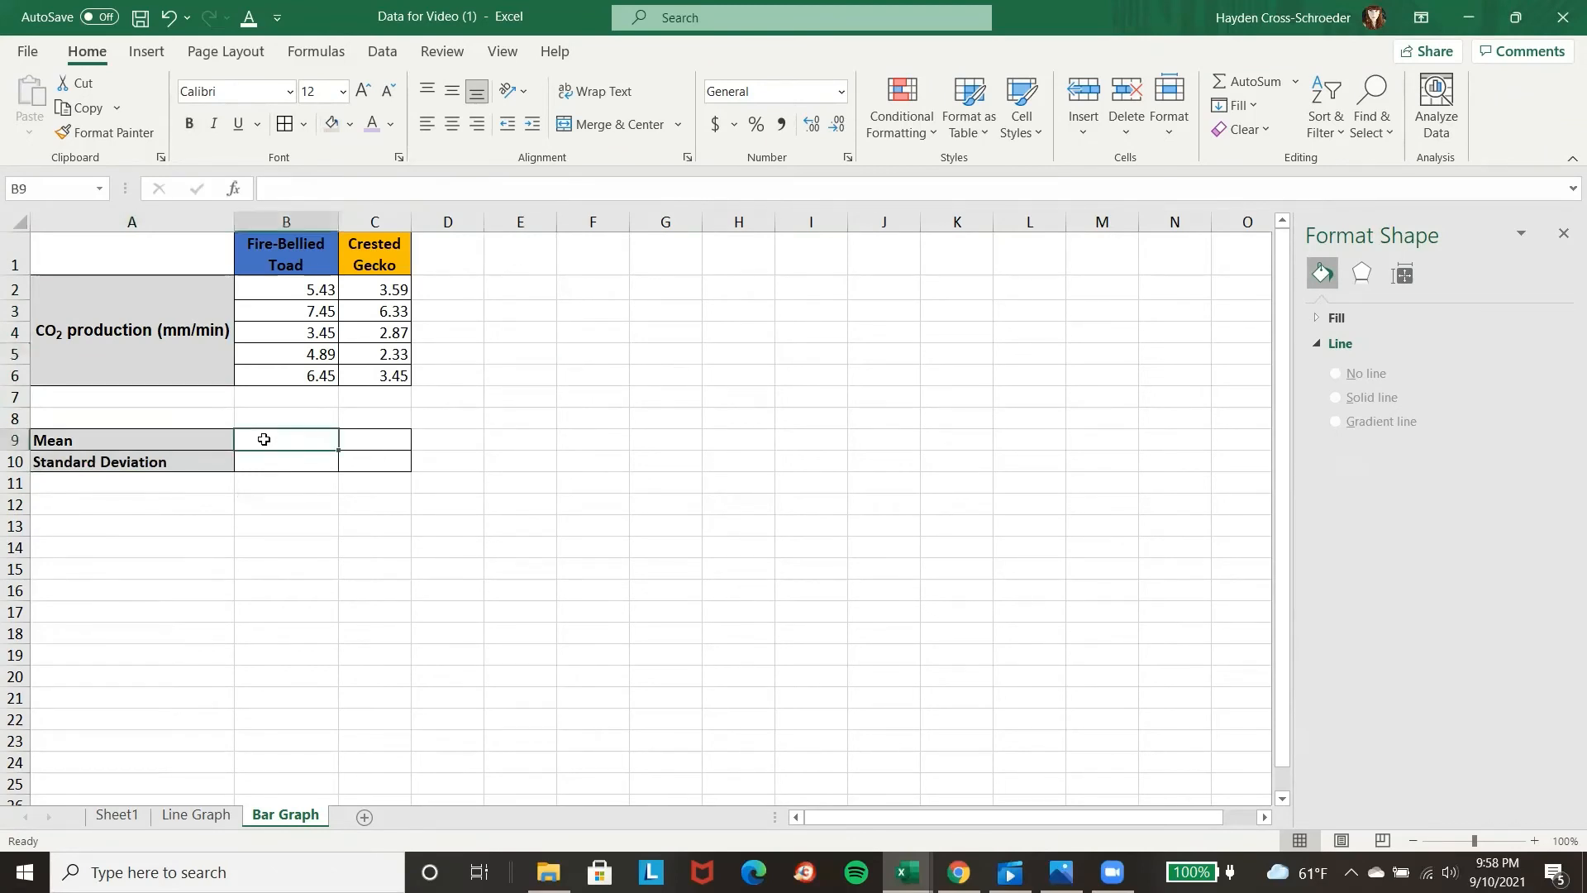
text(=mean)
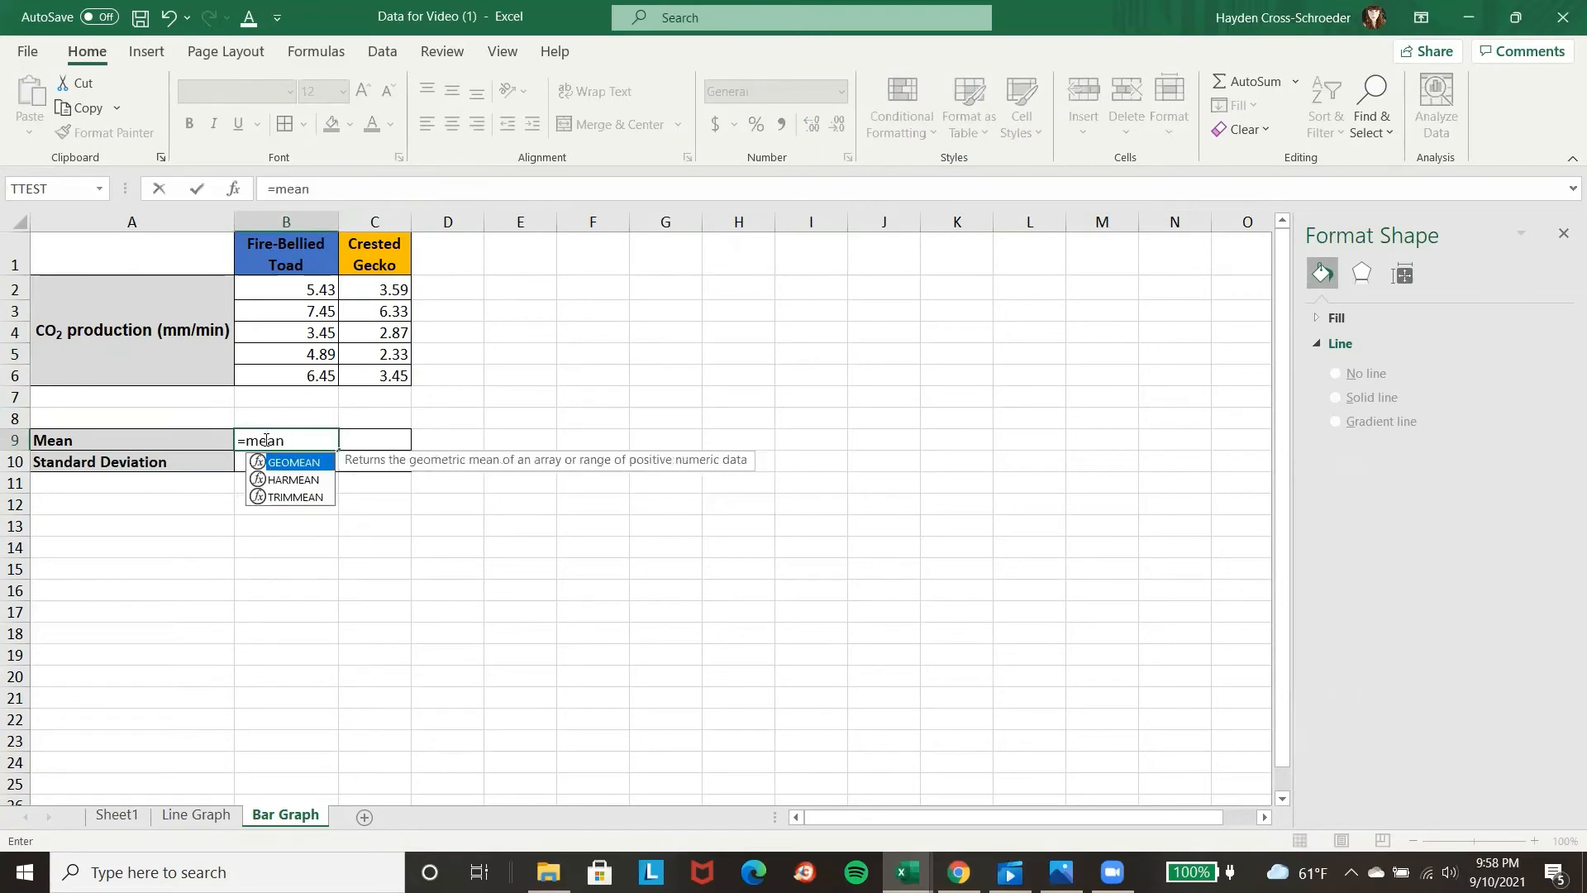
drag(295, 440, 248, 440)
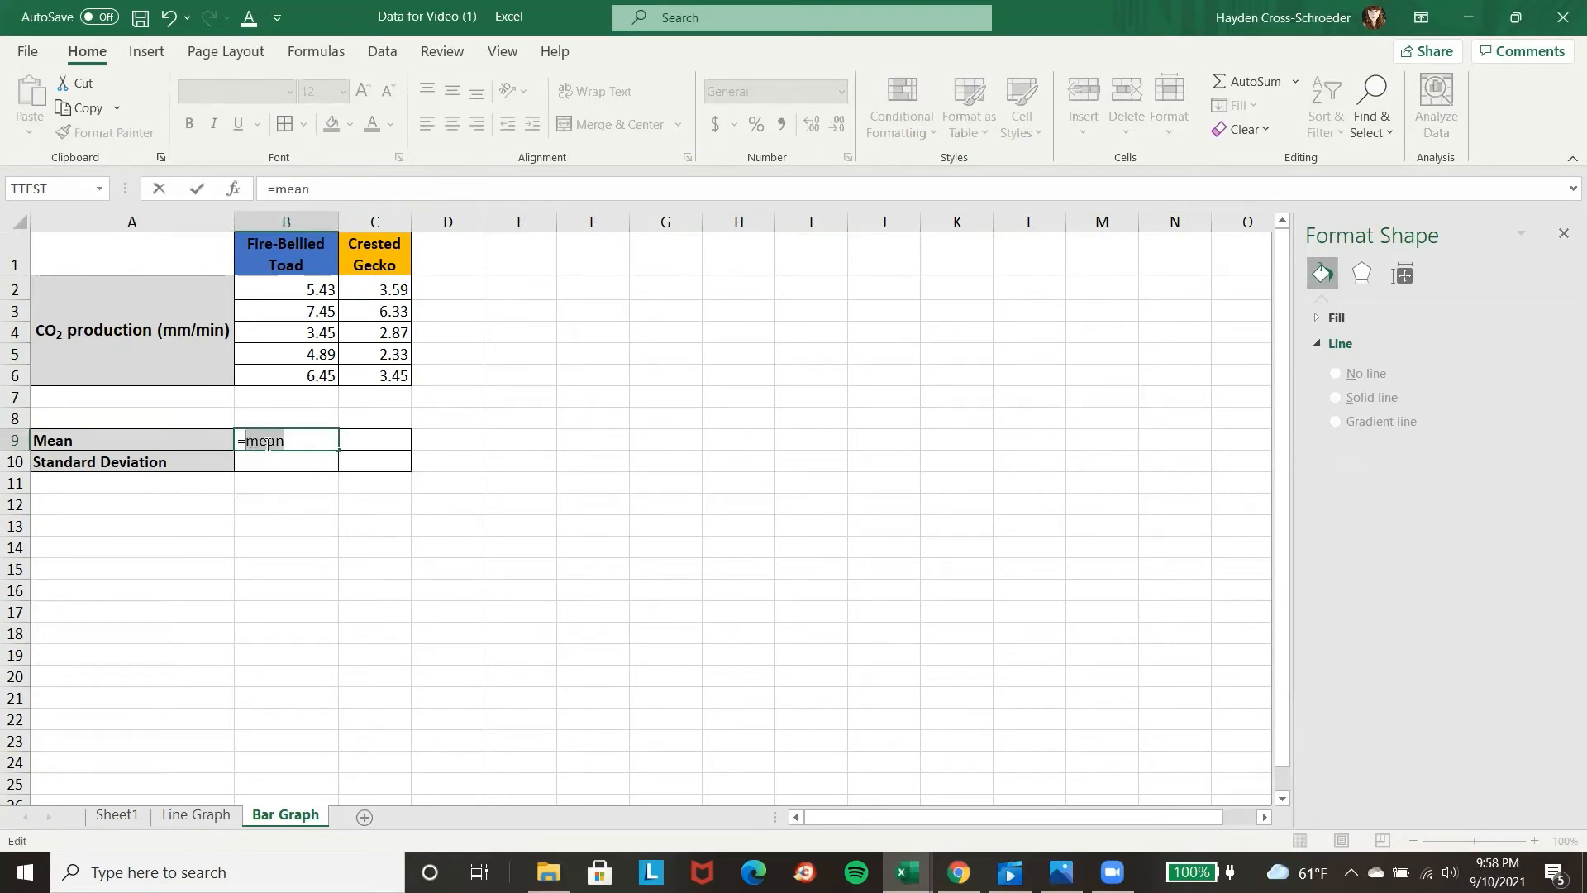
text(average)
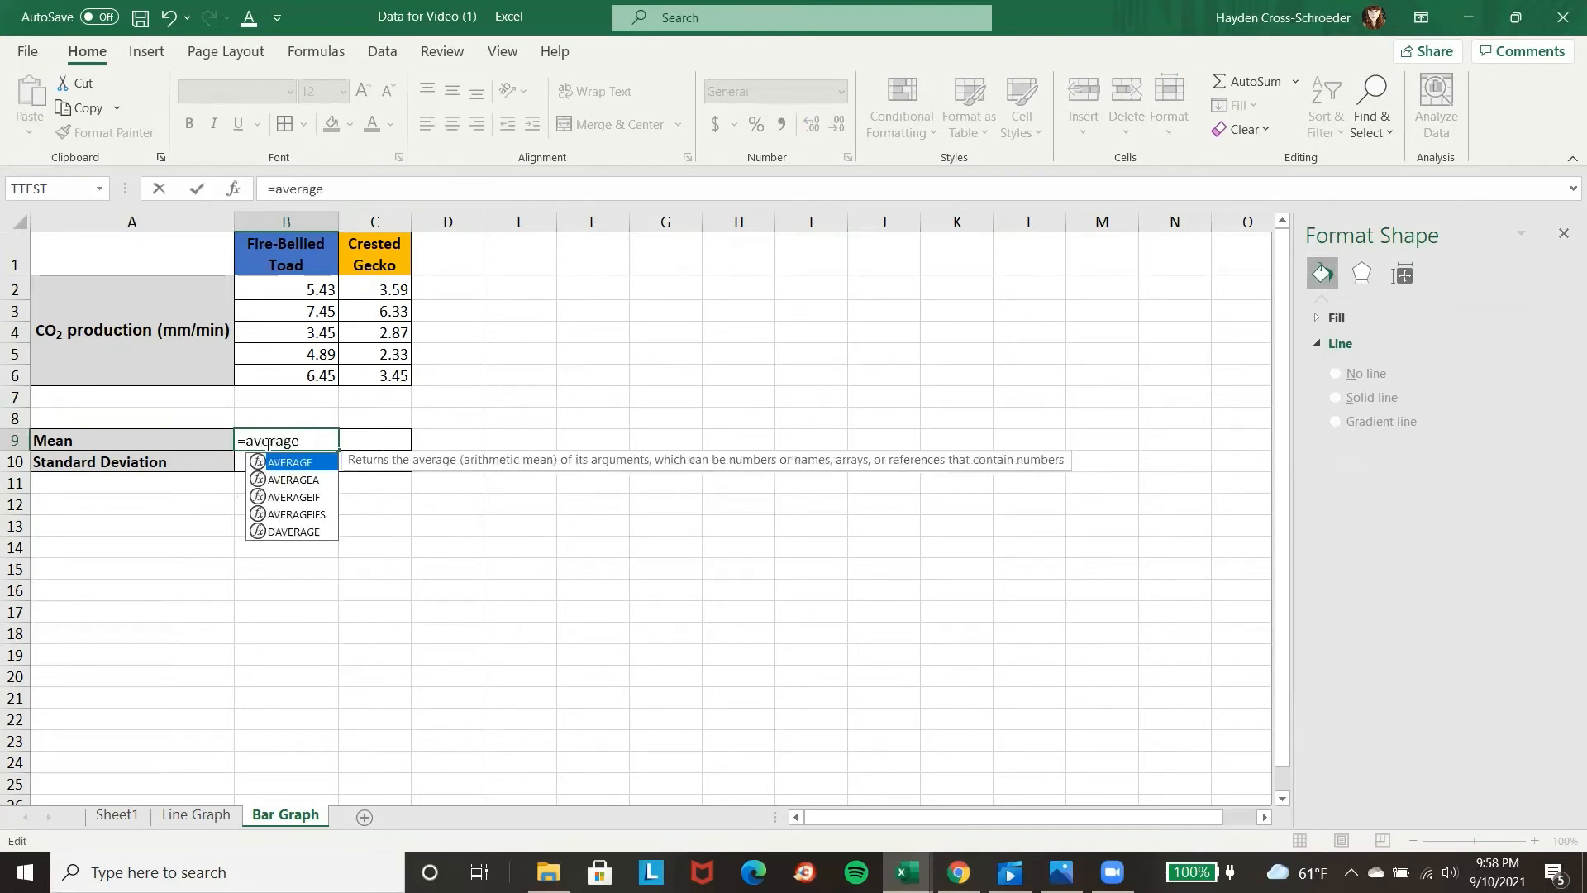
double_click(298, 465)
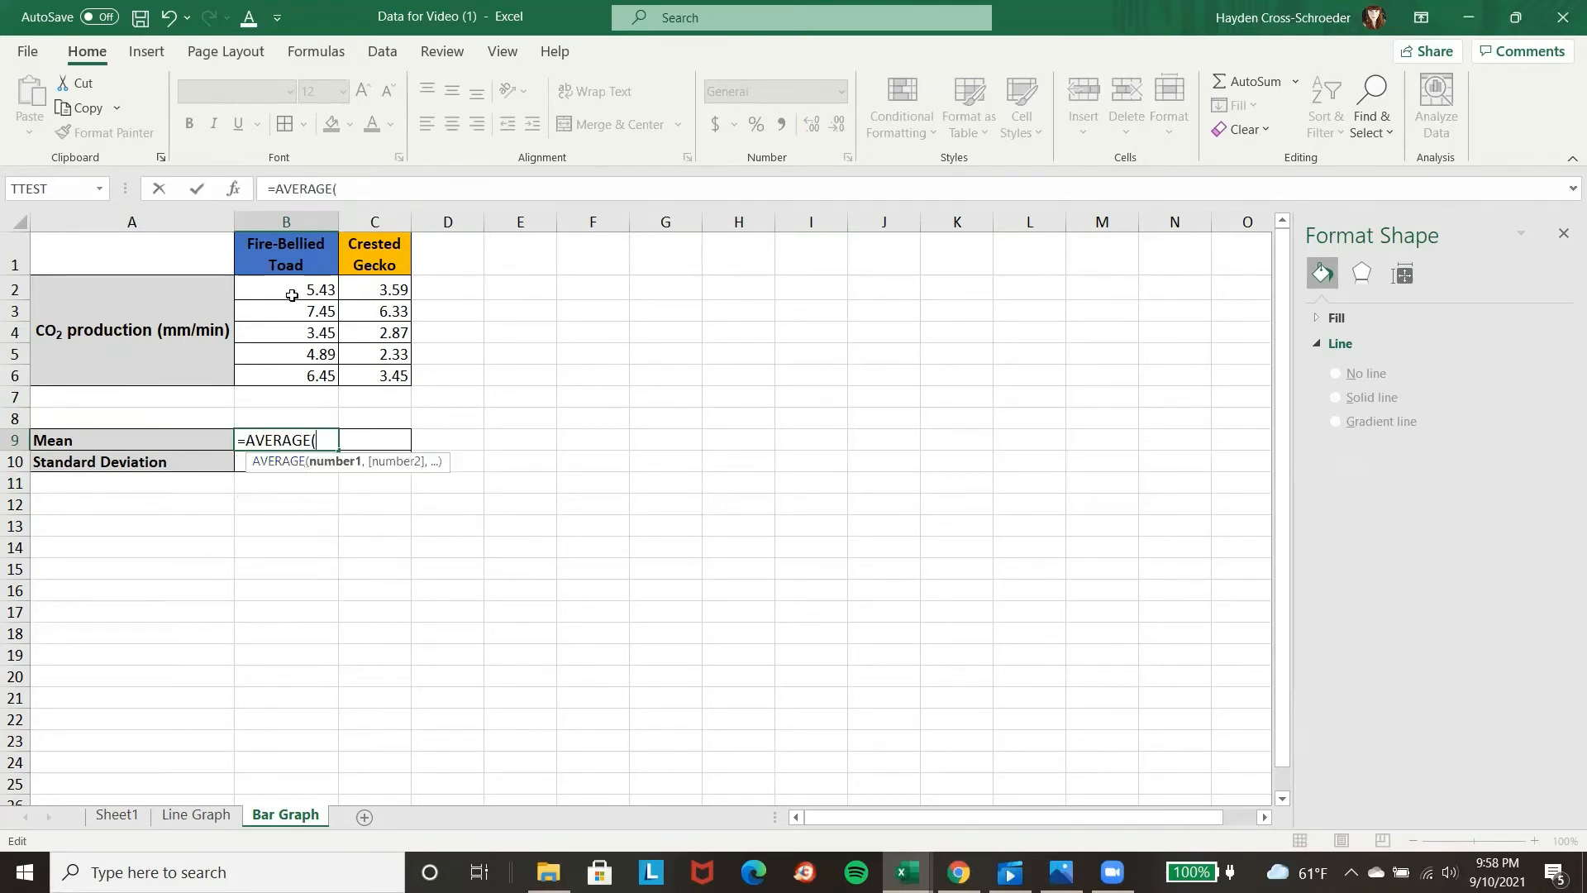
drag(290, 294, 313, 371)
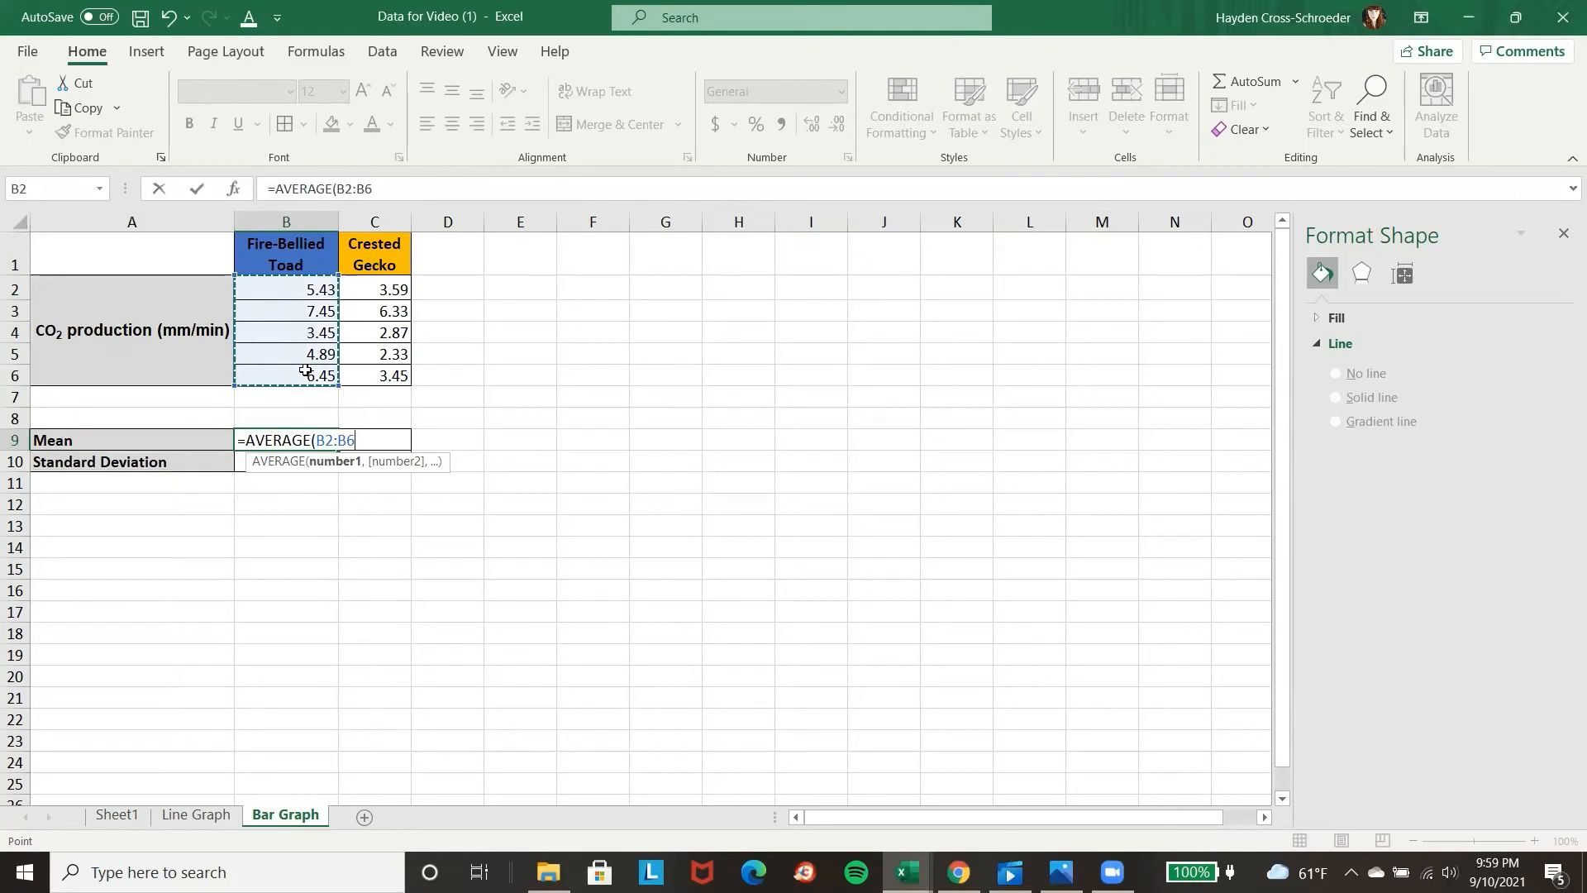
key(Return)
click(312, 440)
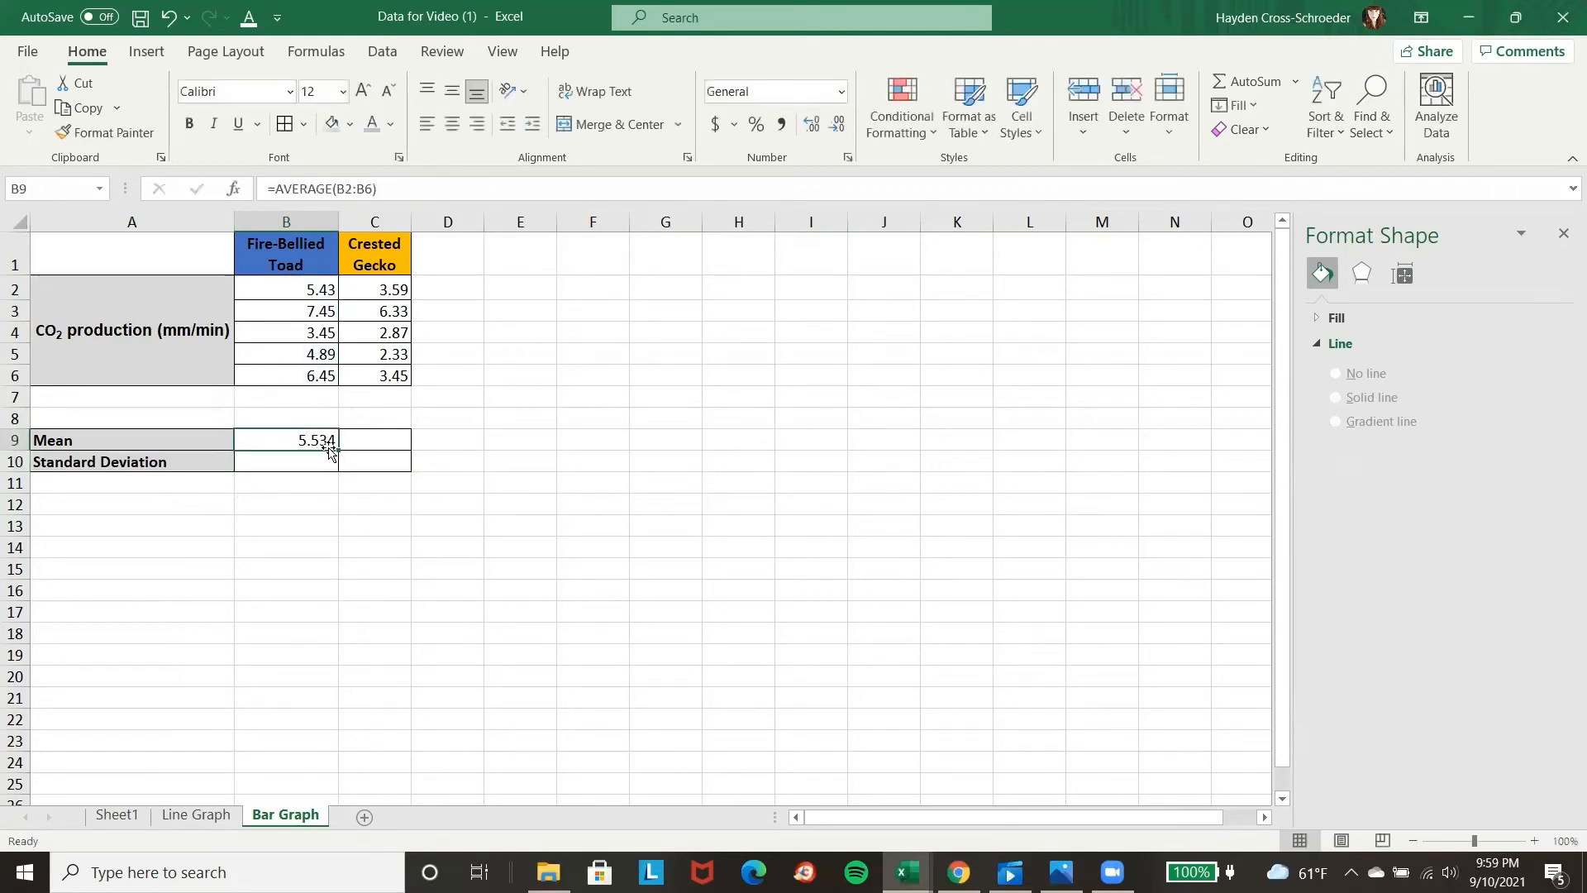
drag(339, 451, 388, 450)
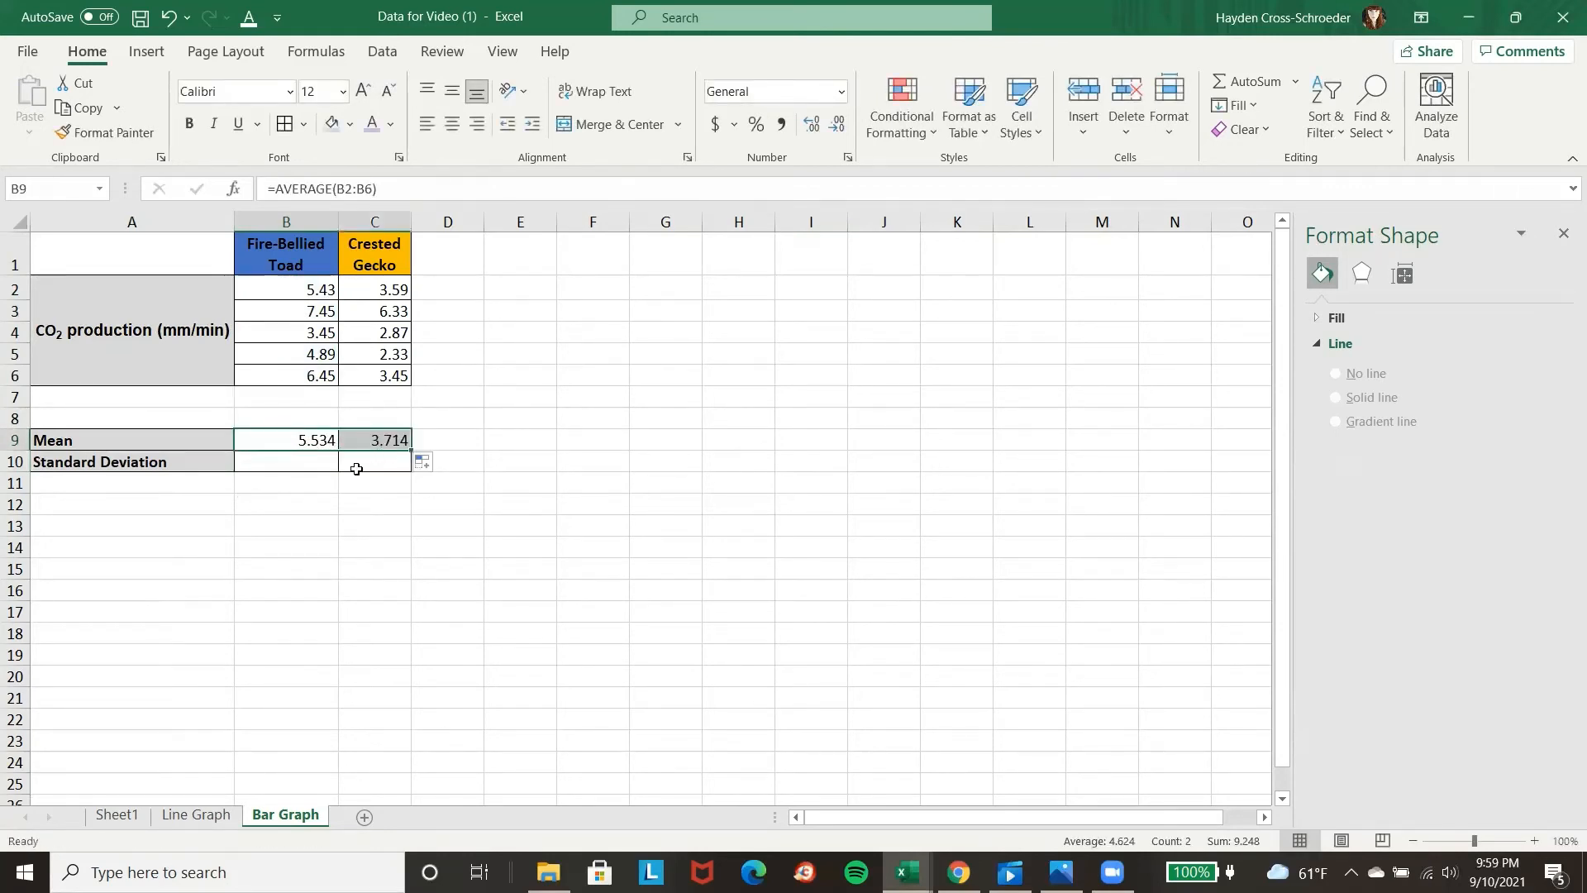
Calculate the toad standard deviation in B10 with STDEV over B2:B6 and fill the formula across to C10 for the gecko.
click(283, 467)
text(=stde)
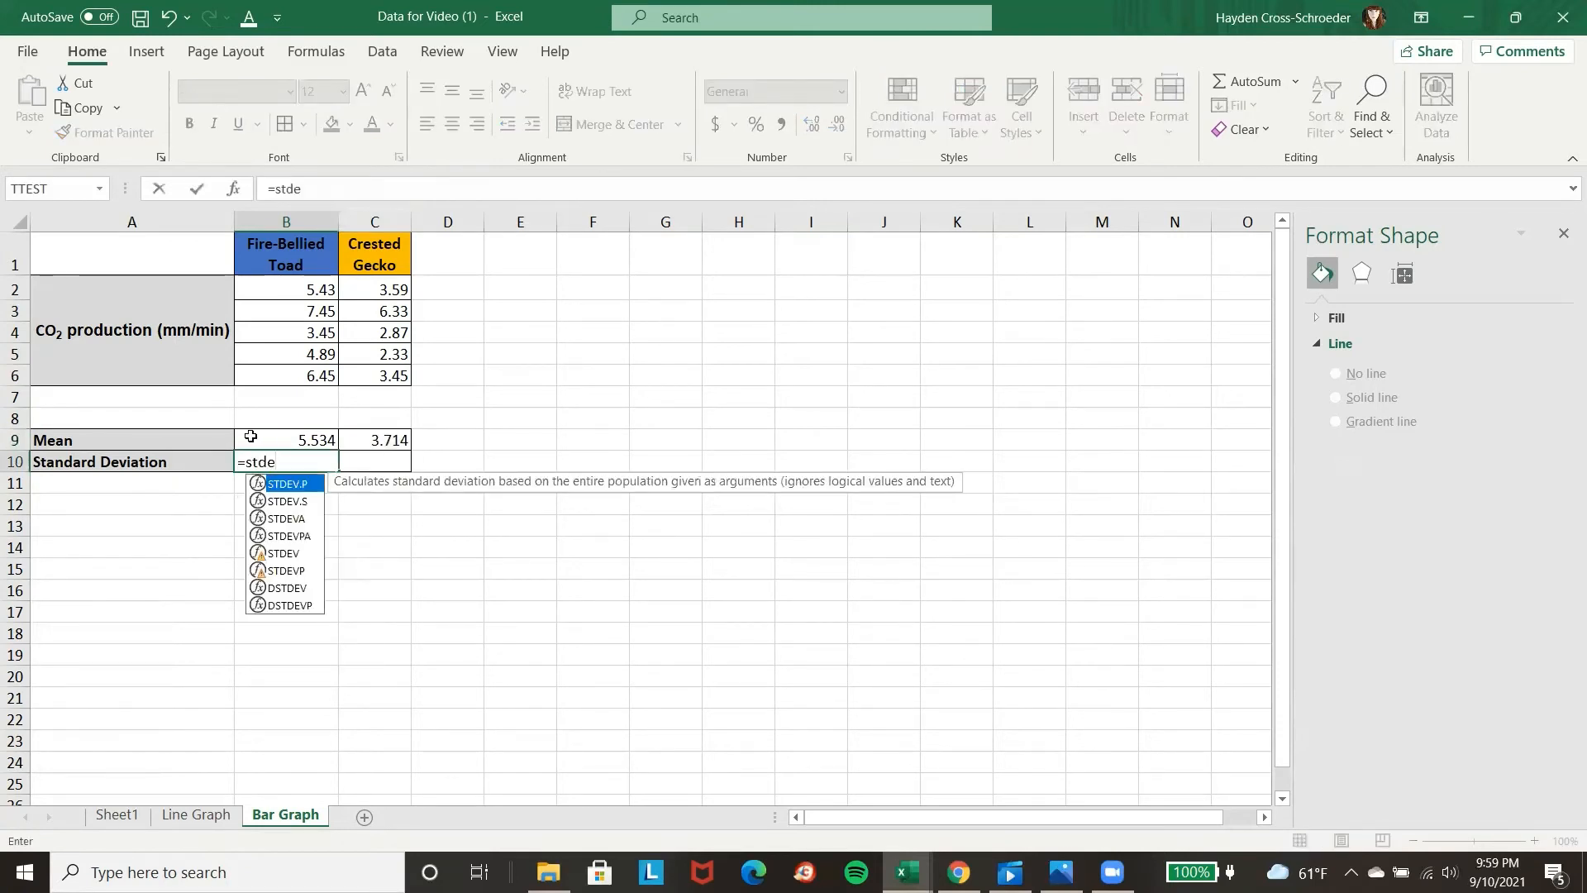
double_click(299, 554)
drag(318, 288, 306, 375)
key(Return)
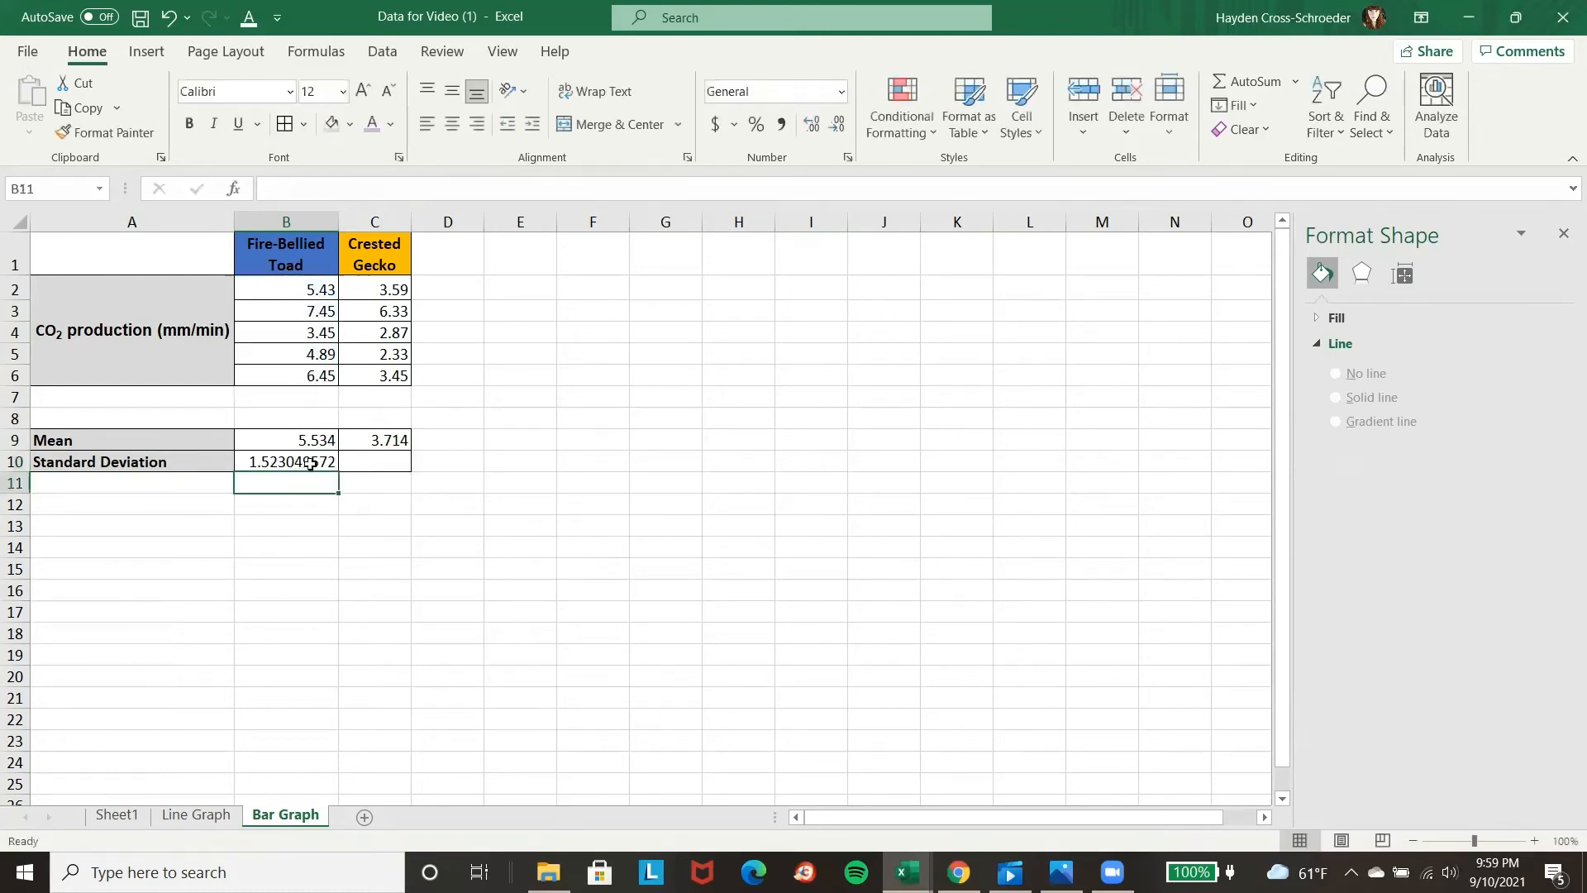
click(316, 461)
drag(336, 467, 388, 467)
click(423, 566)
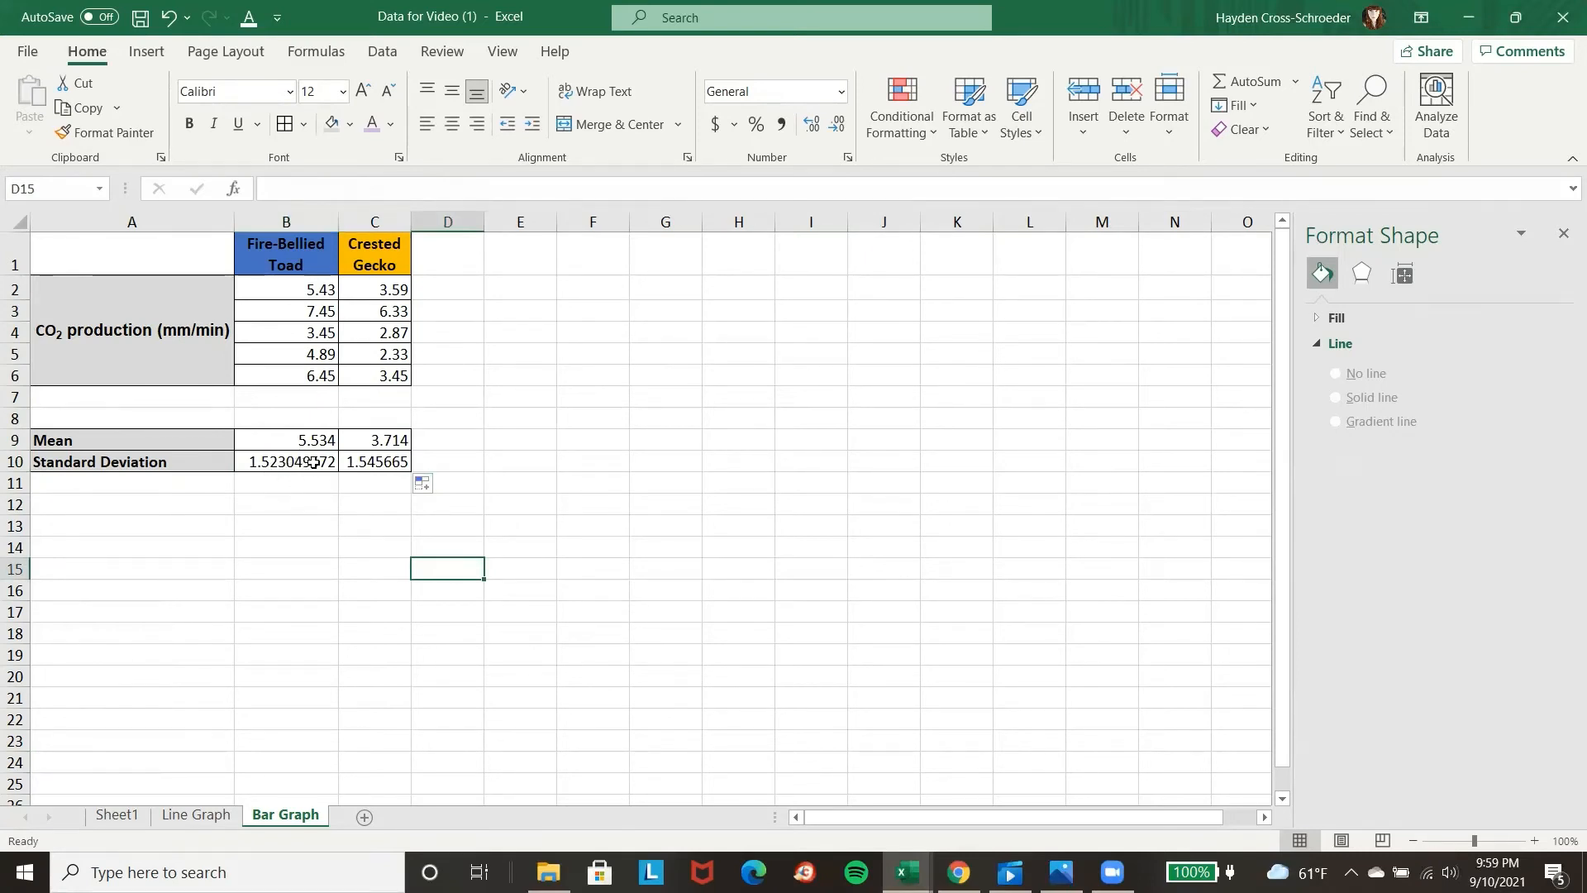
Adjust the number format of the toad standard deviation in B10 to show eight decimal places.
mouse_move(303, 461)
mouse_down()
mouse_move(367, 461)
mouse_move(305, 466)
mouse_up()
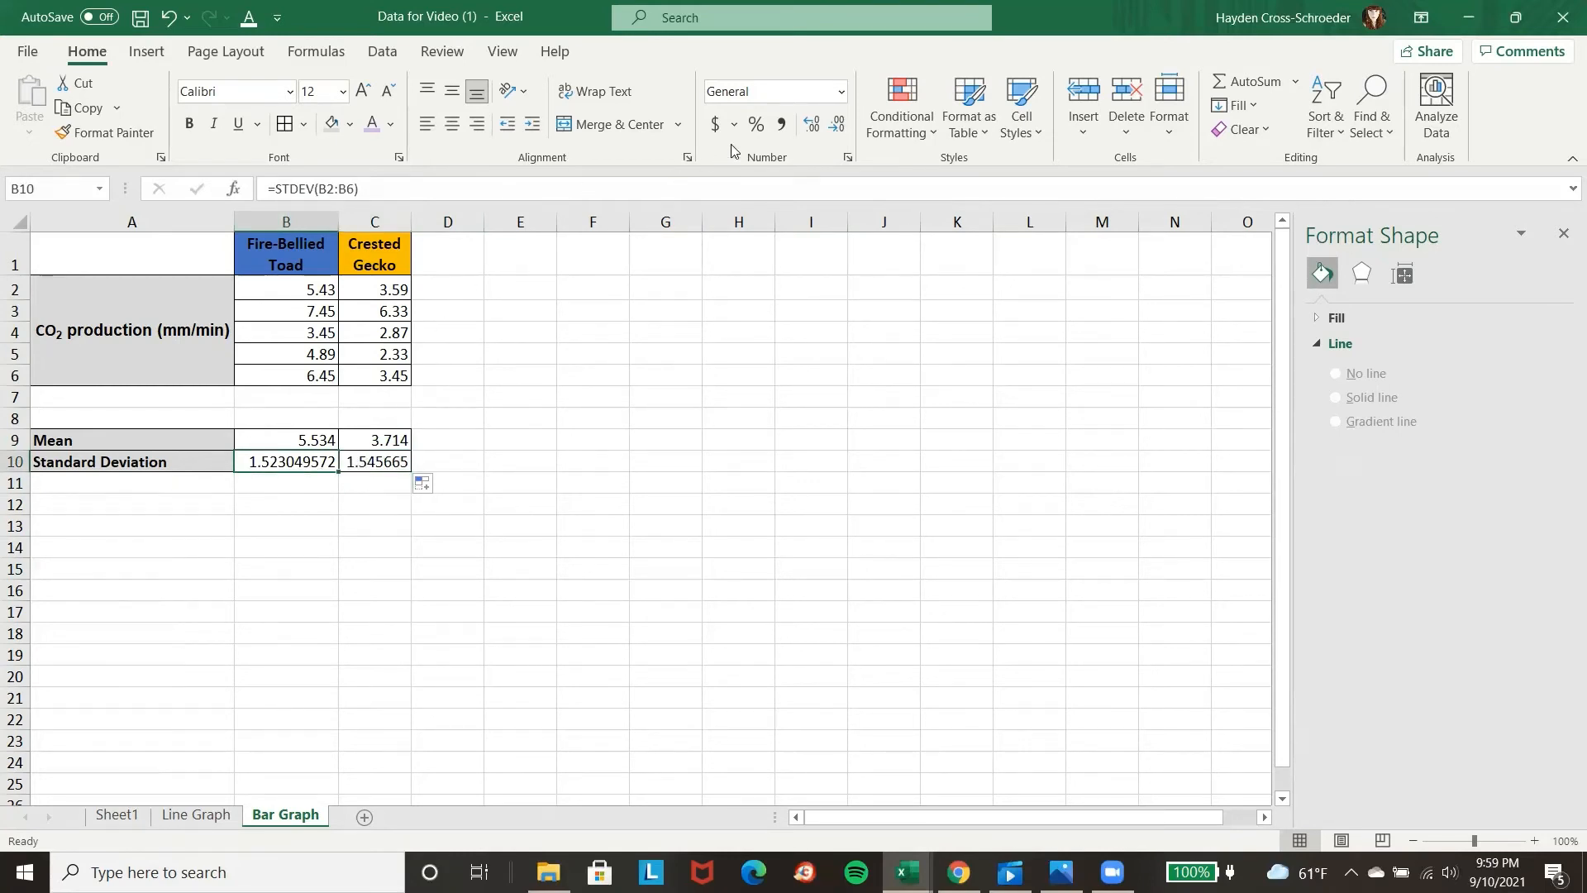
click(813, 129)
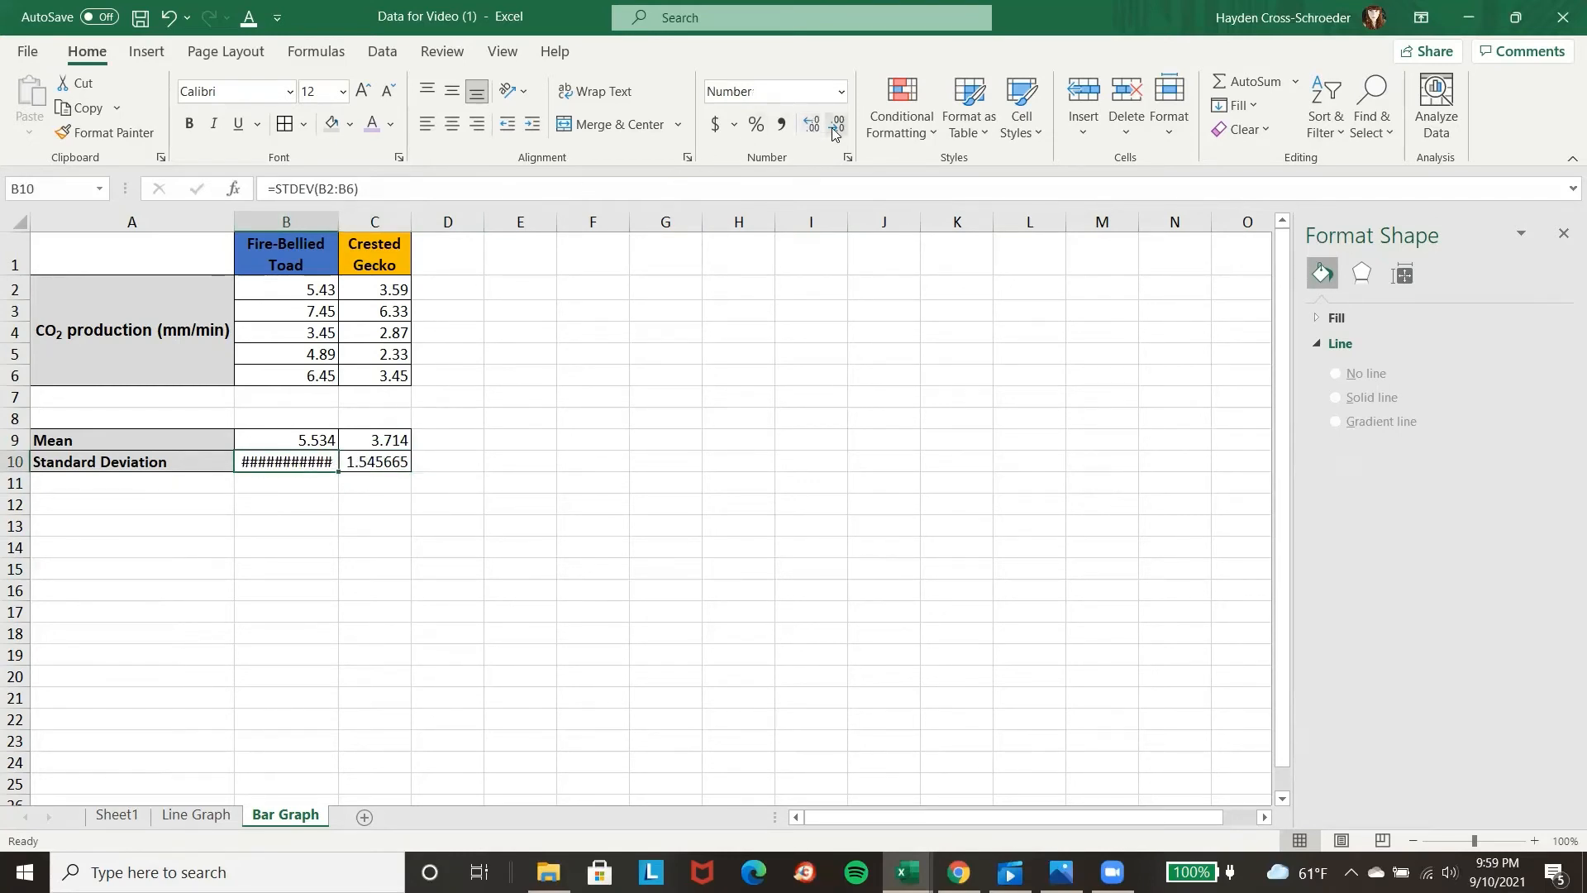
click(837, 126)
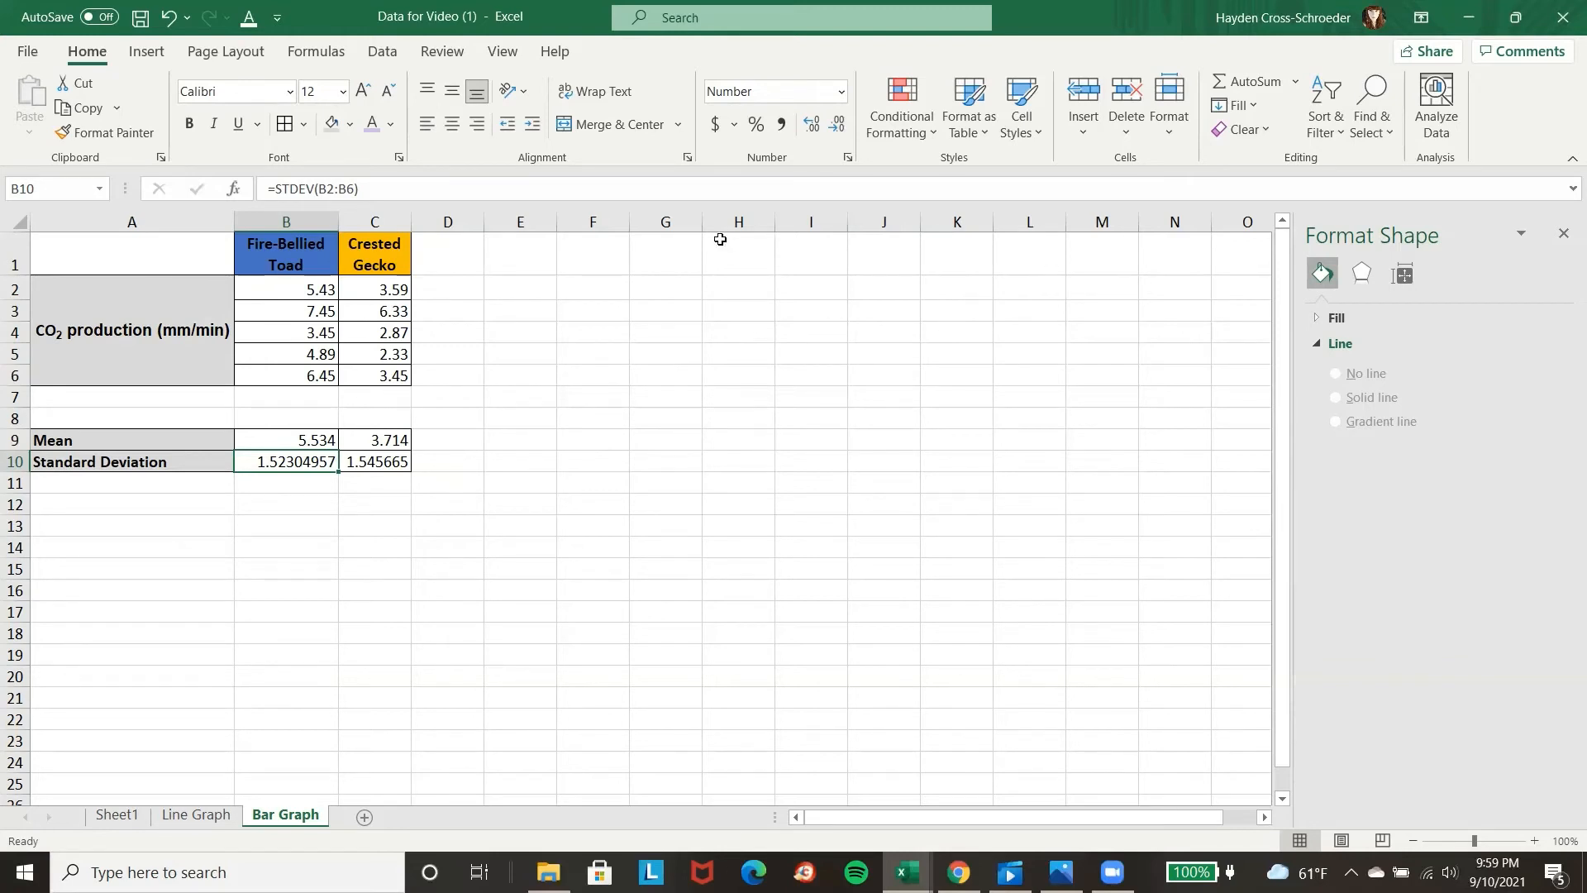
click(471, 612)
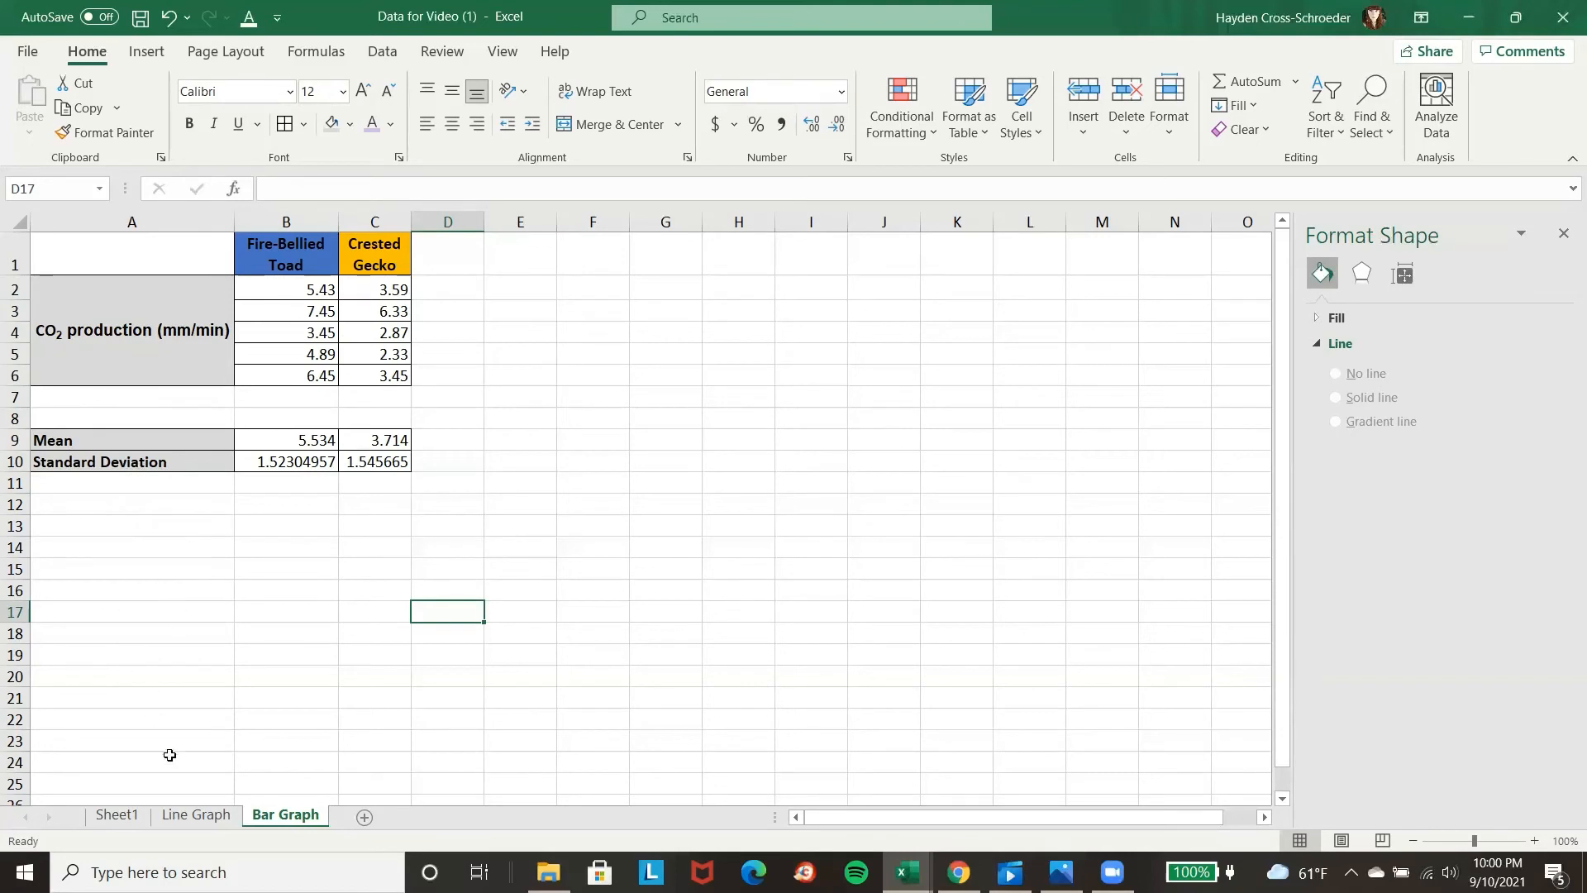
Examine how the mean and standard deviation summary table is laid out on the Line Graph sheet, and return to the Bar Graph sheet.
click(180, 814)
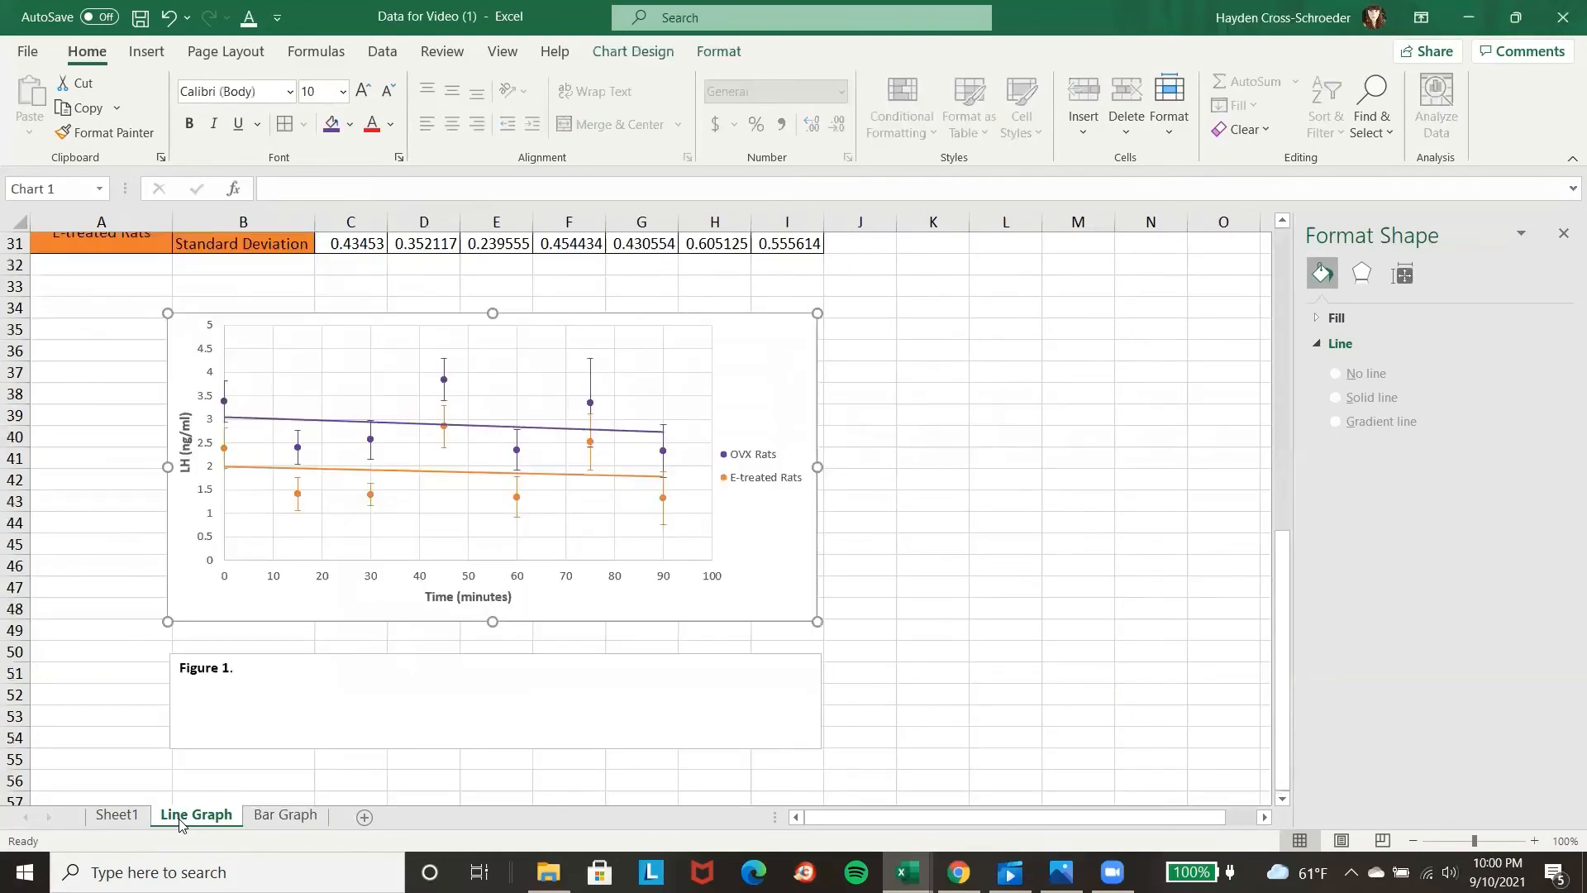
click(335, 583)
scroll(339, 587, up, 4)
scroll(339, 587, down, 4)
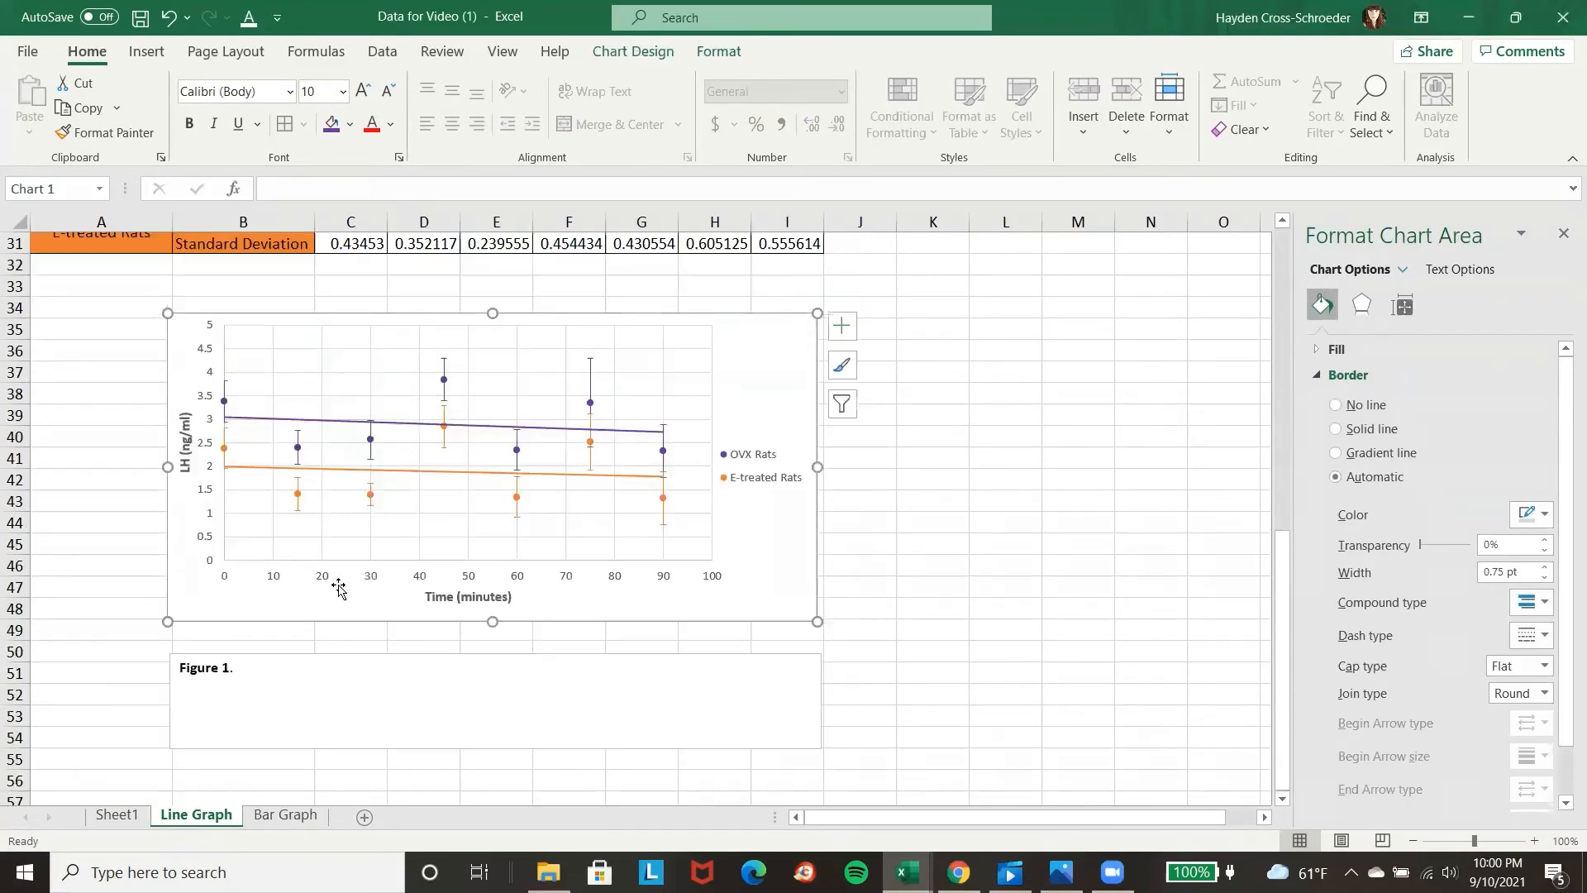
scroll(339, 587, up, 5)
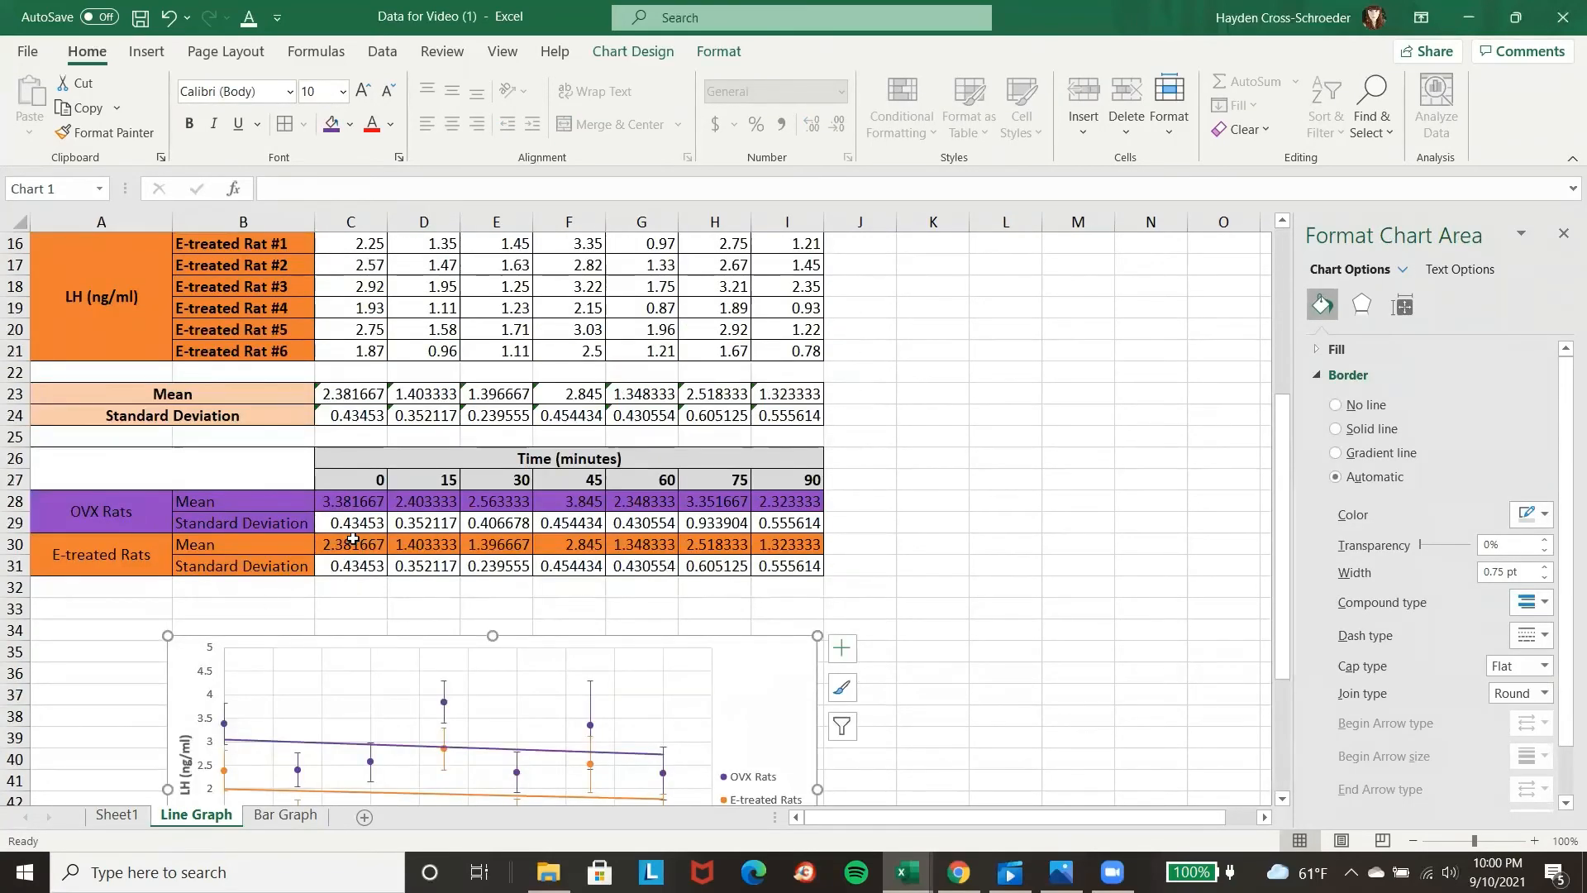
scroll(364, 533, up, 3)
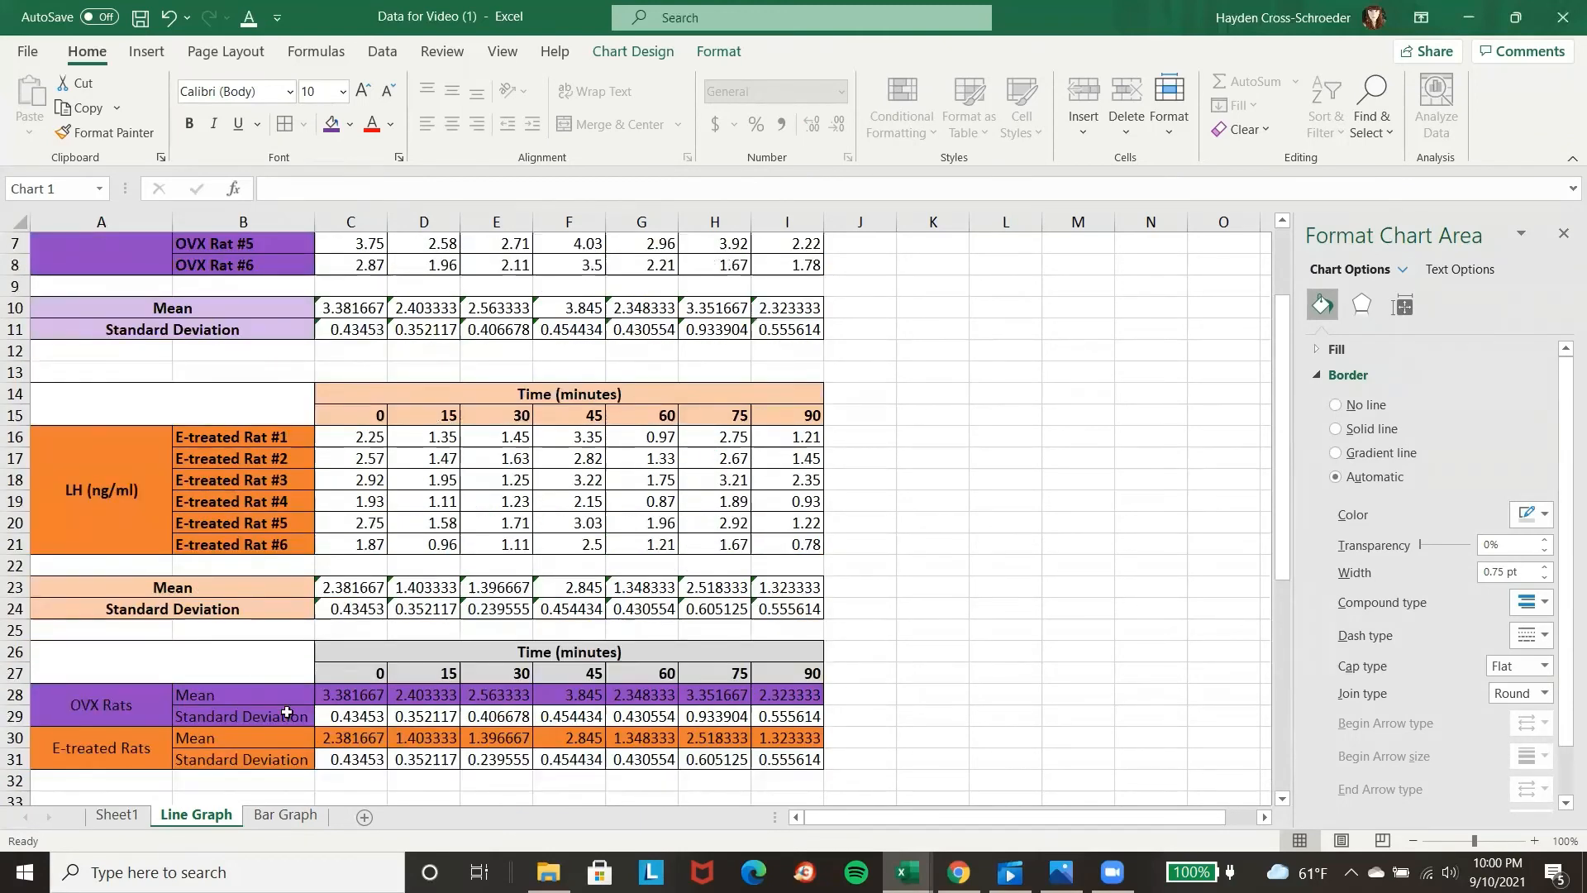
click(285, 814)
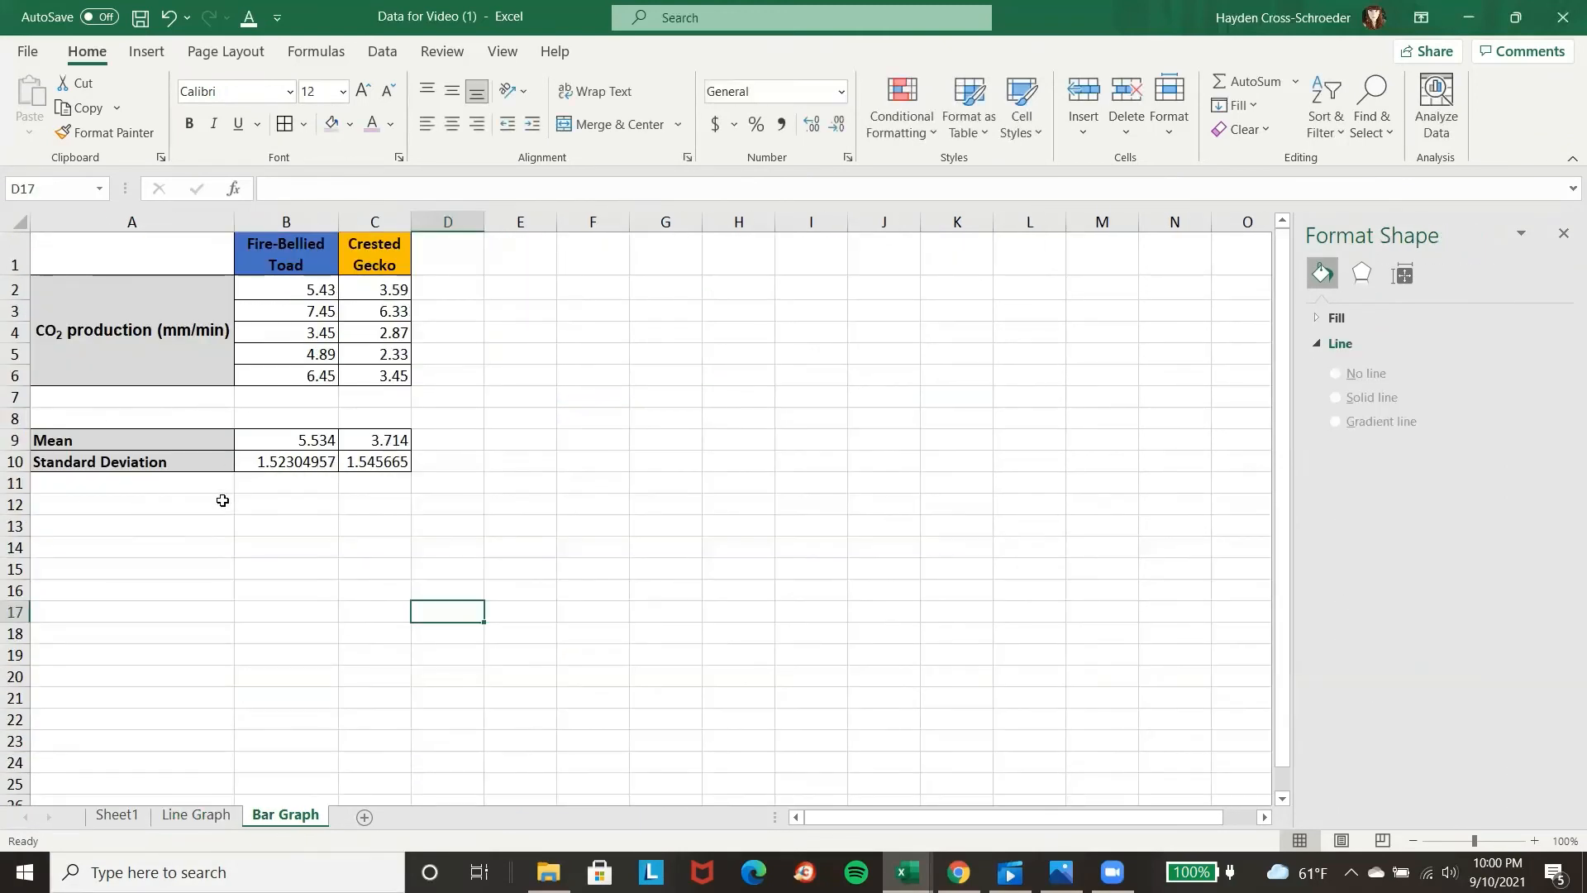
Copy the Fire-Bellied Toad and Crested Gecko headers from B1:C1 into B8:C8 above the mean and standard deviation rows.
drag(295, 258, 381, 268)
key(ctrl+c)
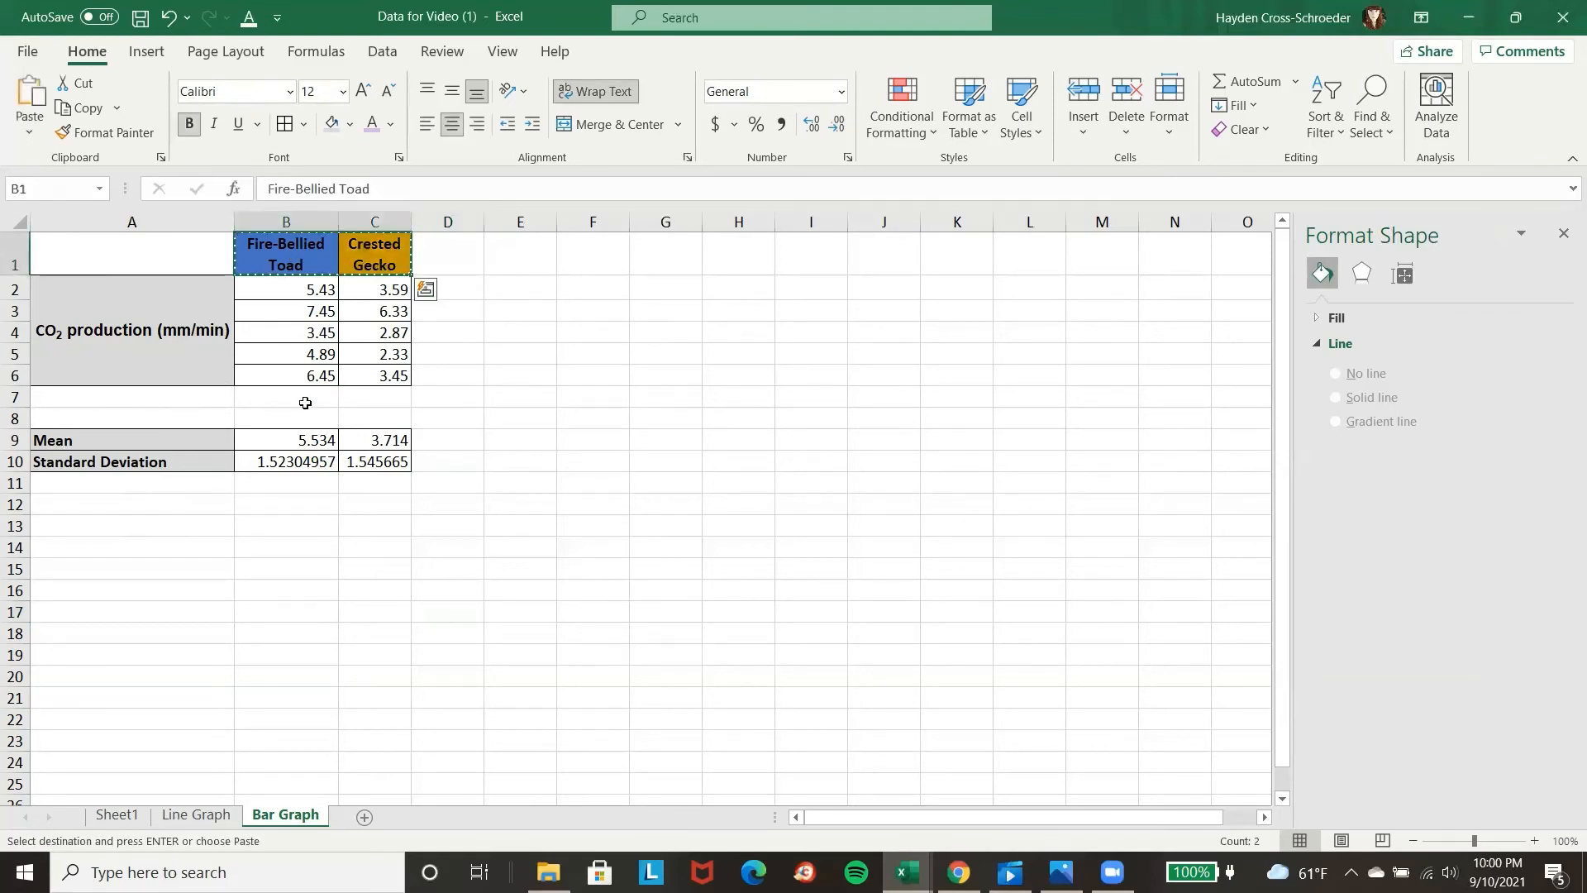
click(300, 418)
key(ctrl+v)
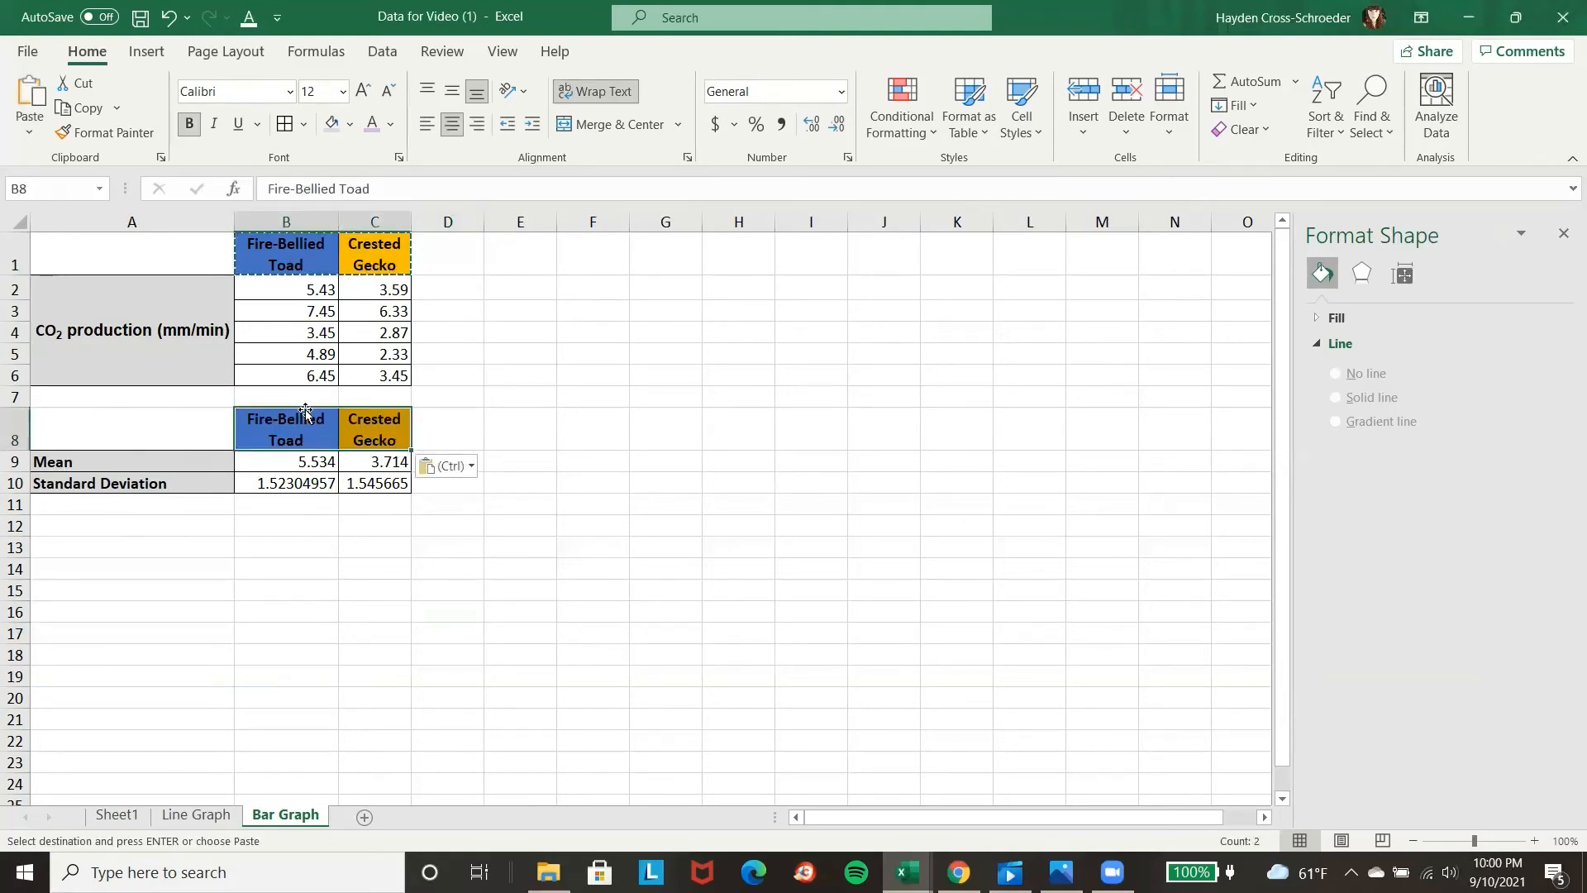
click(582, 476)
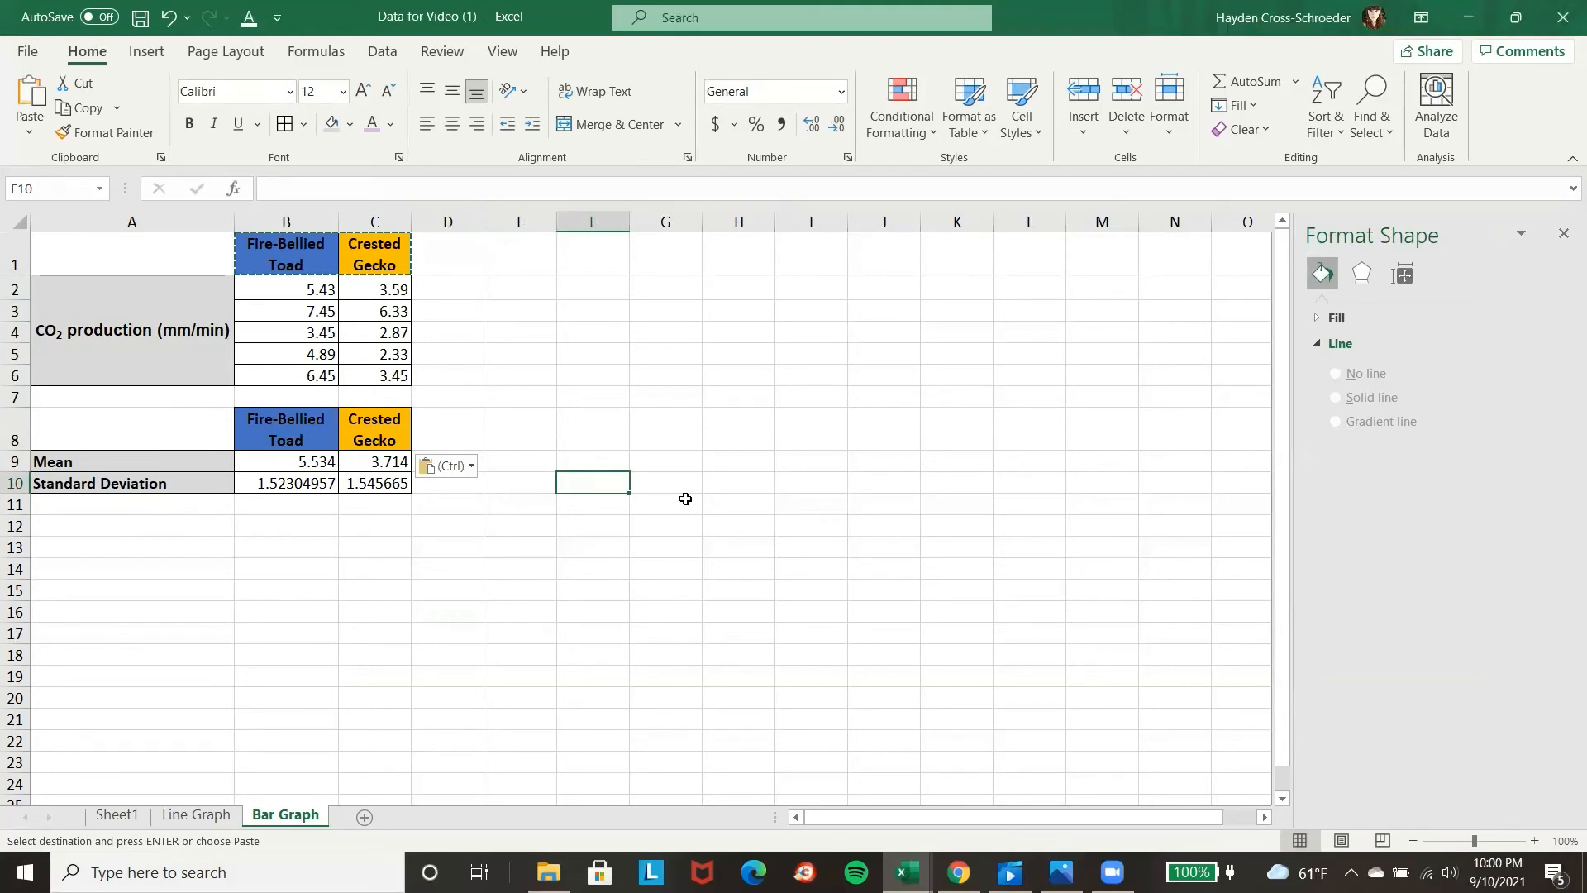
click(645, 514)
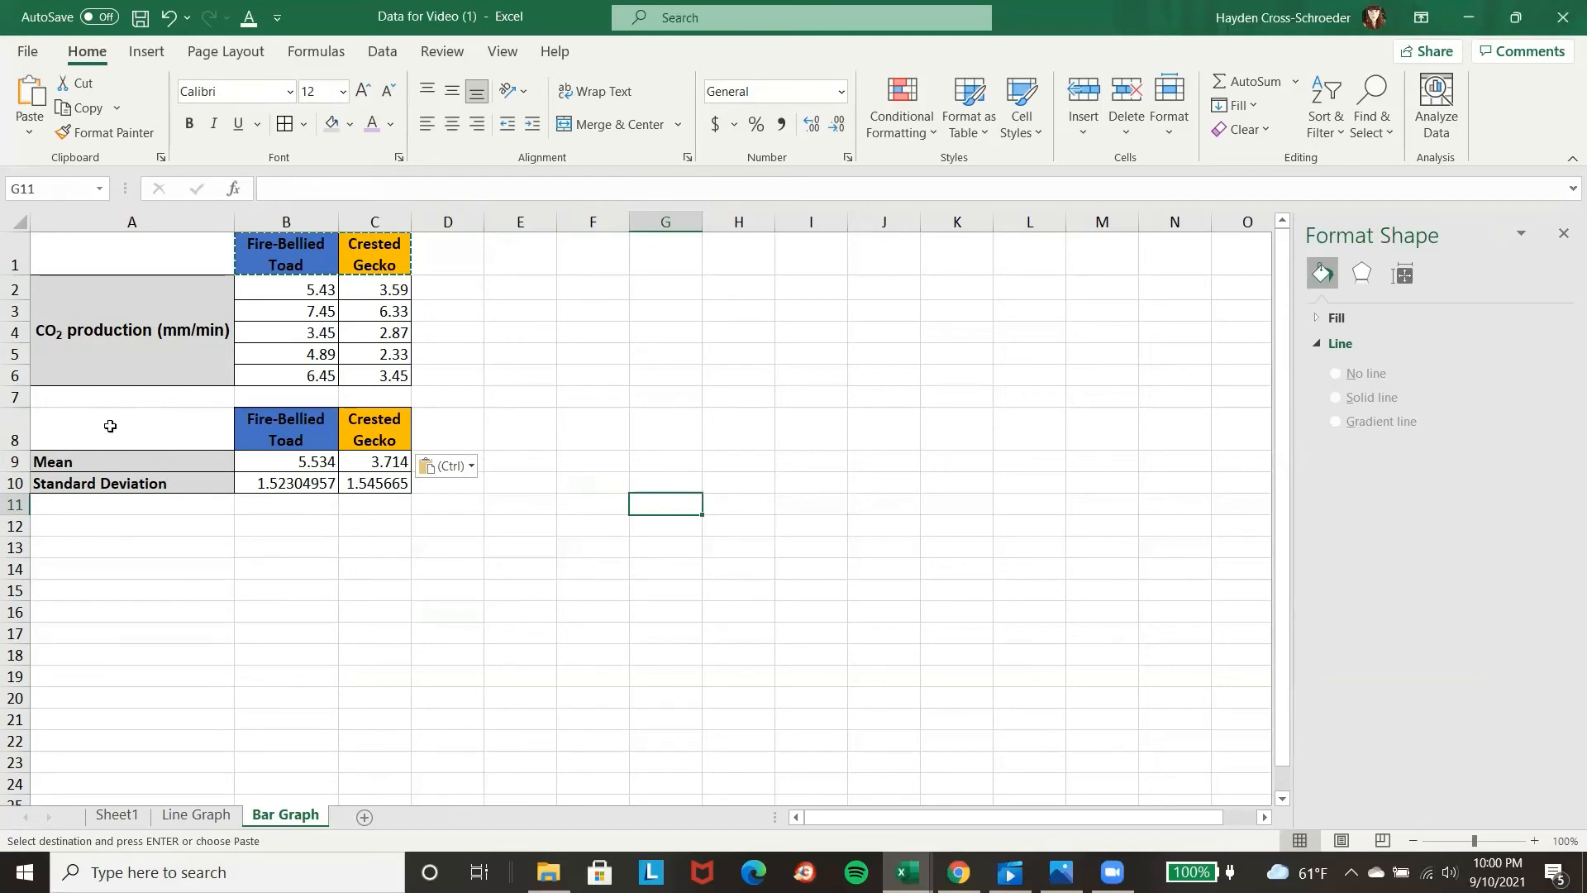
Start inserting a chart from the species headers and mean values in A8:C9.
drag(109, 426, 370, 457)
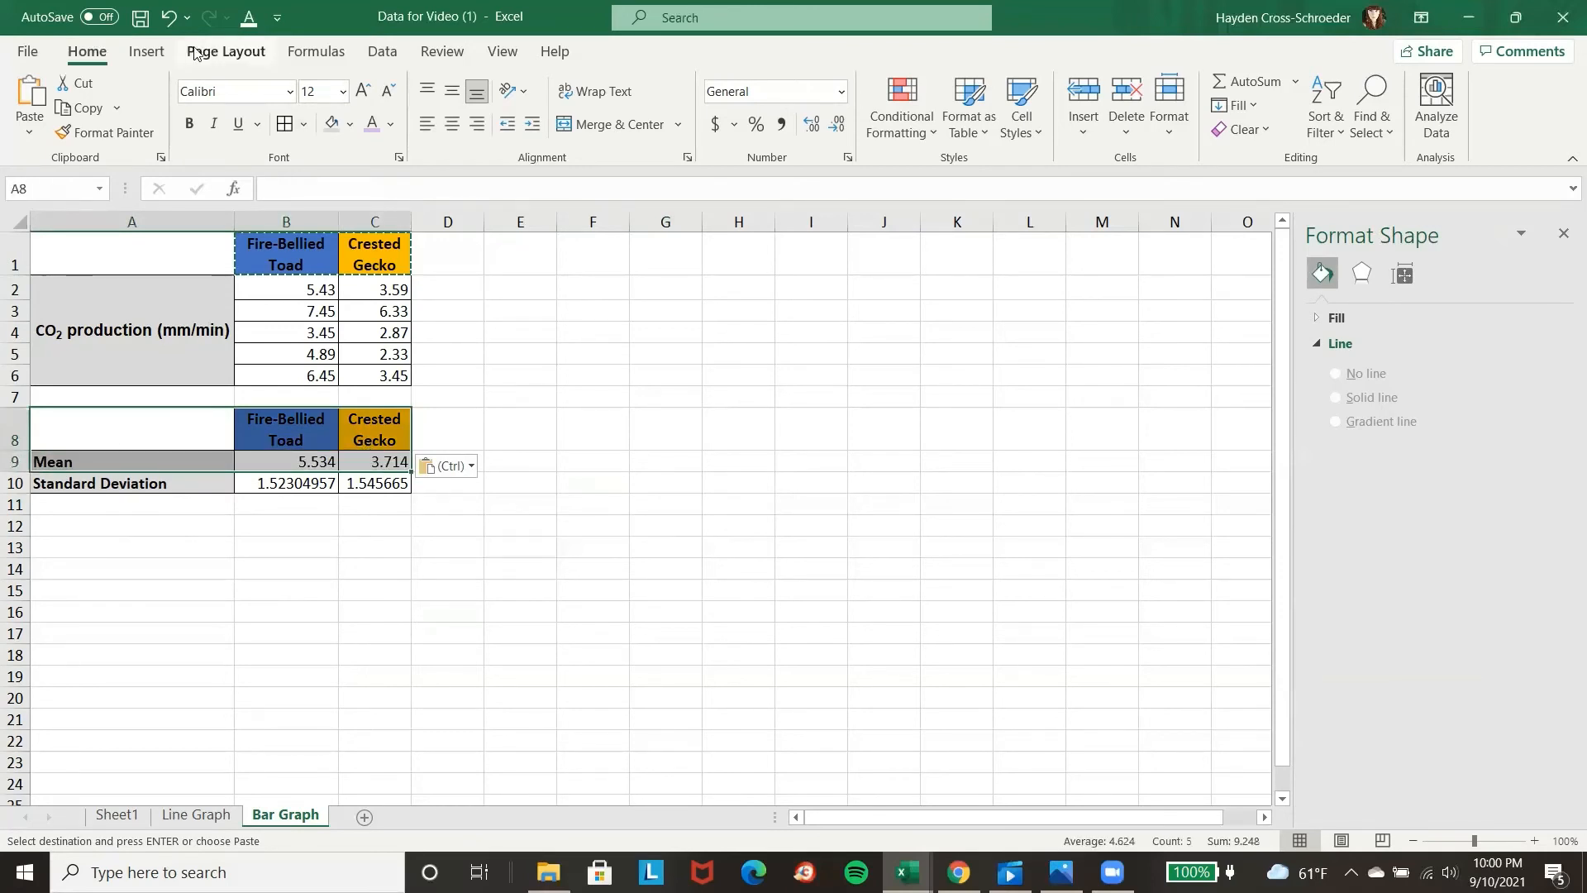
click(154, 53)
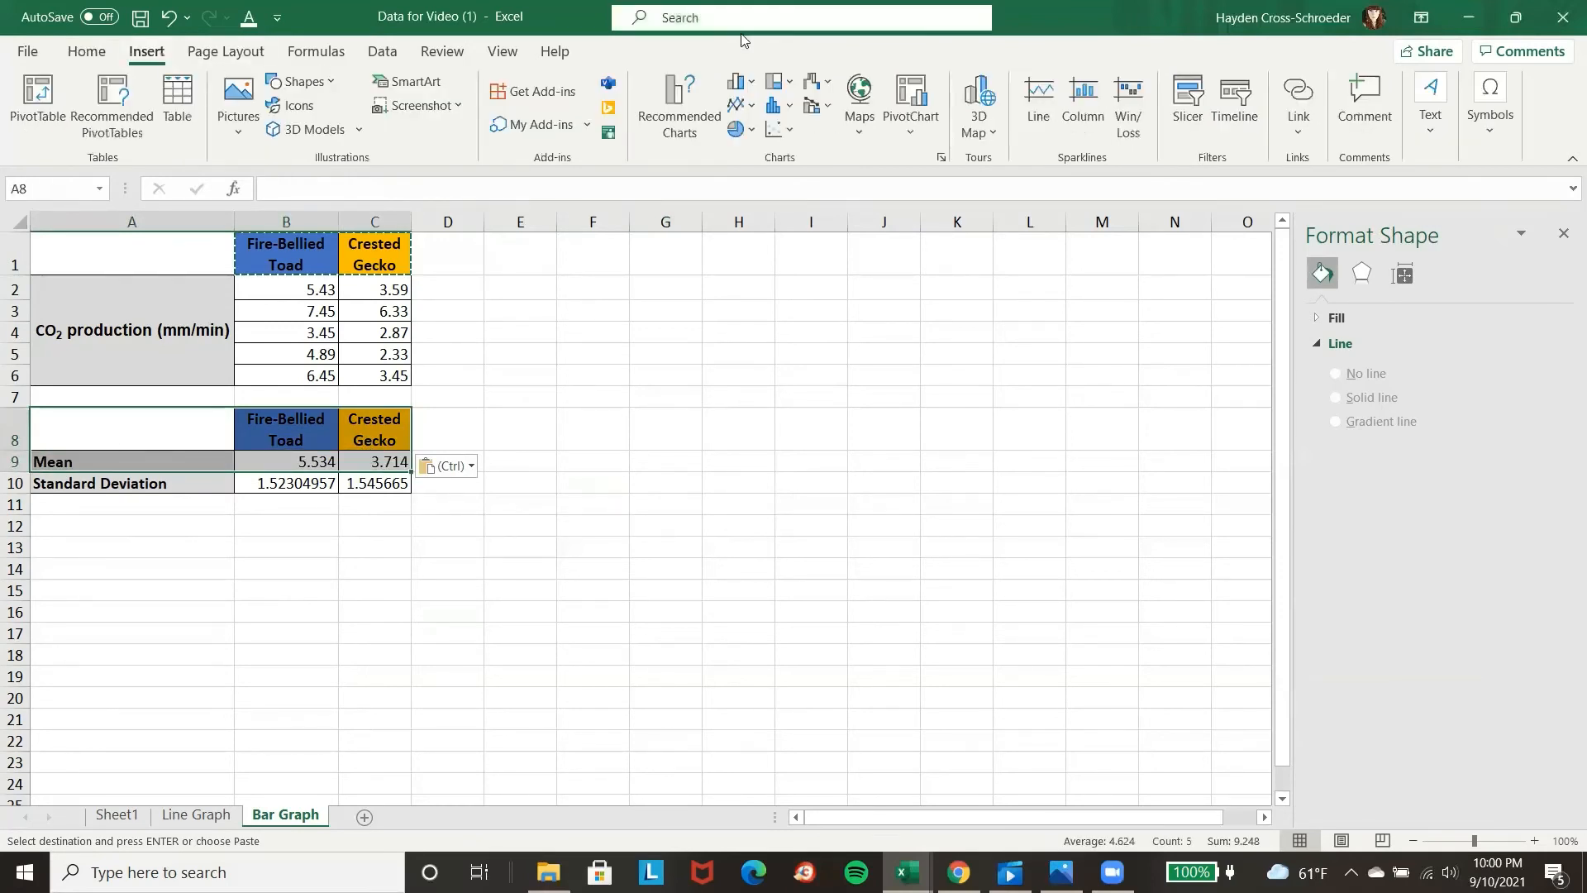
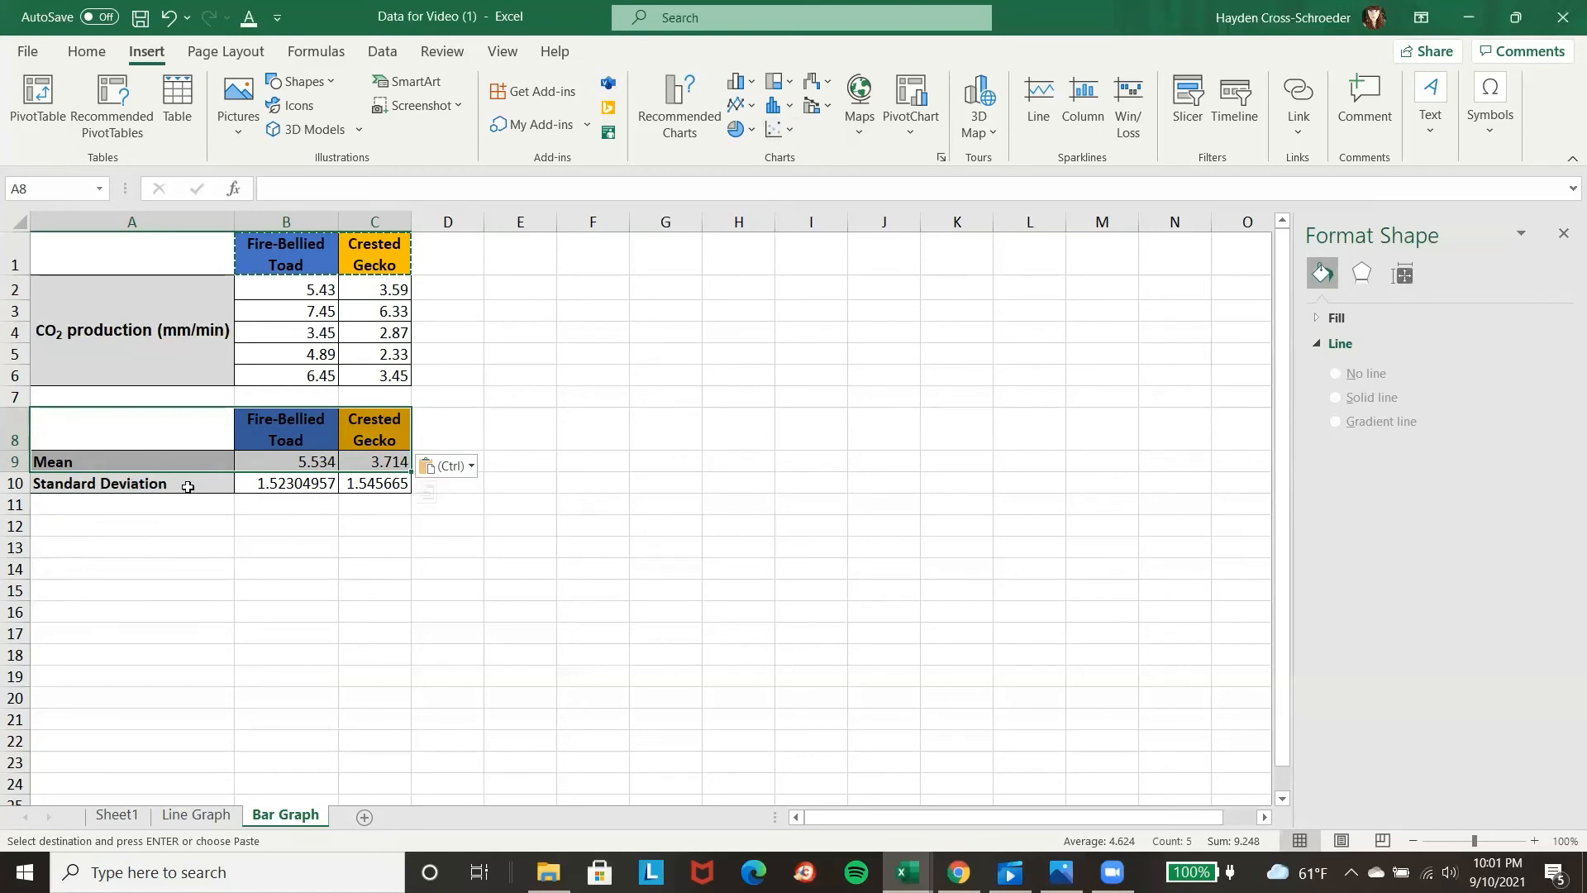
Insert a 2-D clustered column chart of the mean values and move it beside the data tables.
click(755, 84)
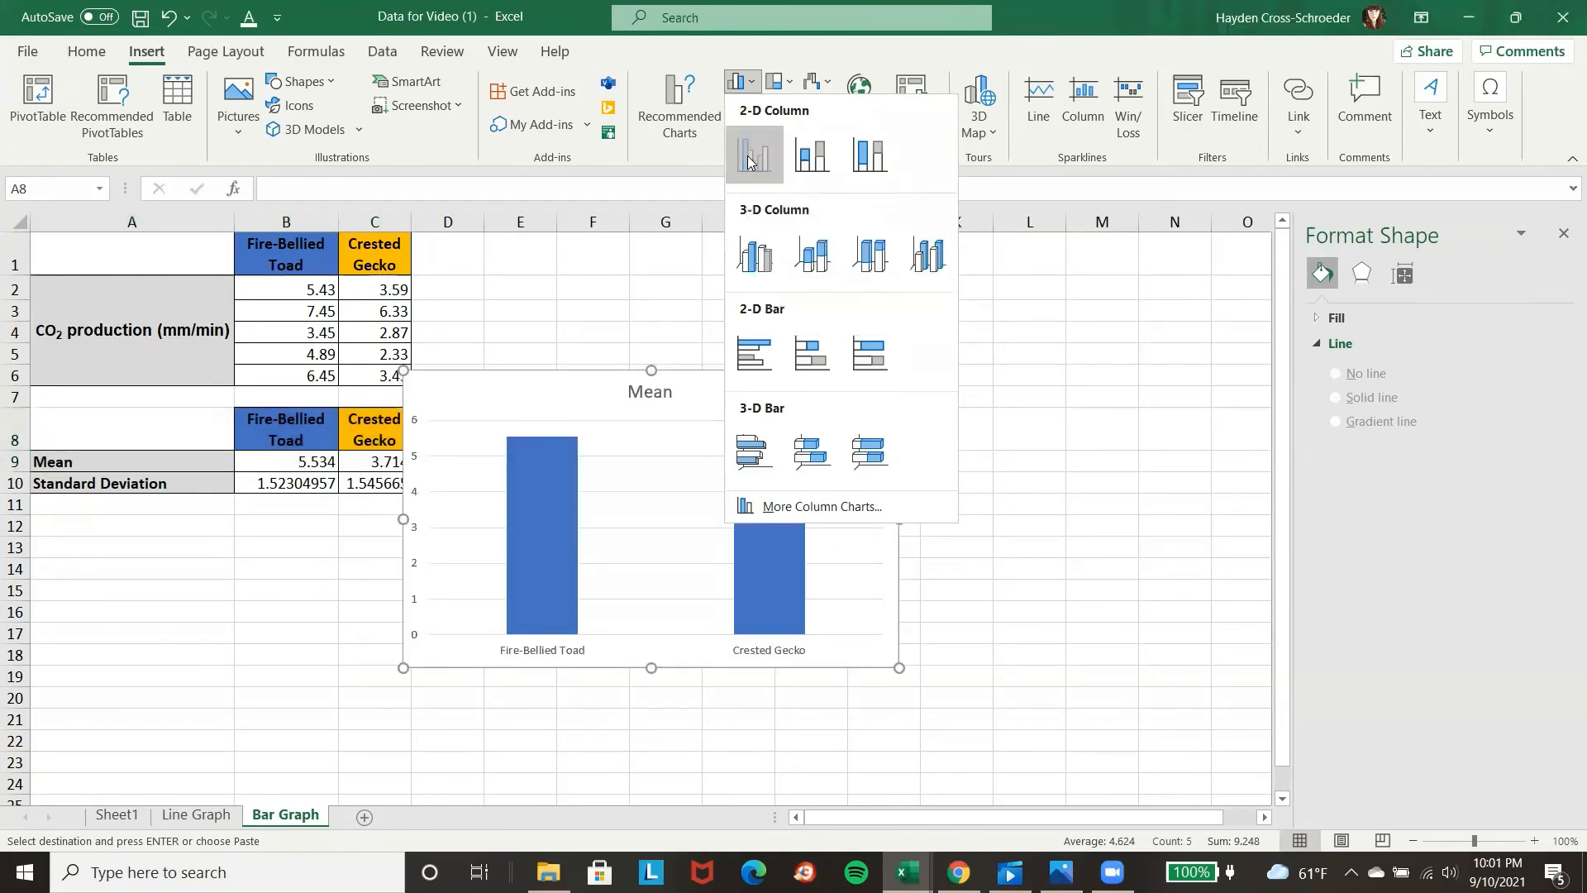
click(749, 159)
drag(713, 374, 808, 290)
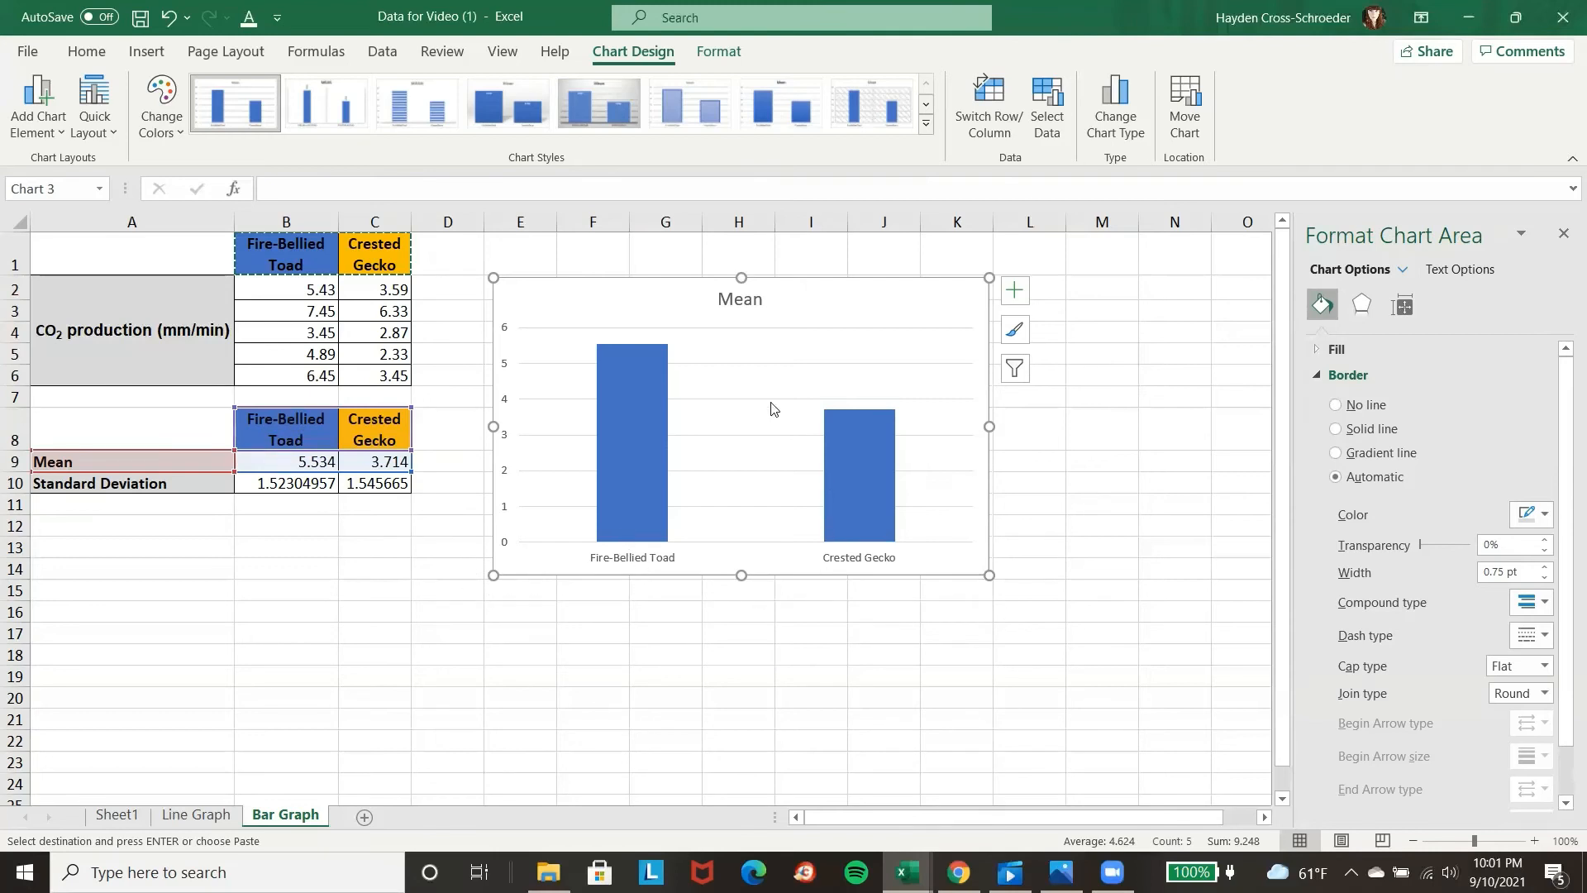
Delete the Mean title from the column chart.
click(746, 303)
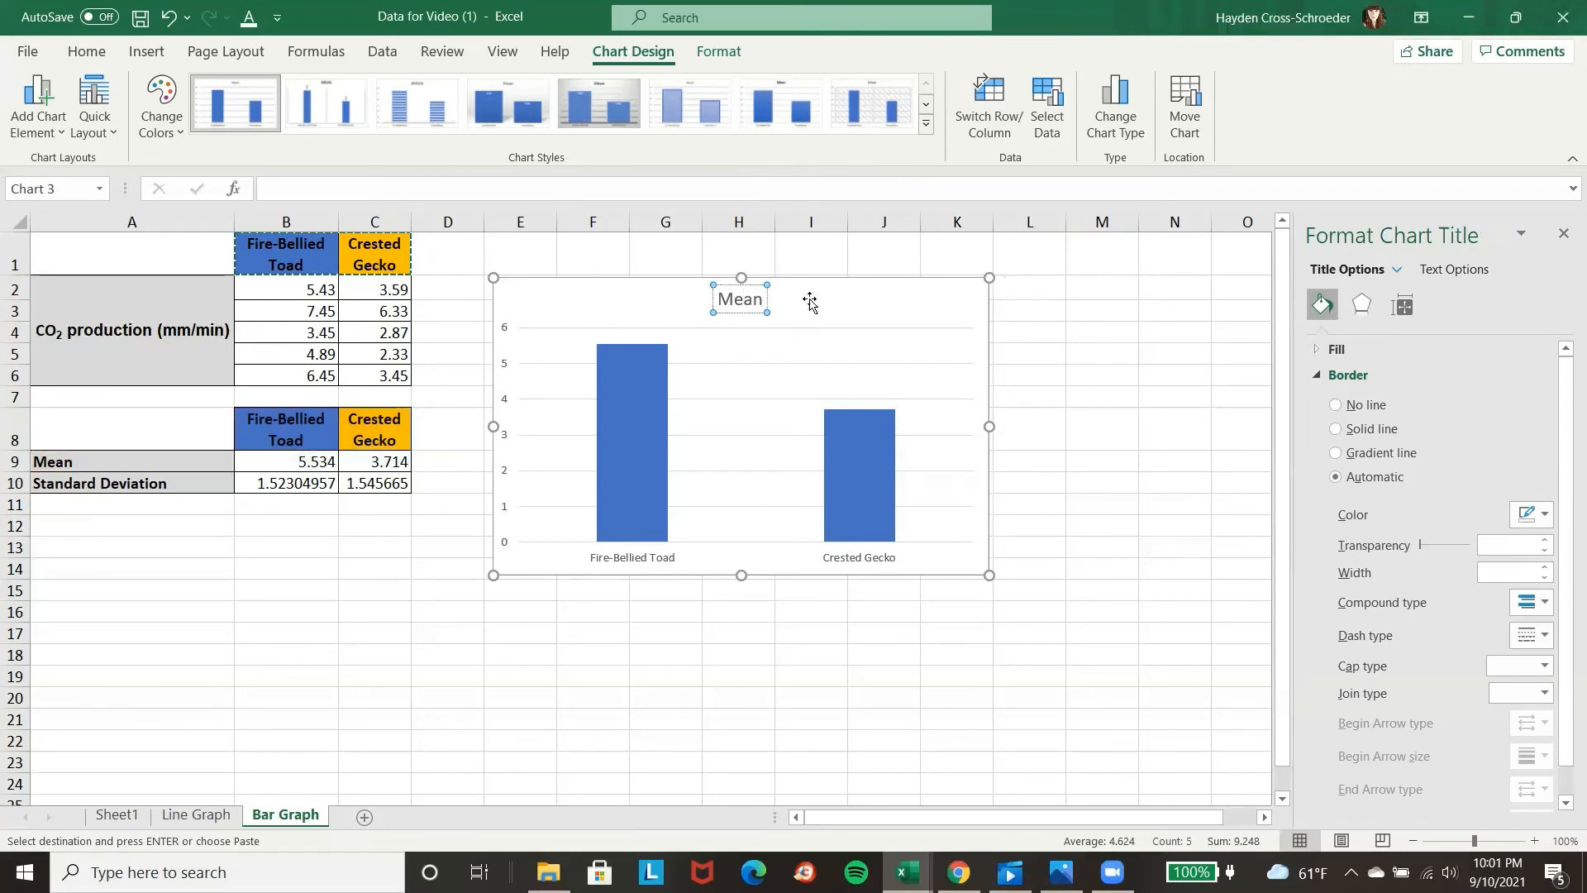
click(806, 301)
click(756, 300)
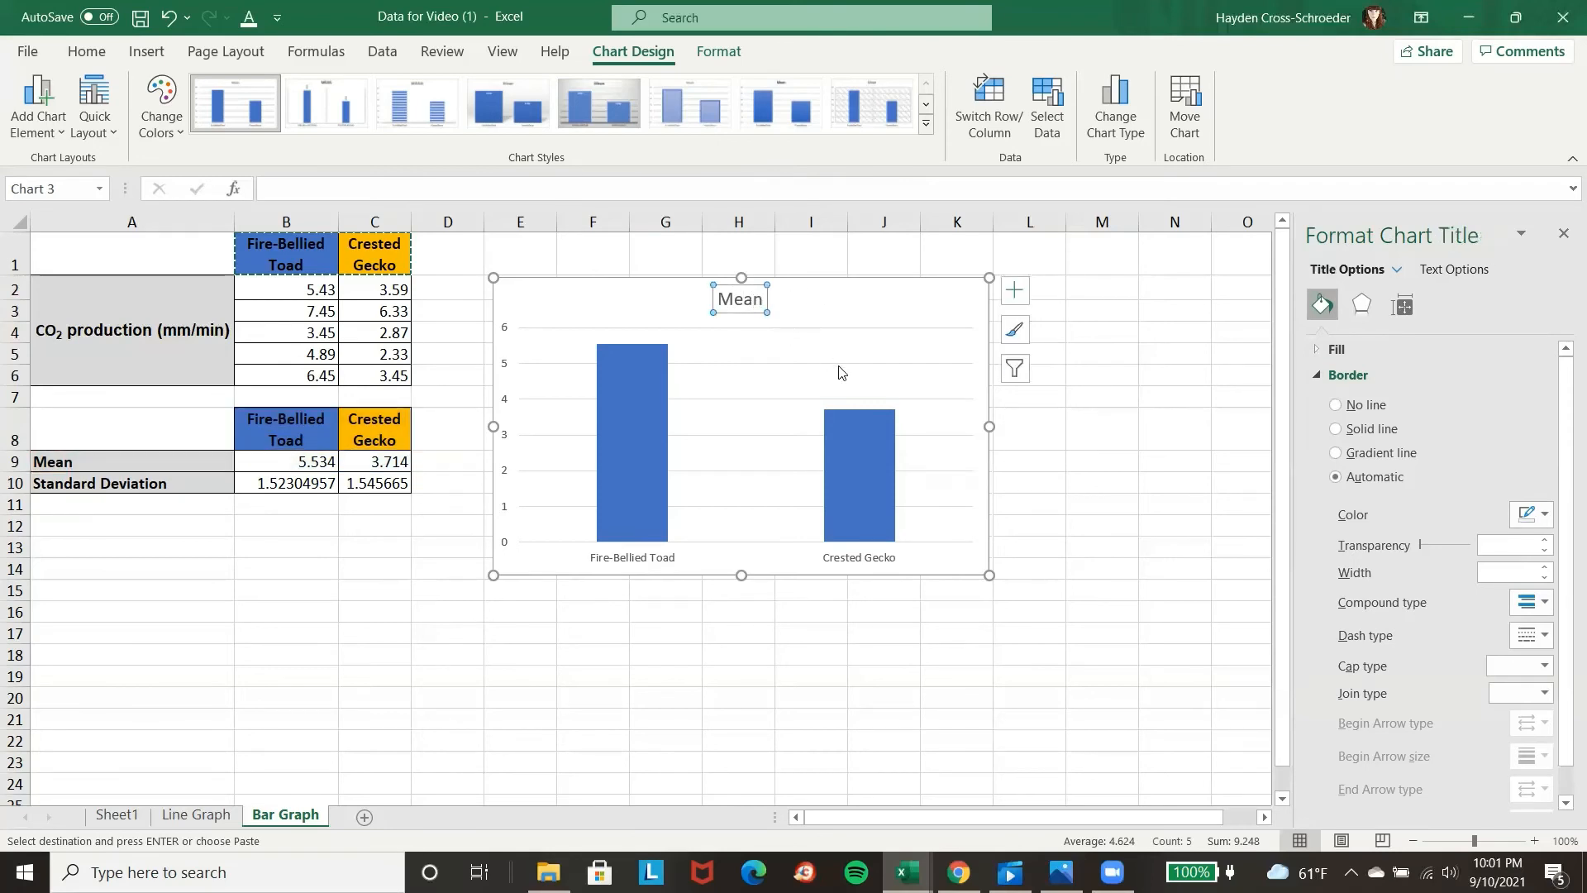
key(Delete)
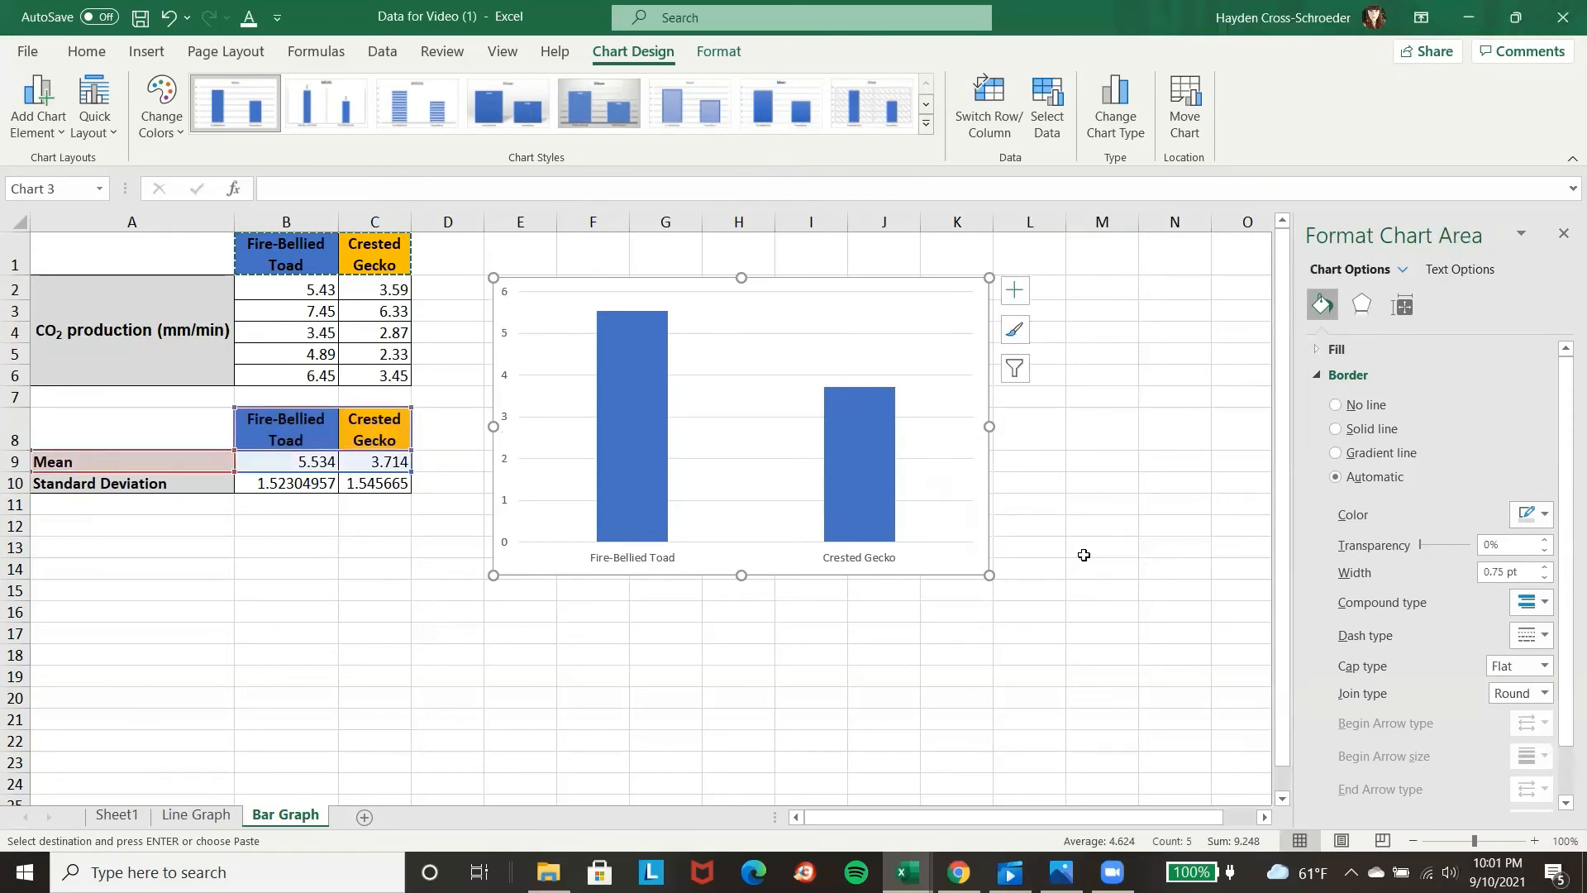
mouse_move(629, 459)
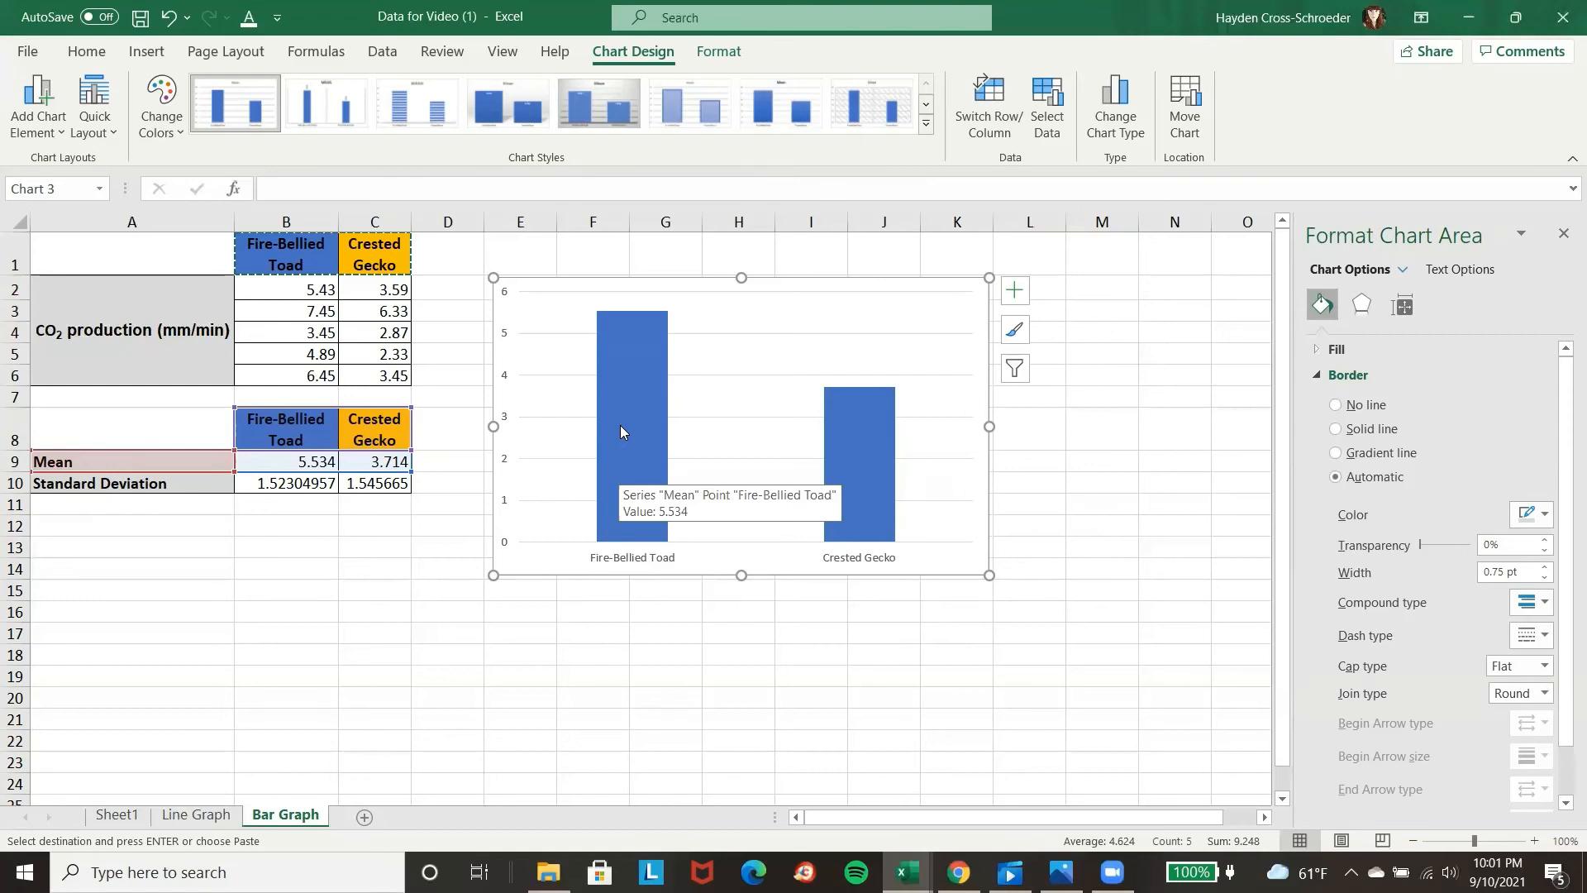
click(867, 459)
right_click(866, 454)
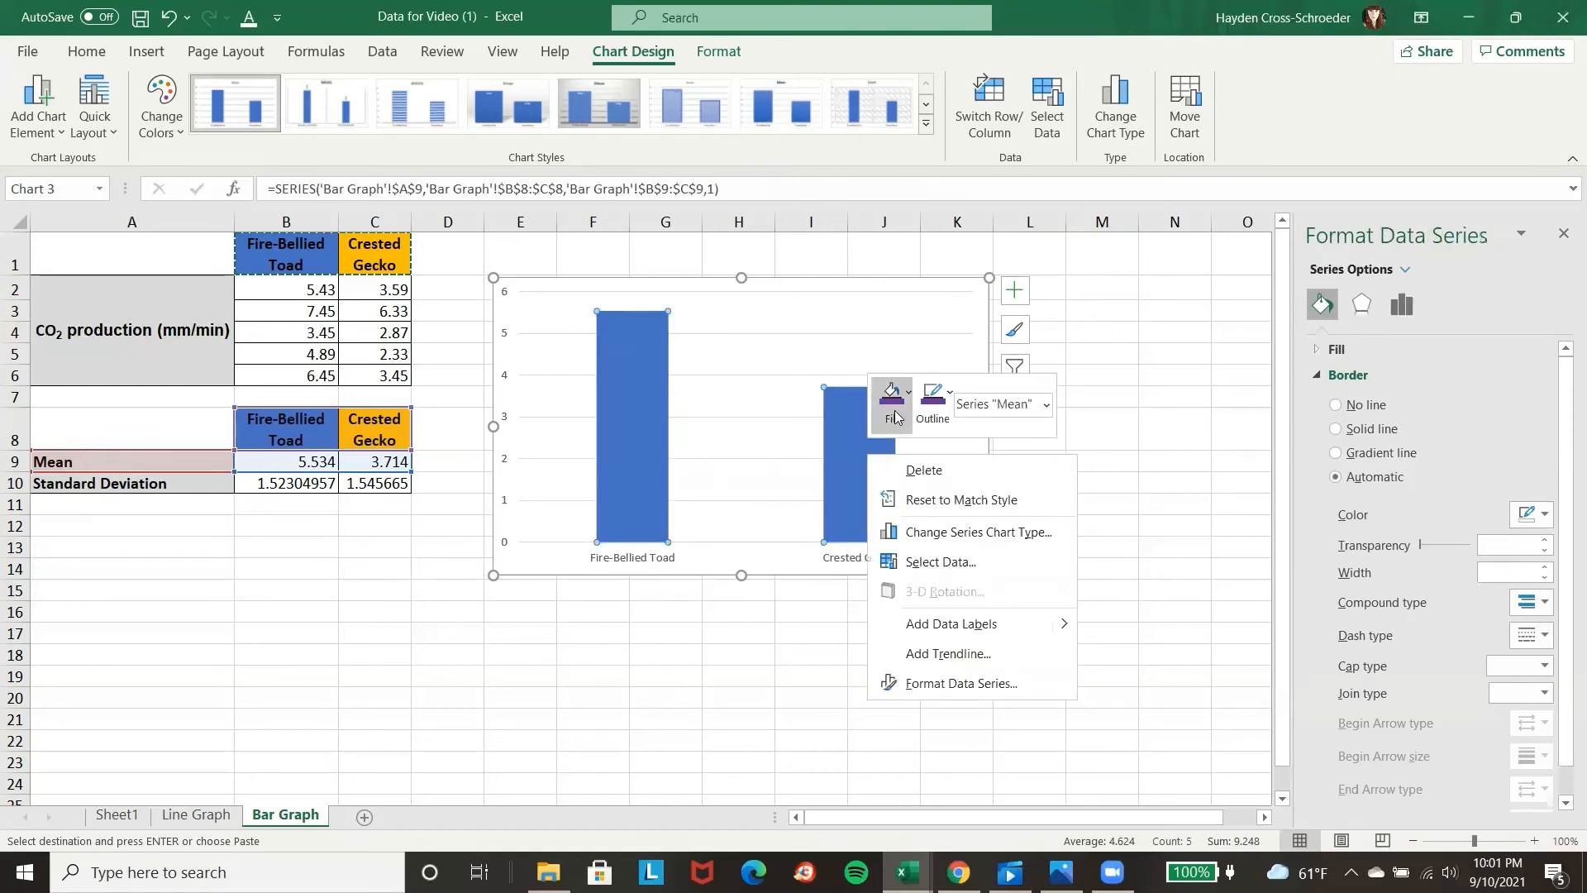
key(Escape)
click(1108, 630)
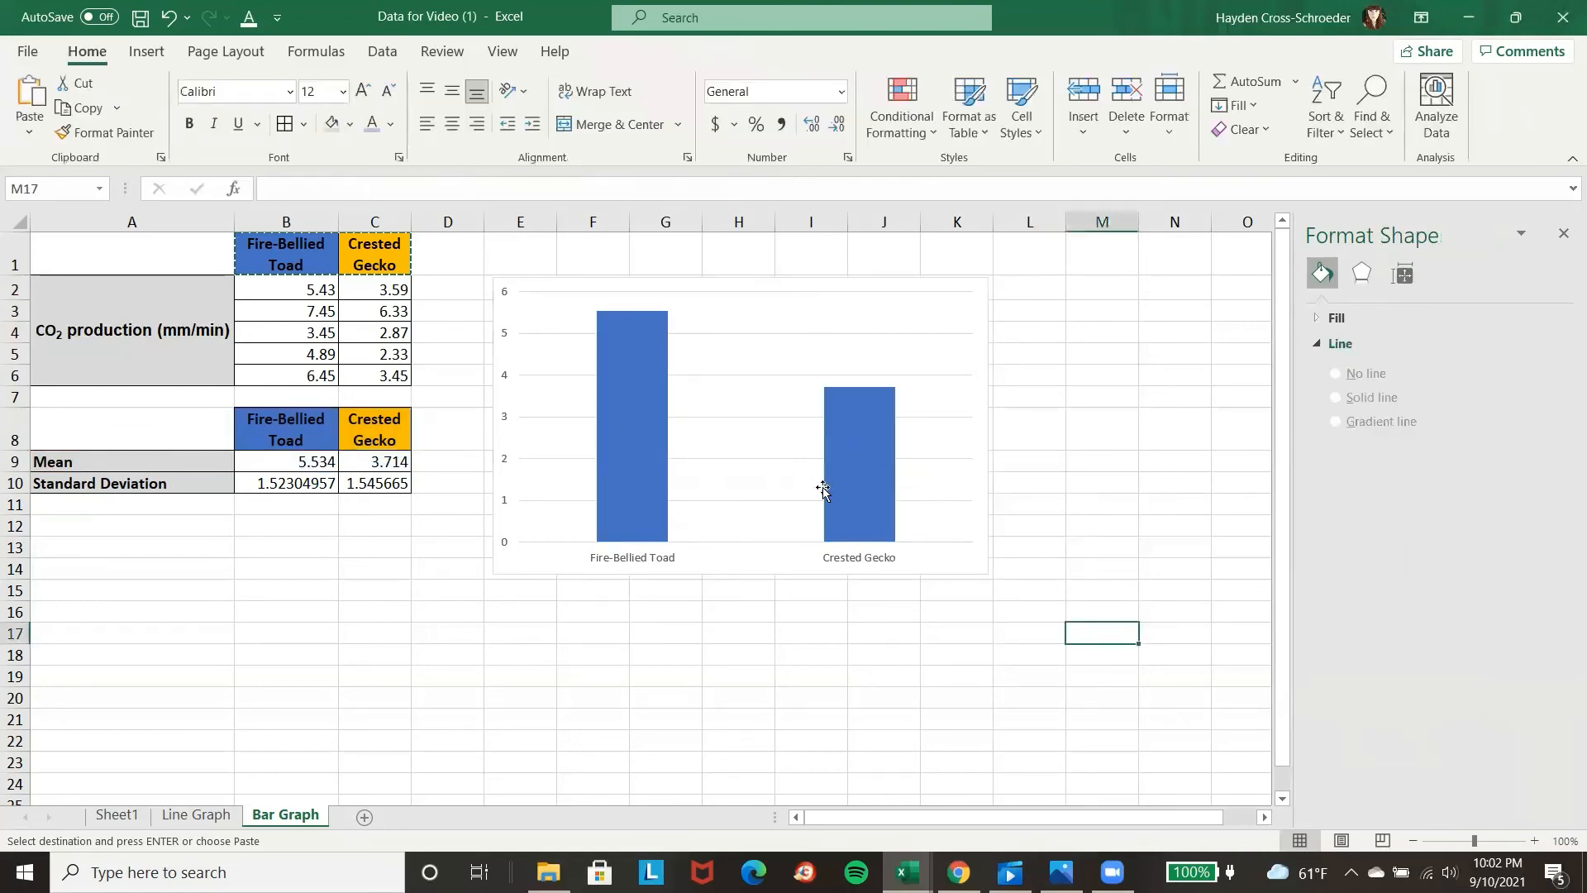
click(848, 480)
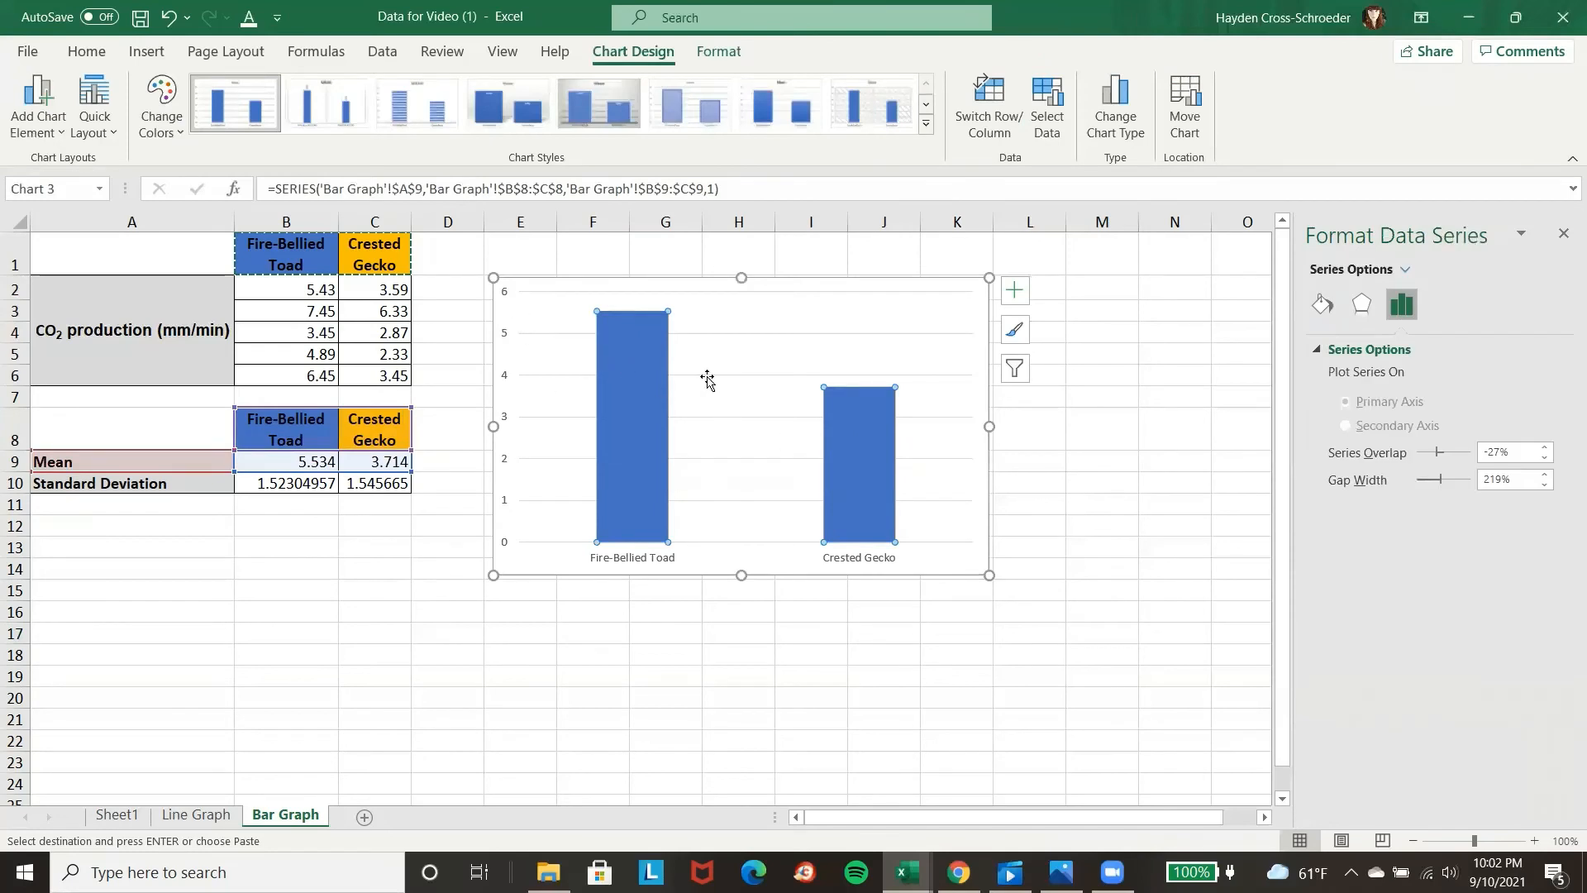
click(853, 445)
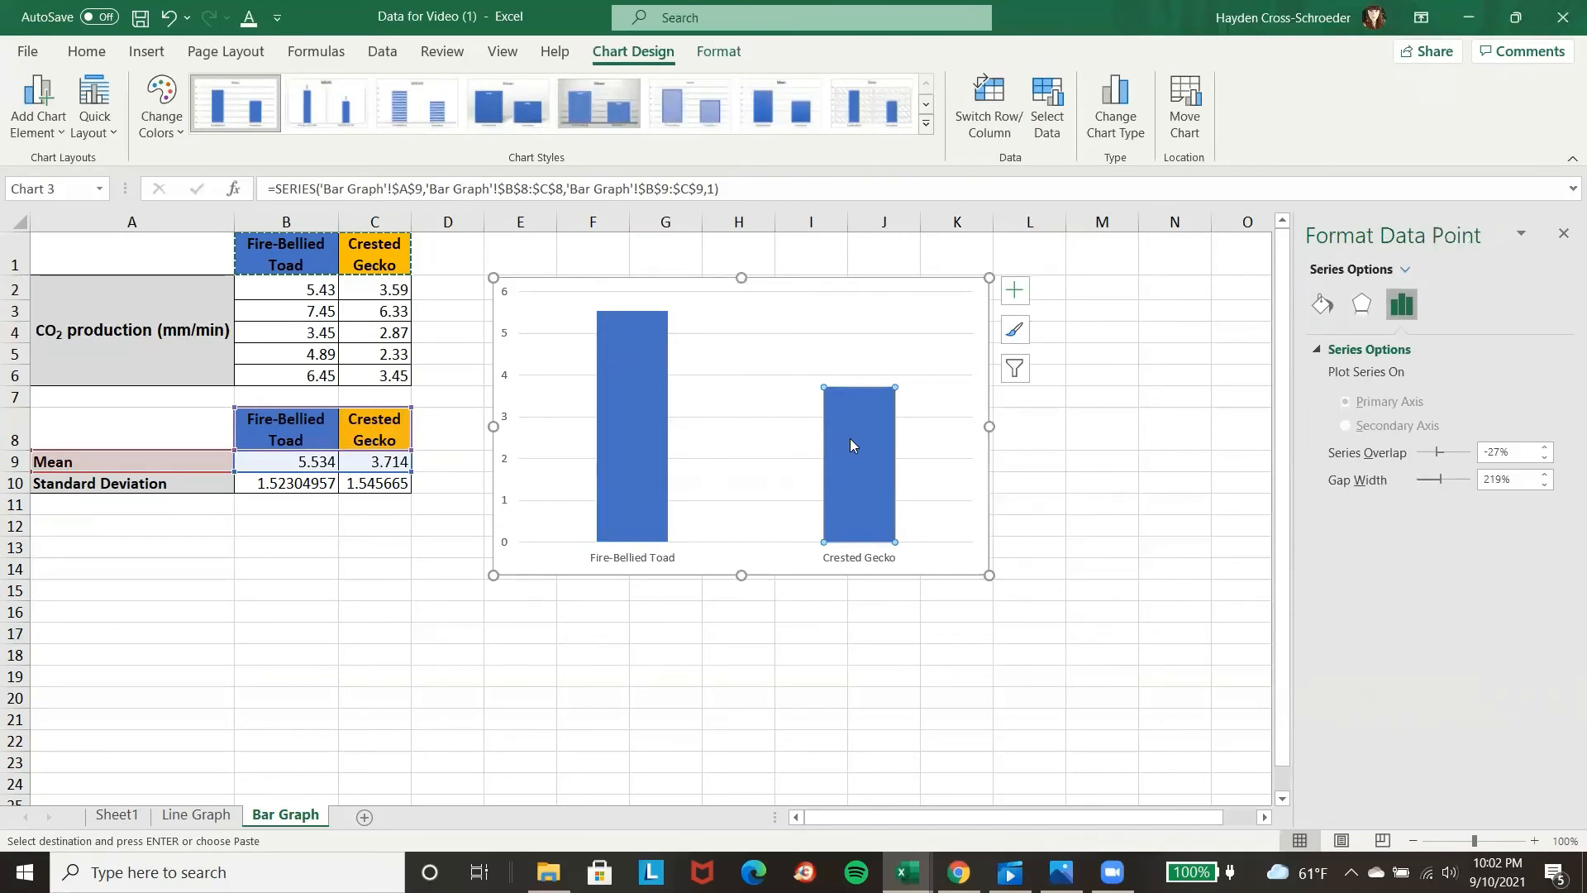
click(649, 635)
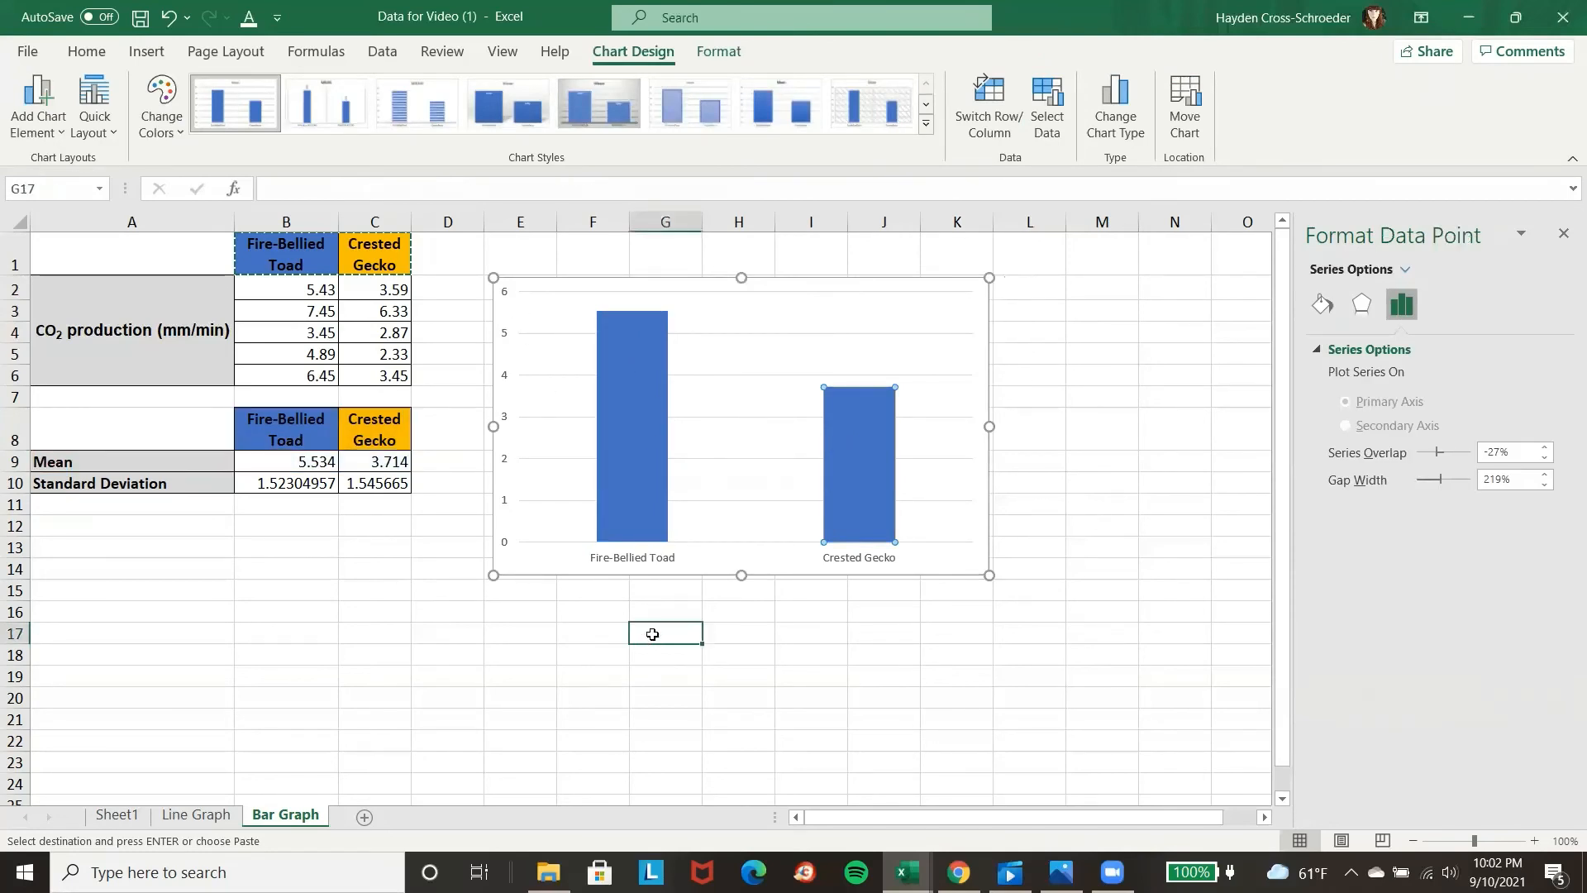
Give only the Crested Gecko bar a gold fill and a matching gold outline.
click(638, 432)
click(868, 468)
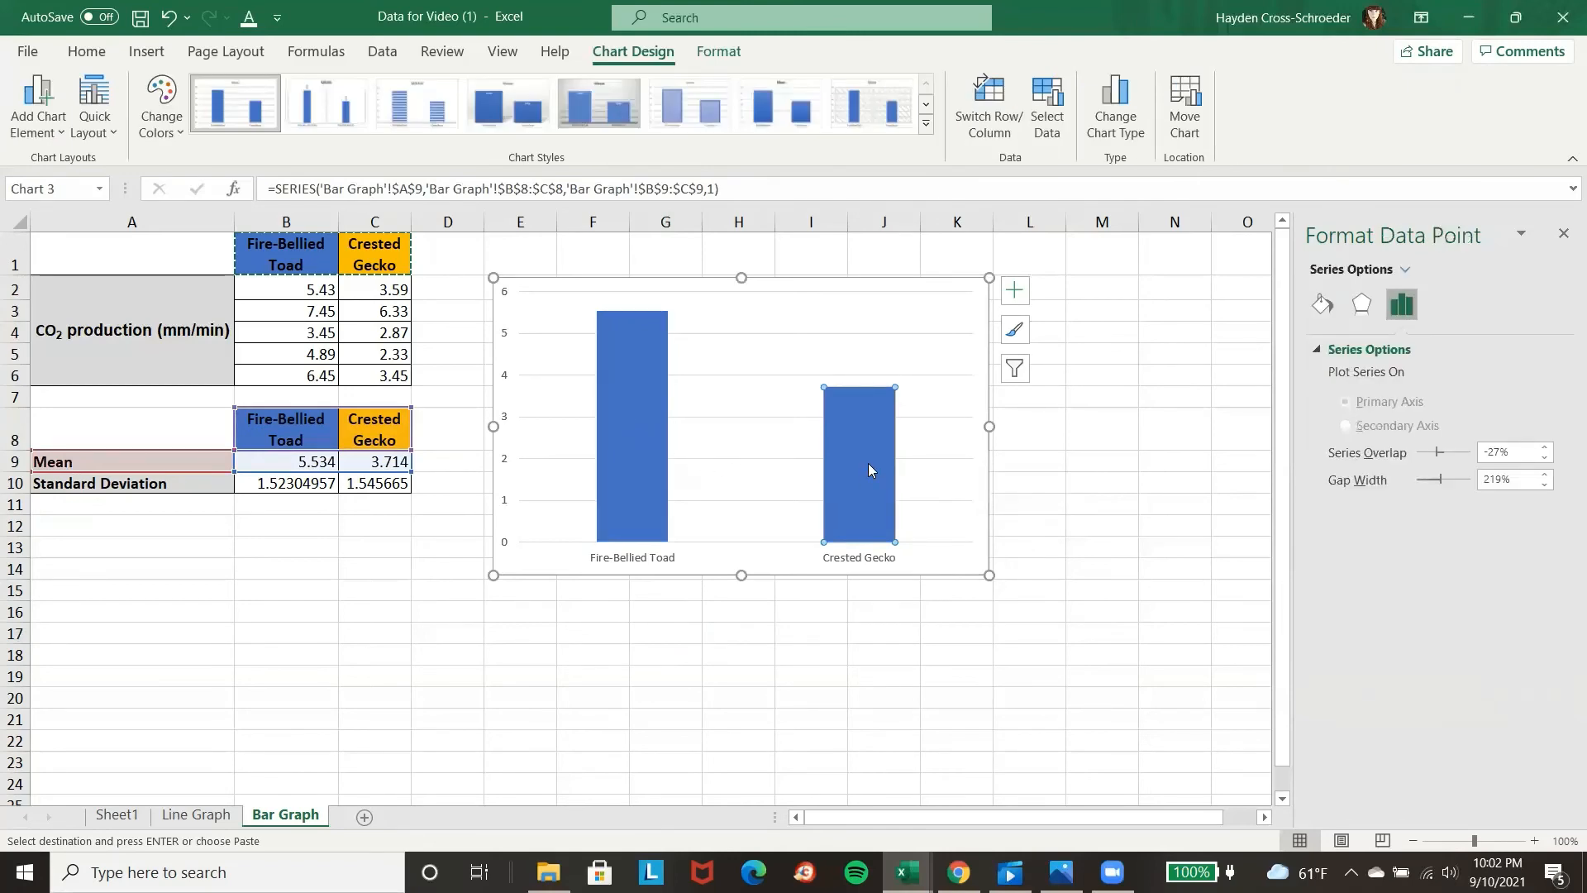
right_click(868, 463)
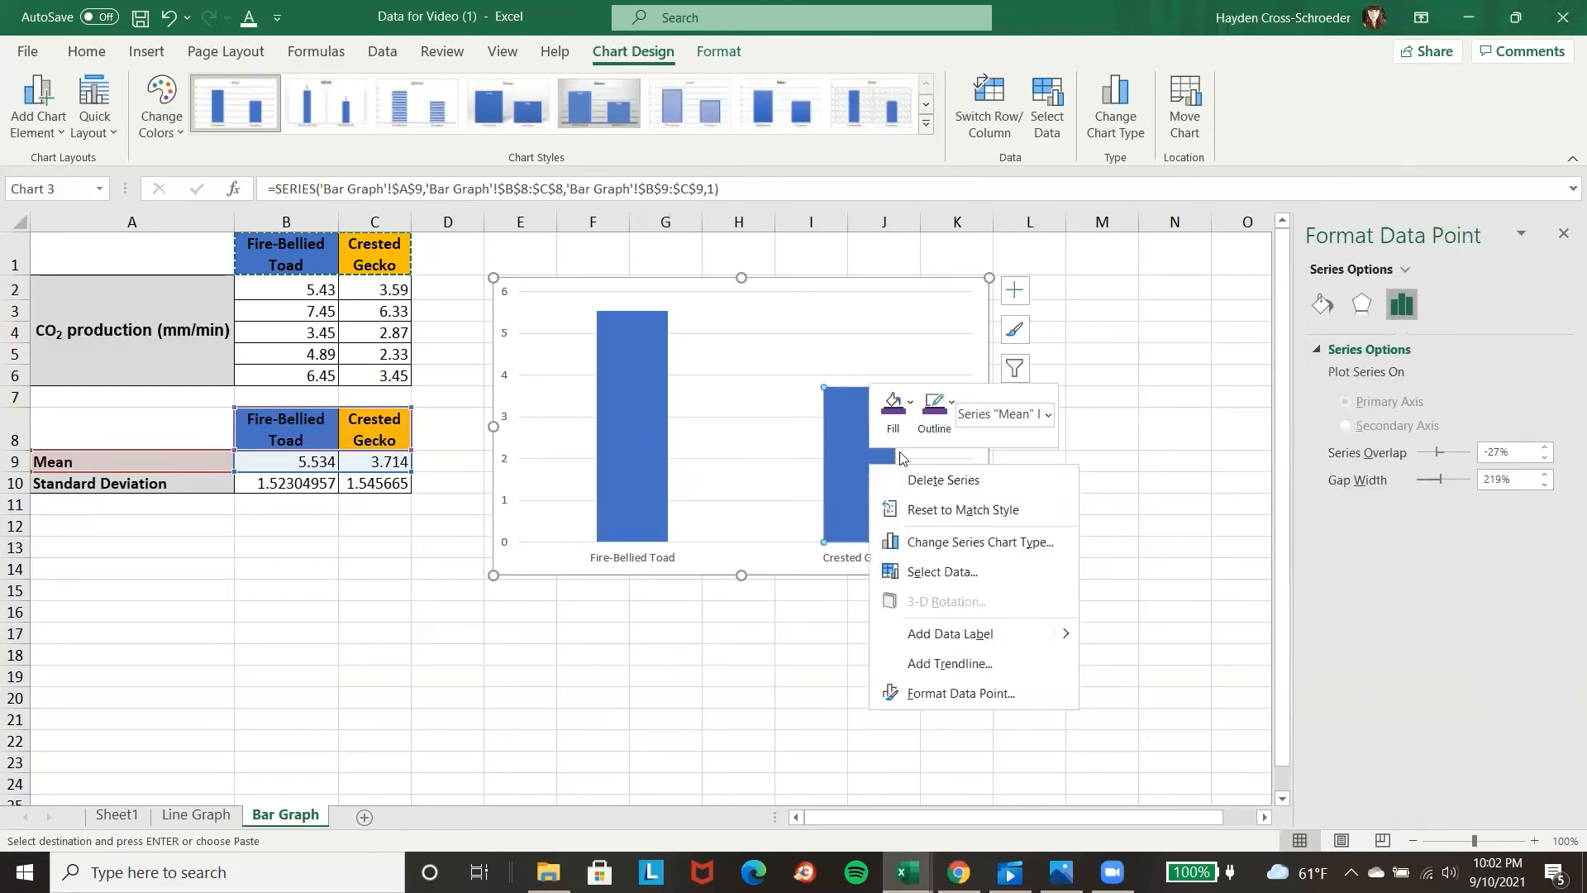
click(910, 402)
click(995, 515)
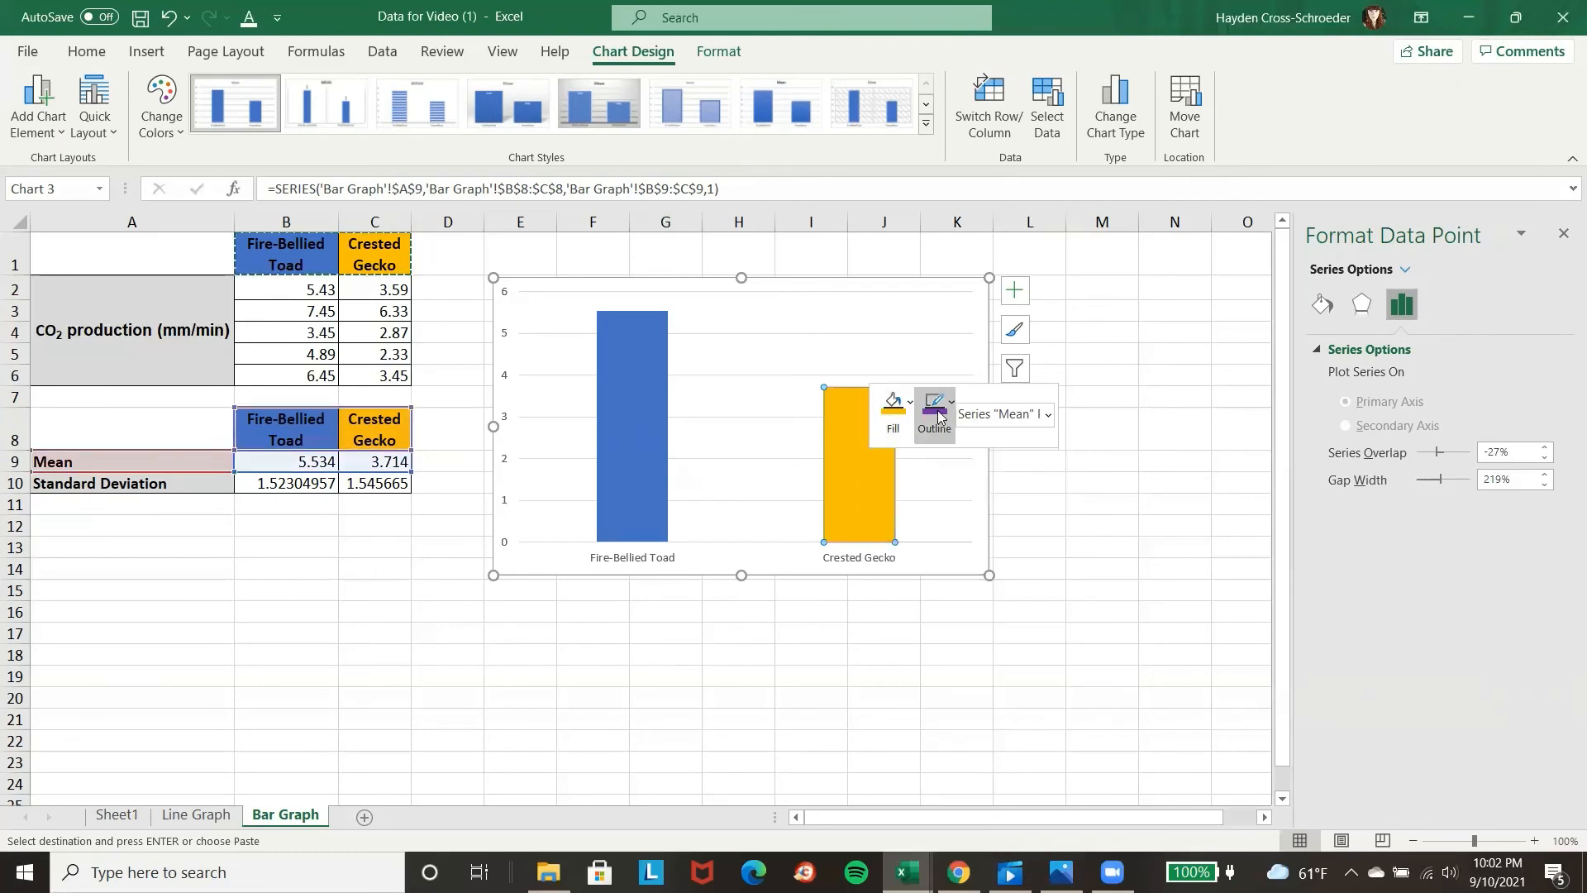
click(951, 402)
click(1038, 514)
click(1112, 502)
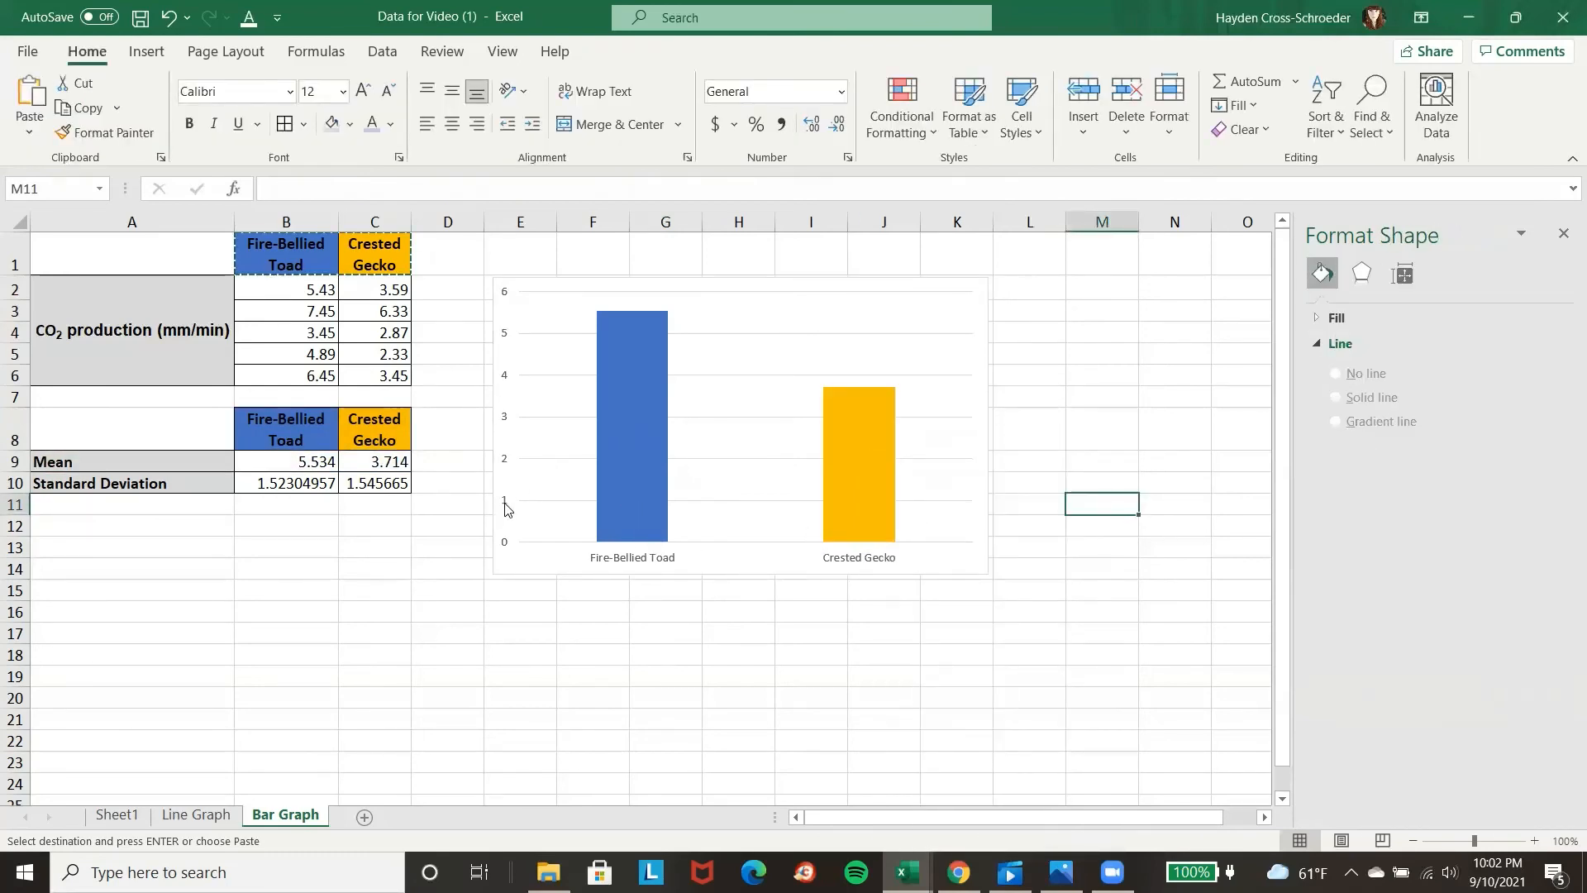
Add a primary horizontal axis title to the chart and set its text to "Reptiles".
click(537, 561)
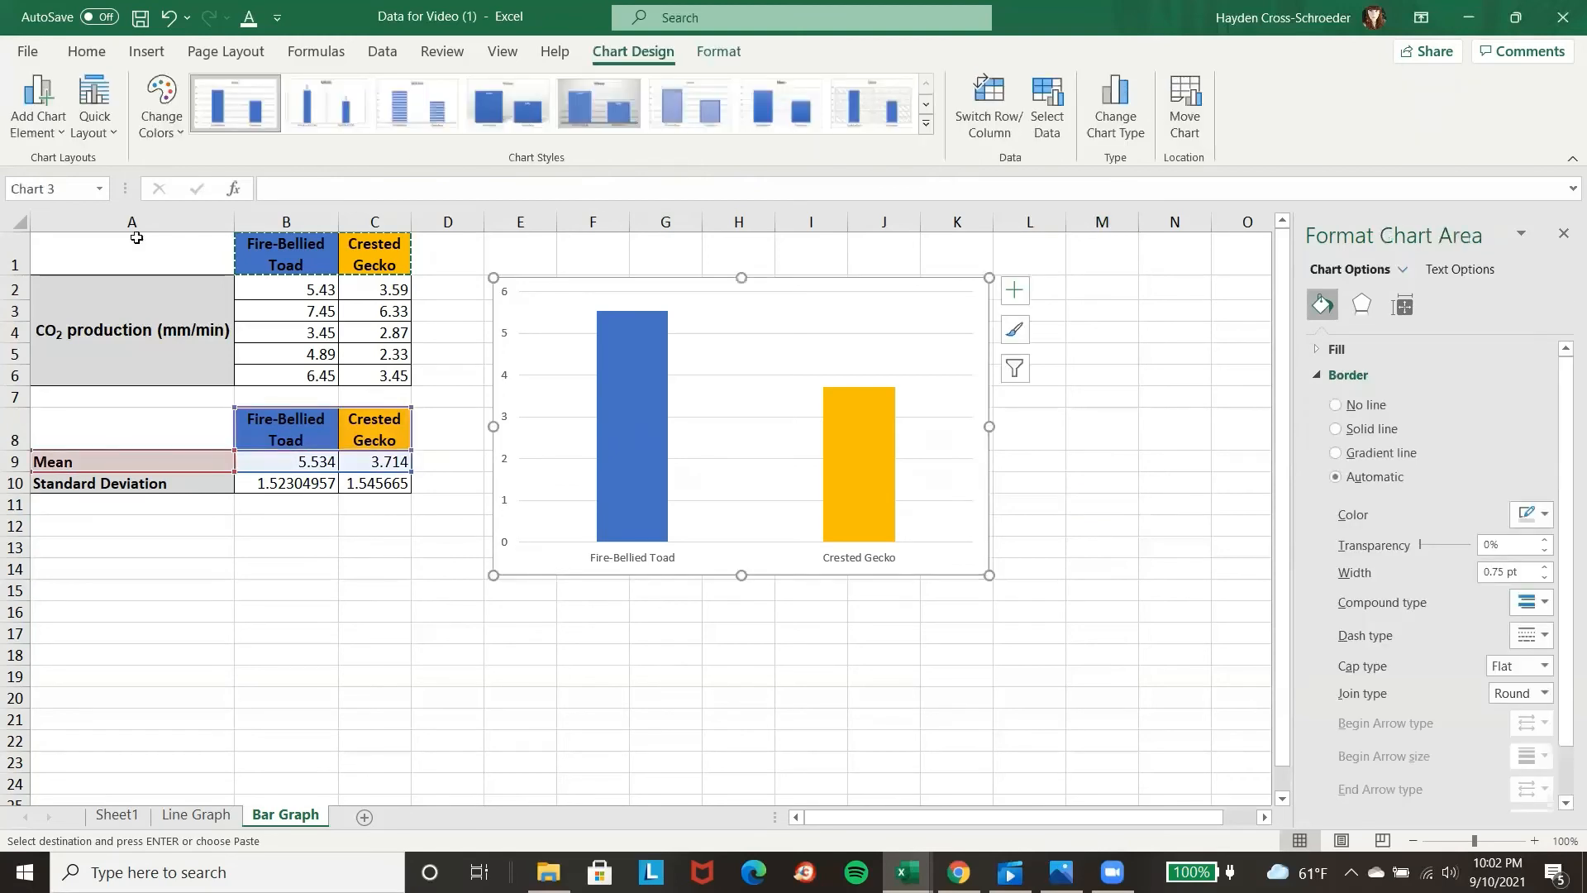
click(12, 124)
mouse_move(86, 233)
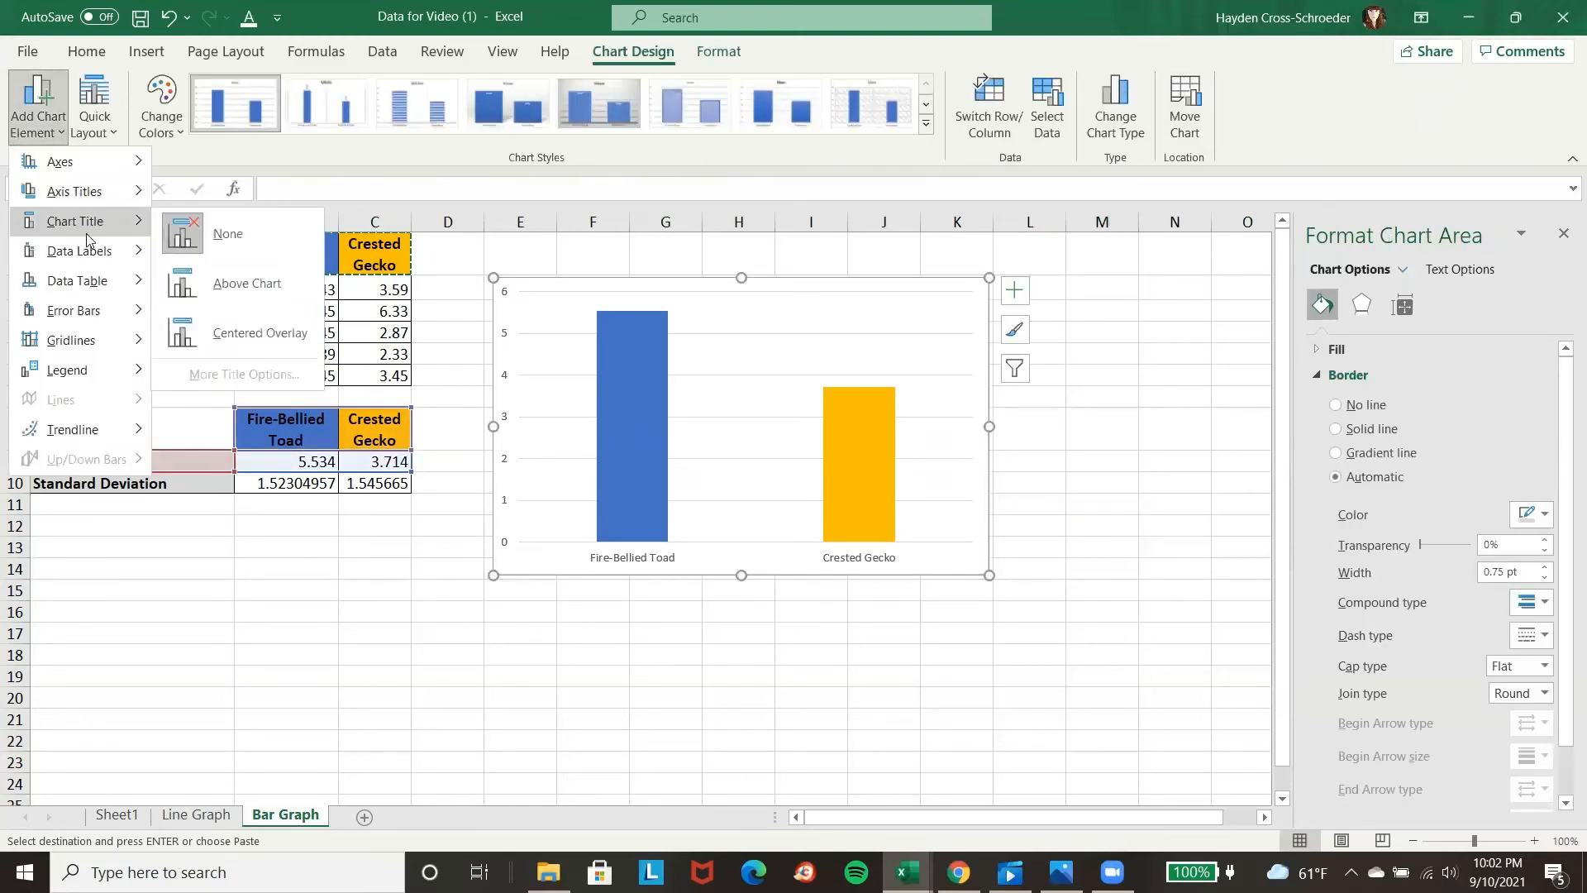
mouse_move(91, 198)
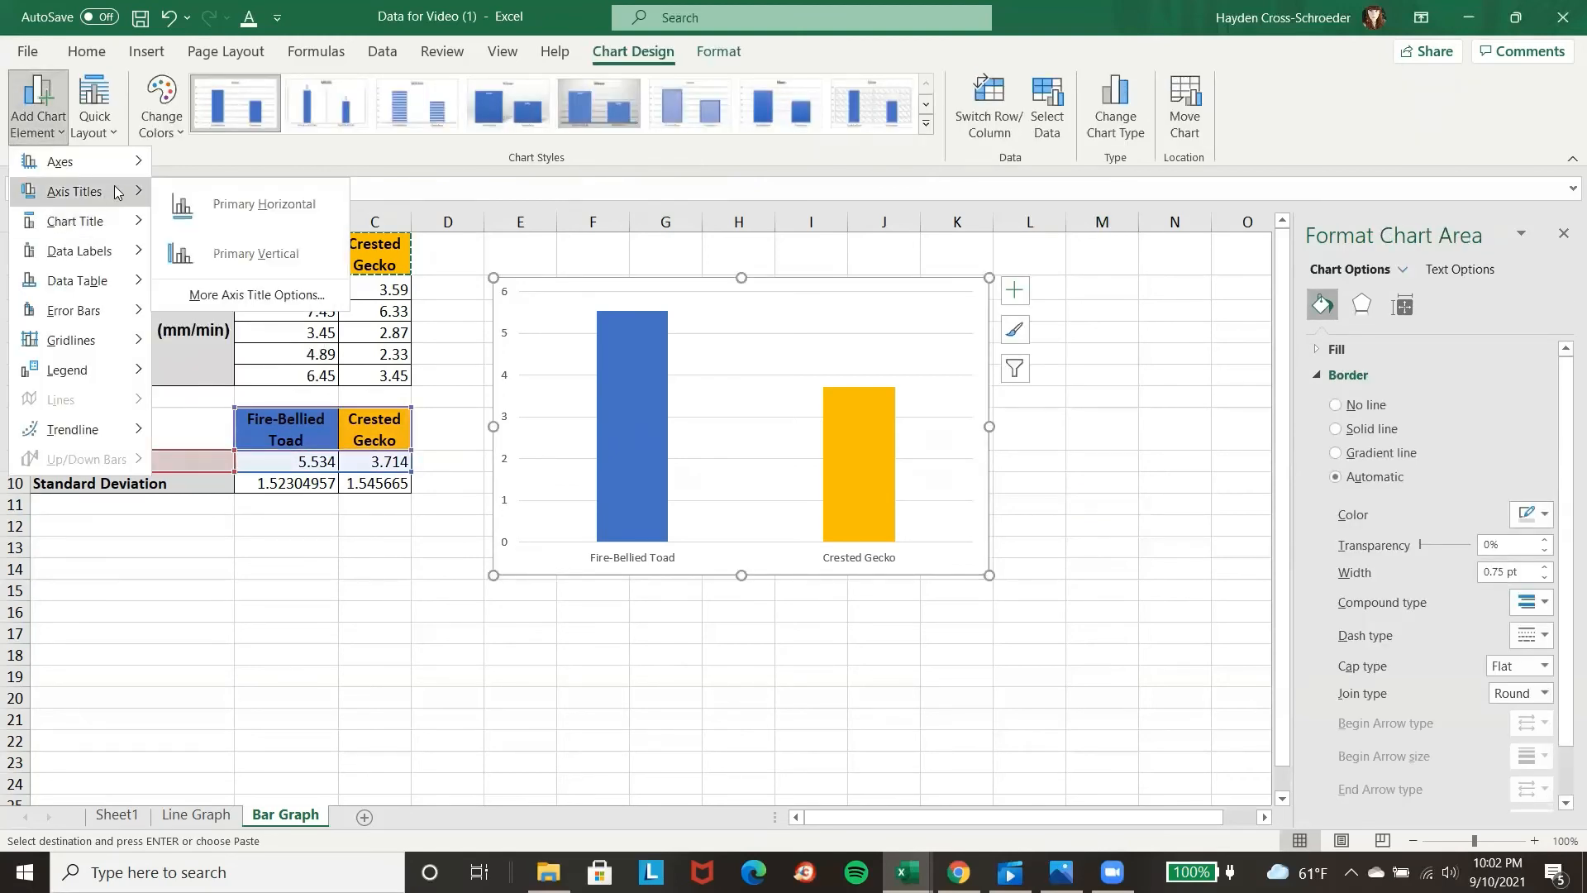
click(201, 211)
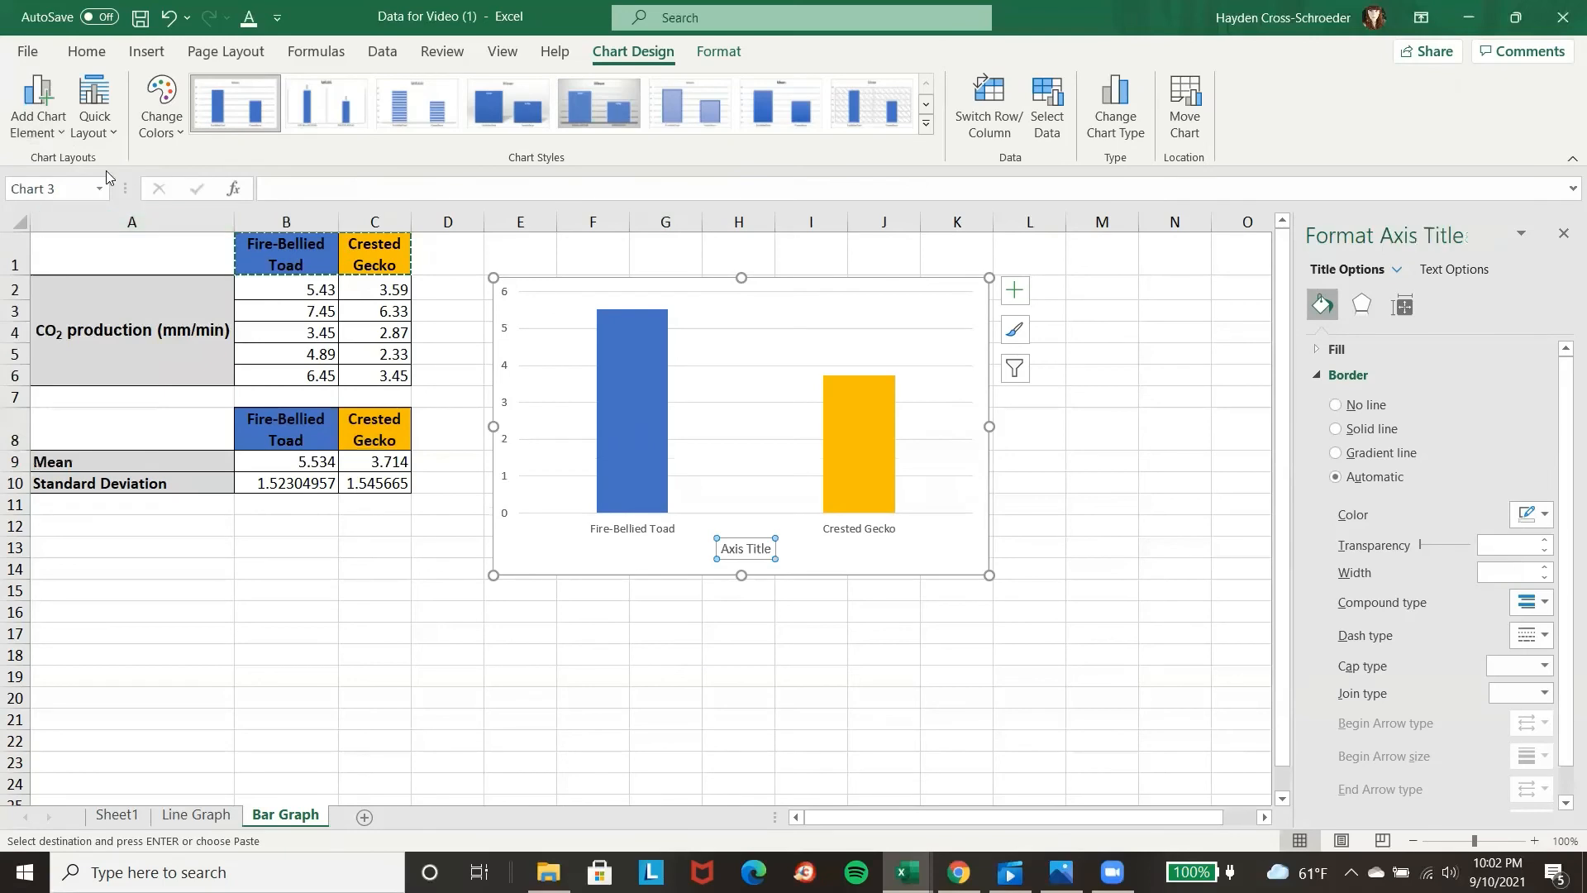
click(742, 552)
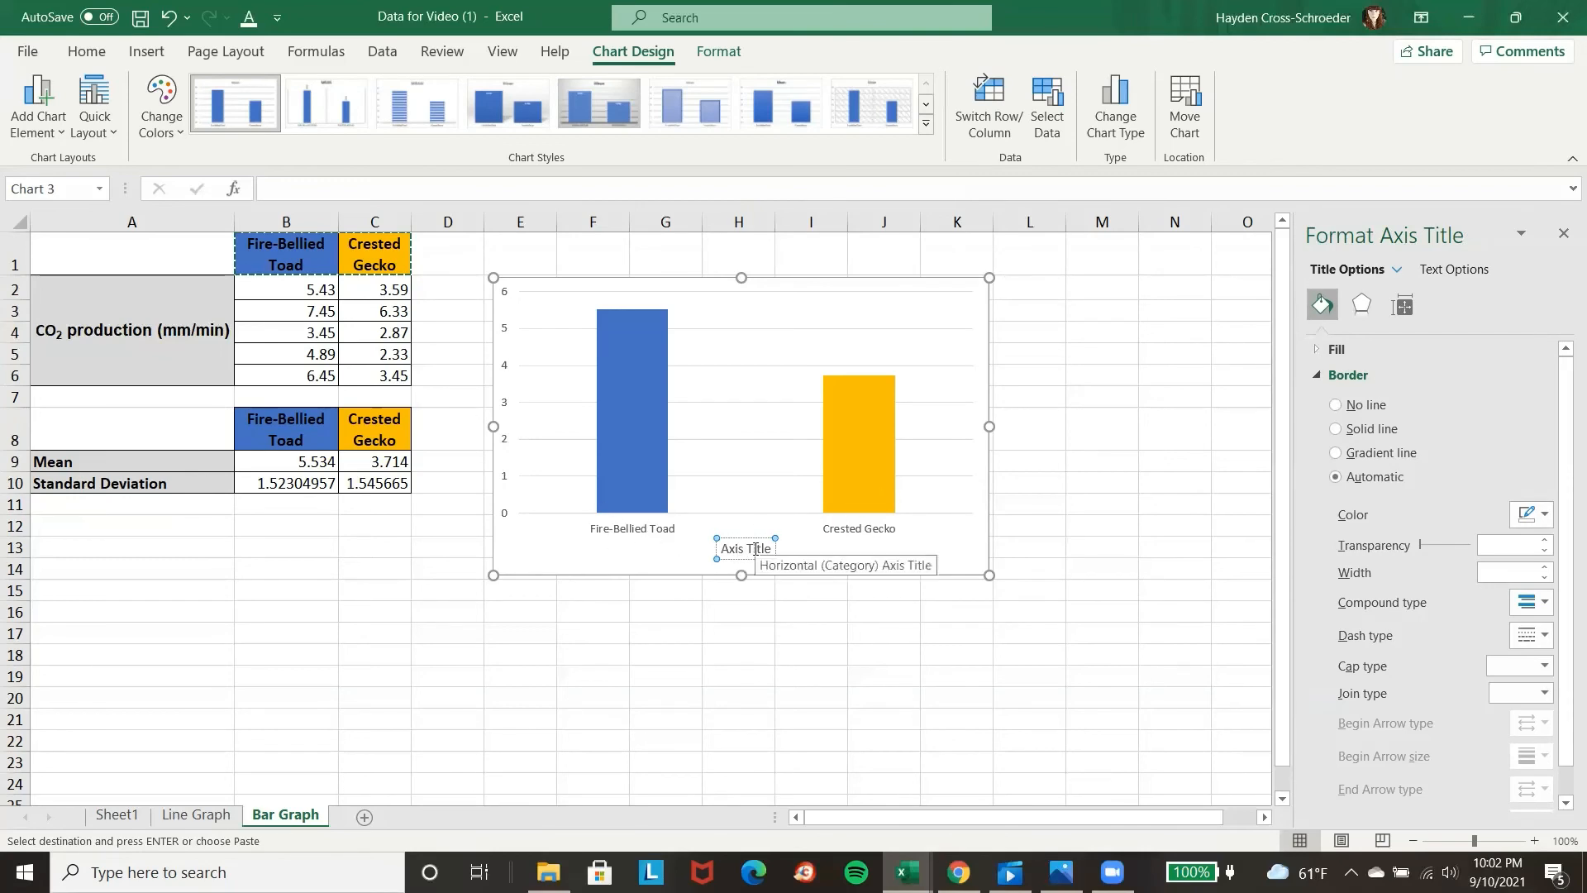
key(ctrl+a)
text(Reptiles)
Add a primary vertical axis title to the chart and set its text to "CO2 production (mm/min)".
click(37, 103)
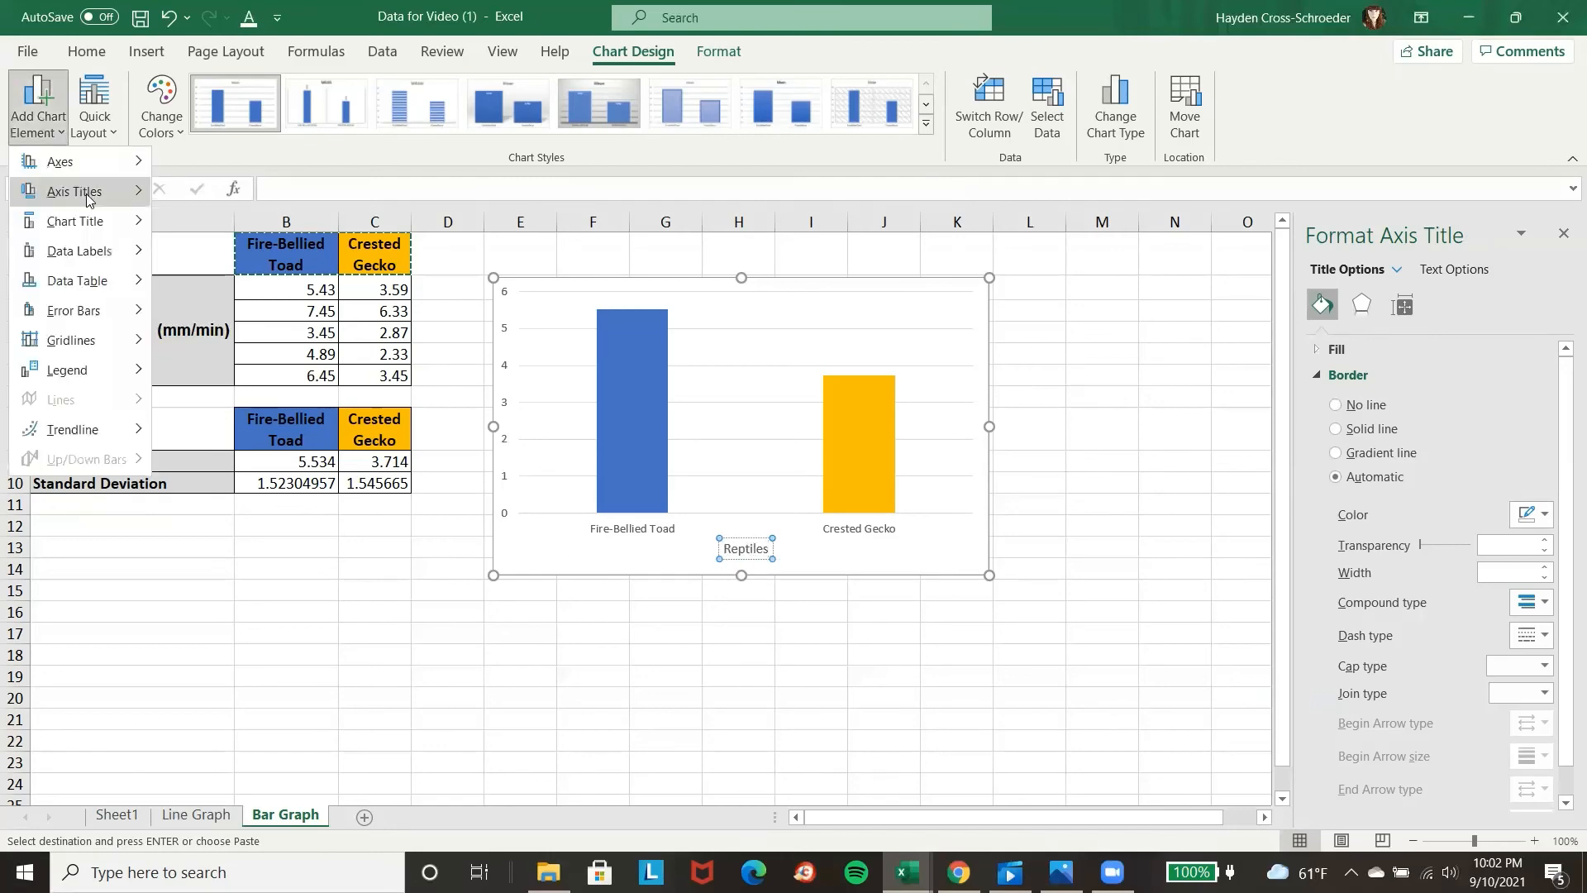
mouse_move(90, 195)
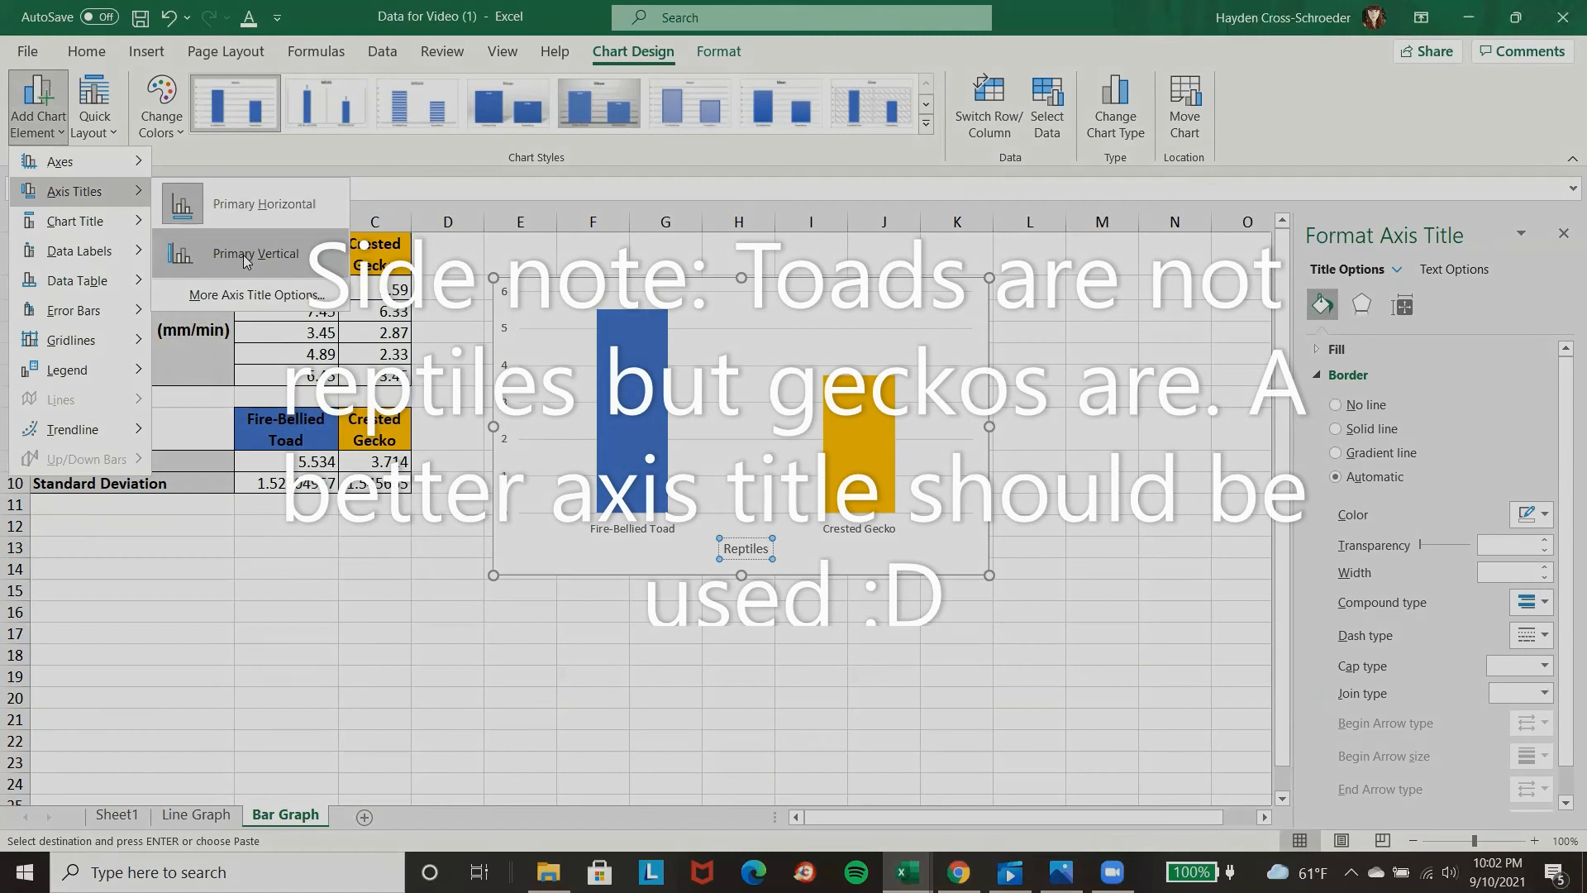
click(236, 251)
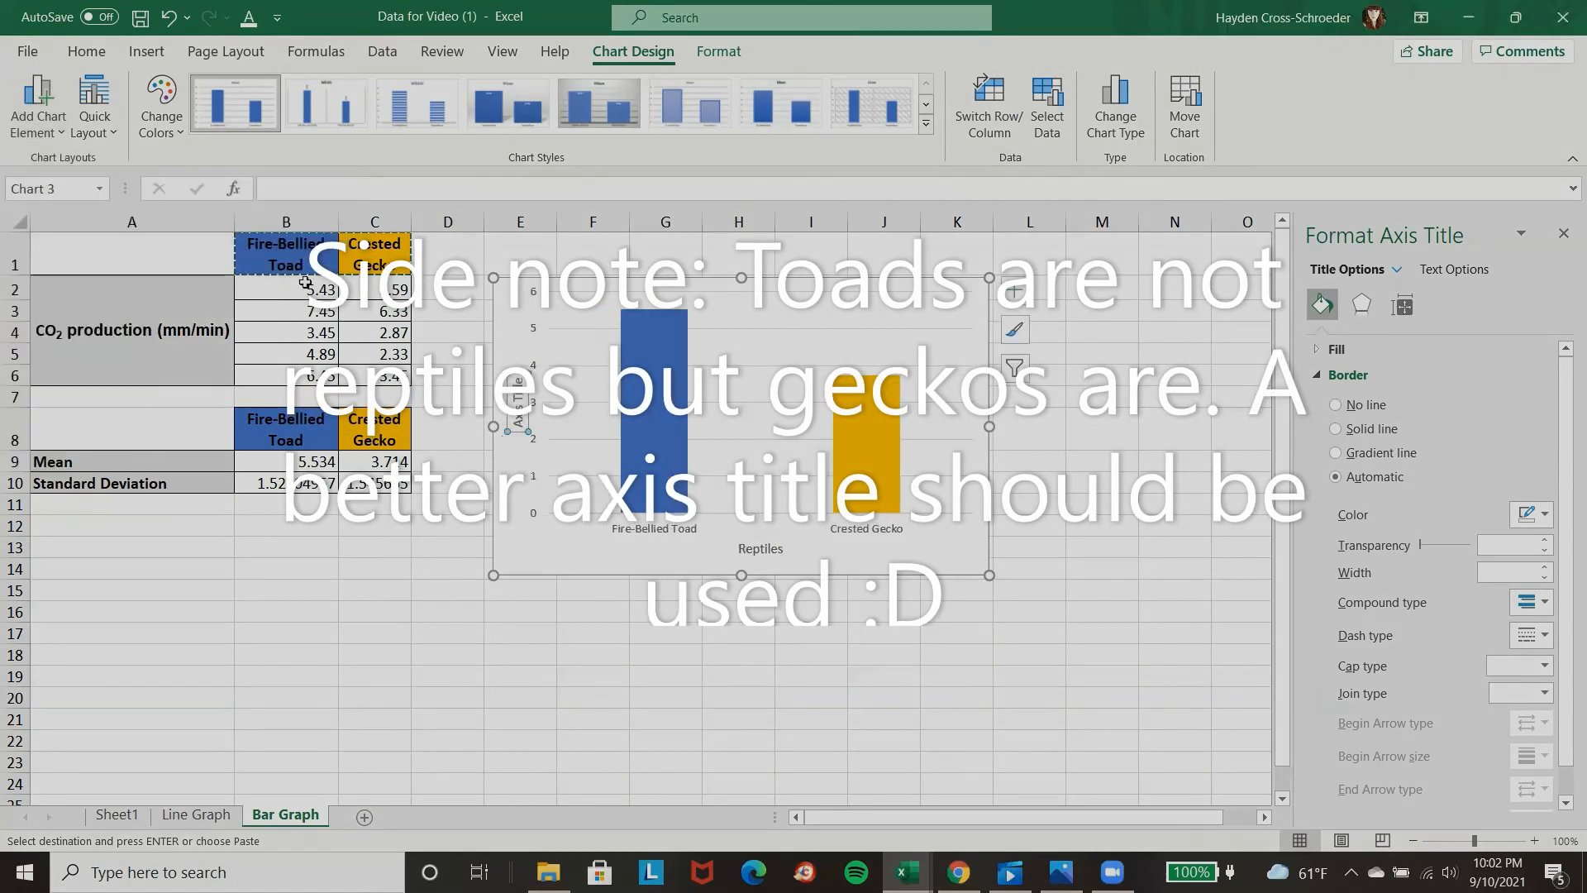
click(518, 401)
triple_click(518, 401)
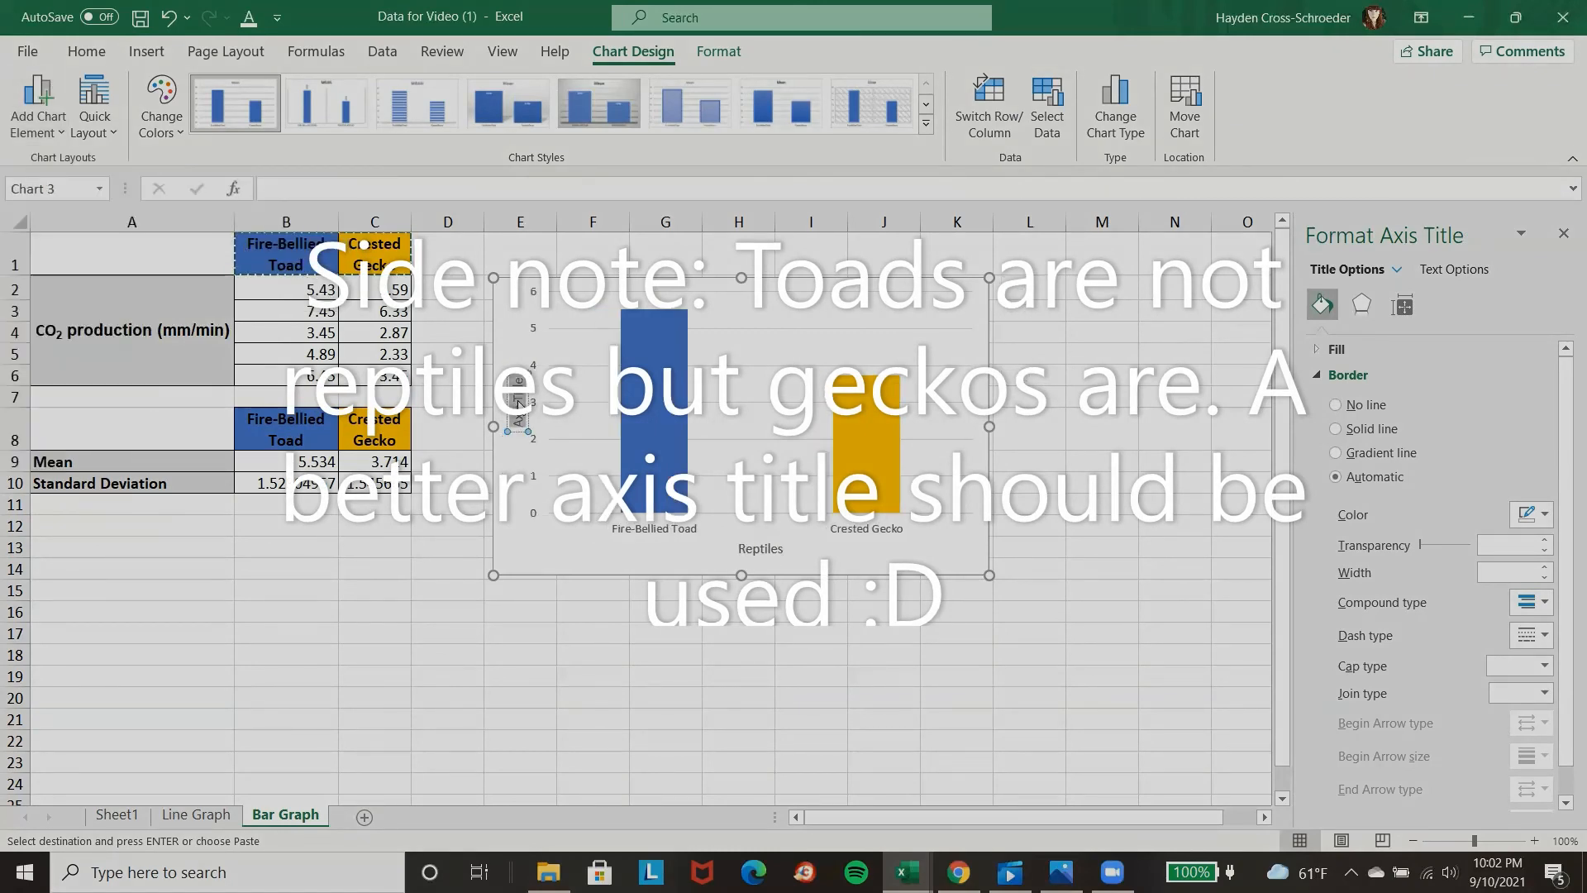
key(BackSpace)
text(CO2 Production)
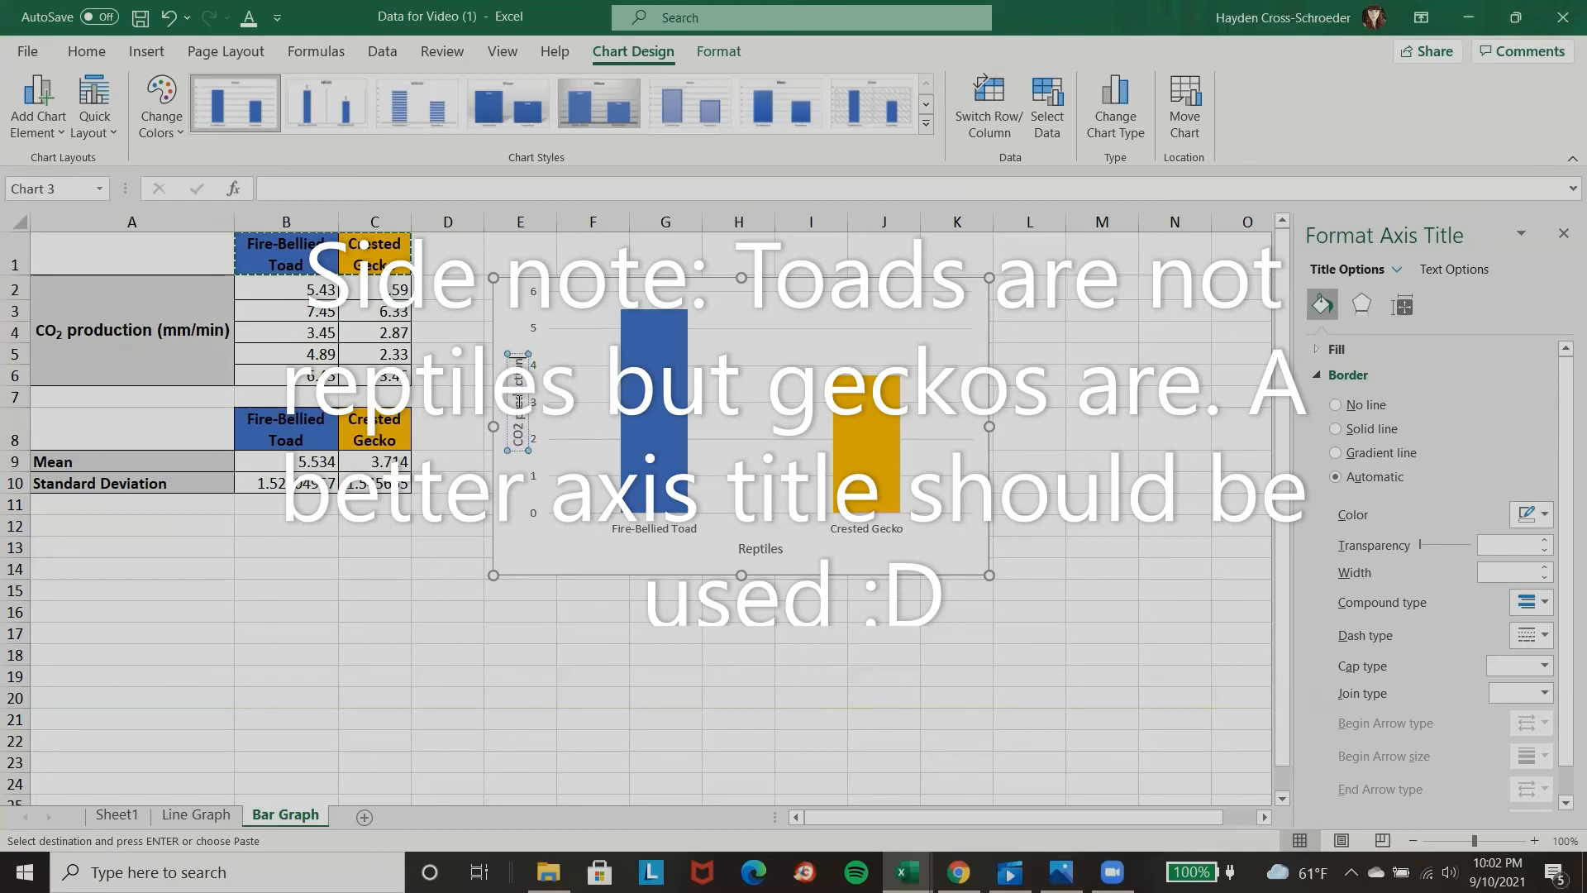
text( (mm)
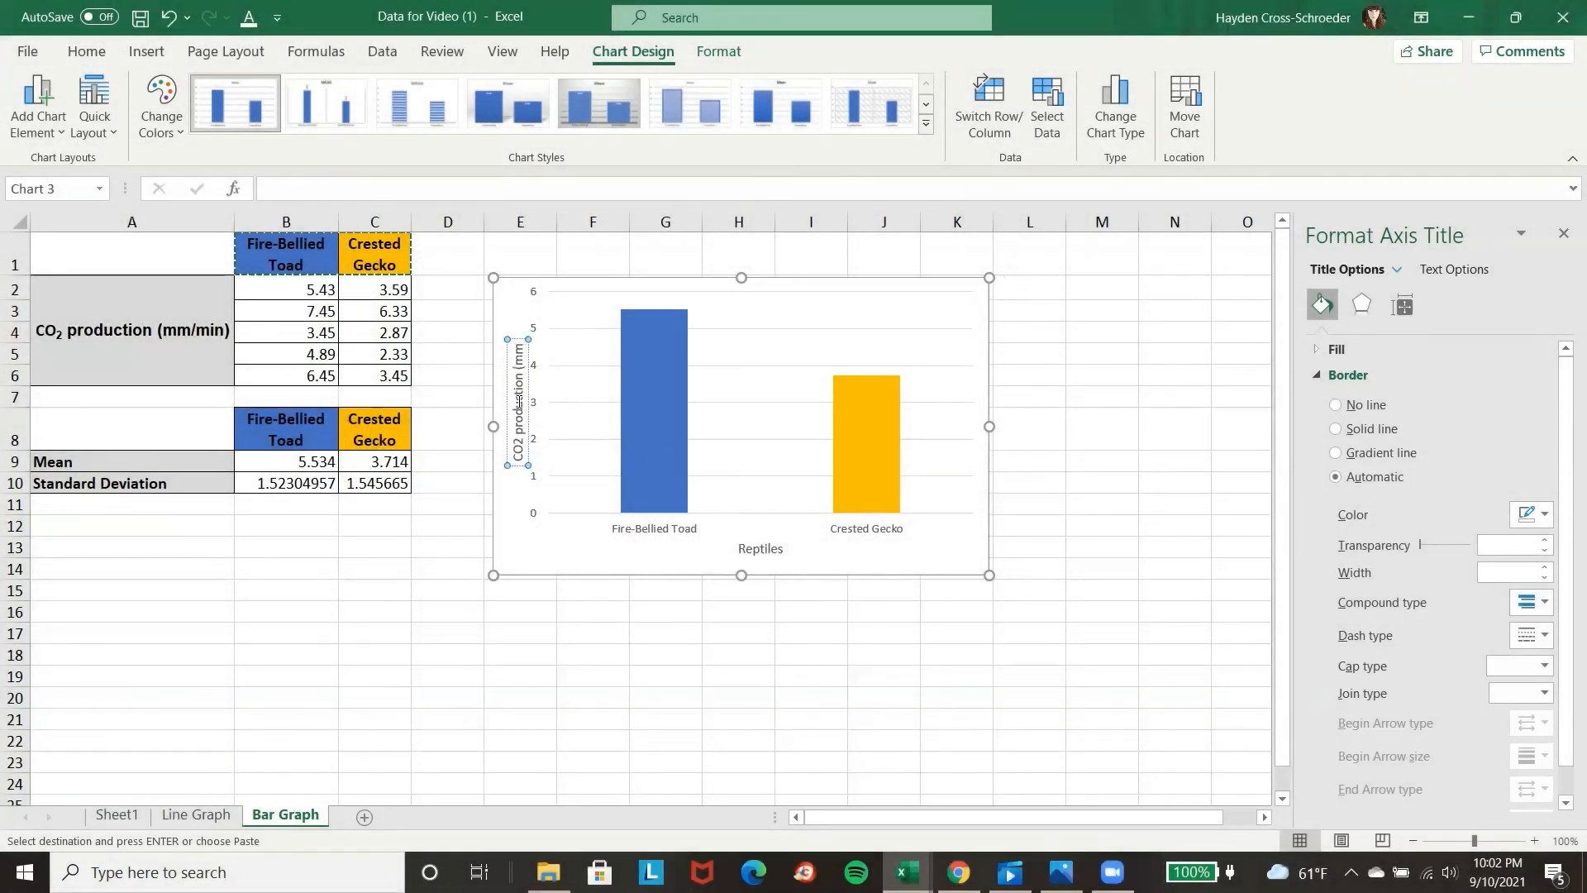
text(/min)
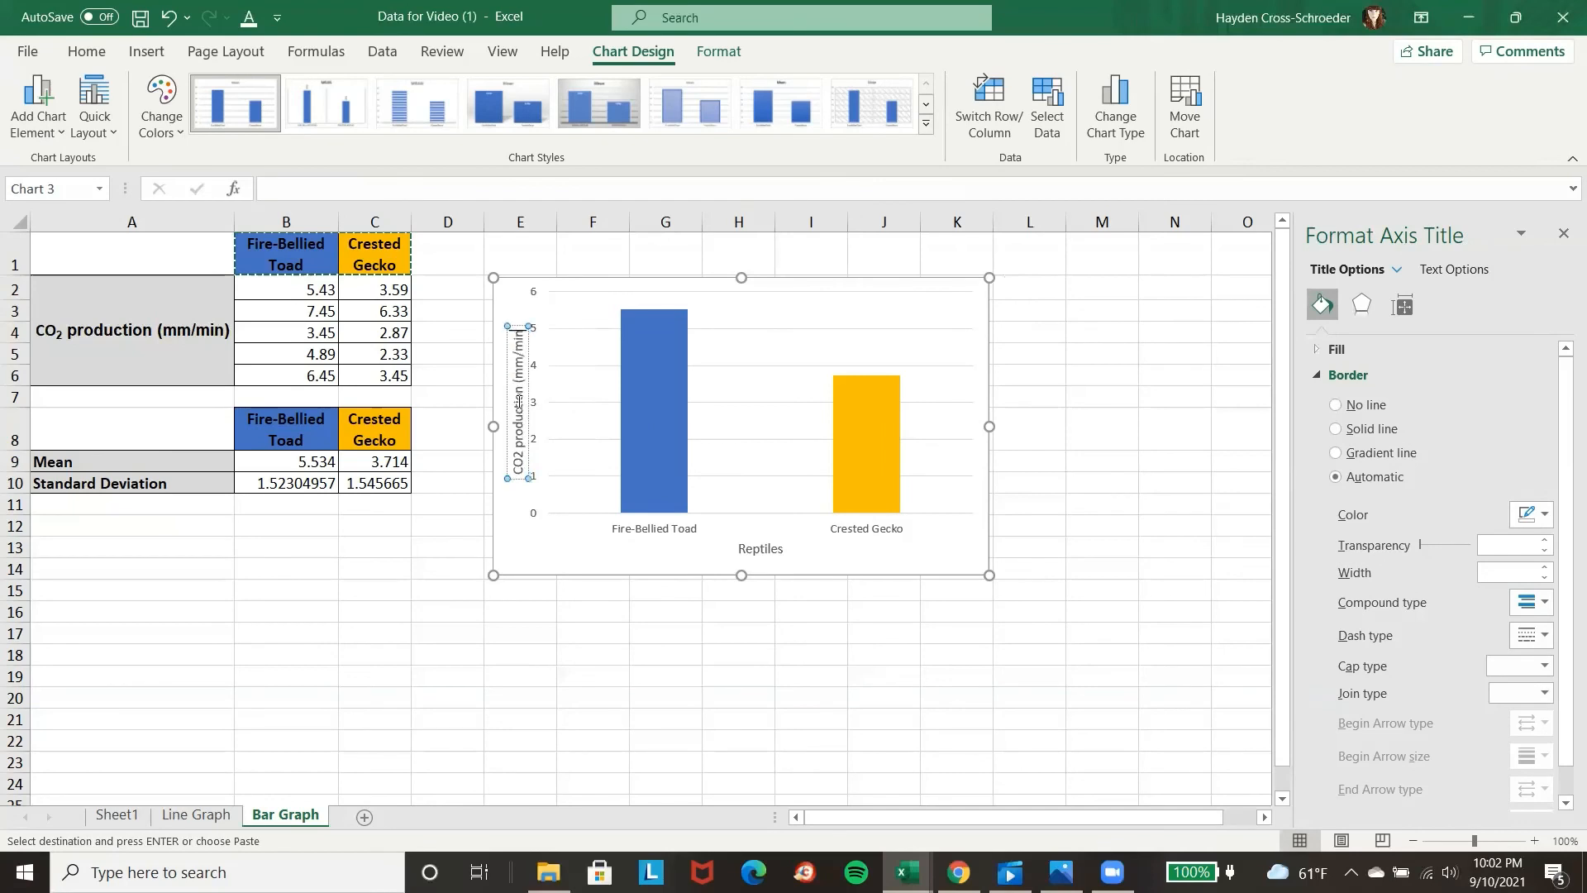
text())
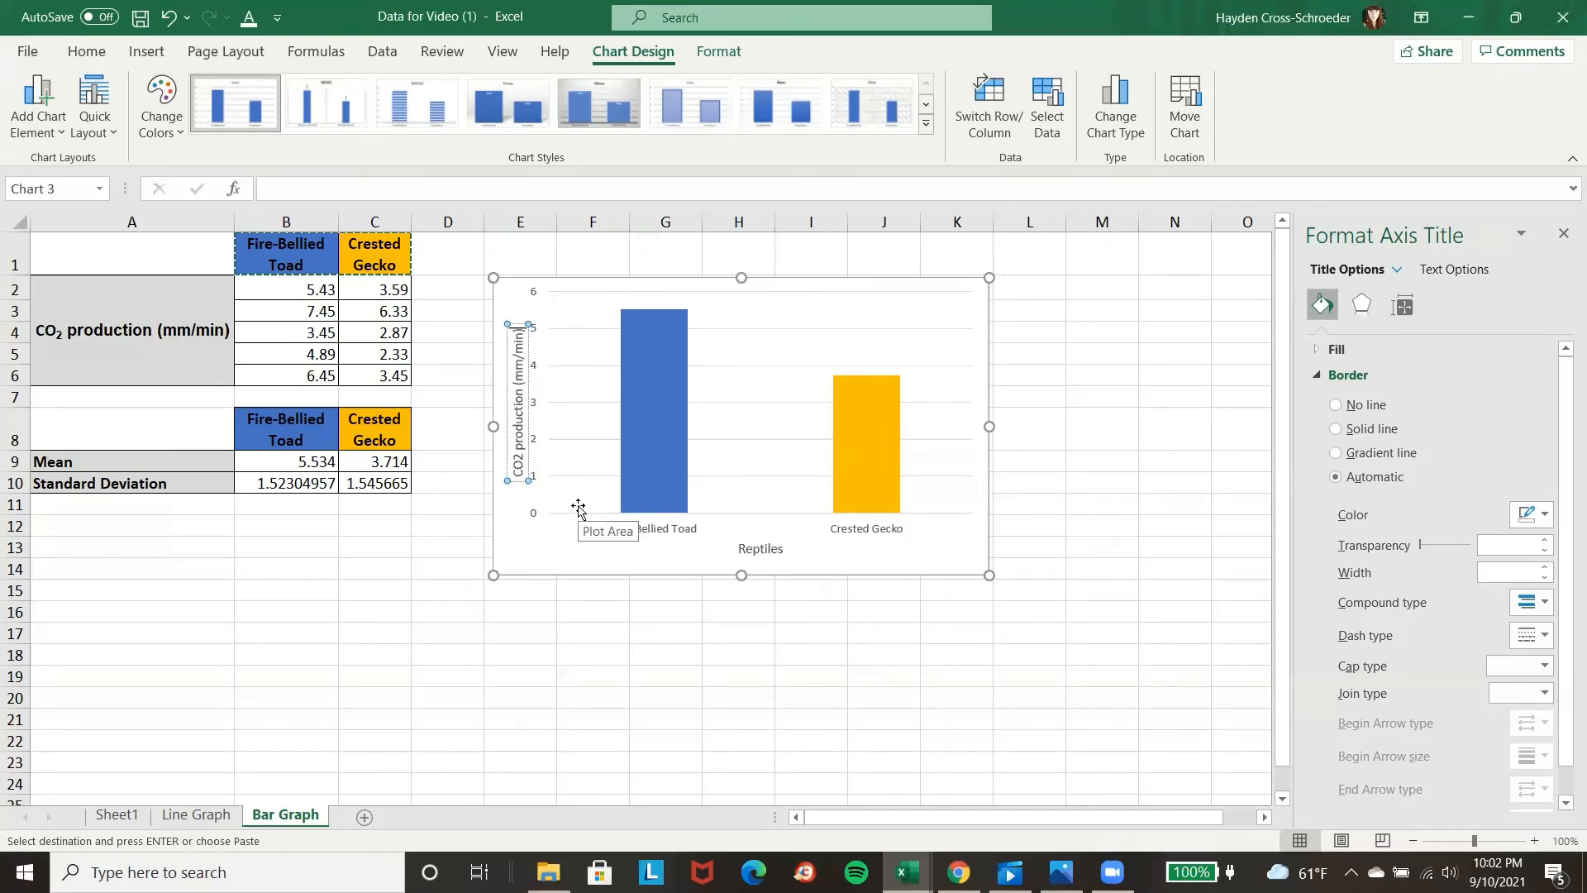
Delete the "Reptiles" horizontal axis title from the chart.
click(770, 551)
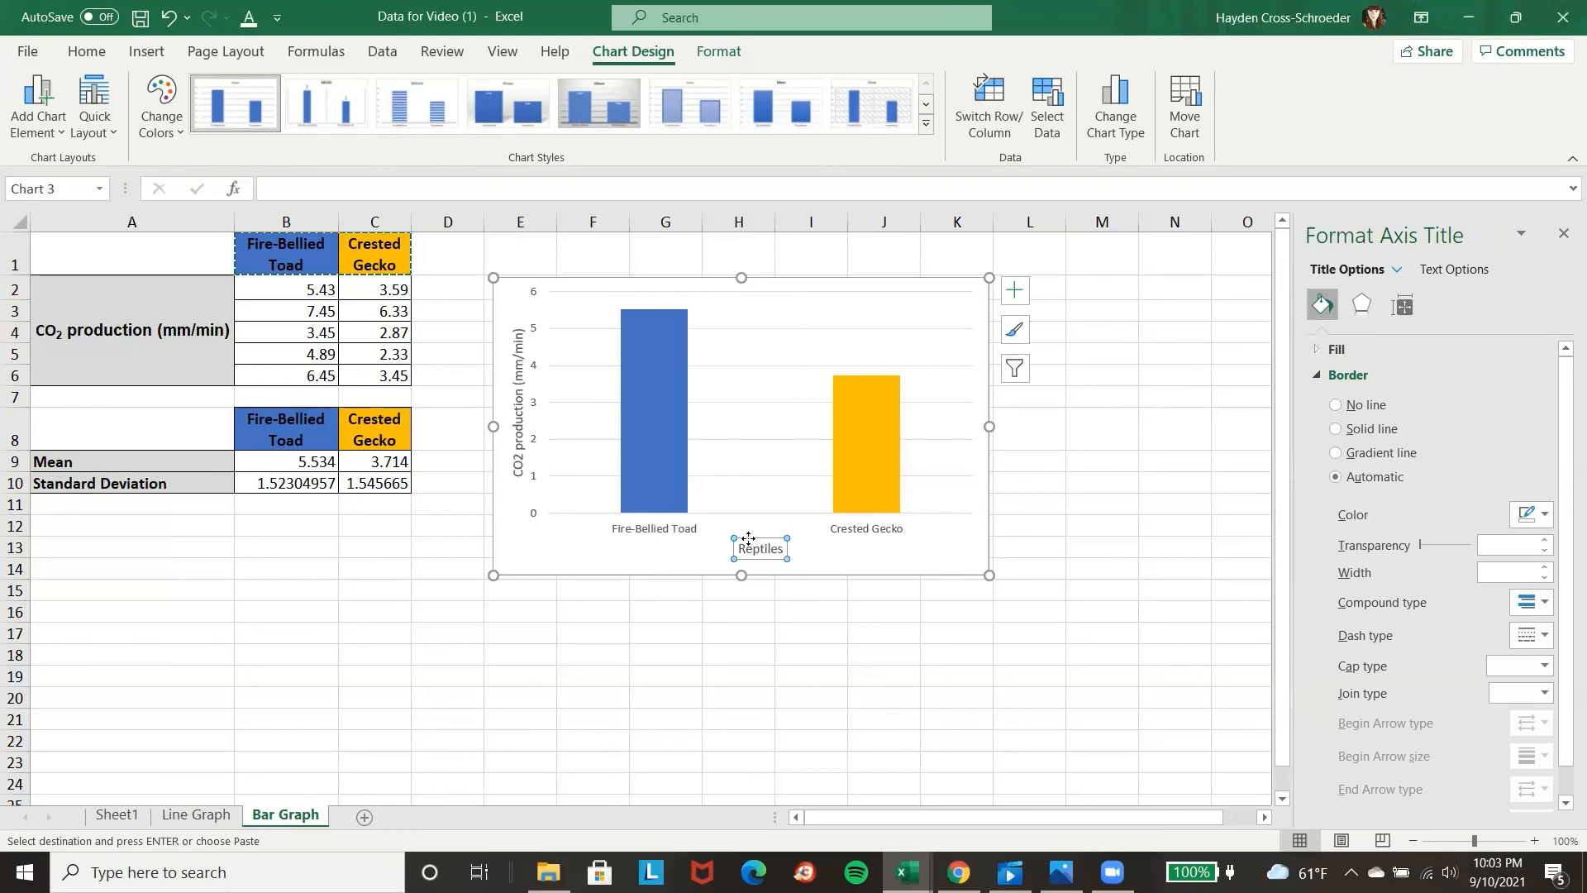
key(Delete)
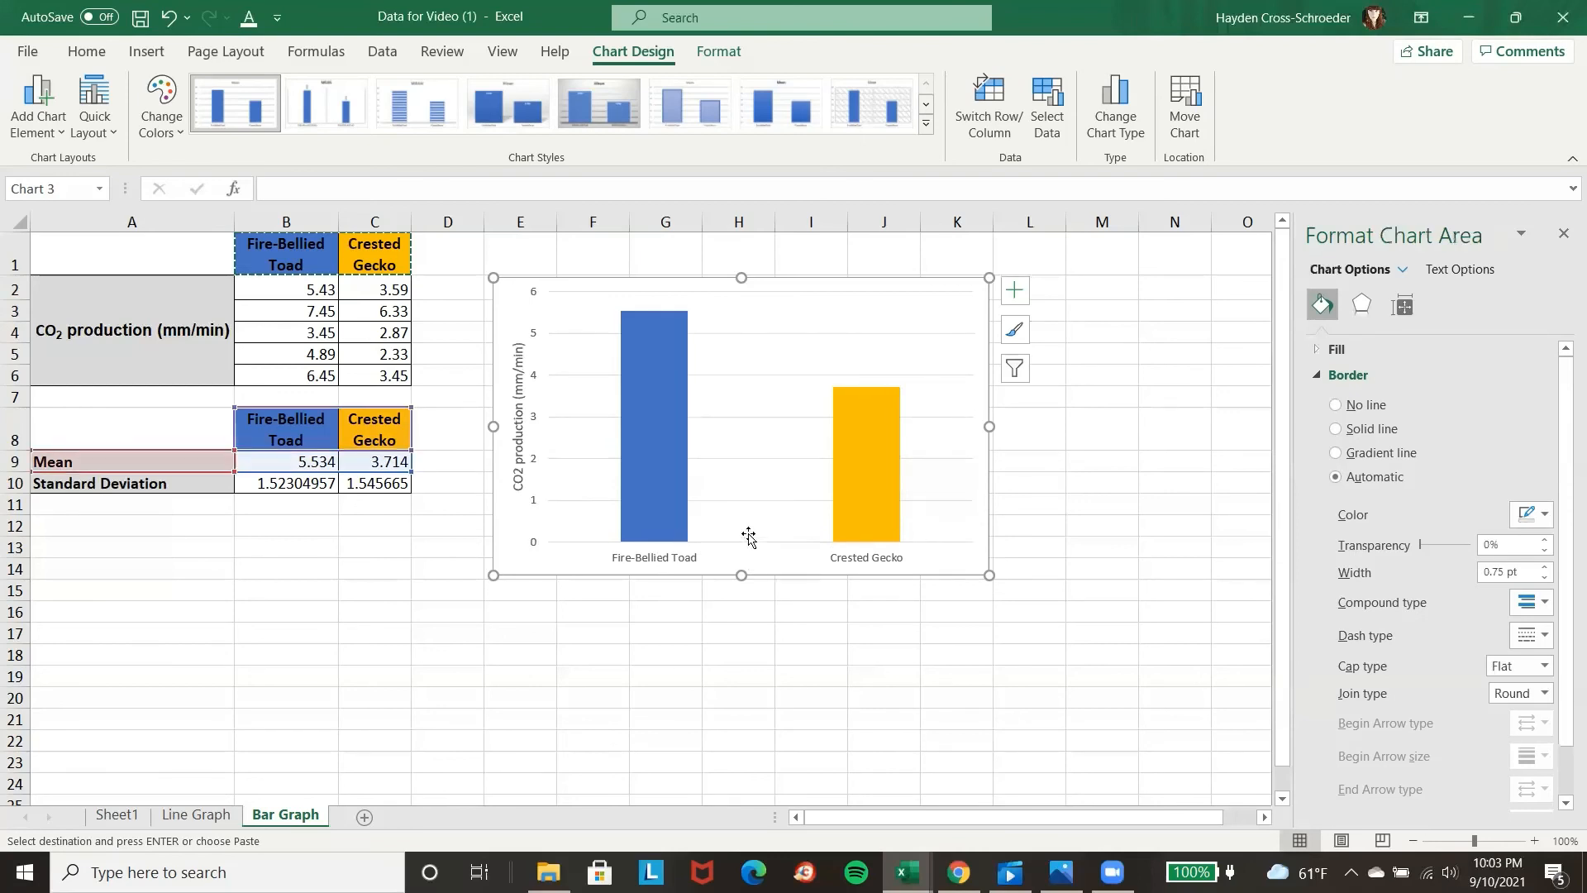
Format the 2 of CO2 in the vertical axis title as subscript.
click(522, 474)
click(521, 468)
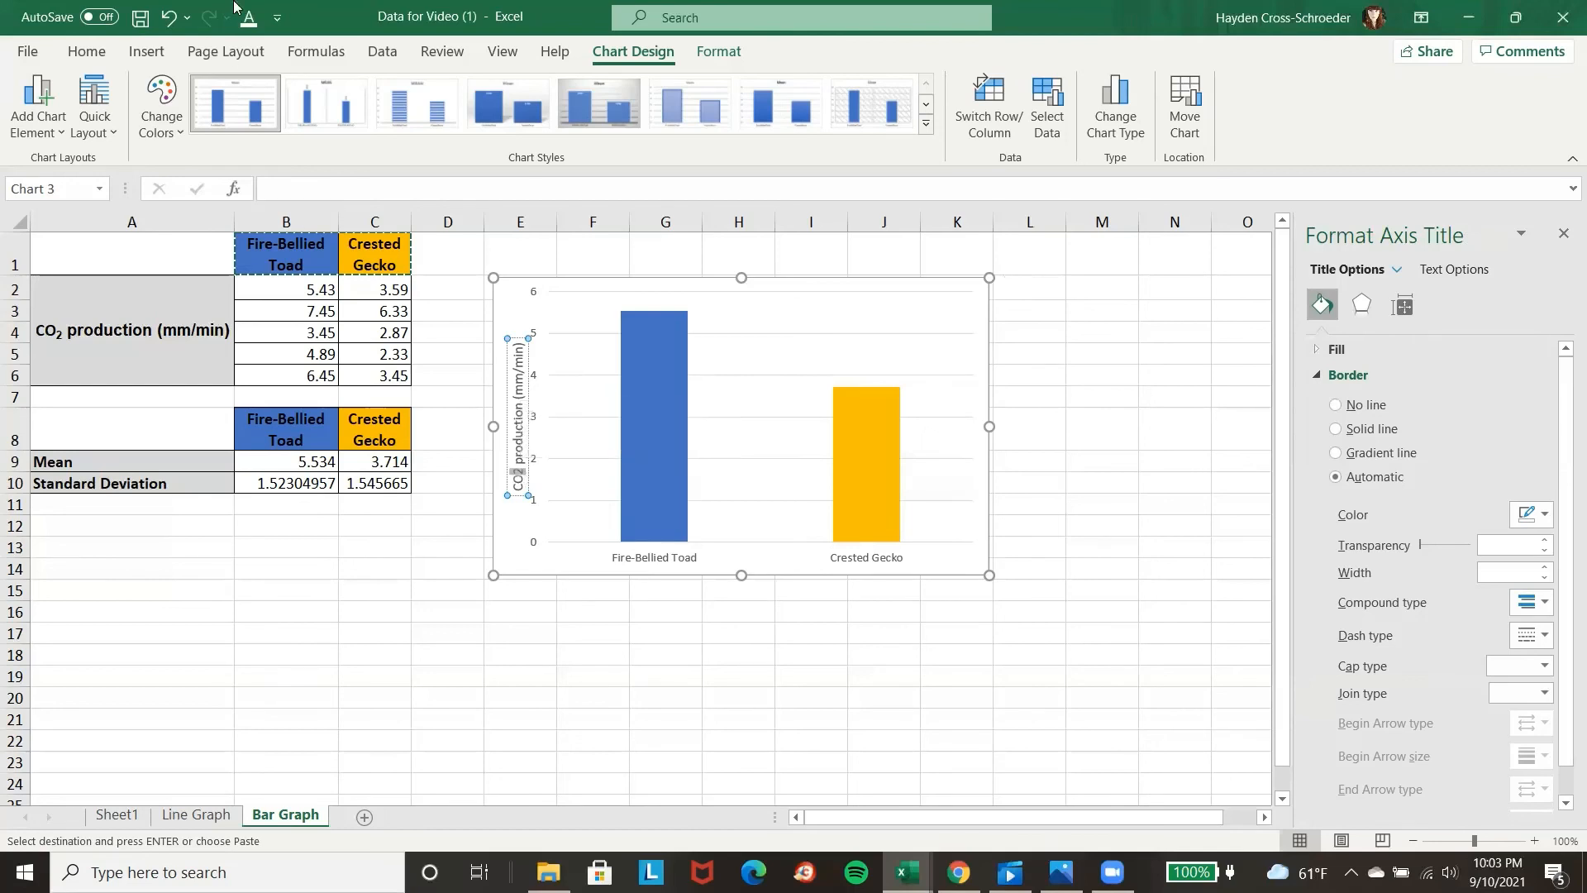
click(87, 51)
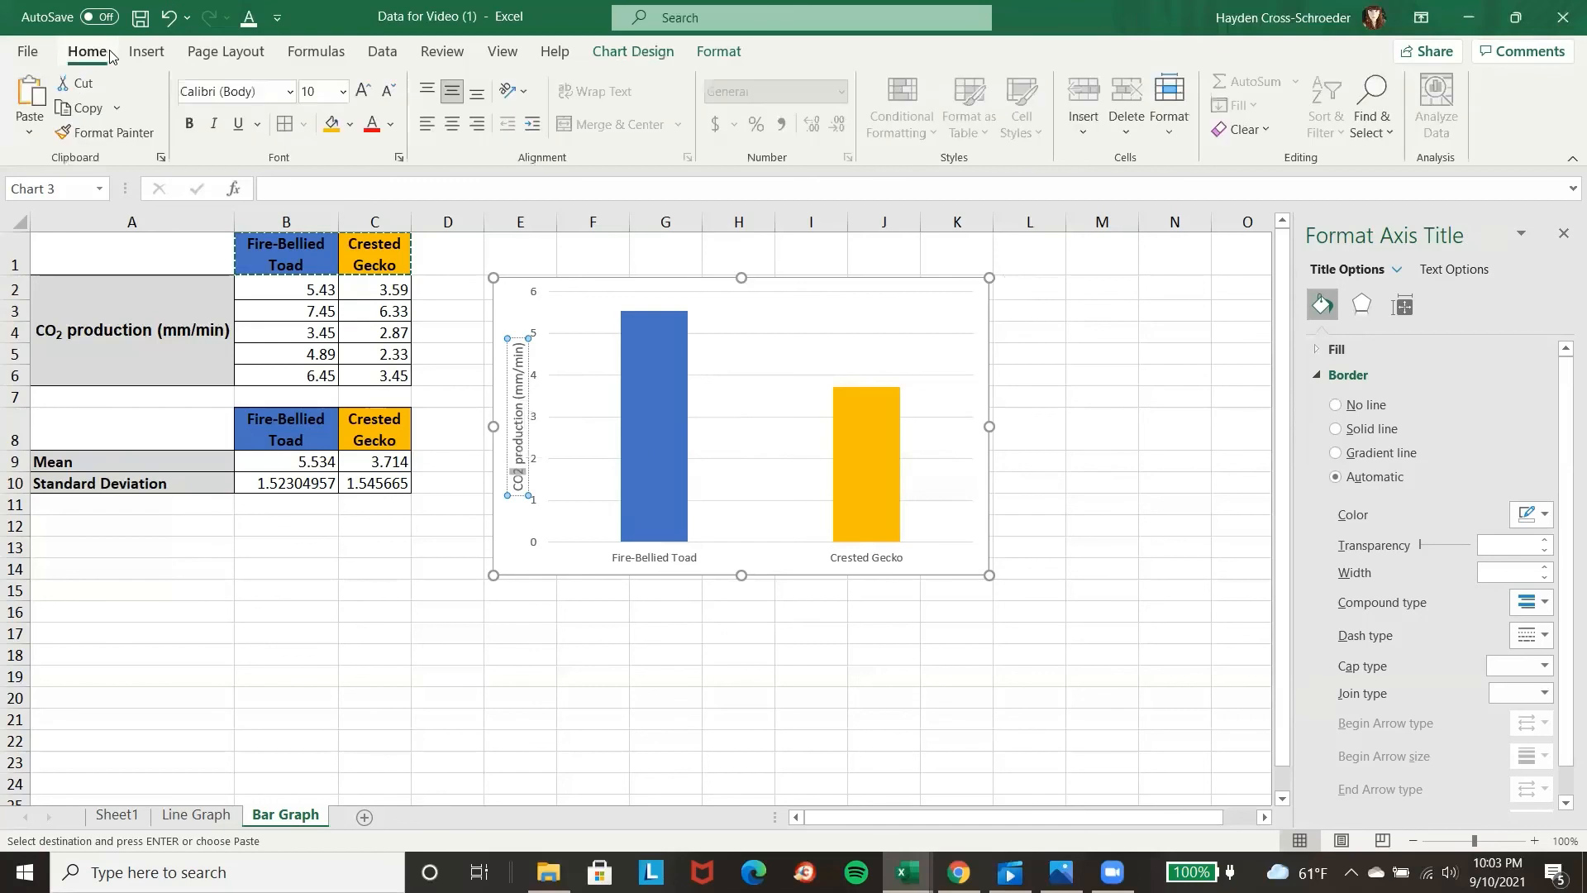
click(400, 159)
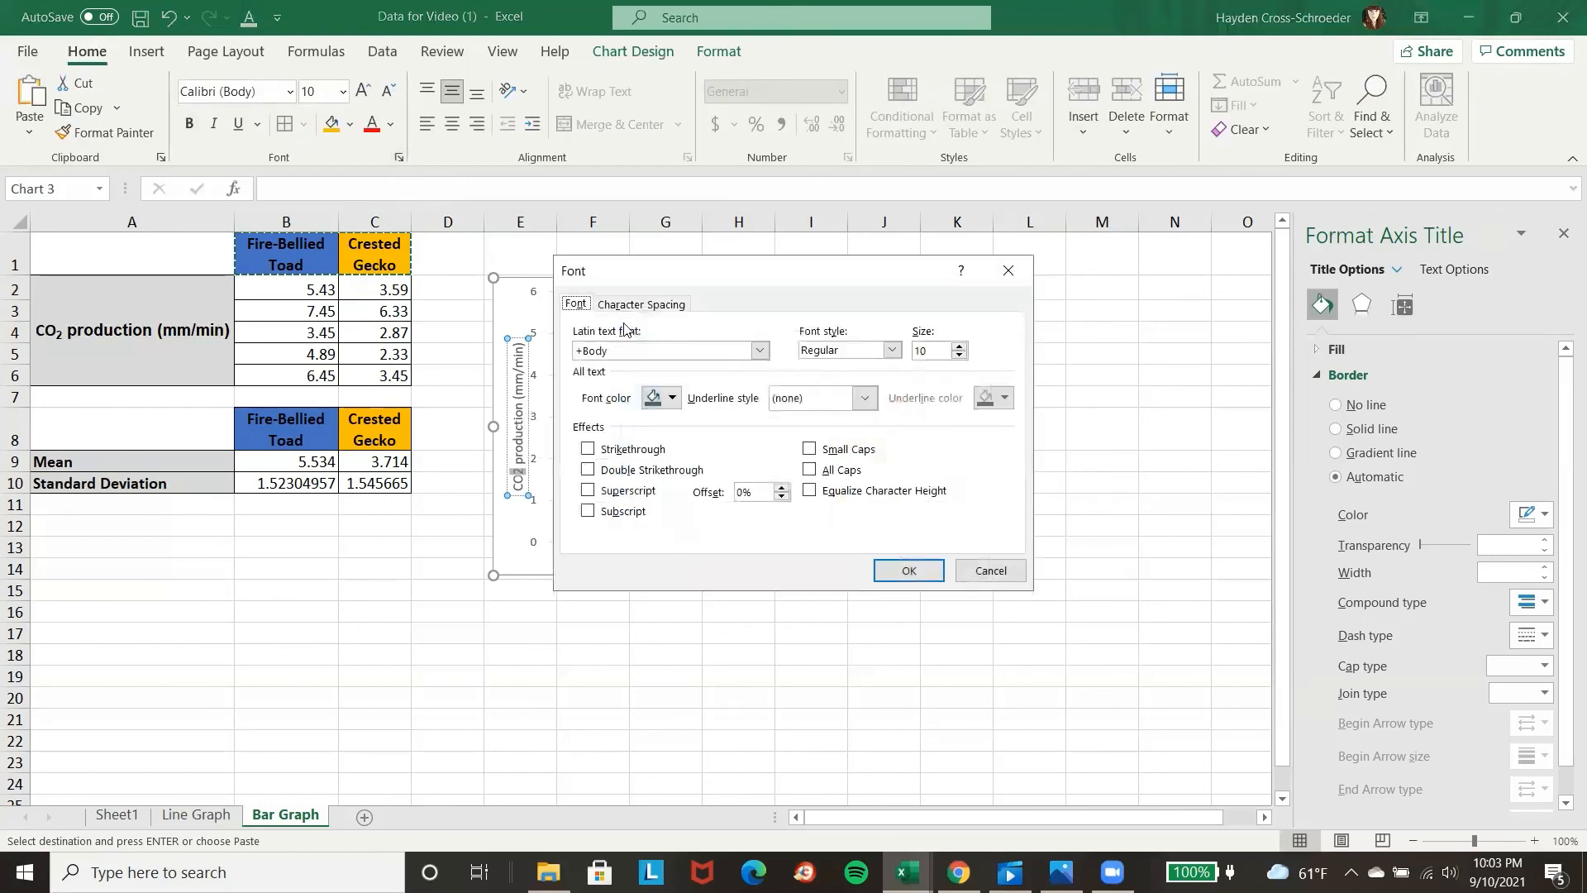
click(622, 514)
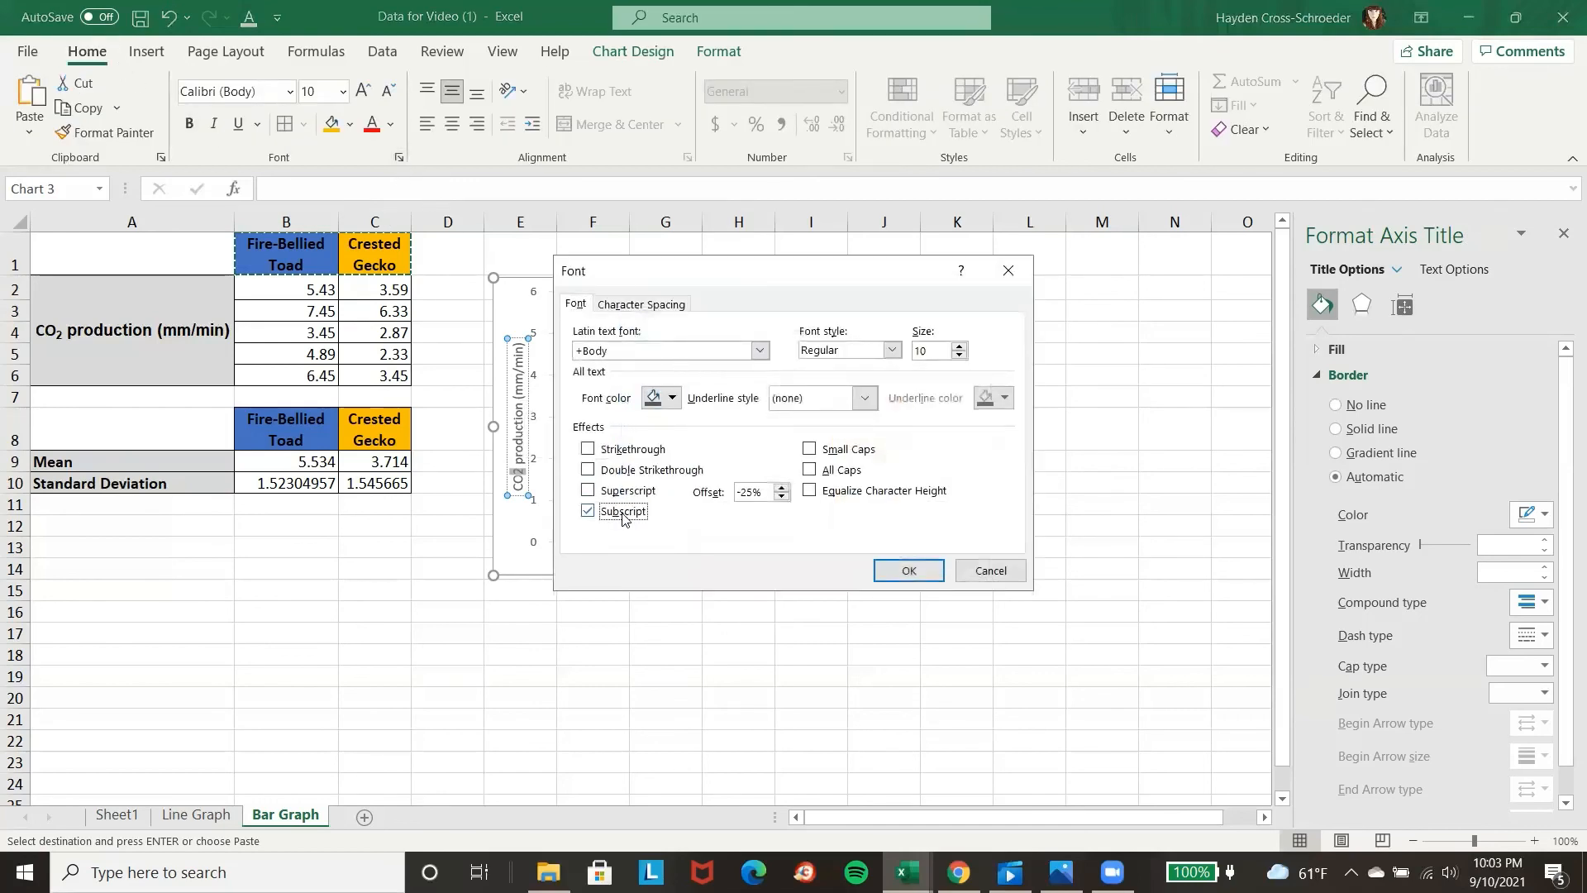
click(909, 570)
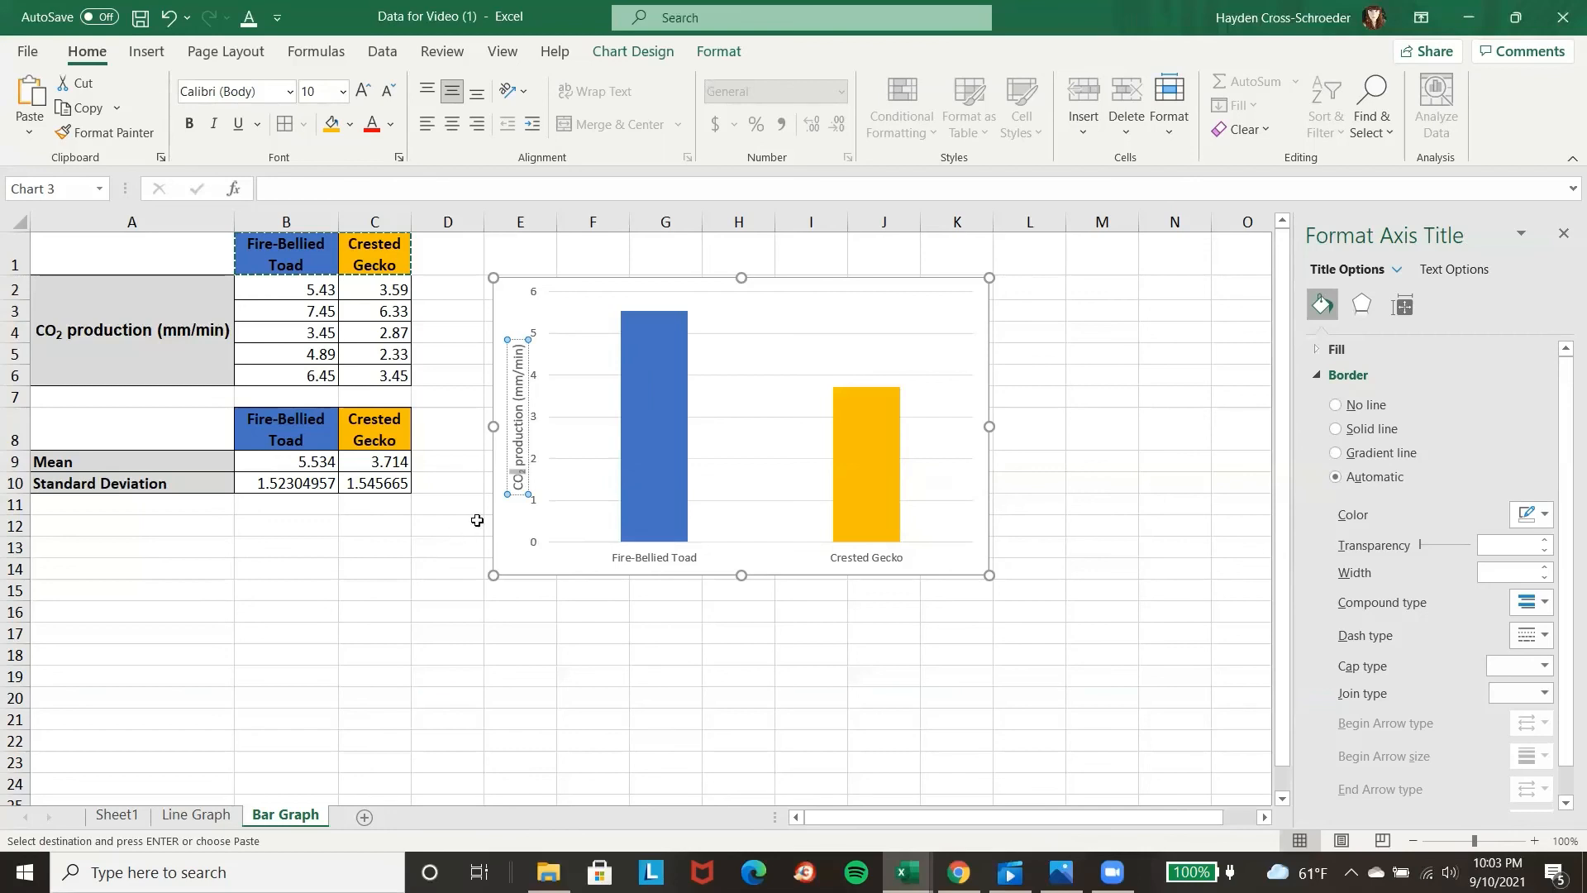
click(502, 532)
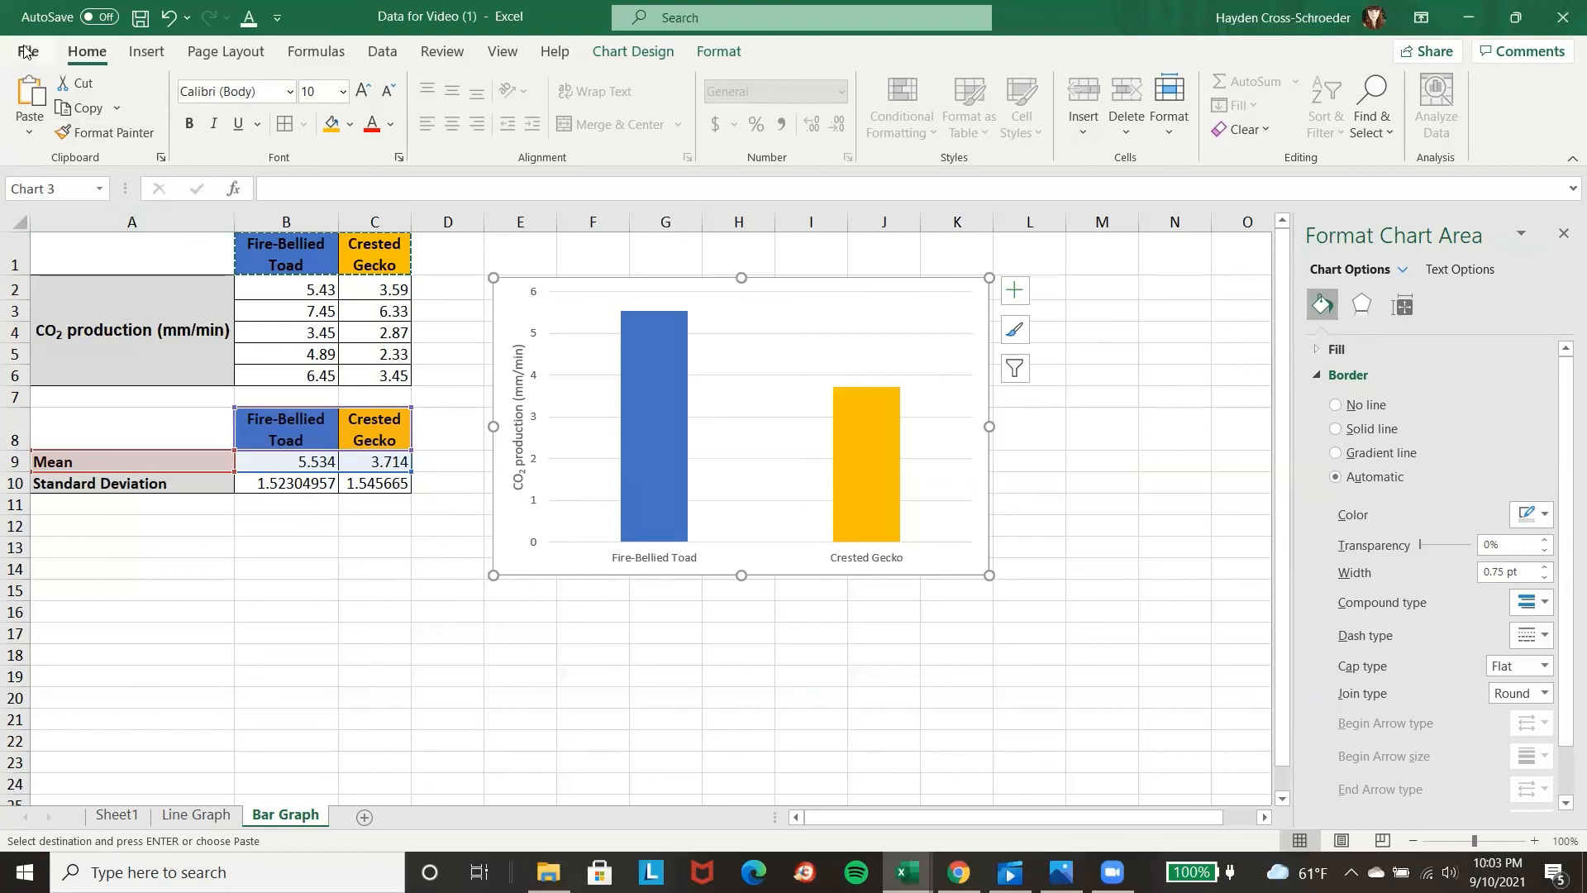
Insert a text box directly below the chart, as wide as the chart, and enter "Figure 2." in bold as its text.
click(145, 58)
click(1430, 101)
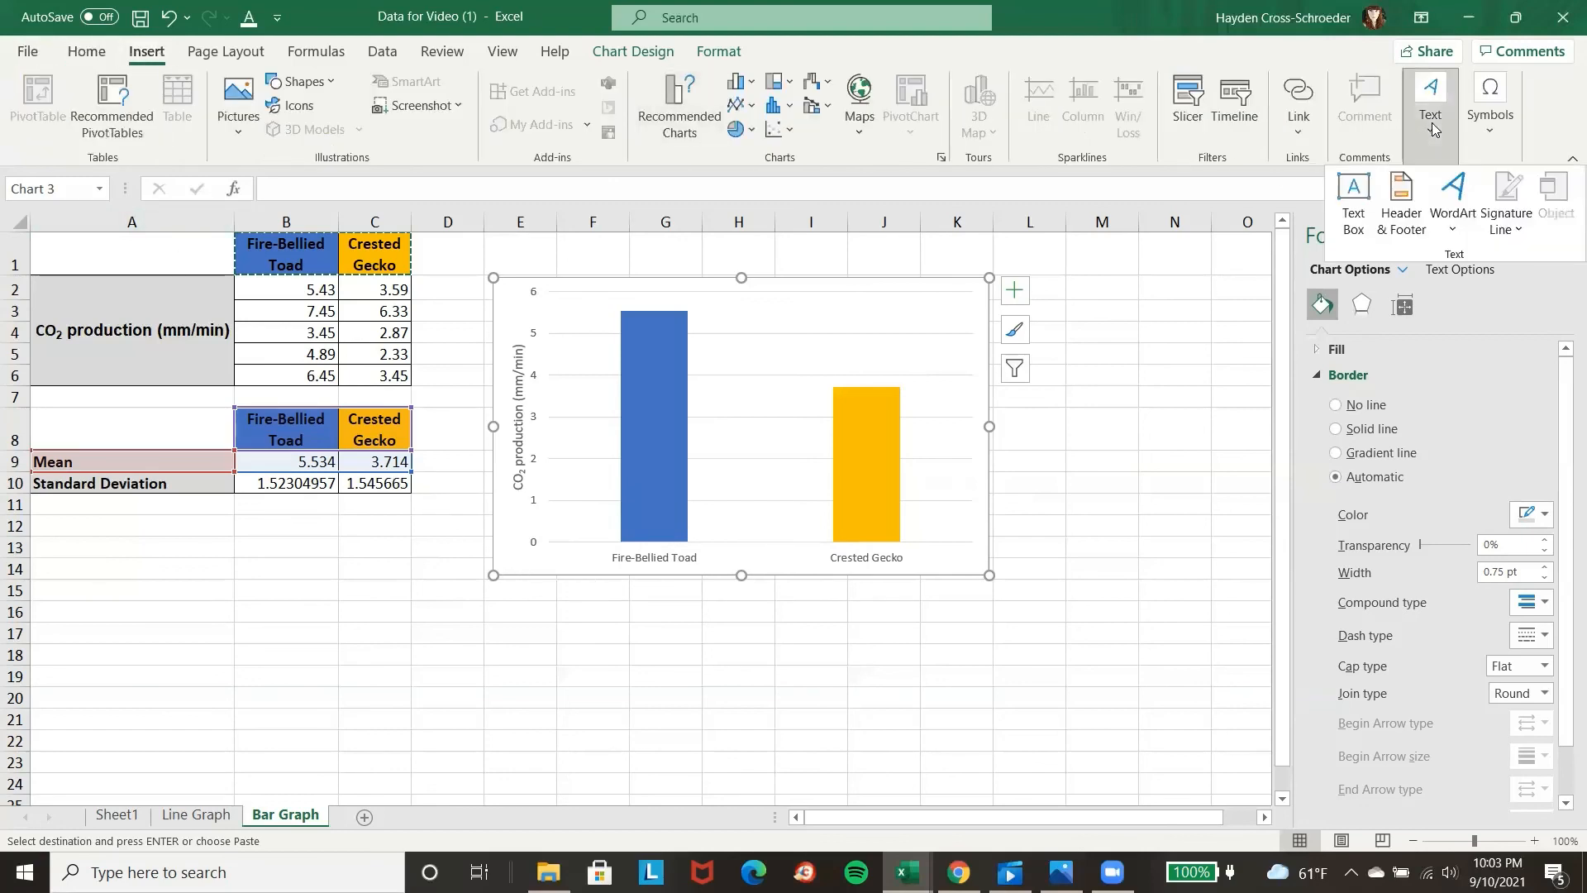
click(1352, 206)
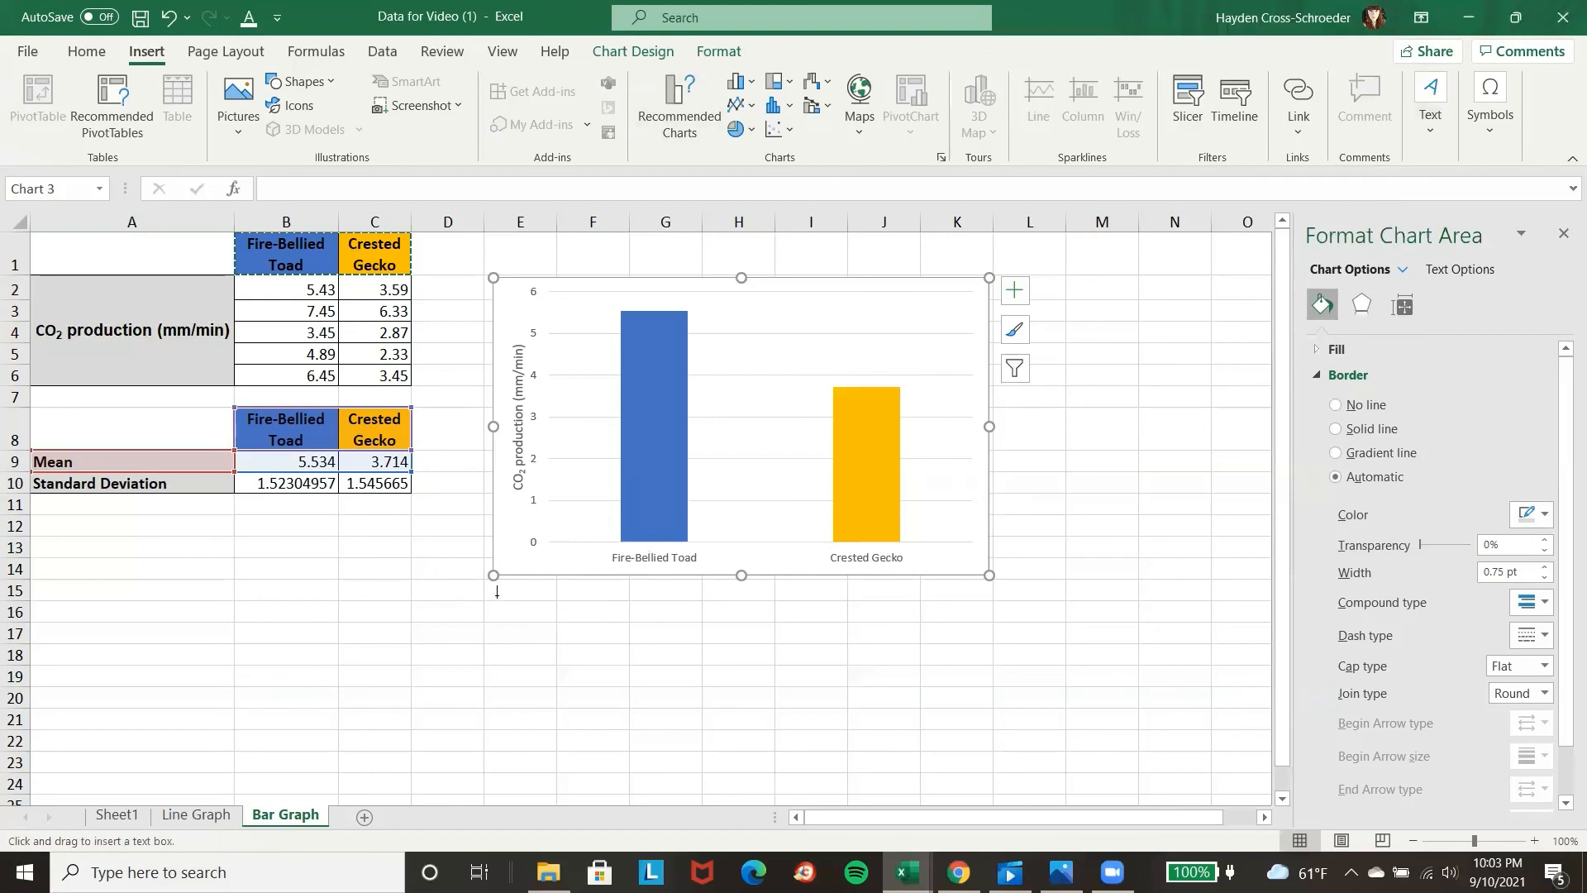
drag(497, 591, 981, 672)
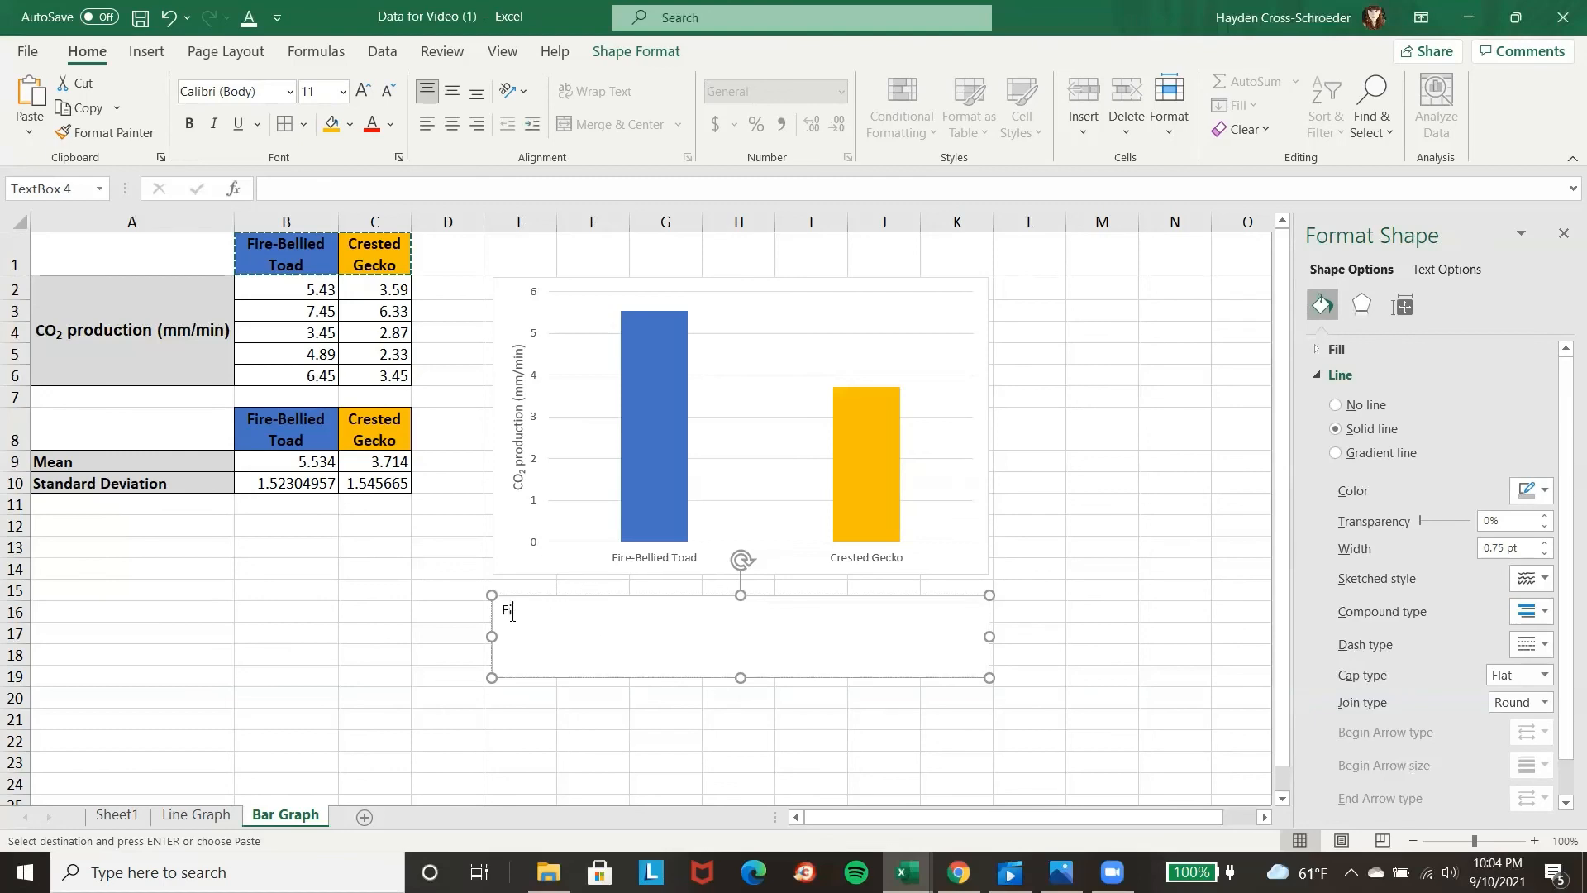
text(gure 2.)
drag(501, 612, 551, 615)
click(188, 126)
click(604, 616)
click(1145, 567)
Bold the chart's vertical axis title and the category labels on its horizontal axis.
click(519, 413)
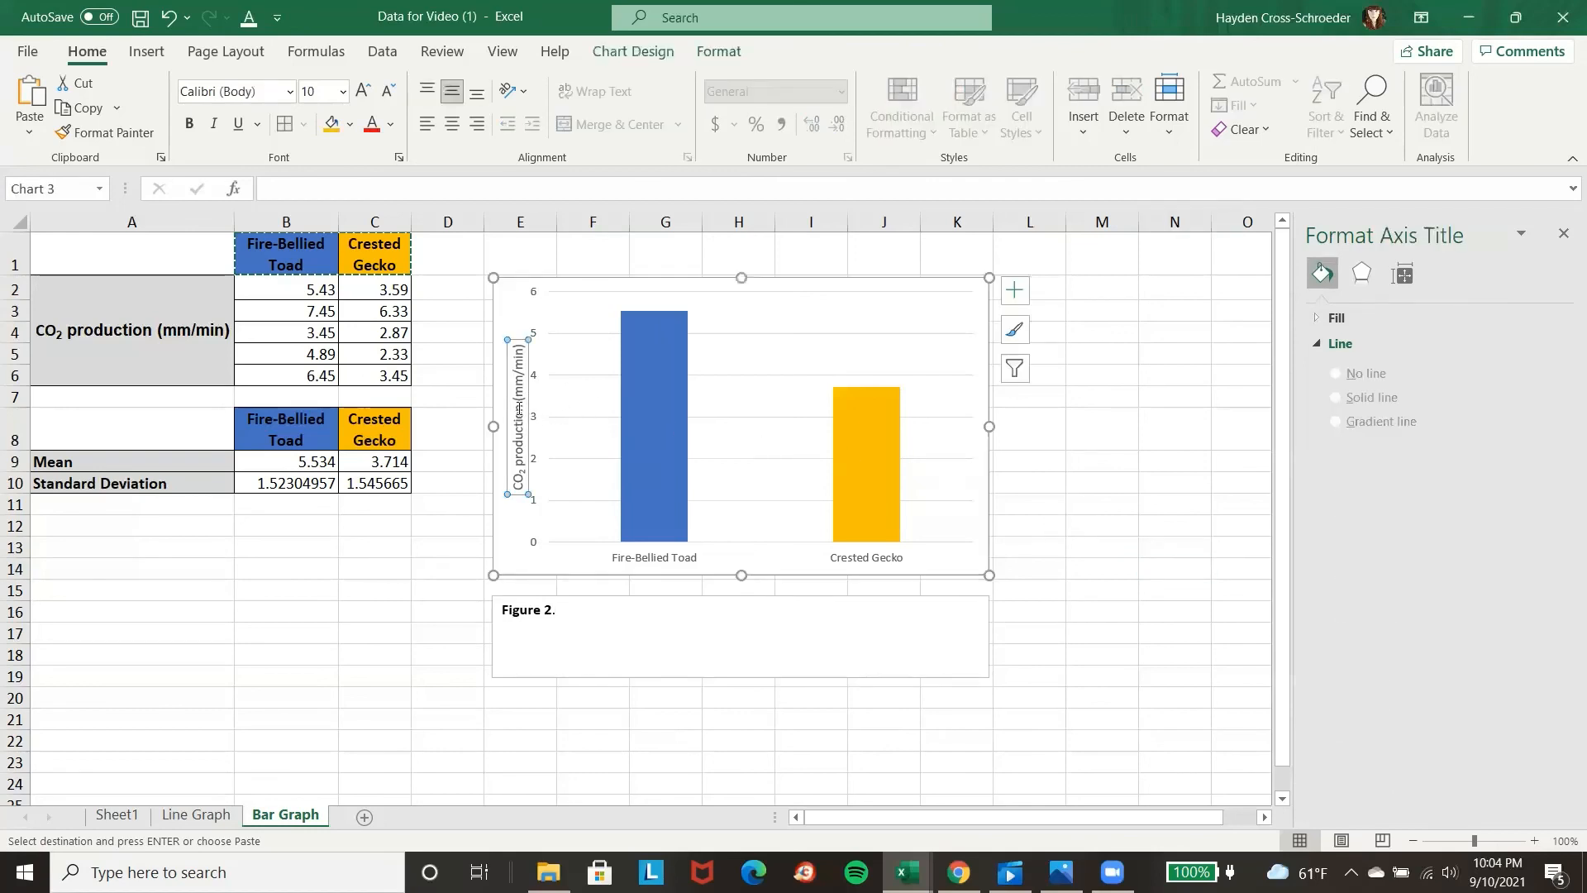
click(188, 124)
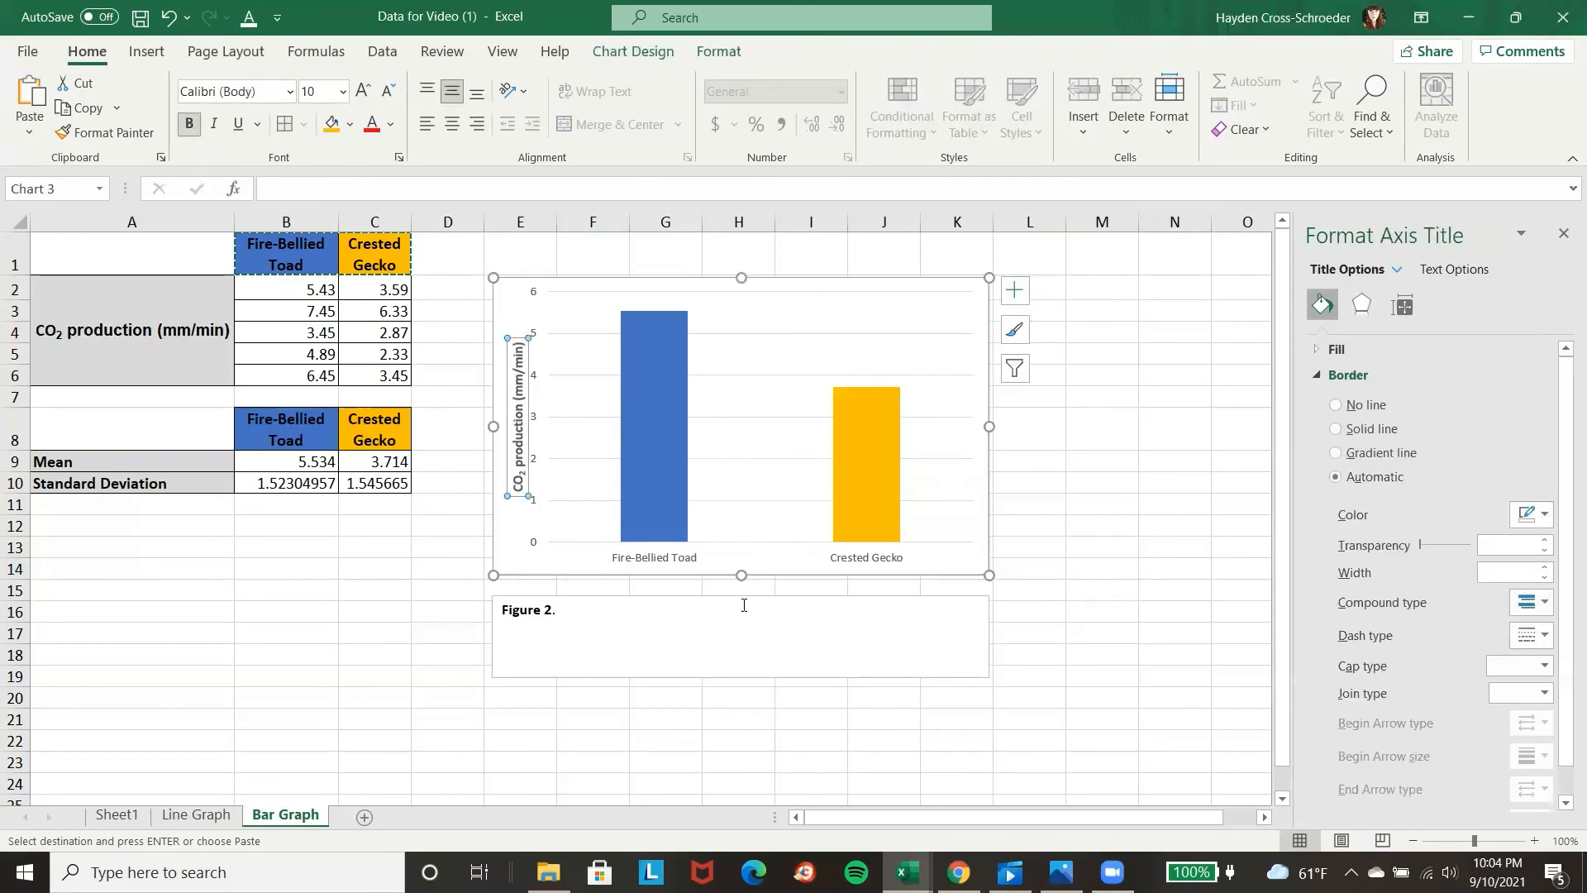
click(666, 557)
click(197, 124)
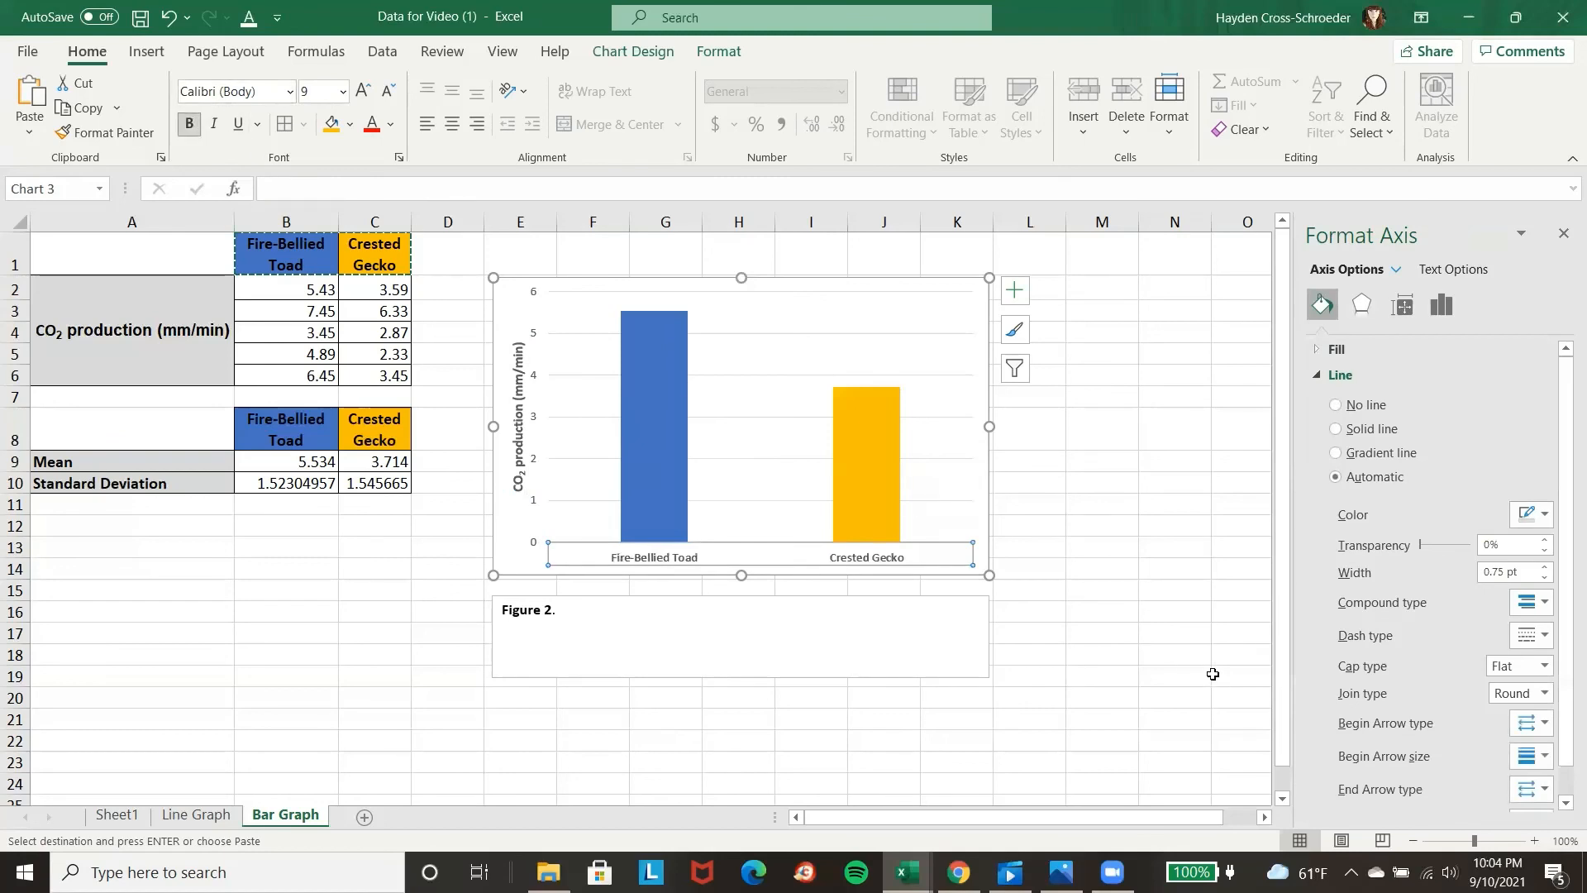
click(1132, 610)
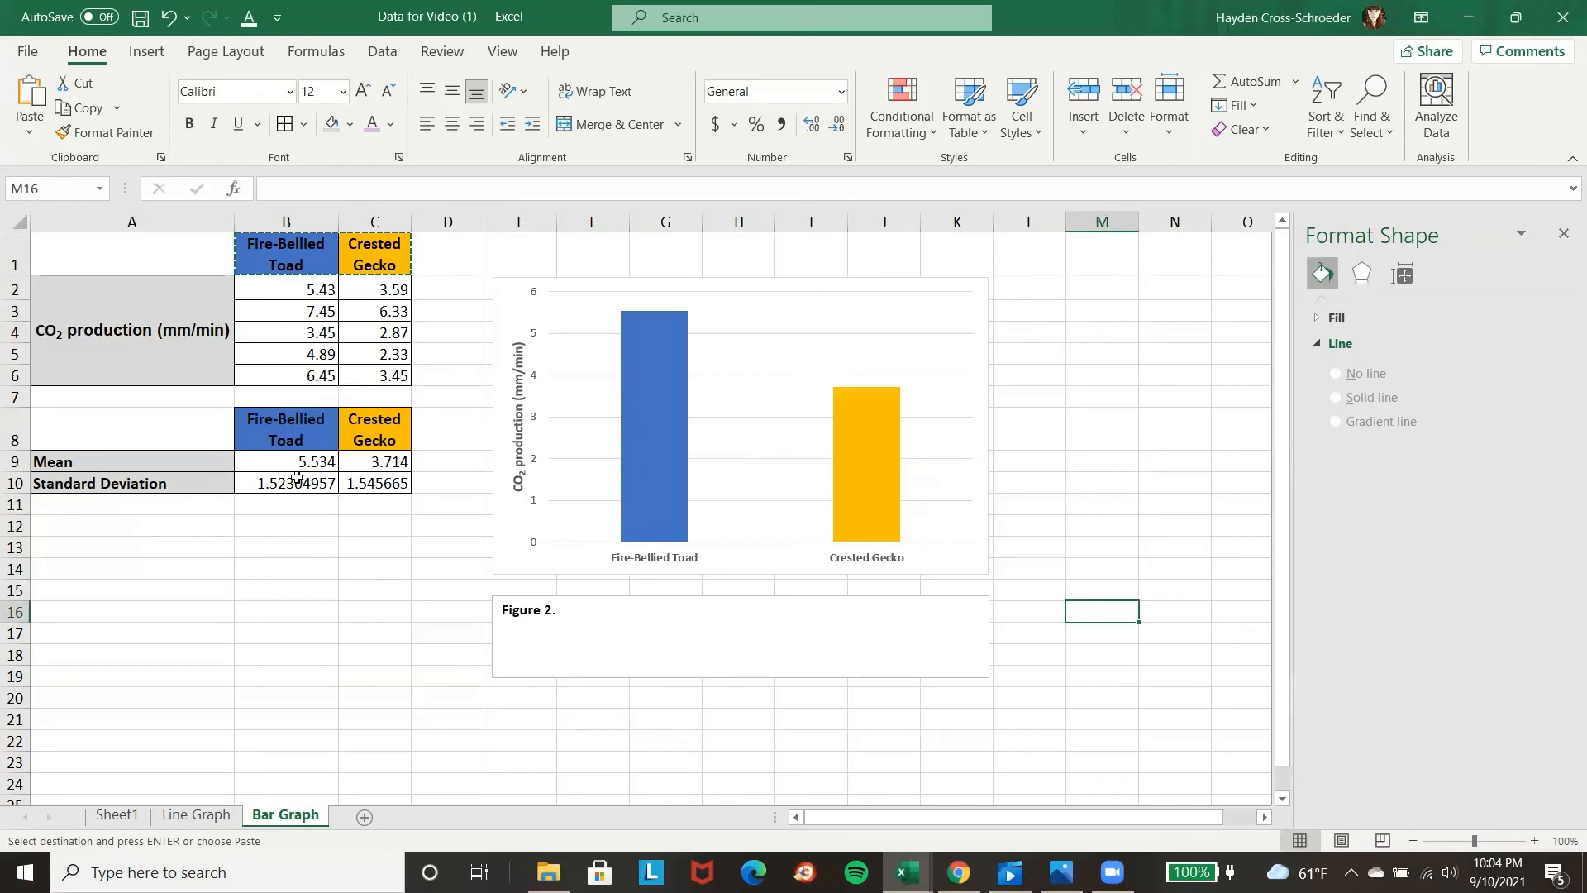
Add vertical error bars to the chart's mean series and choose Custom as their error amount.
mouse_move(655, 449)
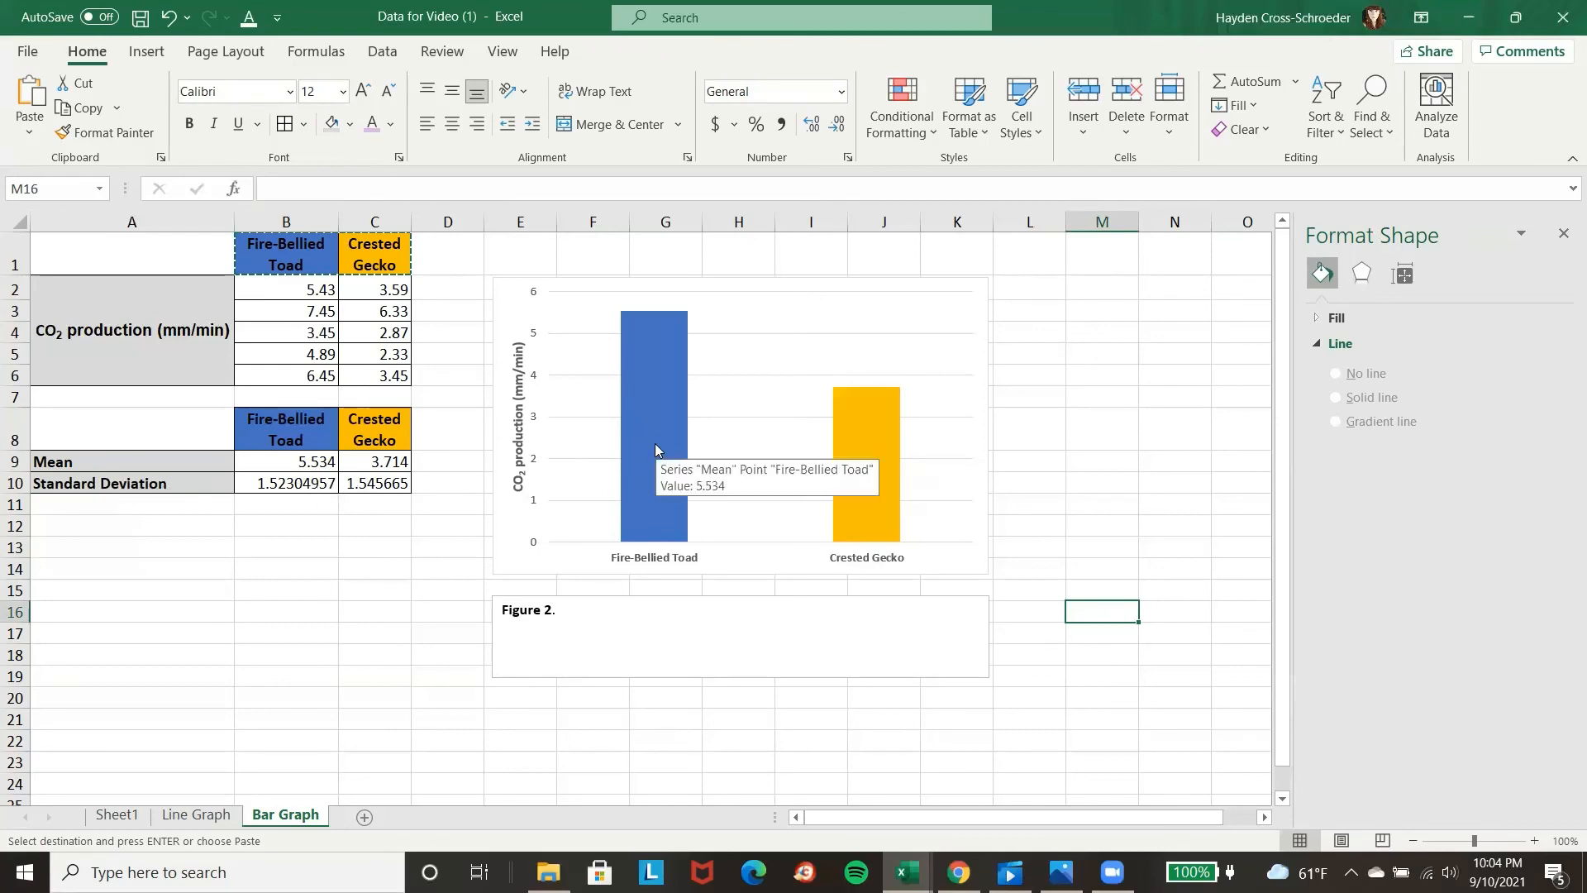
click(609, 428)
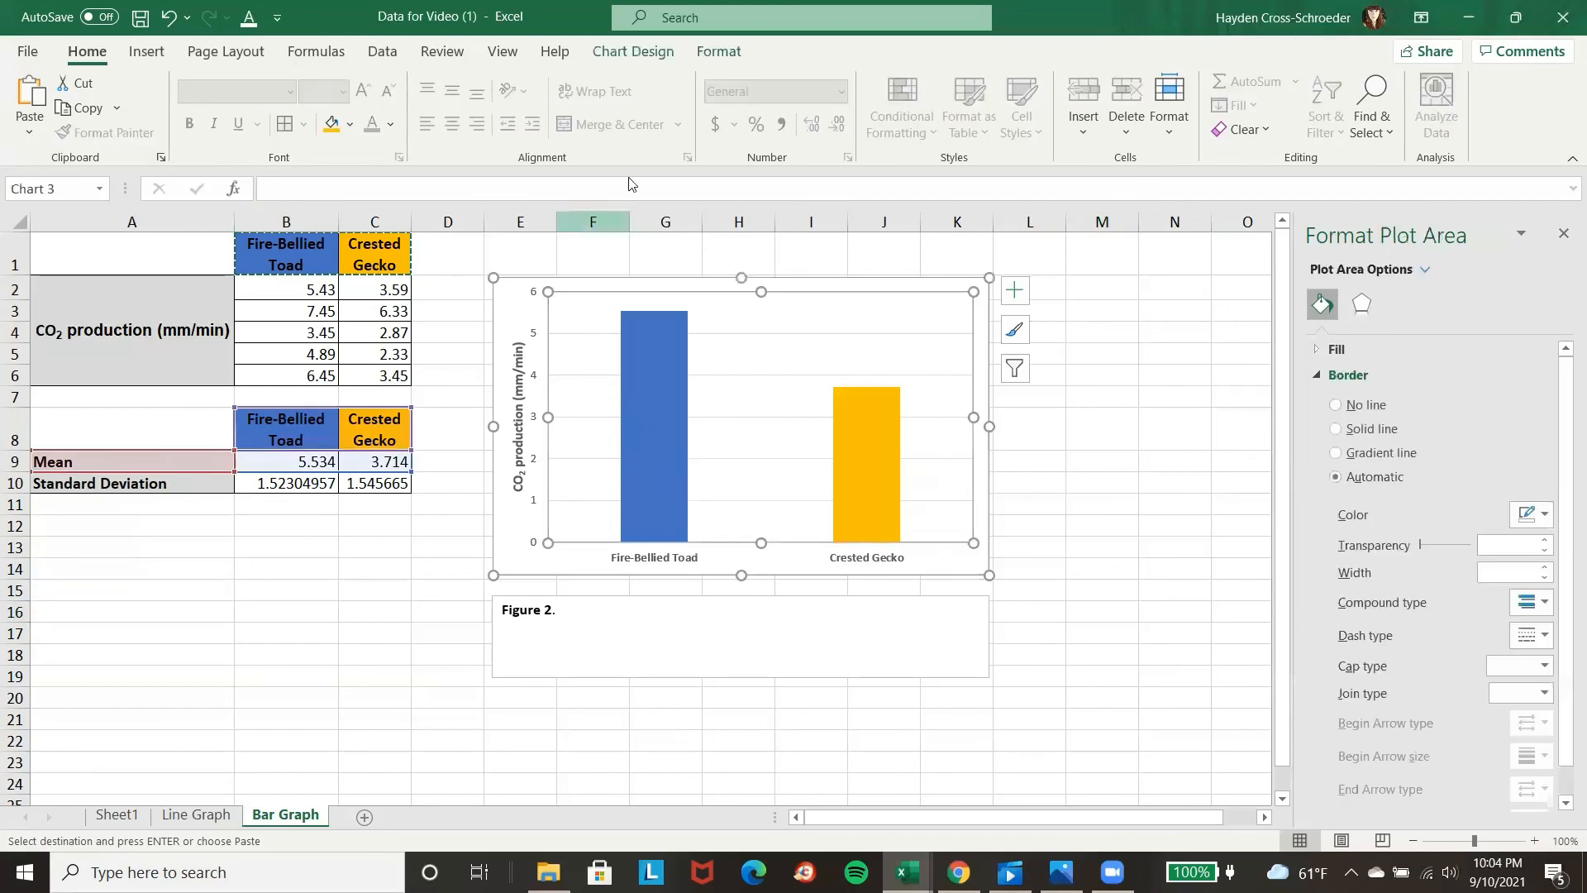
click(619, 53)
click(38, 107)
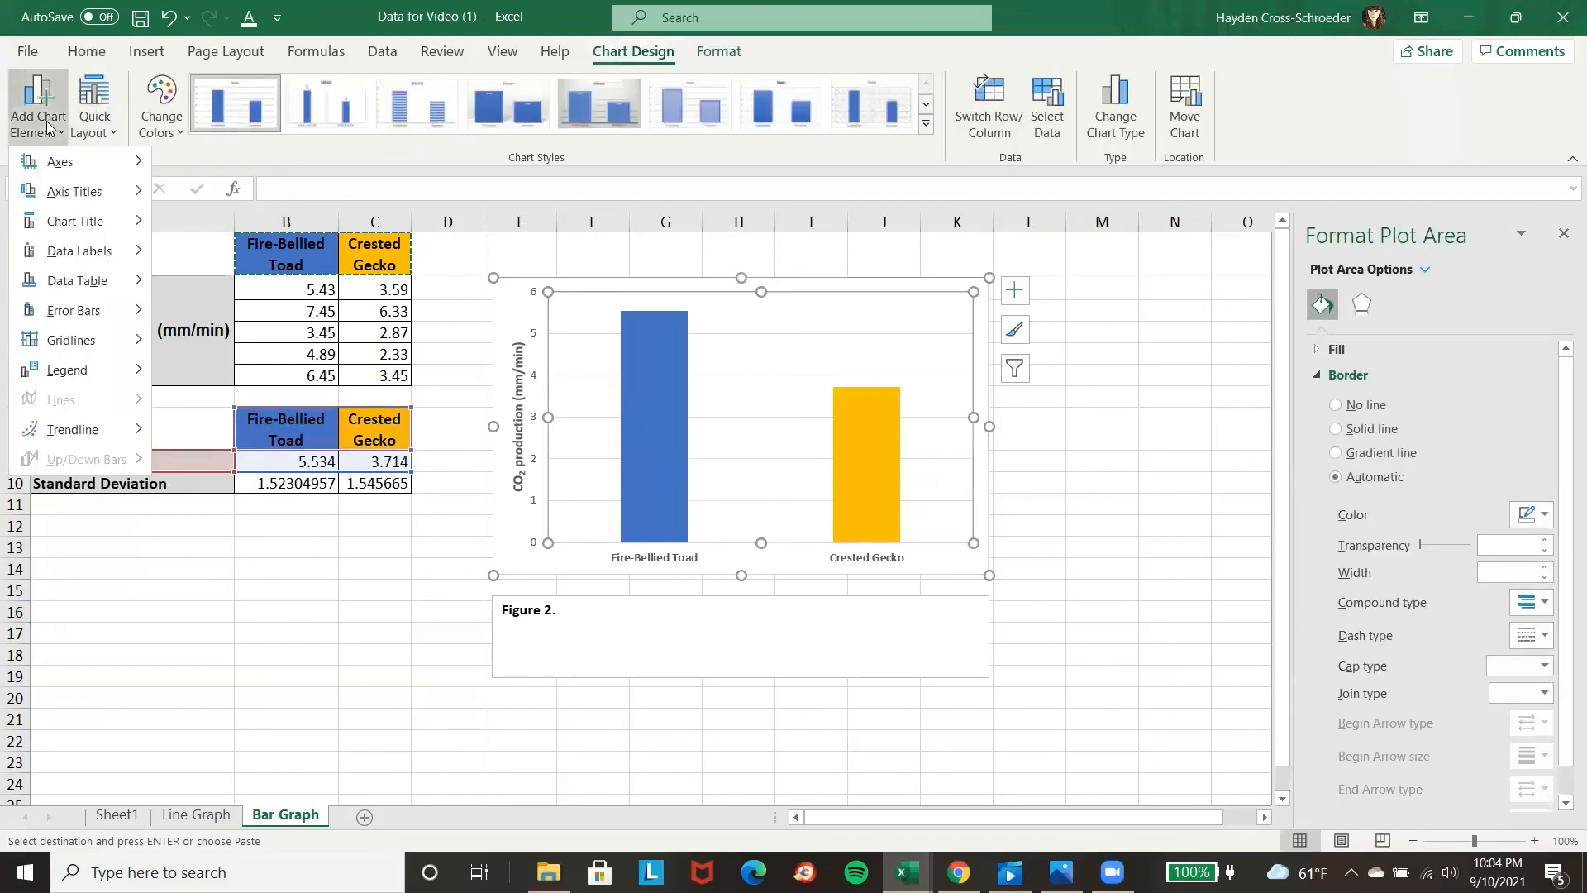
mouse_move(99, 311)
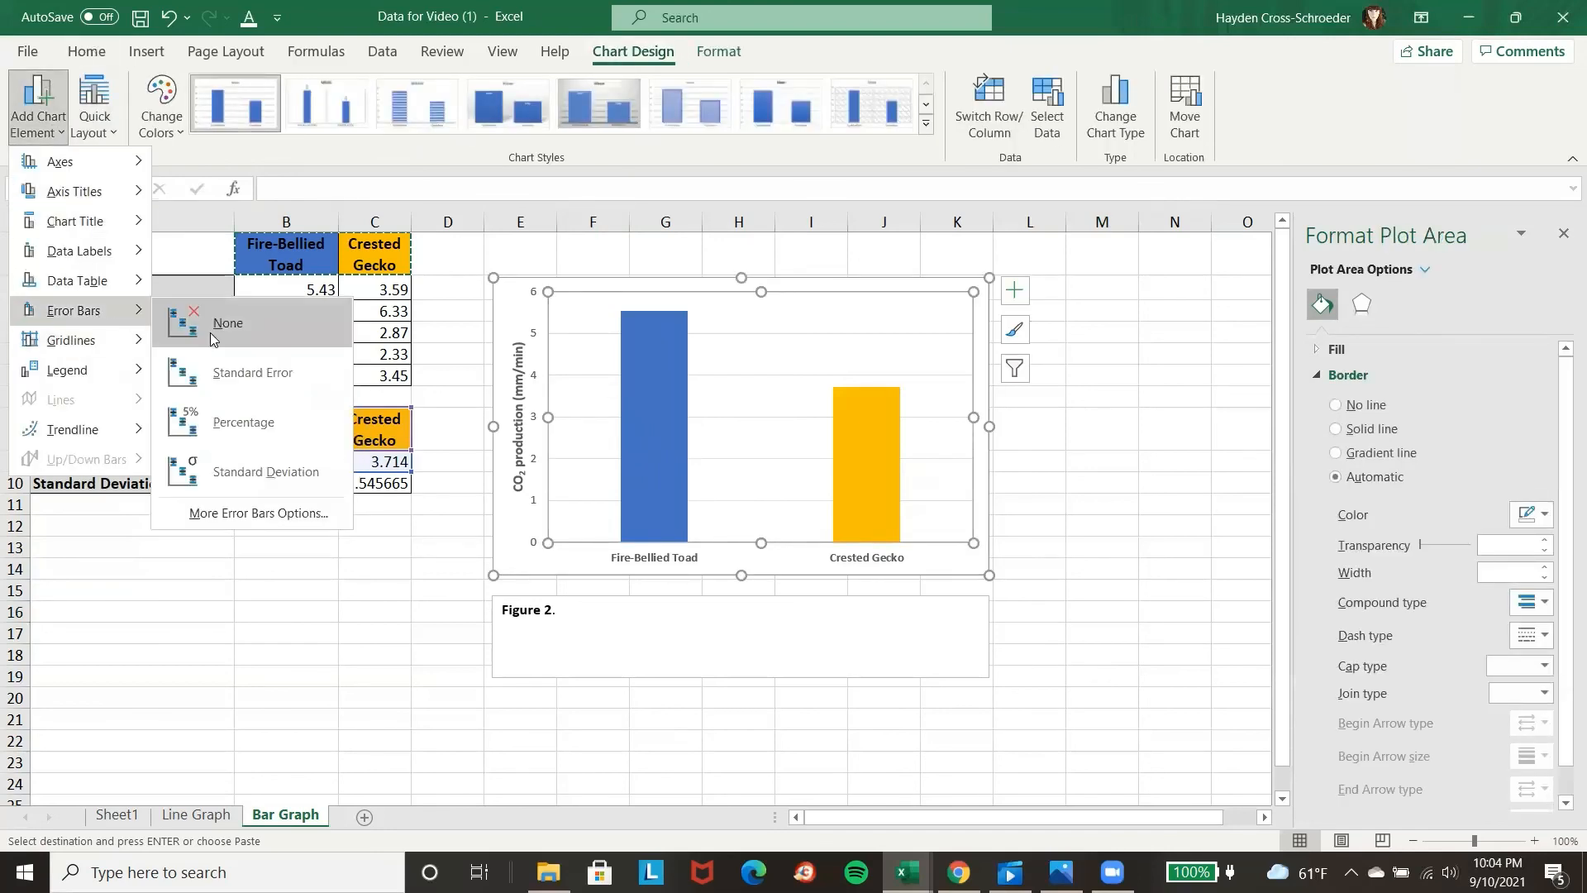
click(291, 512)
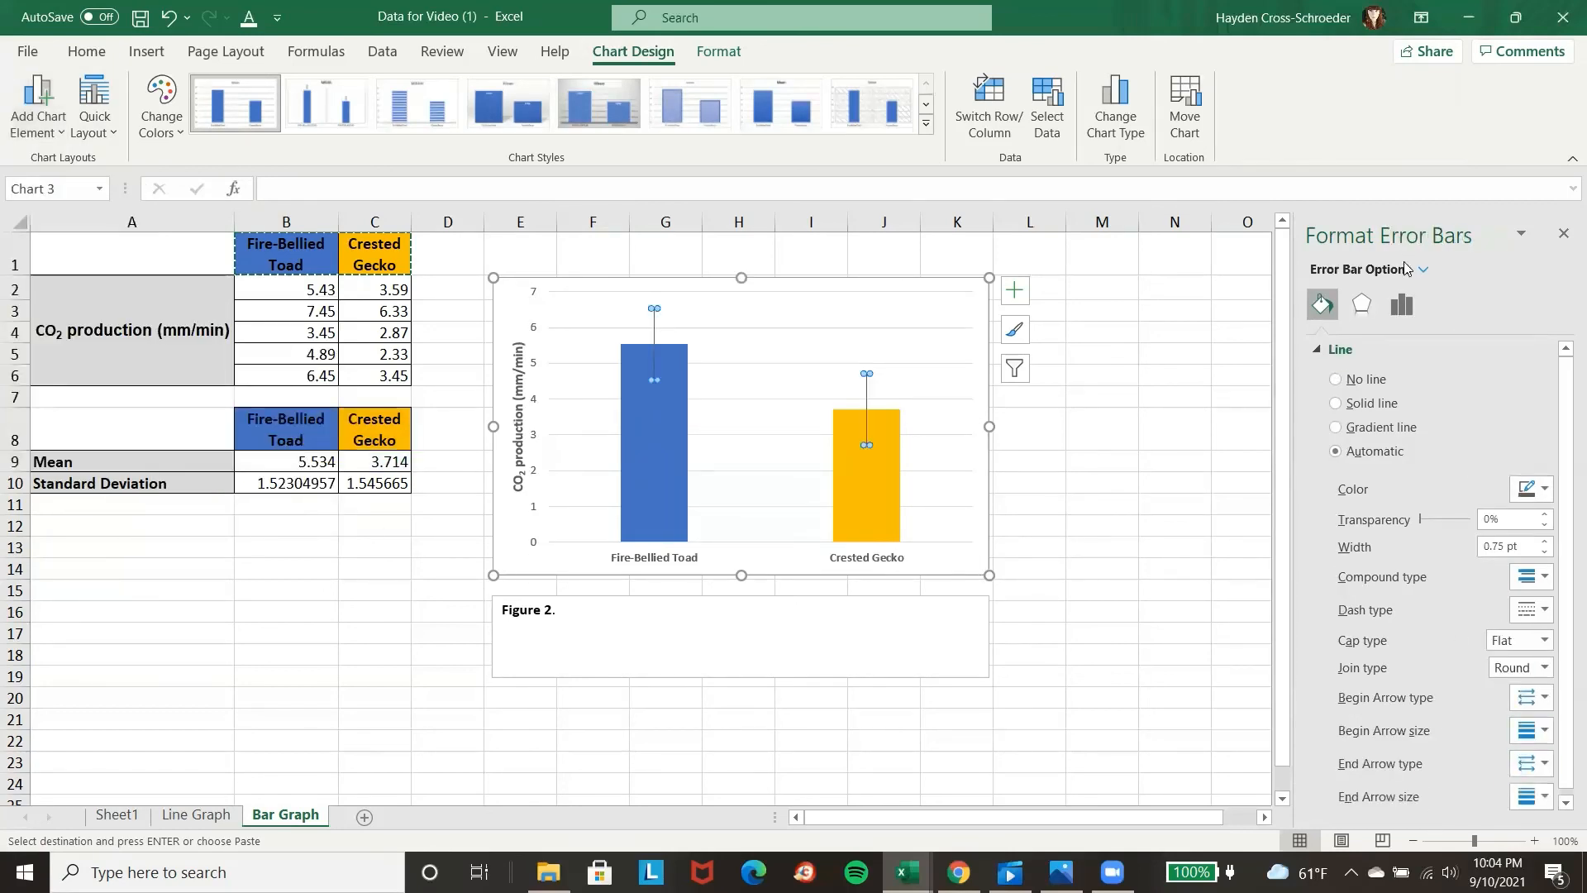
click(1403, 306)
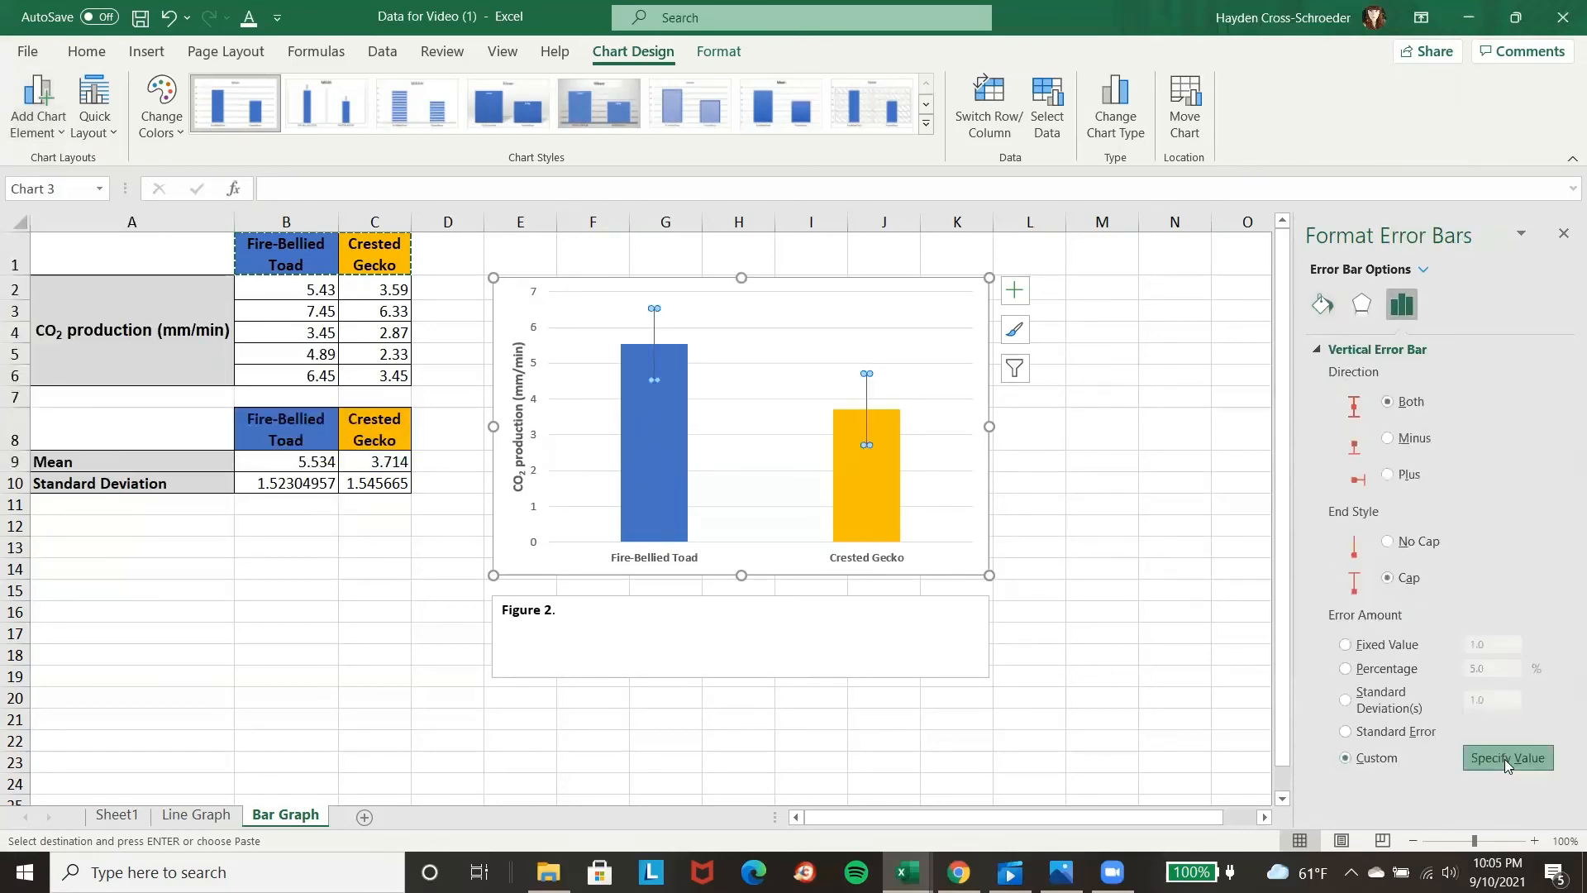
Set both the positive and negative custom error values to the standard deviations in B10:C10 and apply them.
click(1504, 759)
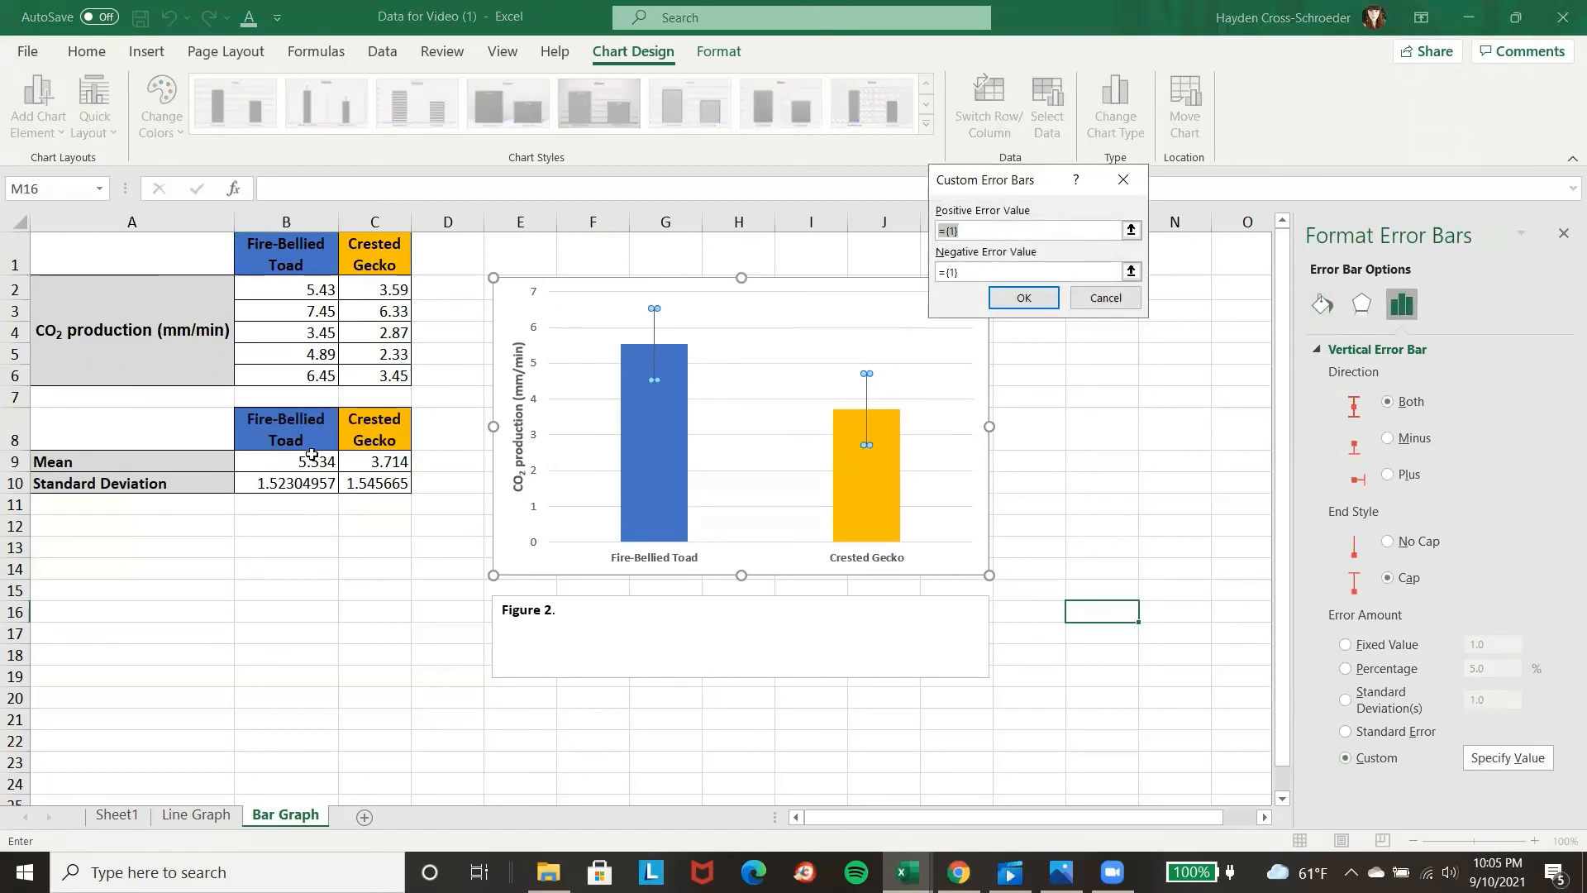
click(982, 270)
key(BackSpace)
drag(317, 487, 359, 486)
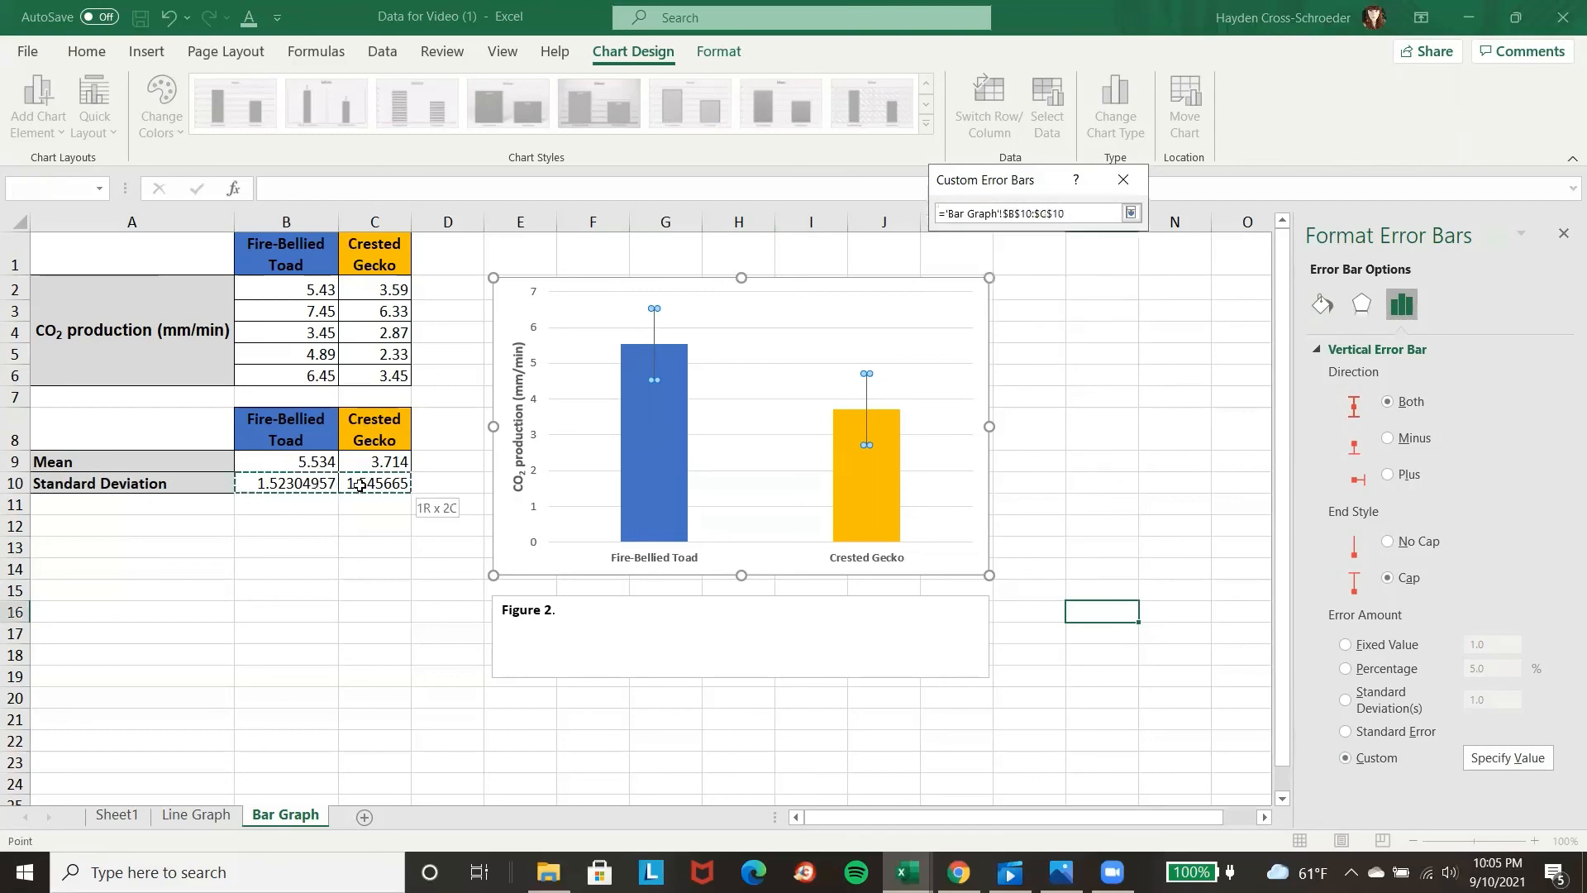
drag(976, 278, 935, 273)
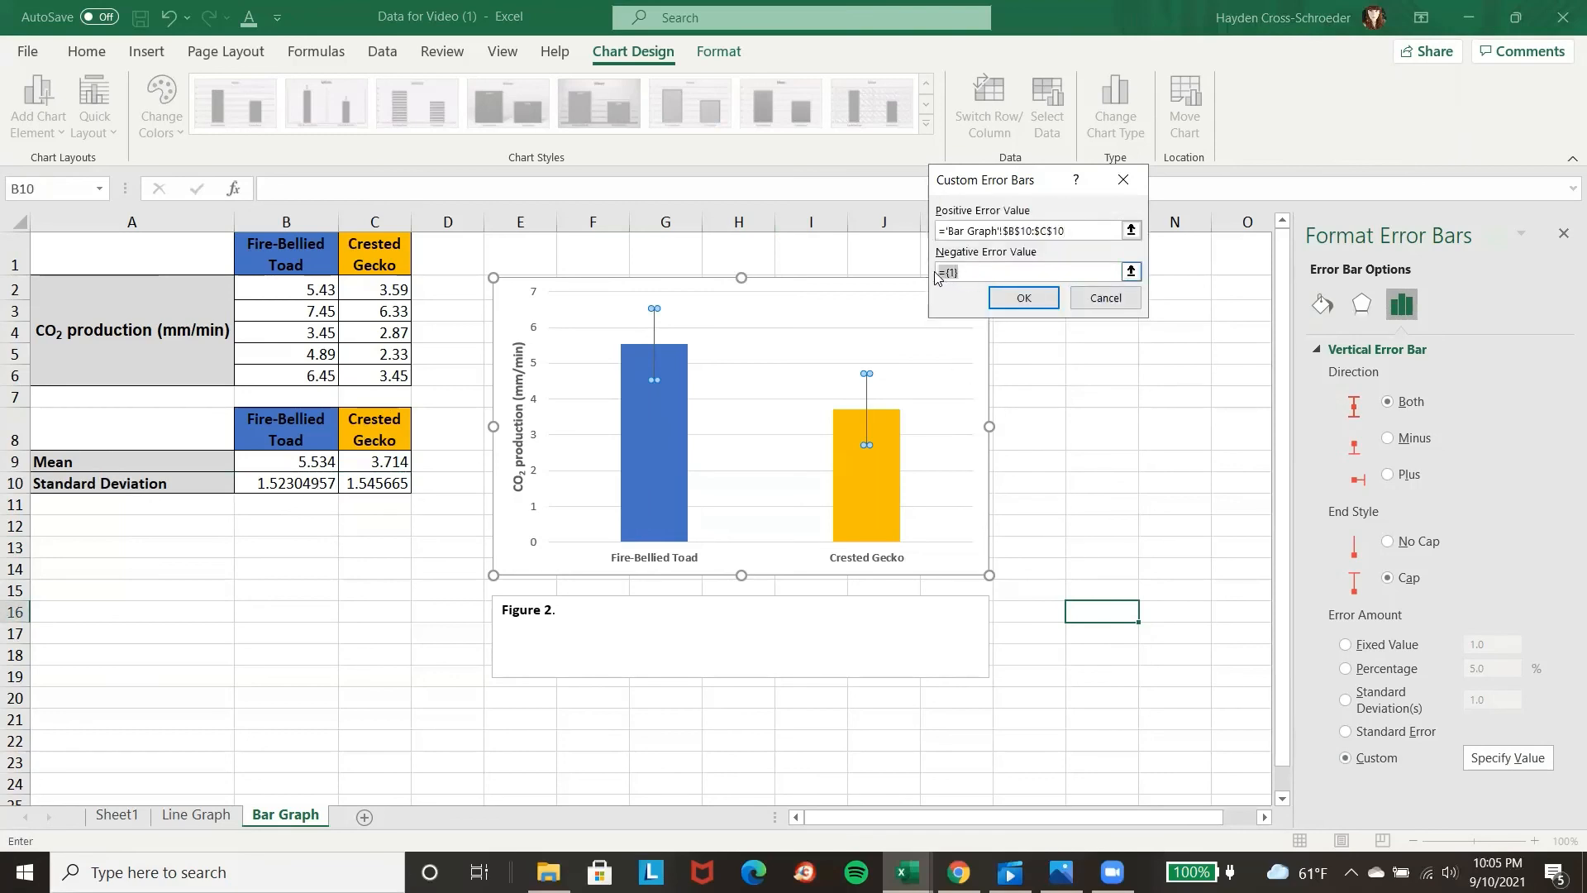
drag(296, 487, 362, 490)
click(1037, 311)
click(1183, 519)
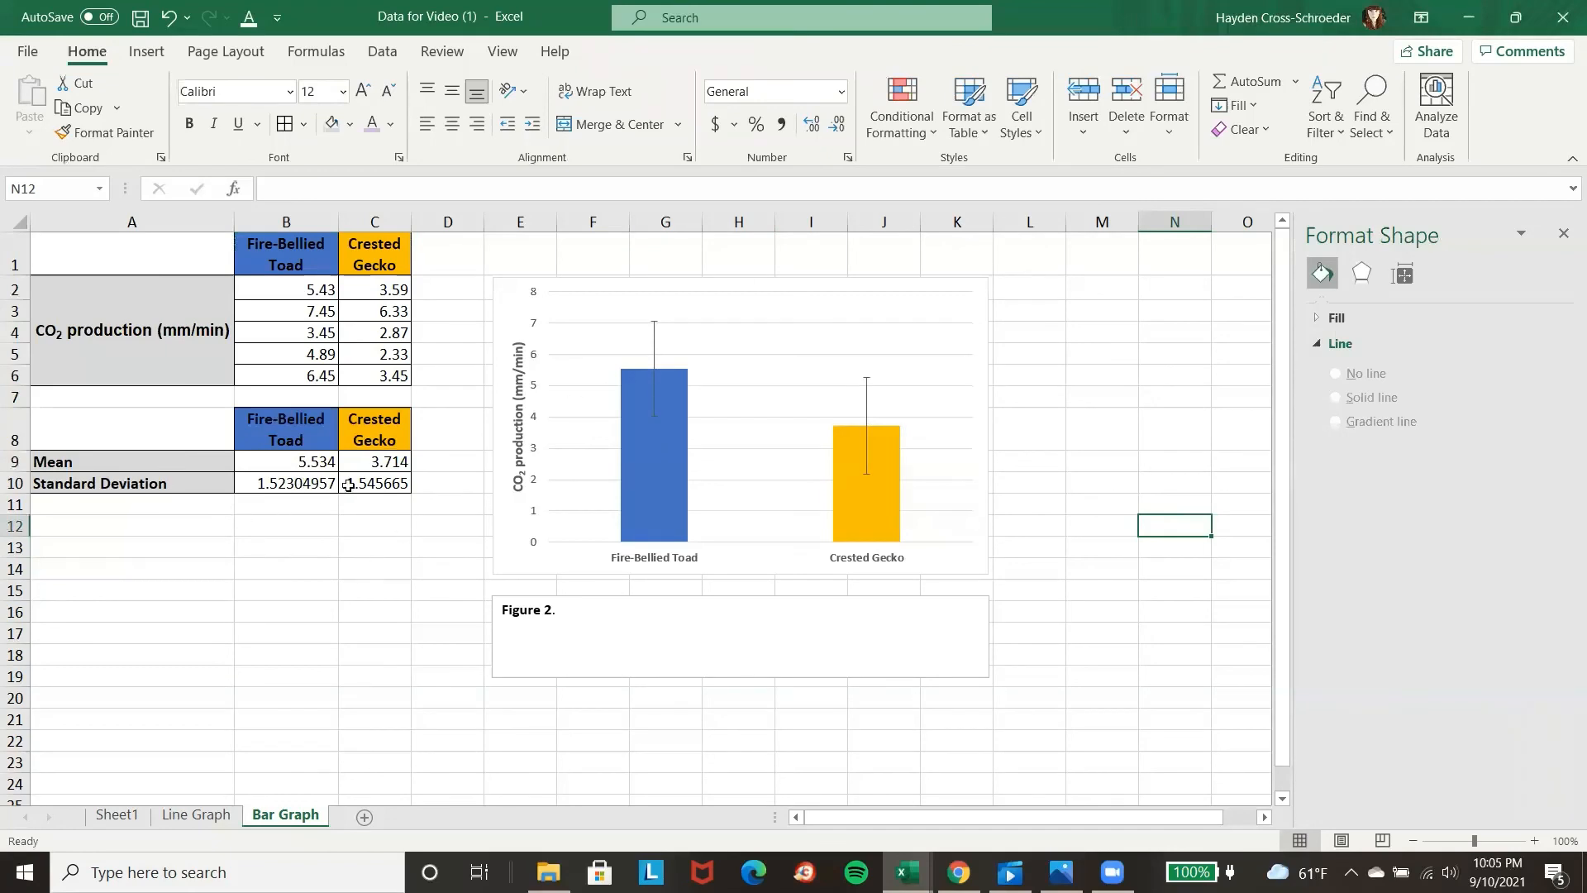
Replace the Crested Gecko standard deviation in C10 with 5 to test the link to the chart's error bar.
click(379, 483)
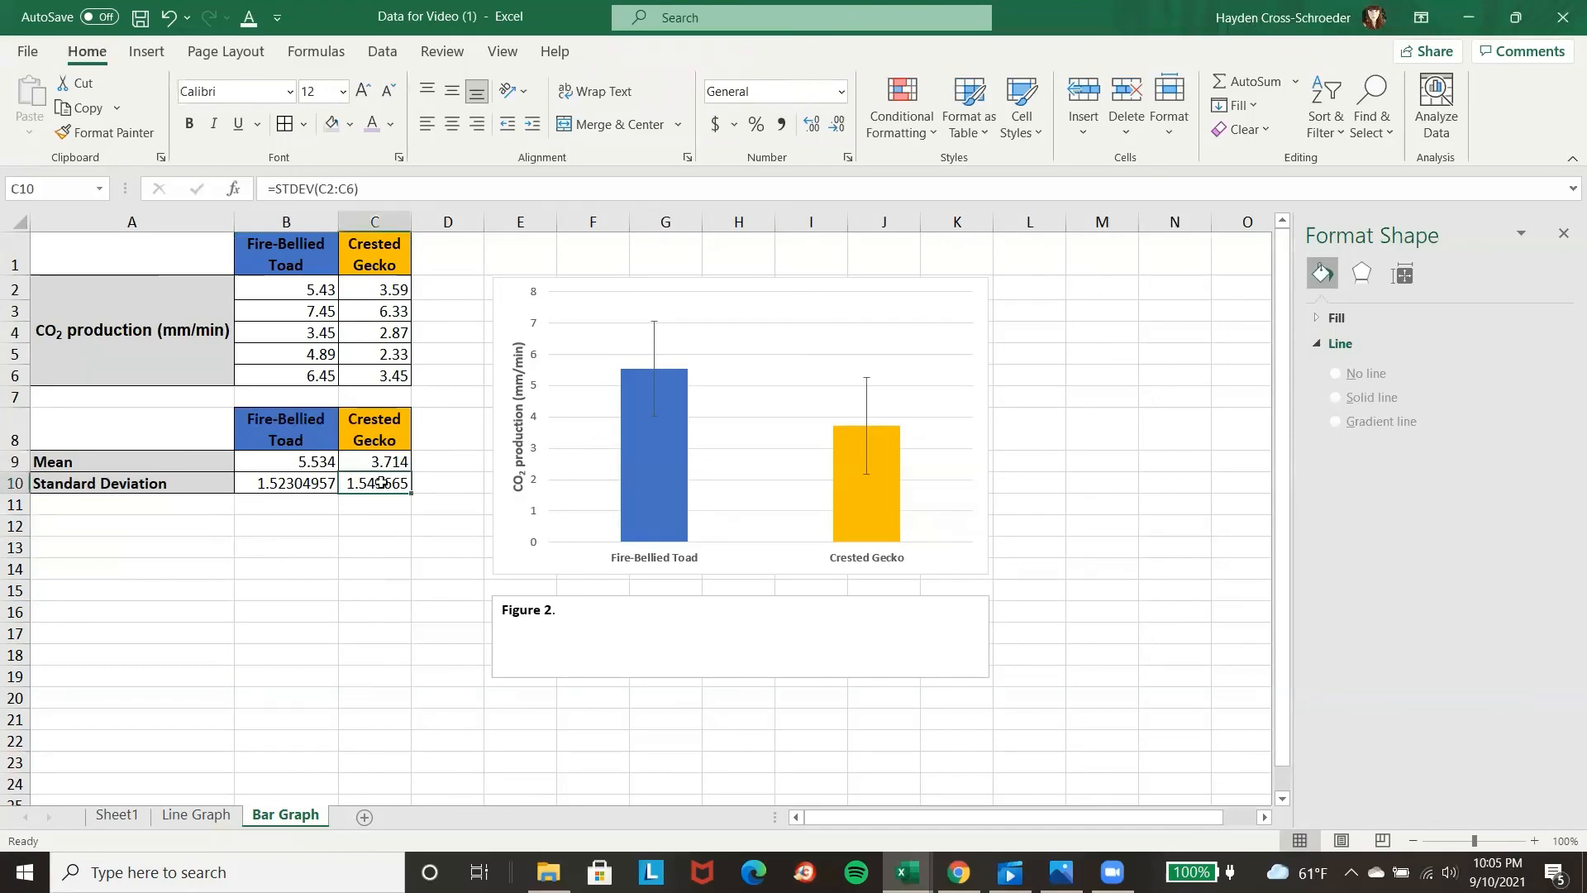
text(5)
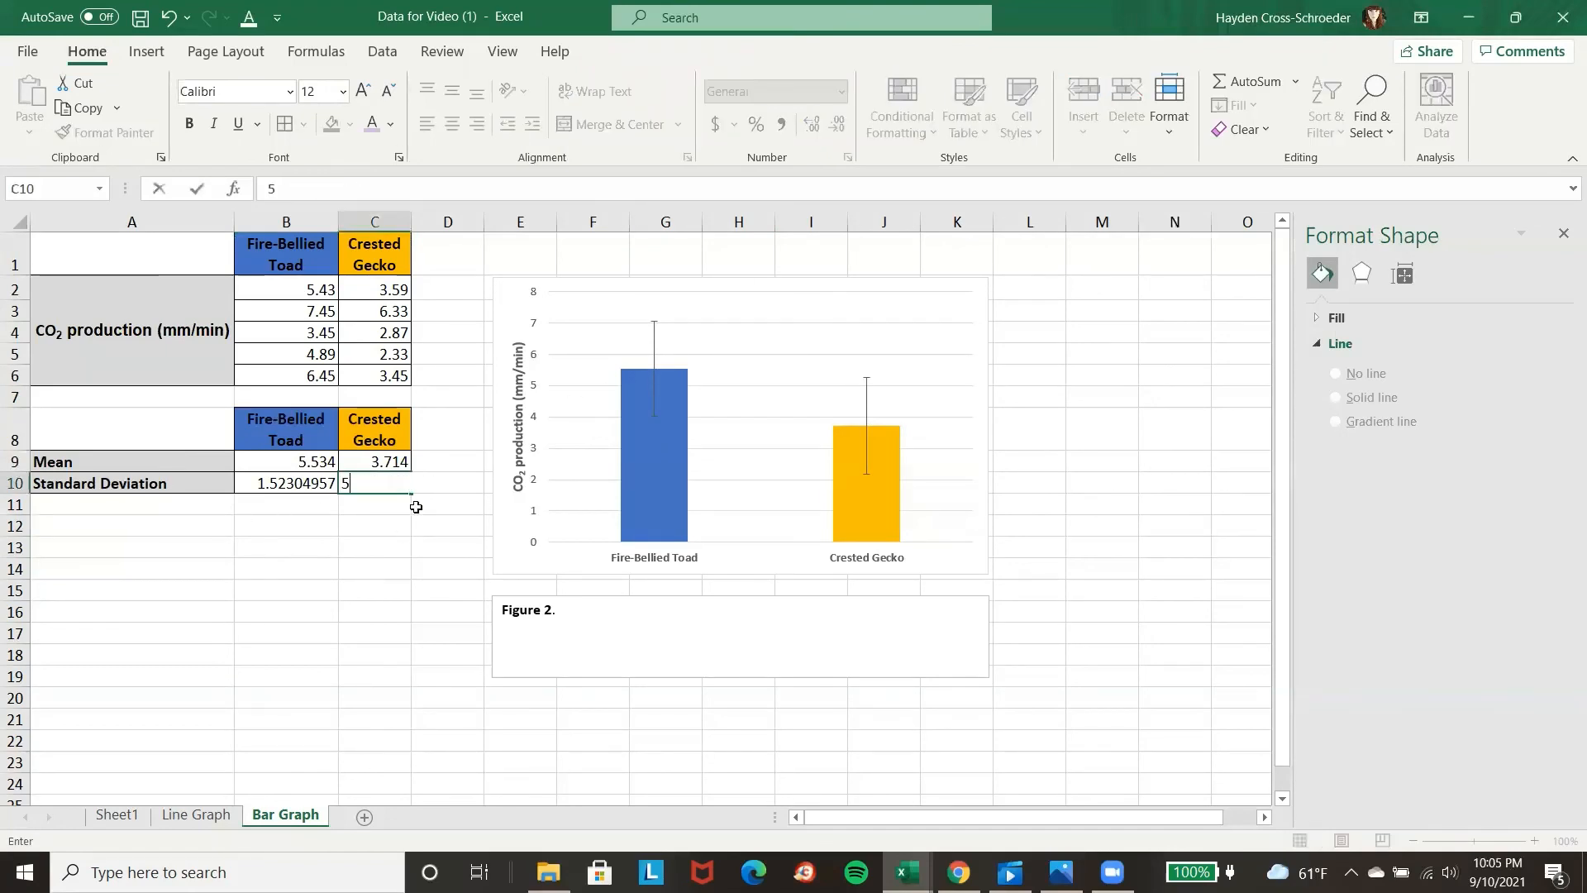
key(Return)
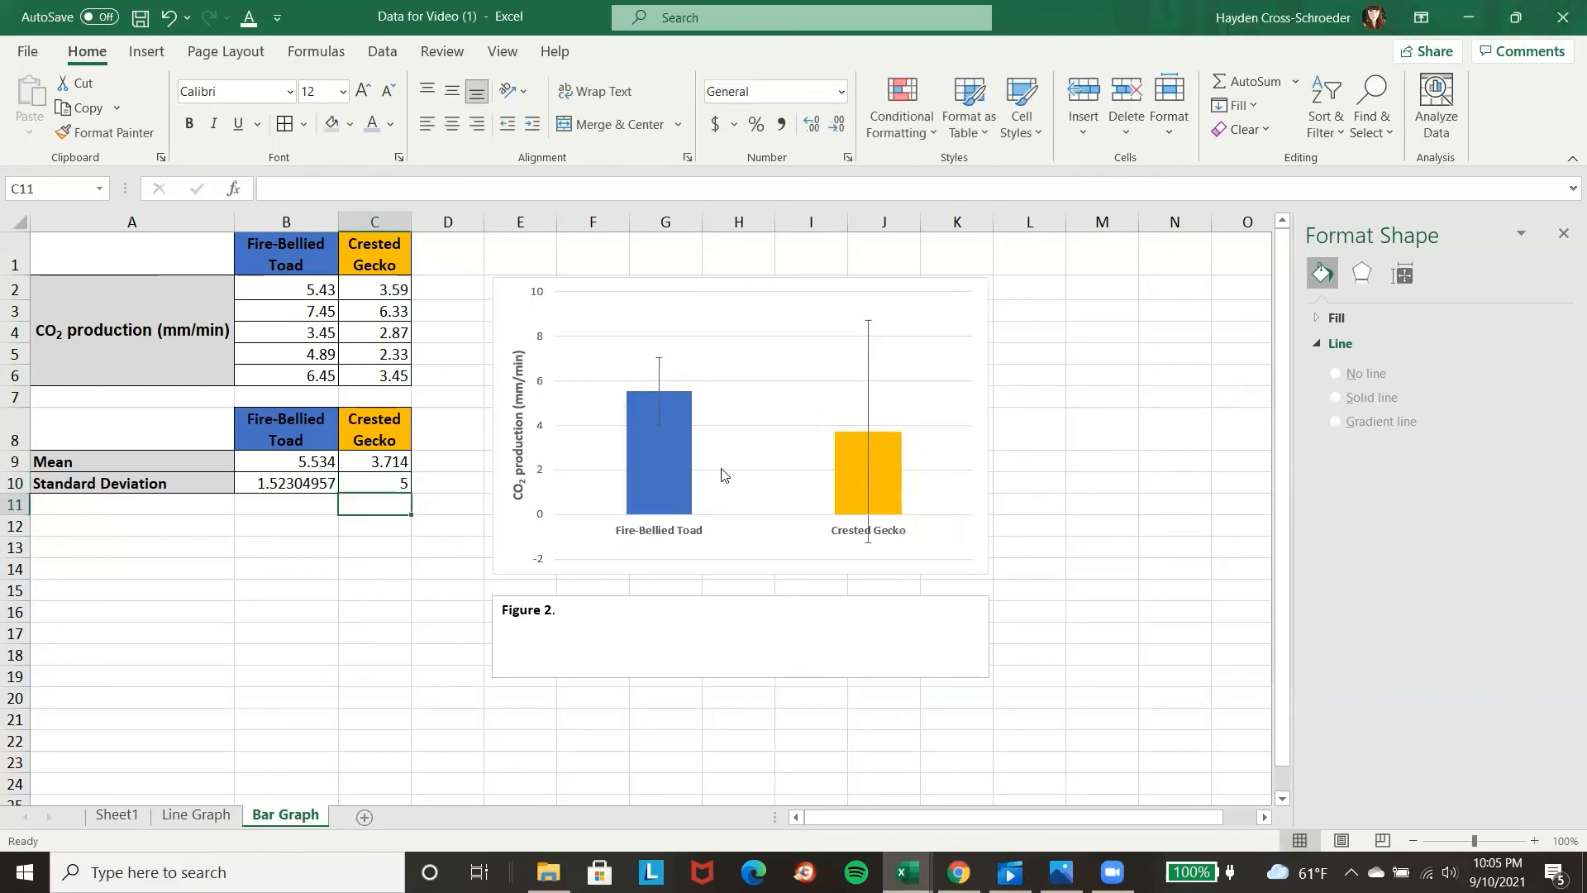
mouse_move(849, 442)
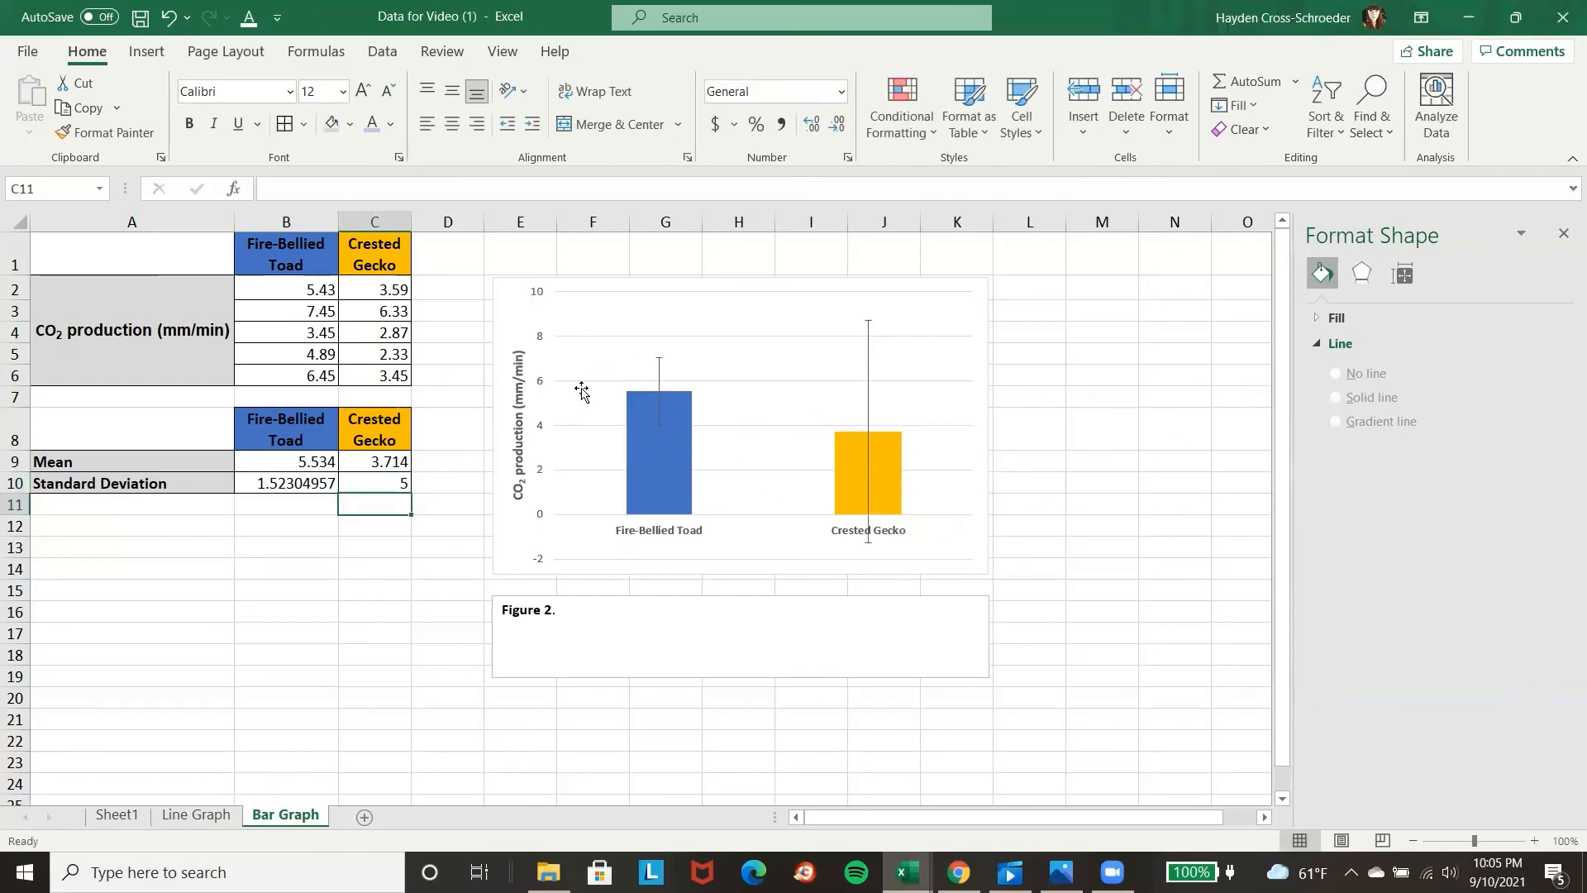